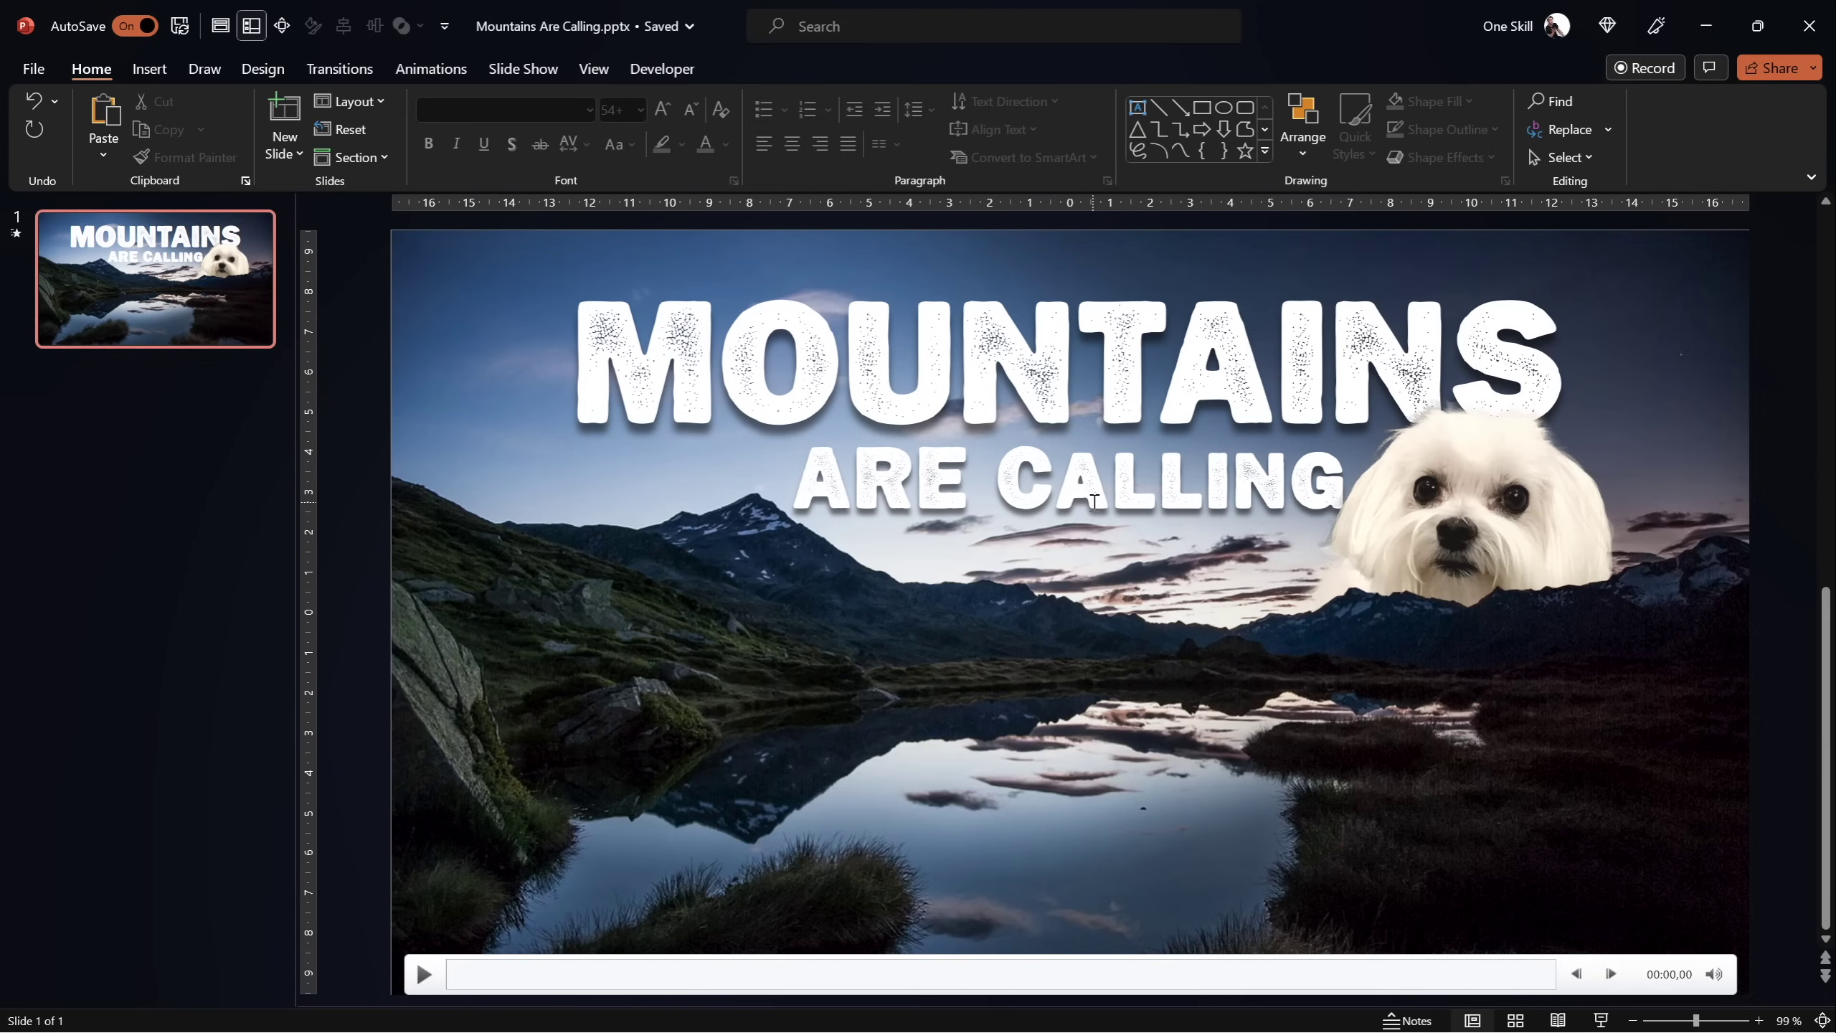
Insert a blank slide 2 after slide 1, then switch to the Pexels time-lapse page in Chrome
left_click(172, 401)
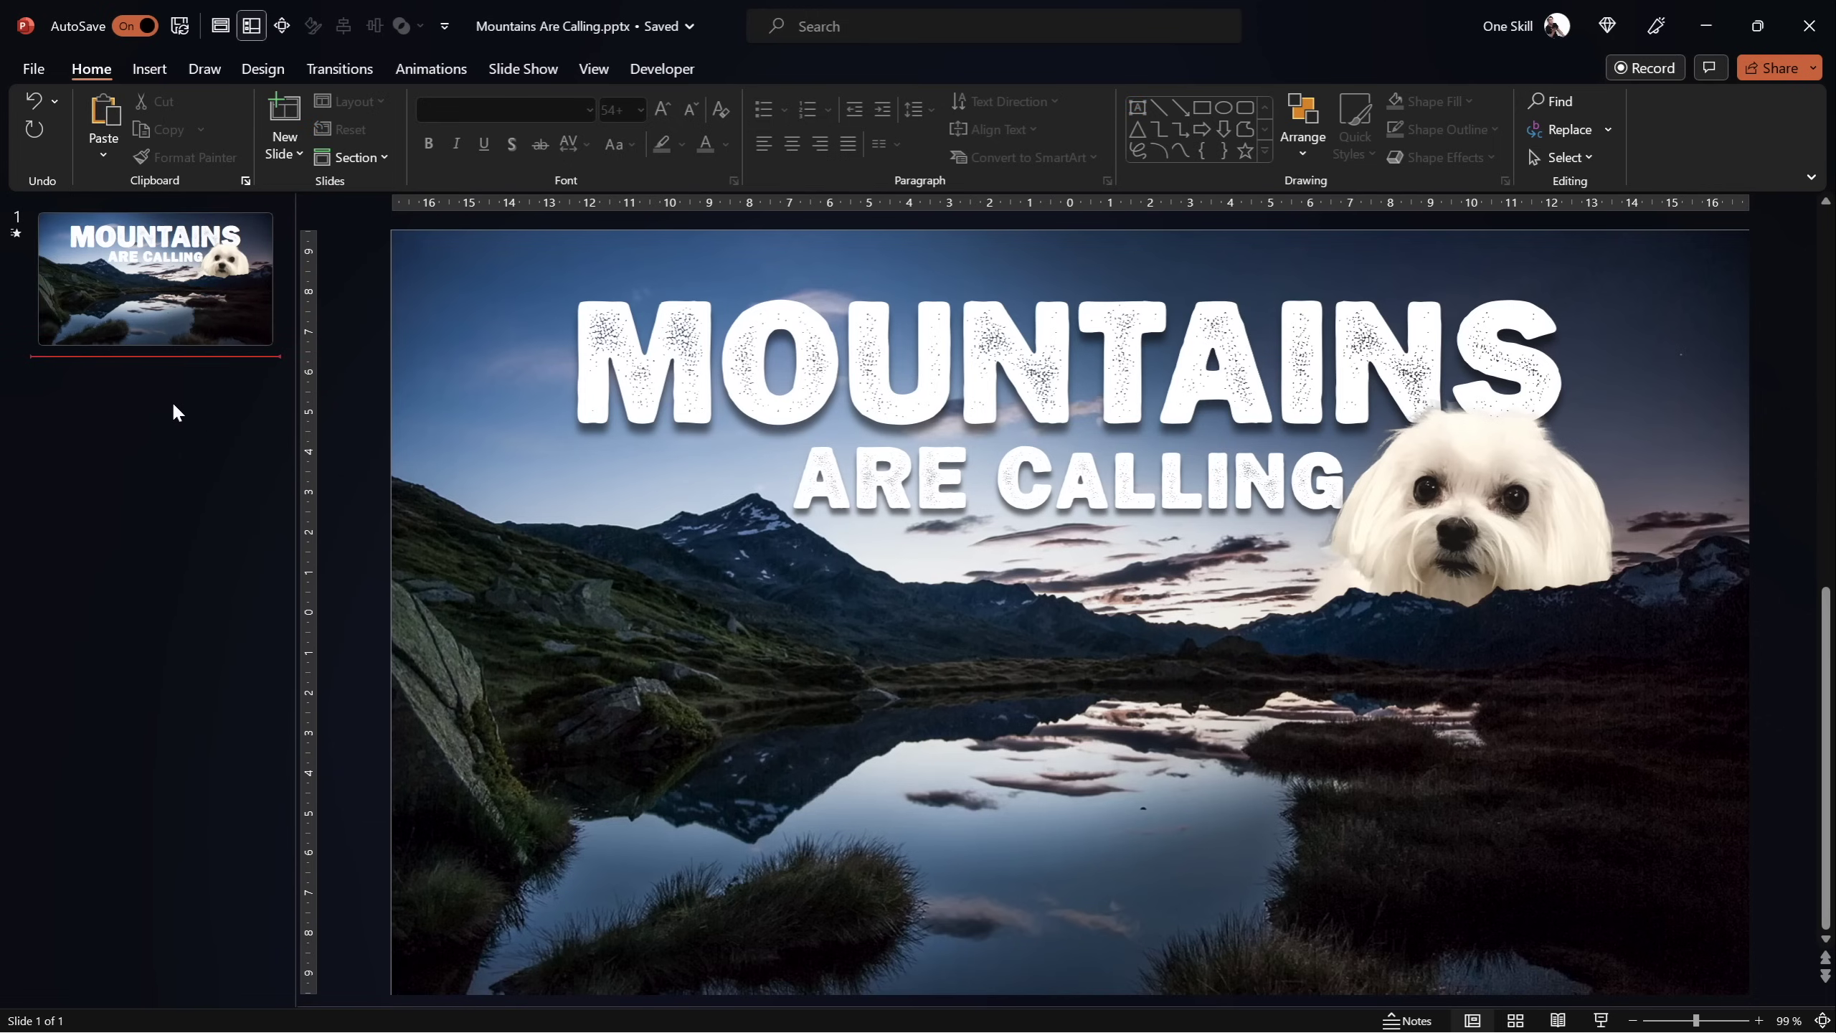
key("Return")
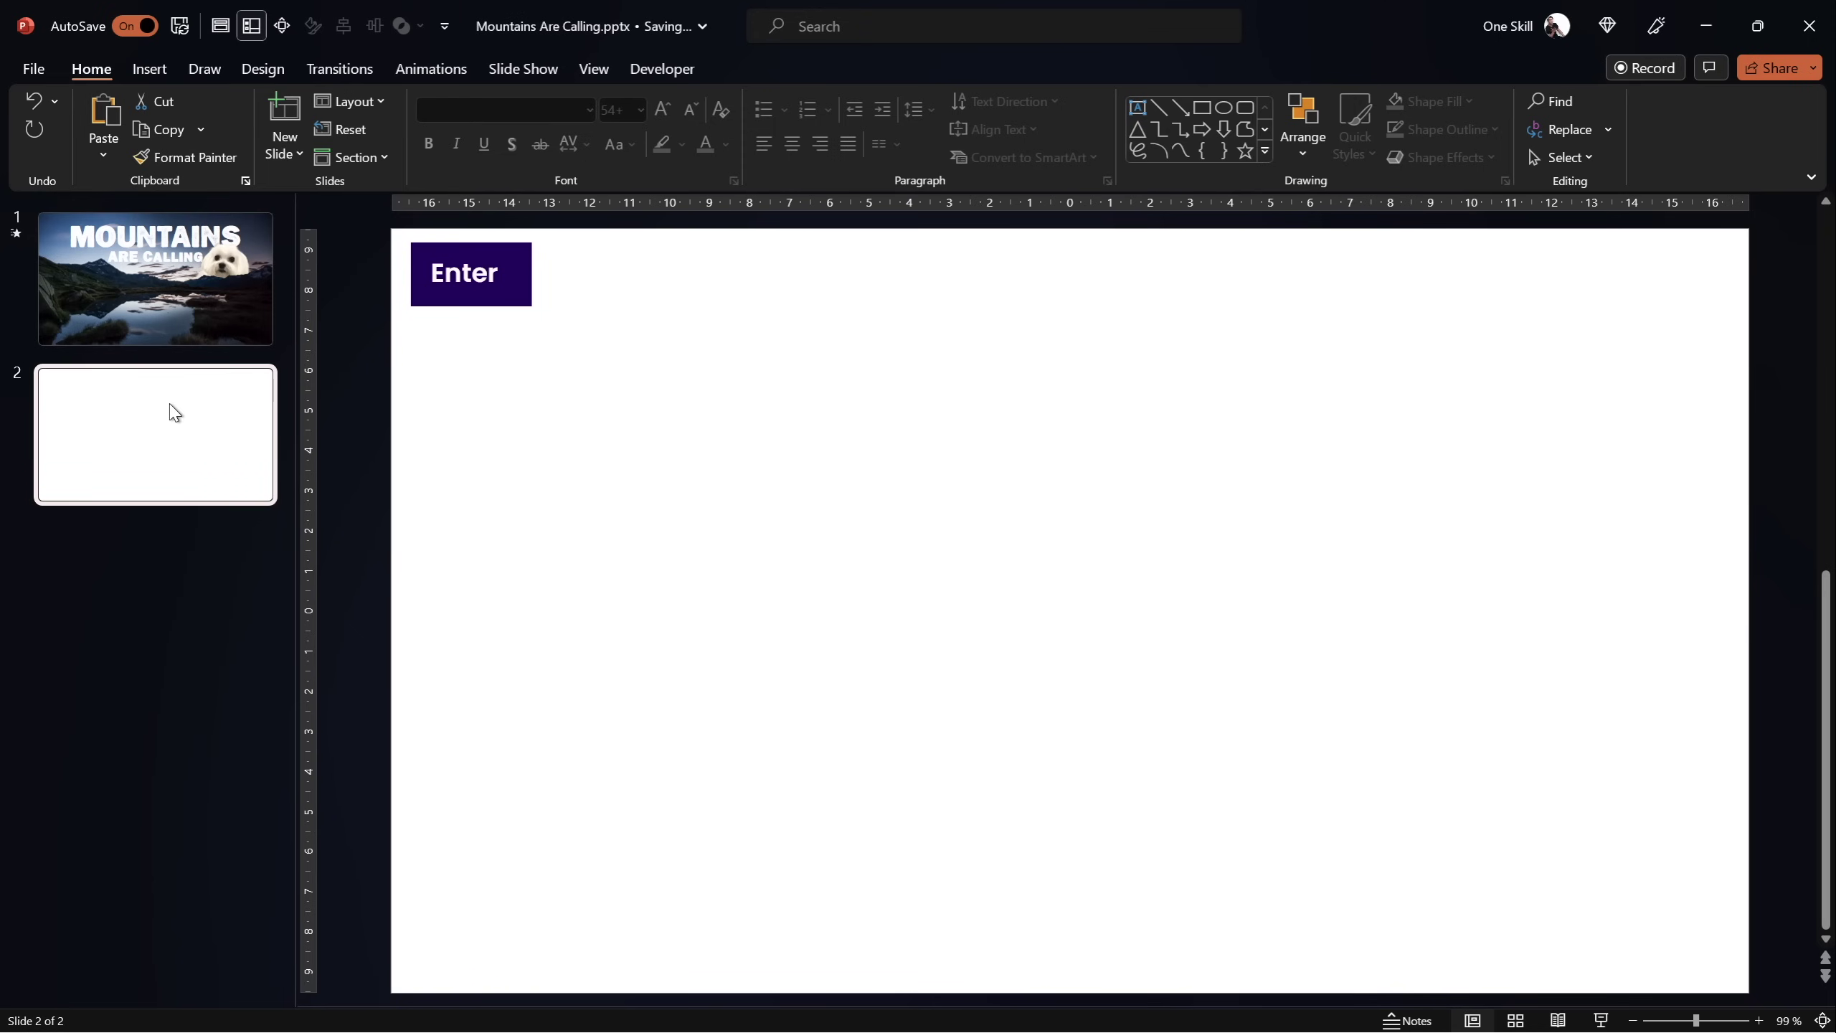
left_click(996, 486)
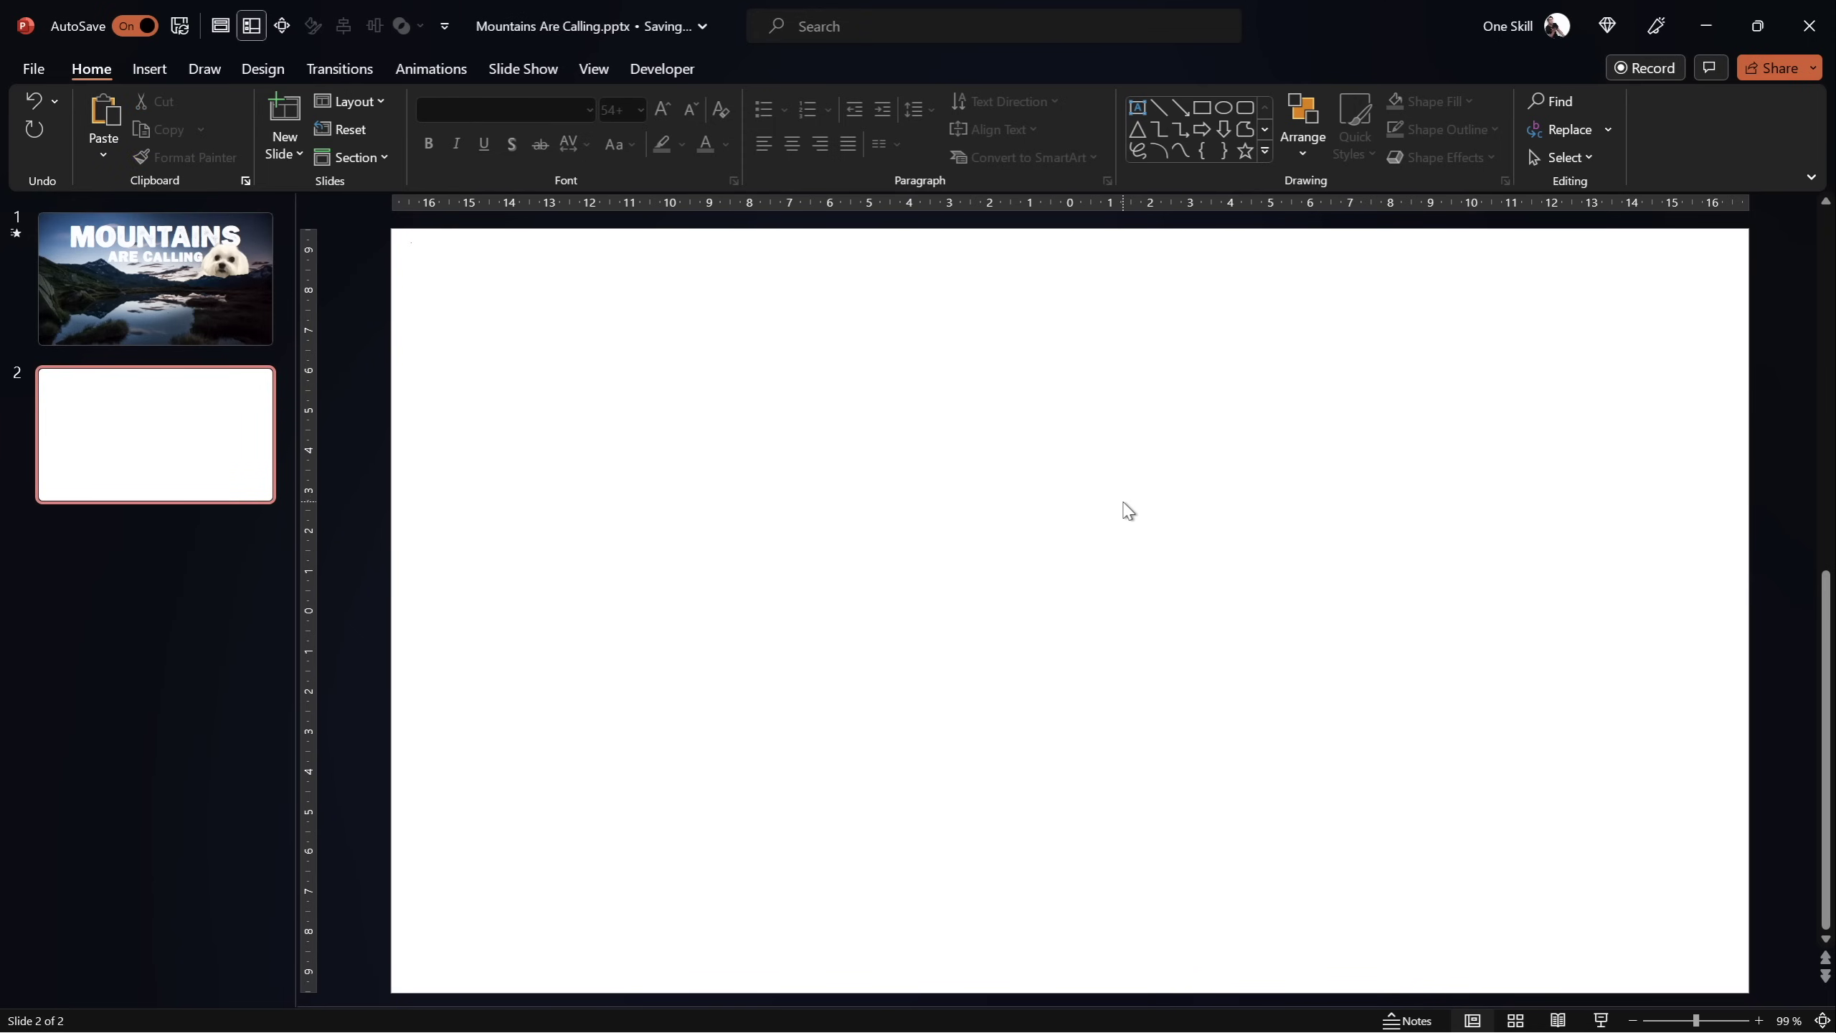
key("alt+Tab")
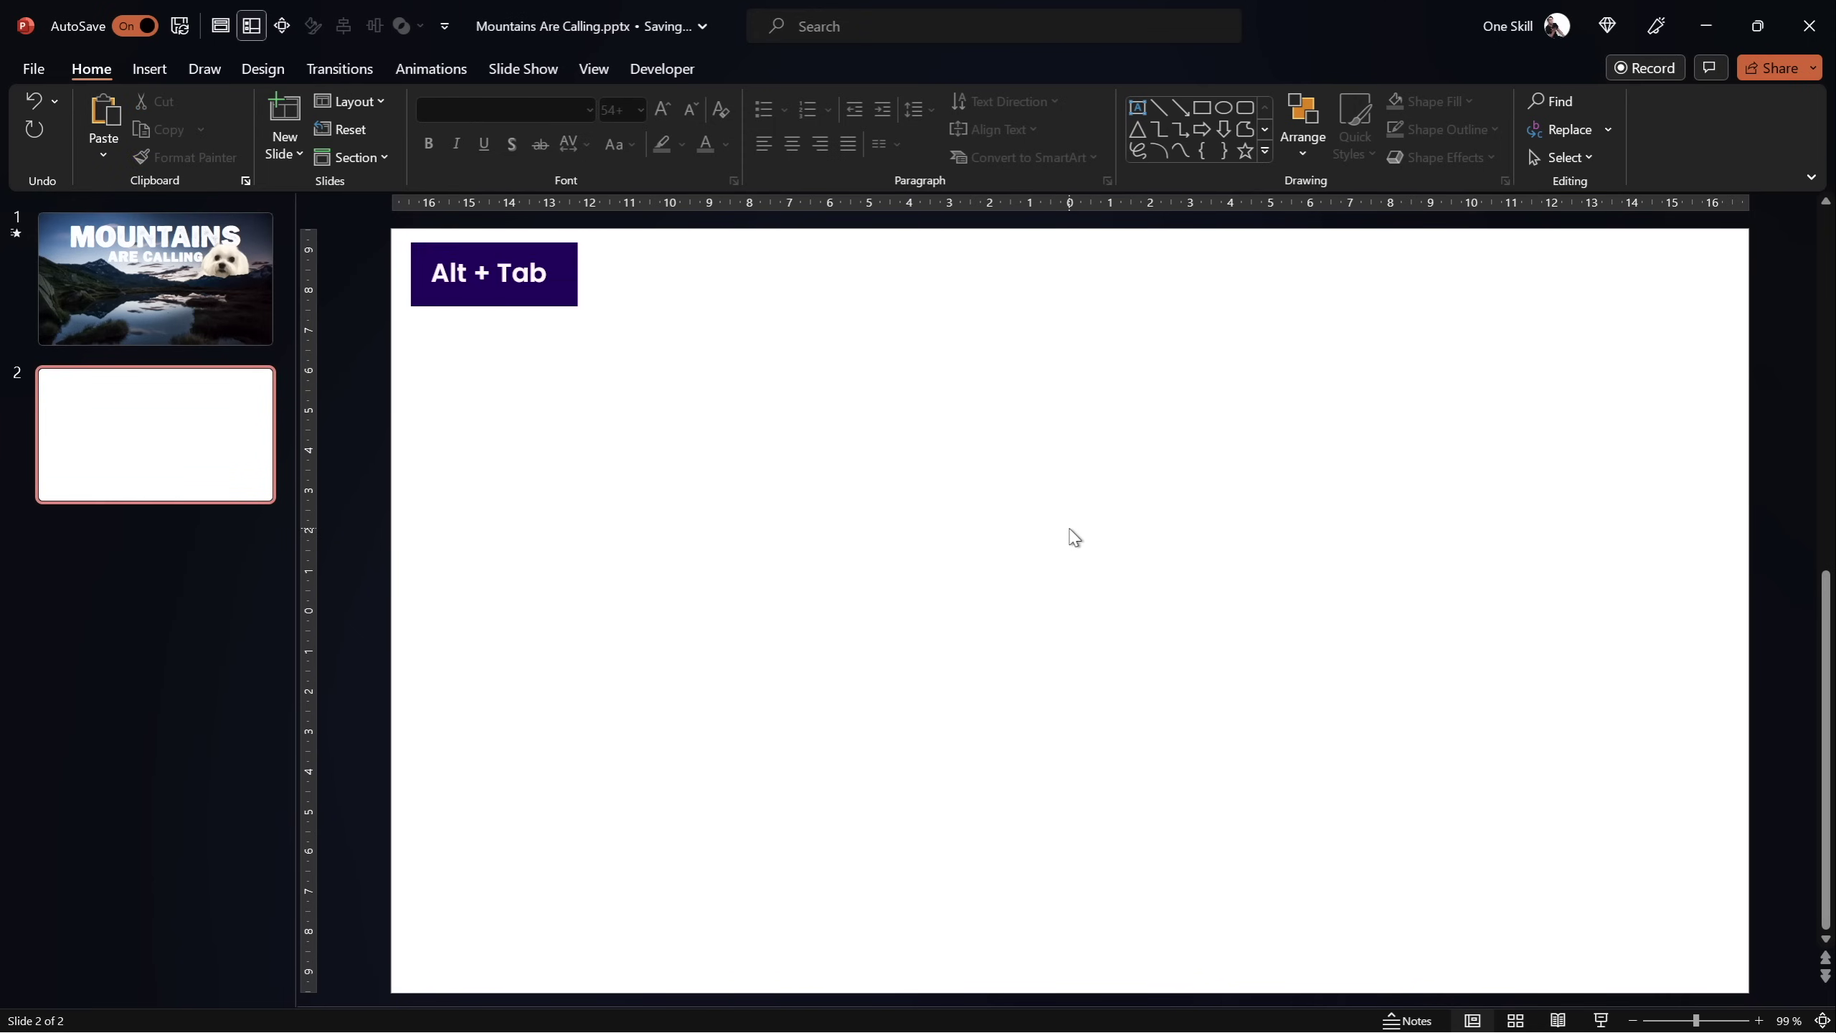
left_click(1352, 530)
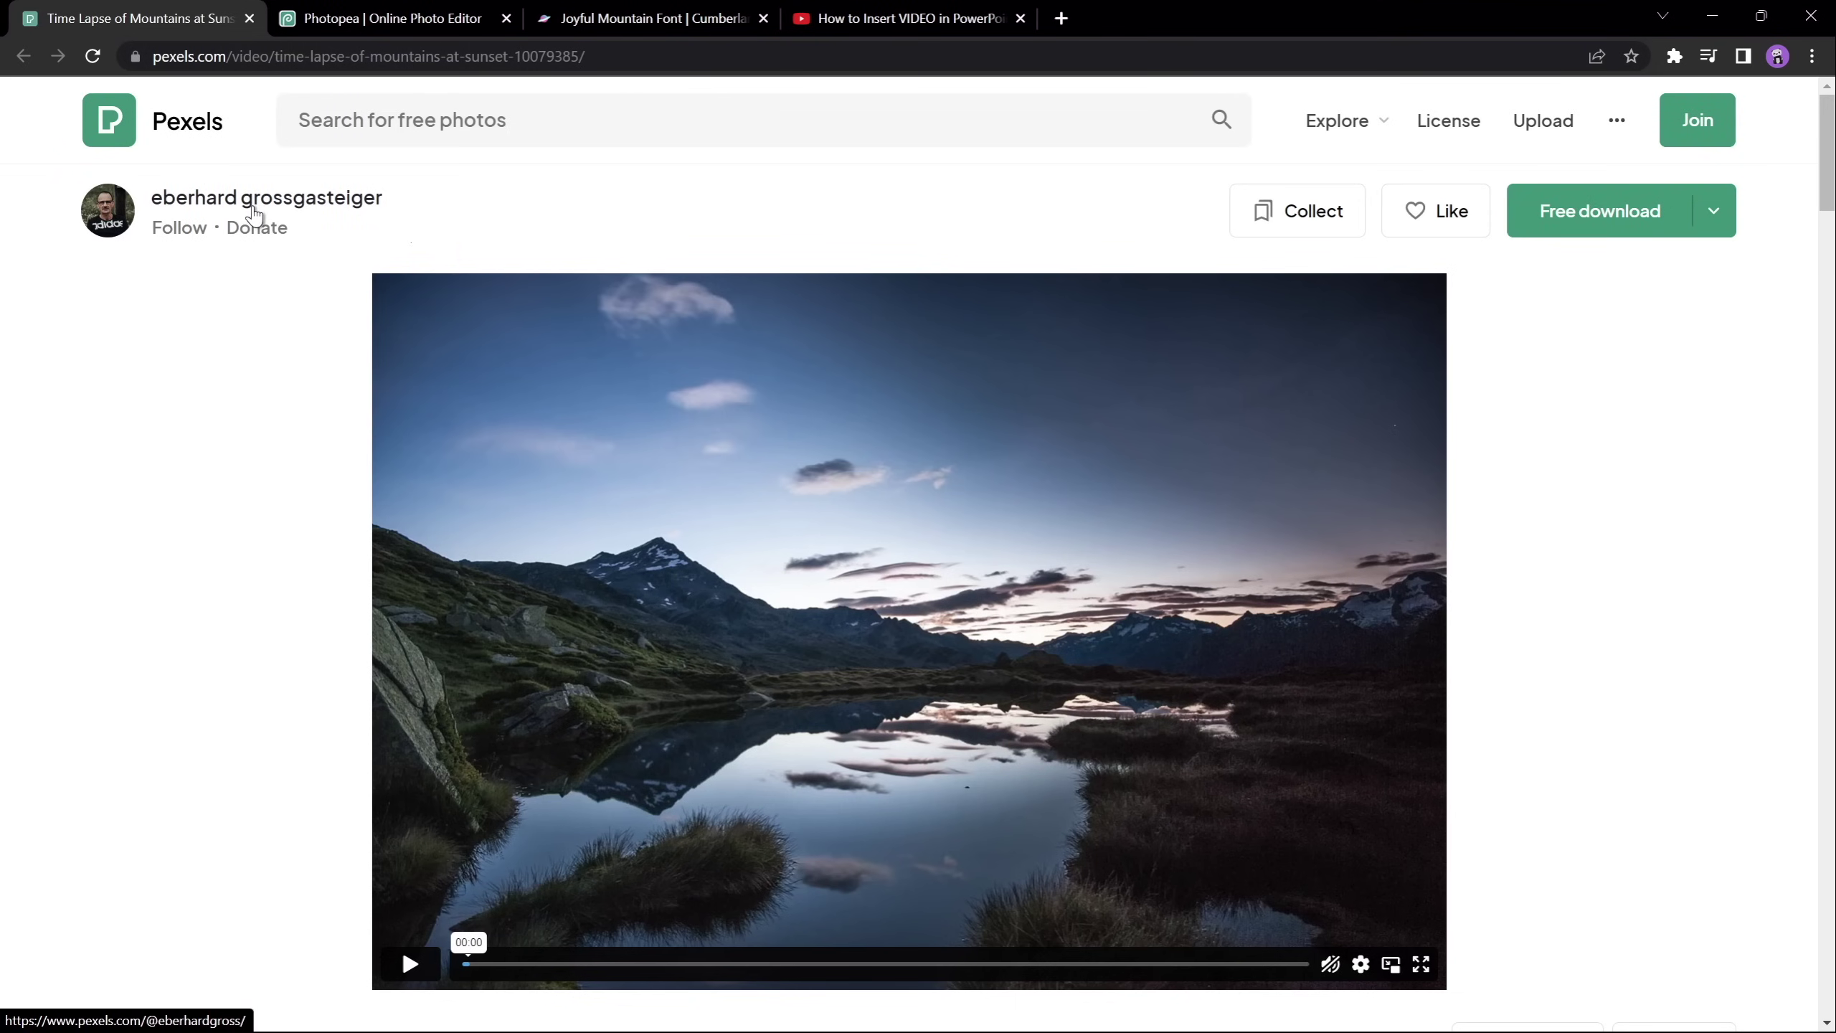
Preview the Pexels mountain time-lapse clip, download it in a chosen size, and return to PowerPoint
left_click(406, 965)
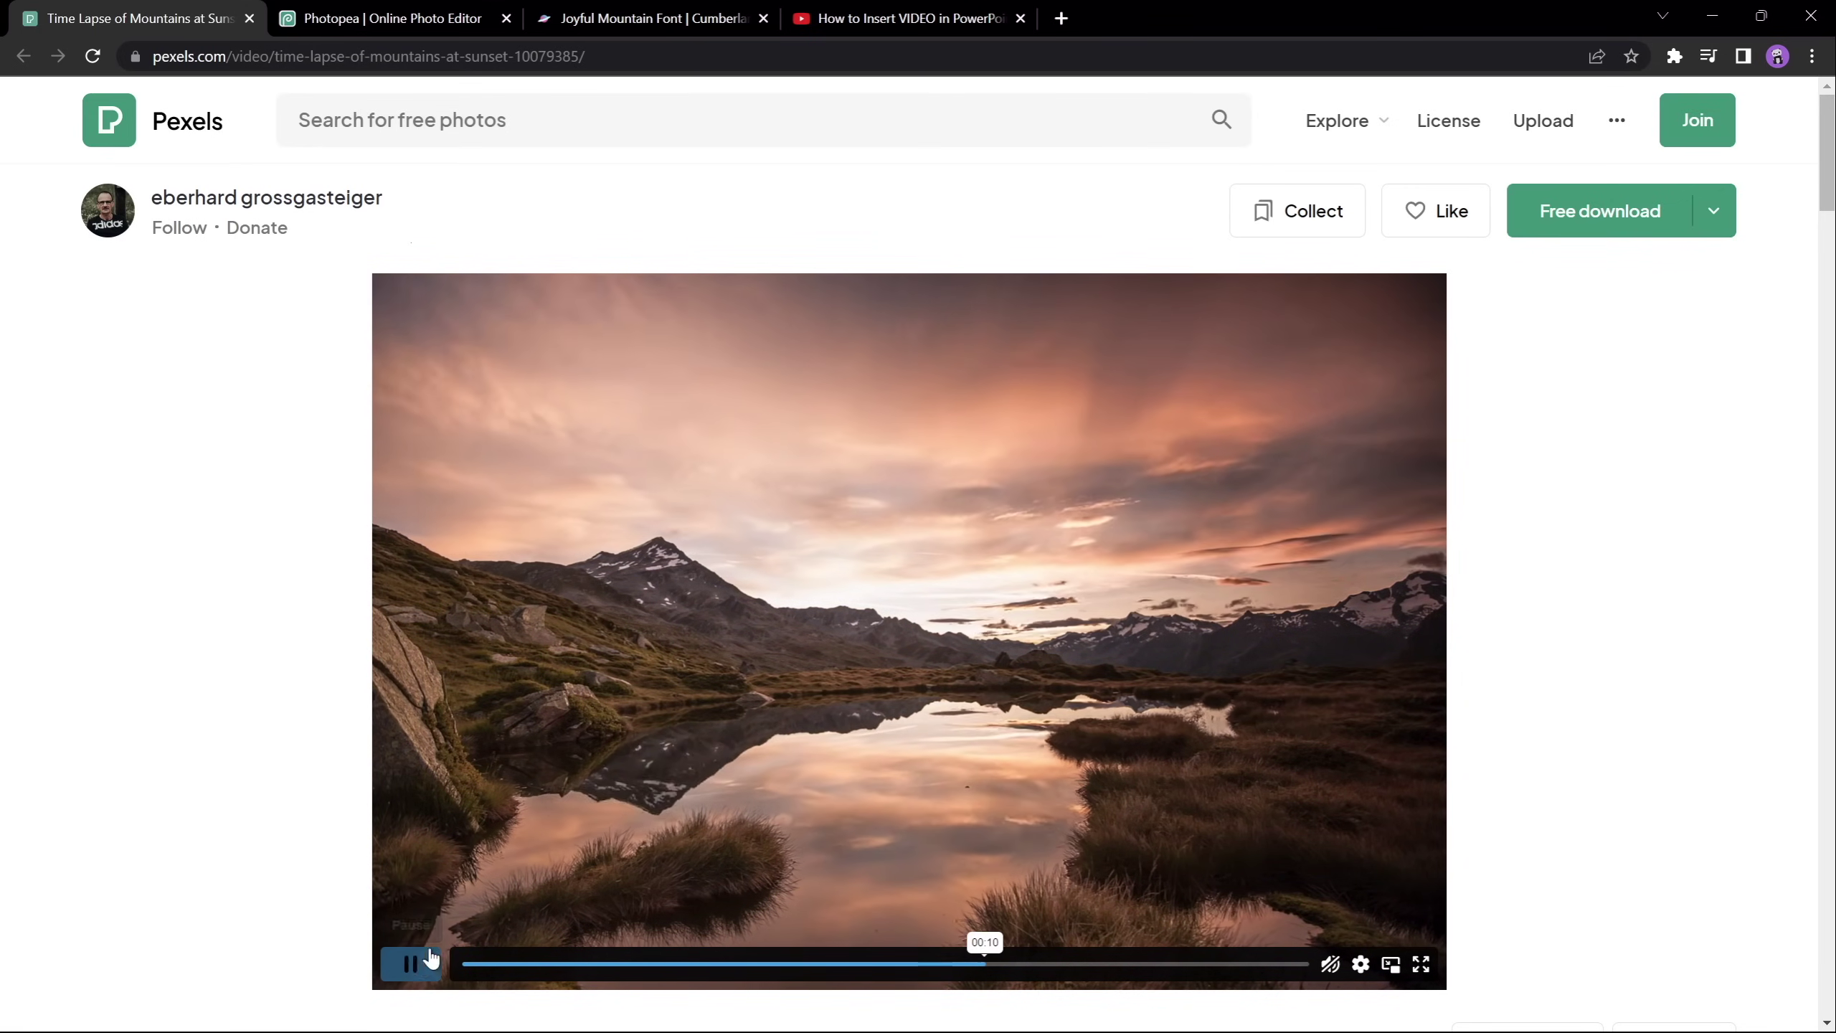
left_click(409, 963)
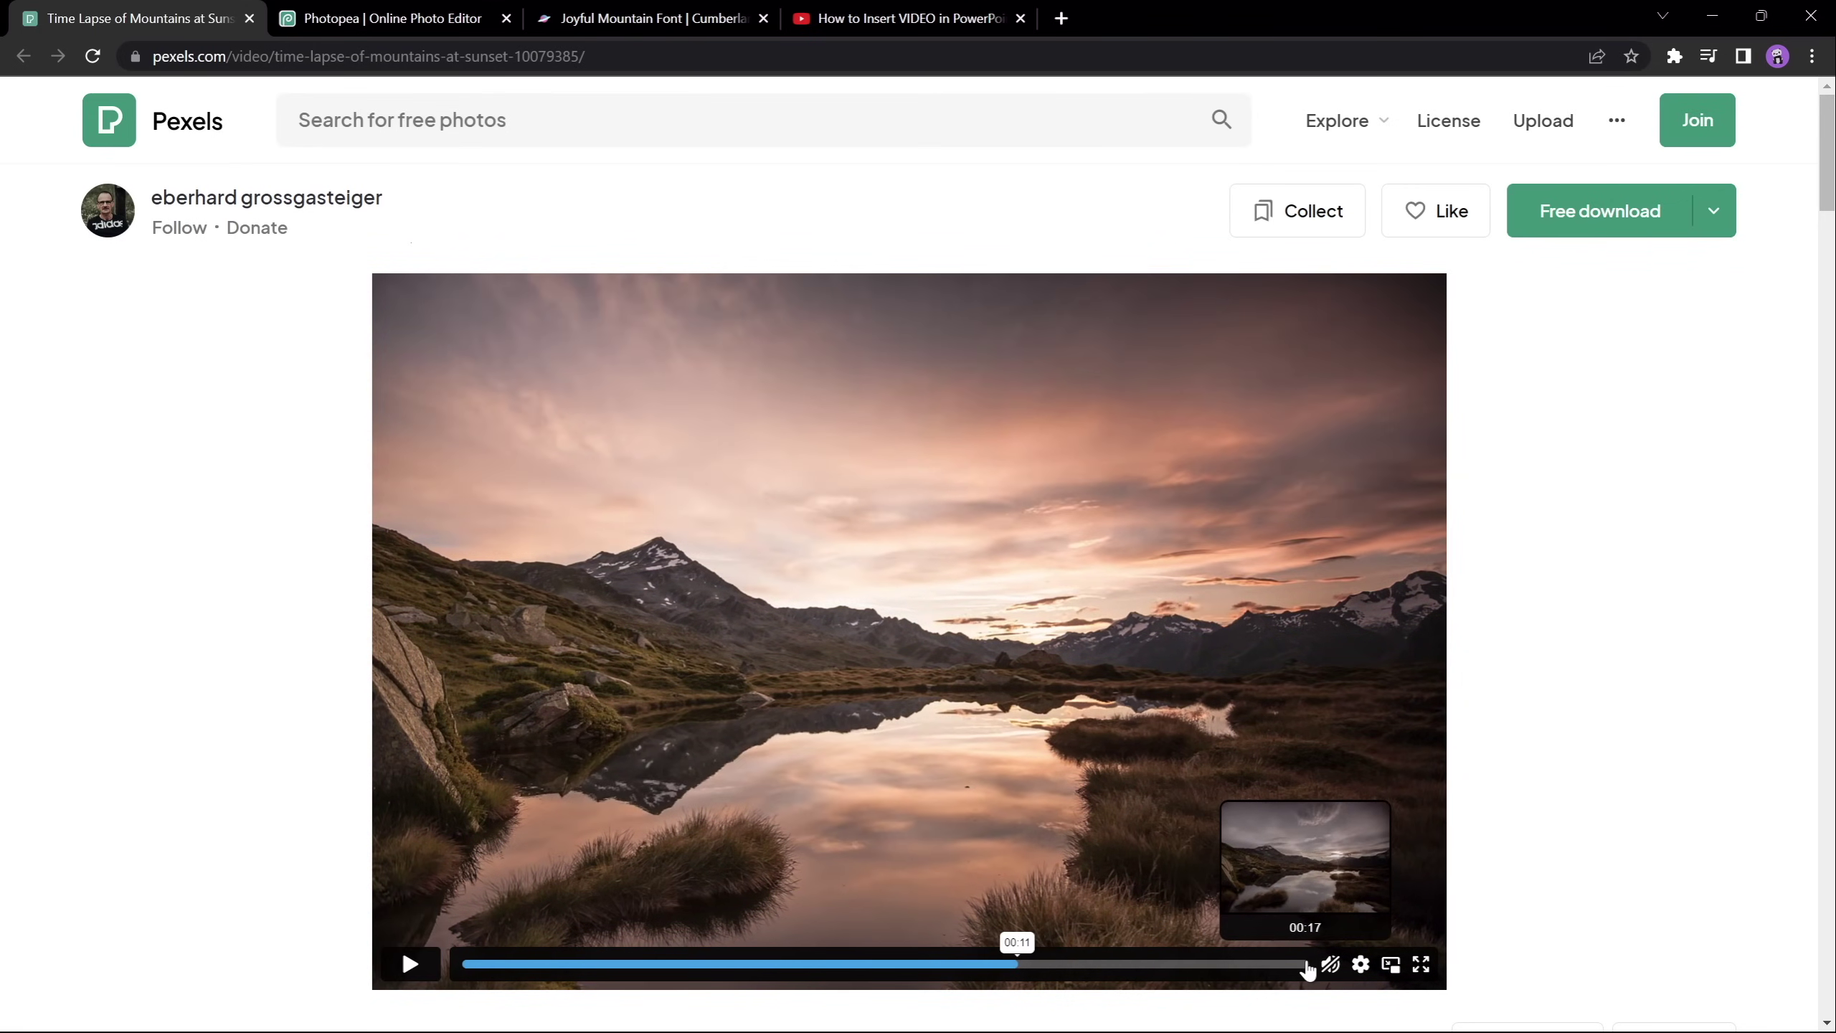
left_click(1713, 211)
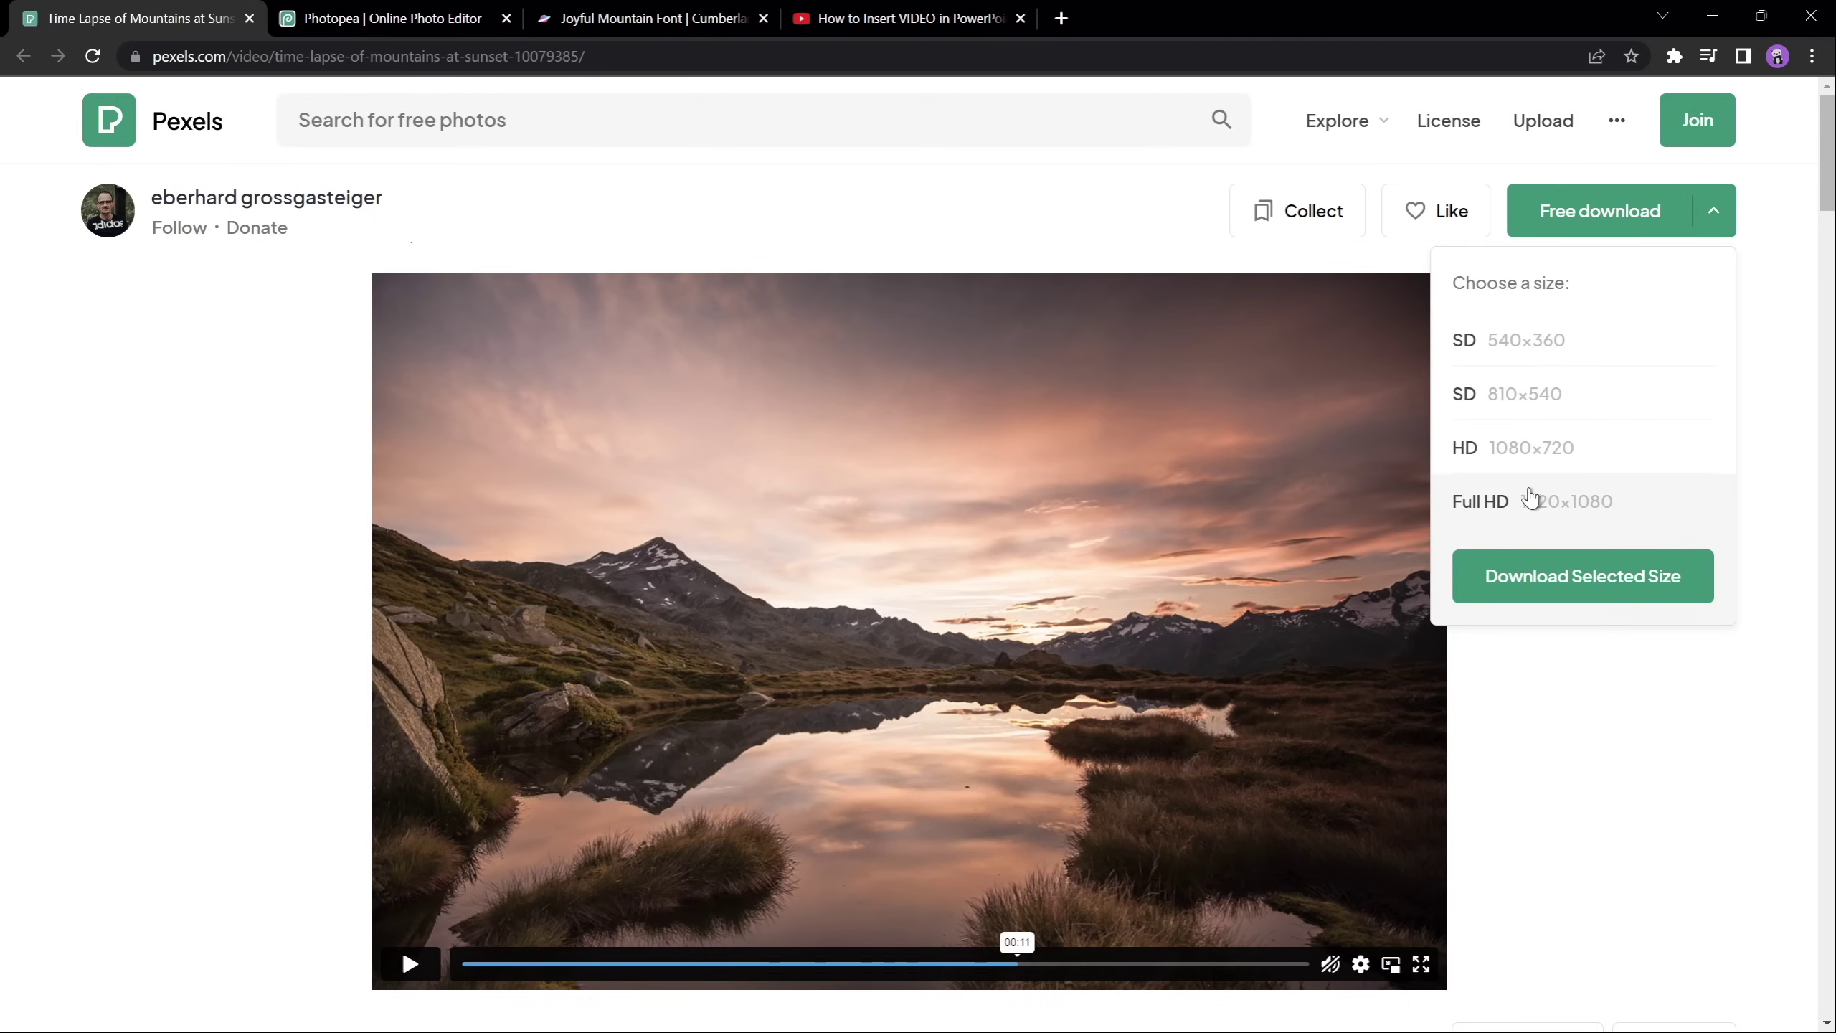
left_click(1555, 587)
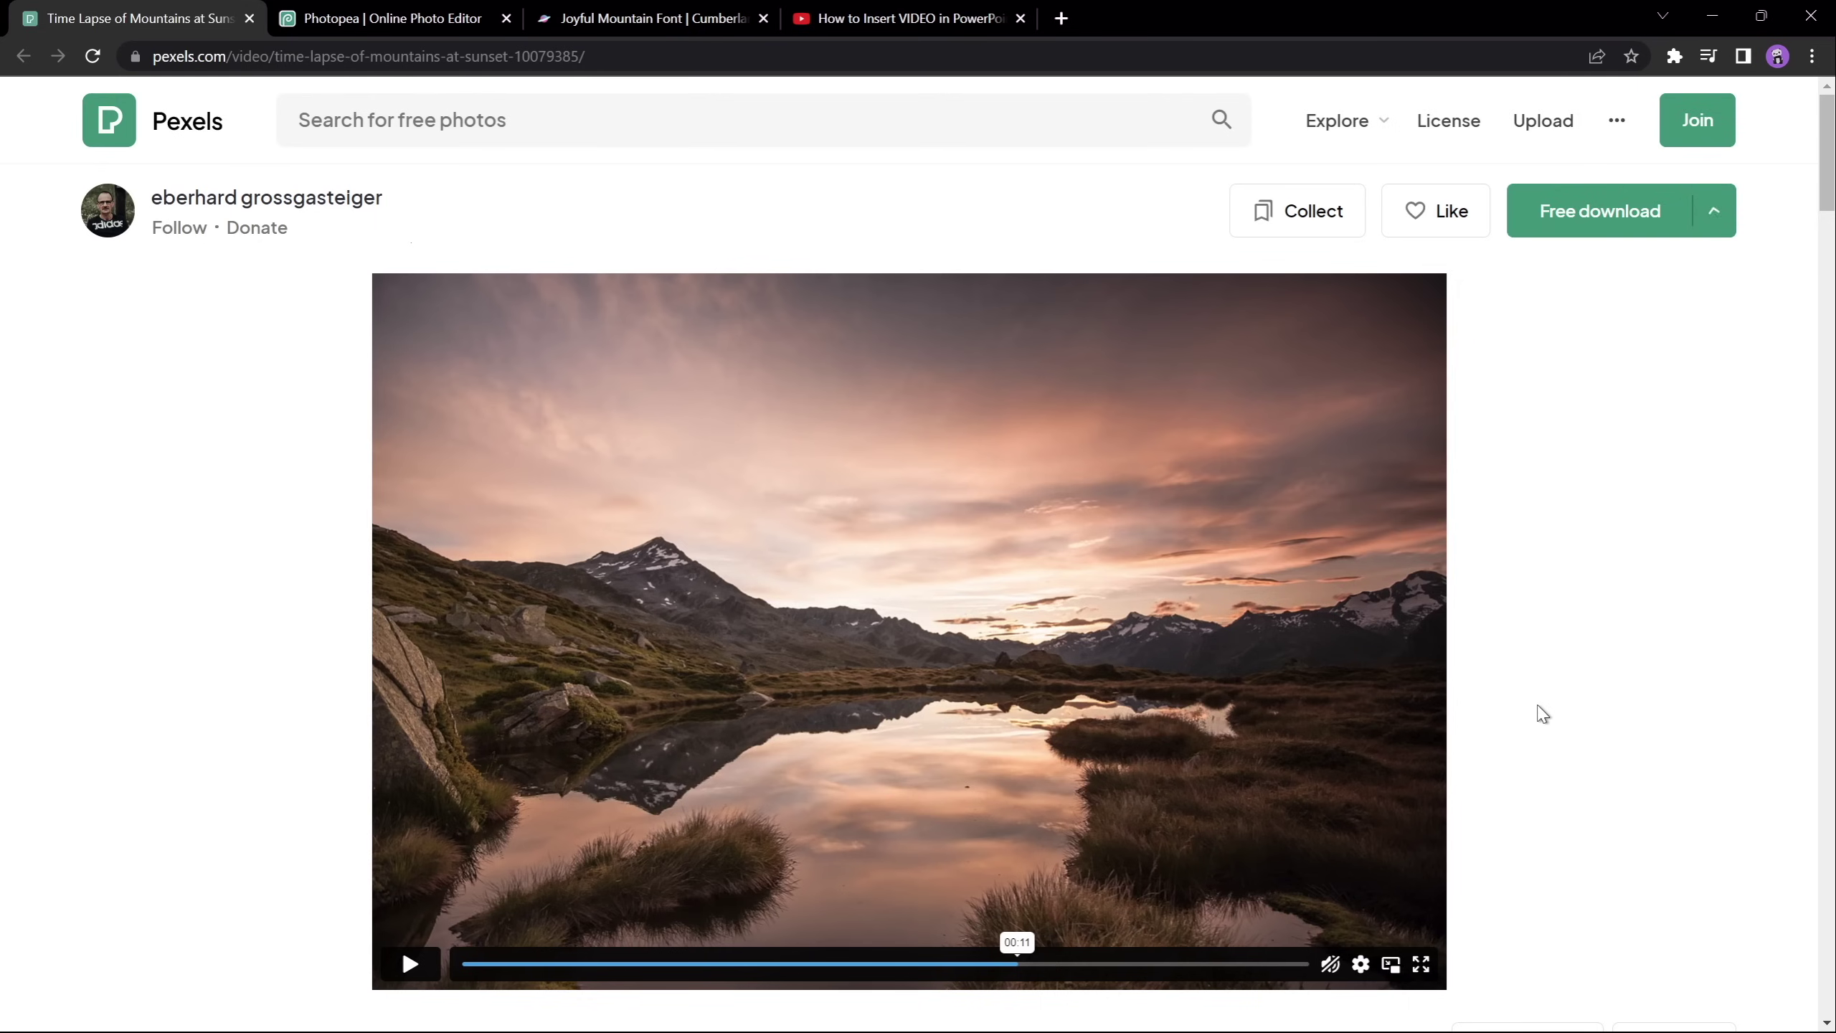
key("alt+Tab")
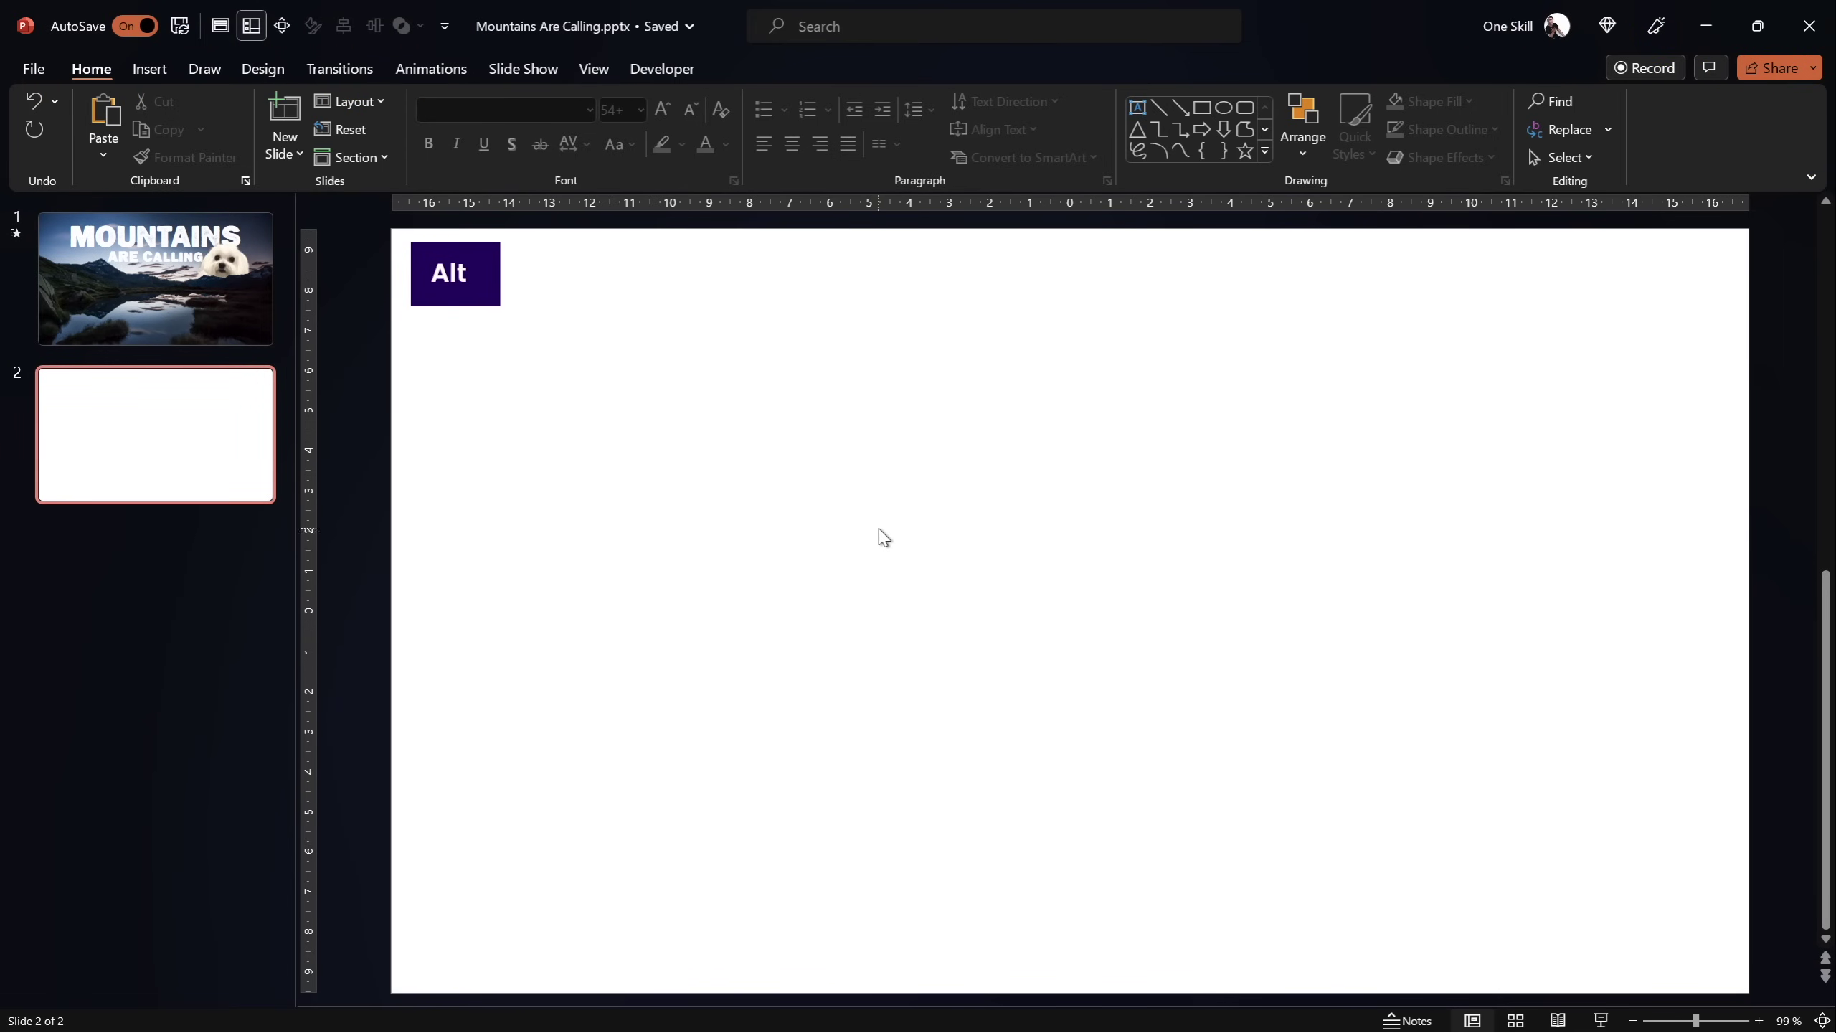
Drag the downloaded mountain time-lapse mp4 from the Downloads folder onto slide 2
key("alt+Tab")
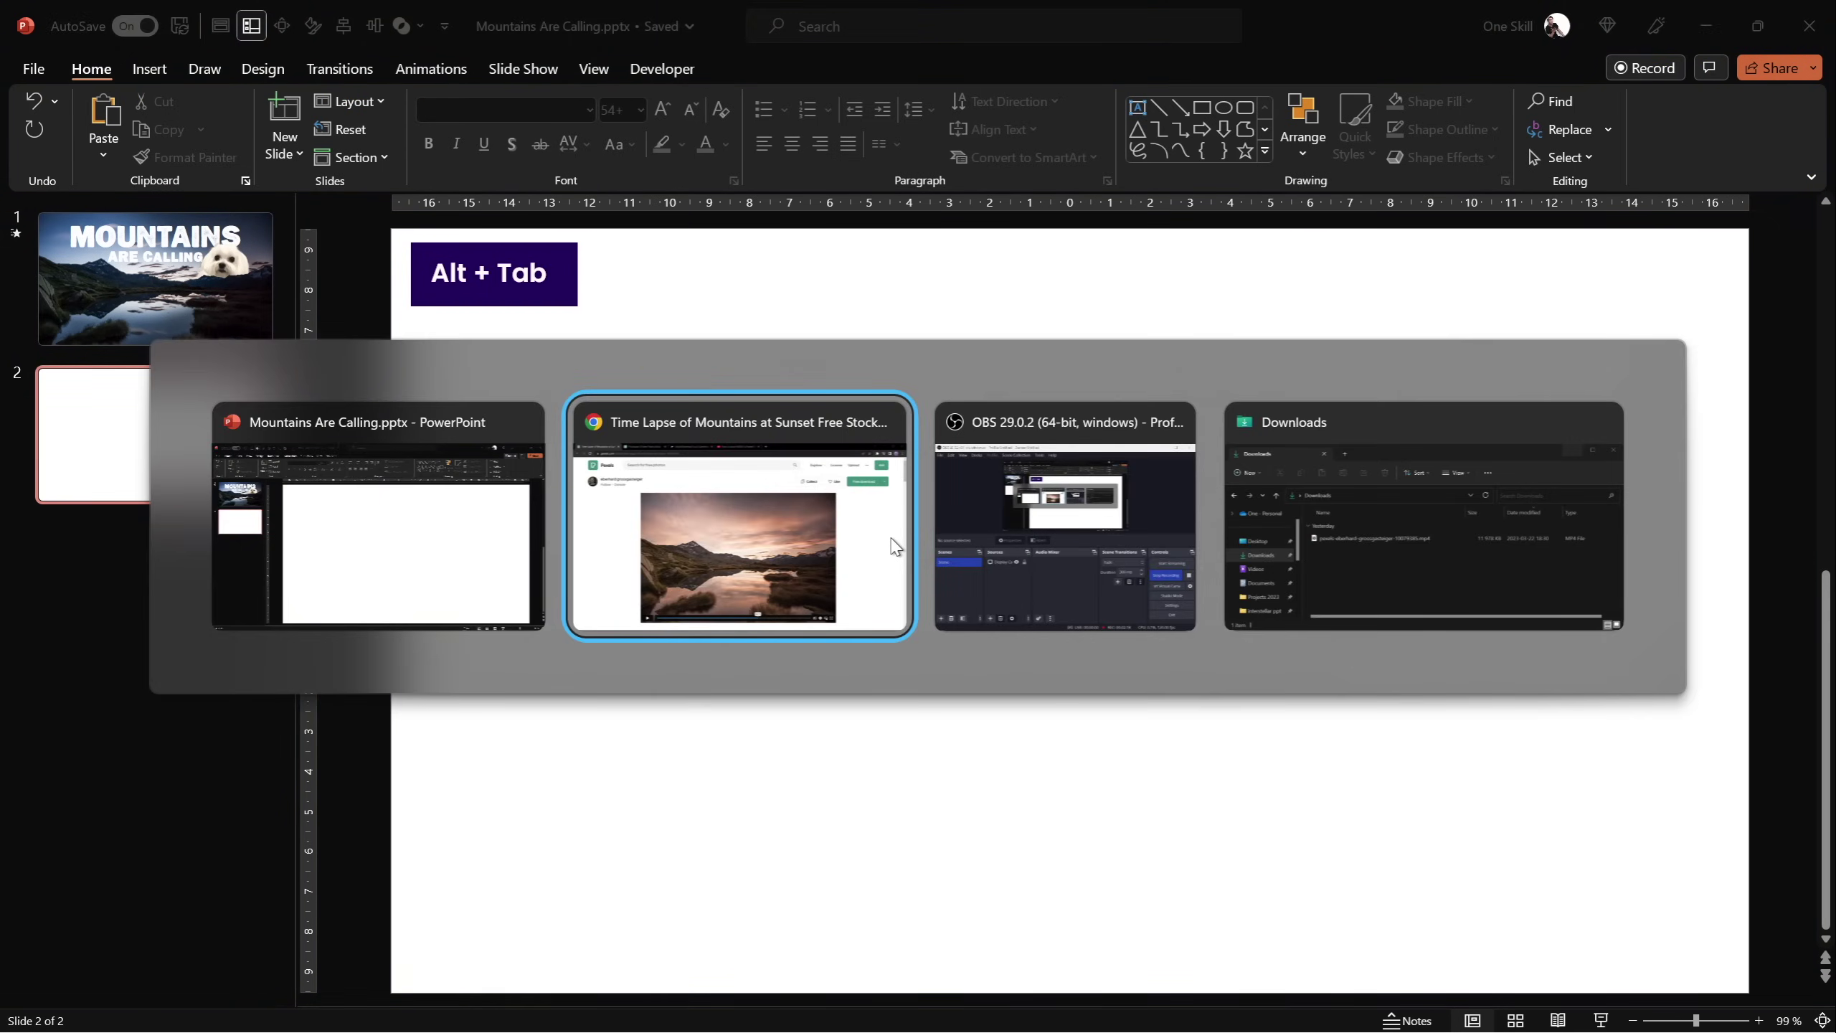
left_click(1348, 506)
left_click(1052, 659)
left_click_drag(1055, 671, 1138, 433)
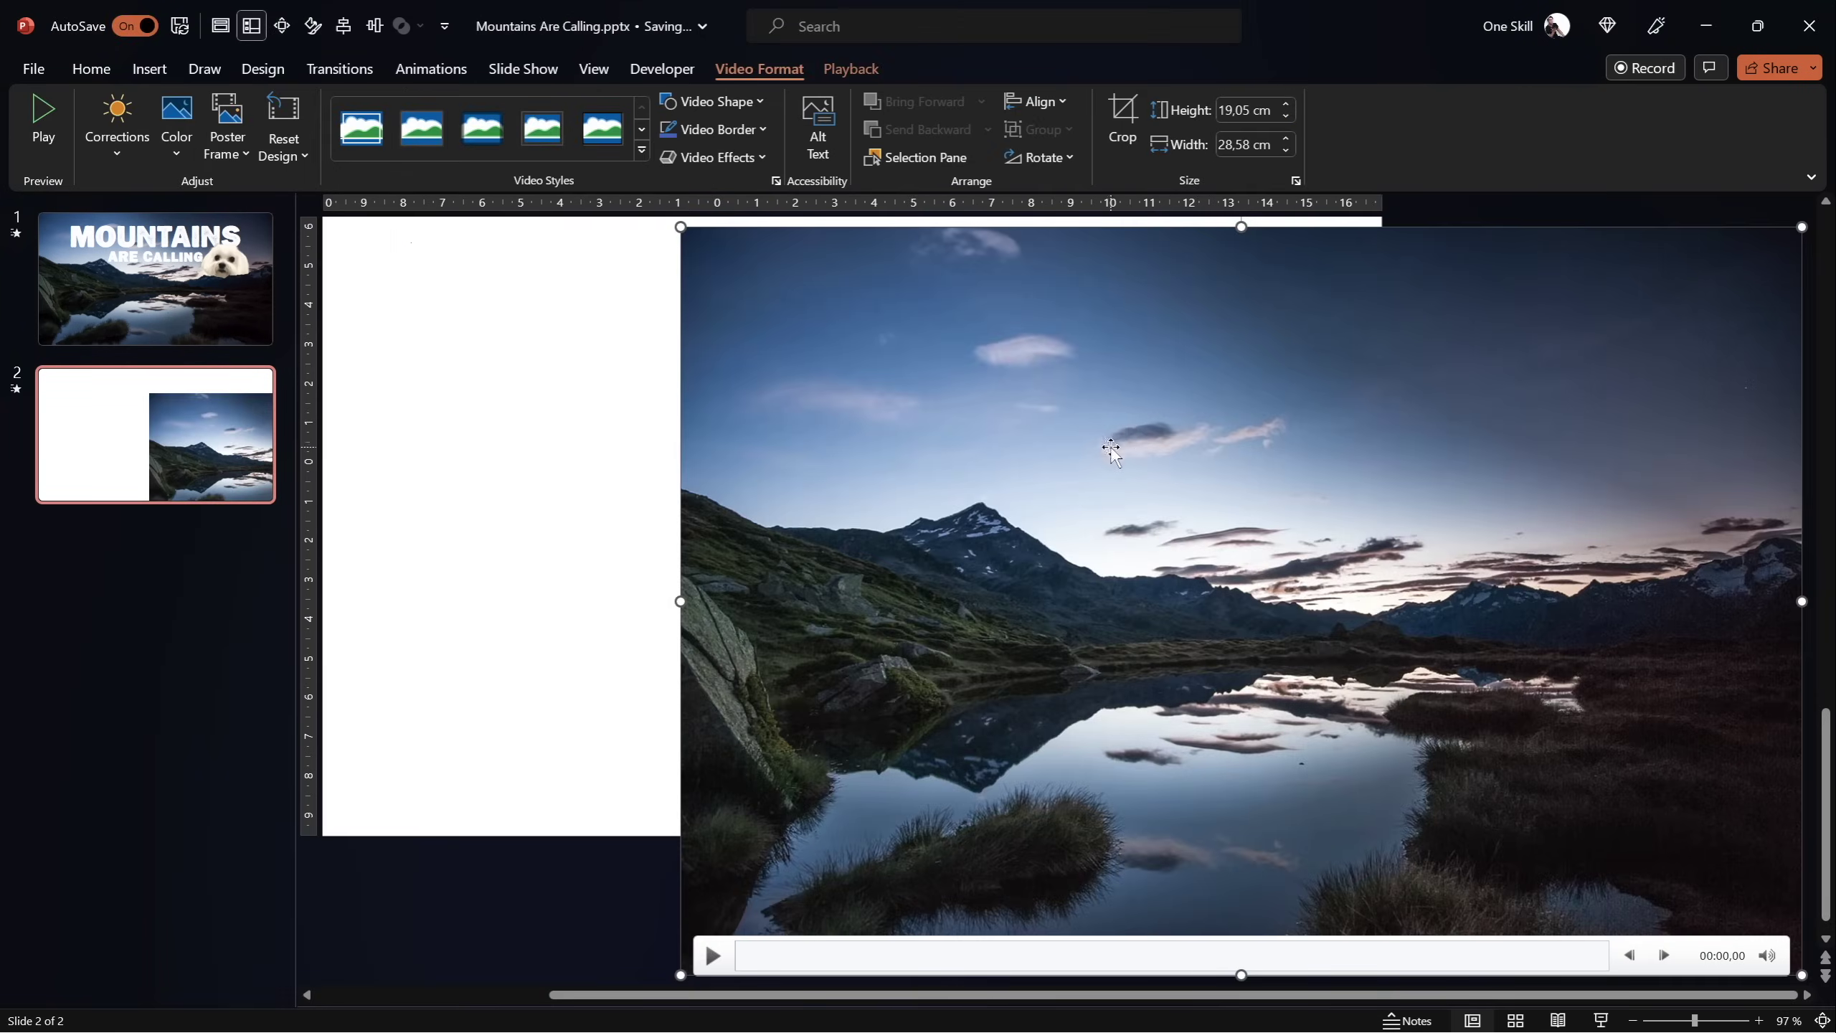
scroll(1111, 450, "down", 3, "ctrl")
left_click_drag(1317, 551, 1038, 482)
Centre the video horizontally and enlarge it from the centre to cover the slide
left_click(343, 26)
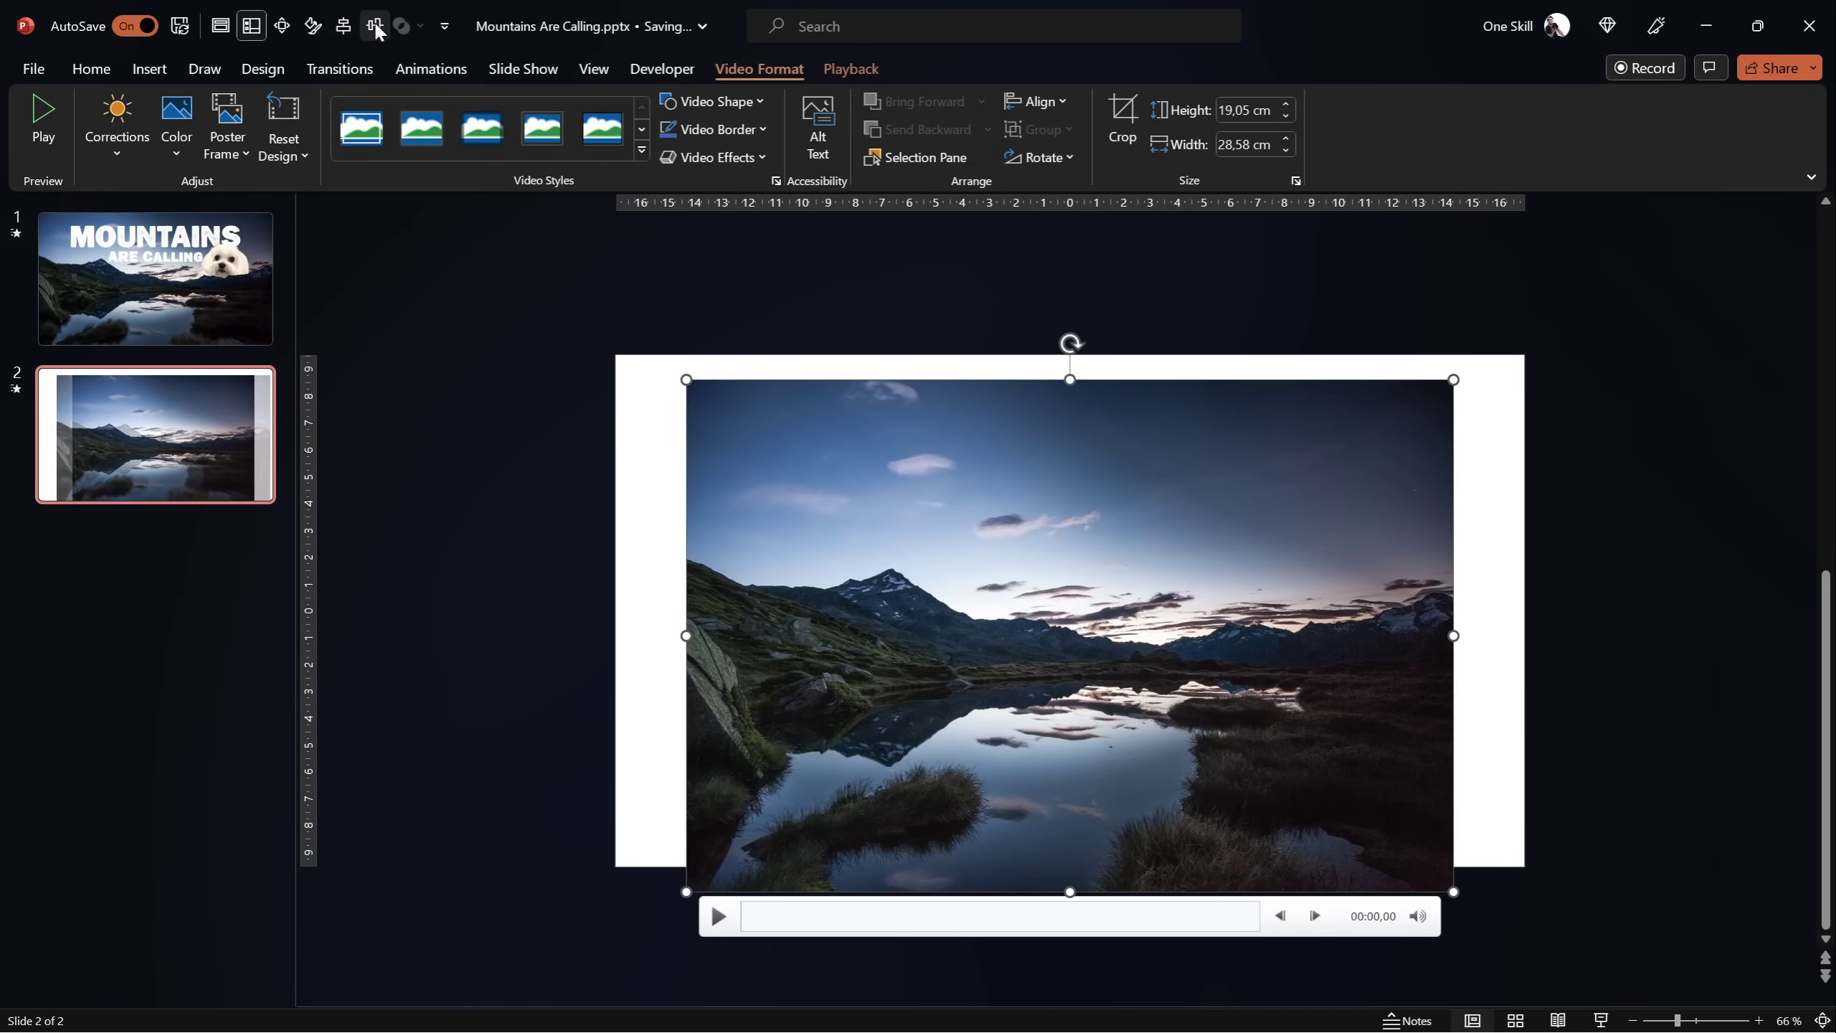
left_click(1176, 312)
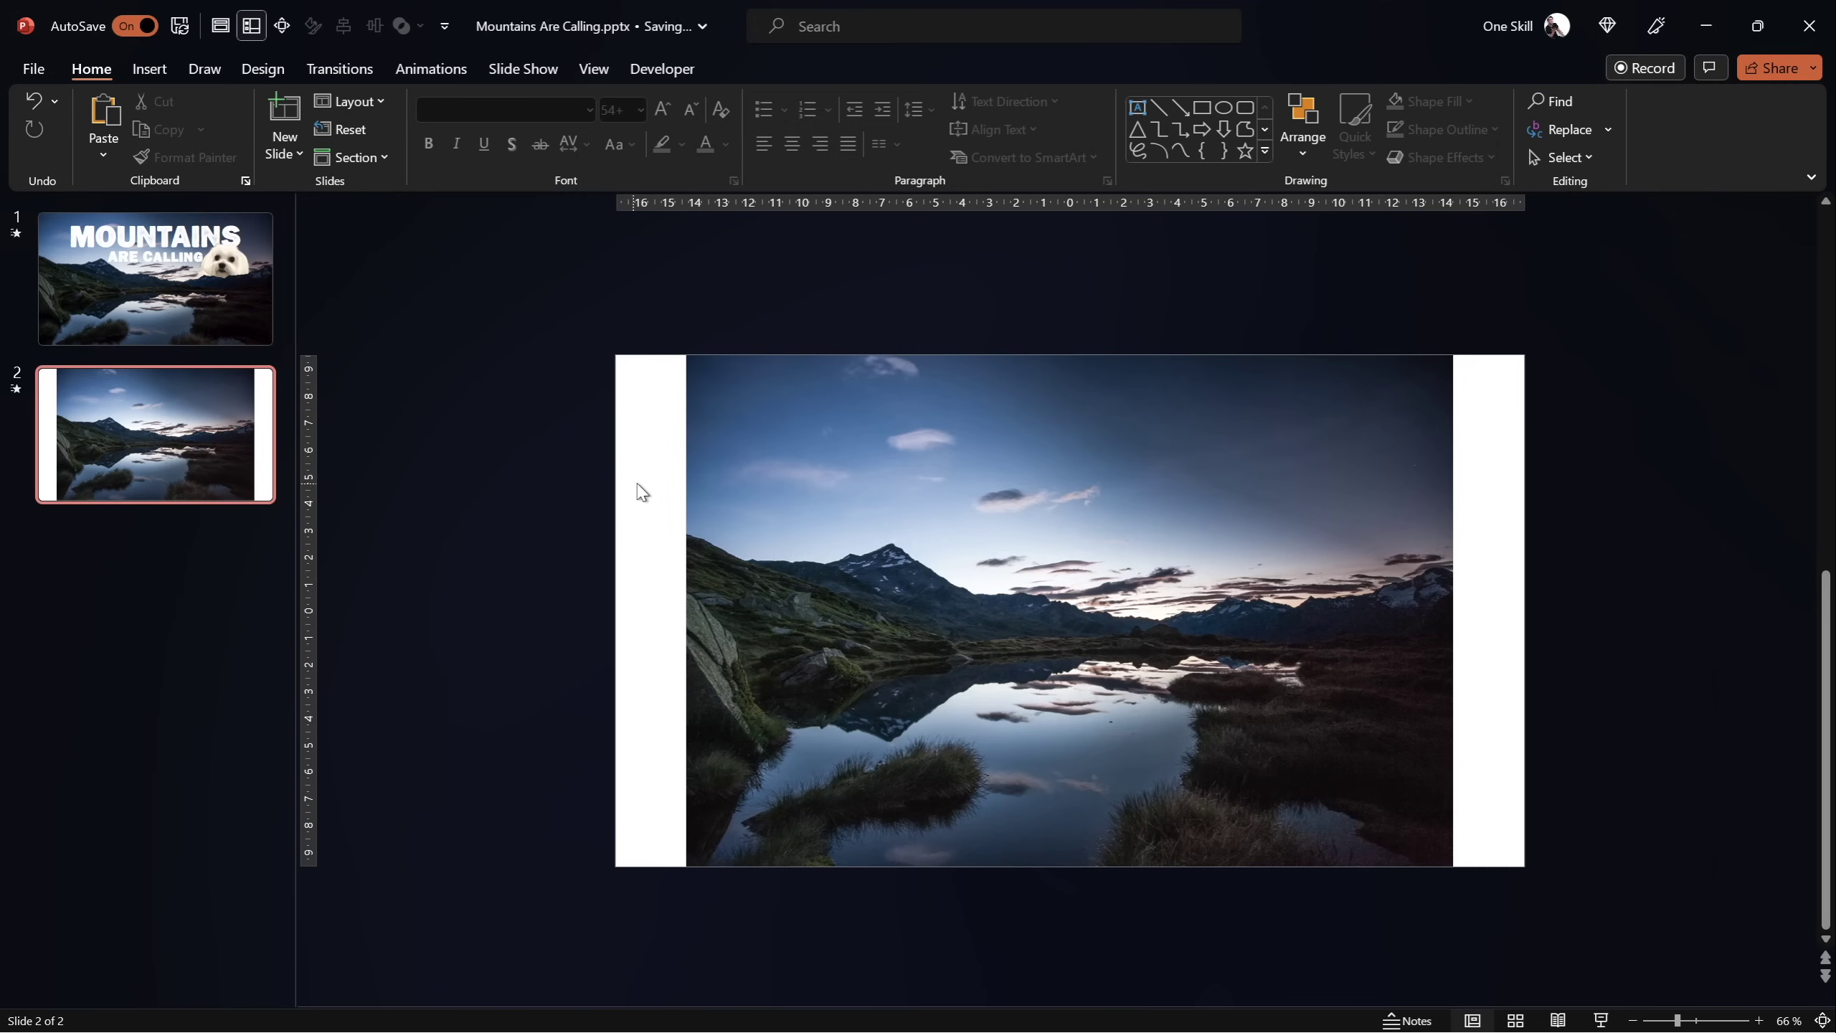
left_click(986, 437)
left_click_drag(1452, 354, 1525, 307)
Enlarge the video to 22,58 × 33,87 cm, then crop top and bottom to 19,05 × 33,87 cm
left_click(1534, 391)
left_click(1316, 454)
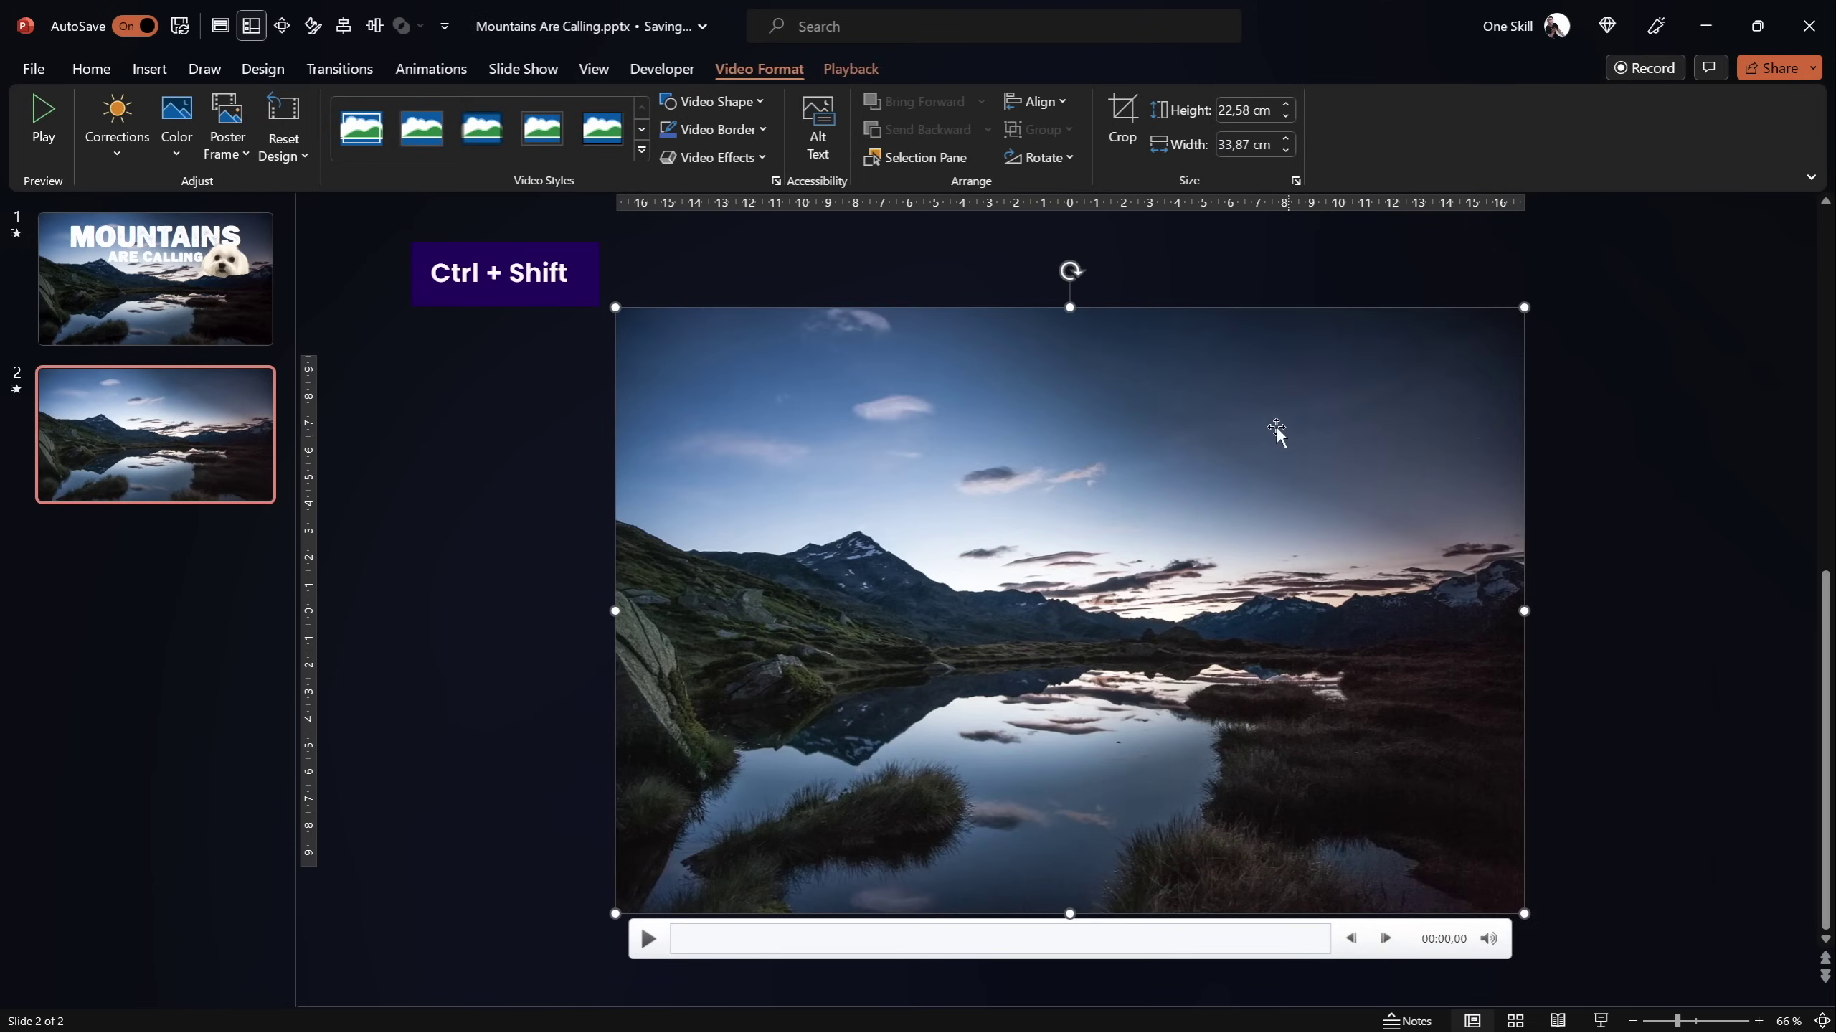
left_click(1124, 119)
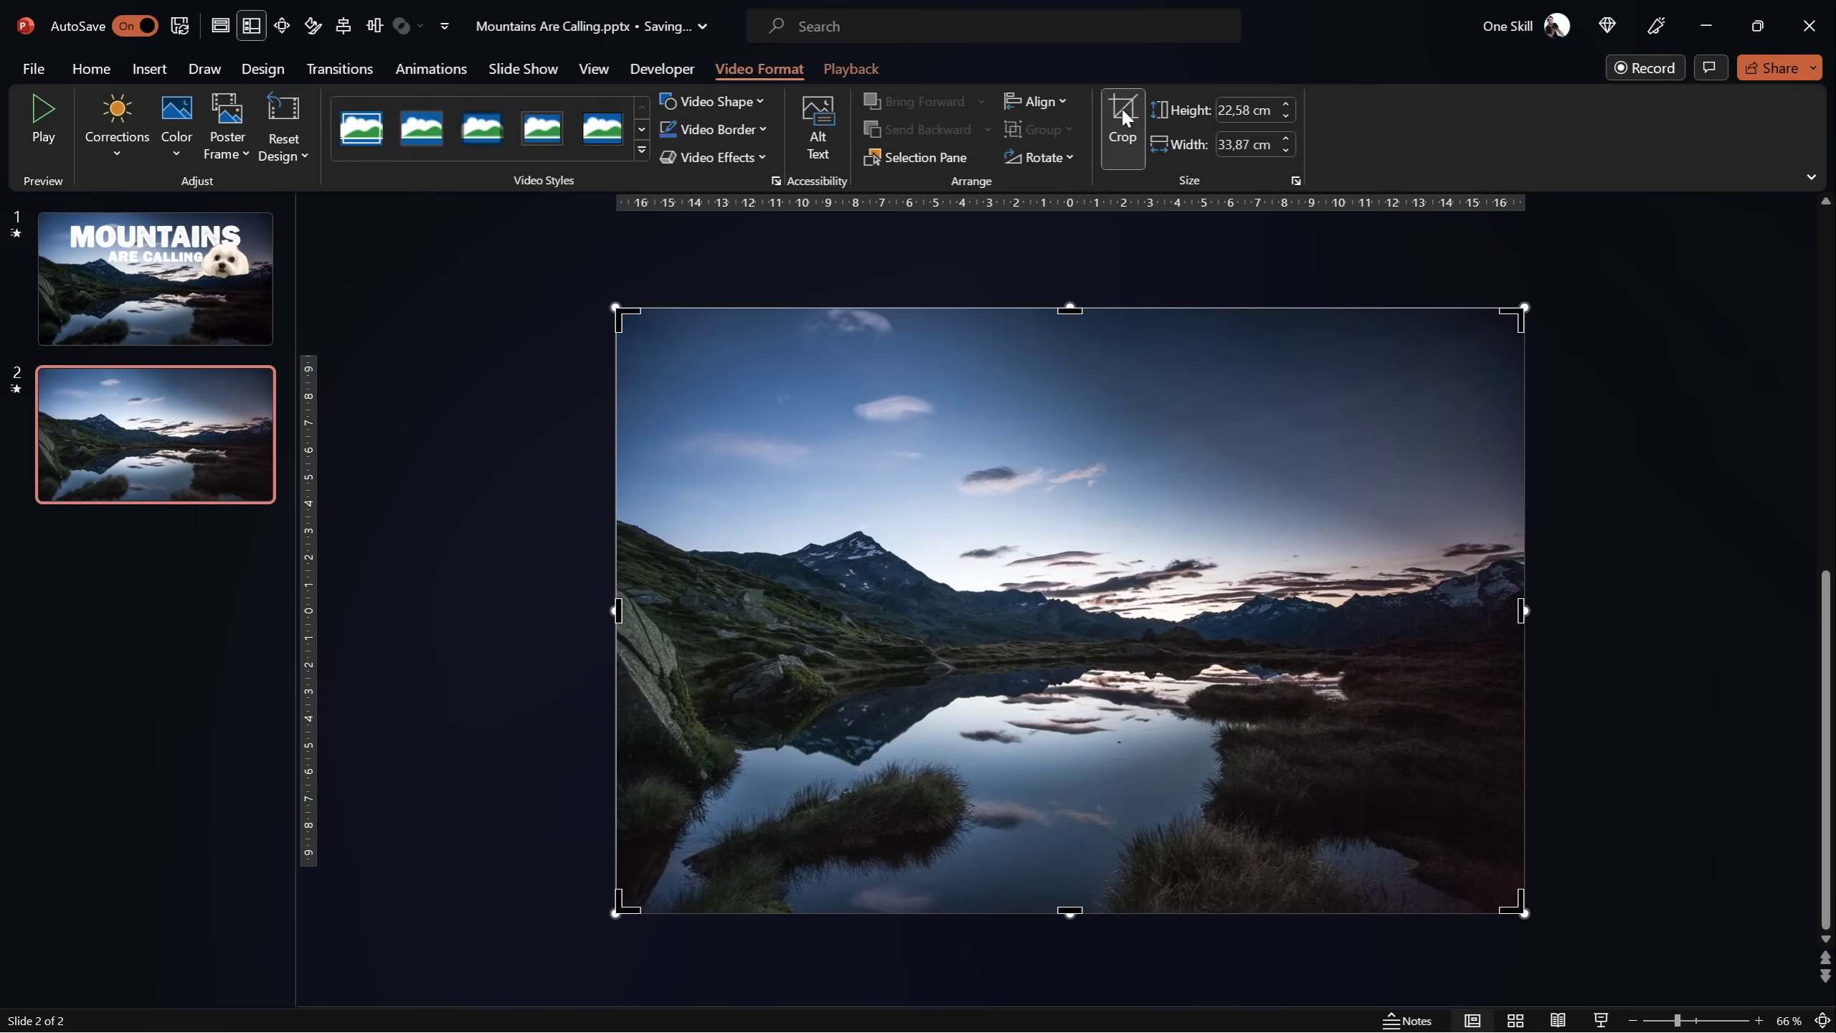
left_click_drag(1070, 310, 1078, 357)
left_click_drag(1070, 911, 1060, 866)
left_click(1111, 145)
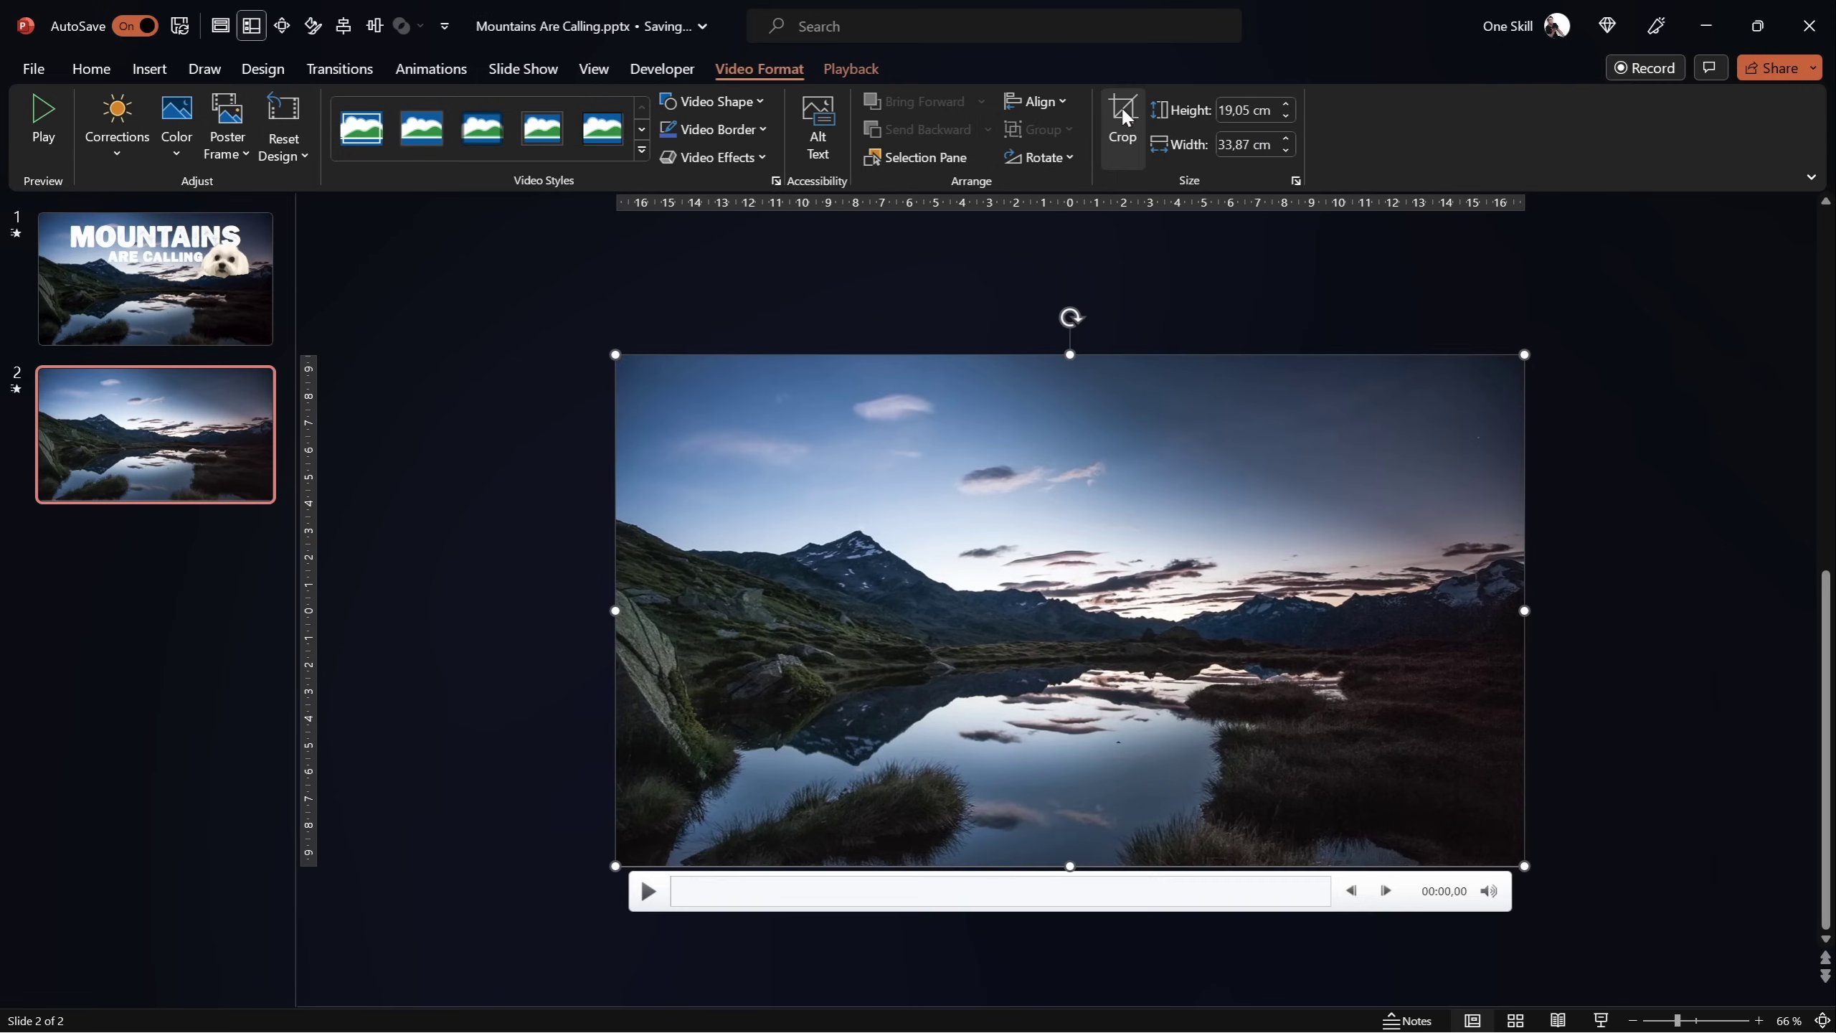
left_click(1150, 282)
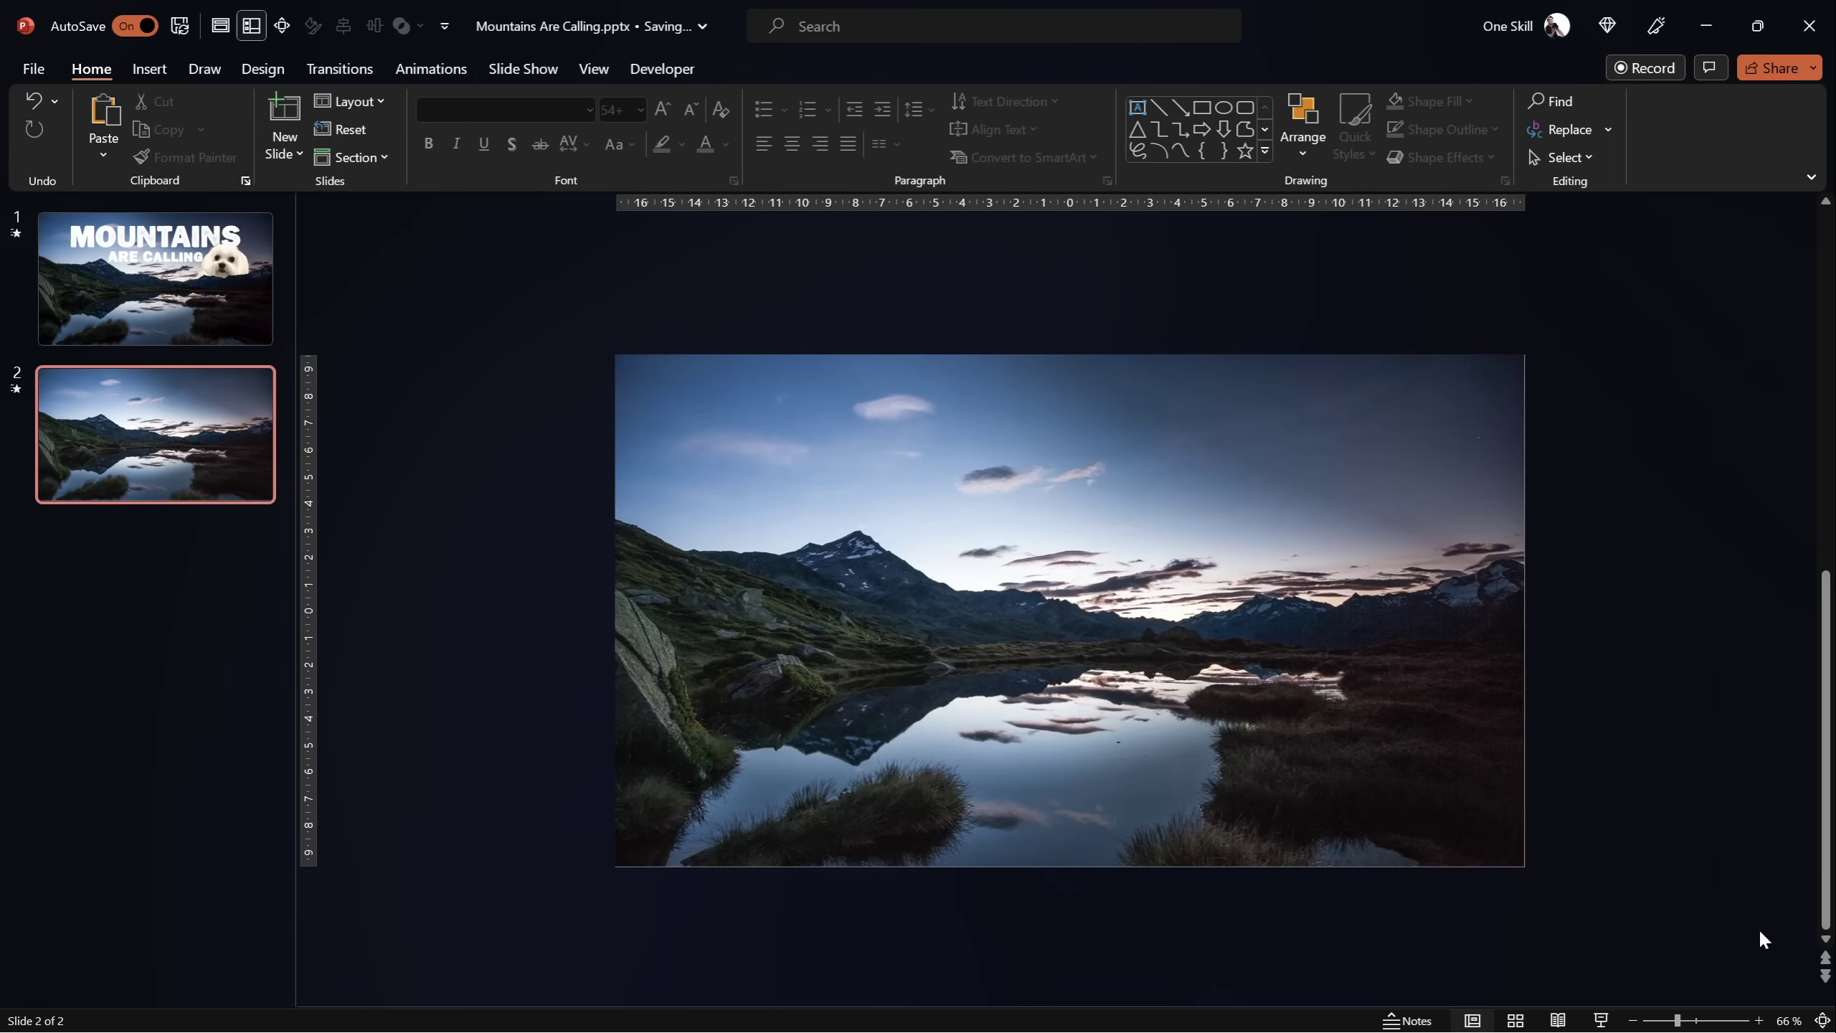
left_click(1821, 1020)
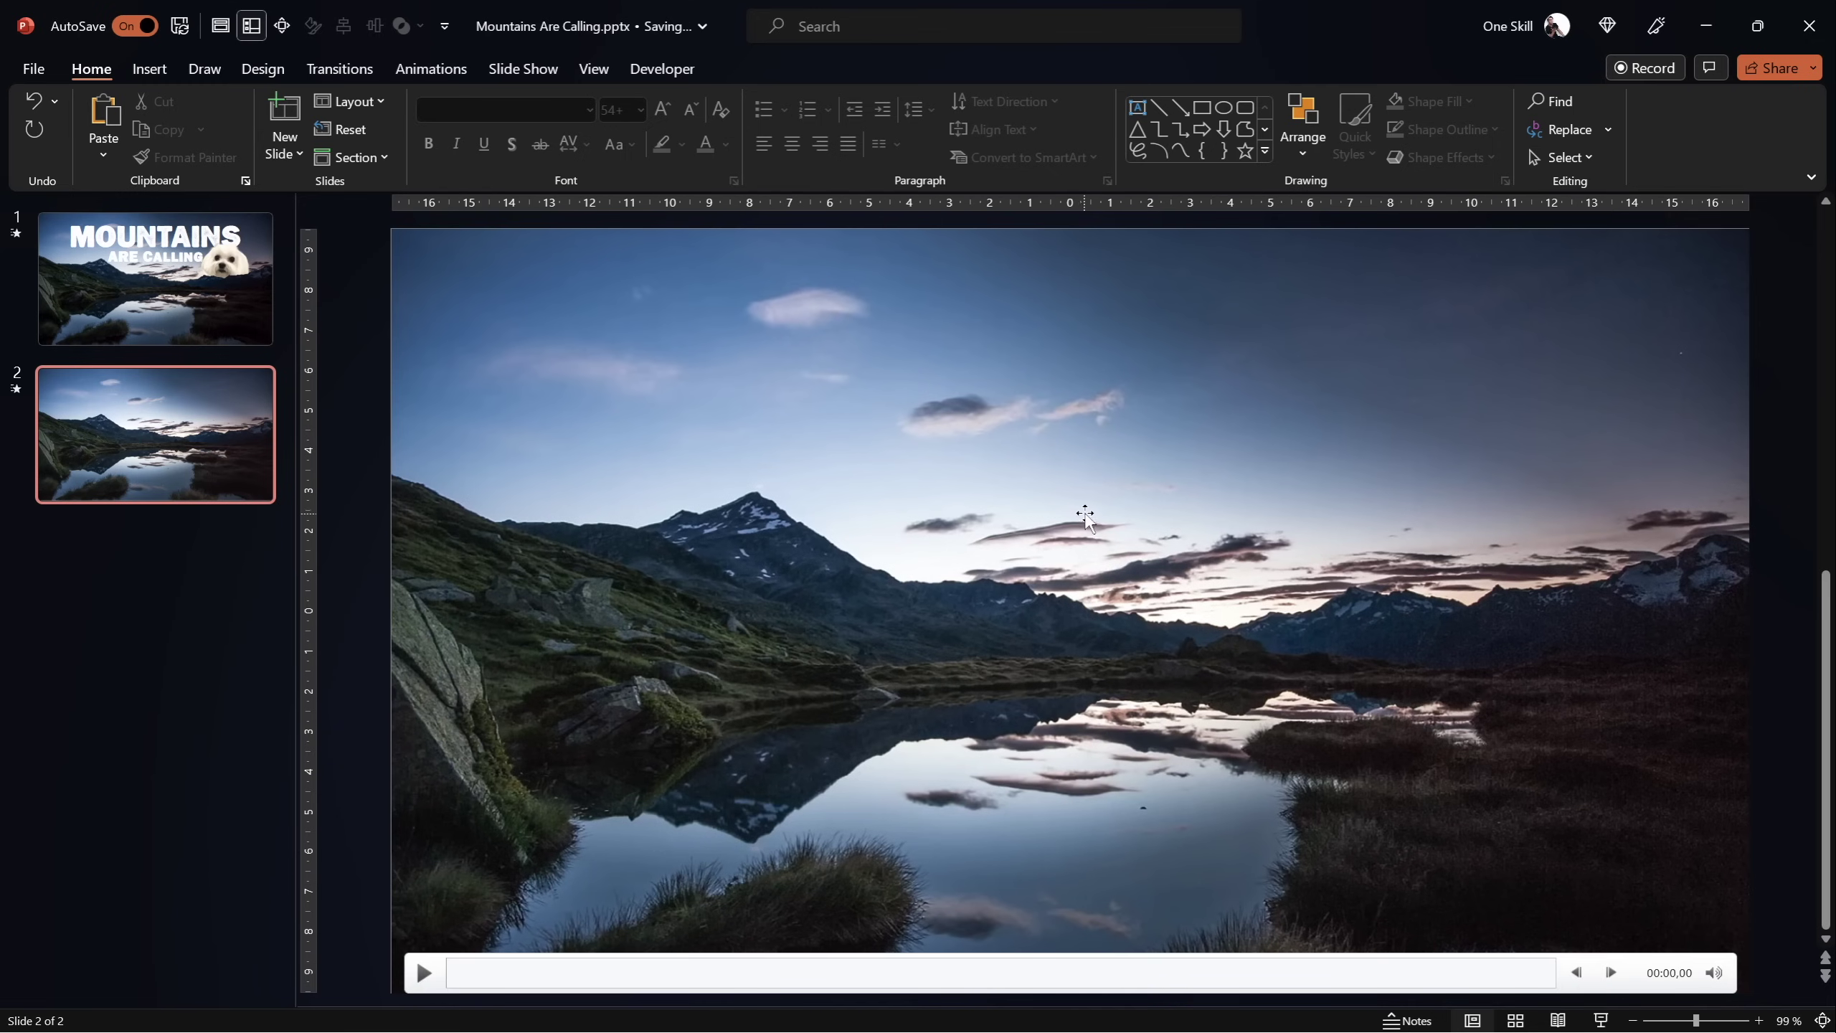
Lower the mountain video's brightness to -5 % in the Format Video pane
right_click(1057, 502)
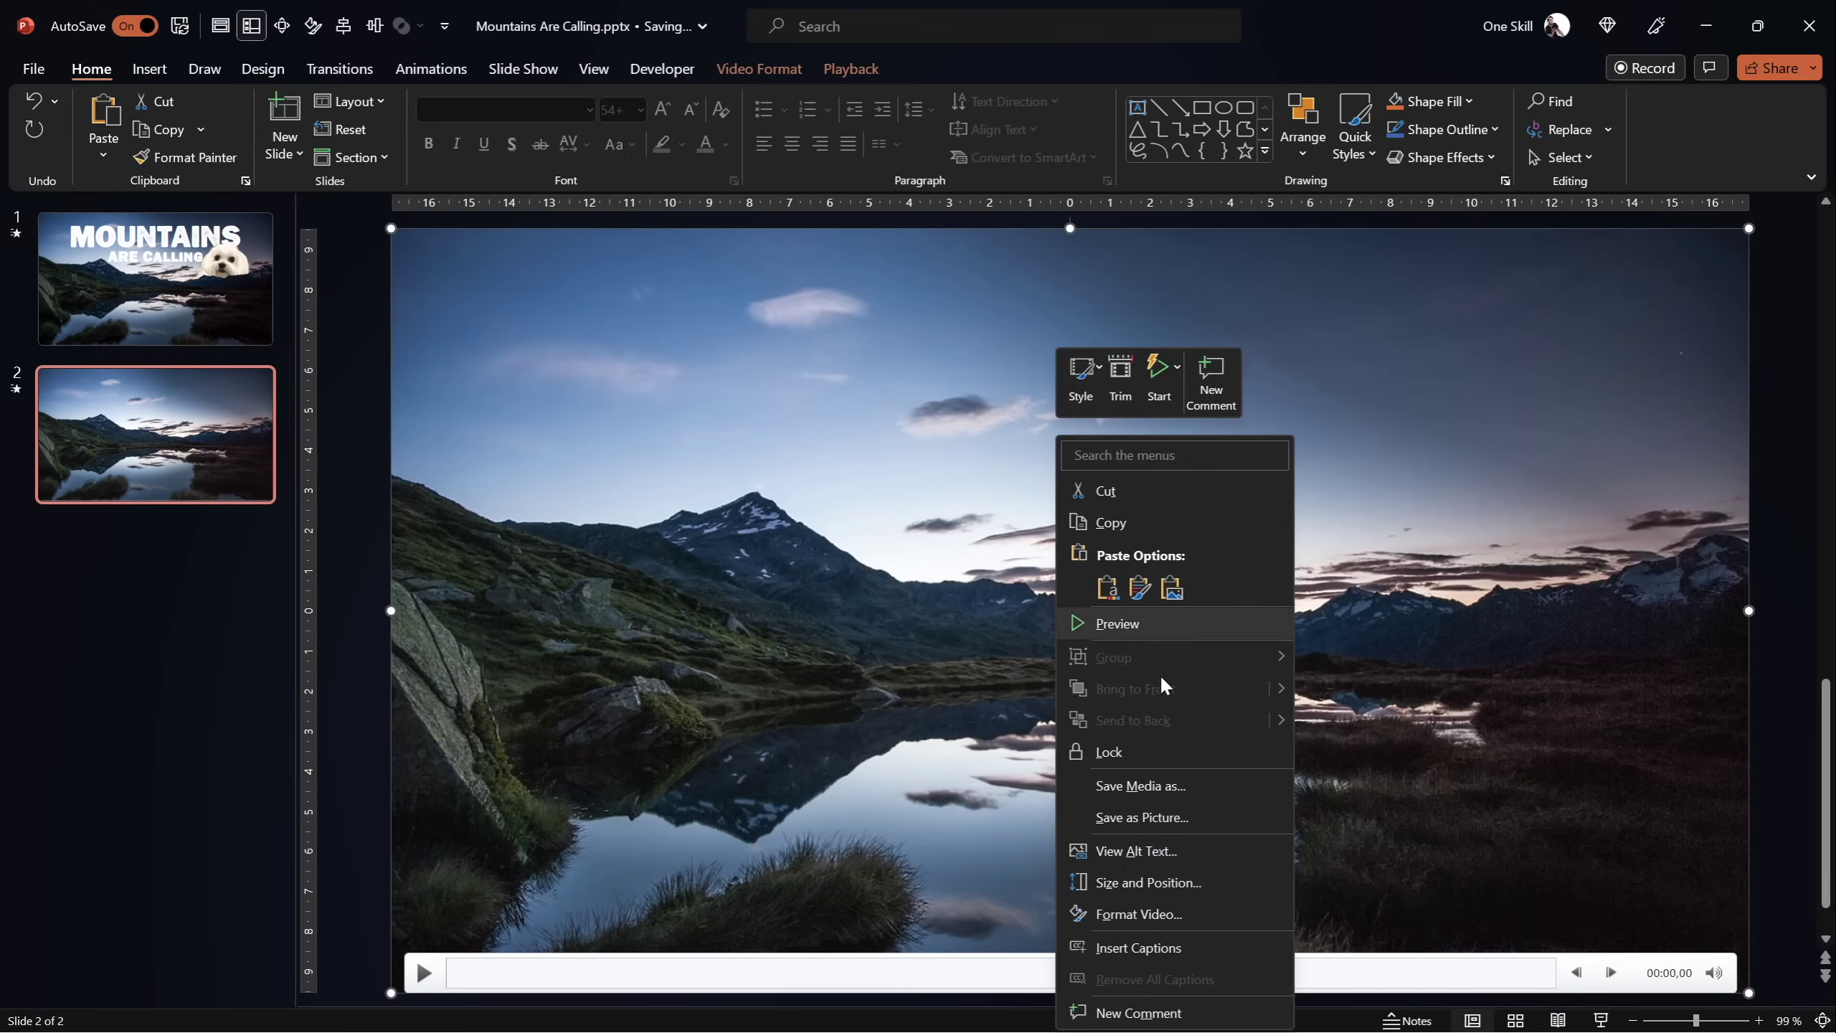
left_click(1176, 922)
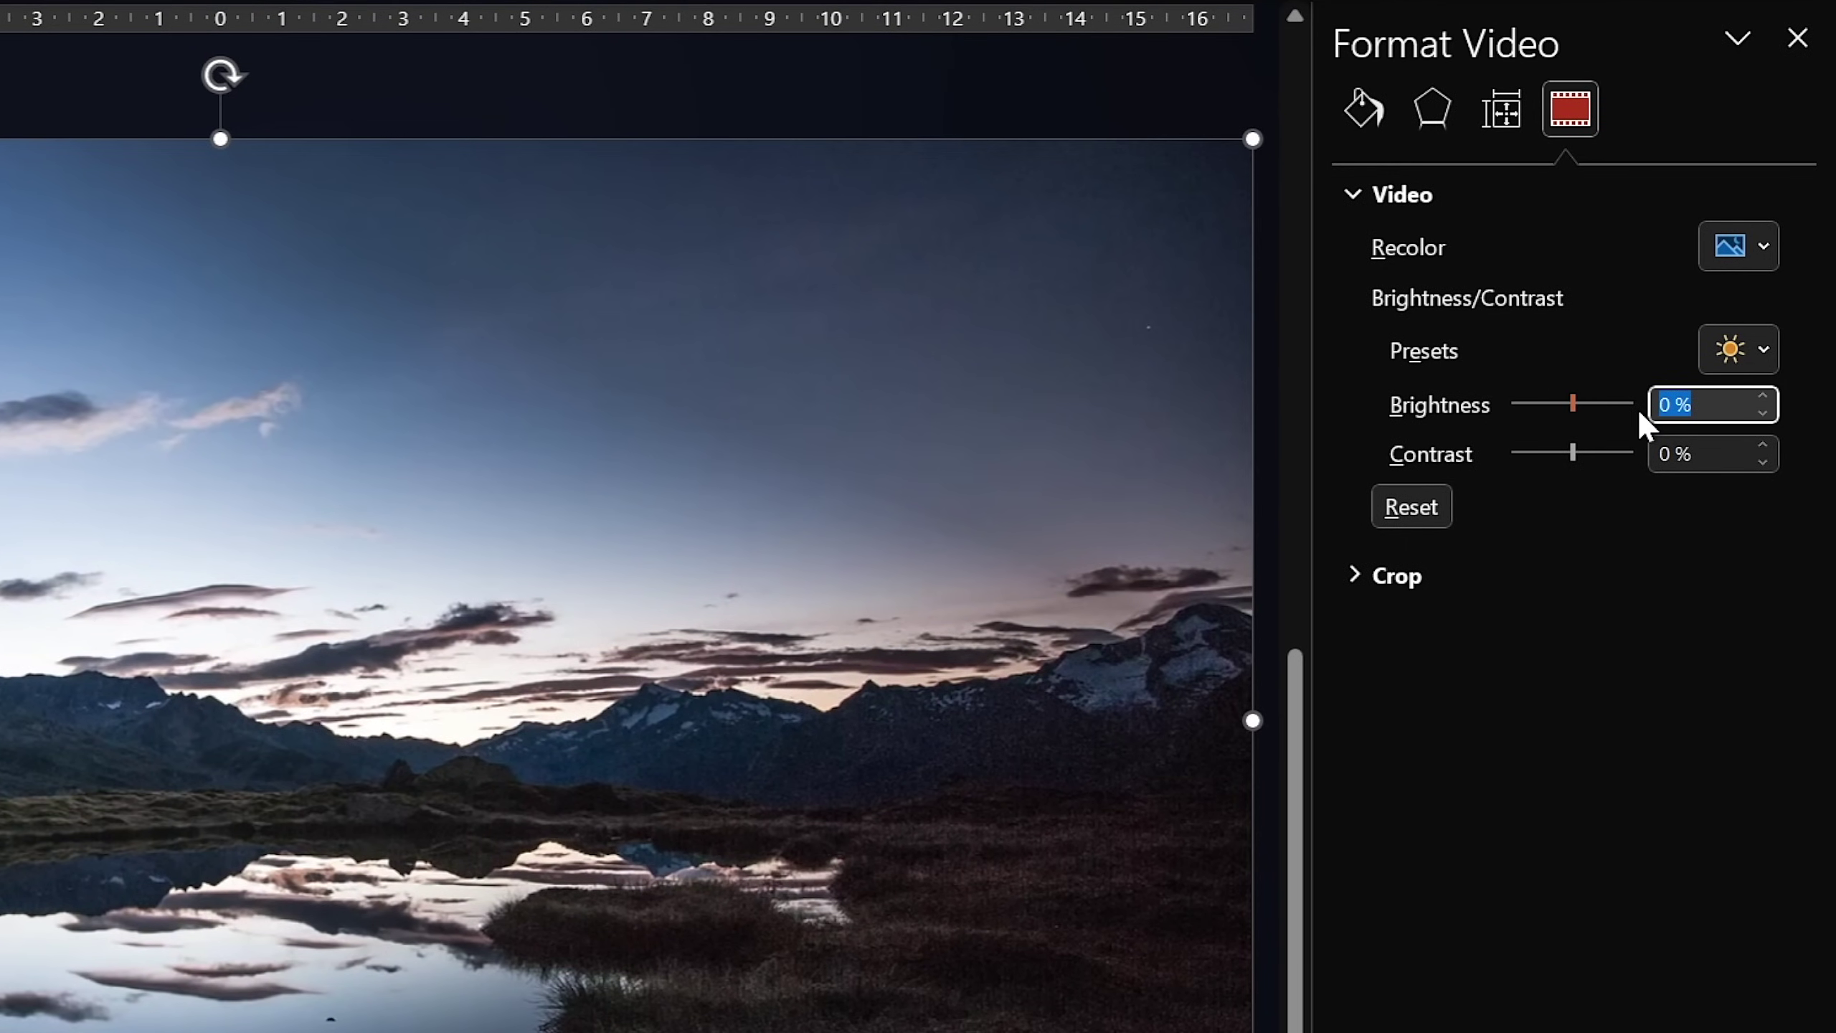
type("-5")
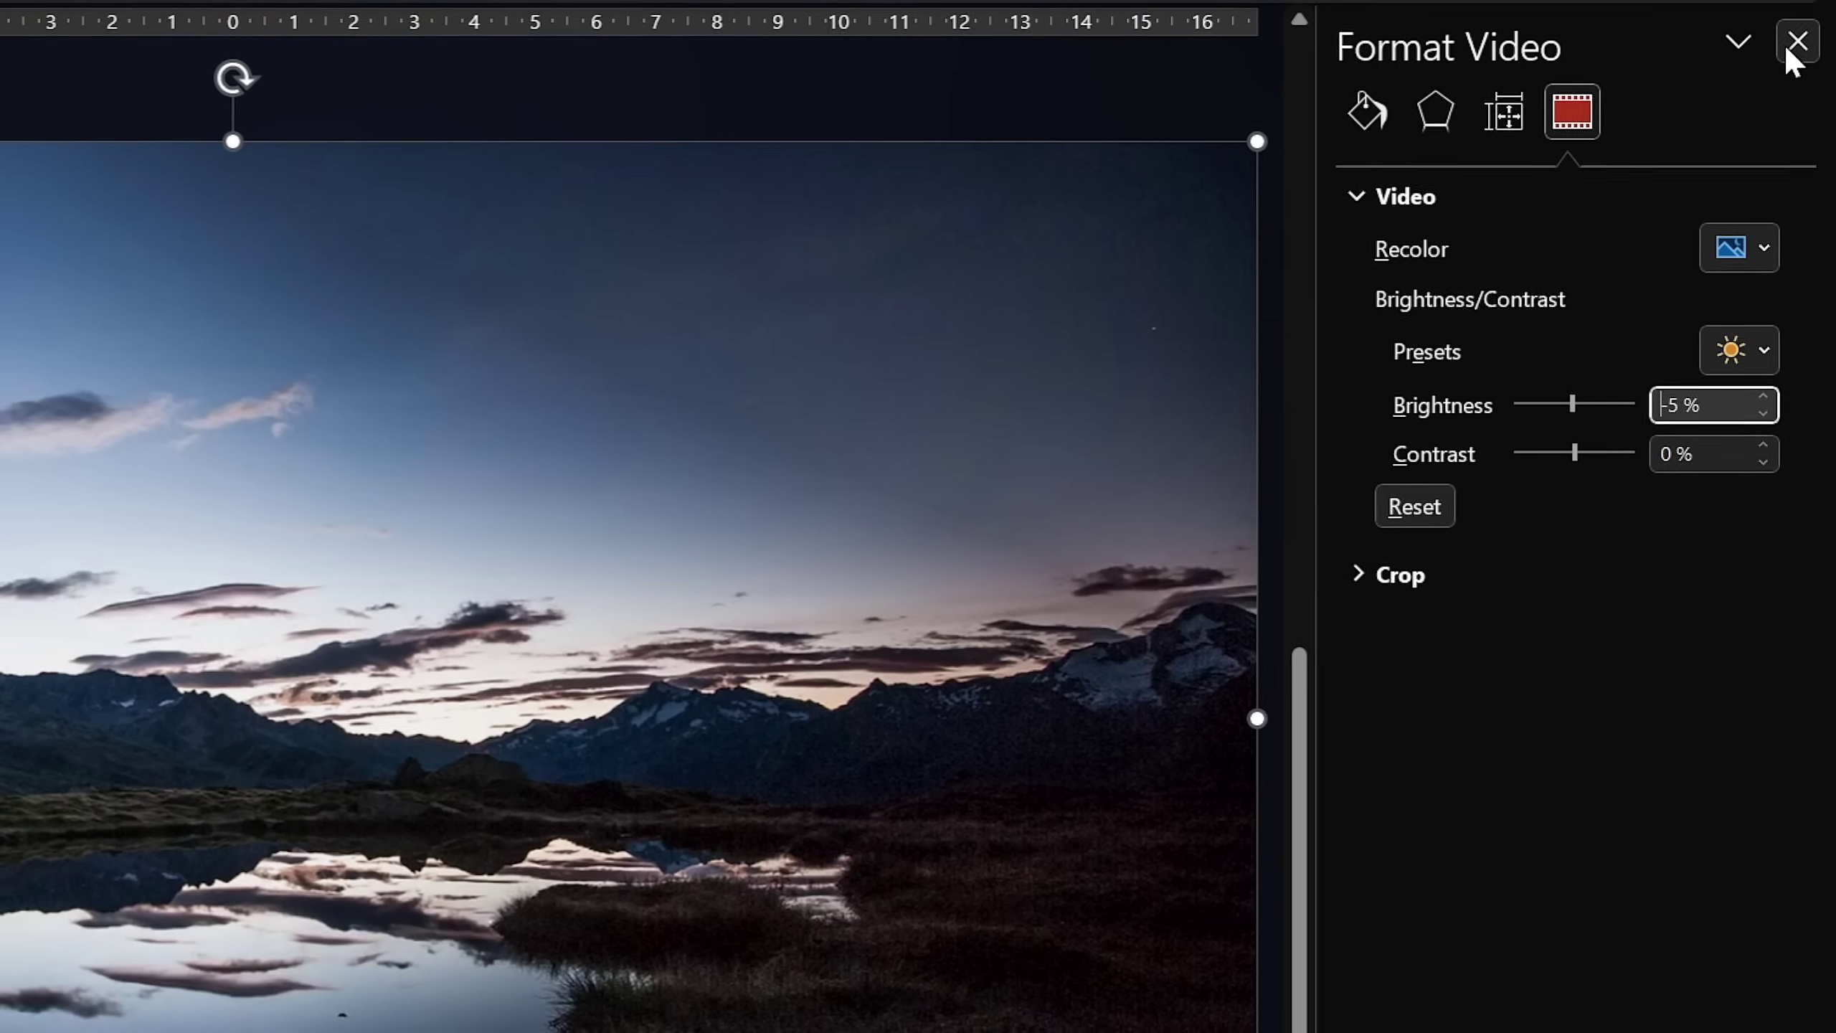
left_click(1798, 37)
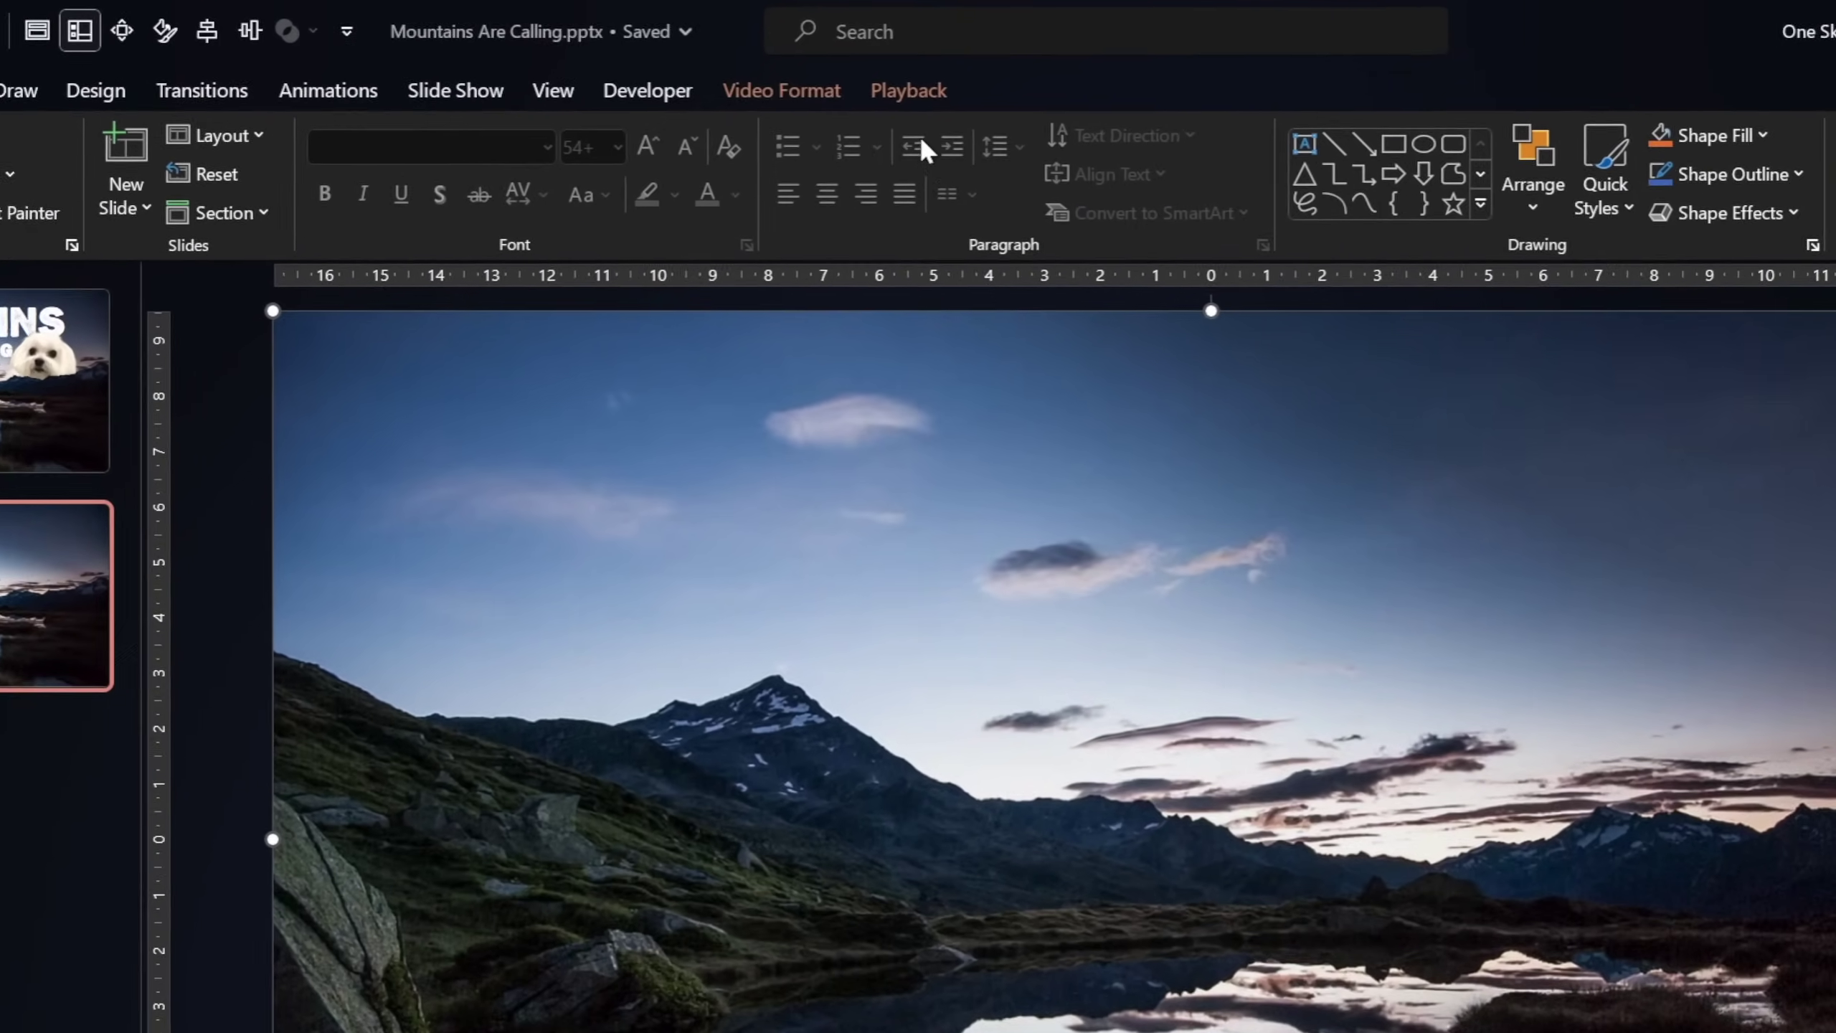
Set the video to start Automatically and loop until stopped, then check it in a slide show
left_click(850, 68)
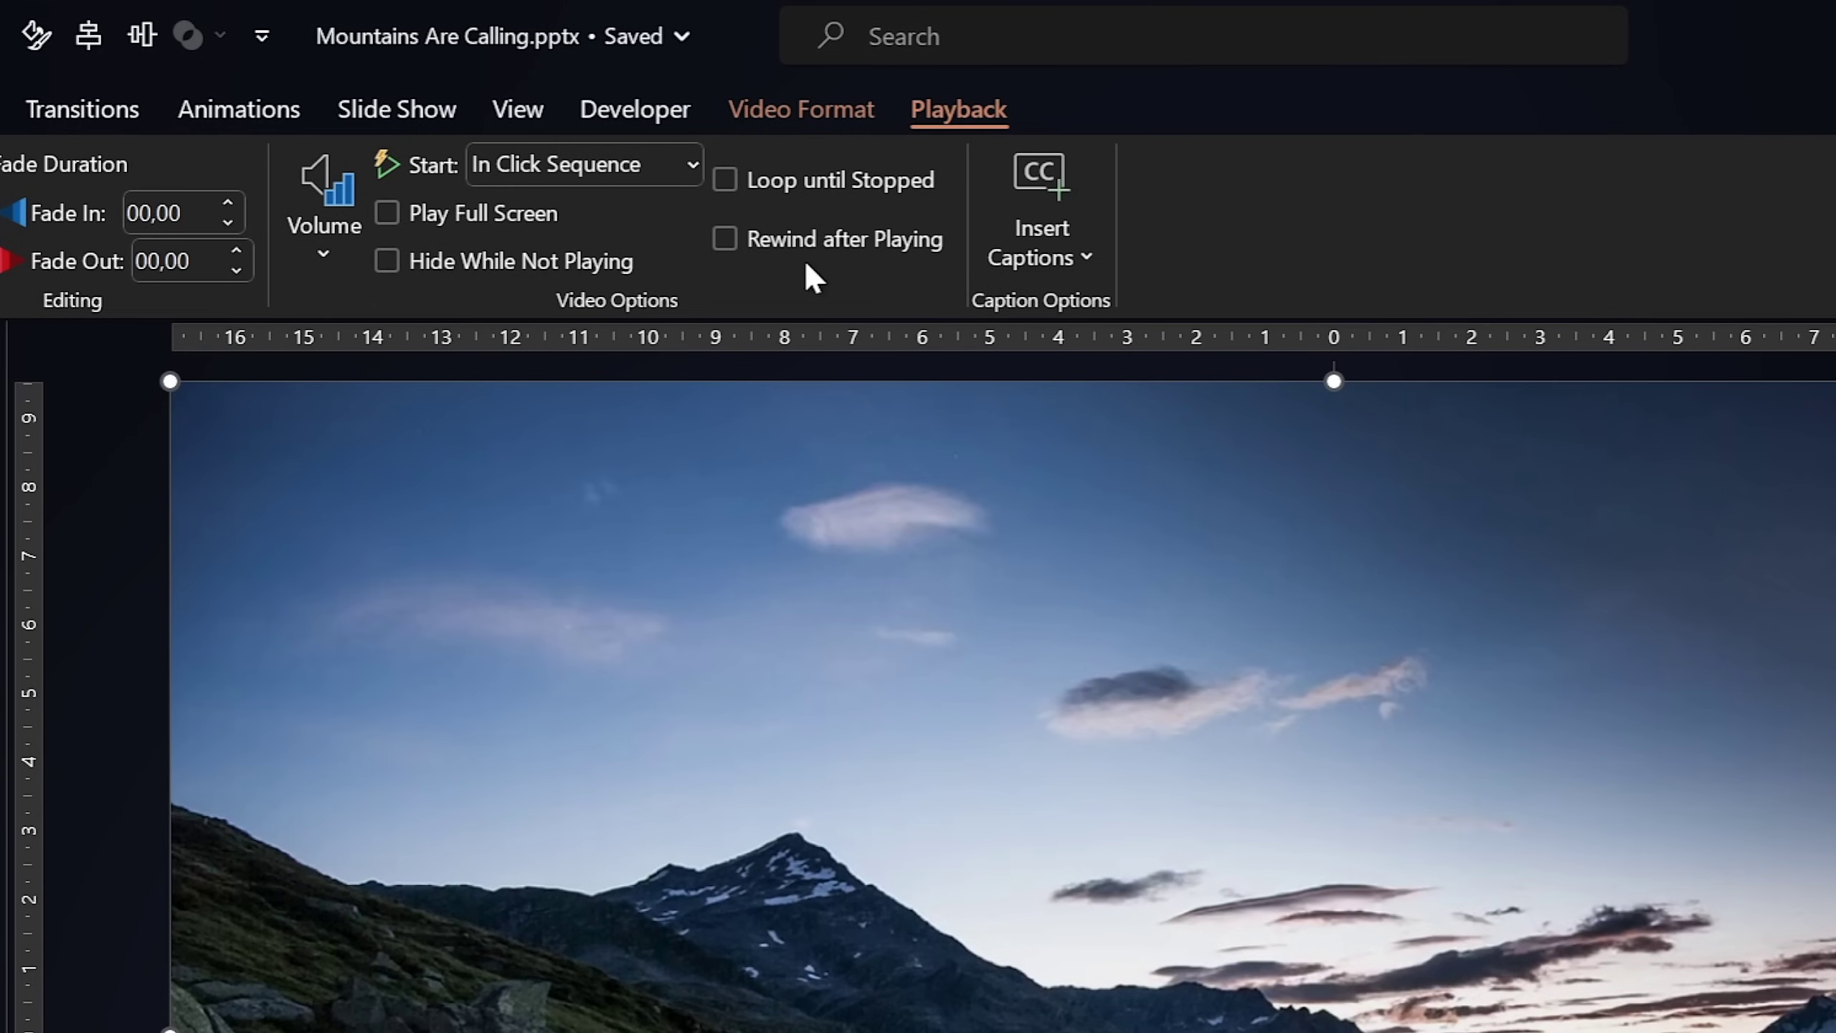
left_click(683, 163)
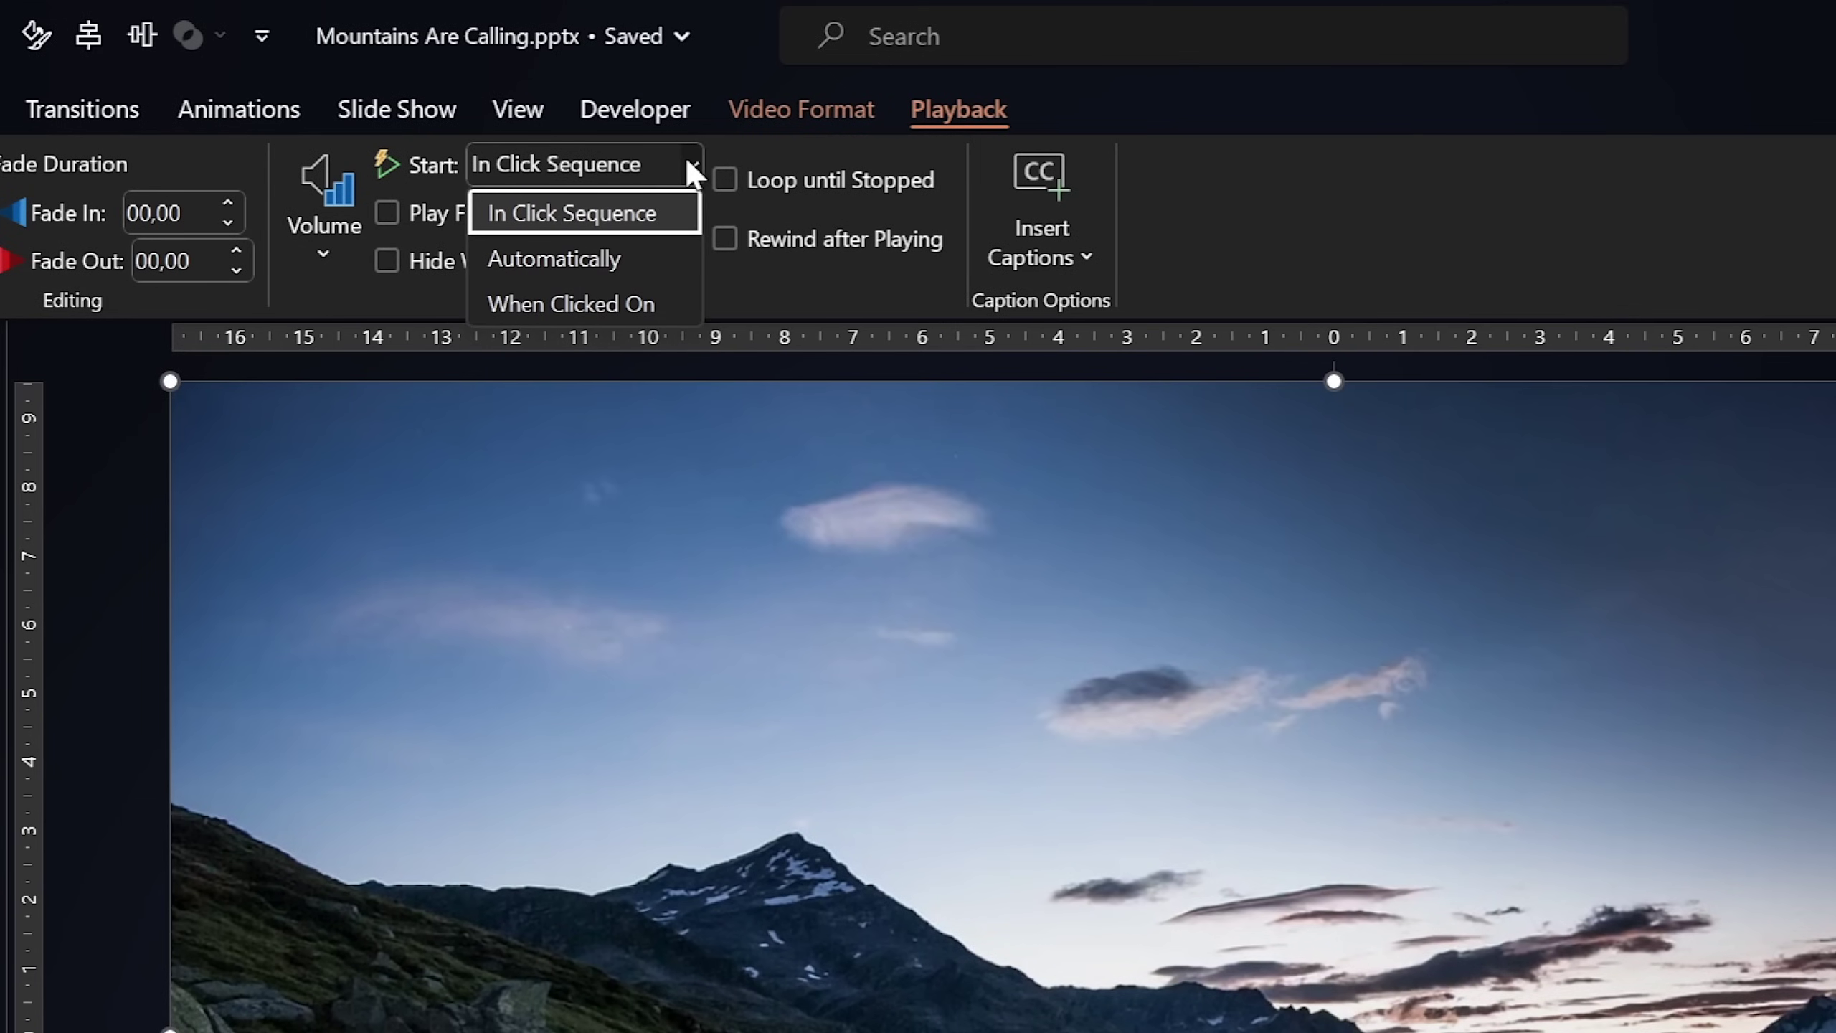
left_click(594, 259)
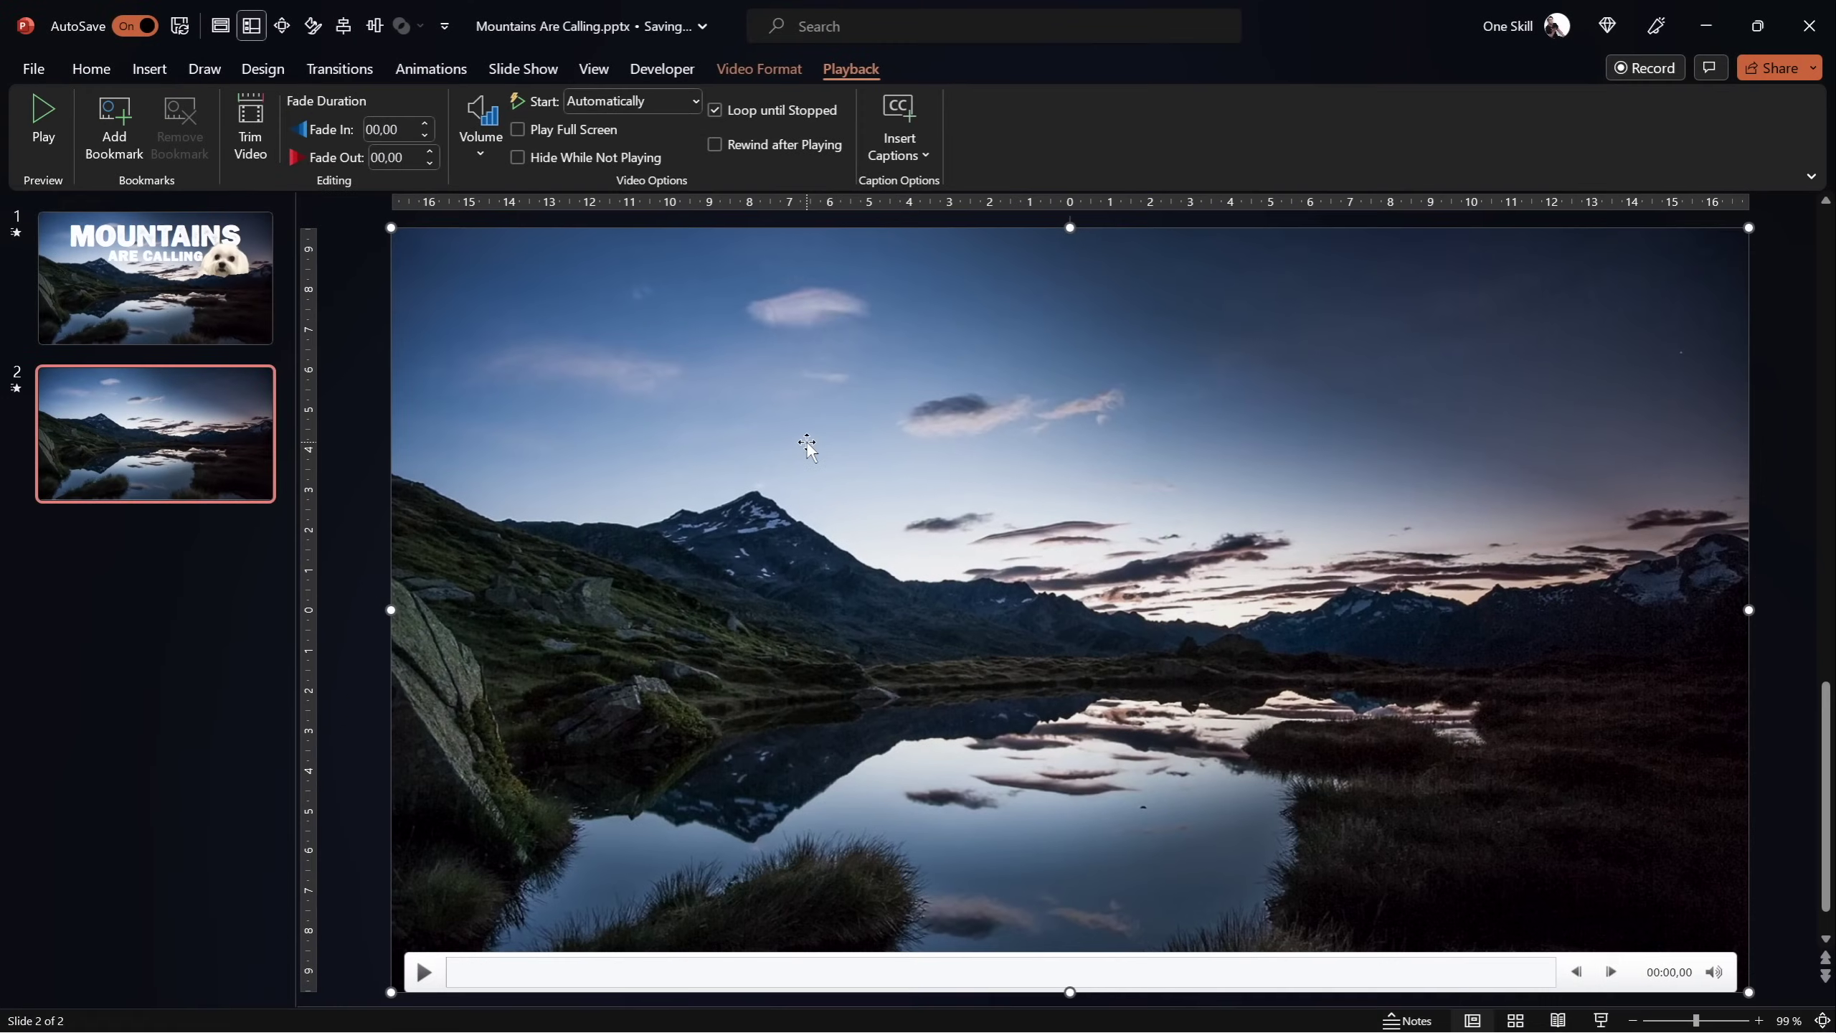
left_click(1600, 1020)
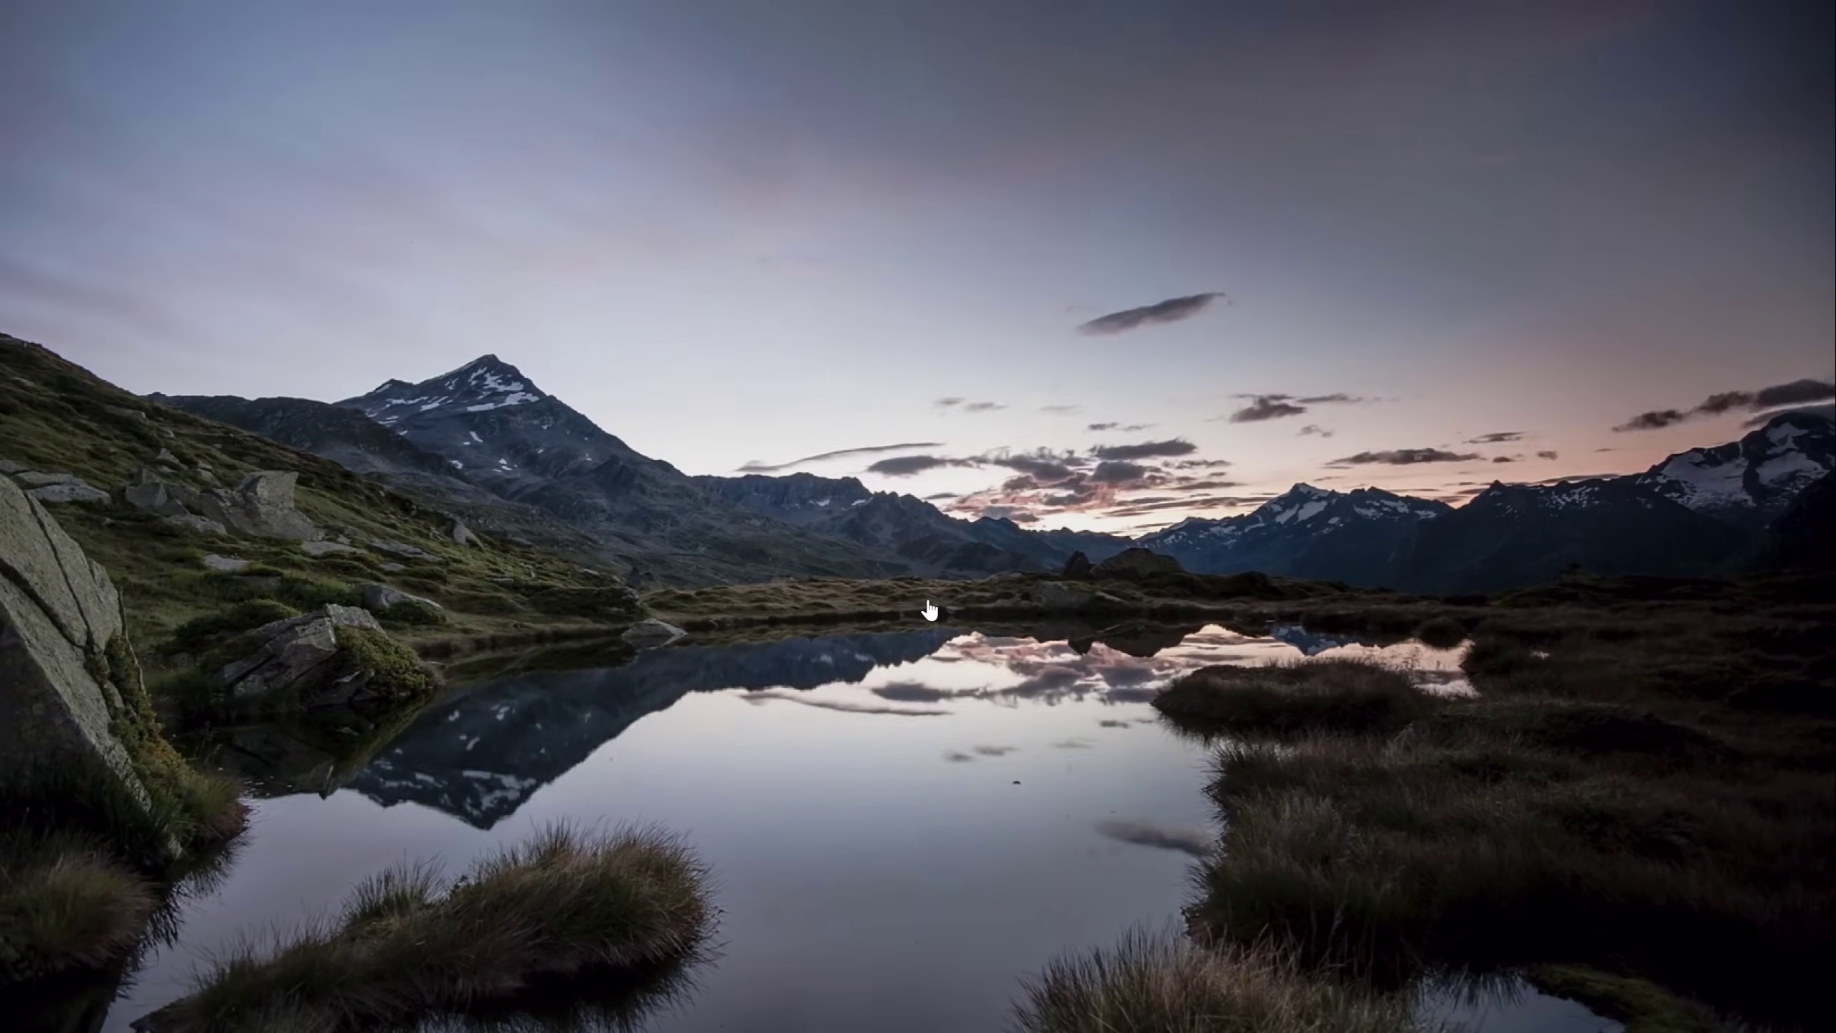
key("Escape")
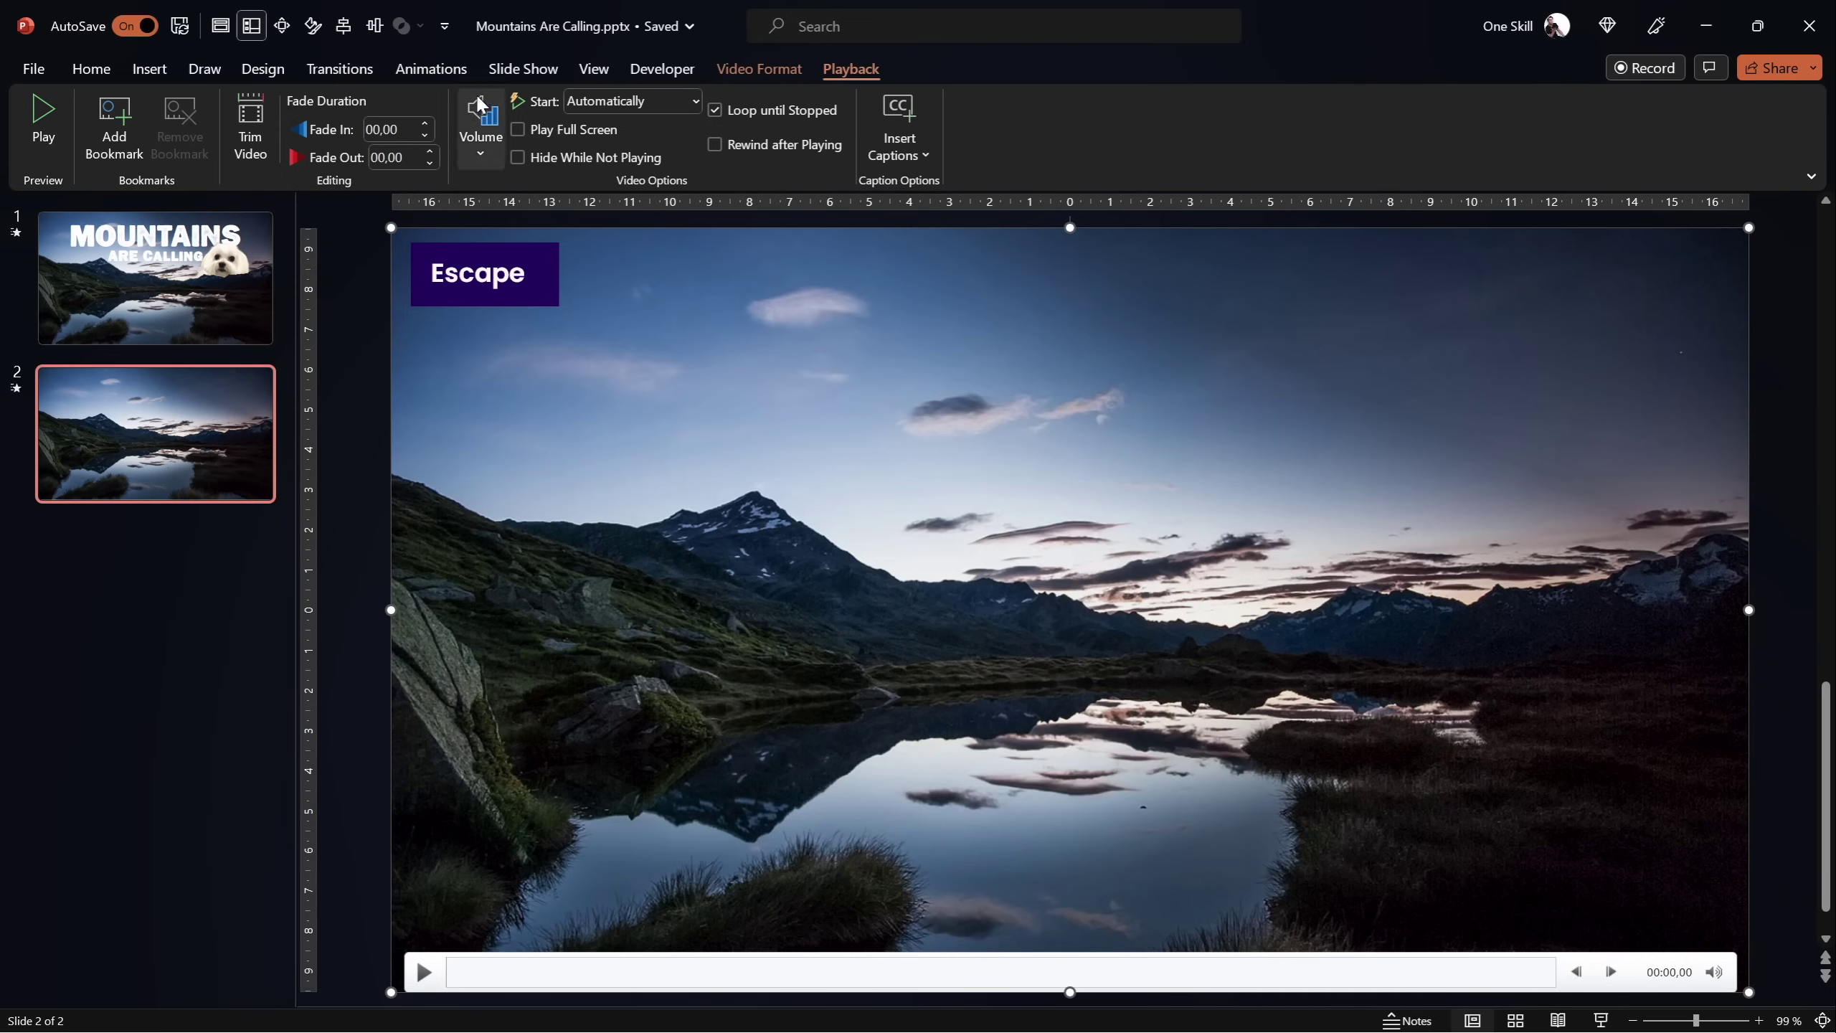
Remove the video's Pause animation and its click trigger in the Animation Pane
left_click(431, 69)
left_click(1437, 107)
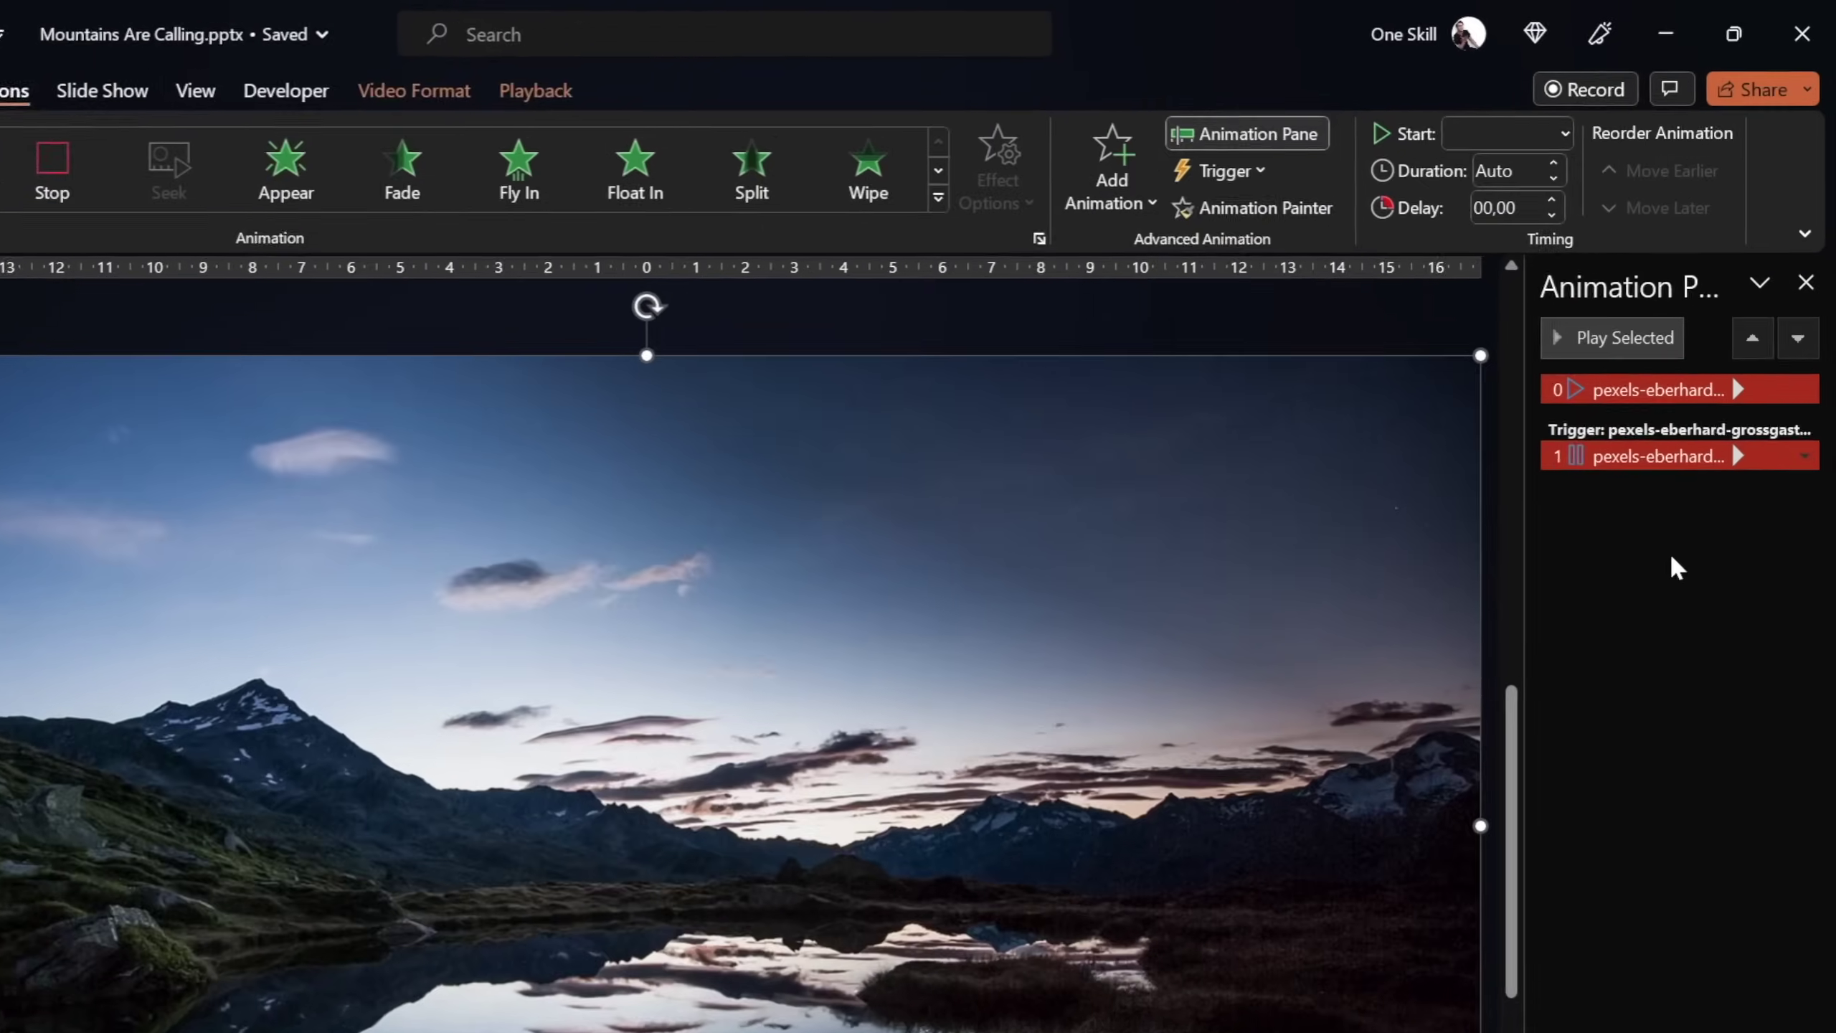
left_click(1686, 396)
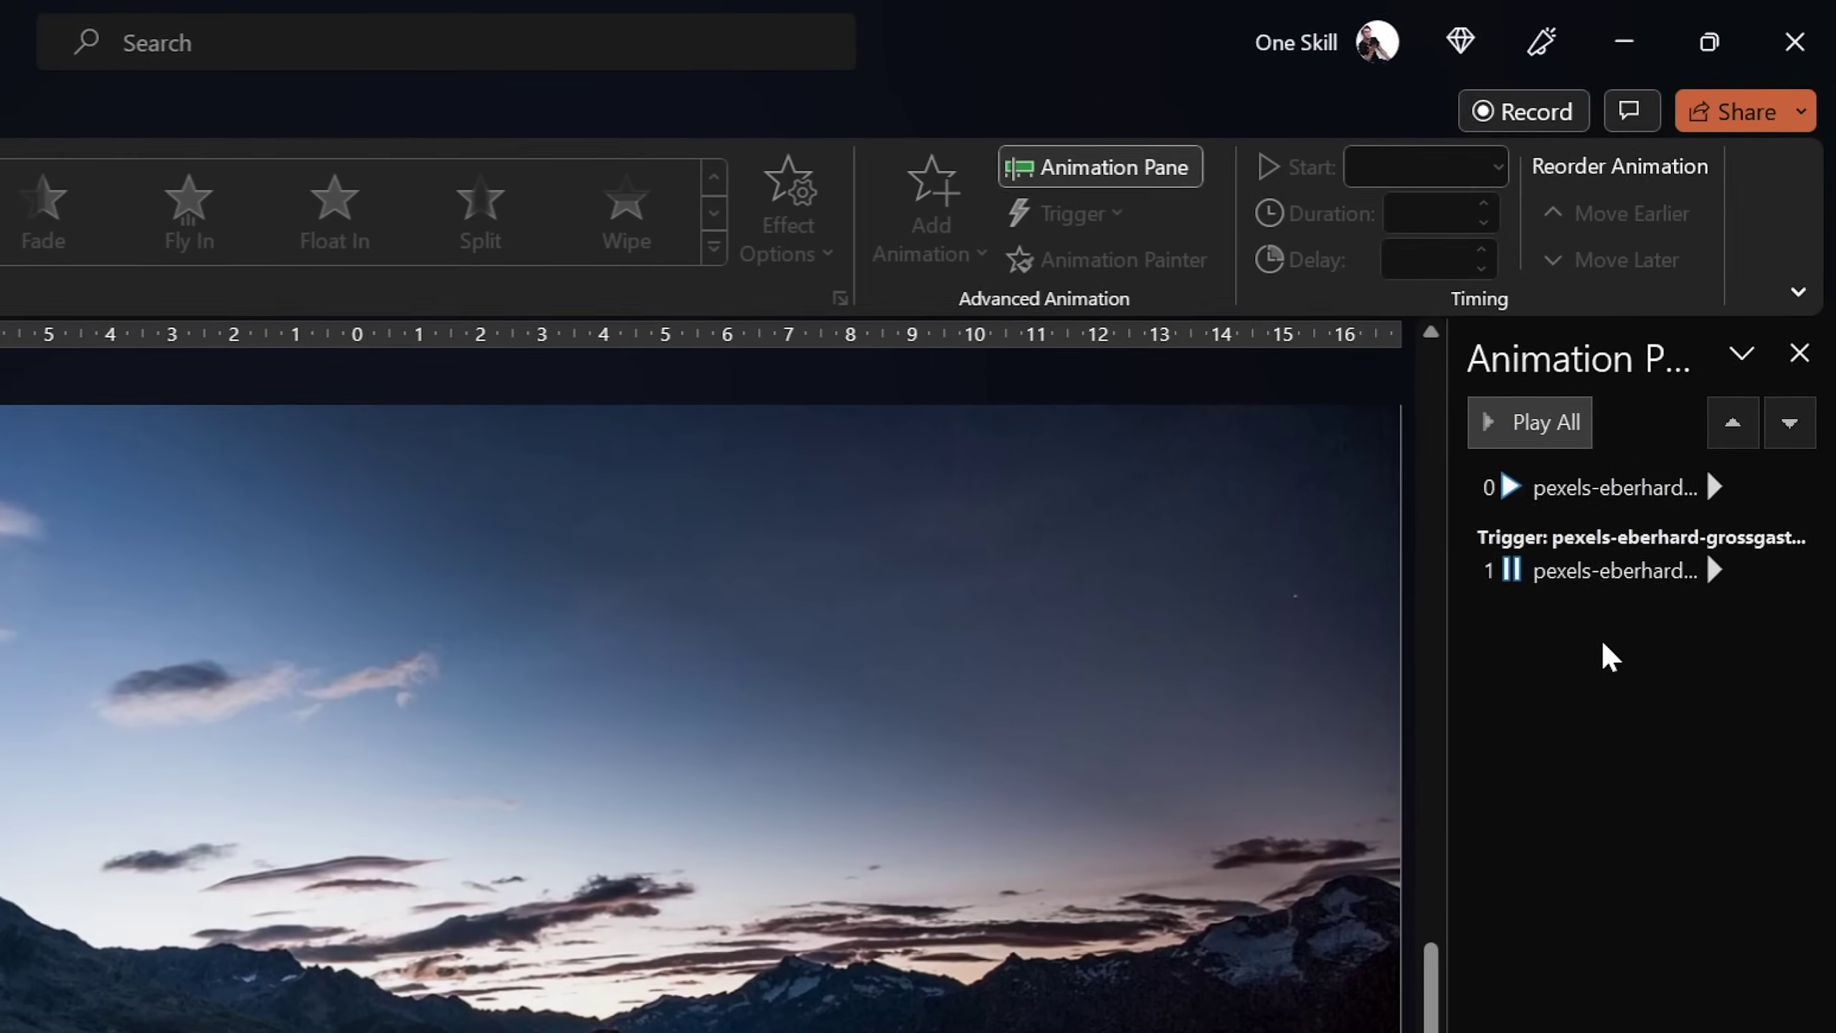
left_click(1670, 346)
key("Delete")
left_click(1544, 506)
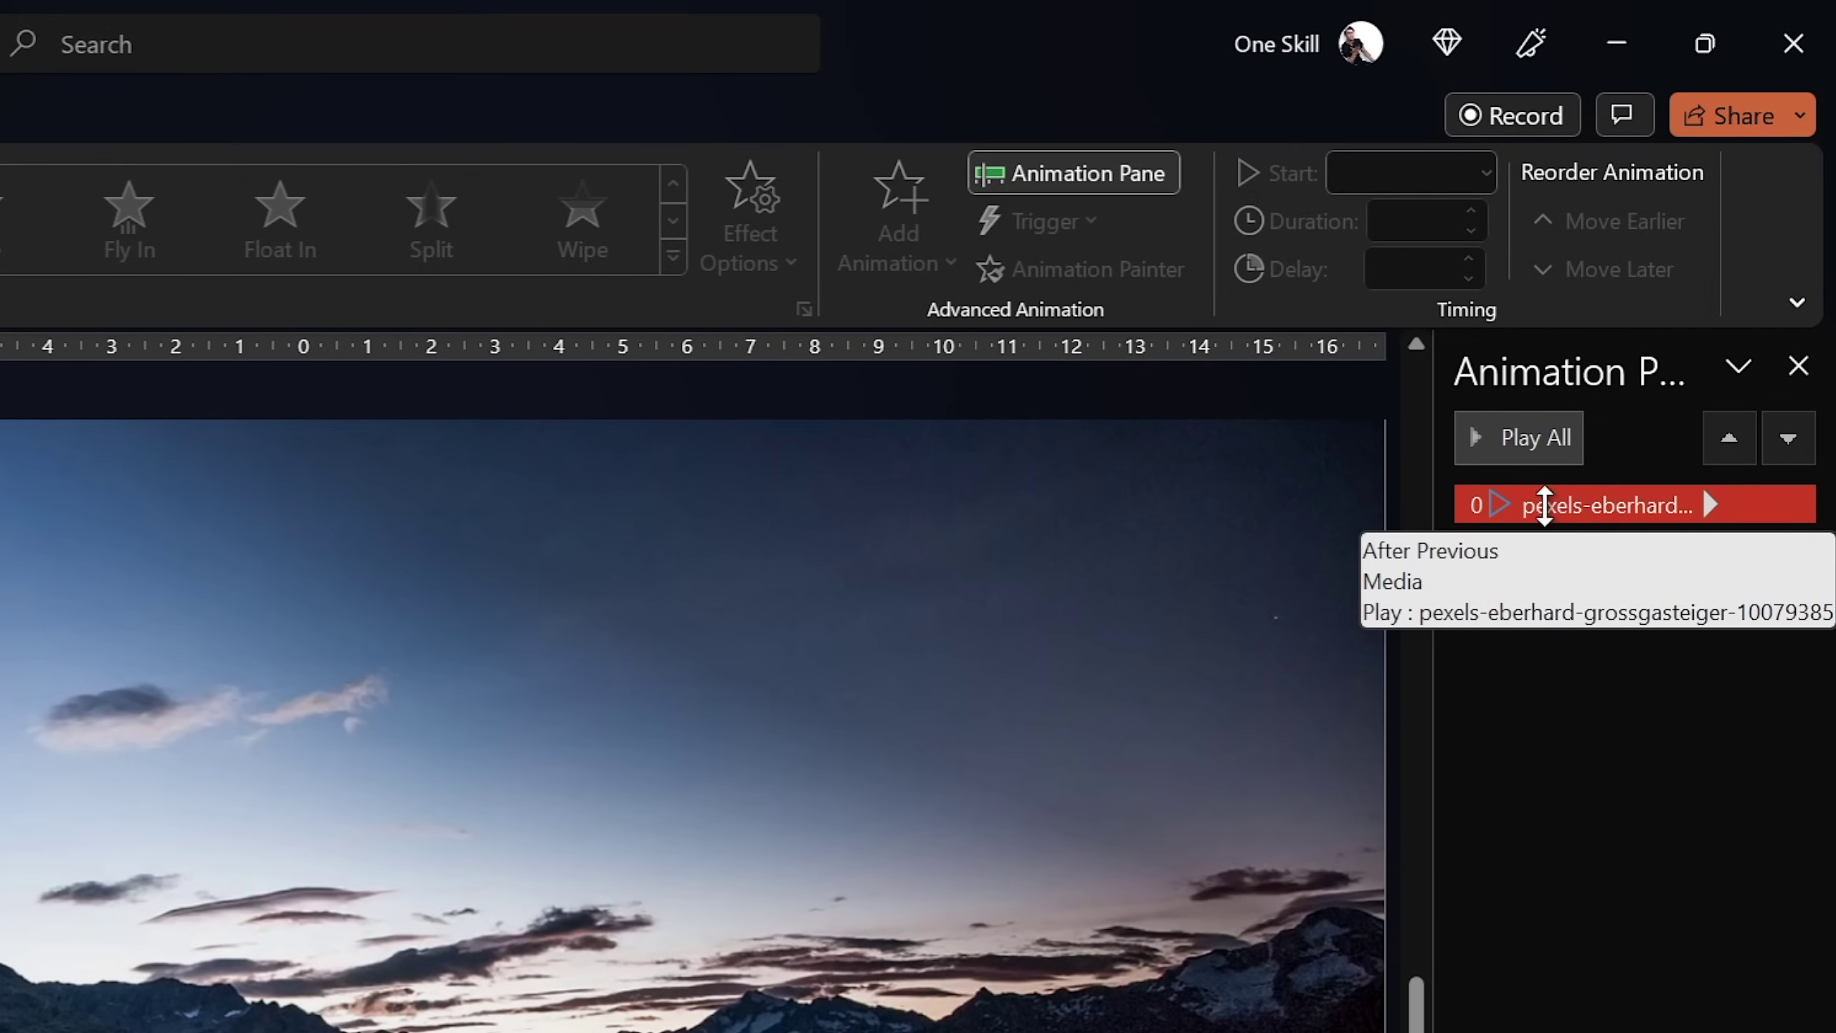
key("ctrl+z")
left_click(1577, 596)
right_click(1578, 601)
left_click(1604, 897)
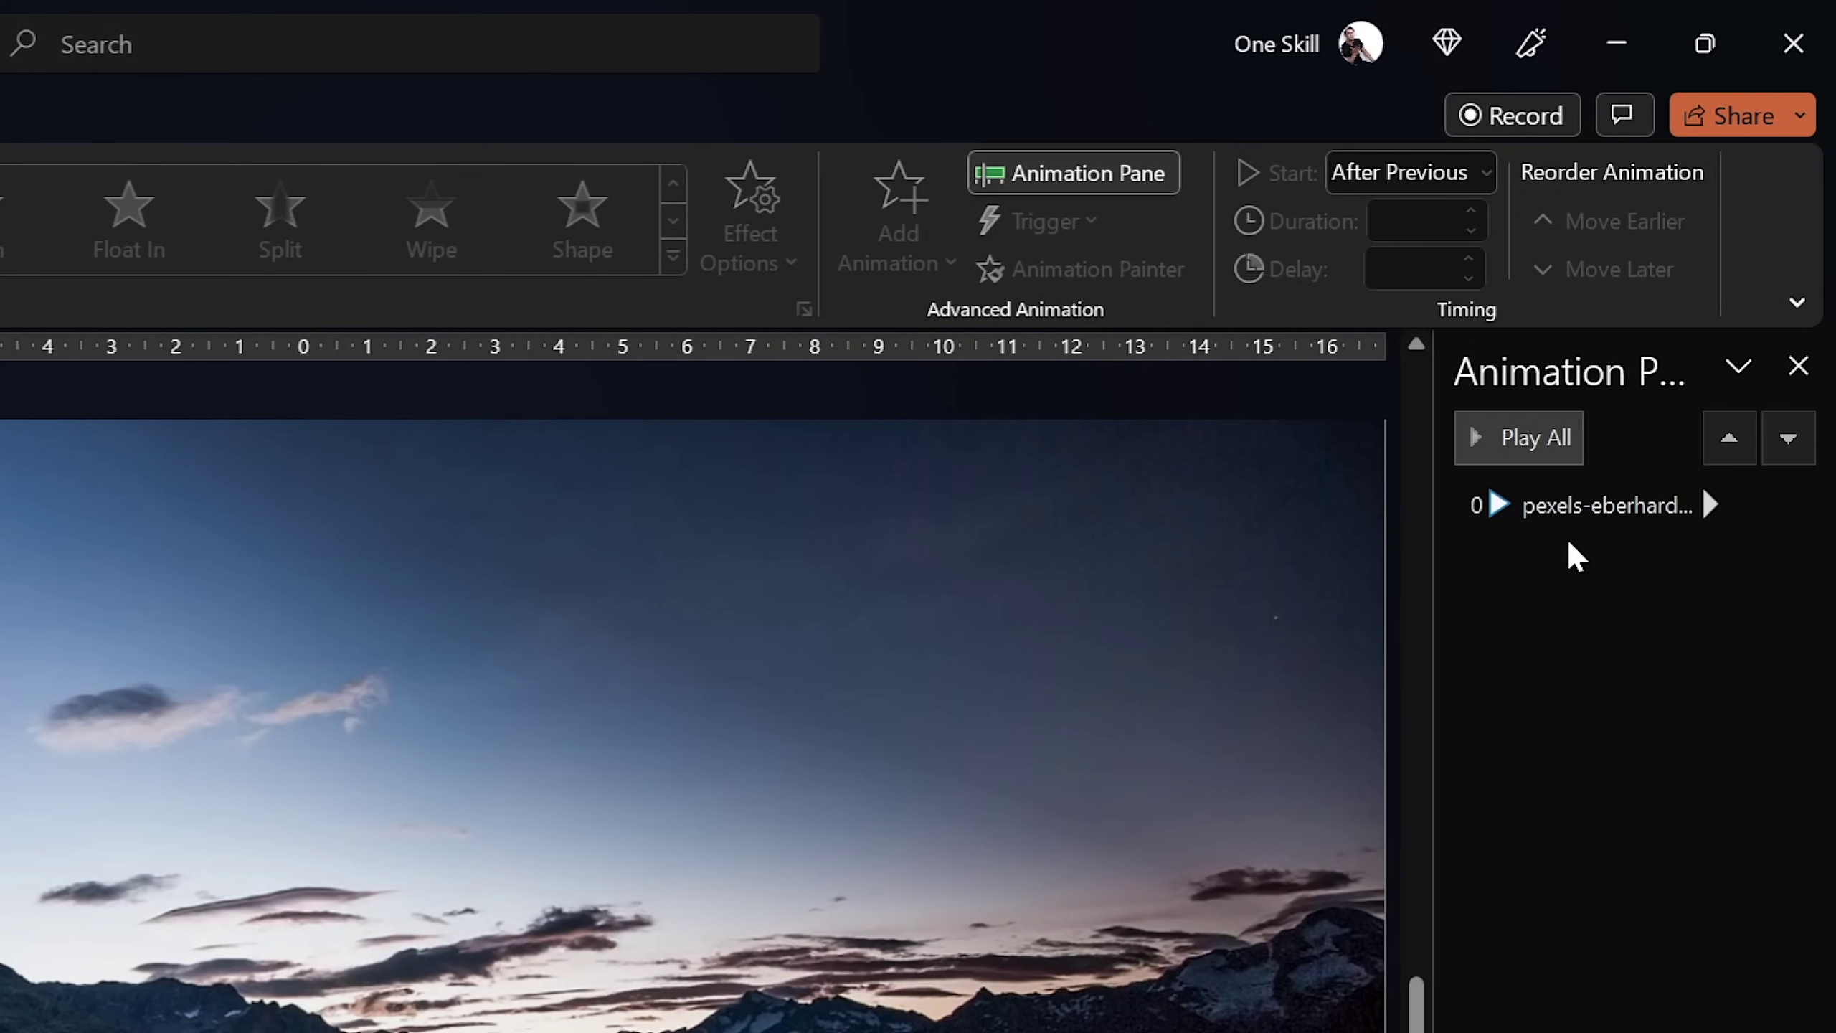
Set the video's play animation to start With Previous
left_click(1564, 512)
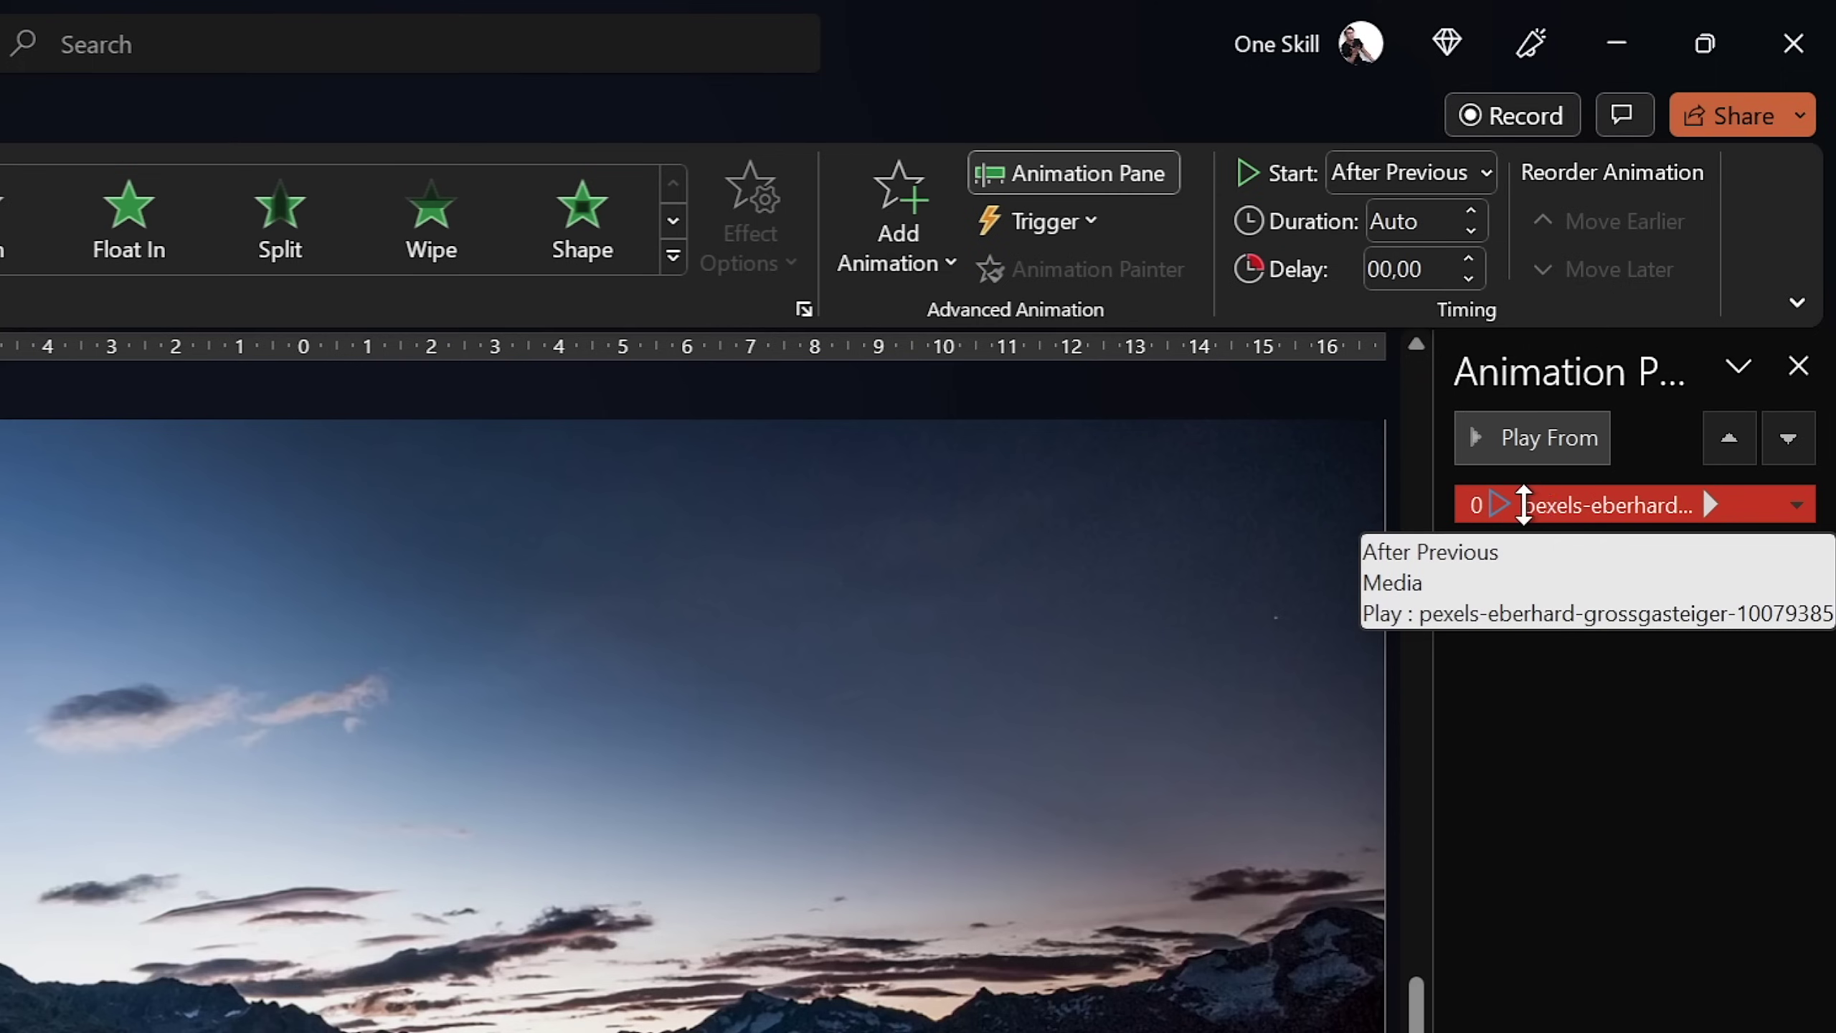
left_click(1484, 173)
left_click(1432, 253)
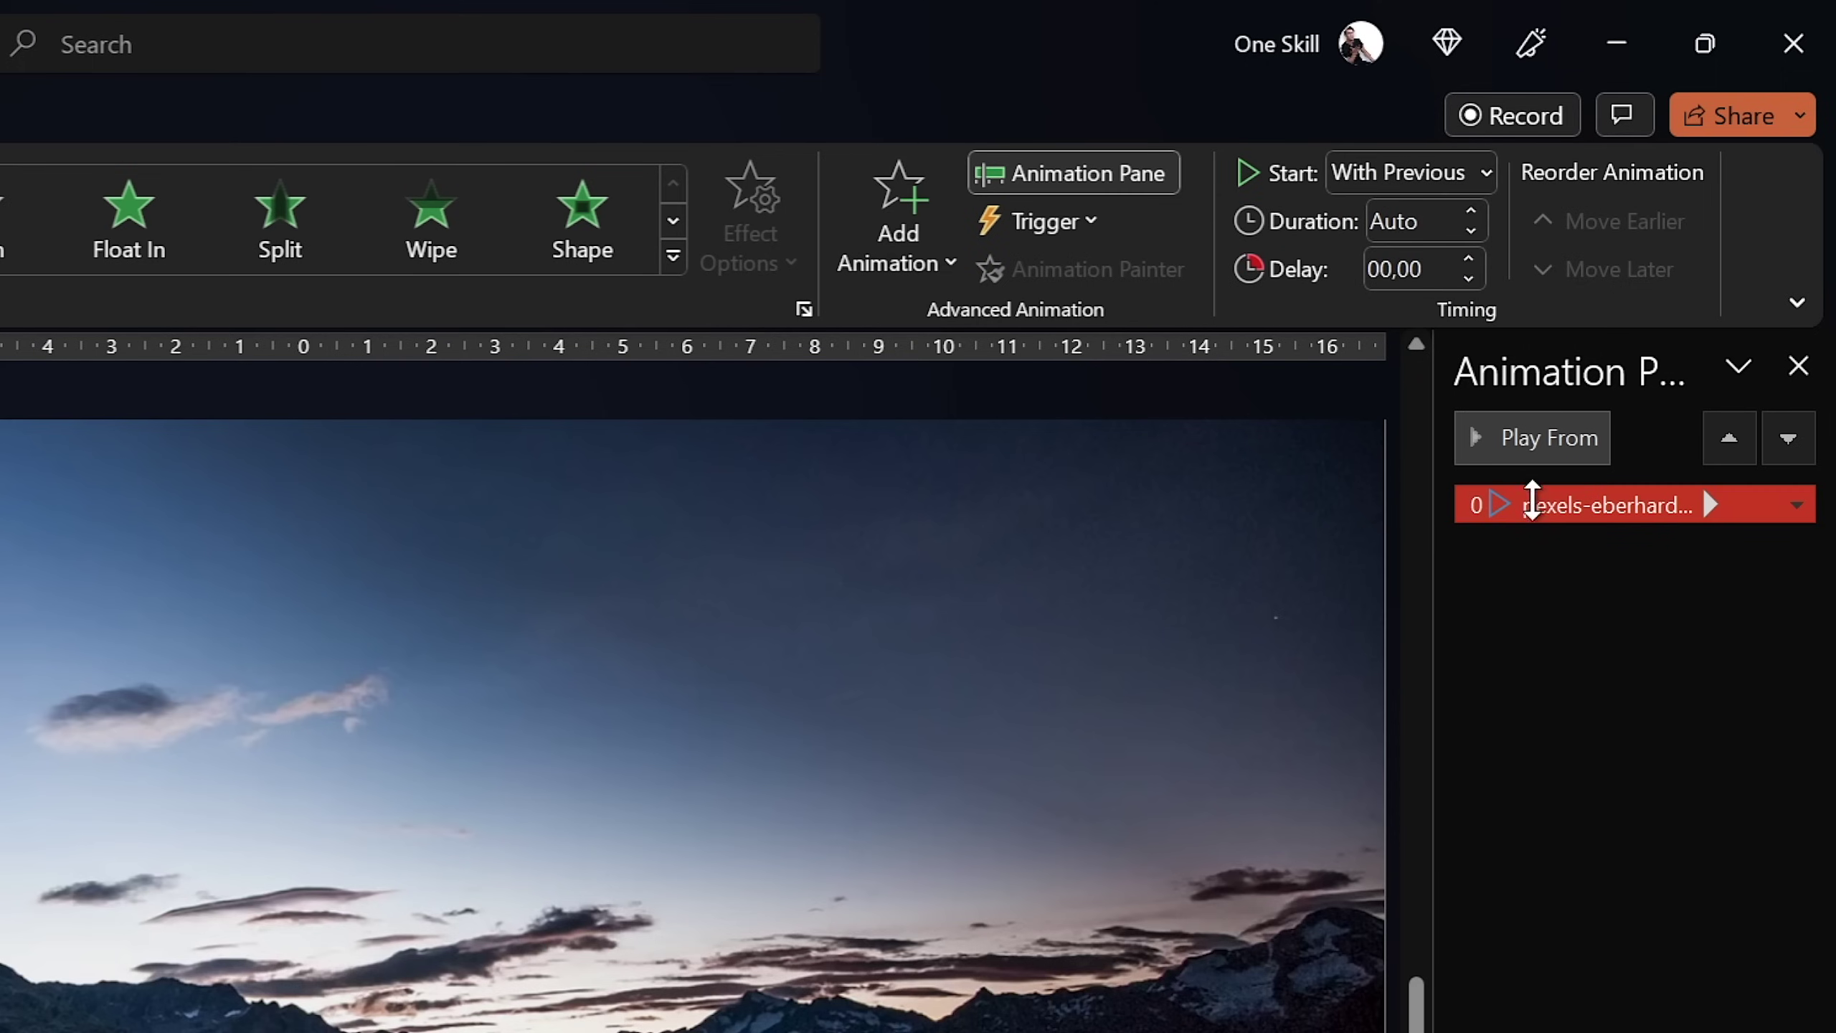
left_click(1554, 556)
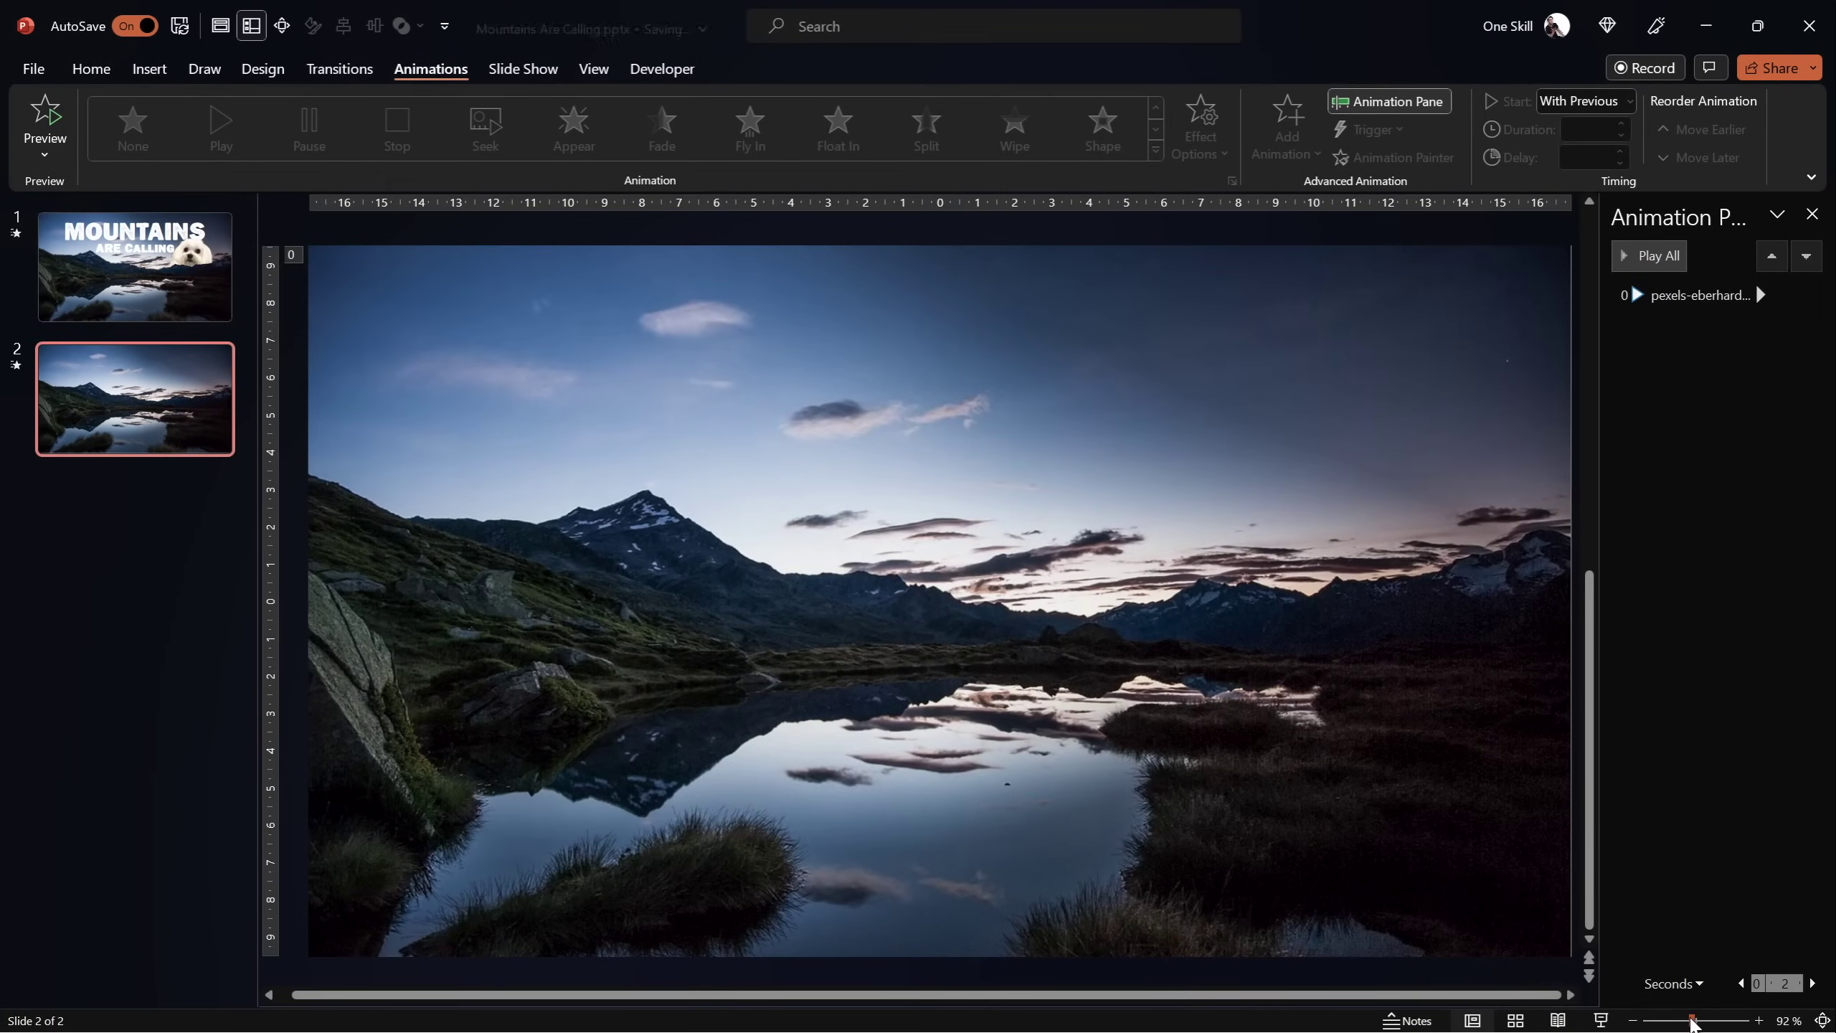
left_click_drag(1691, 1021, 1687, 1022)
mouse_move(1210, 756)
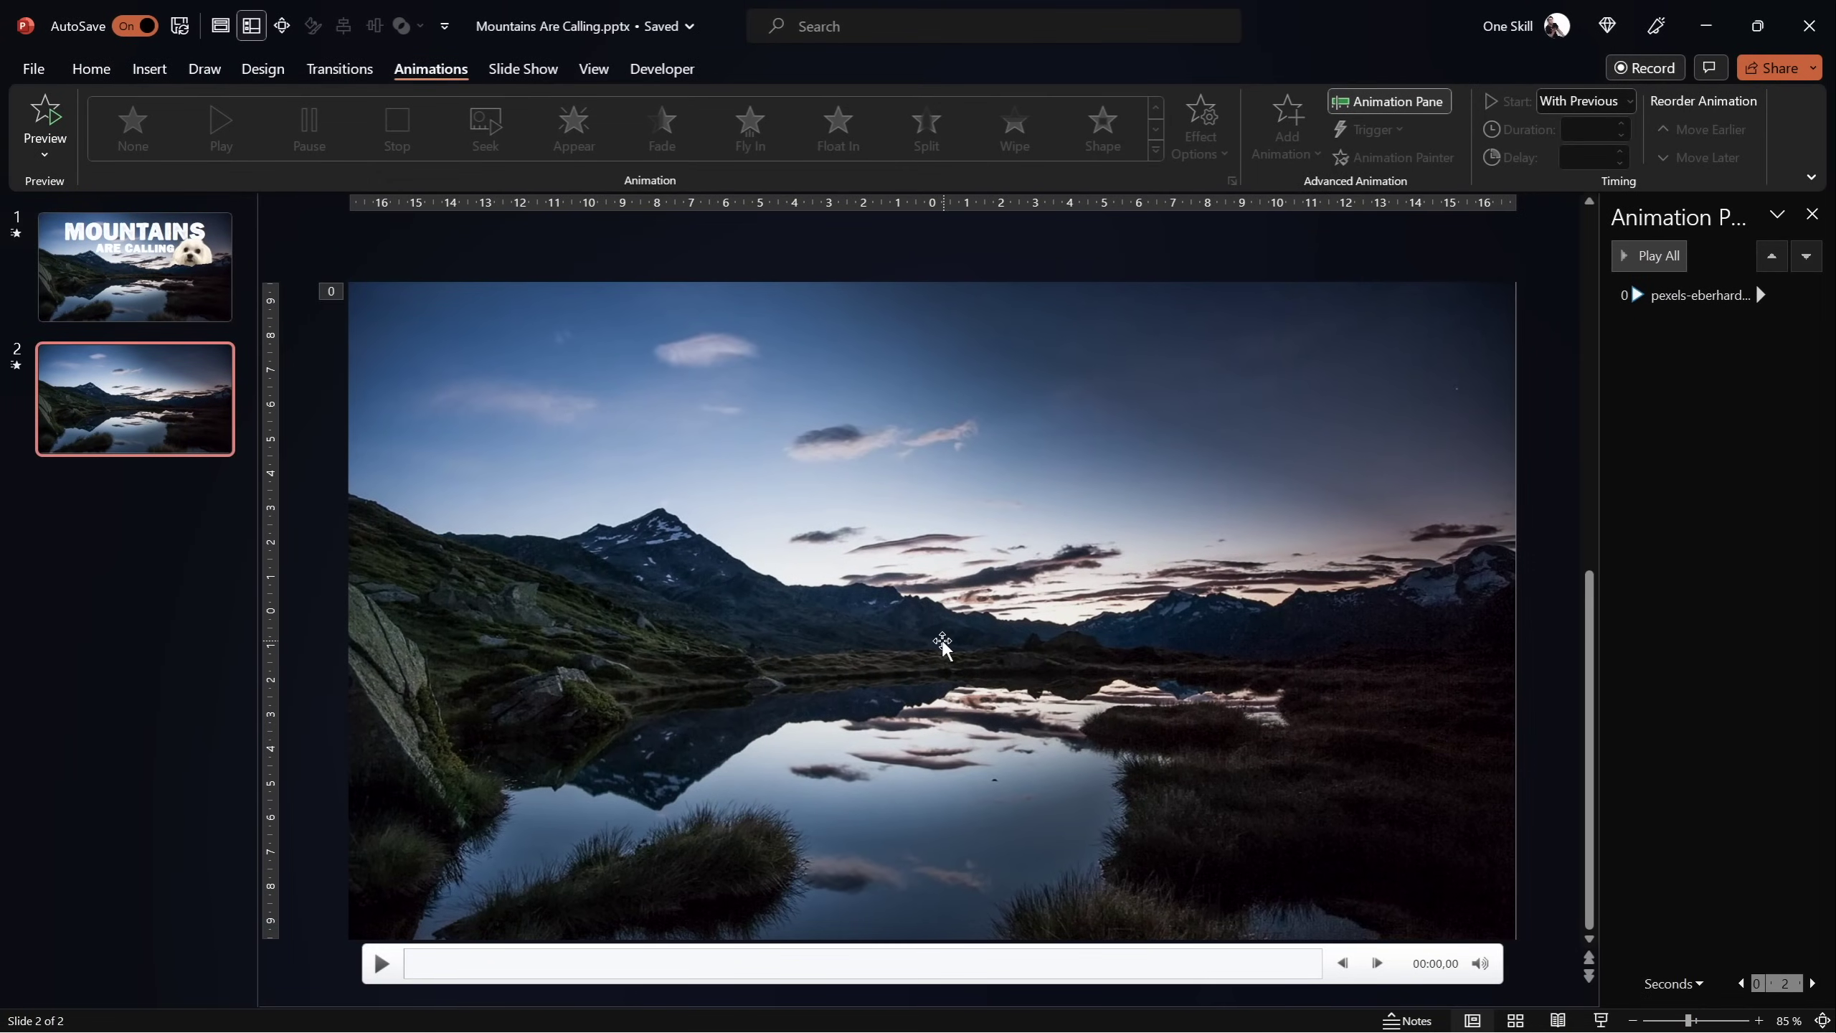
Copy the animated dog picture from slide 1 onto slide 2 and nudge it slightly left
left_click(217, 296)
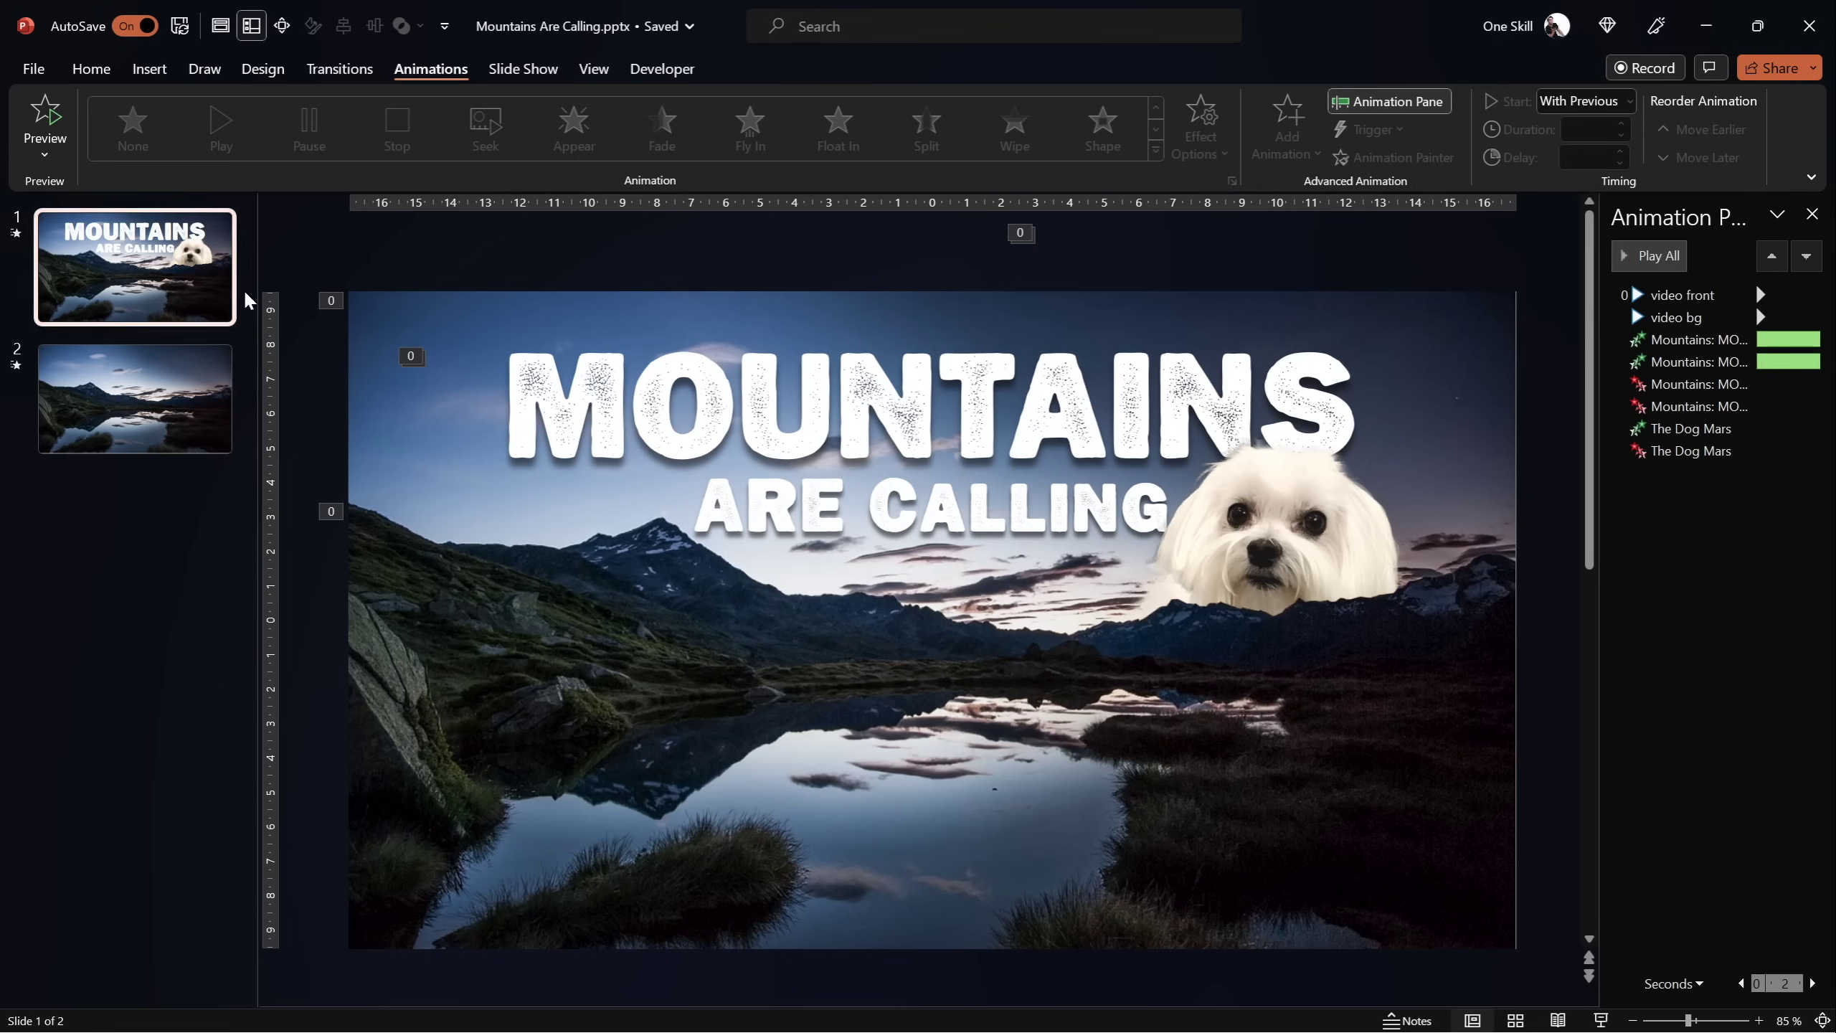
left_click(1300, 510)
key("ctrl")
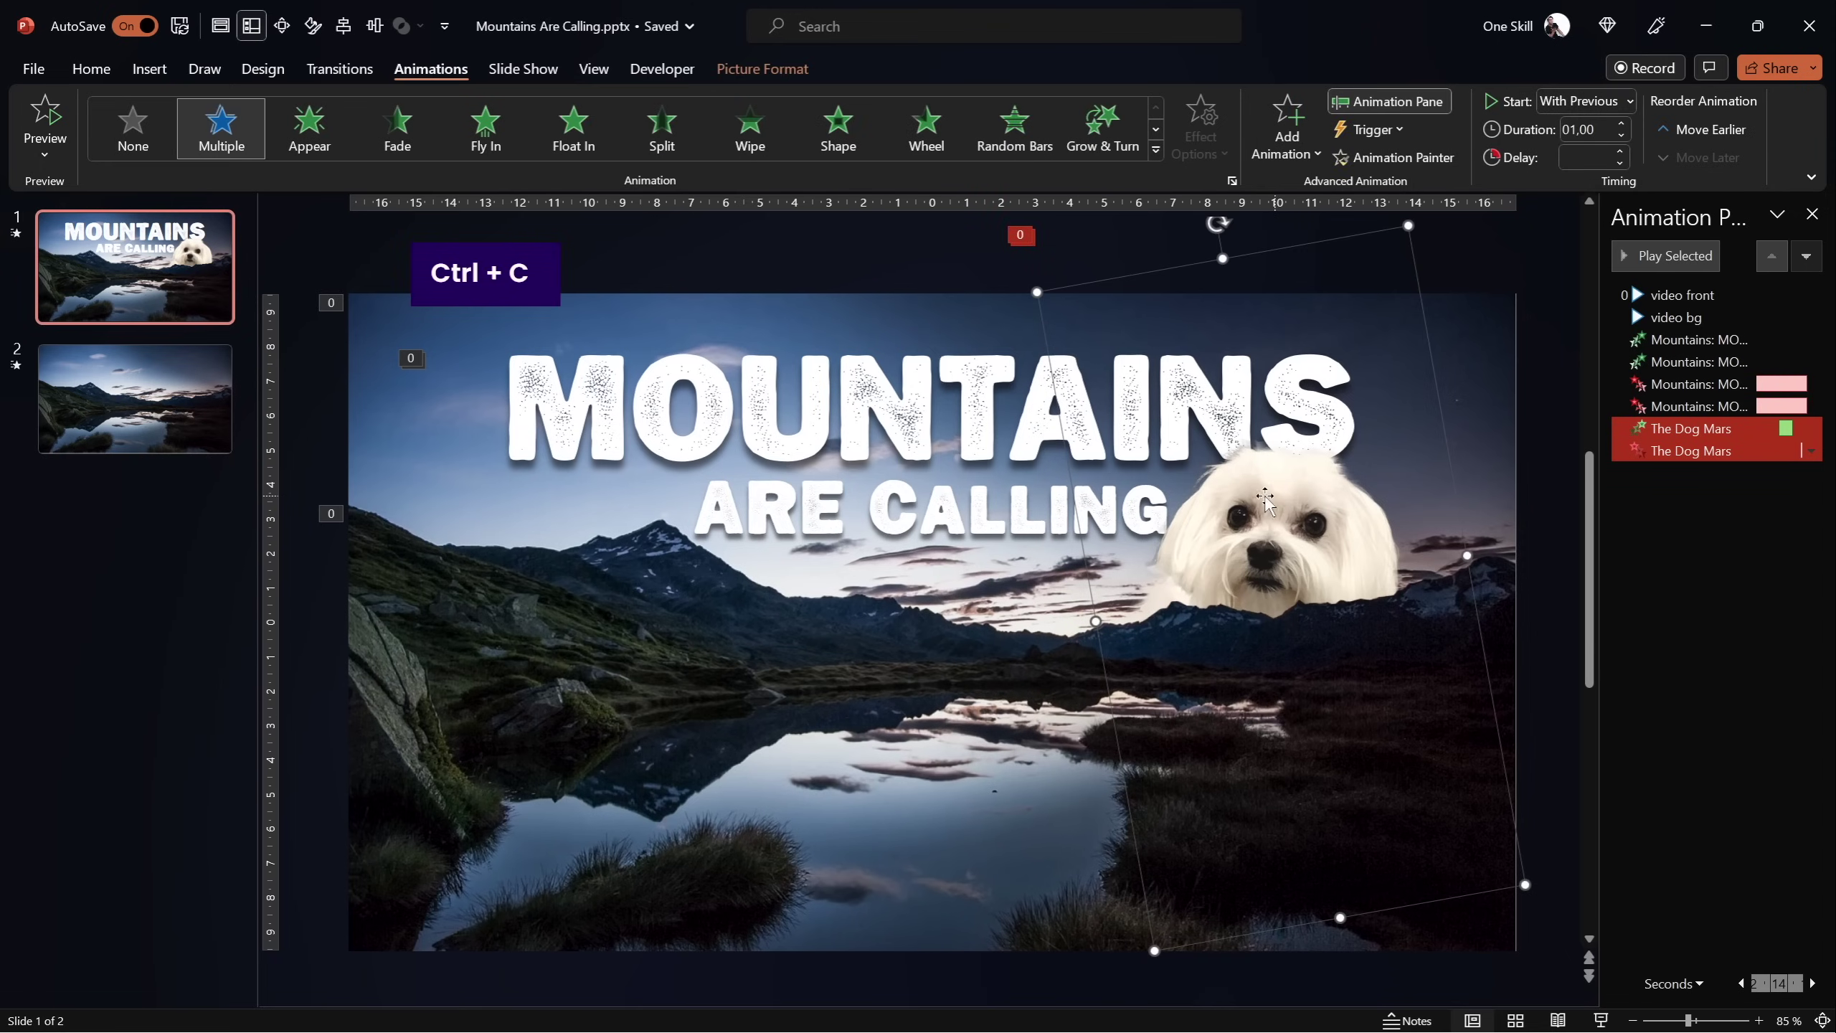
left_click(134, 398)
key("ctrl+v")
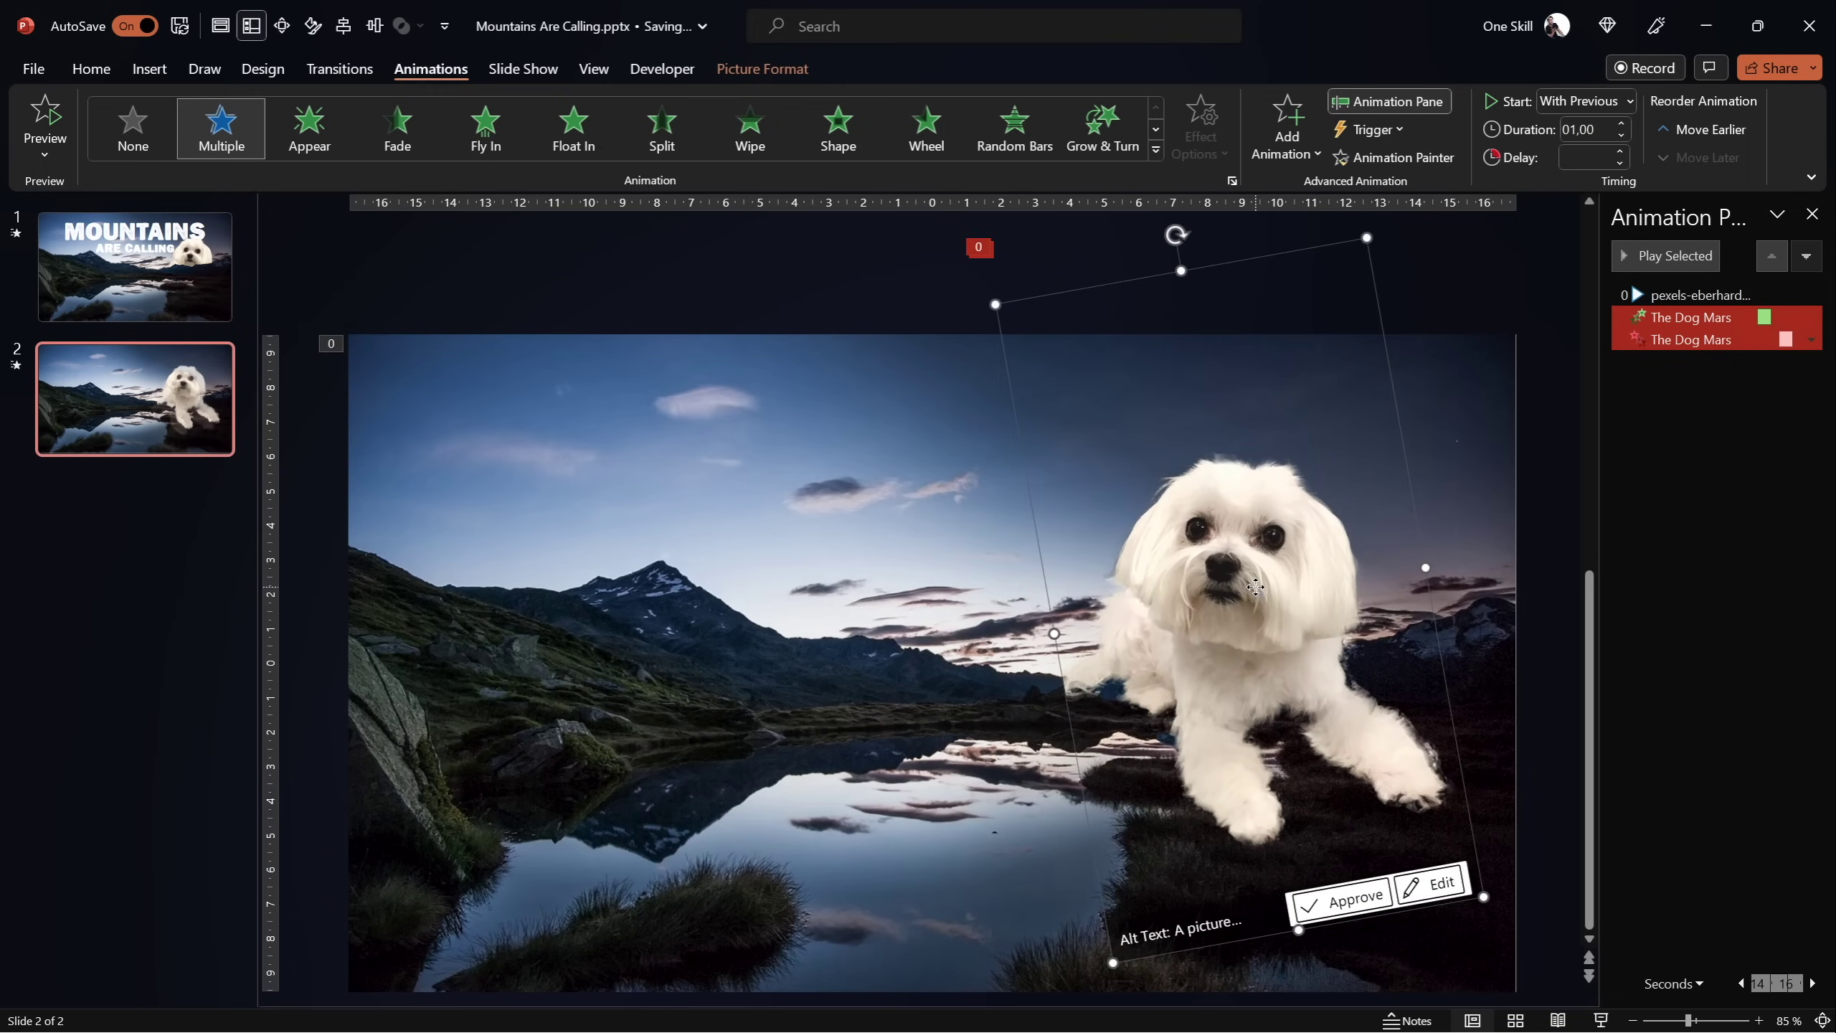
left_click_drag(1256, 588, 1214, 593)
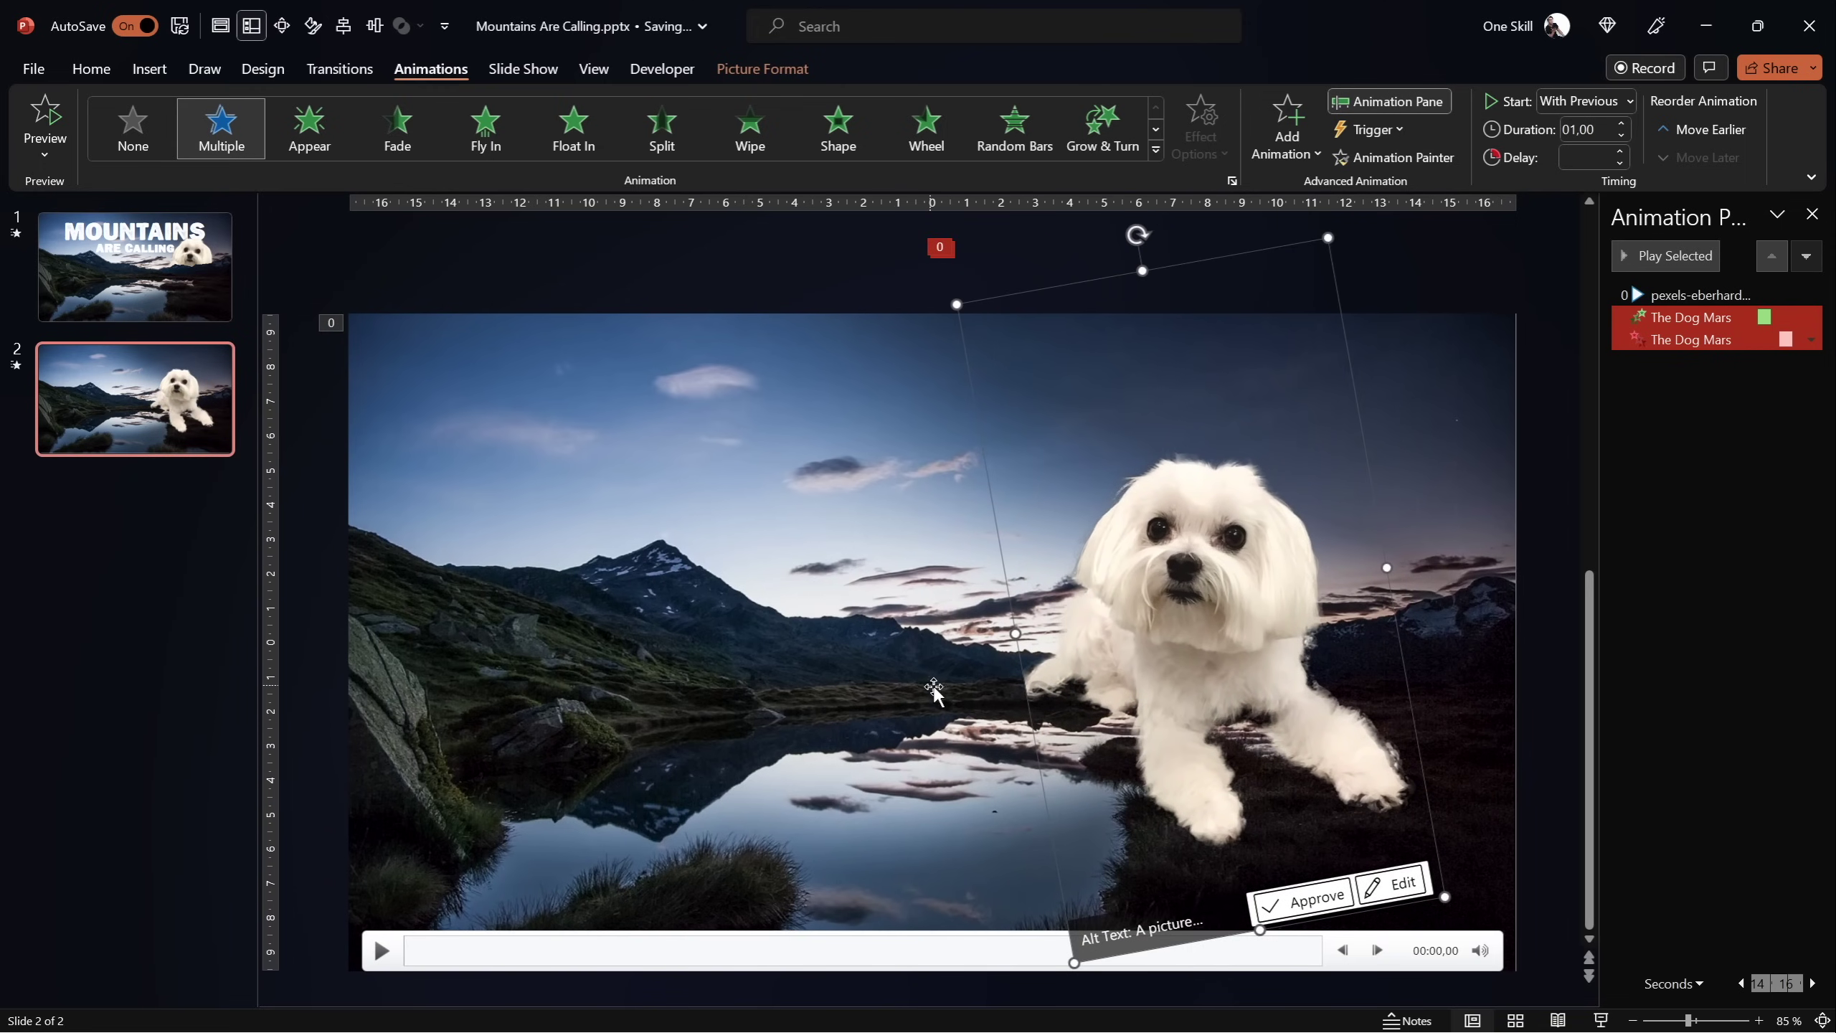
left_click(874, 620)
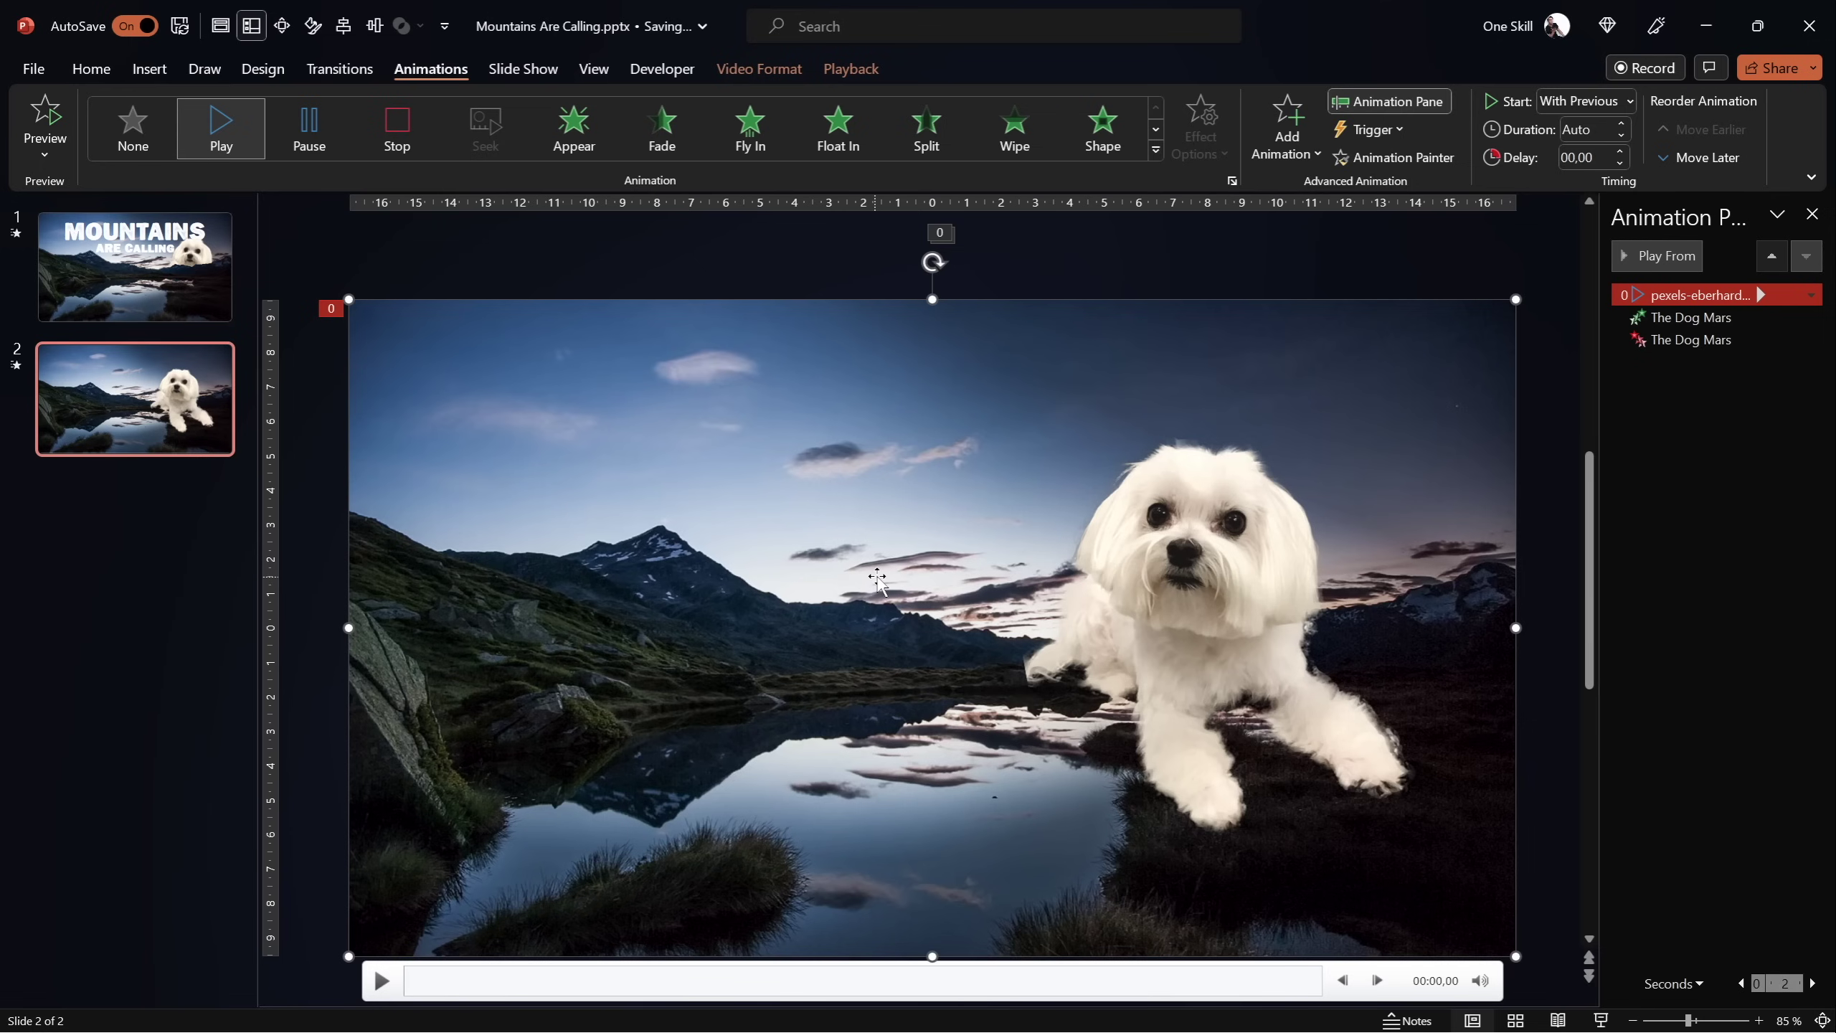
Rename the mountain video to 'video bg' in the Selection Pane
left_click(92, 68)
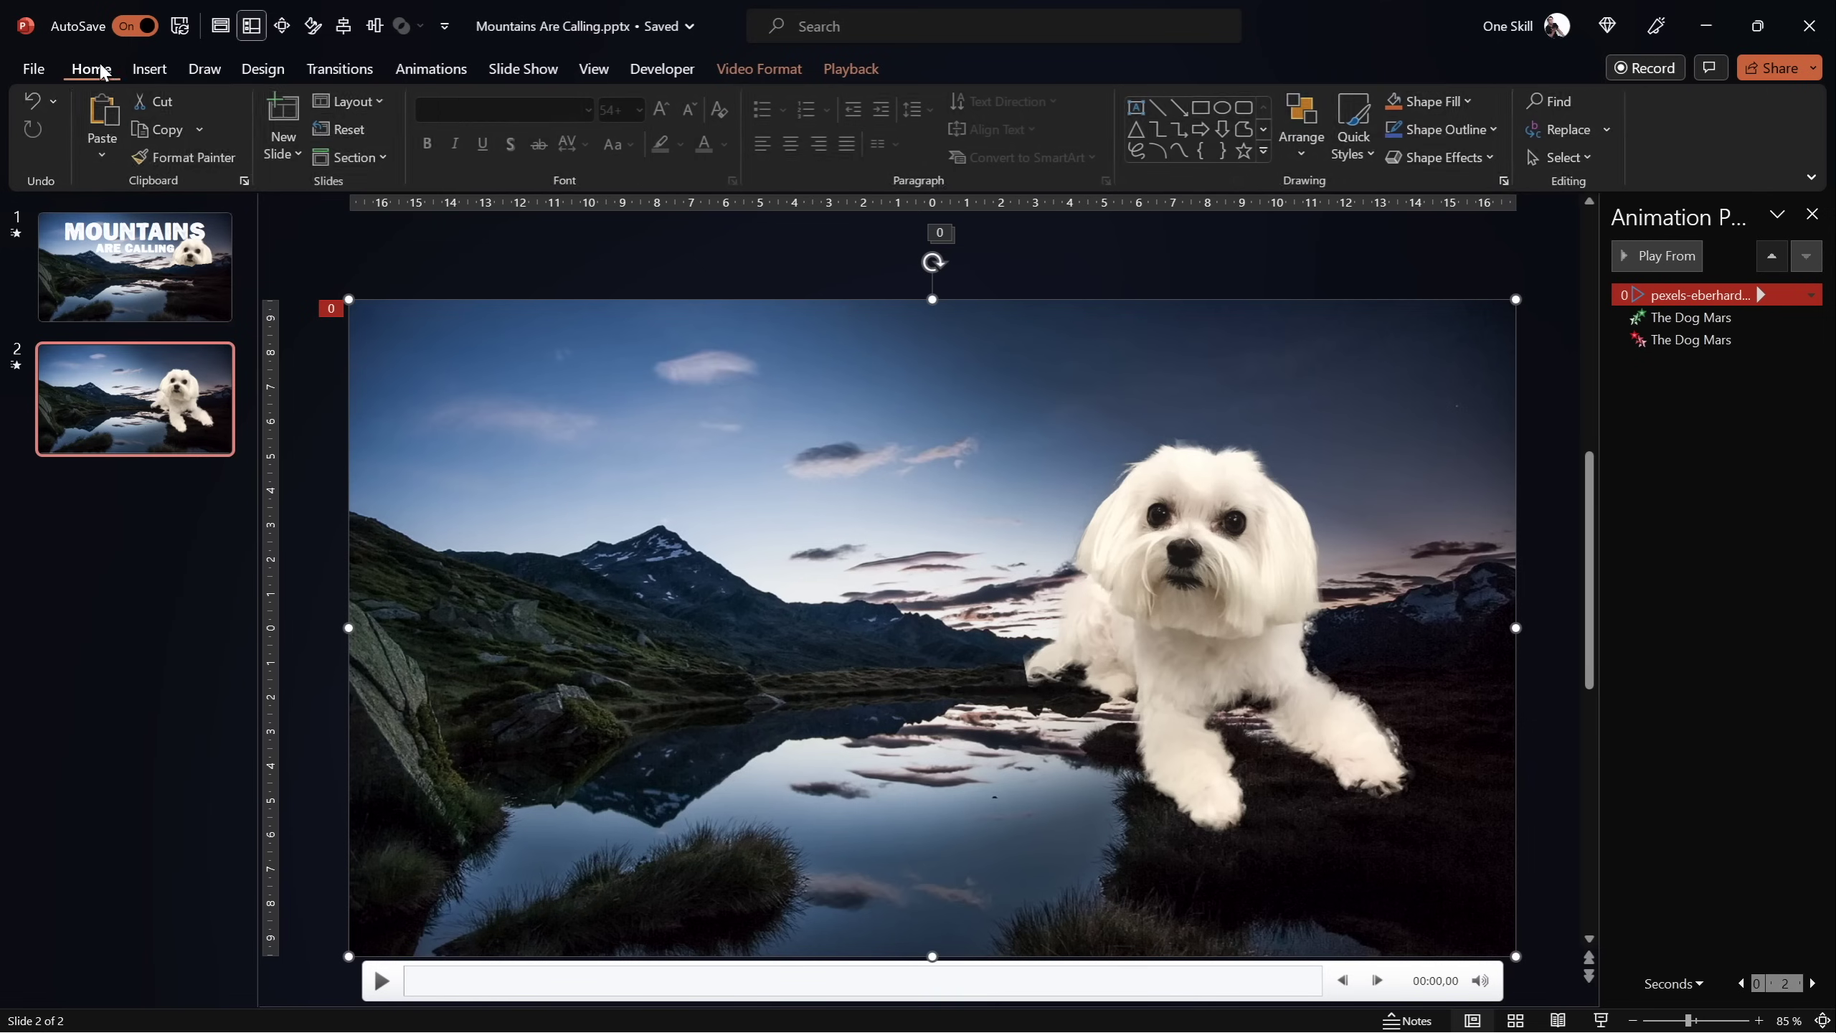
left_click(1302, 126)
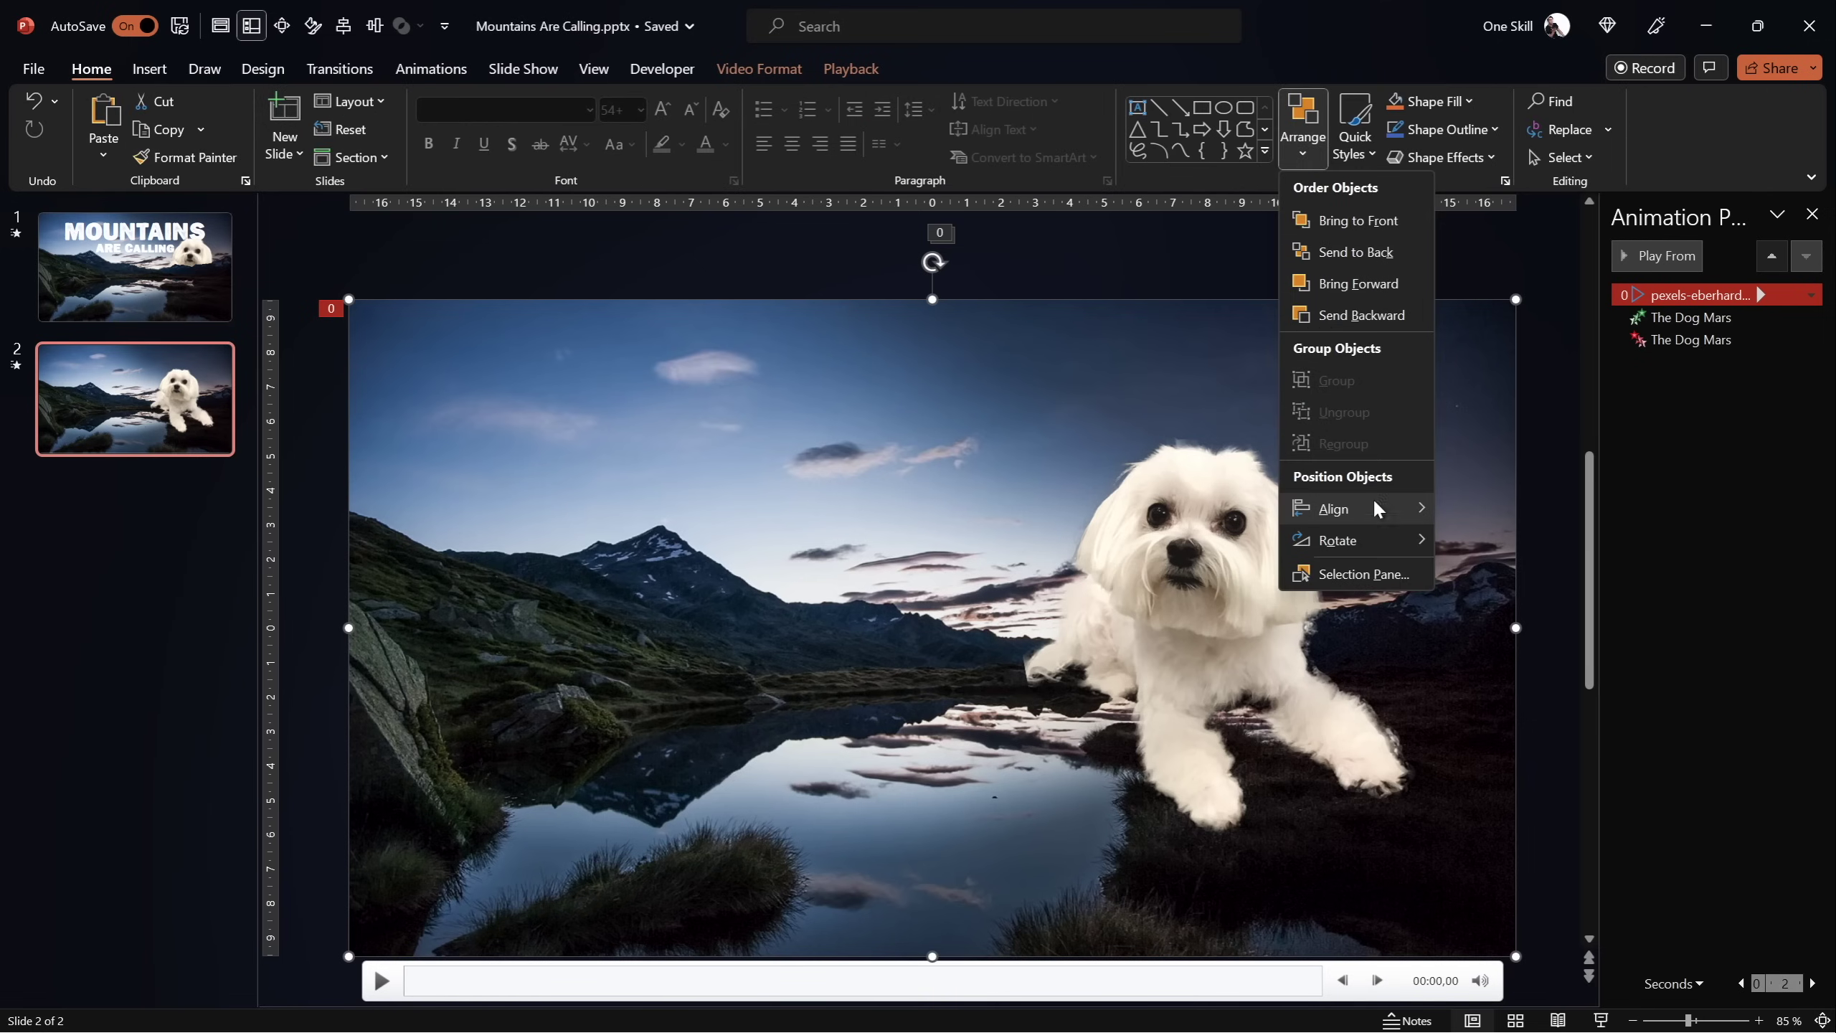
left_click(1364, 574)
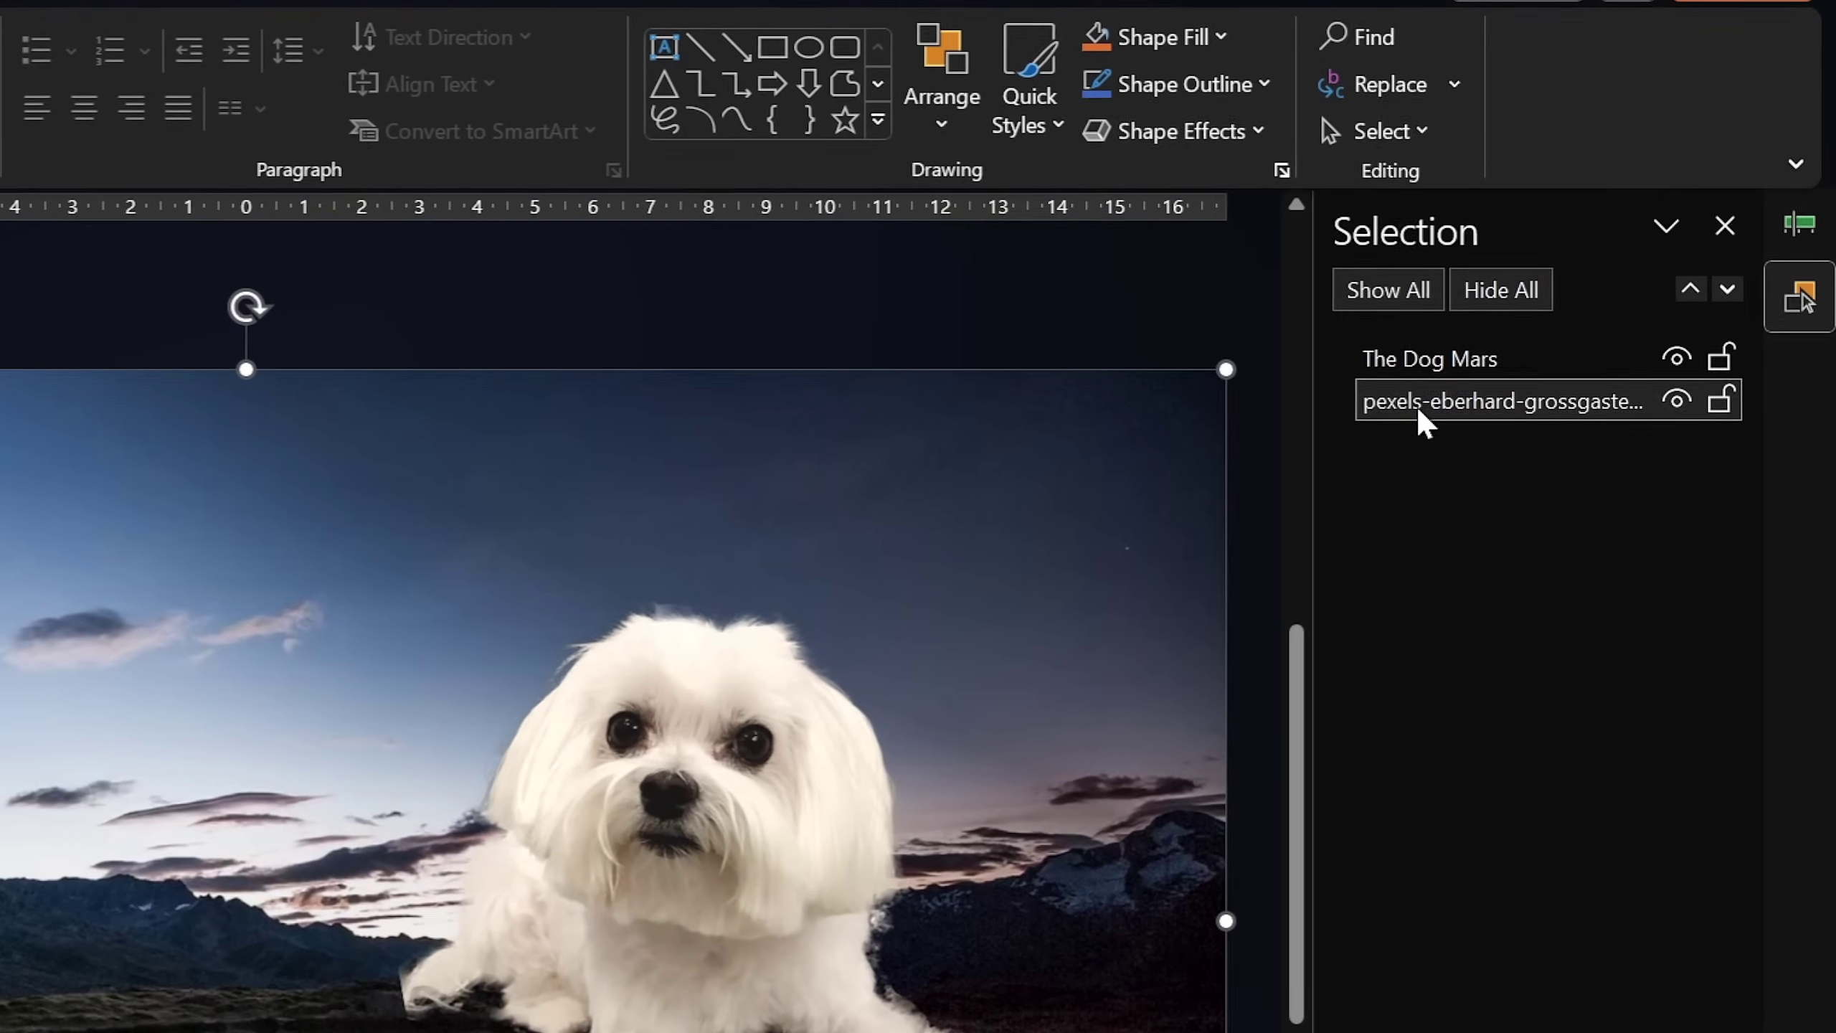
left_click(1417, 409)
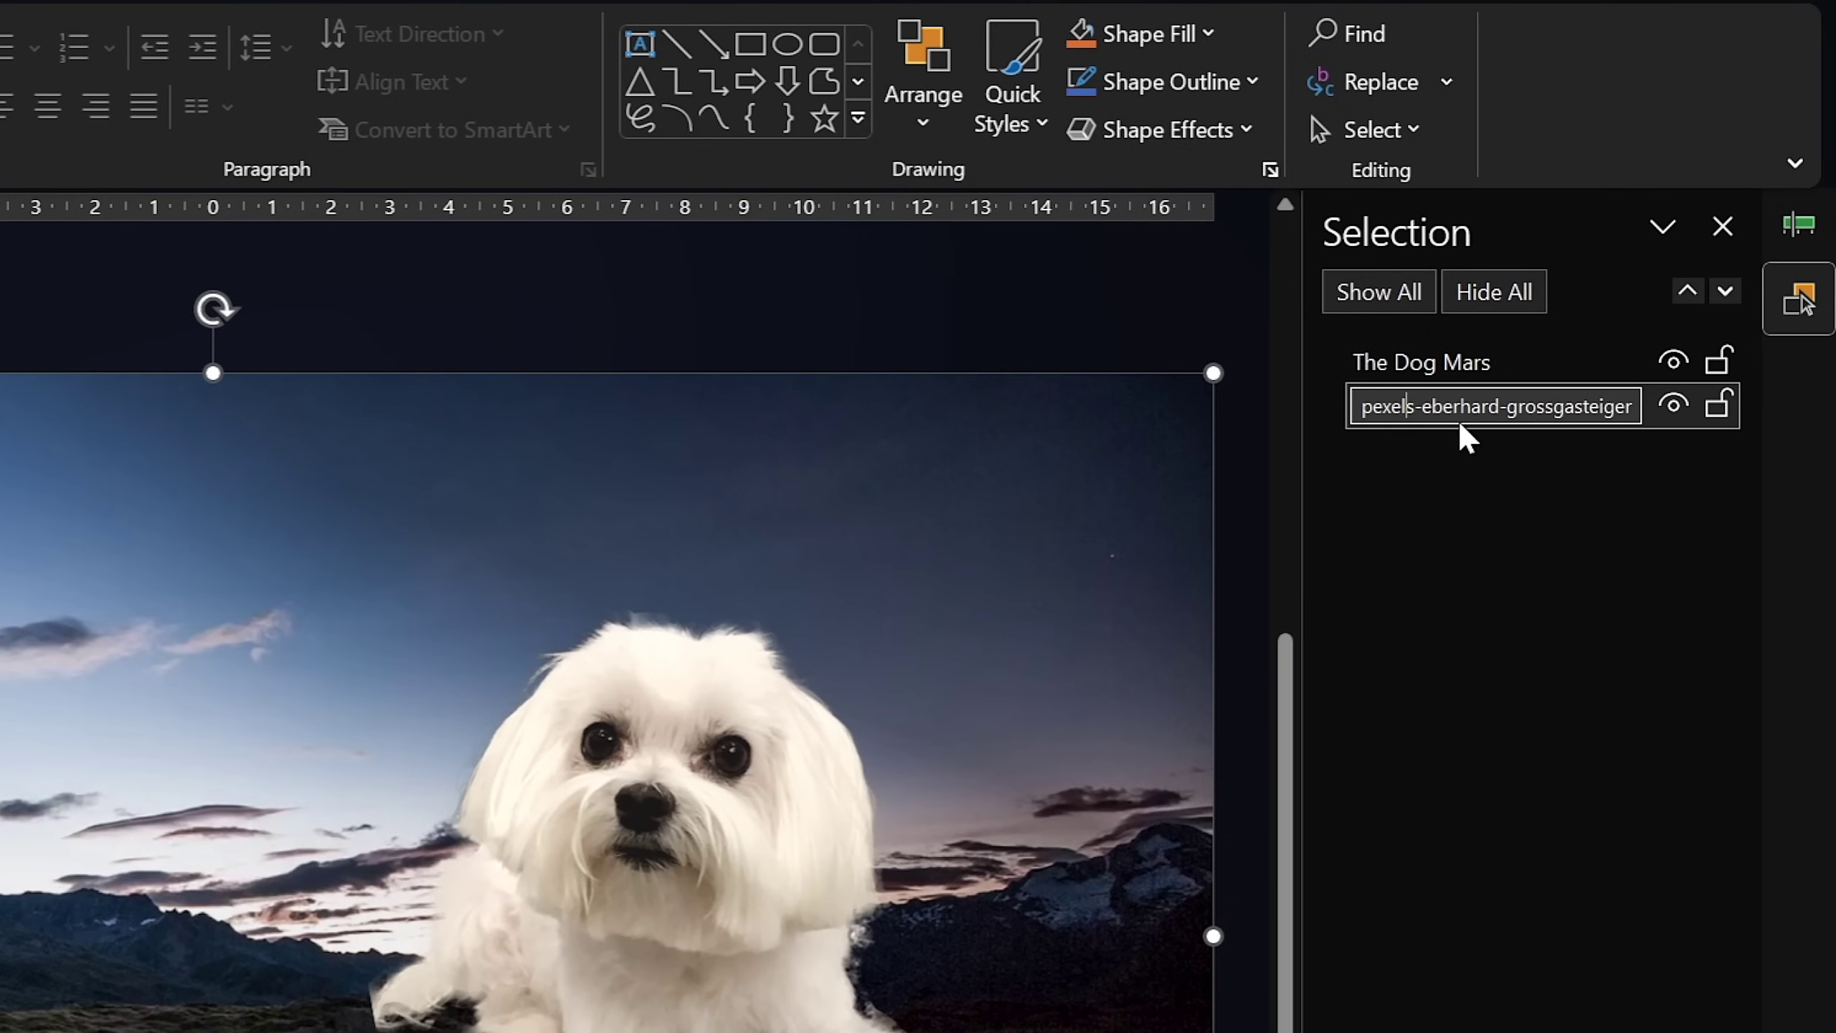
key("ctrl+a")
type("video")
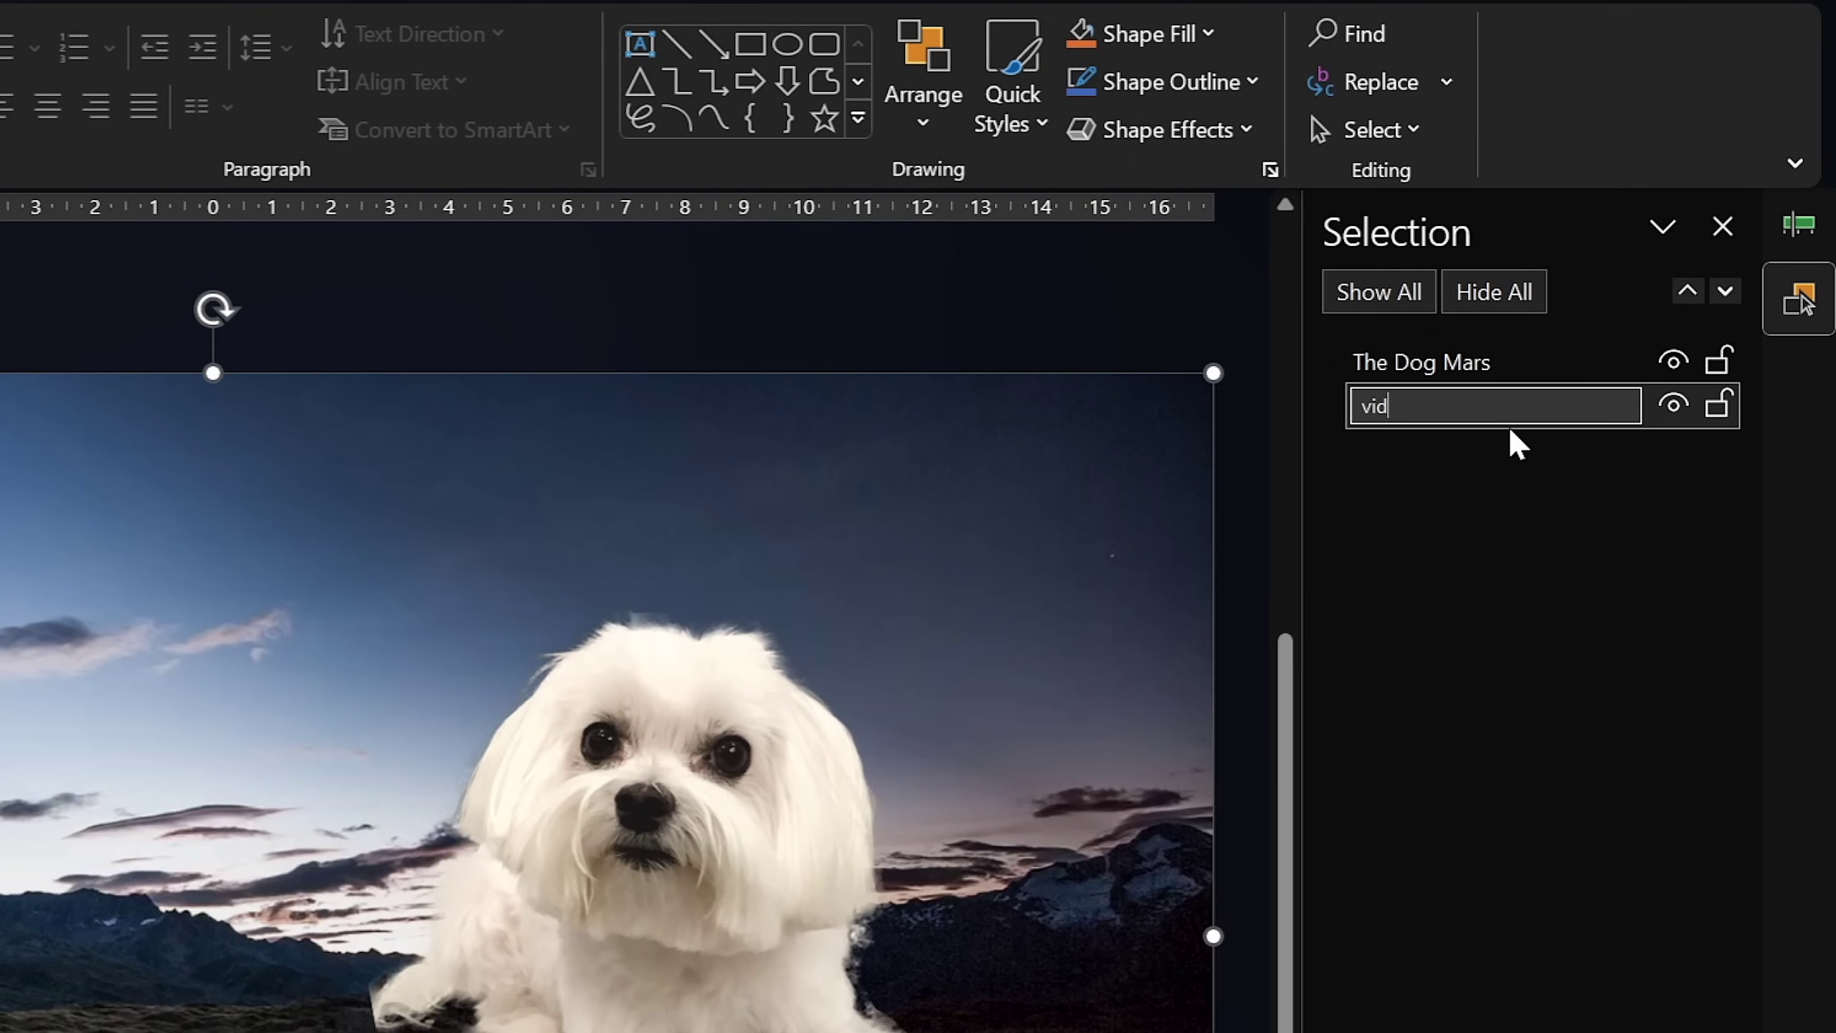
type(" bg")
key("Return")
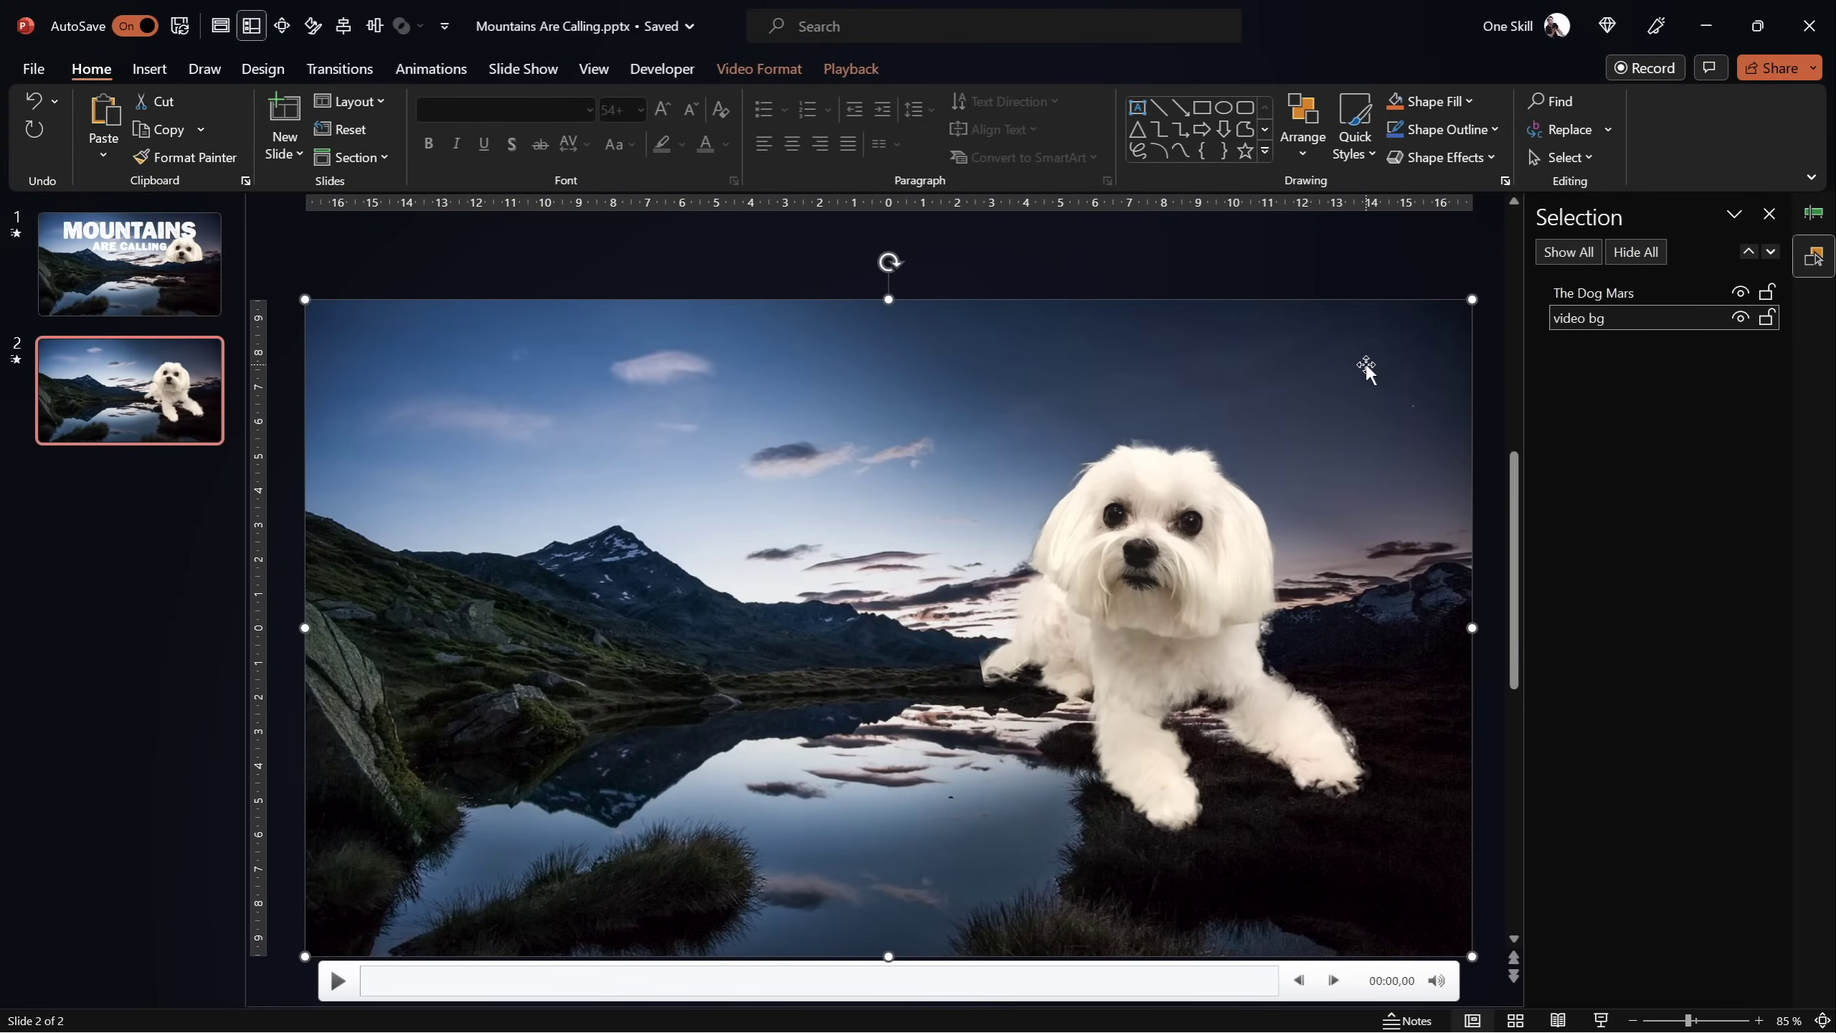
Duplicate the video, align the copy with the original, and name it 'video front'
key("ctrl+d")
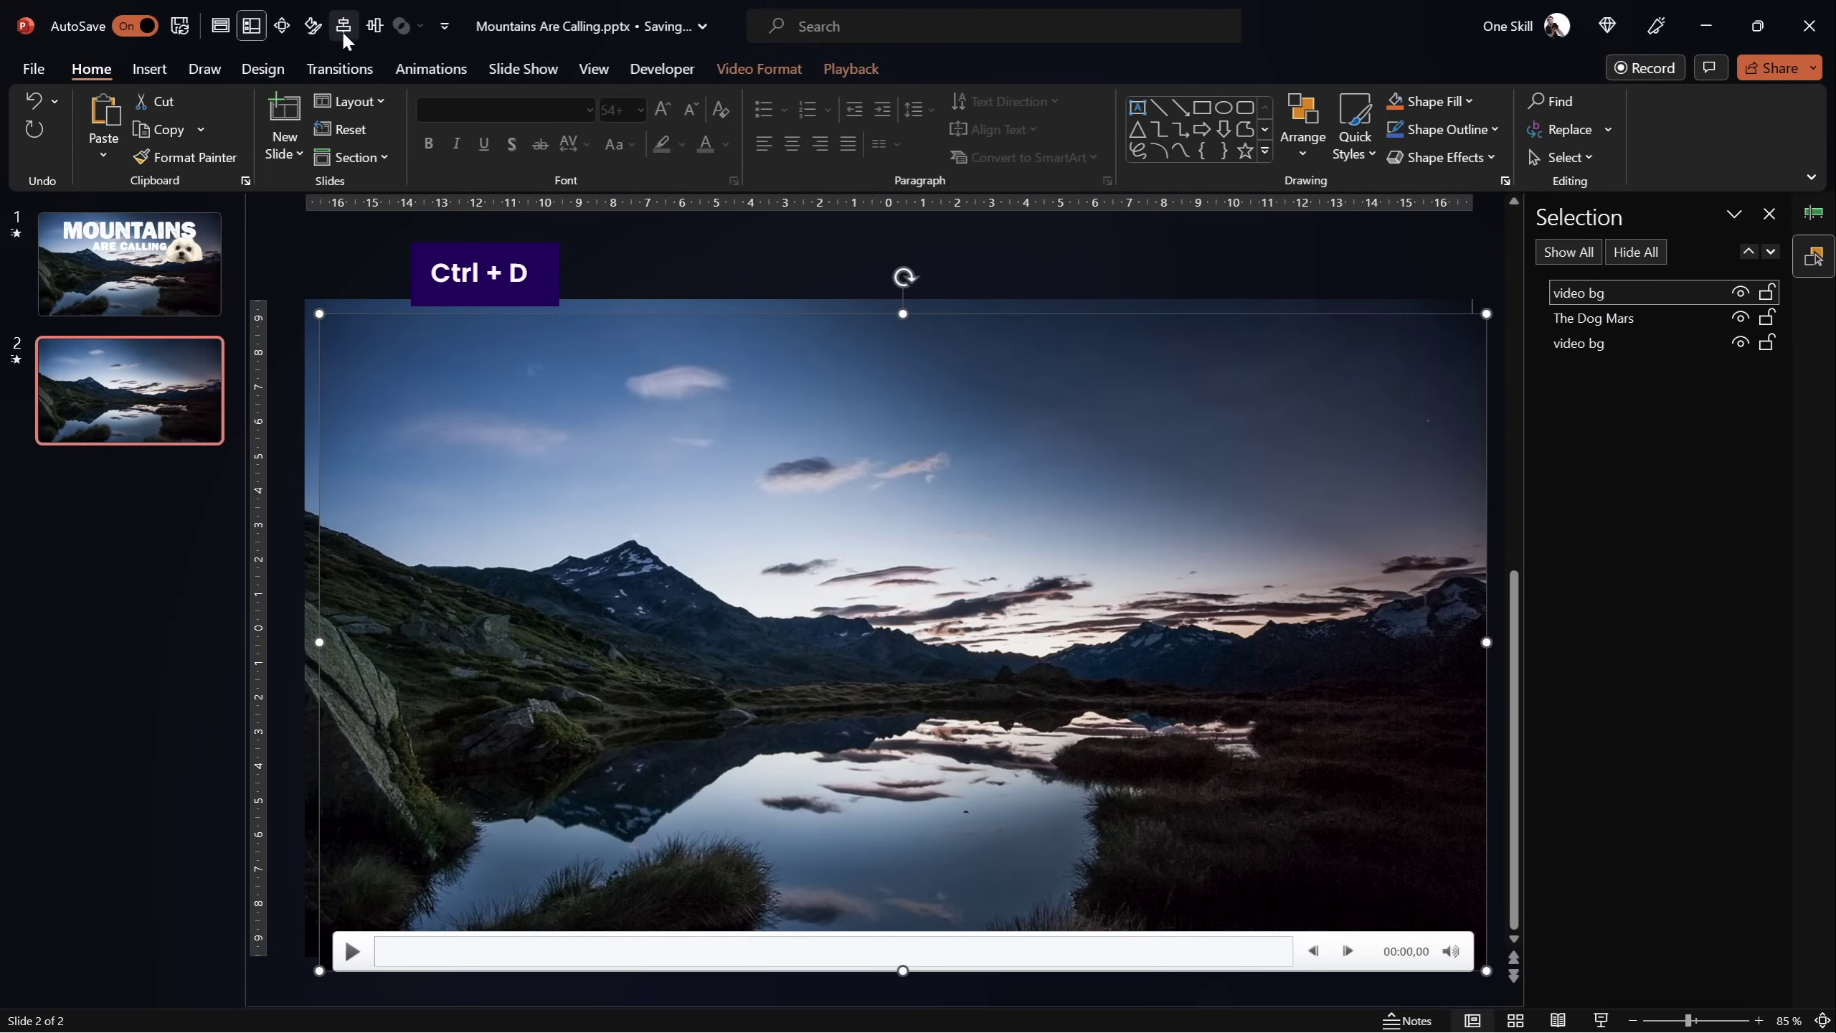
left_click(344, 28)
left_click(374, 26)
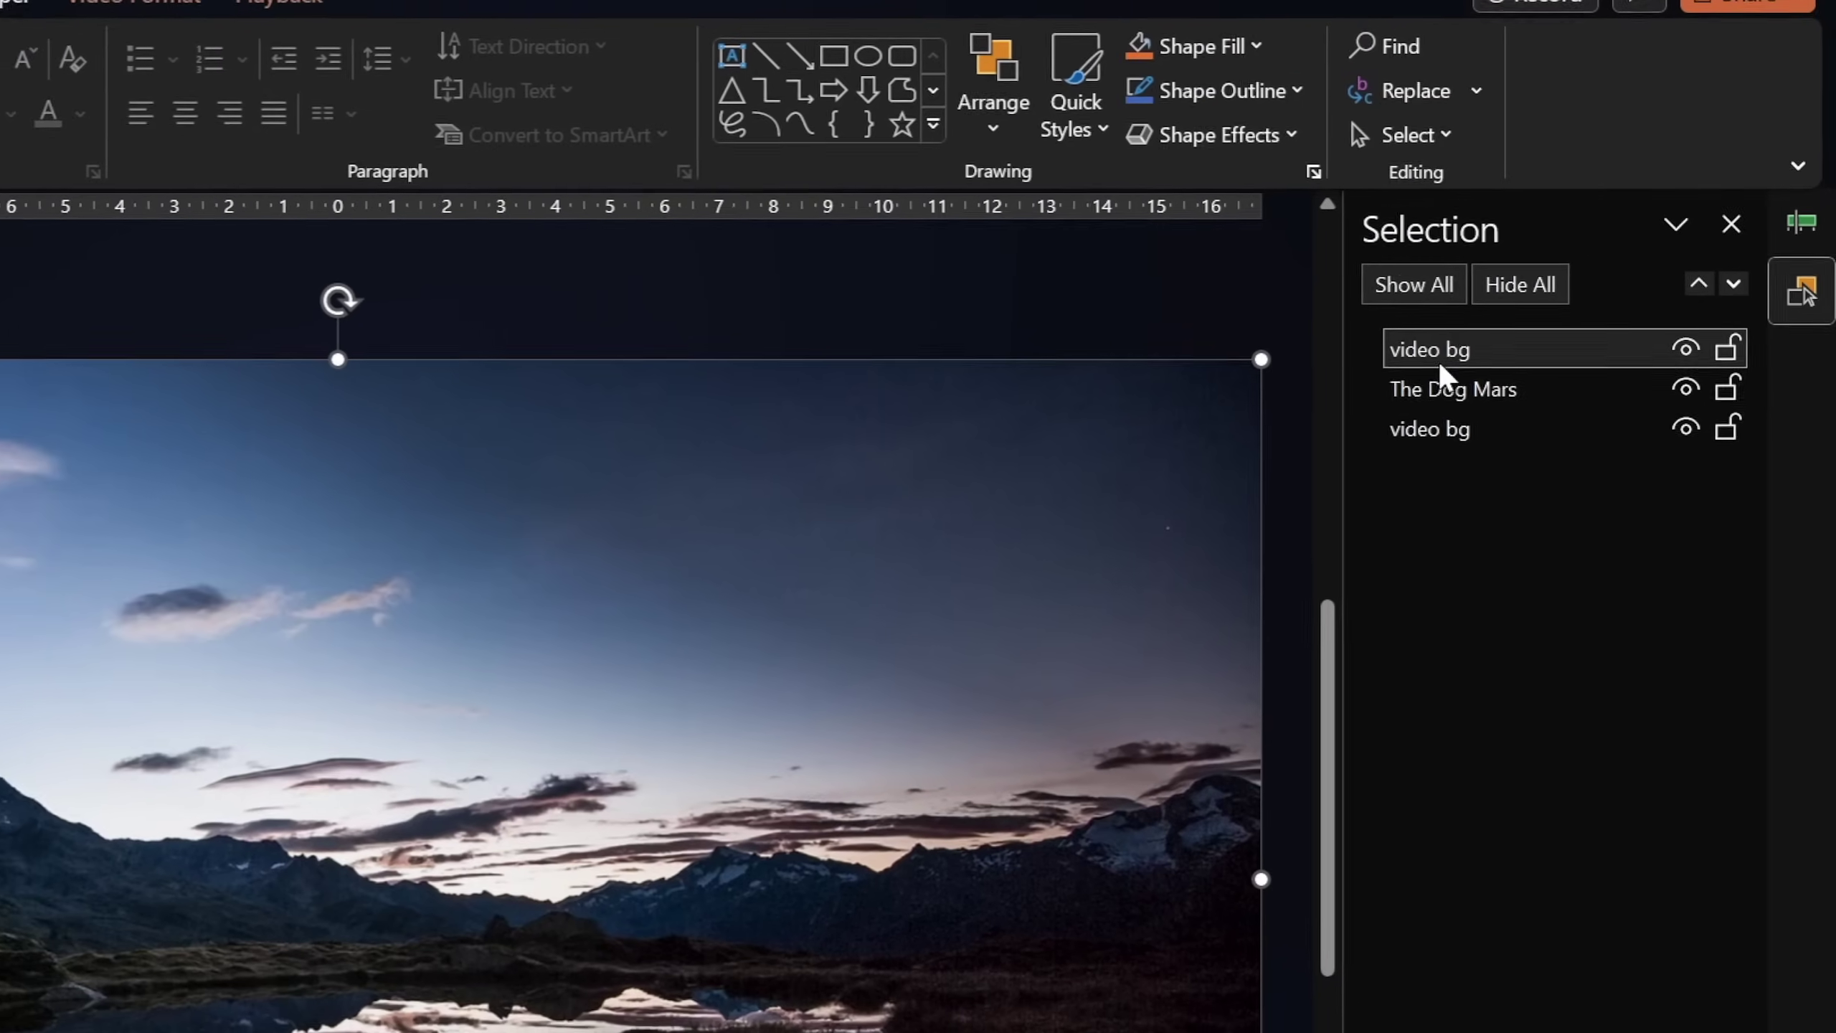
left_click(1590, 298)
key("BackSpace")
key("BackSpace")
type("front")
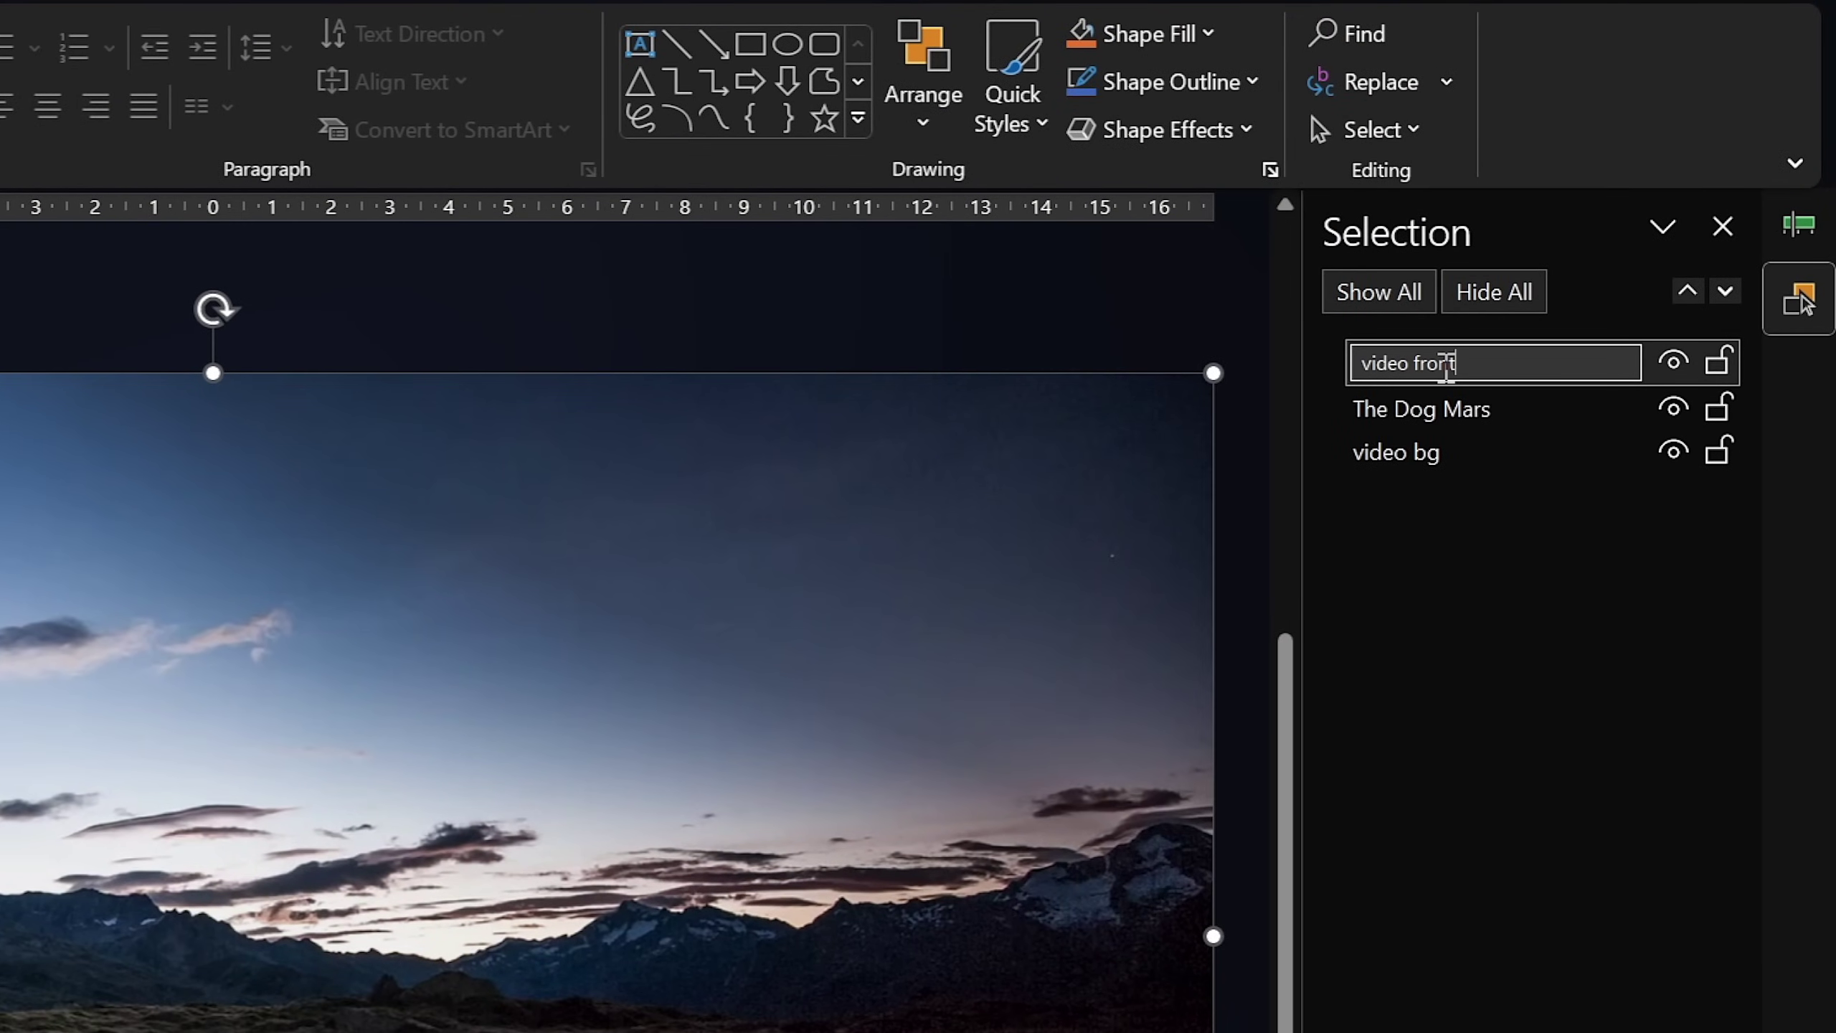
key("Return")
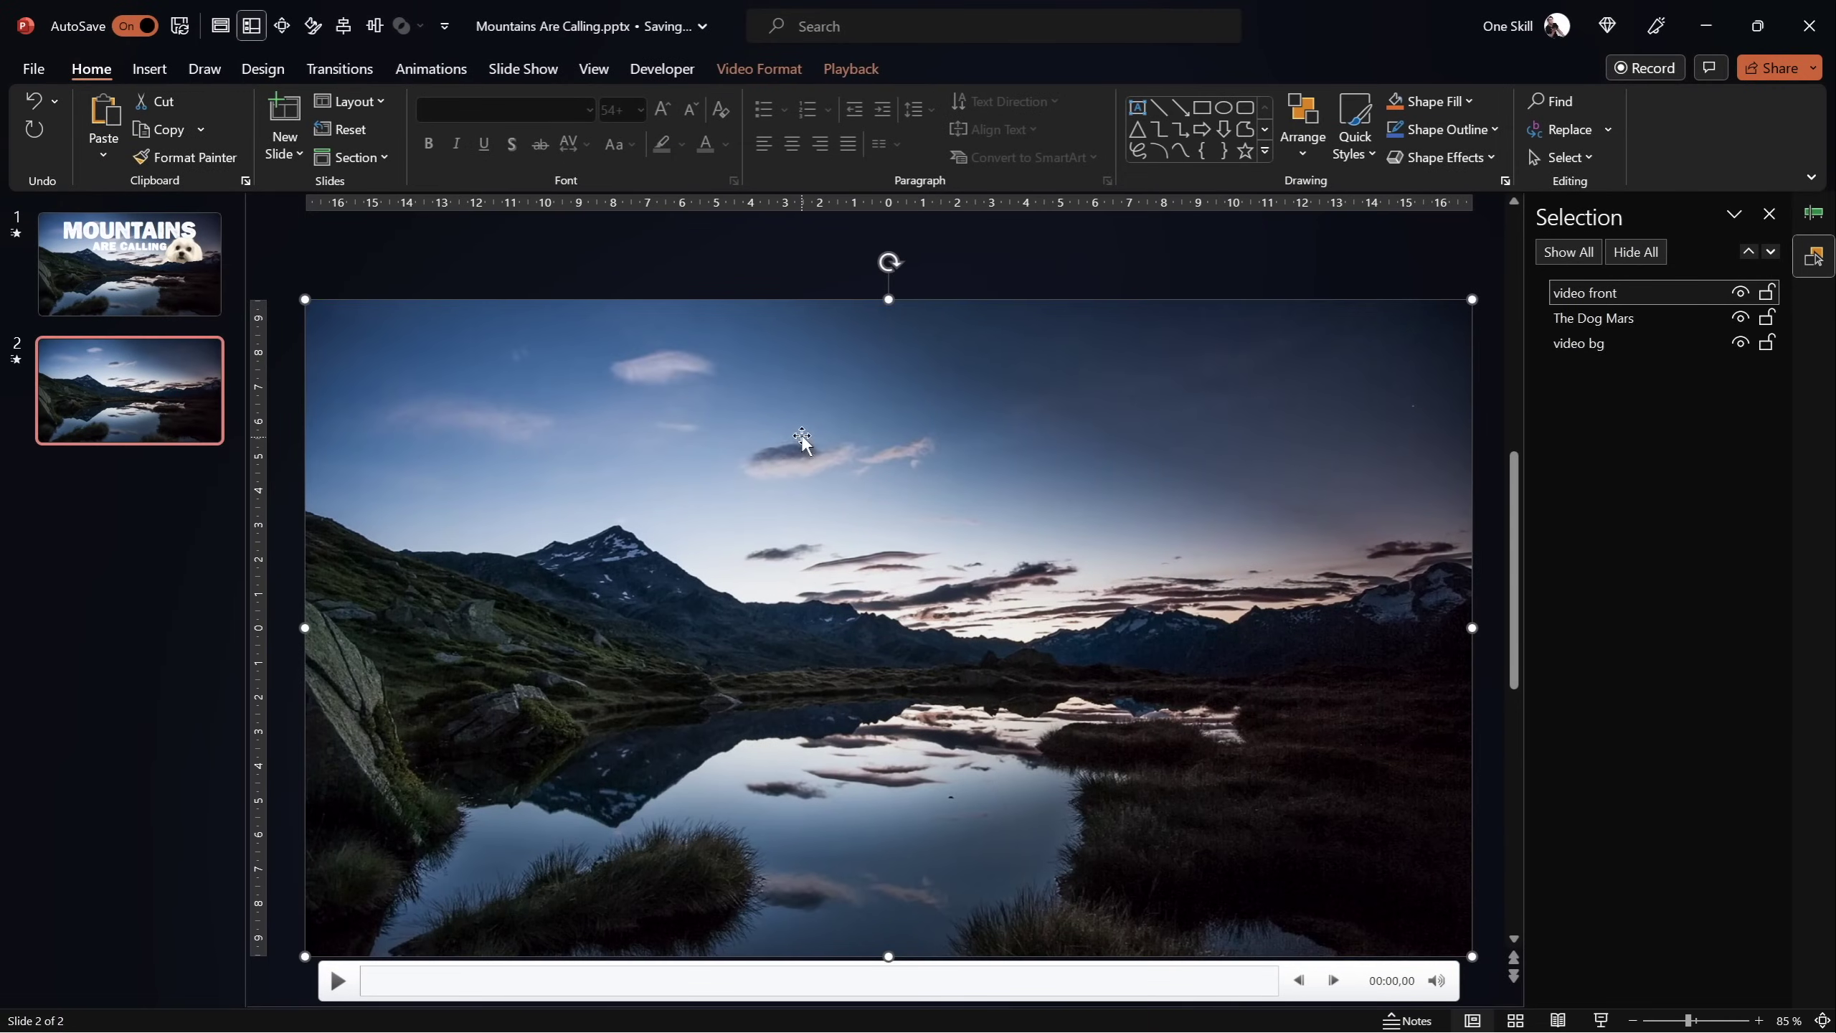
Crop away the top of 'video front', leaving only its lower lake part
left_click(758, 69)
left_click(1117, 121)
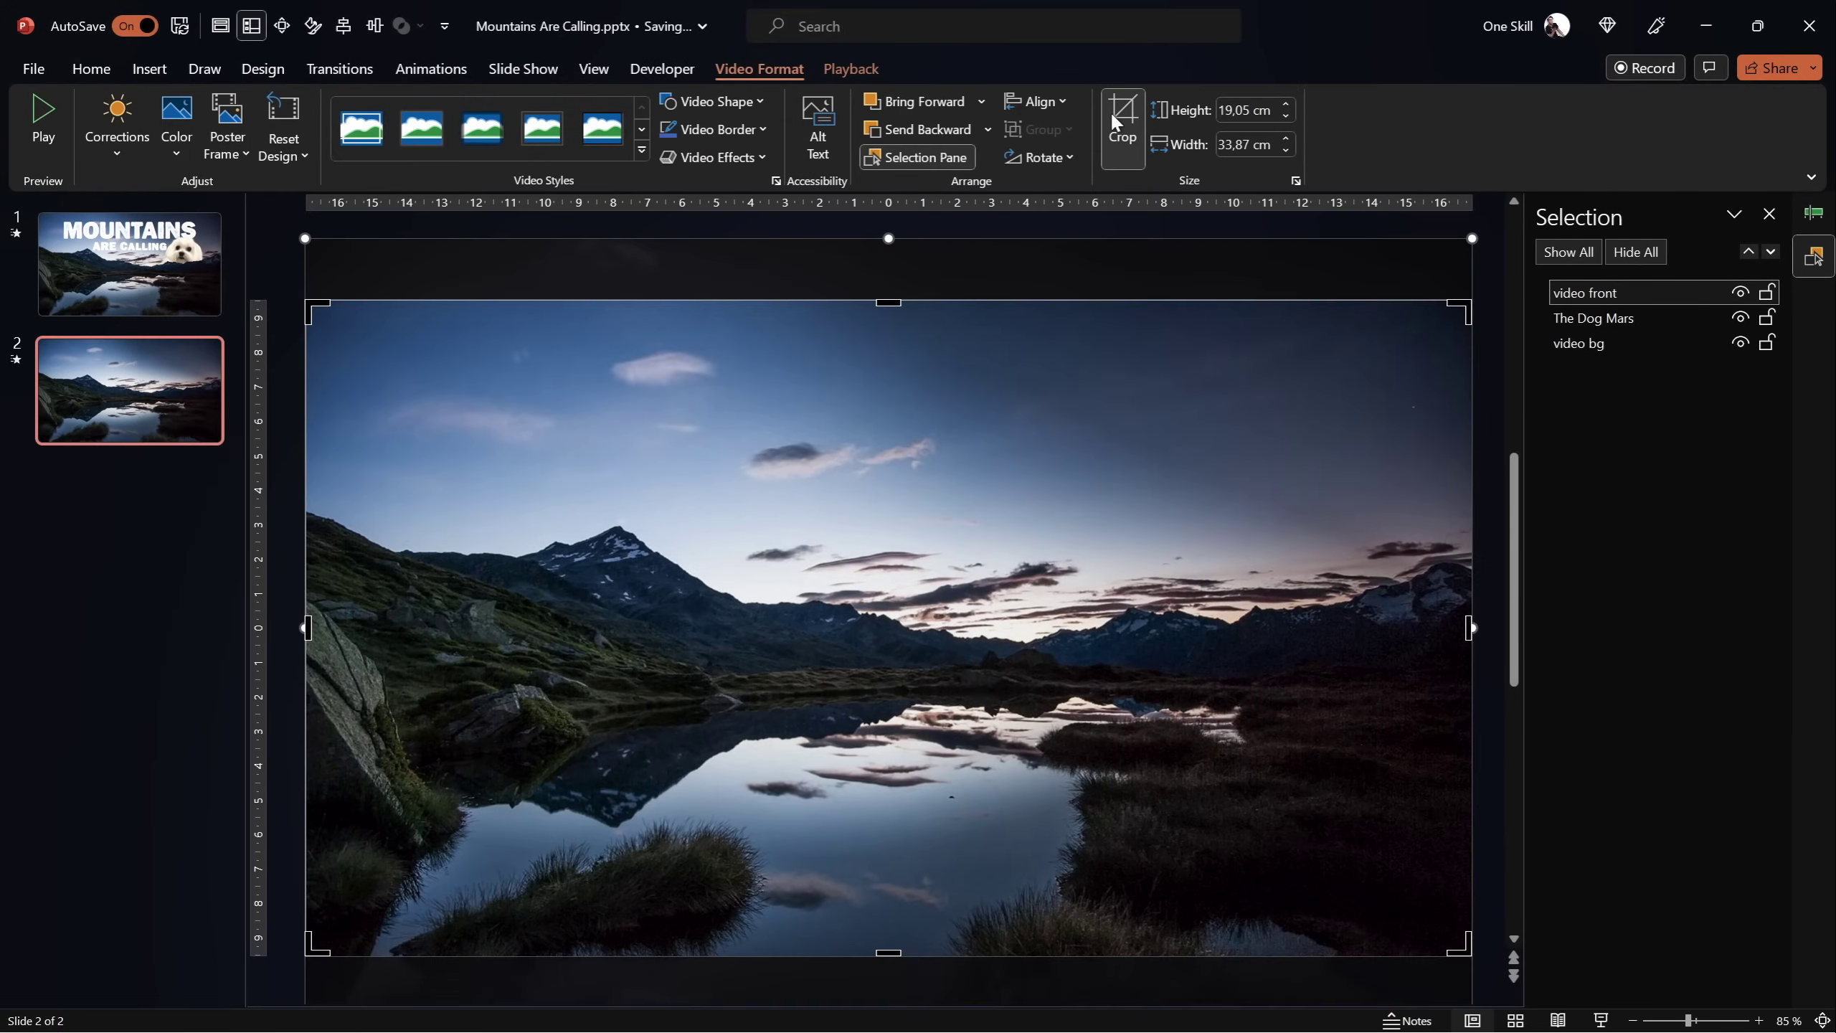
left_click_drag(889, 303, 899, 663)
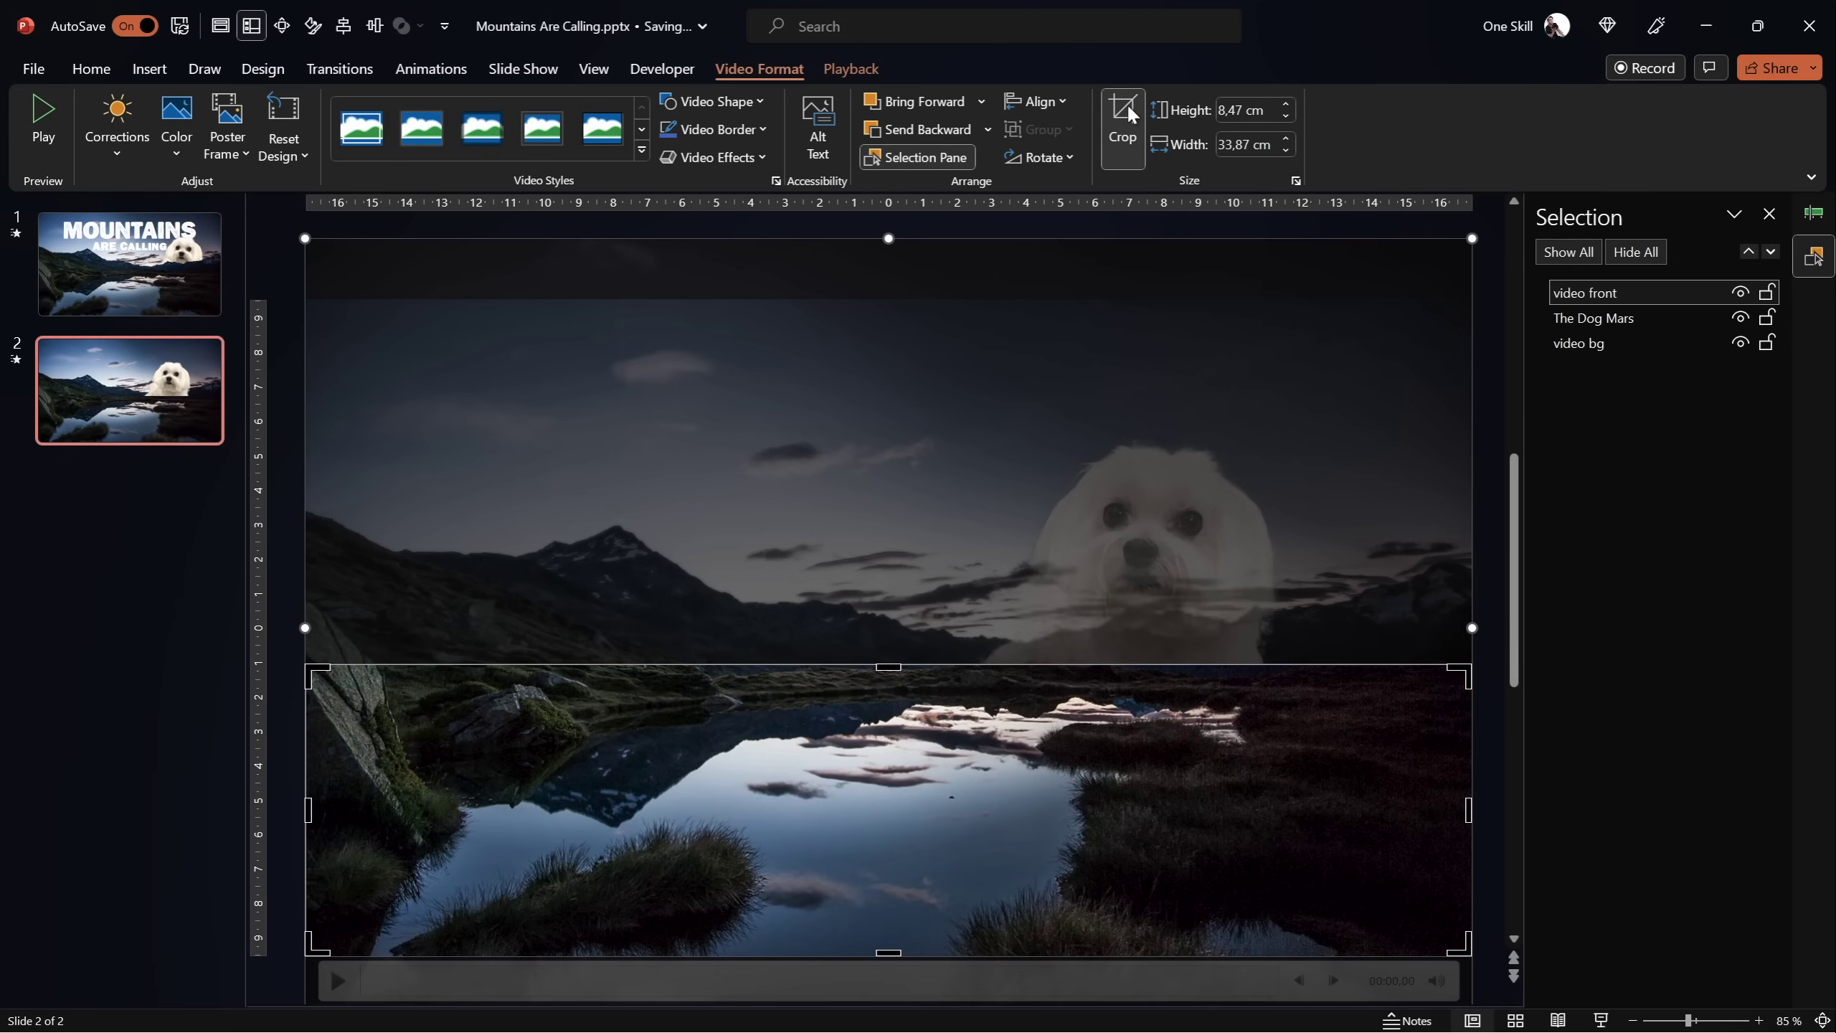
left_click(1122, 119)
left_click(944, 259)
Move the dog picture down behind the lake edge, then hide it in the Selection Pane
left_click_drag(1151, 587, 1118, 515)
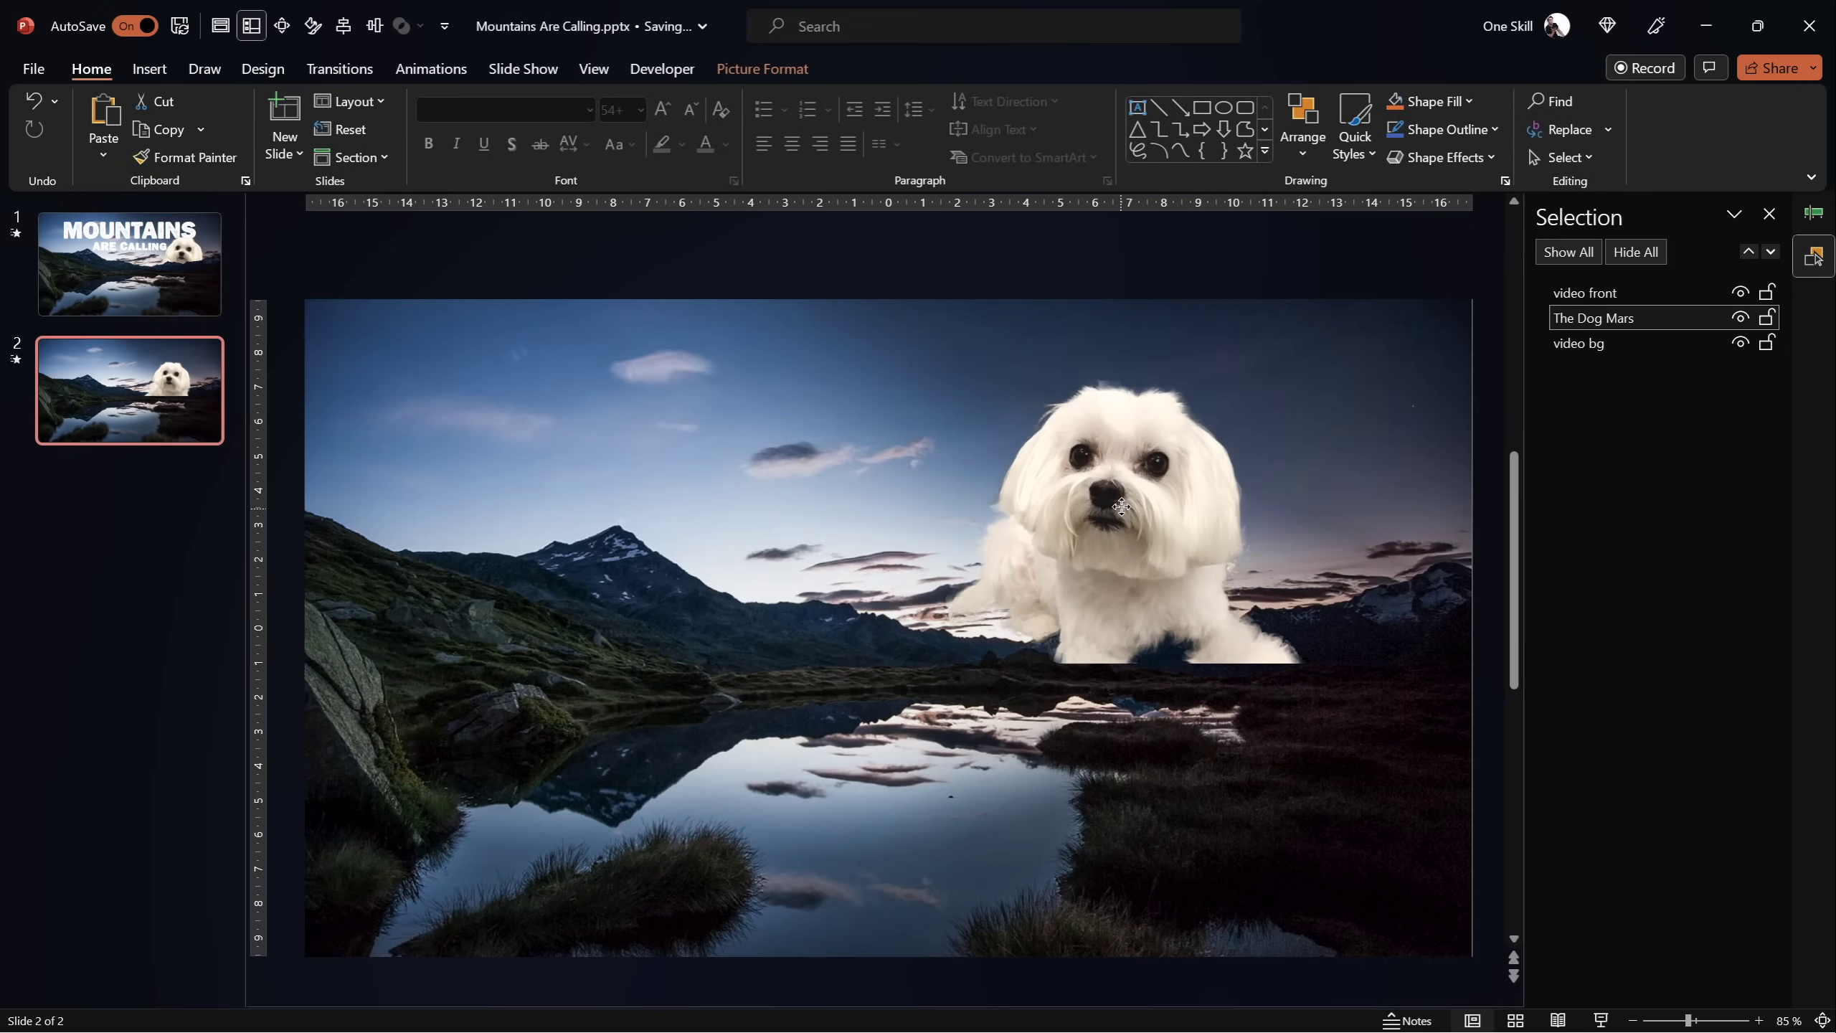
left_click(914, 719)
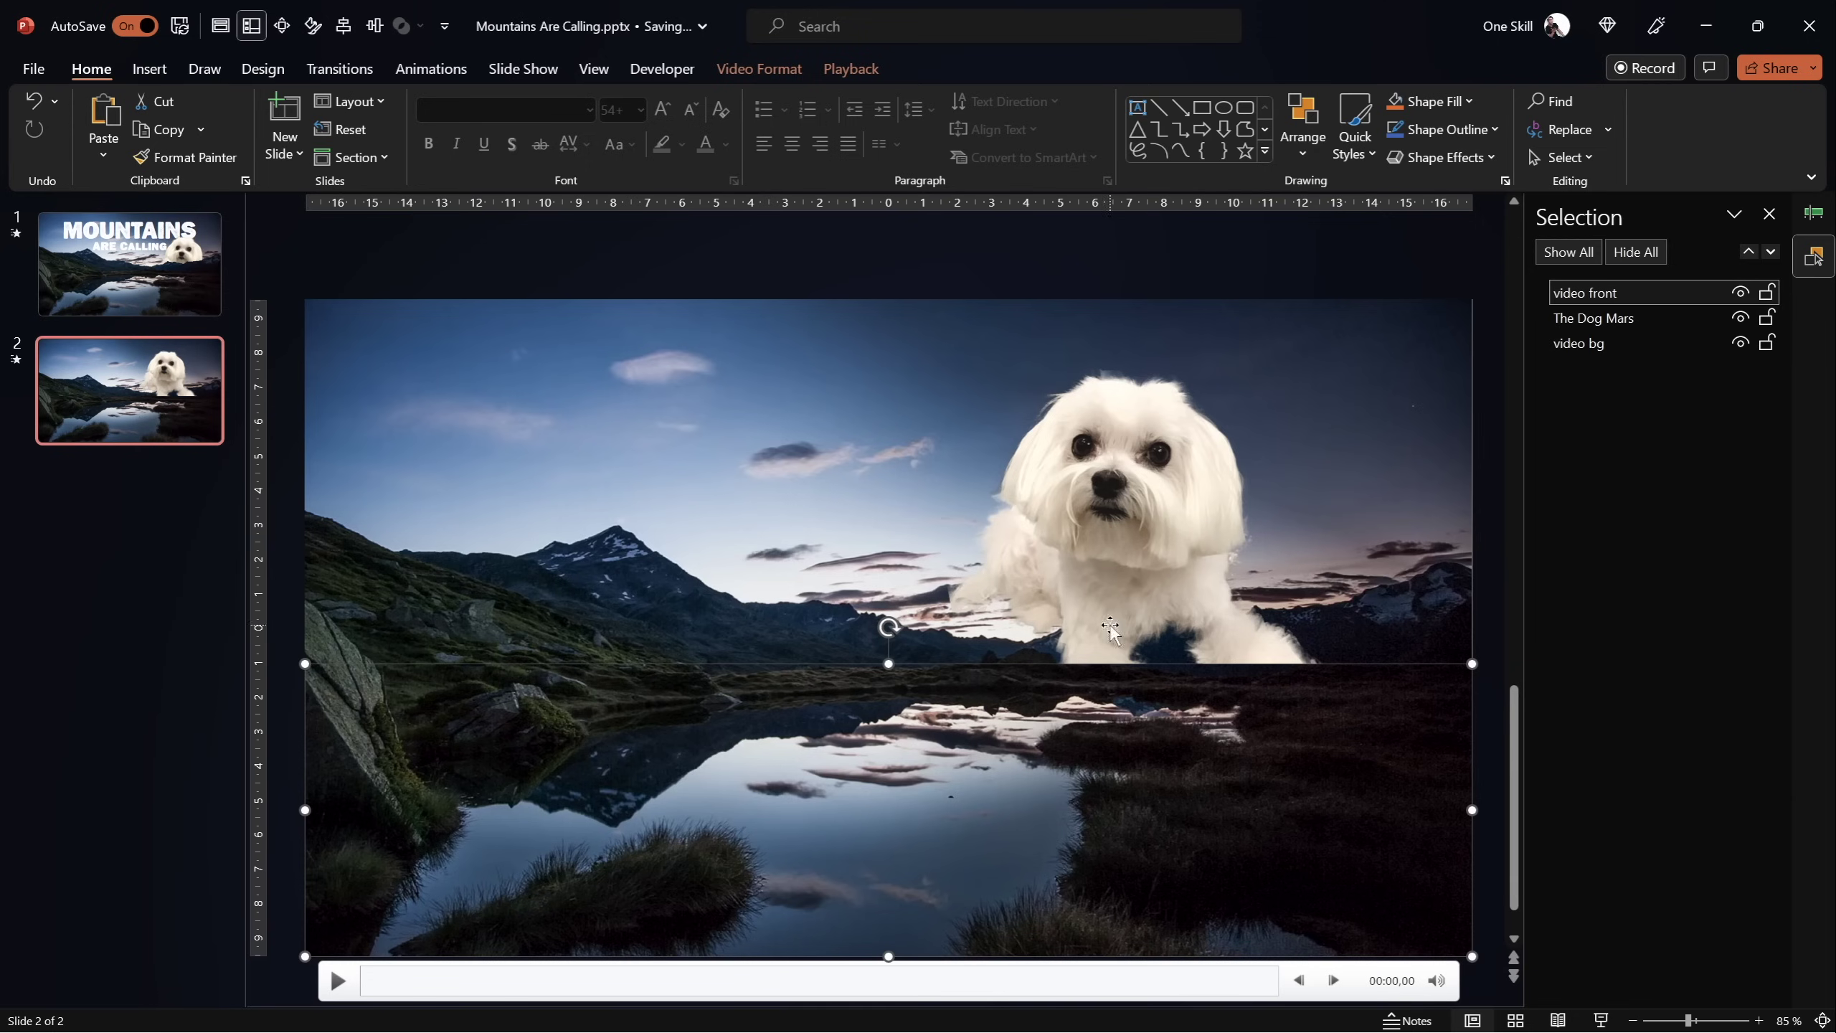
left_click(1618, 327)
left_click_drag(1159, 434, 1146, 510)
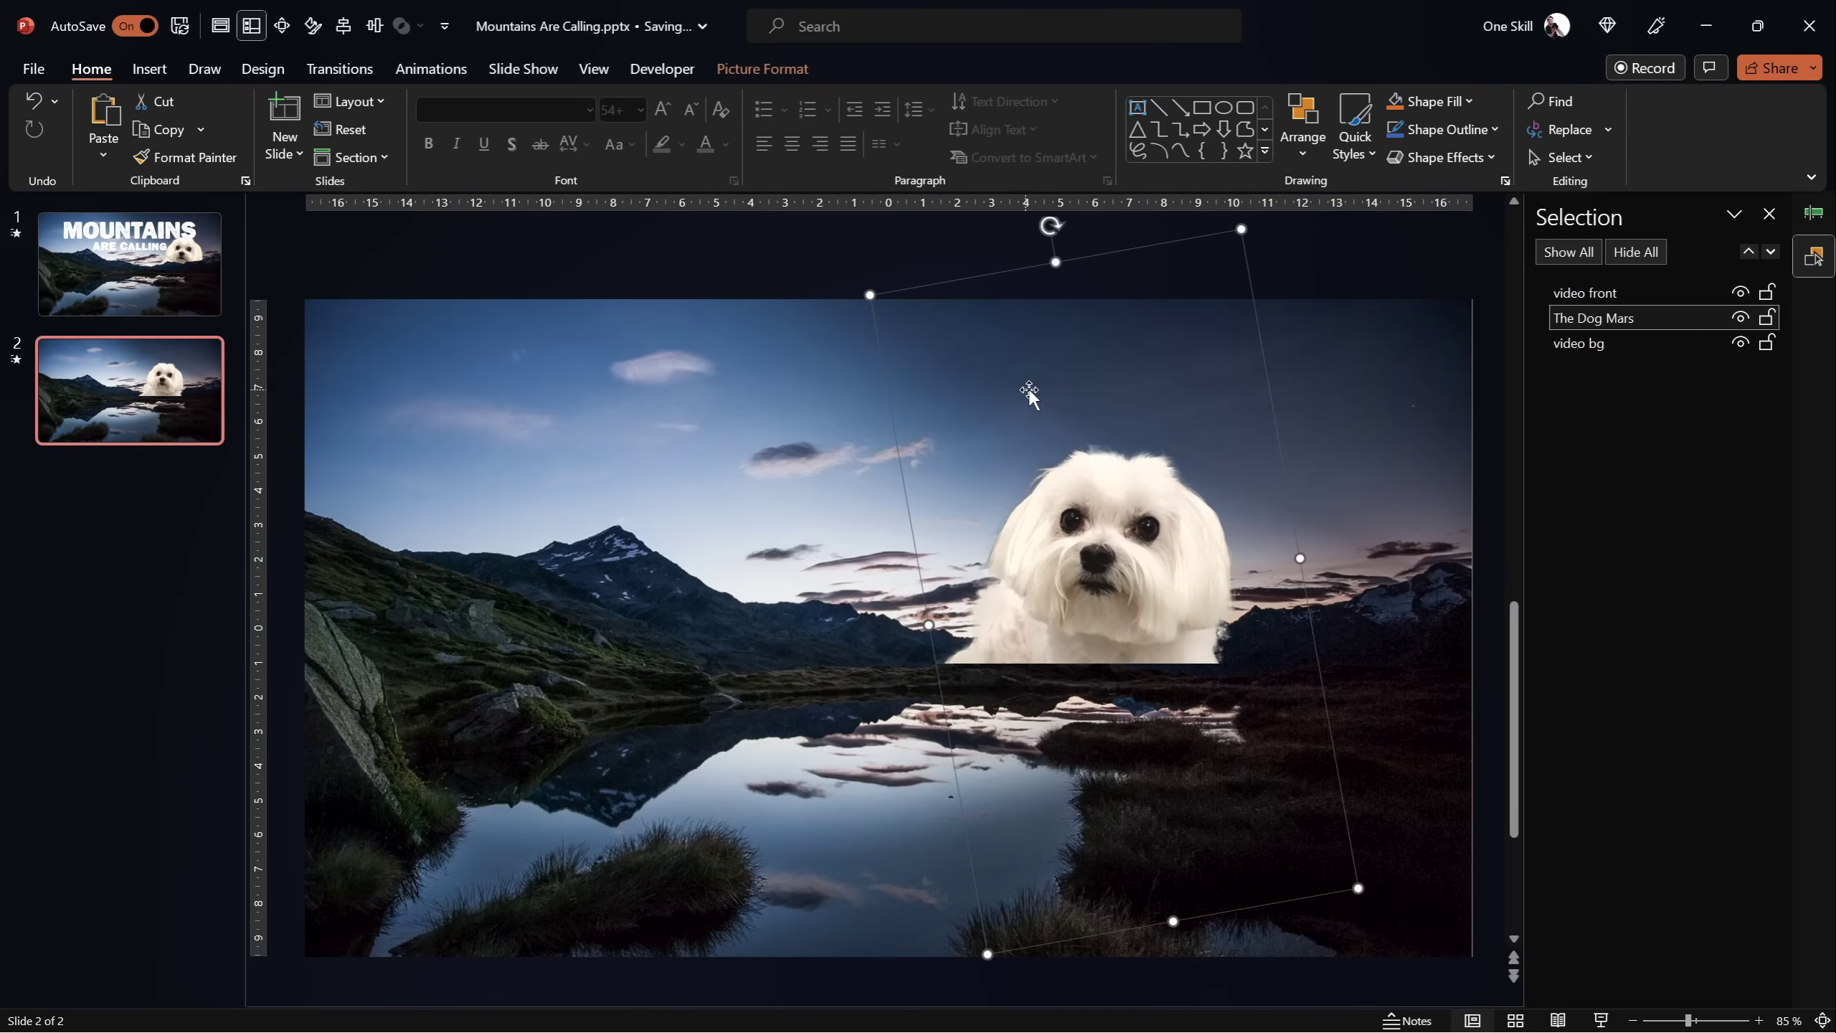
left_click(1575, 343)
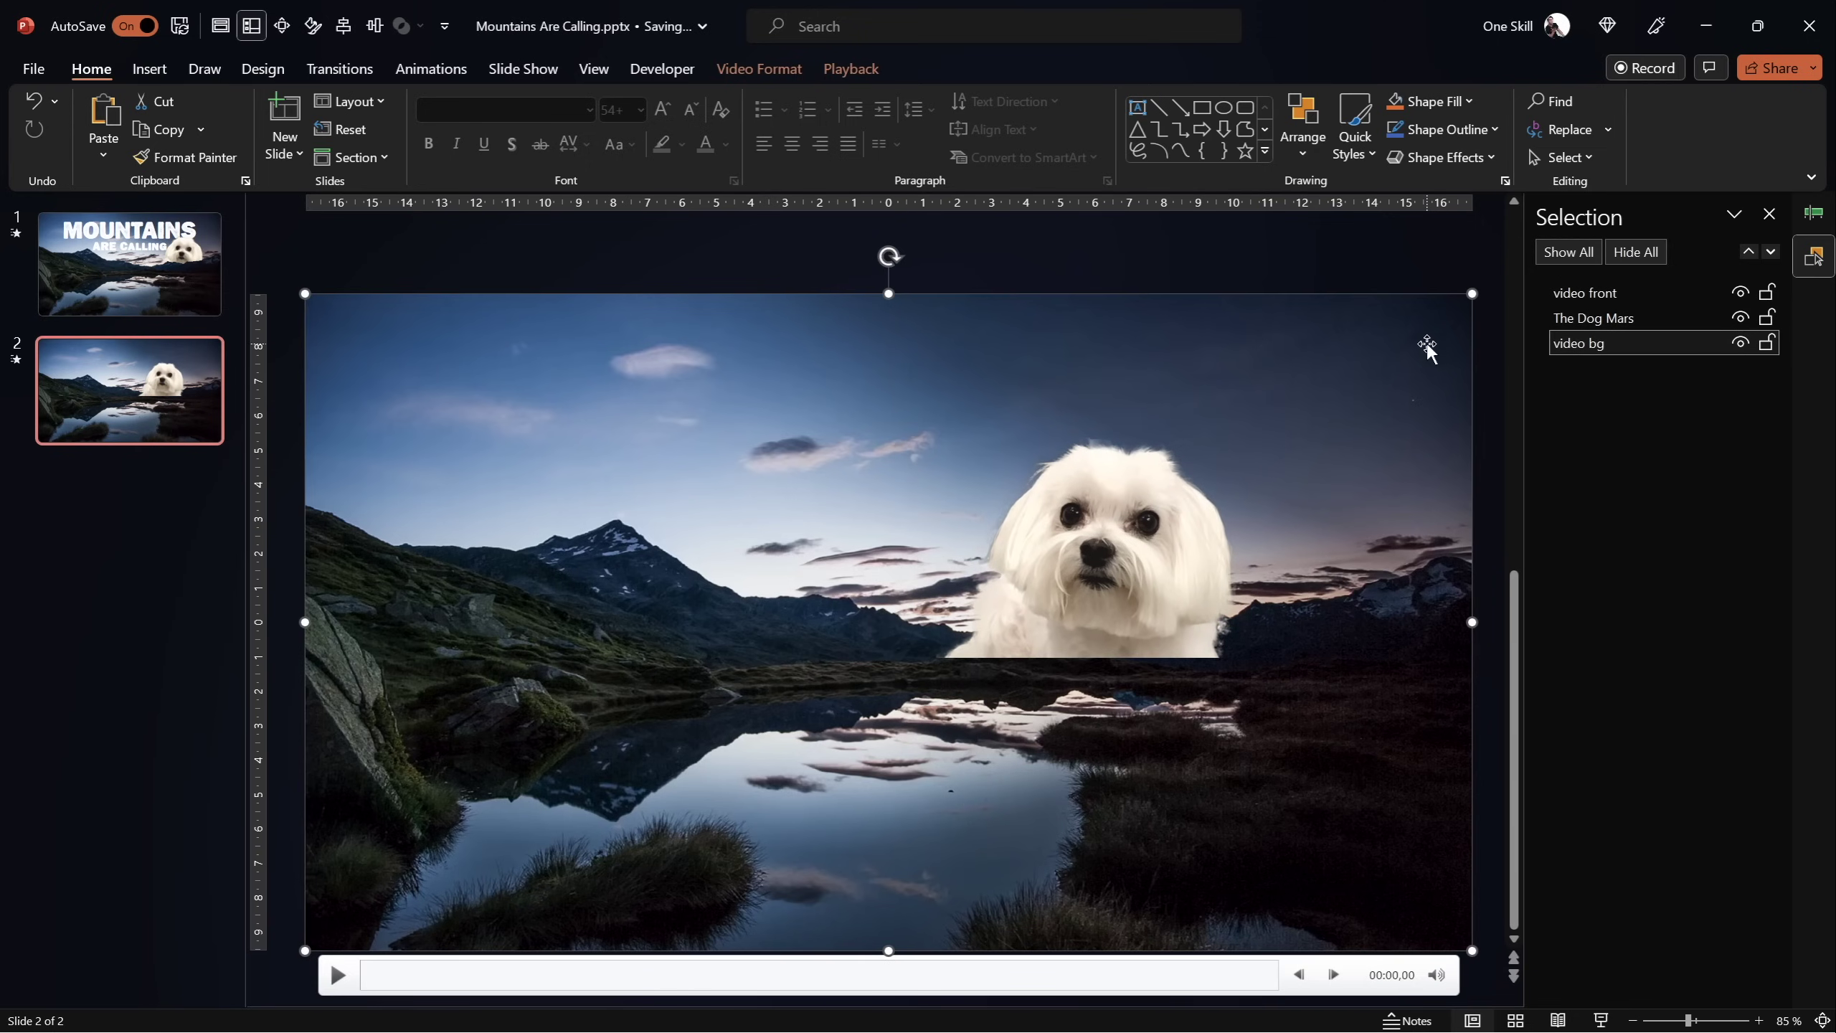
left_click(923, 725)
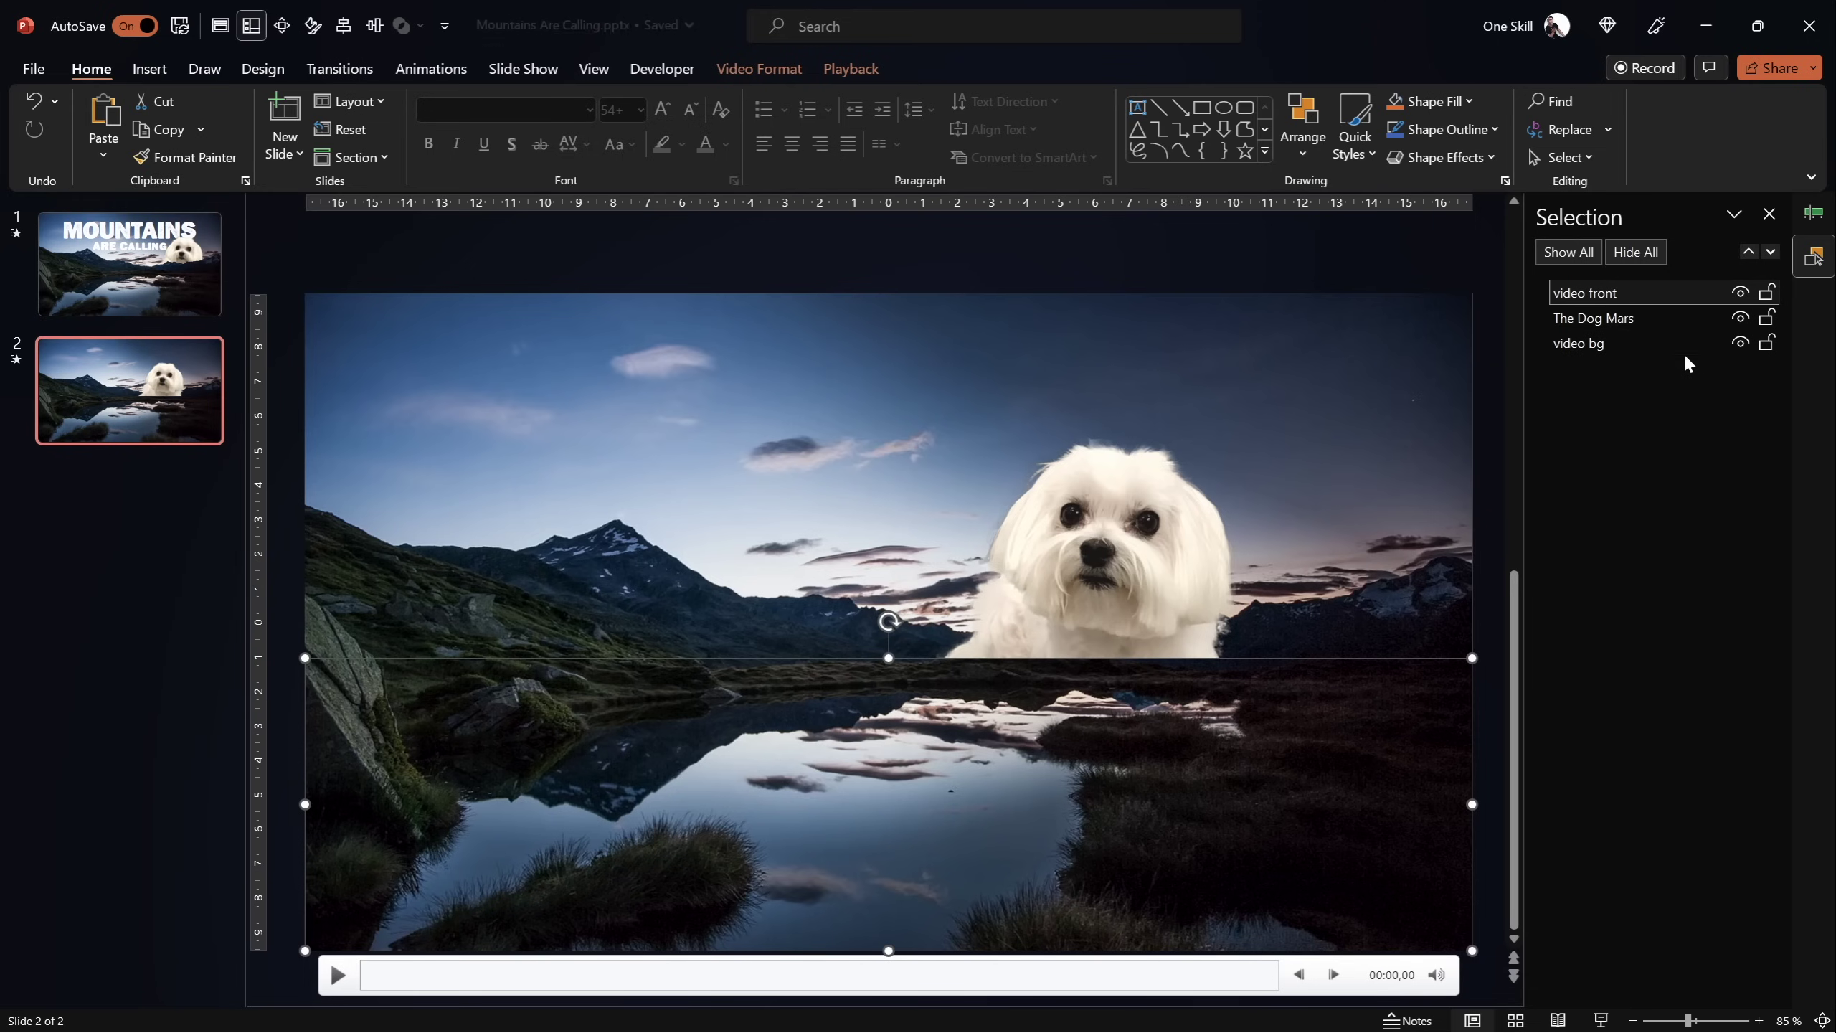
left_click(1740, 319)
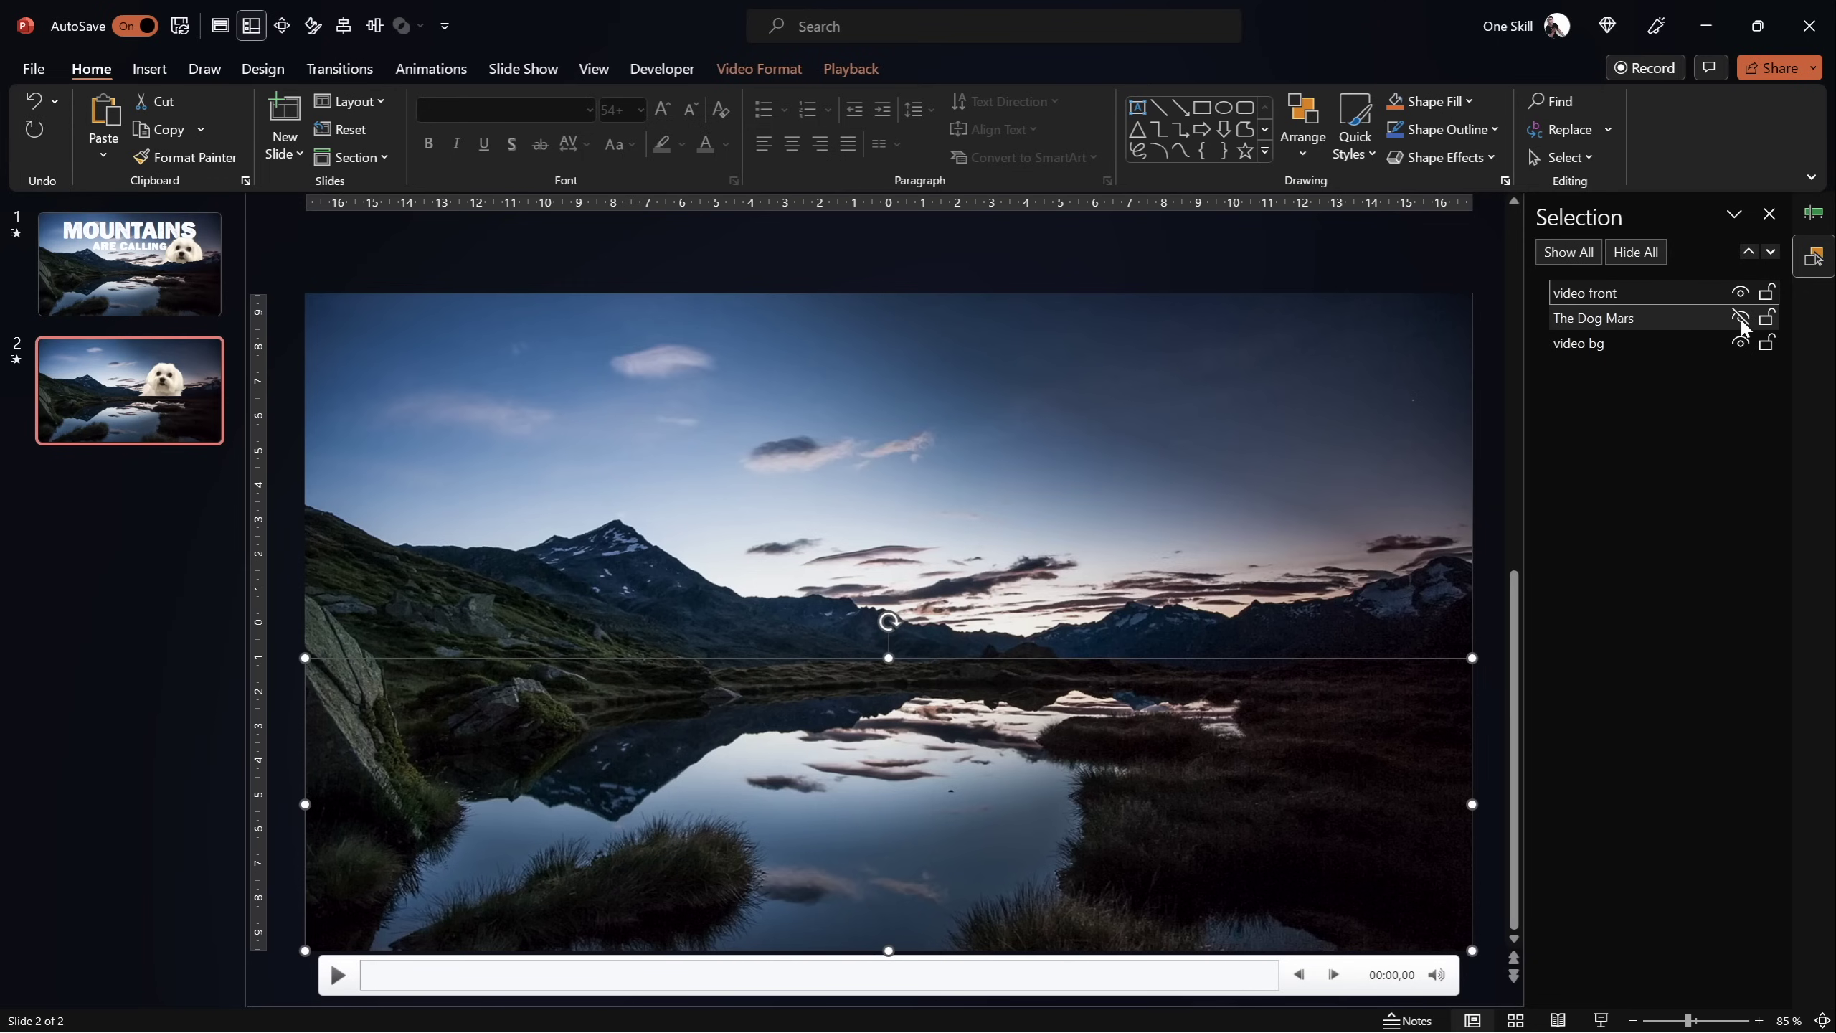
Delete the cropped front video and add an aligned duplicate of video bg
left_click(1090, 278)
left_click(980, 720)
key("Delete")
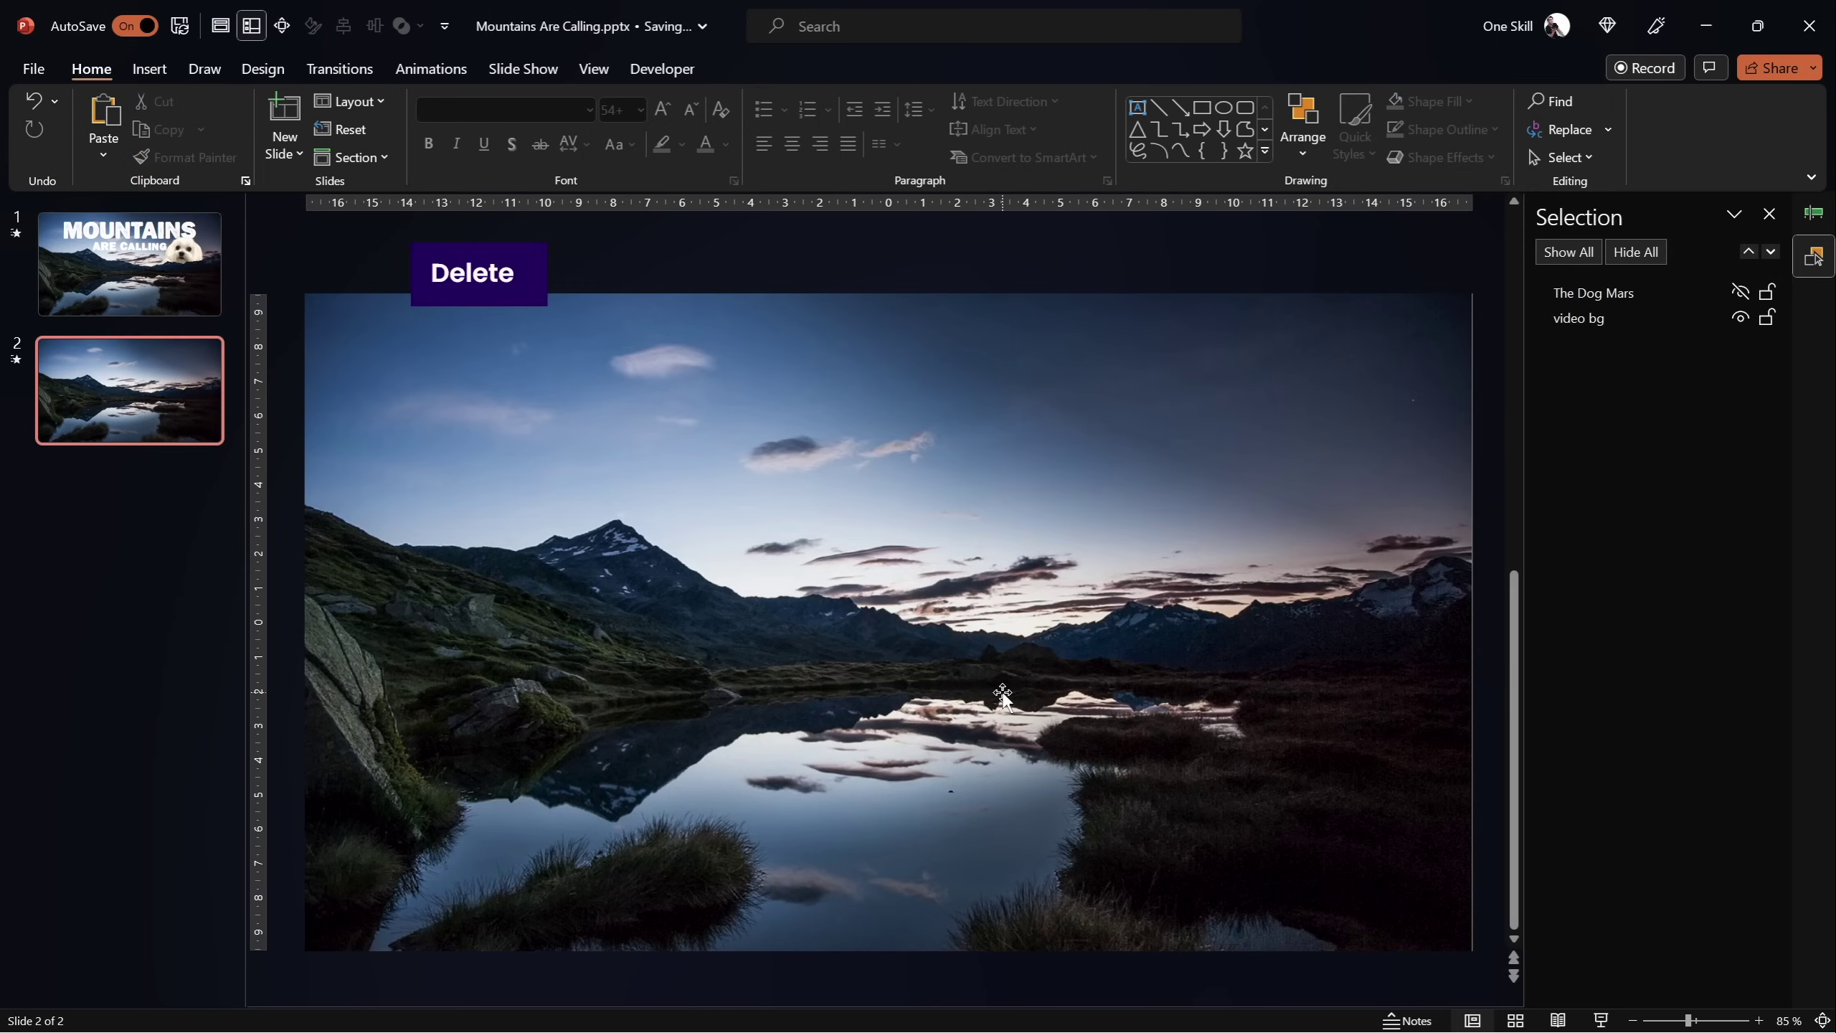
left_click(967, 519)
key("ctrl+d")
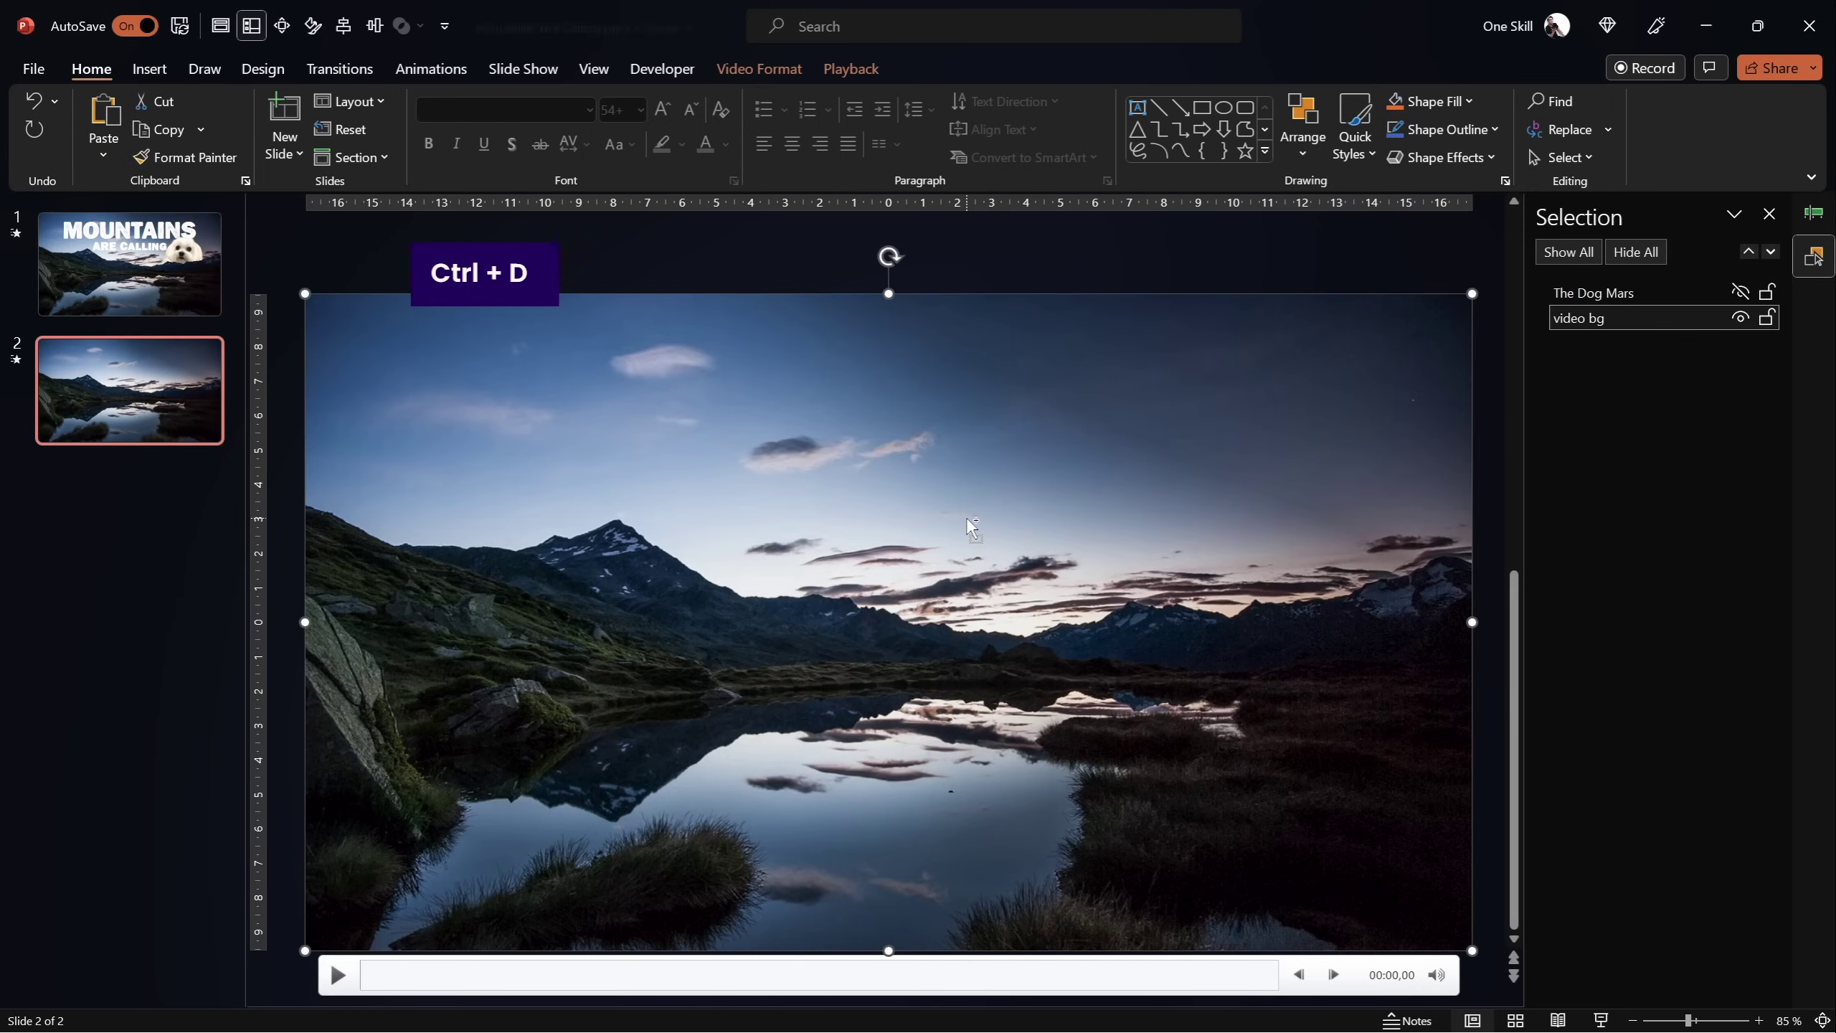
left_click(374, 28)
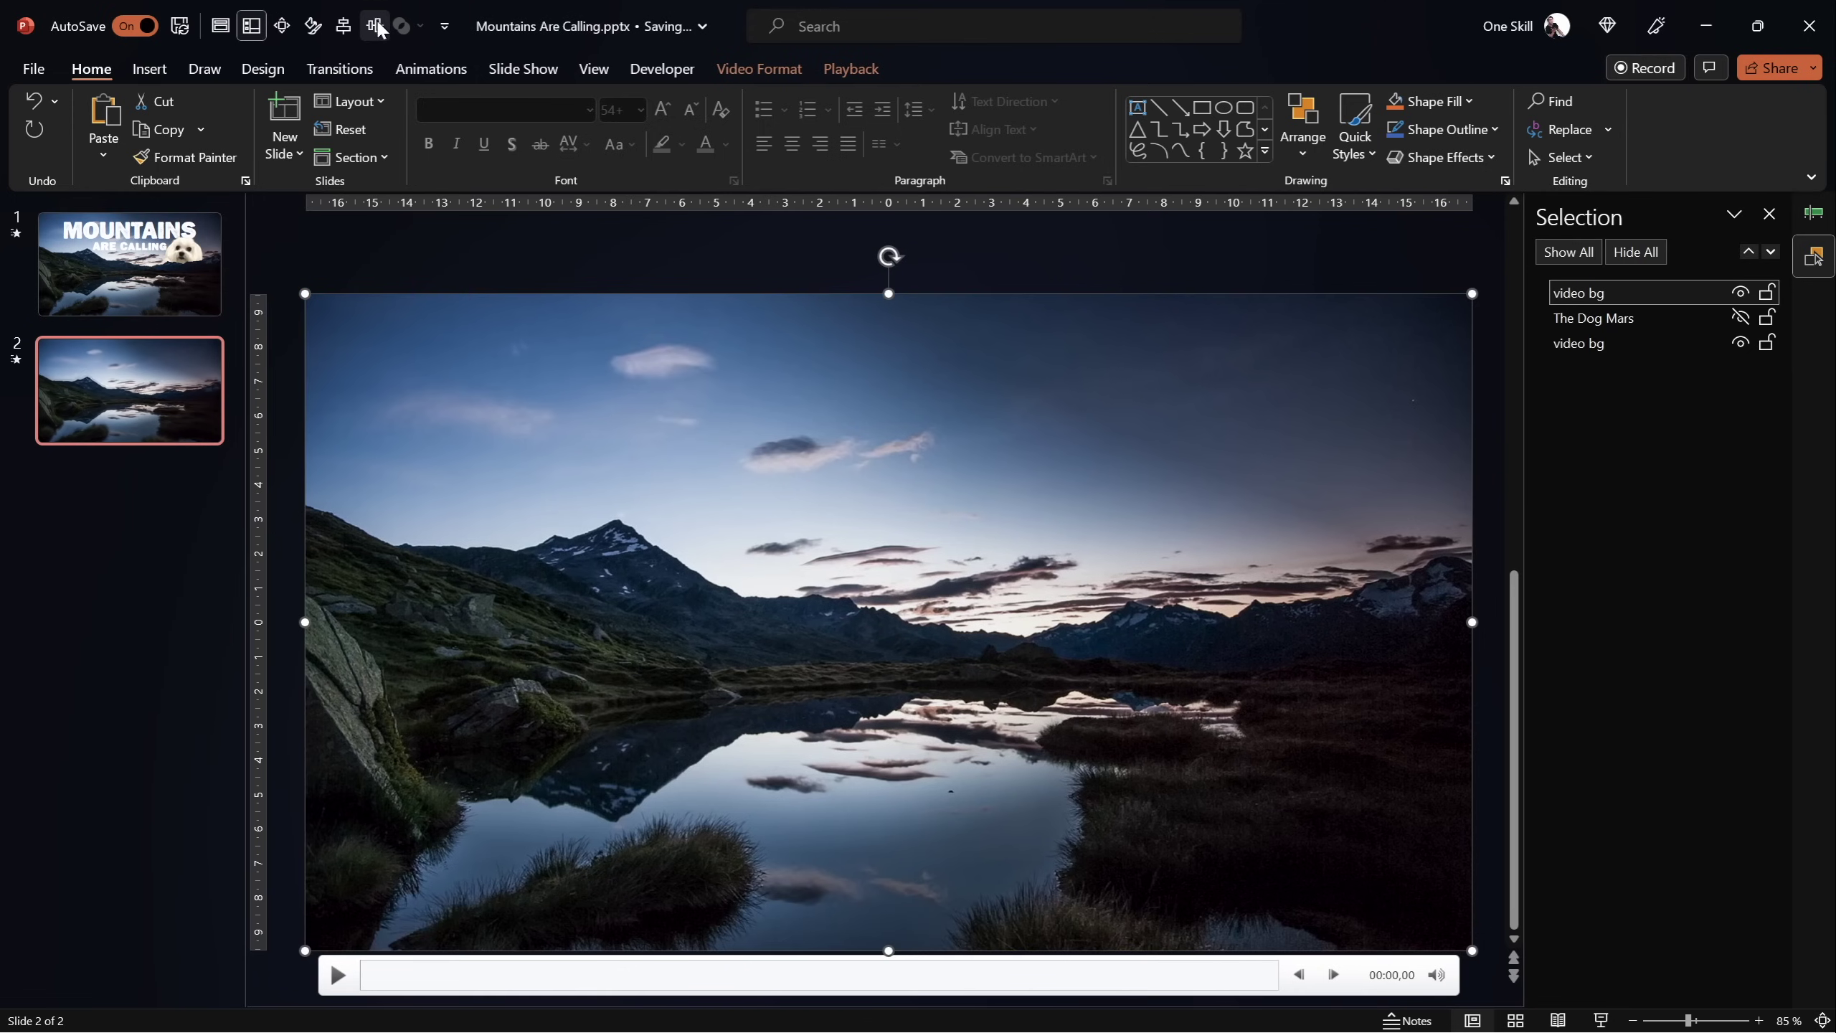
Rename the duplicate to 'video front' in the Selection Pane
left_click(1606, 294)
key("BackSpace")
key("BackSpace")
type("front")
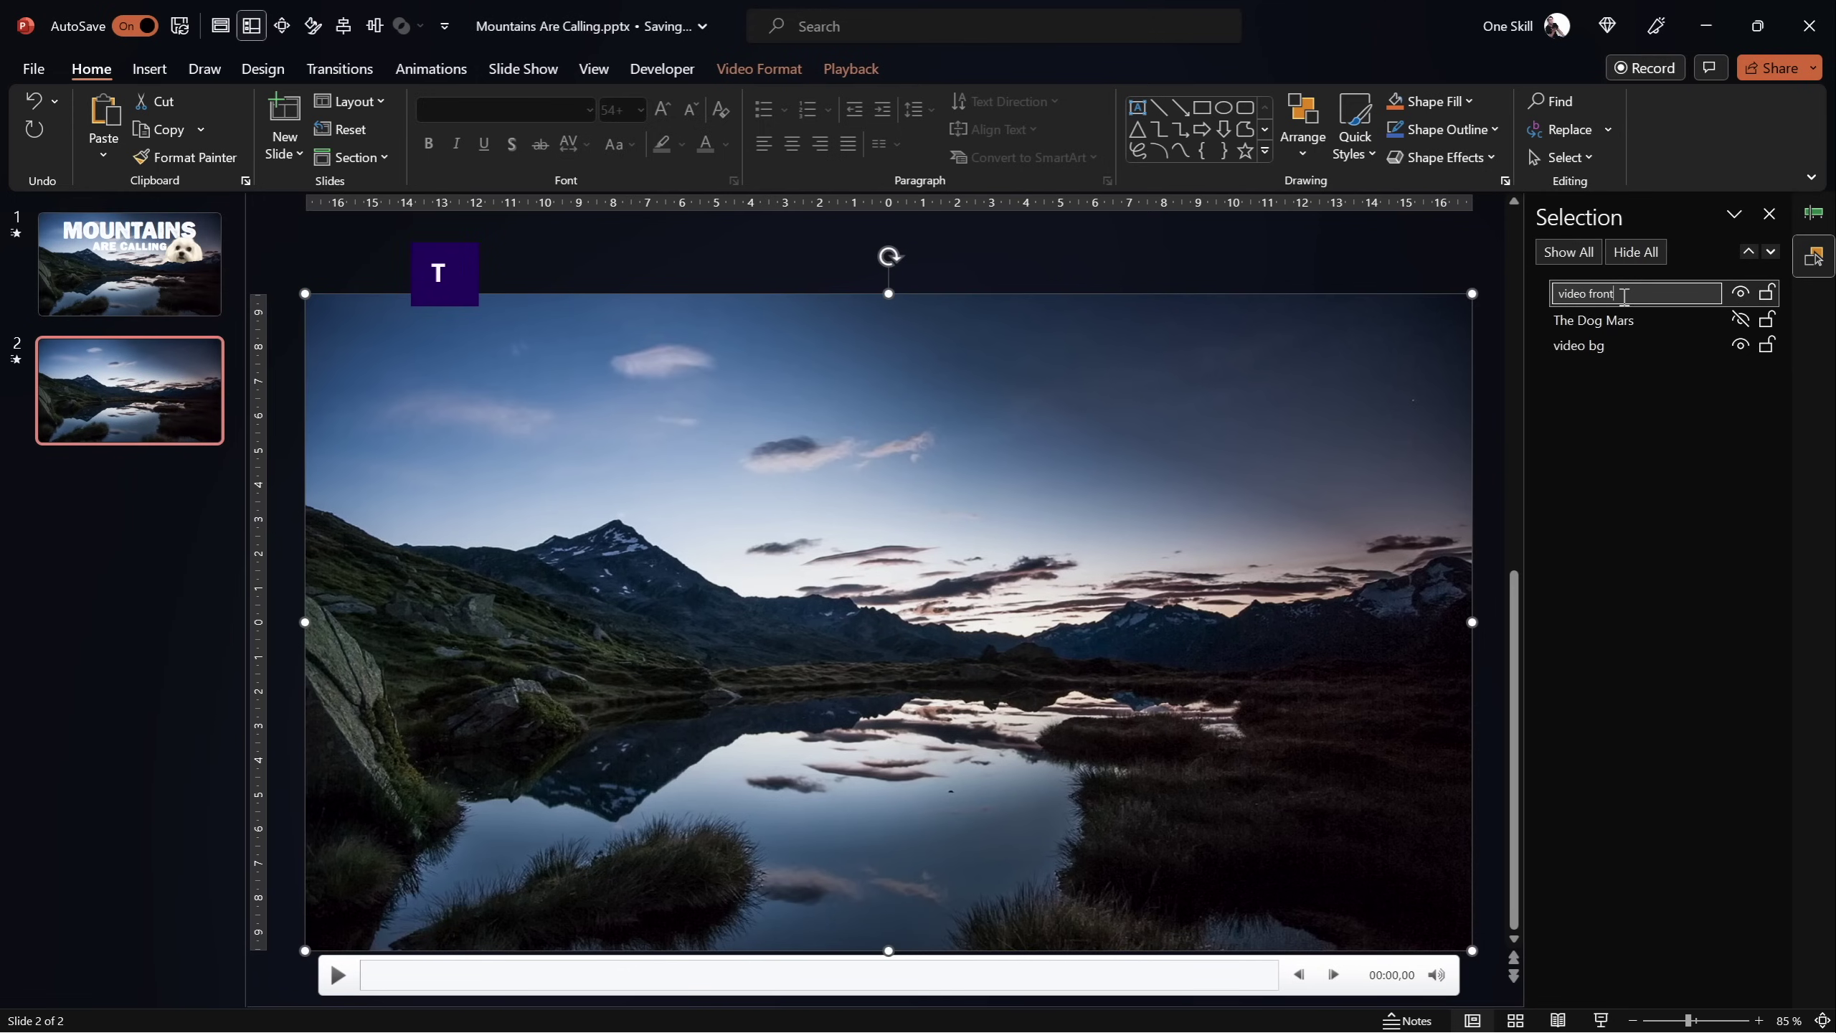
key("Return")
left_click(1388, 250)
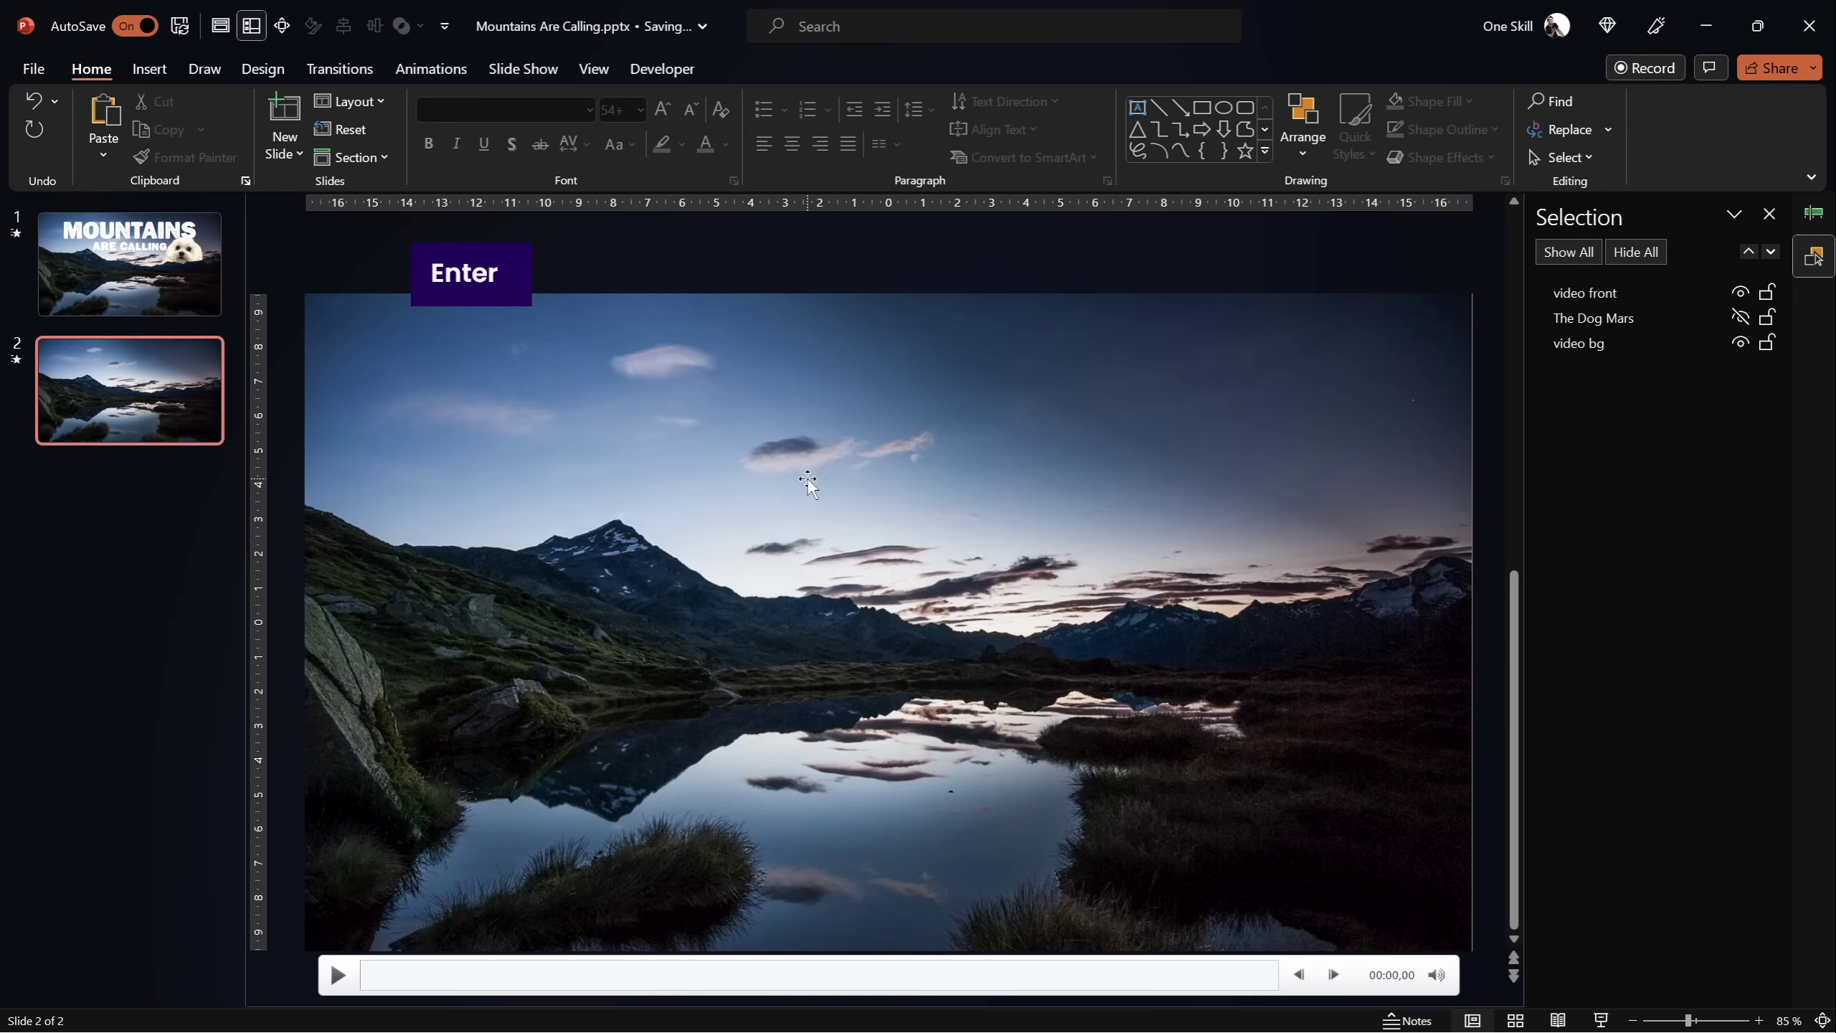
mouse_move(416, 550)
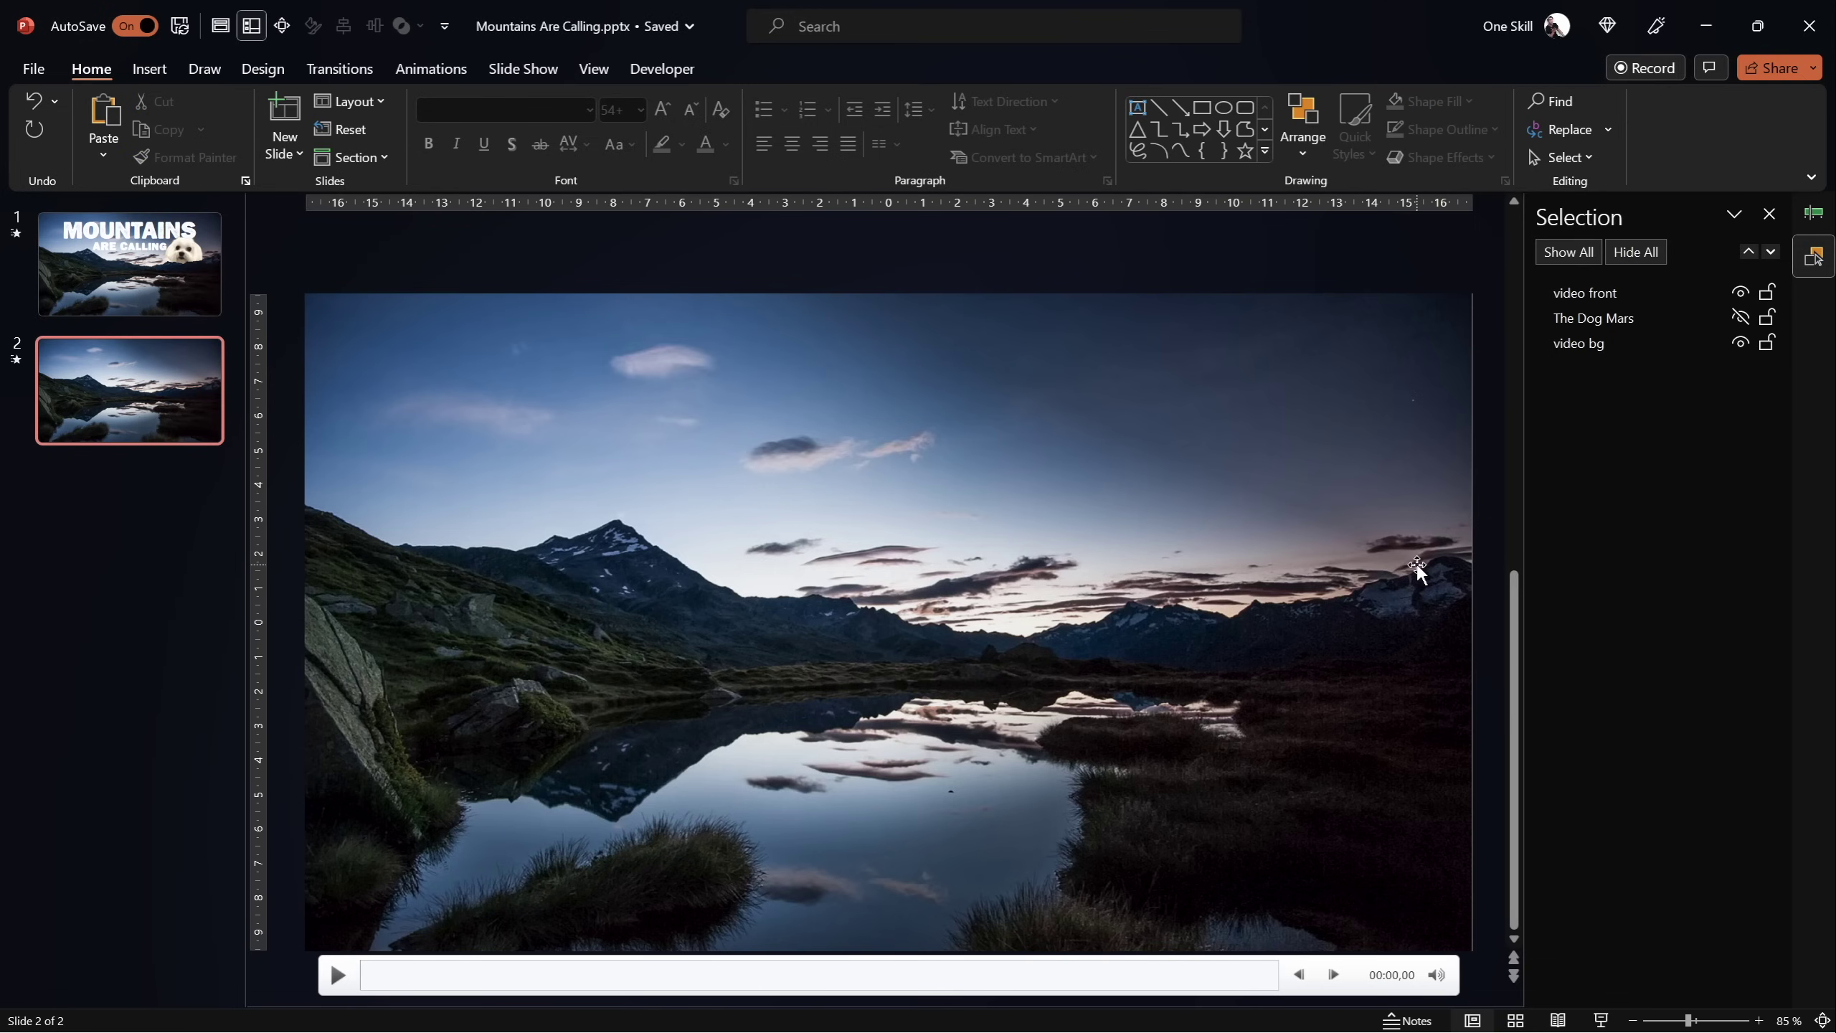
Draw a Freeform shape tracing the mountain ridge and closing above the slide's top edge
scroll(634, 456, "down", 1)
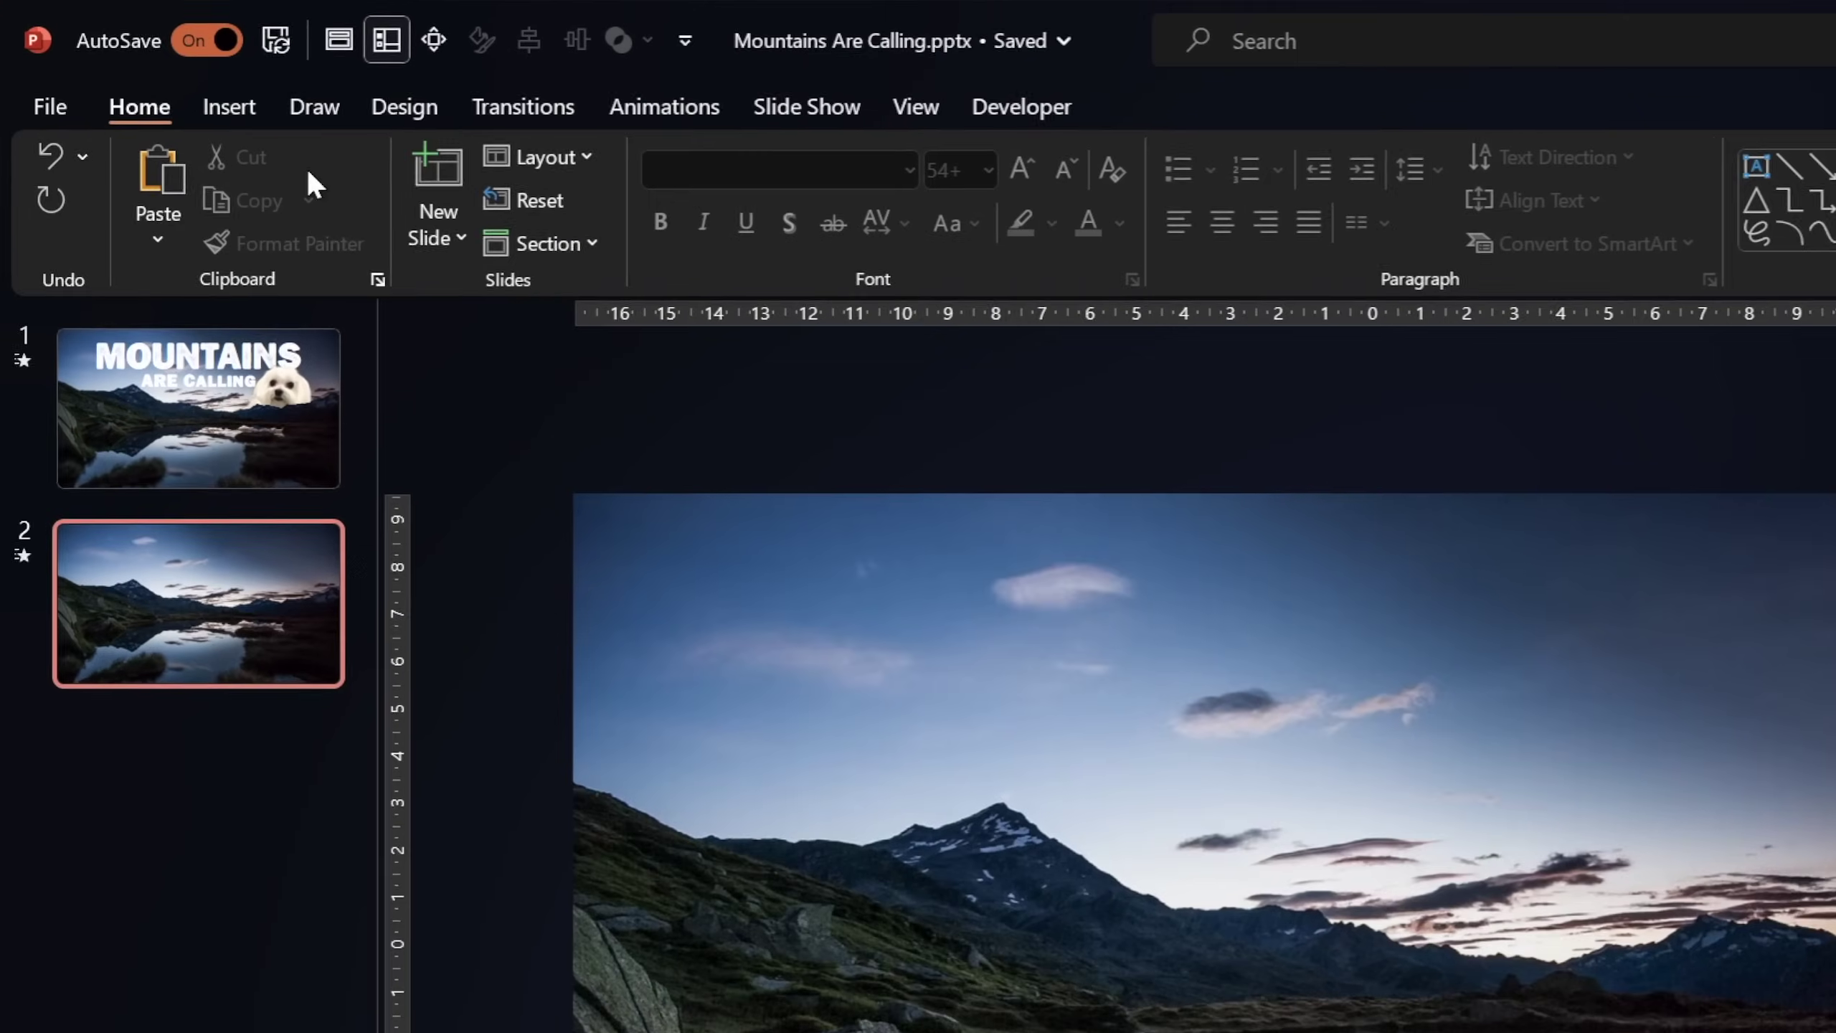
left_click(147, 70)
left_click(607, 257)
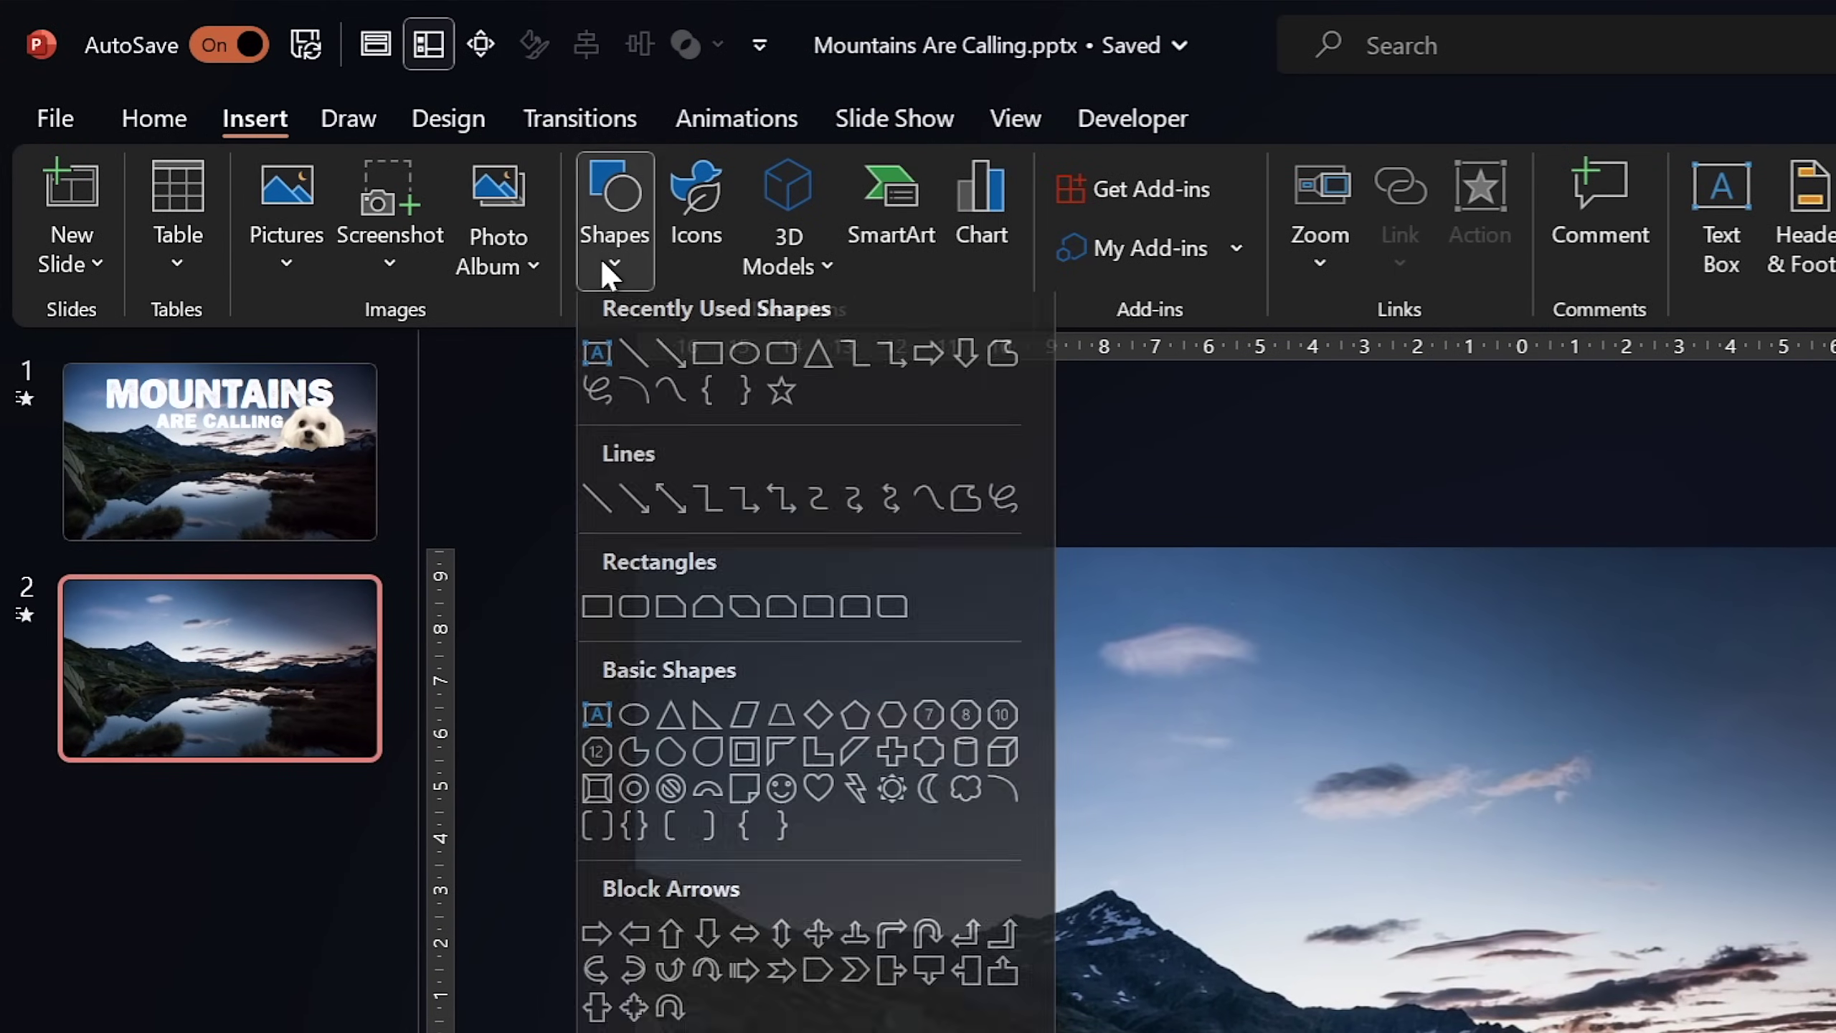
left_click(1004, 365)
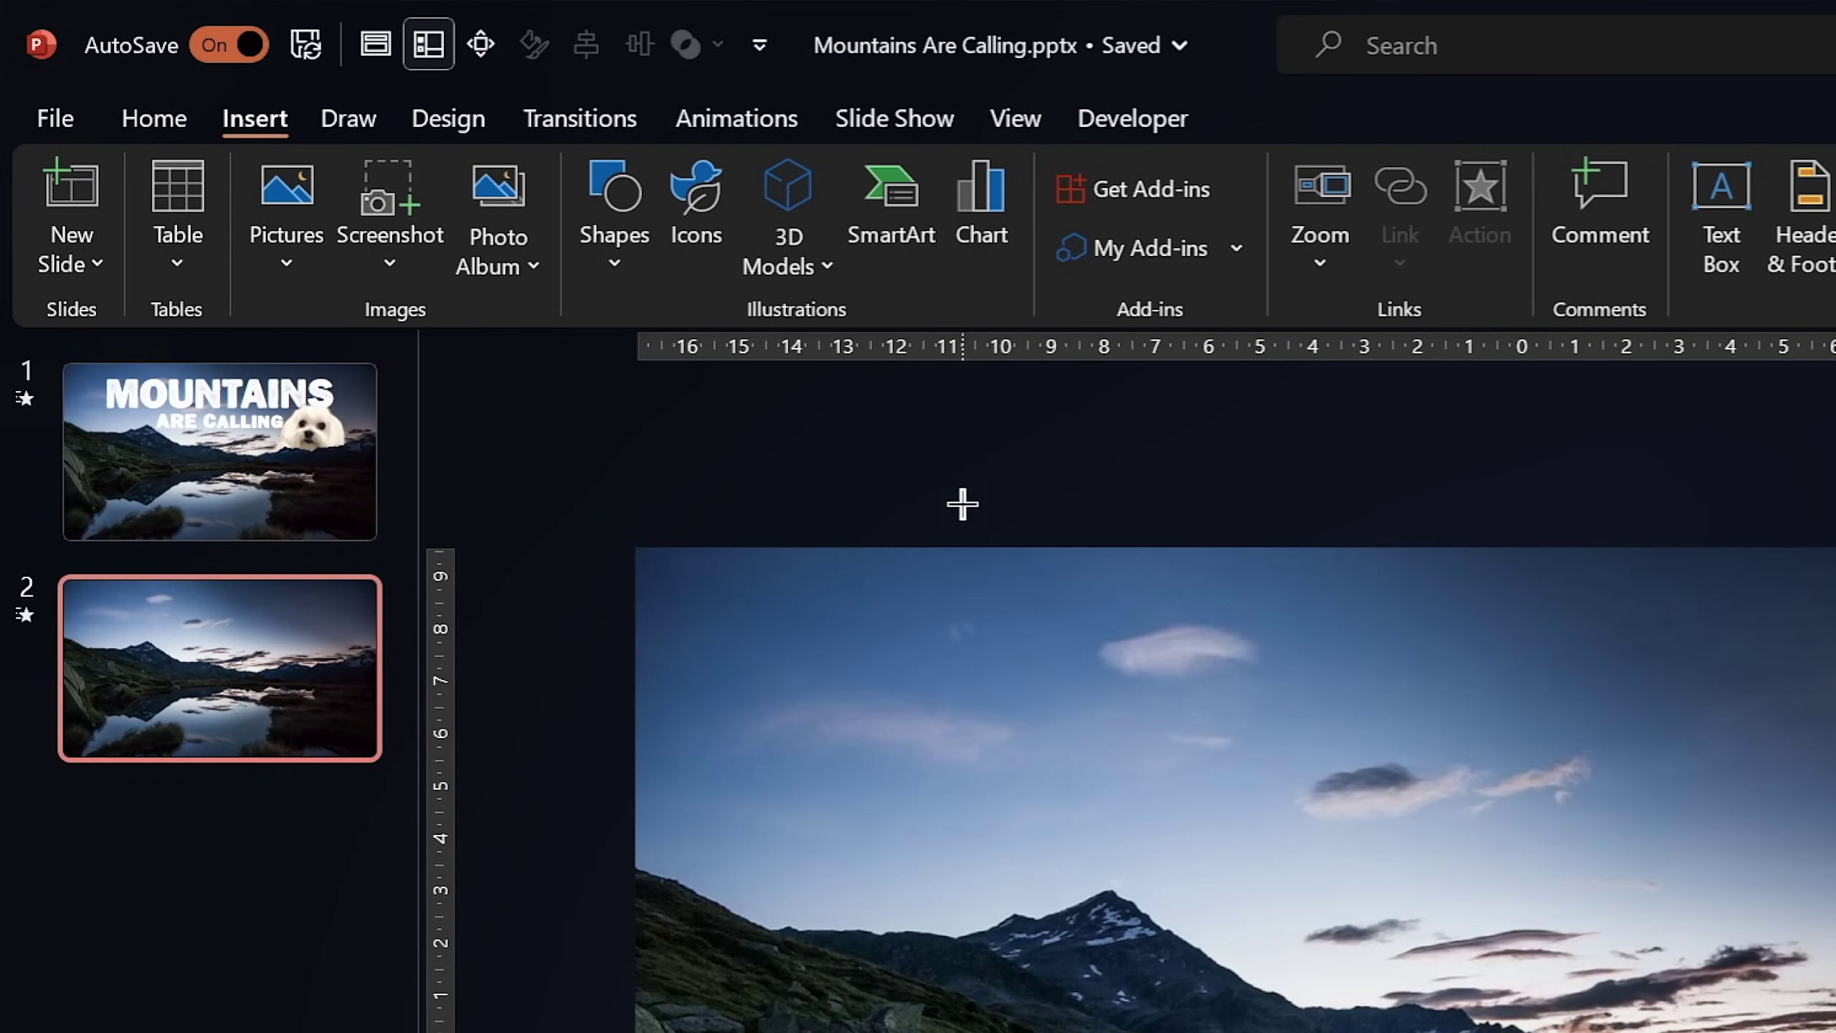
mouse_move(586, 846)
left_mouse_down()
mouse_move(773, 923)
mouse_move(1064, 899)
left_mouse_up()
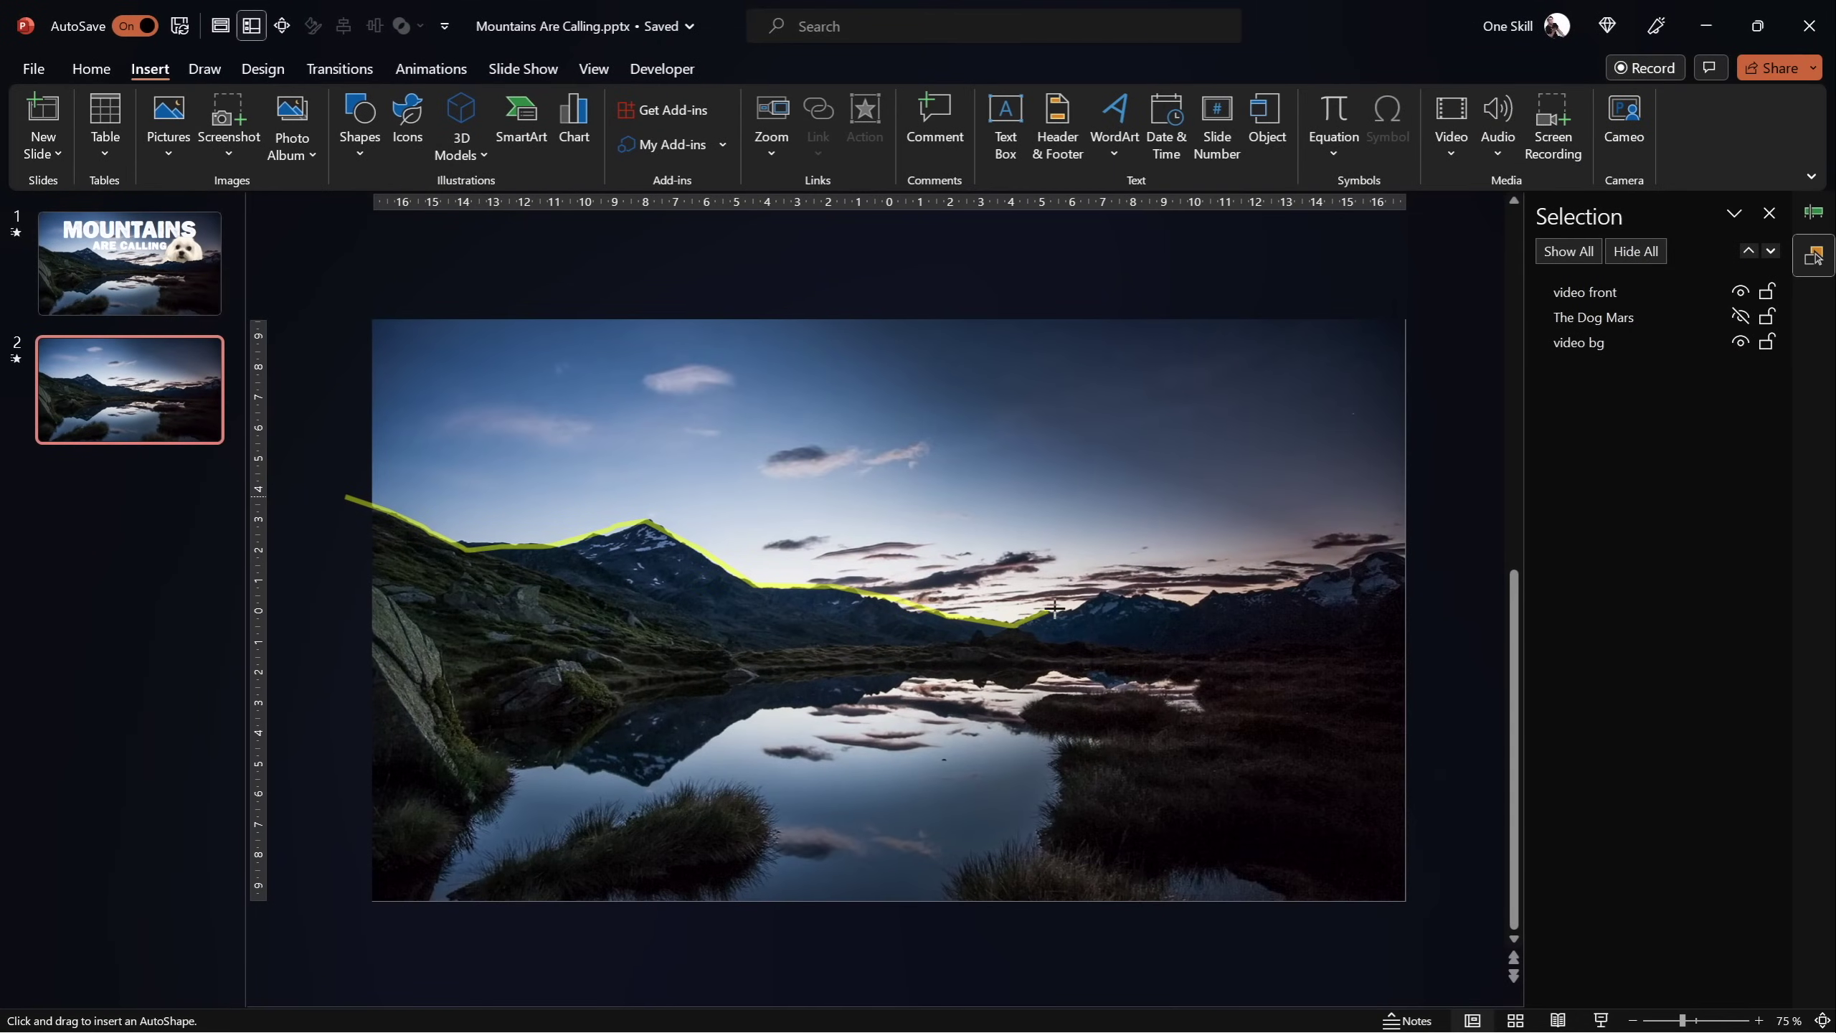
left_click_drag(1393, 561, 1419, 558)
left_click(1439, 283)
left_click(350, 277)
left_click(343, 498)
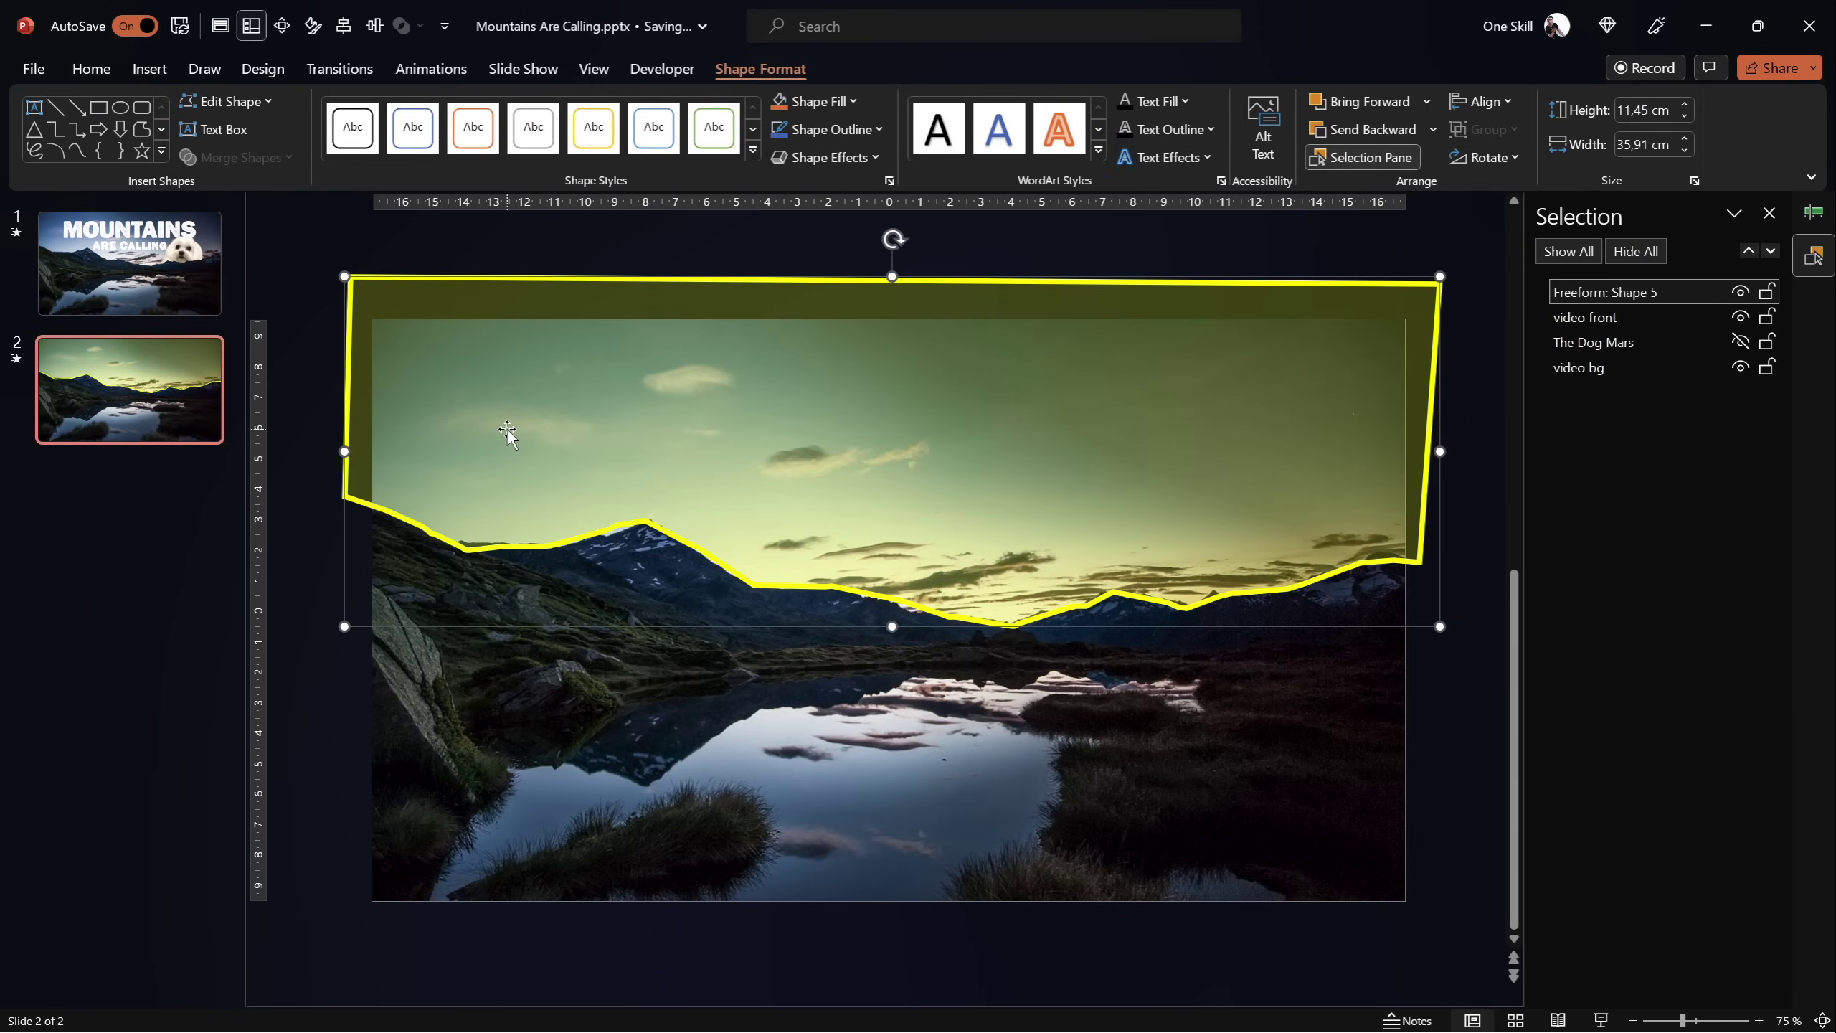
Select video front together with the ridge shape and bring up Merge Shapes
left_click(454, 738)
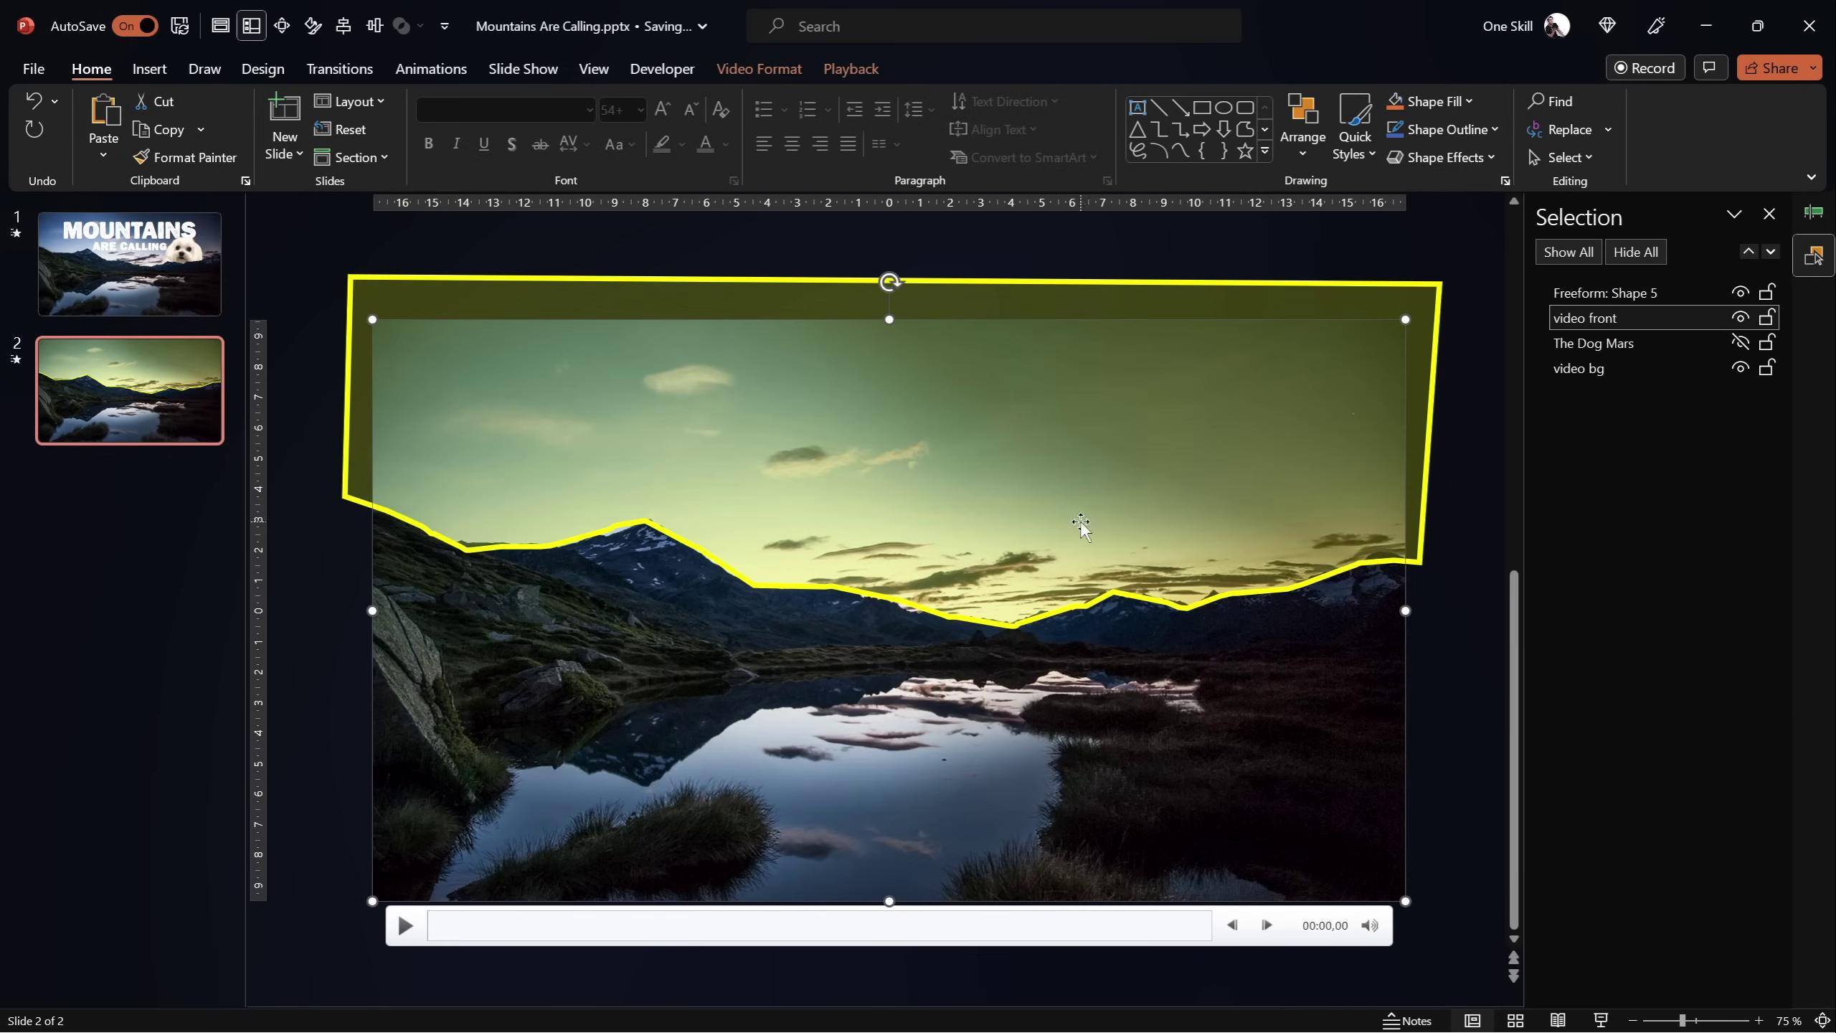
left_click(494, 397, "shift")
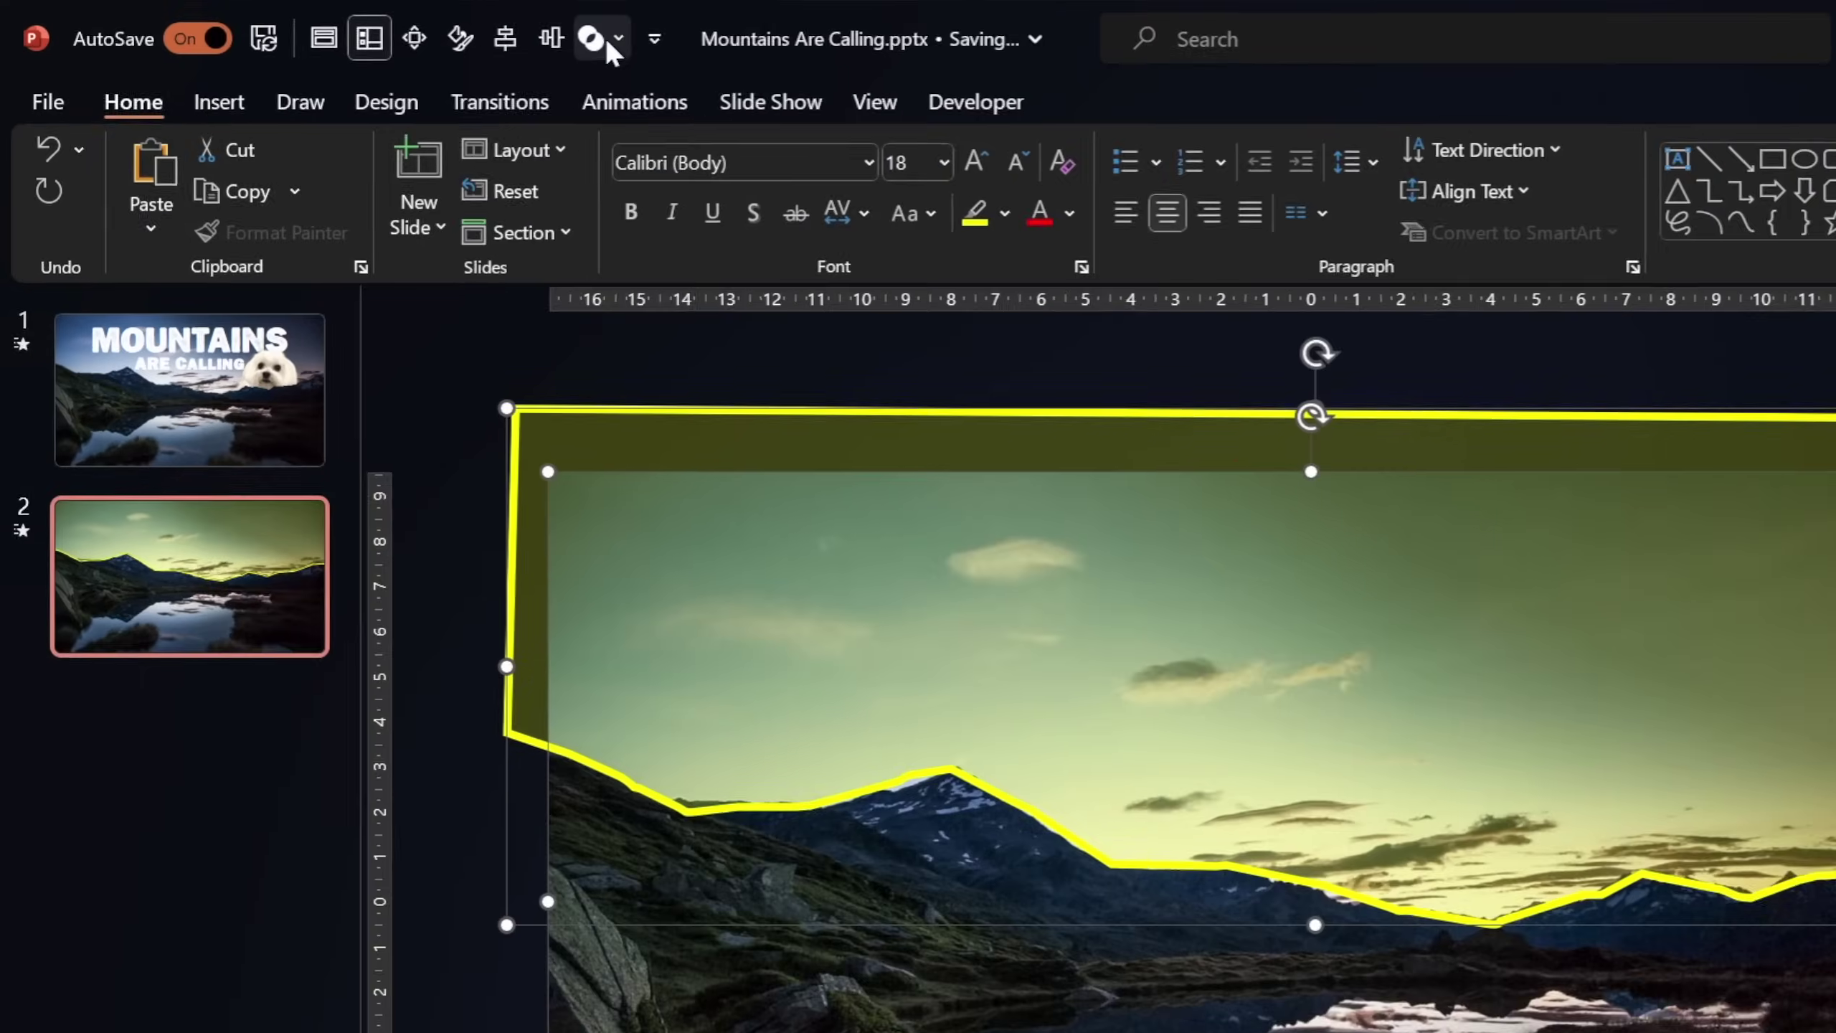
left_click(419, 26)
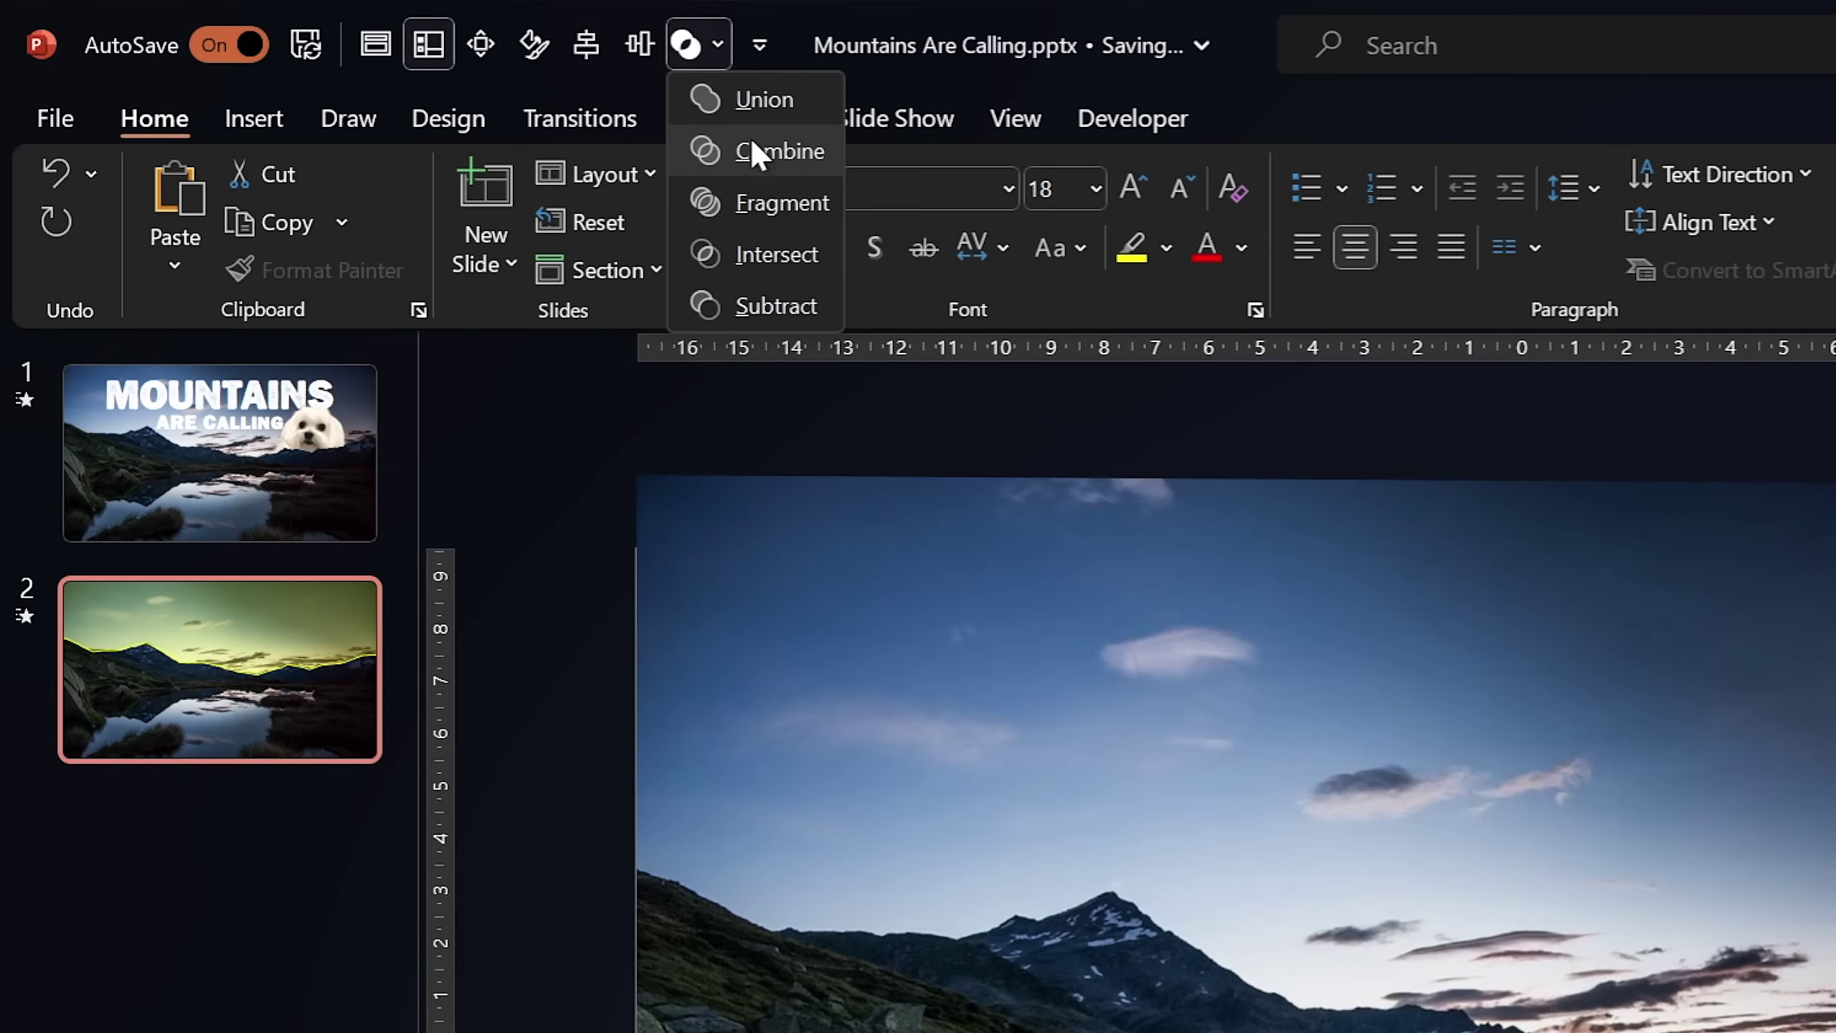
Subtract the ridge shape from video front and nudge the dog up-left behind the ridge
left_click(779, 299)
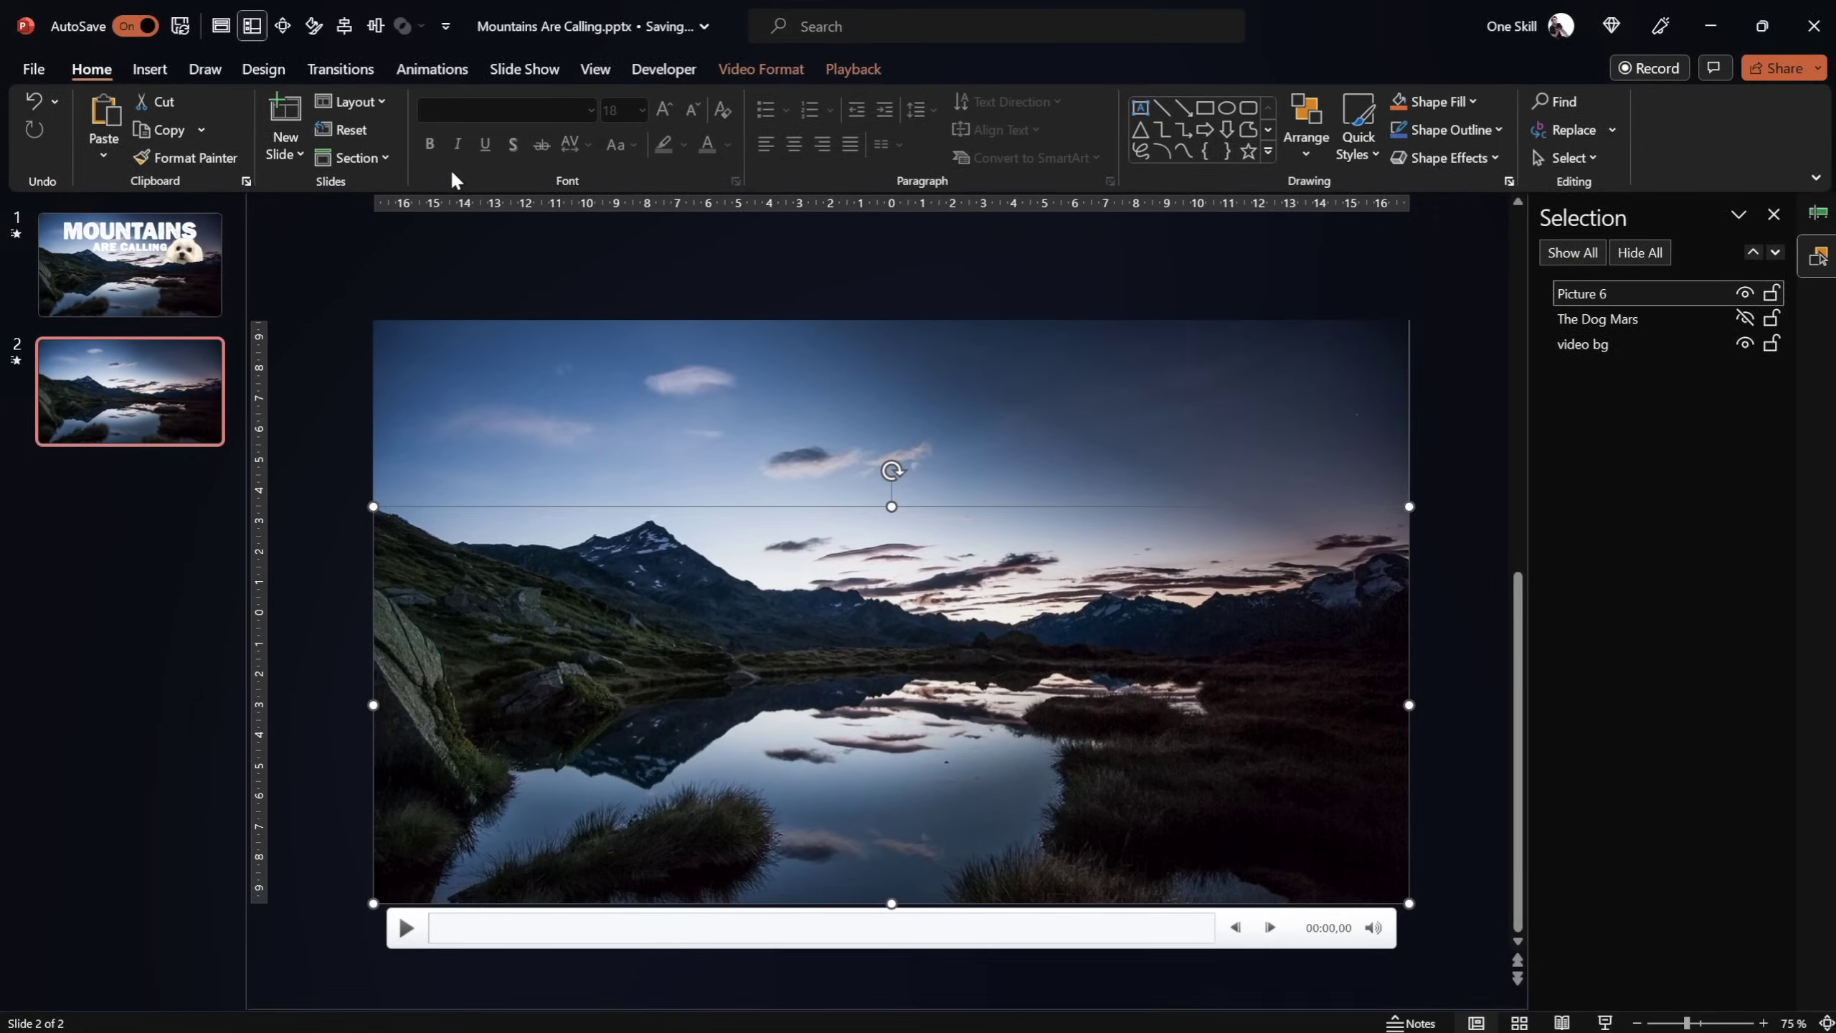
left_click(1744, 318)
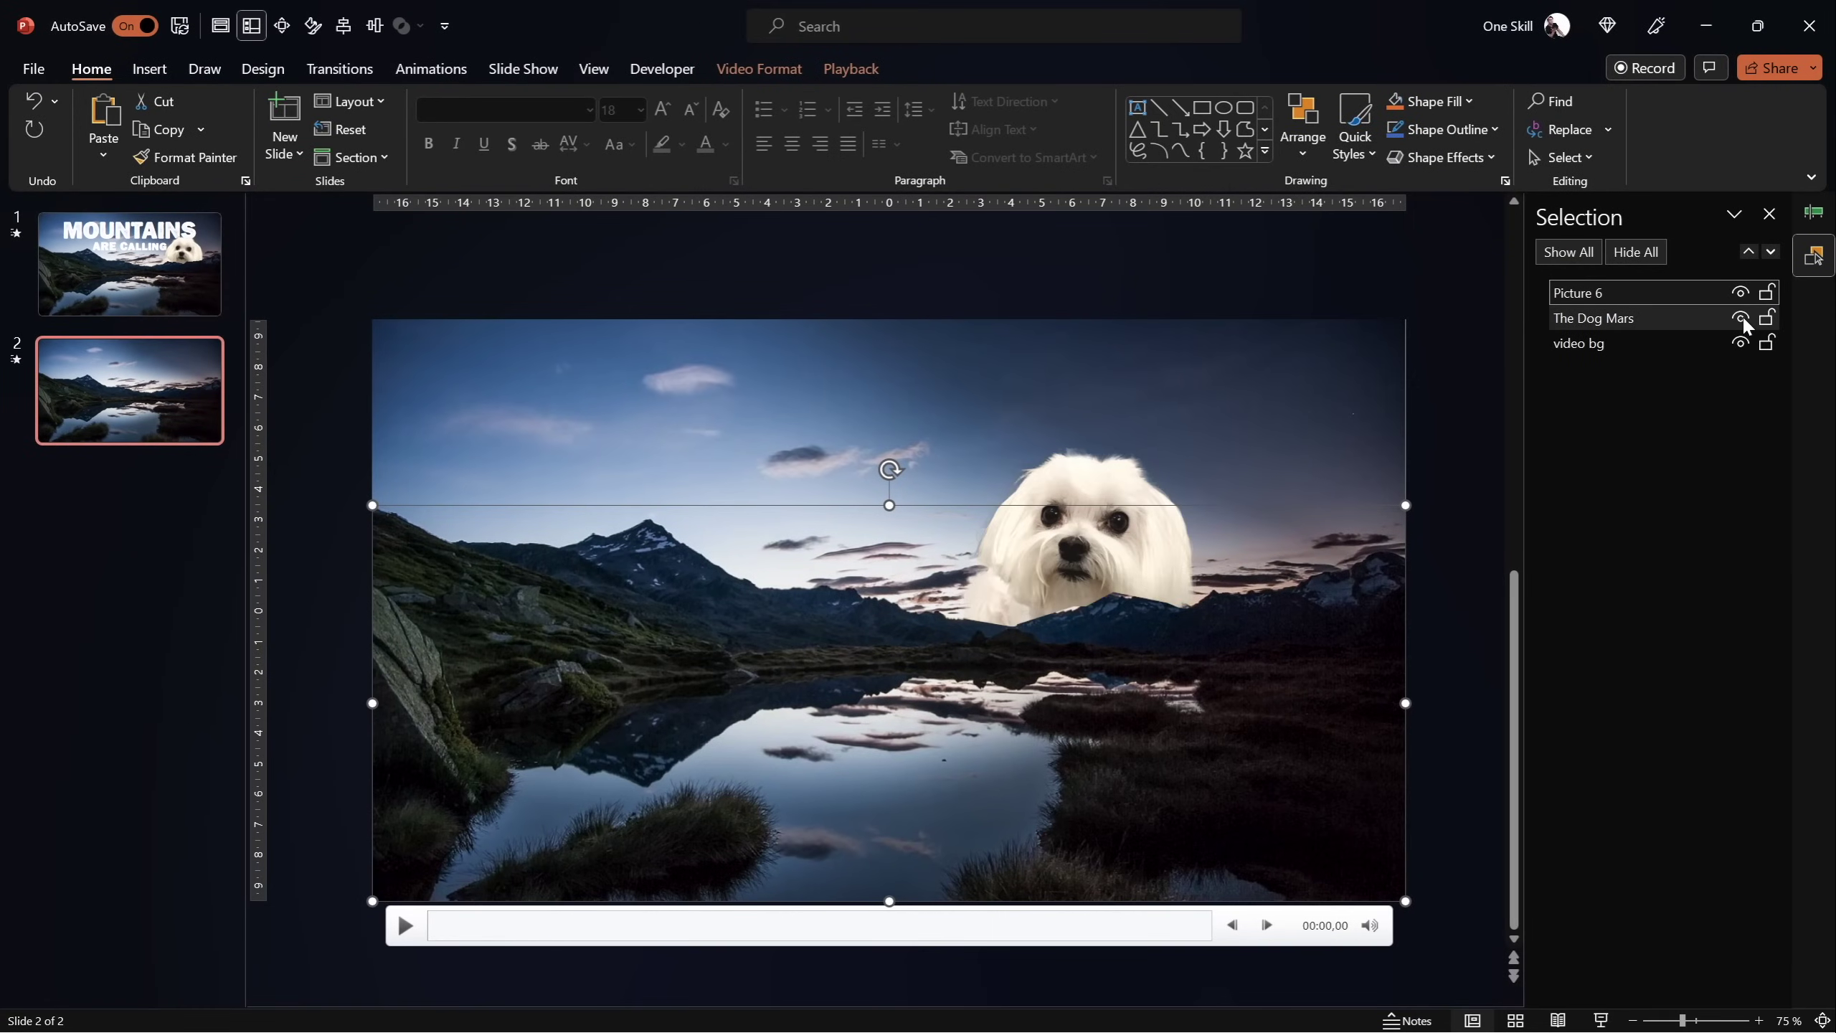
left_click(1188, 492)
left_click_drag(1110, 483, 1149, 443)
Fit the slide to the window and hide The Dog Mars again
left_click(680, 289)
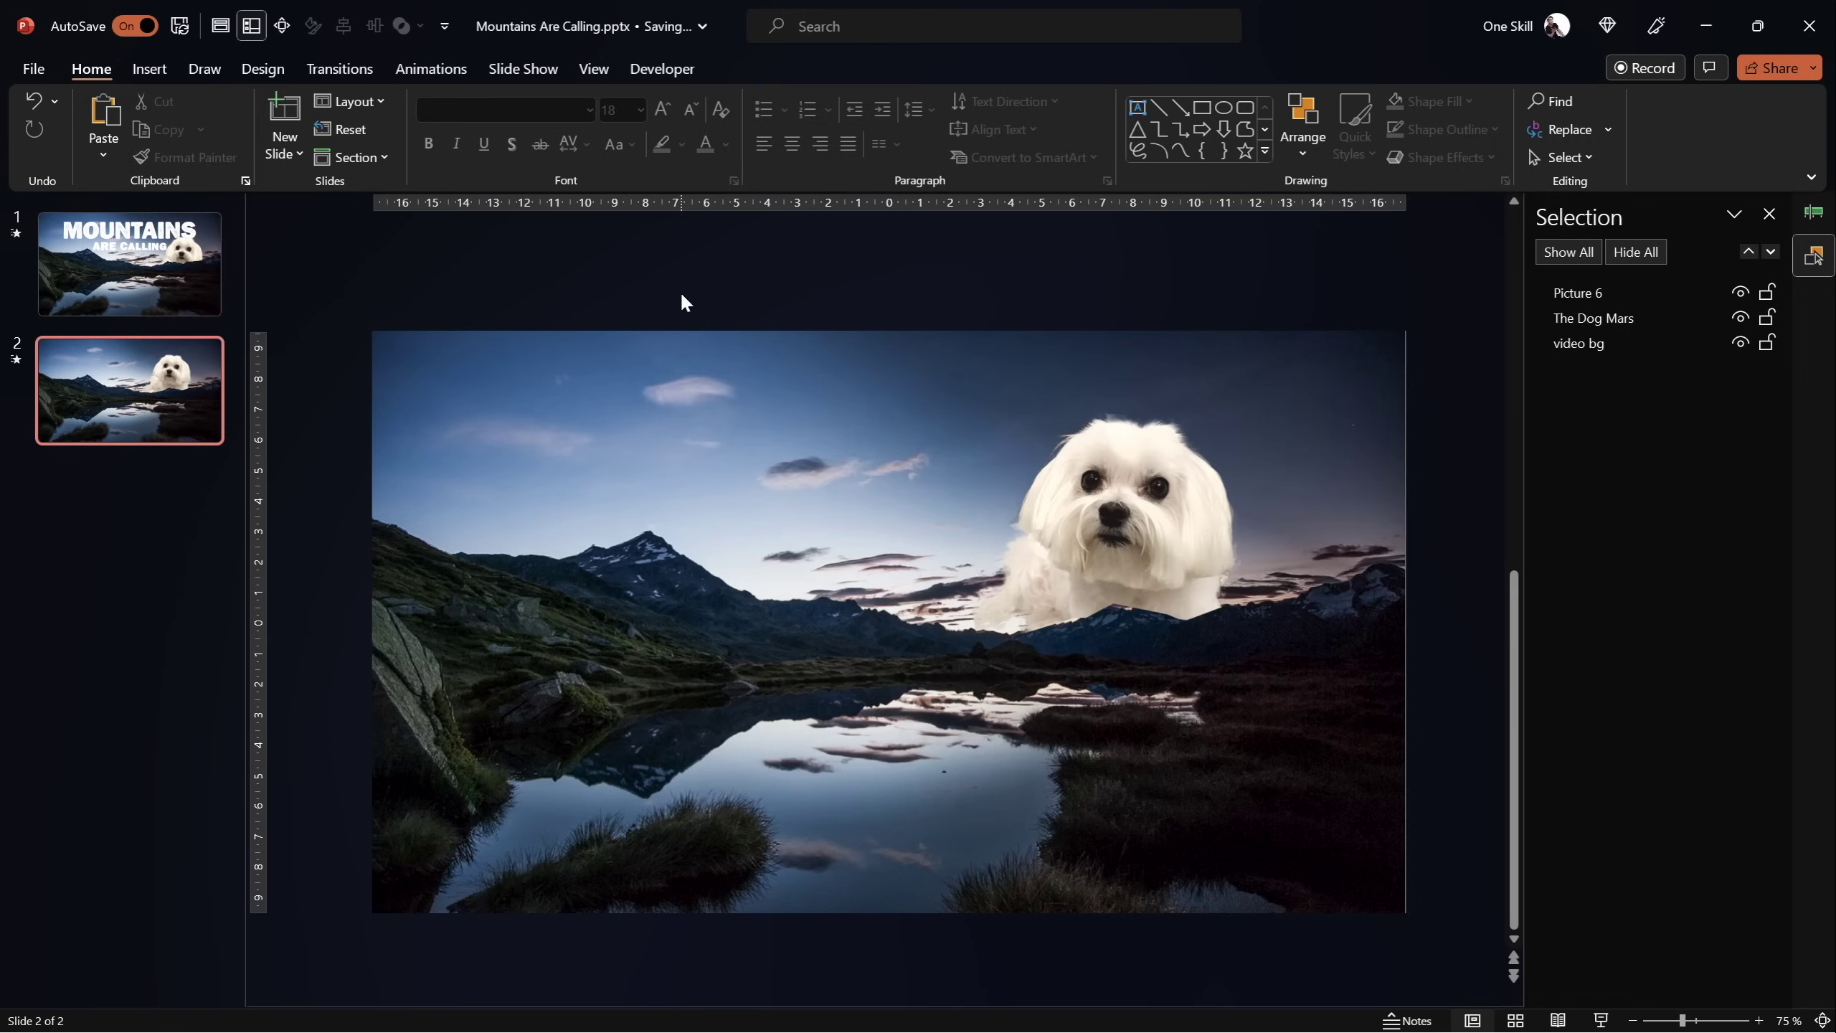
left_click(1109, 524)
scroll(1081, 616, "down", 2, "ctrl")
scroll(1096, 647, "up", 8, "ctrl")
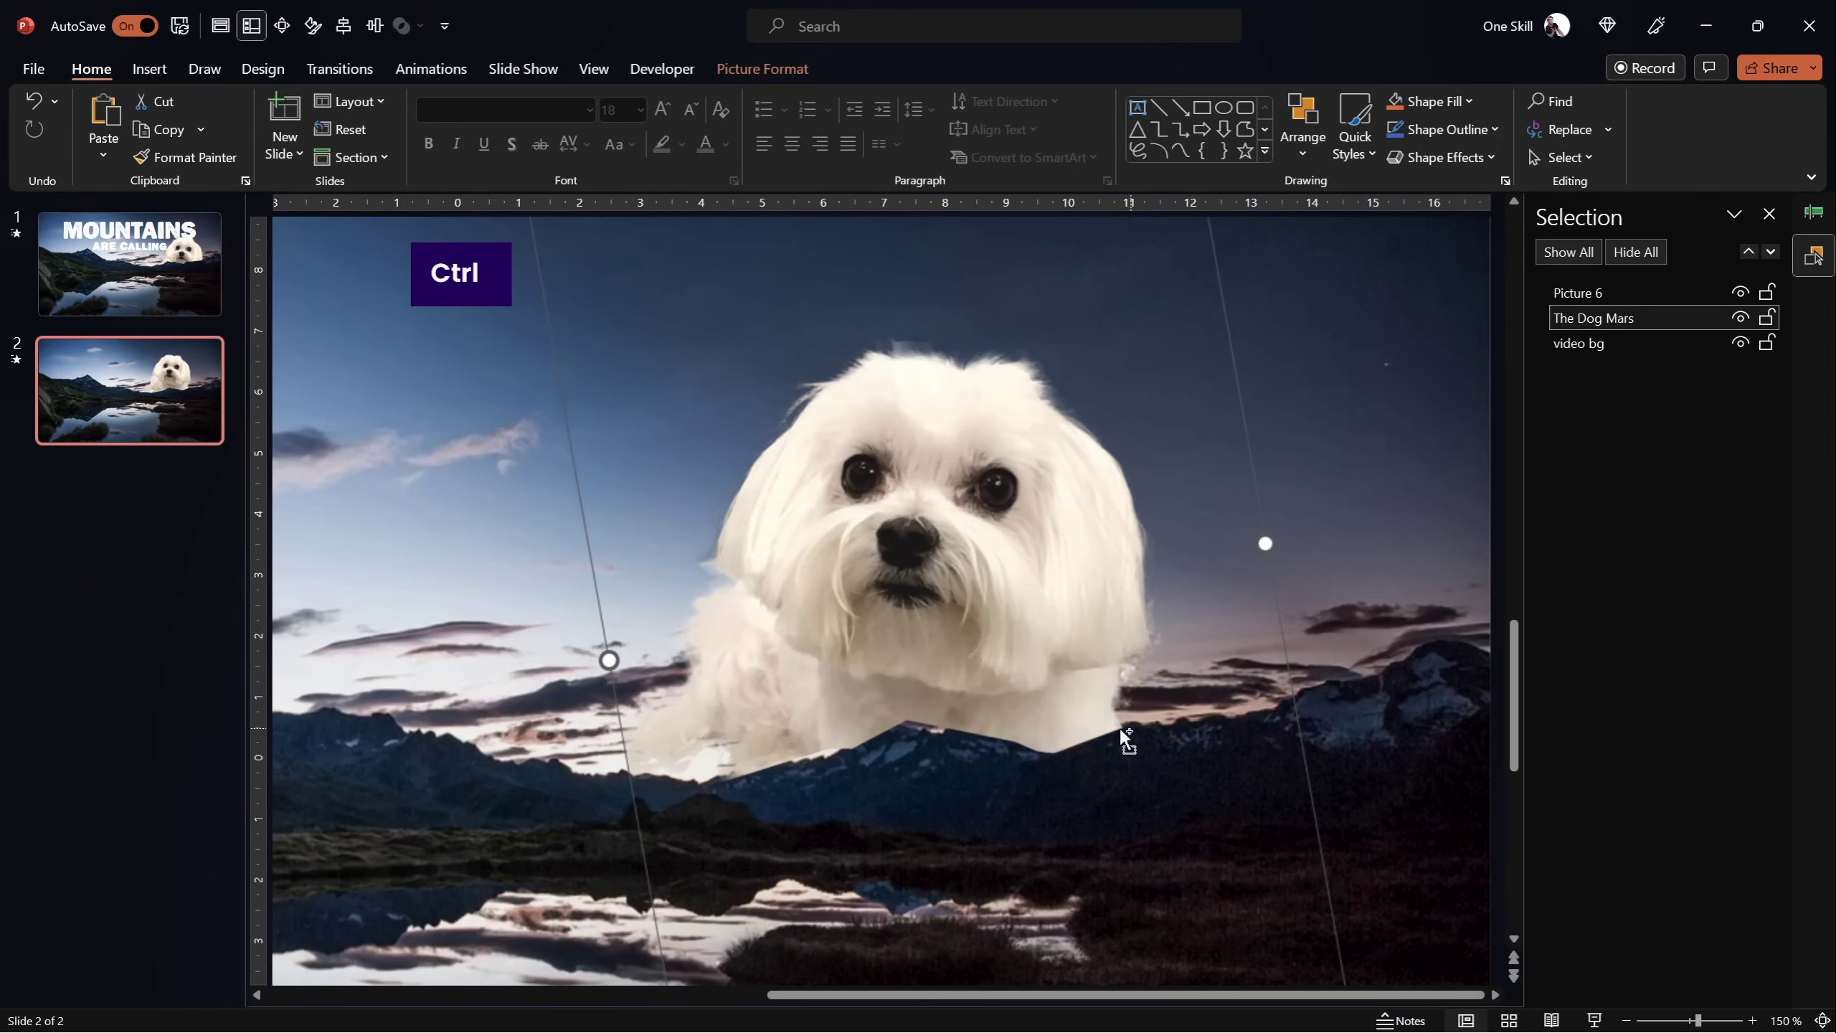
scroll(1118, 726, "up", 10, "ctrl")
scroll(953, 744, "down", 5, "ctrl")
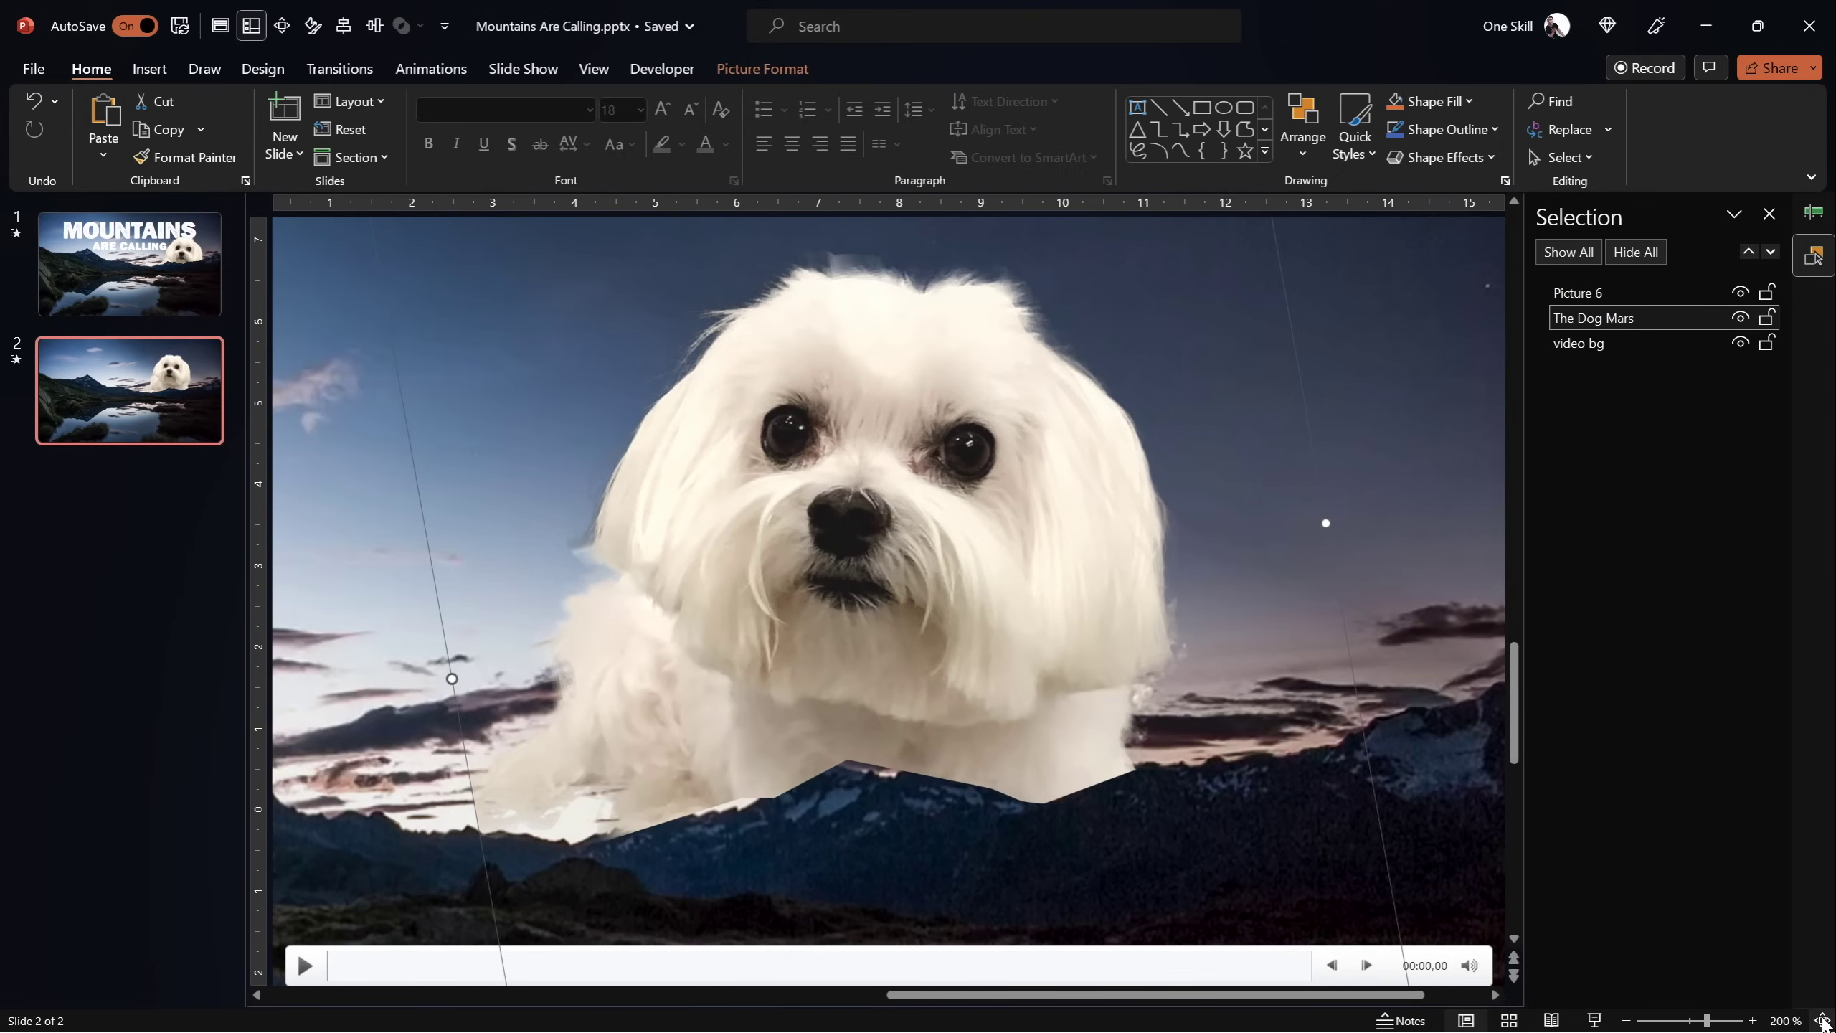
left_click(1823, 1021)
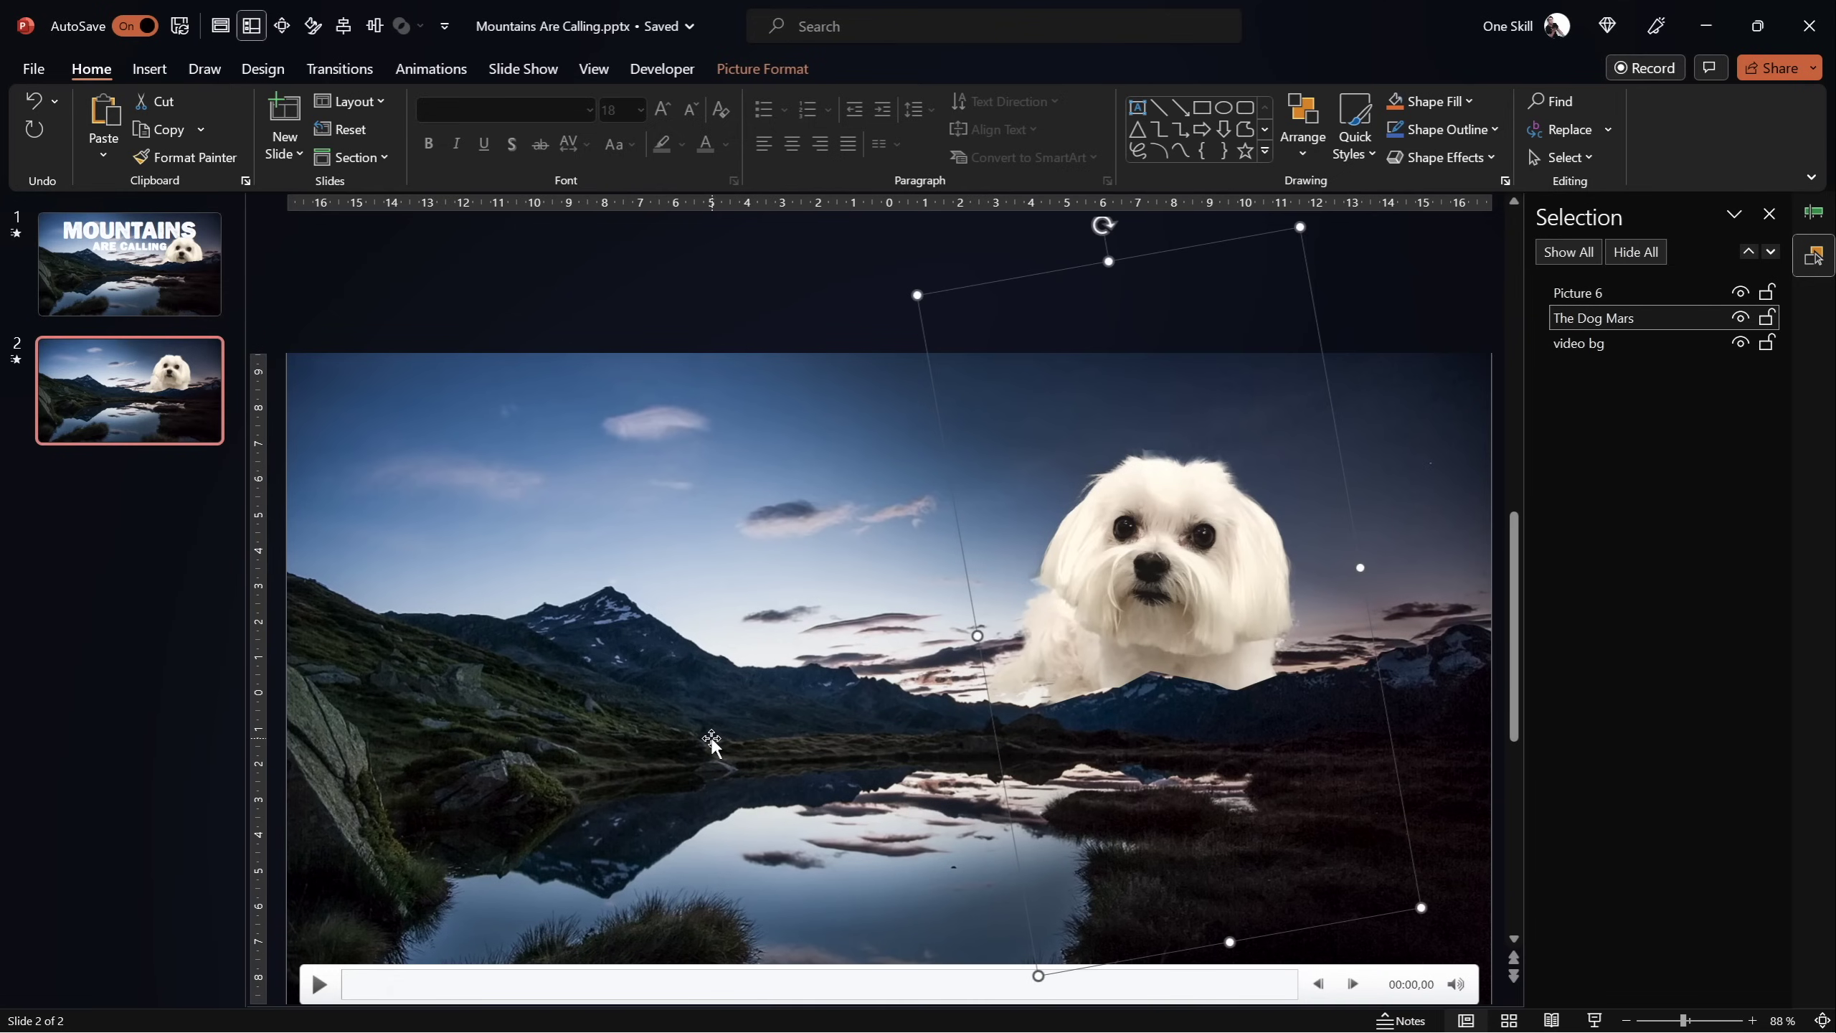
left_click(1739, 318)
Delete Picture 6 and add a duplicate of video bg aligned center and middle
left_click(1287, 732)
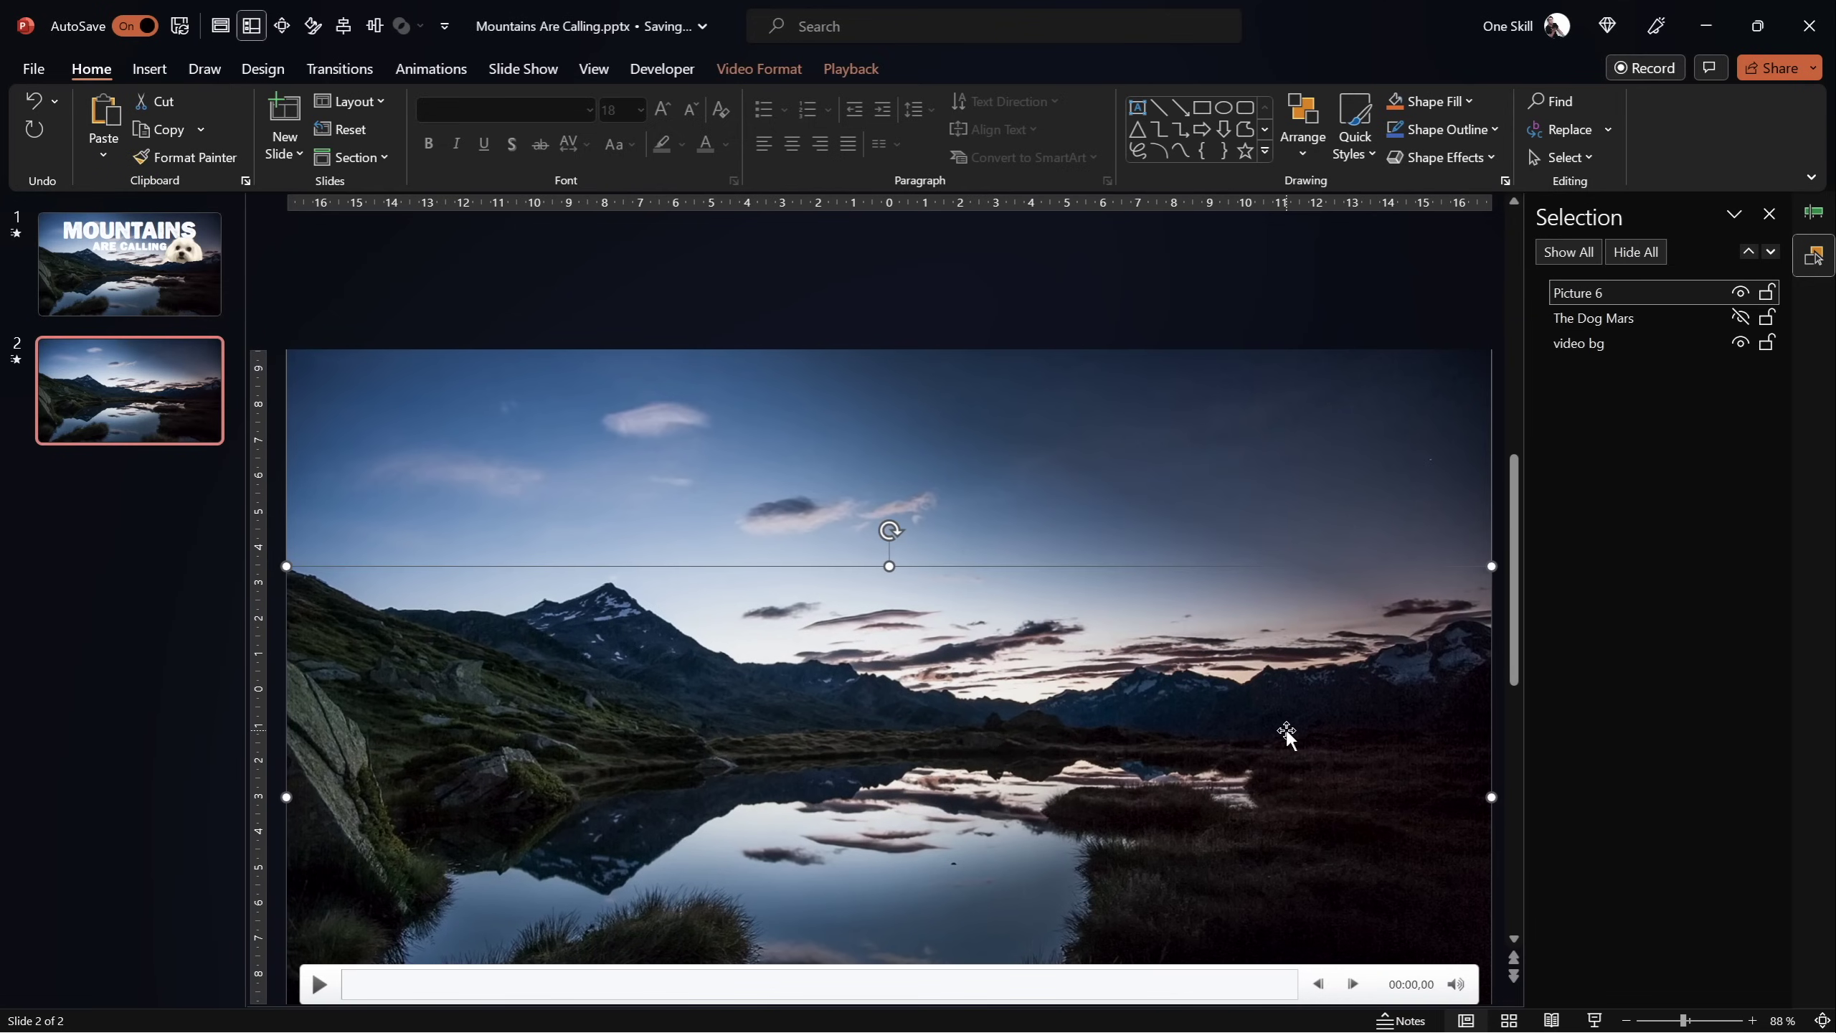
key("Delete")
left_click(1246, 738)
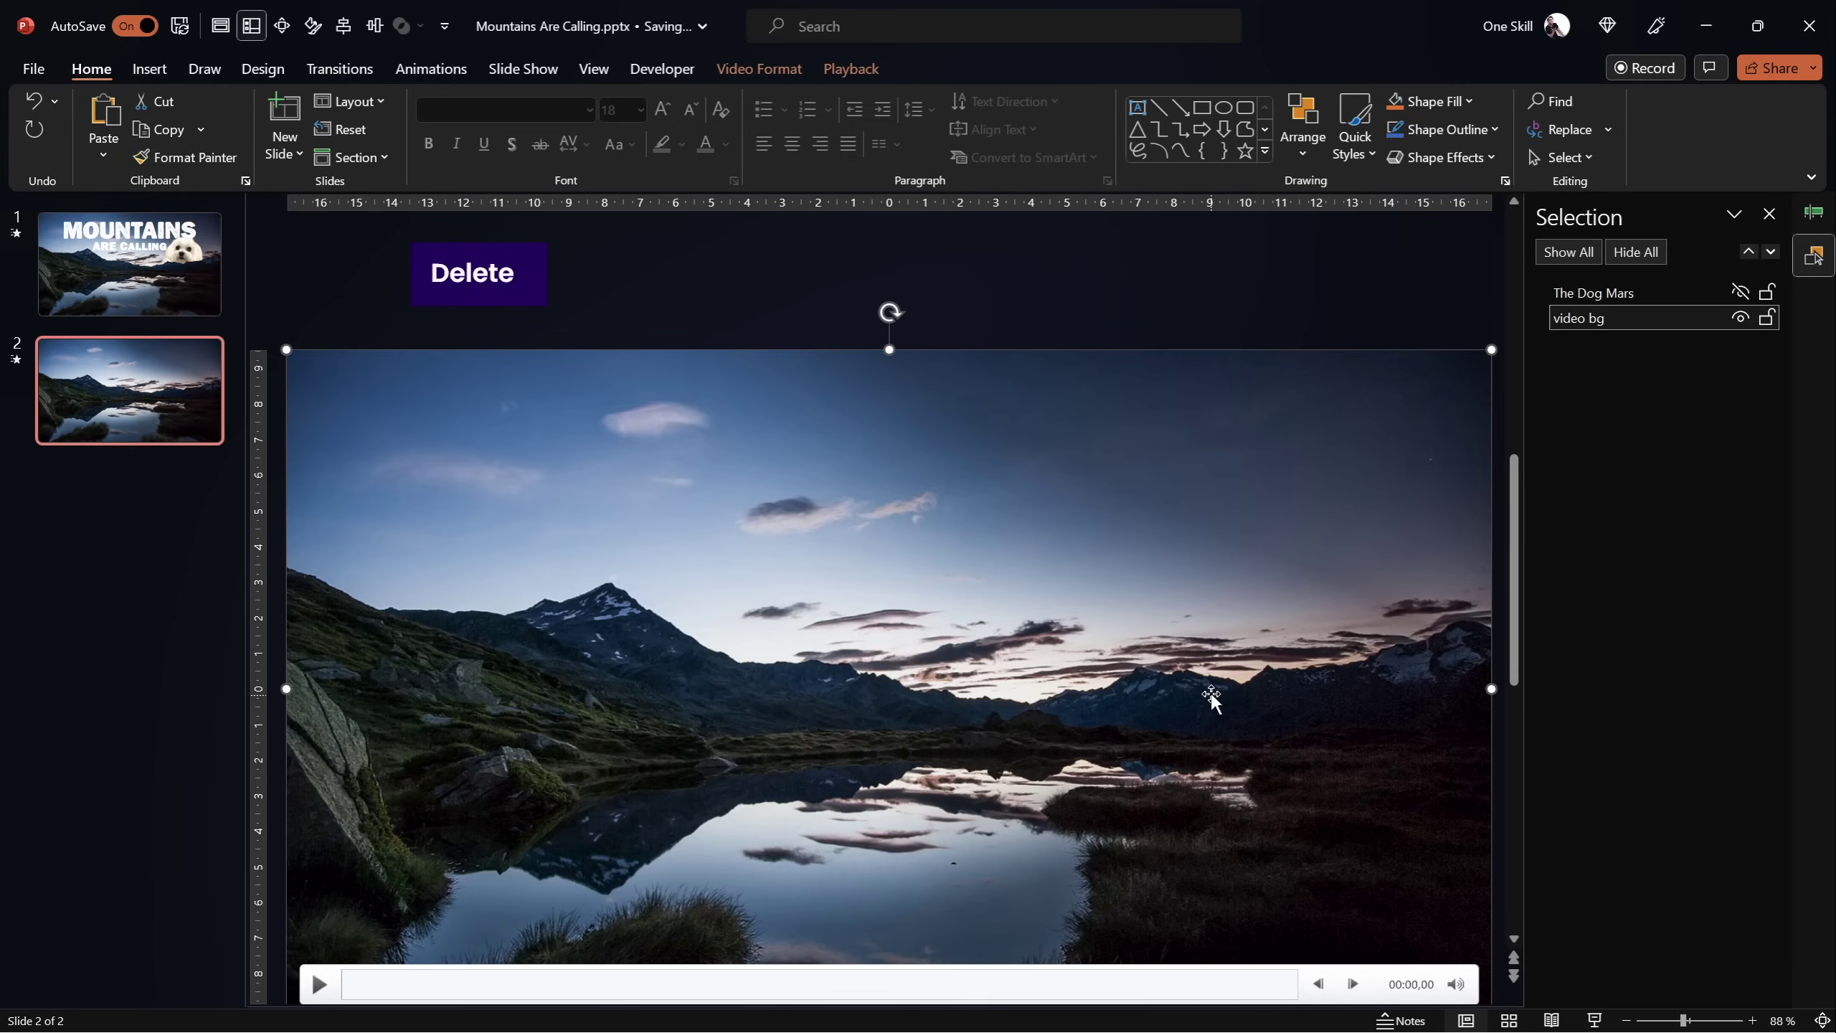
scroll(1197, 697, "down", 3)
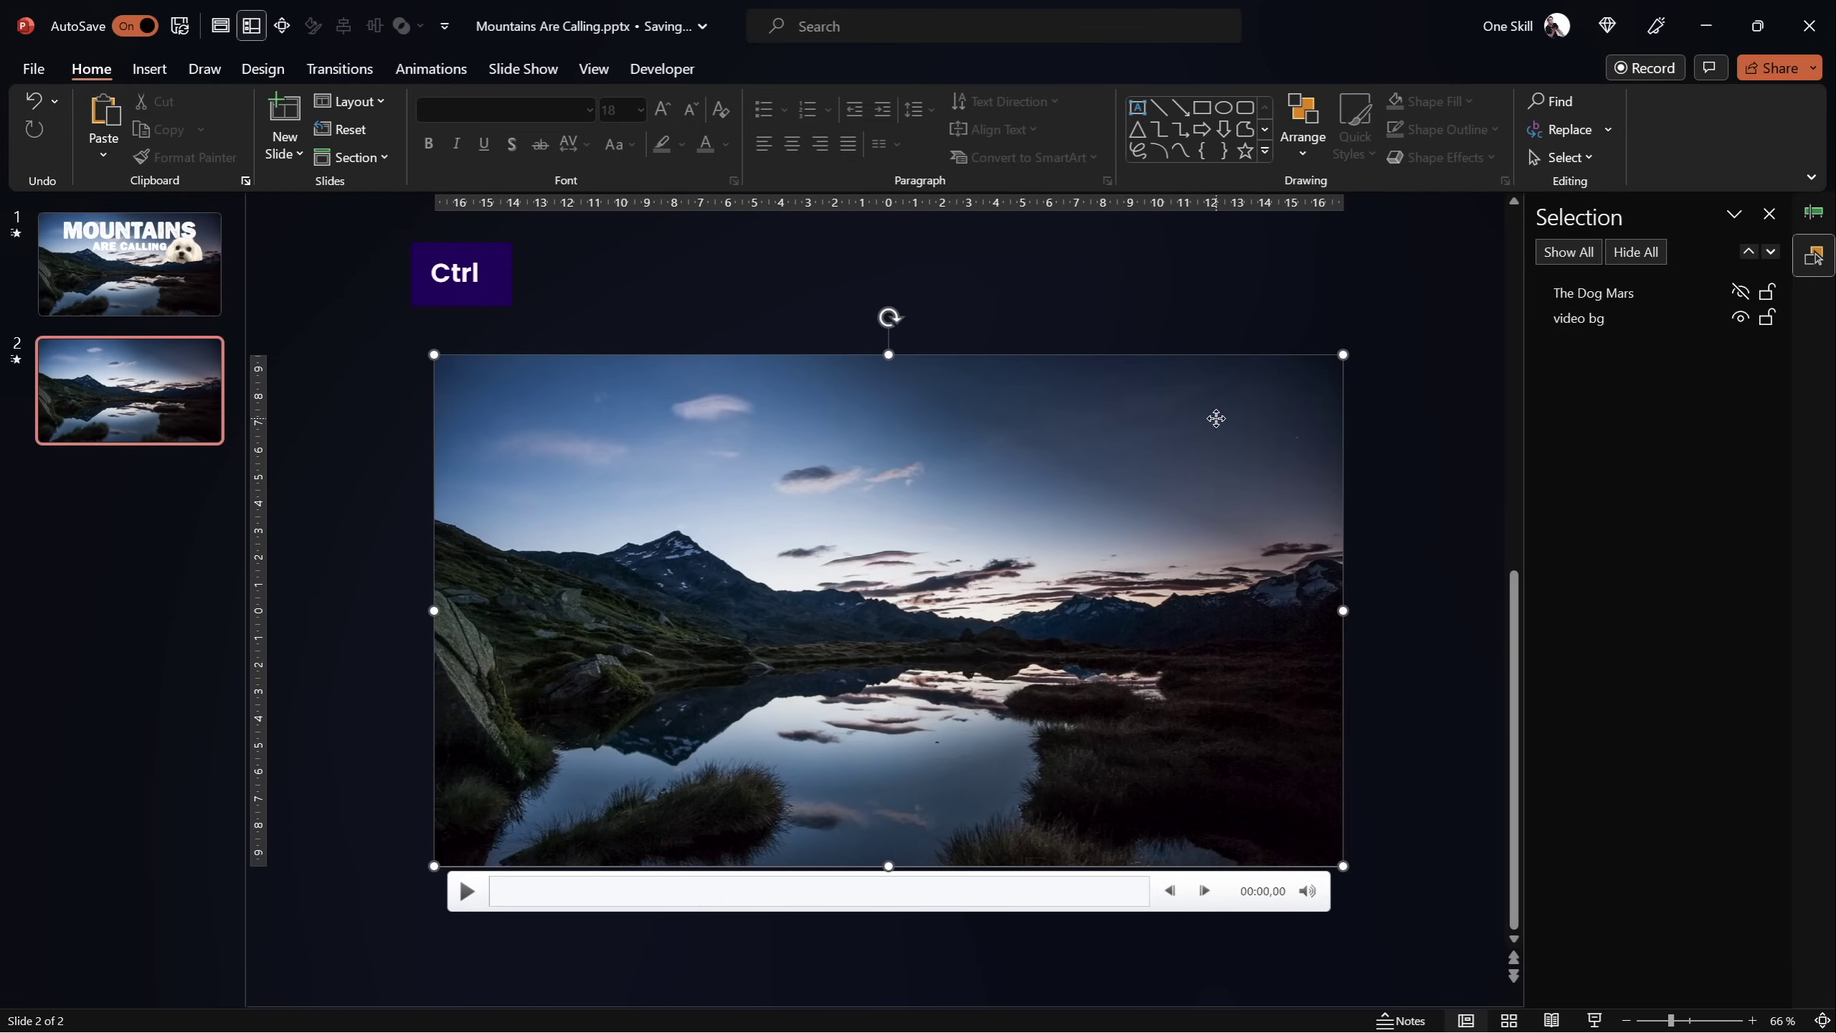
key("ctrl+d")
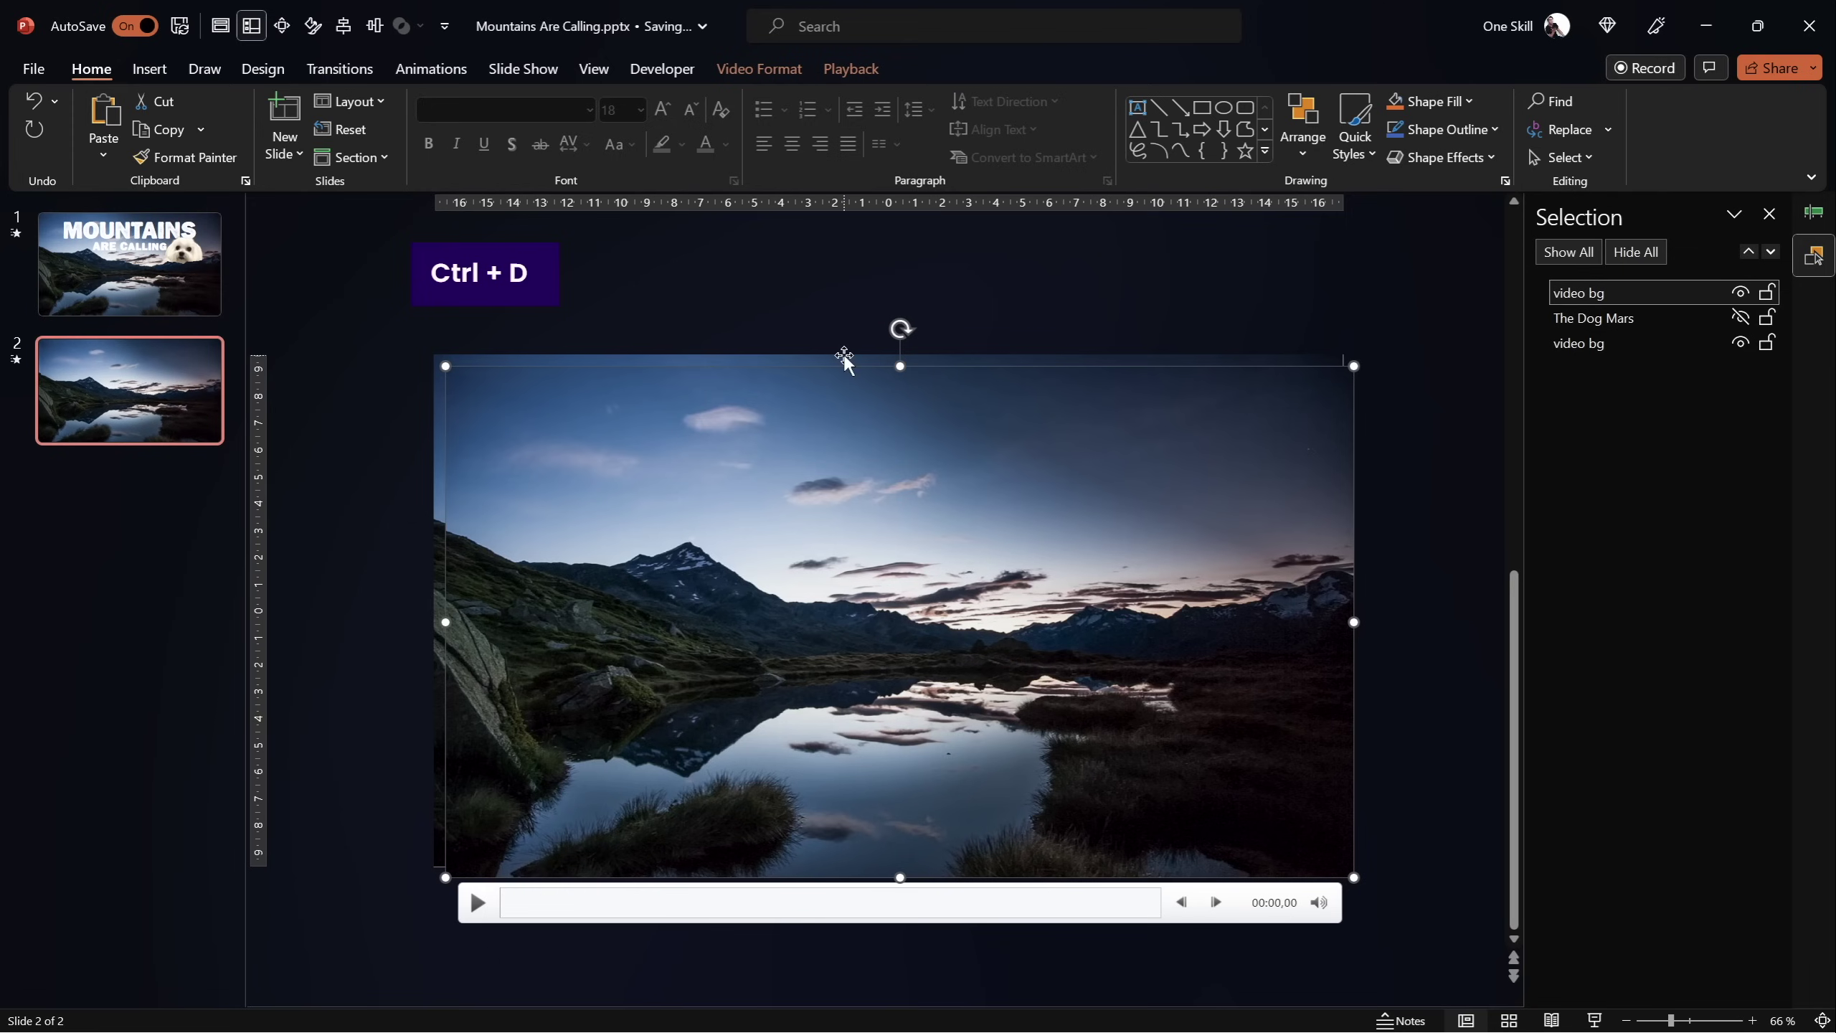
left_click(344, 26)
left_click(375, 26)
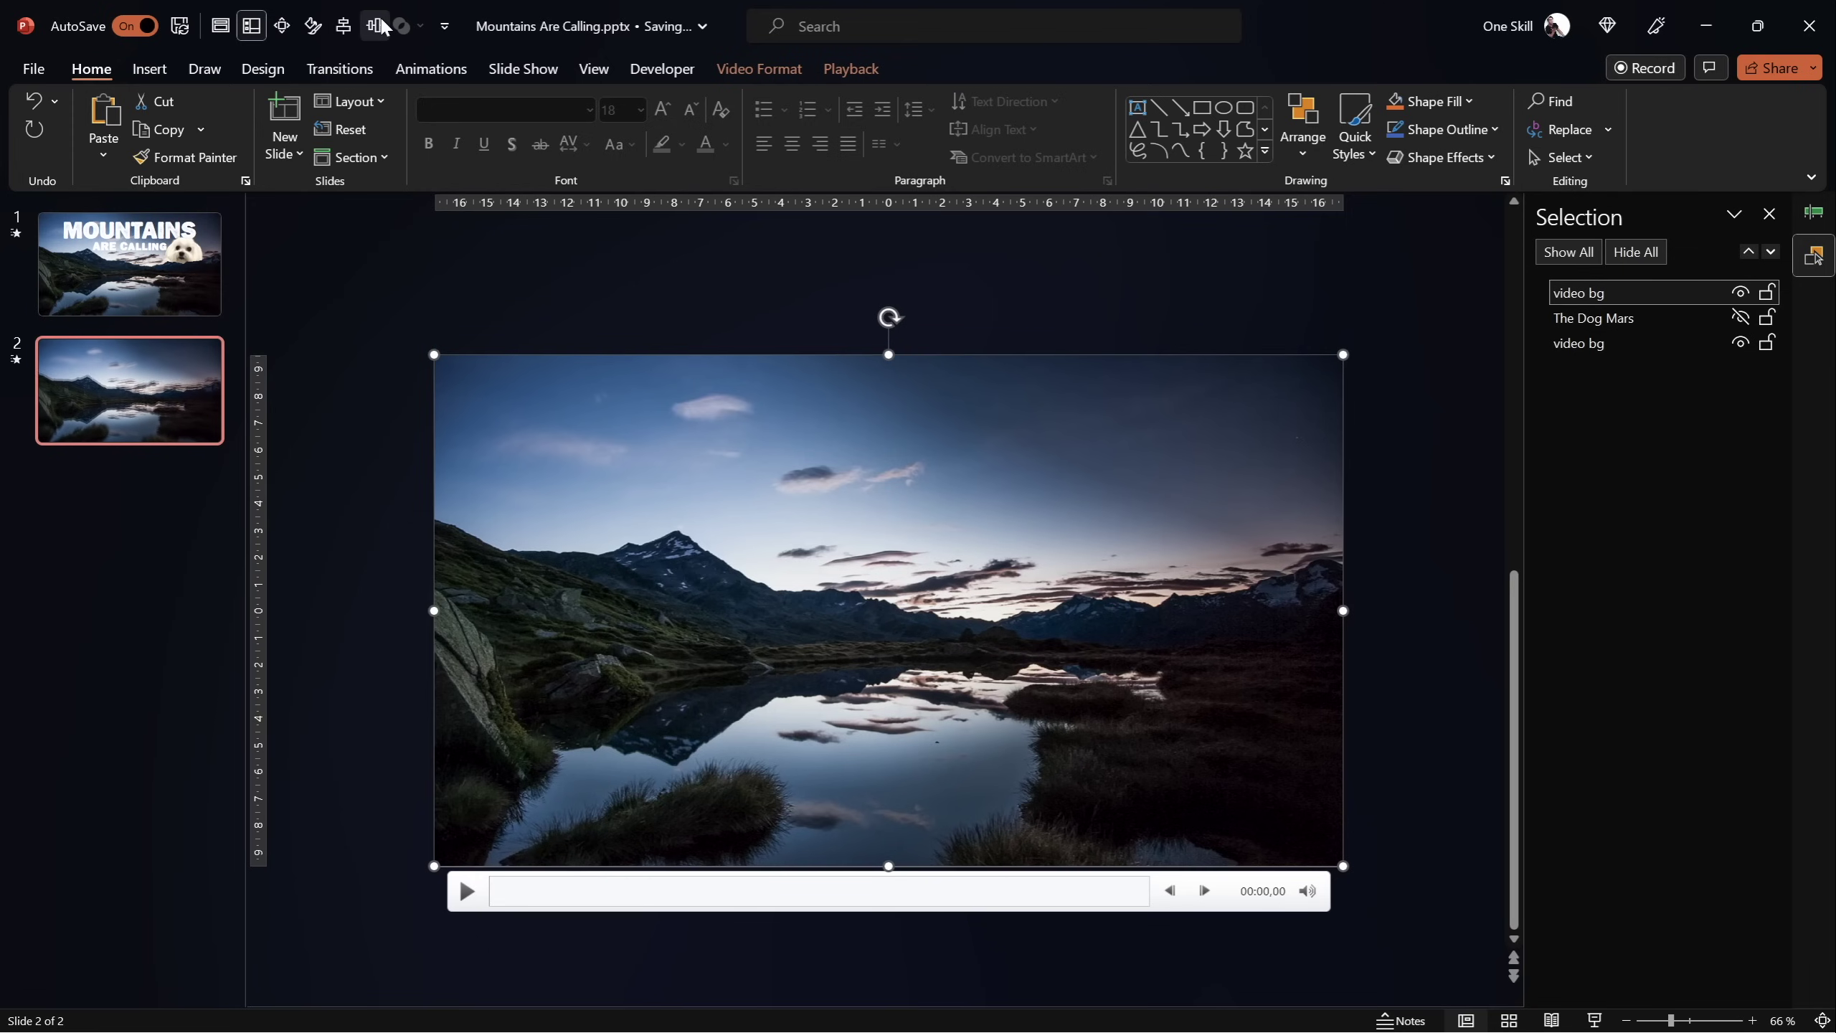
Rename the duplicate 'video front' and select it on the slide
left_click(1619, 293)
key("BackSpace")
key("BackSpace")
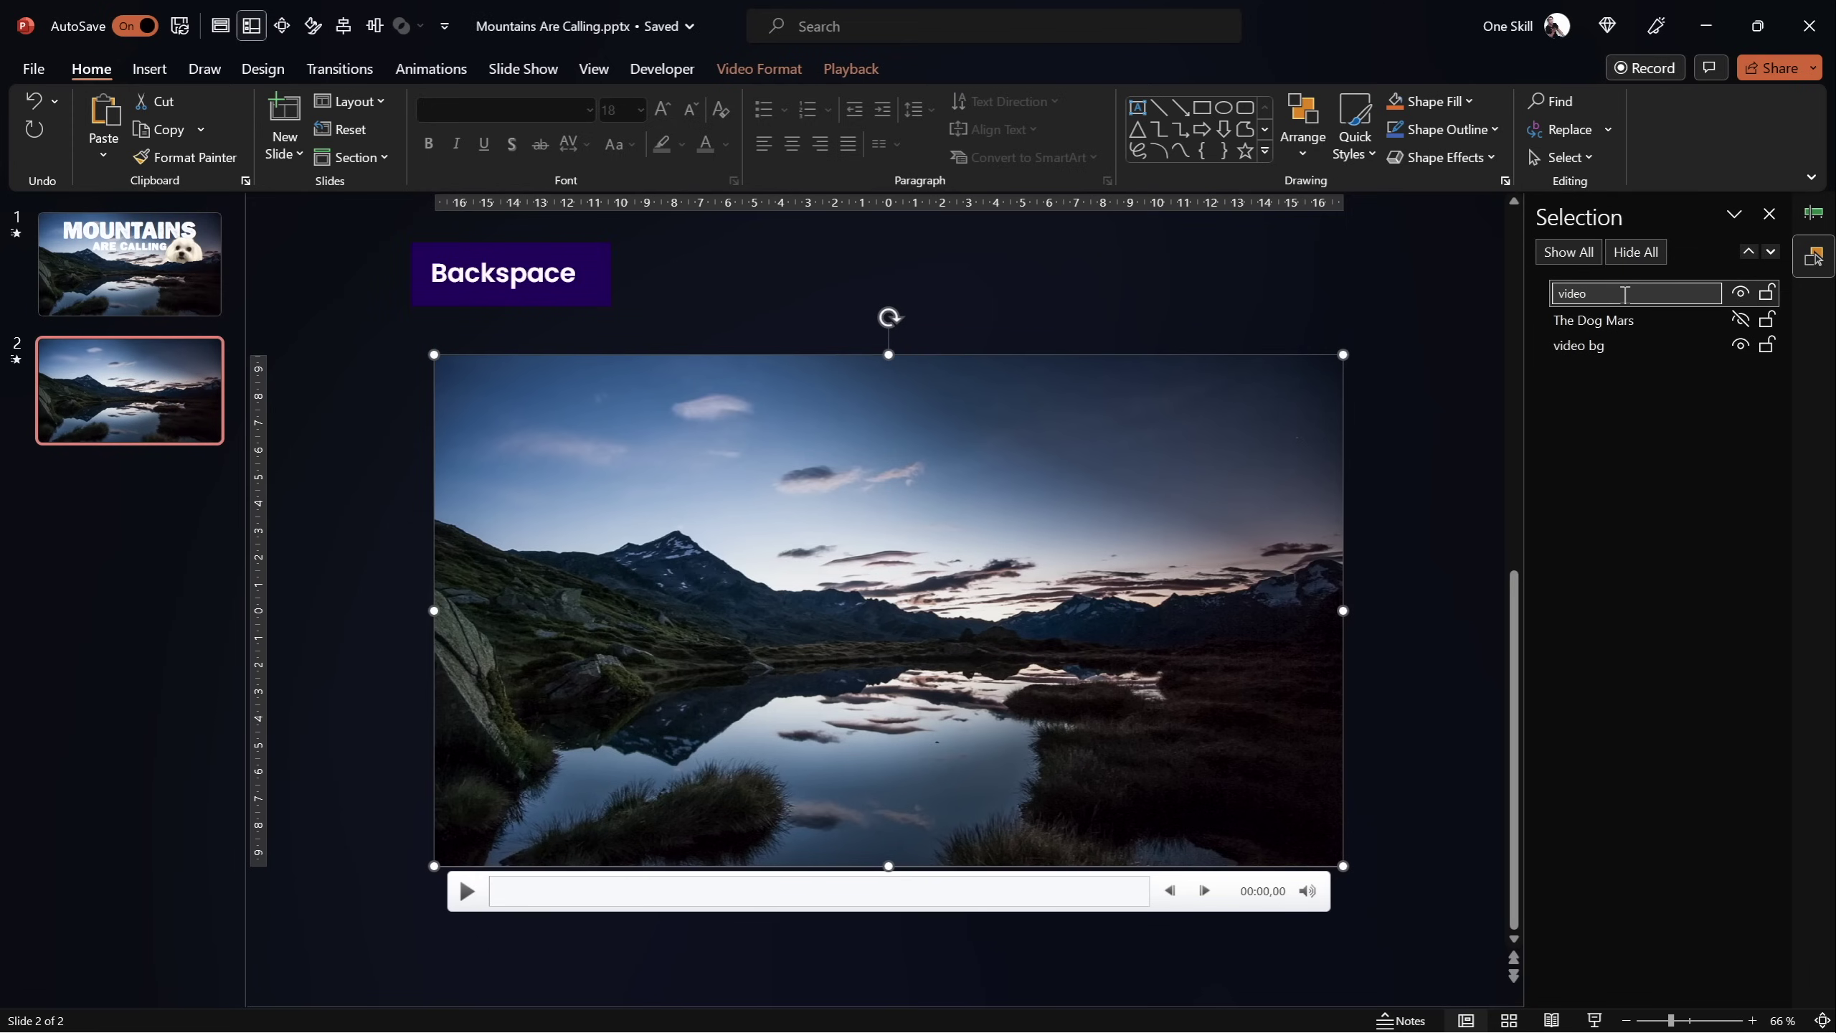
type("front")
key("Return")
left_click(1310, 280)
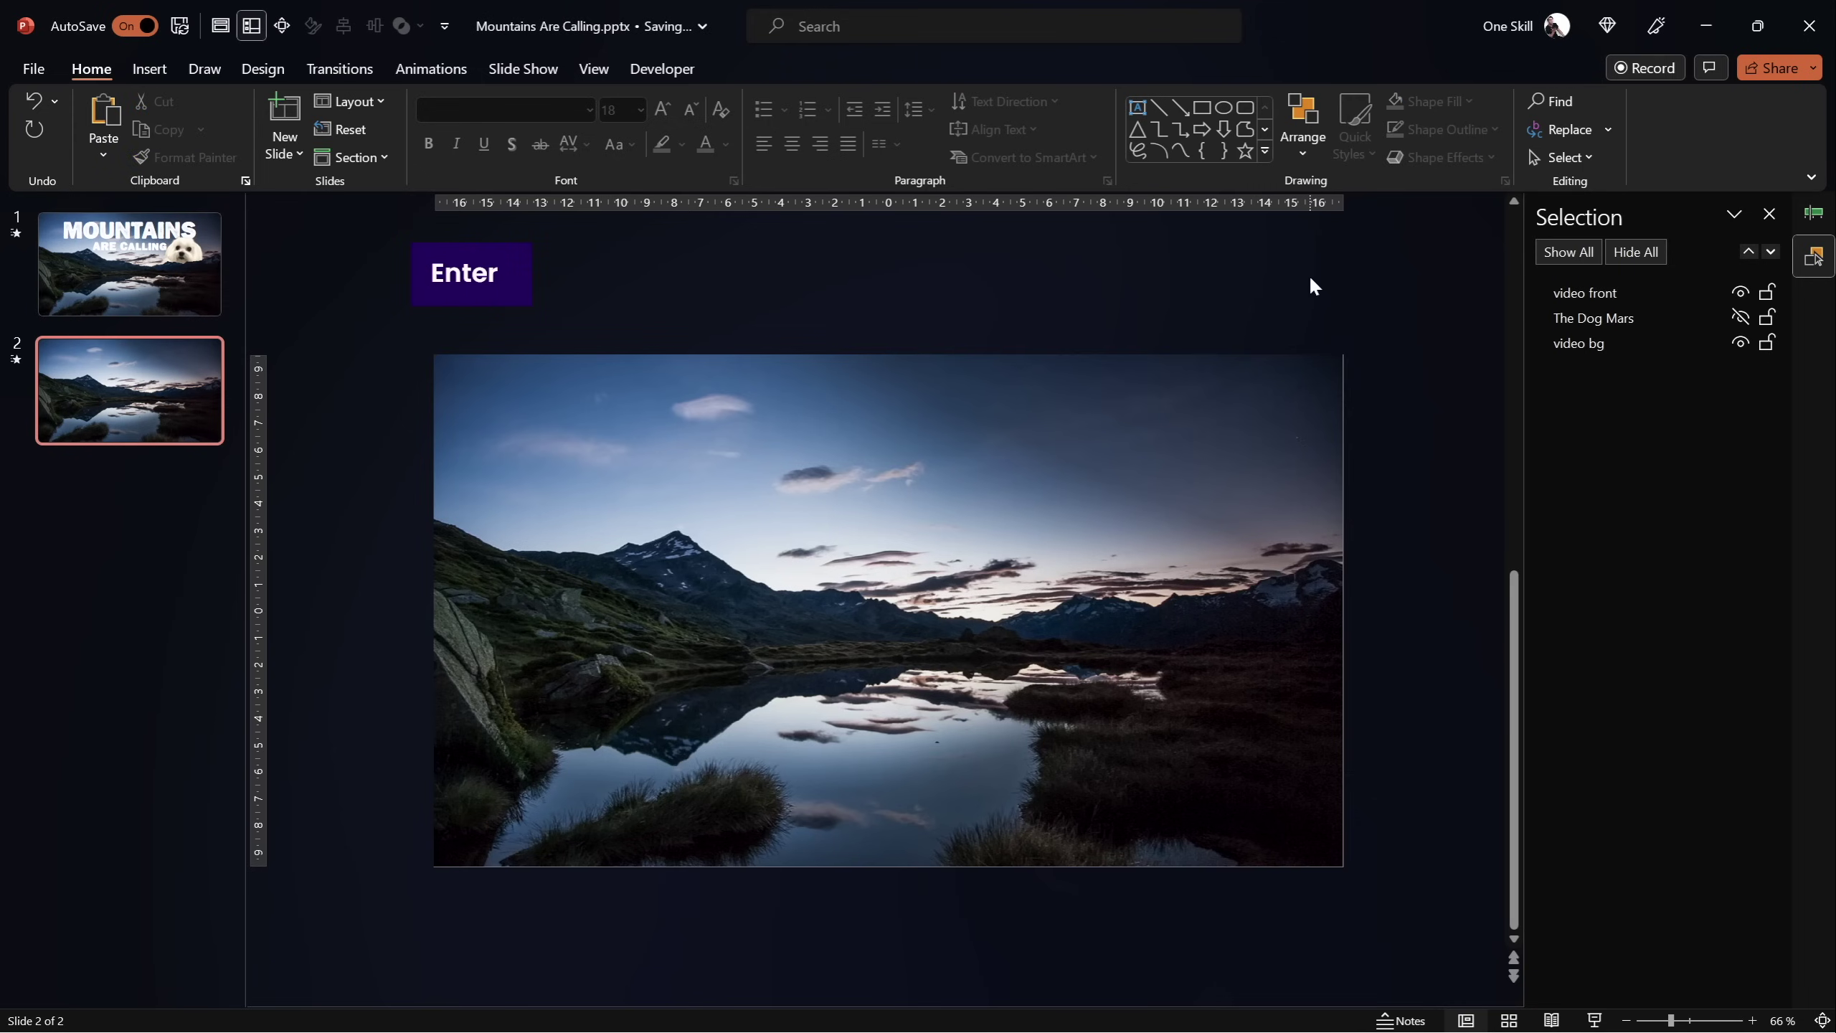
left_click(805, 483)
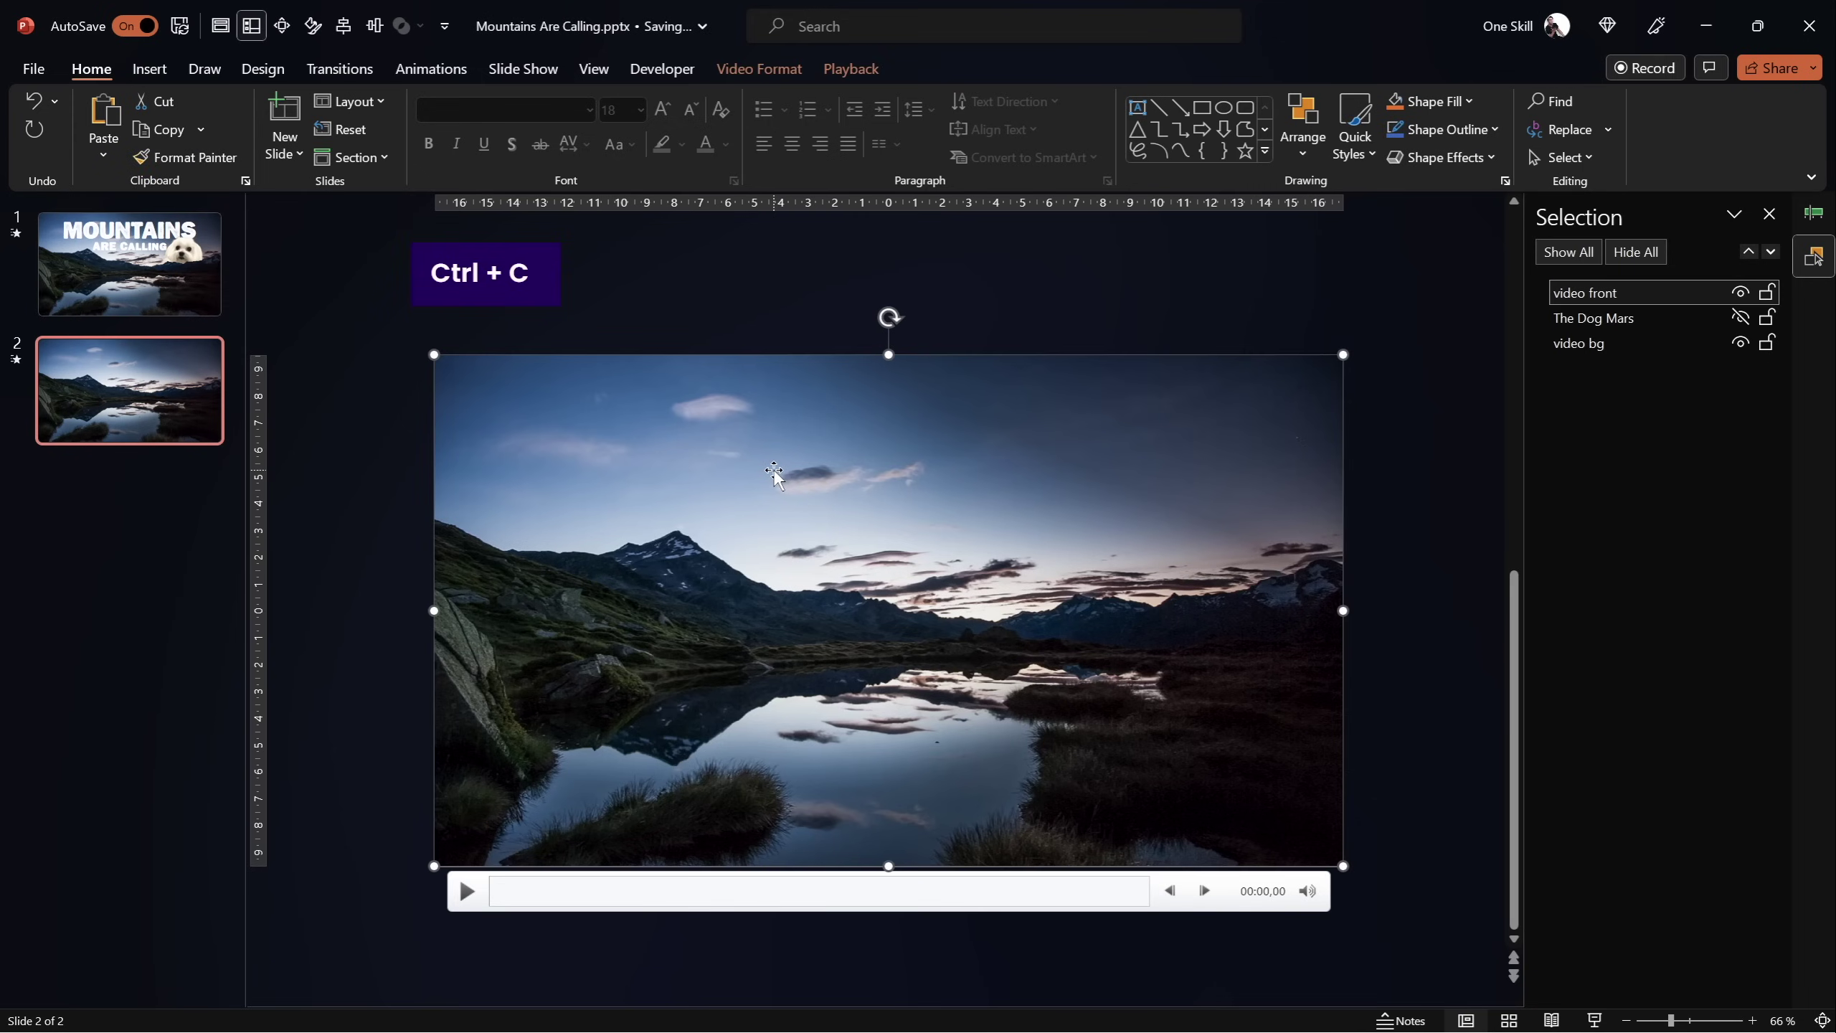
key("alt+Tab")
Paste the mountain frame into Photopea as a new 2000 × 1125 image with Free Transform on
left_click(1131, 520)
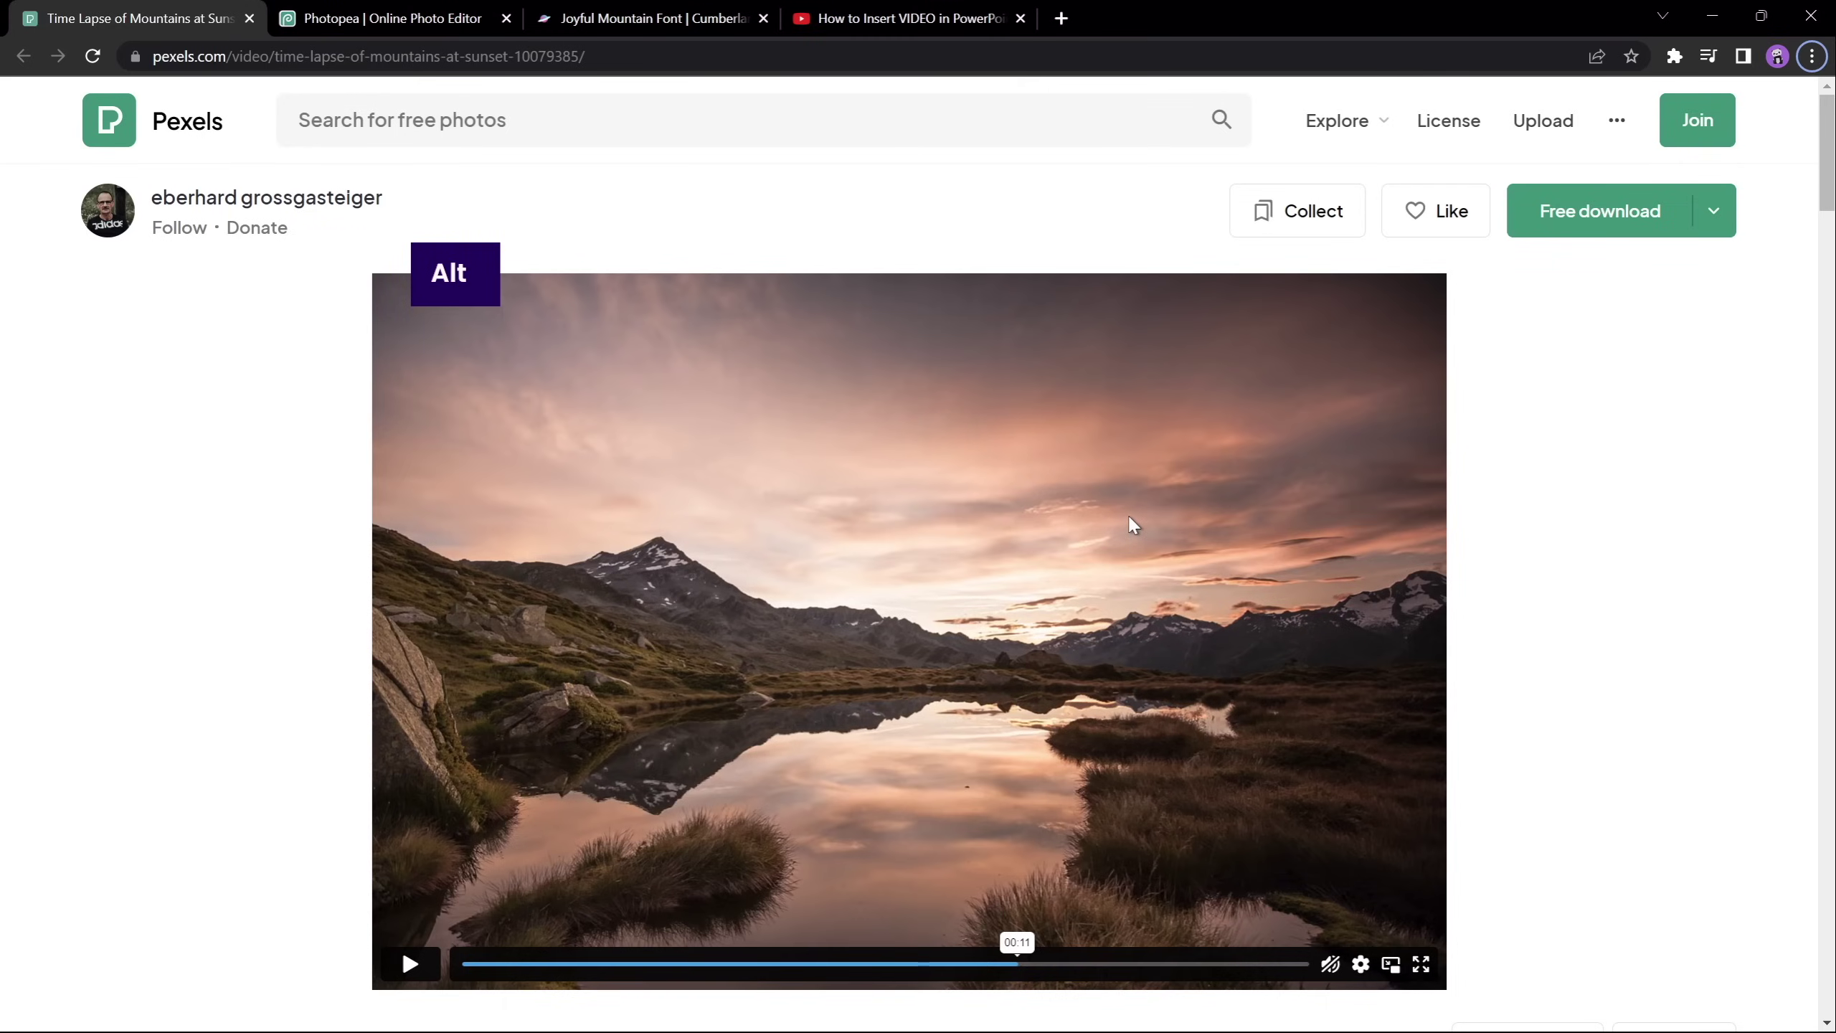
left_click(355, 22)
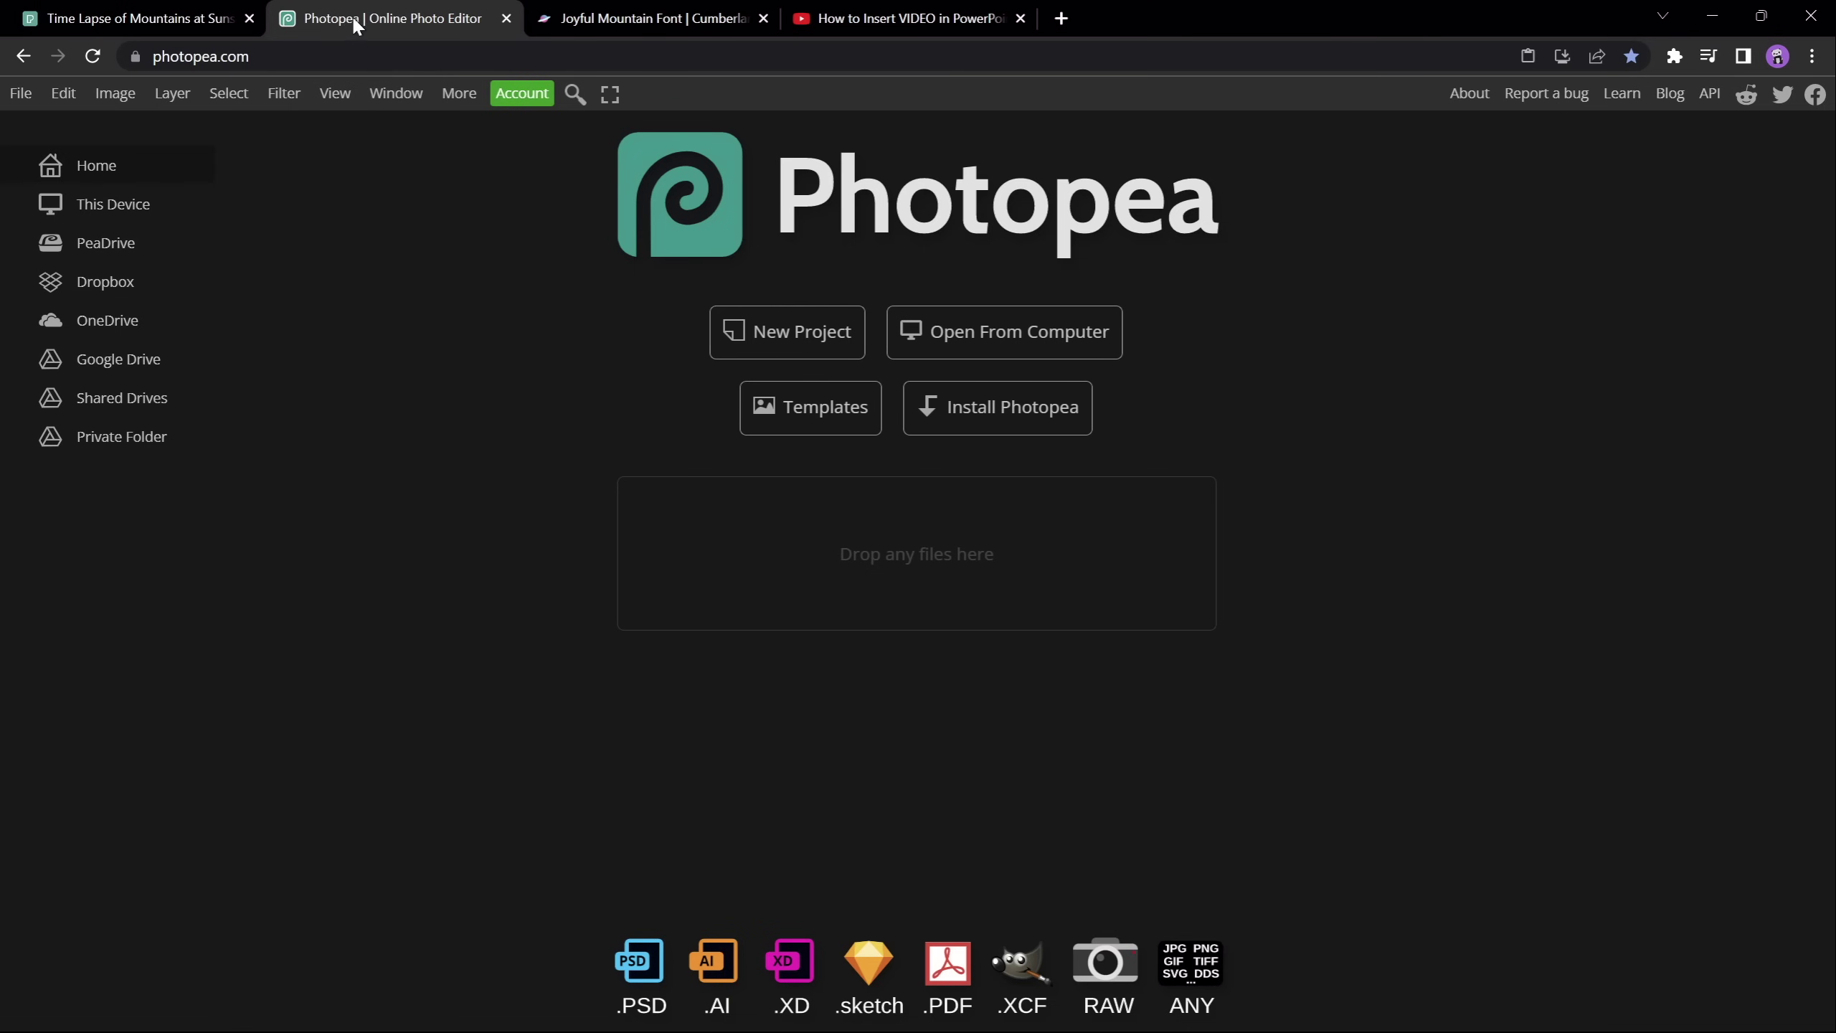
key("ctrl+v")
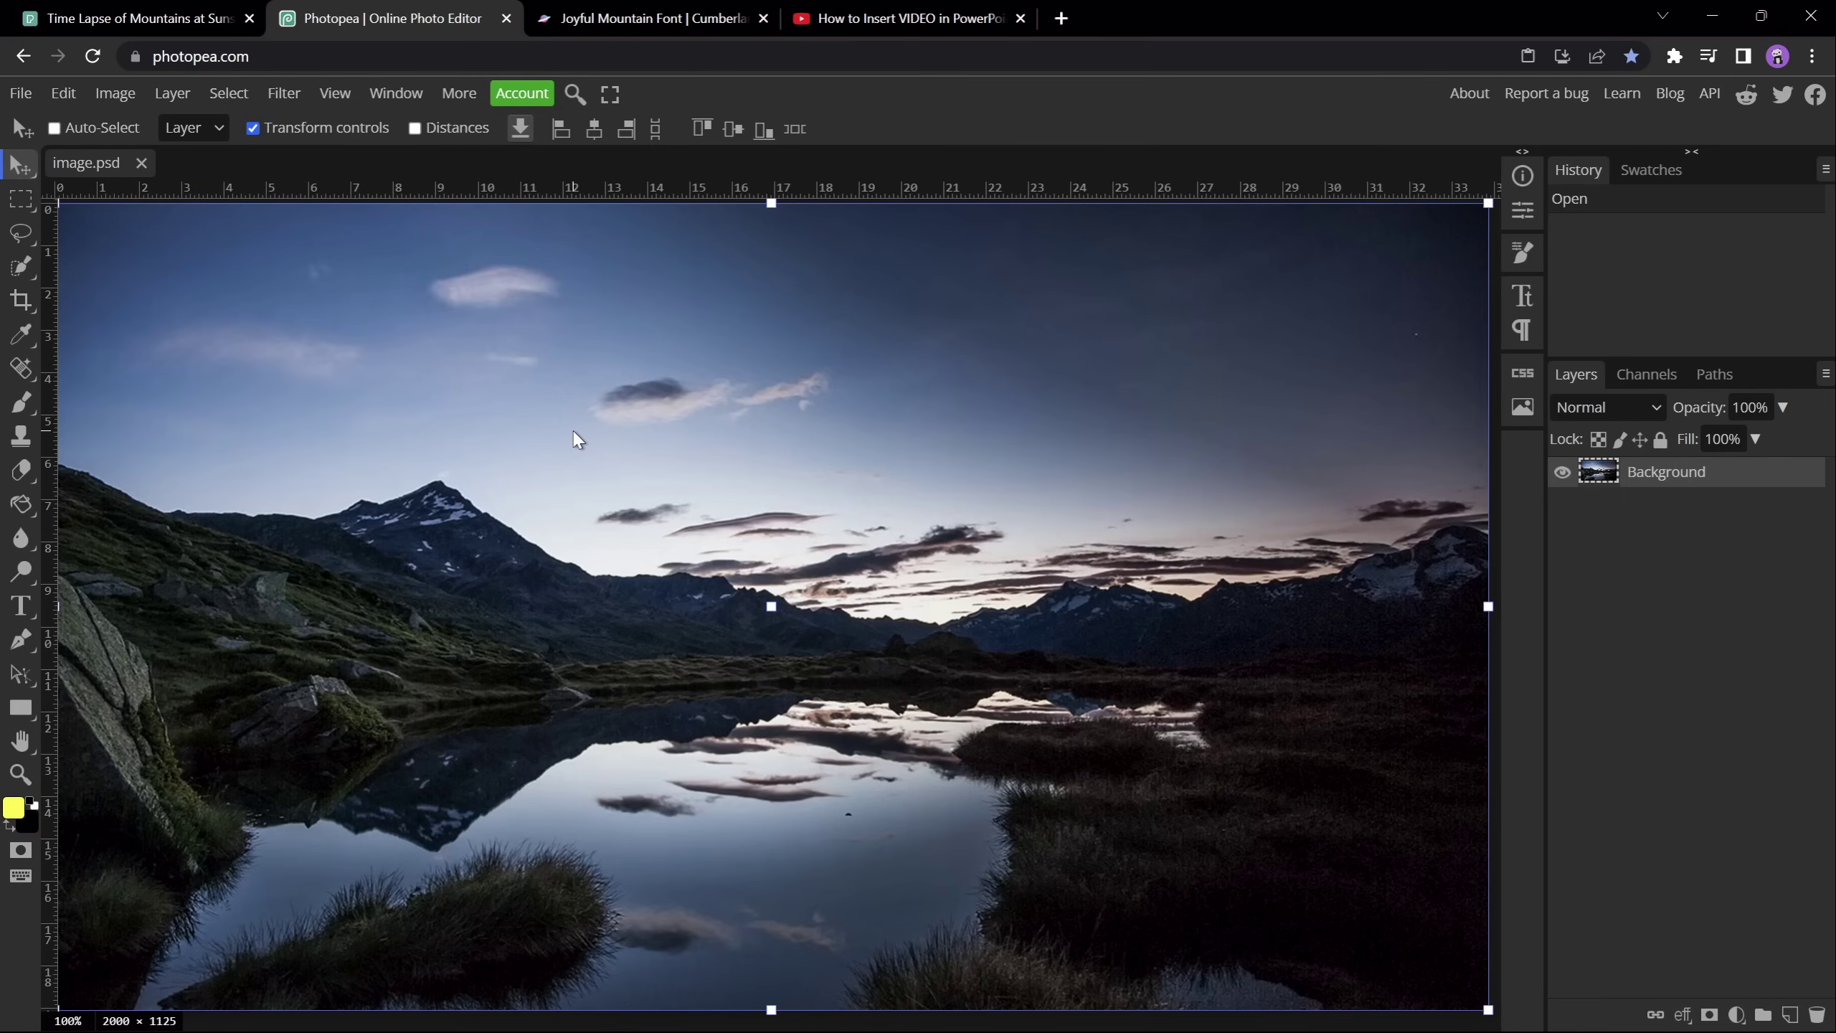
scroll(572, 434, "down", 3)
key("ctrl+t")
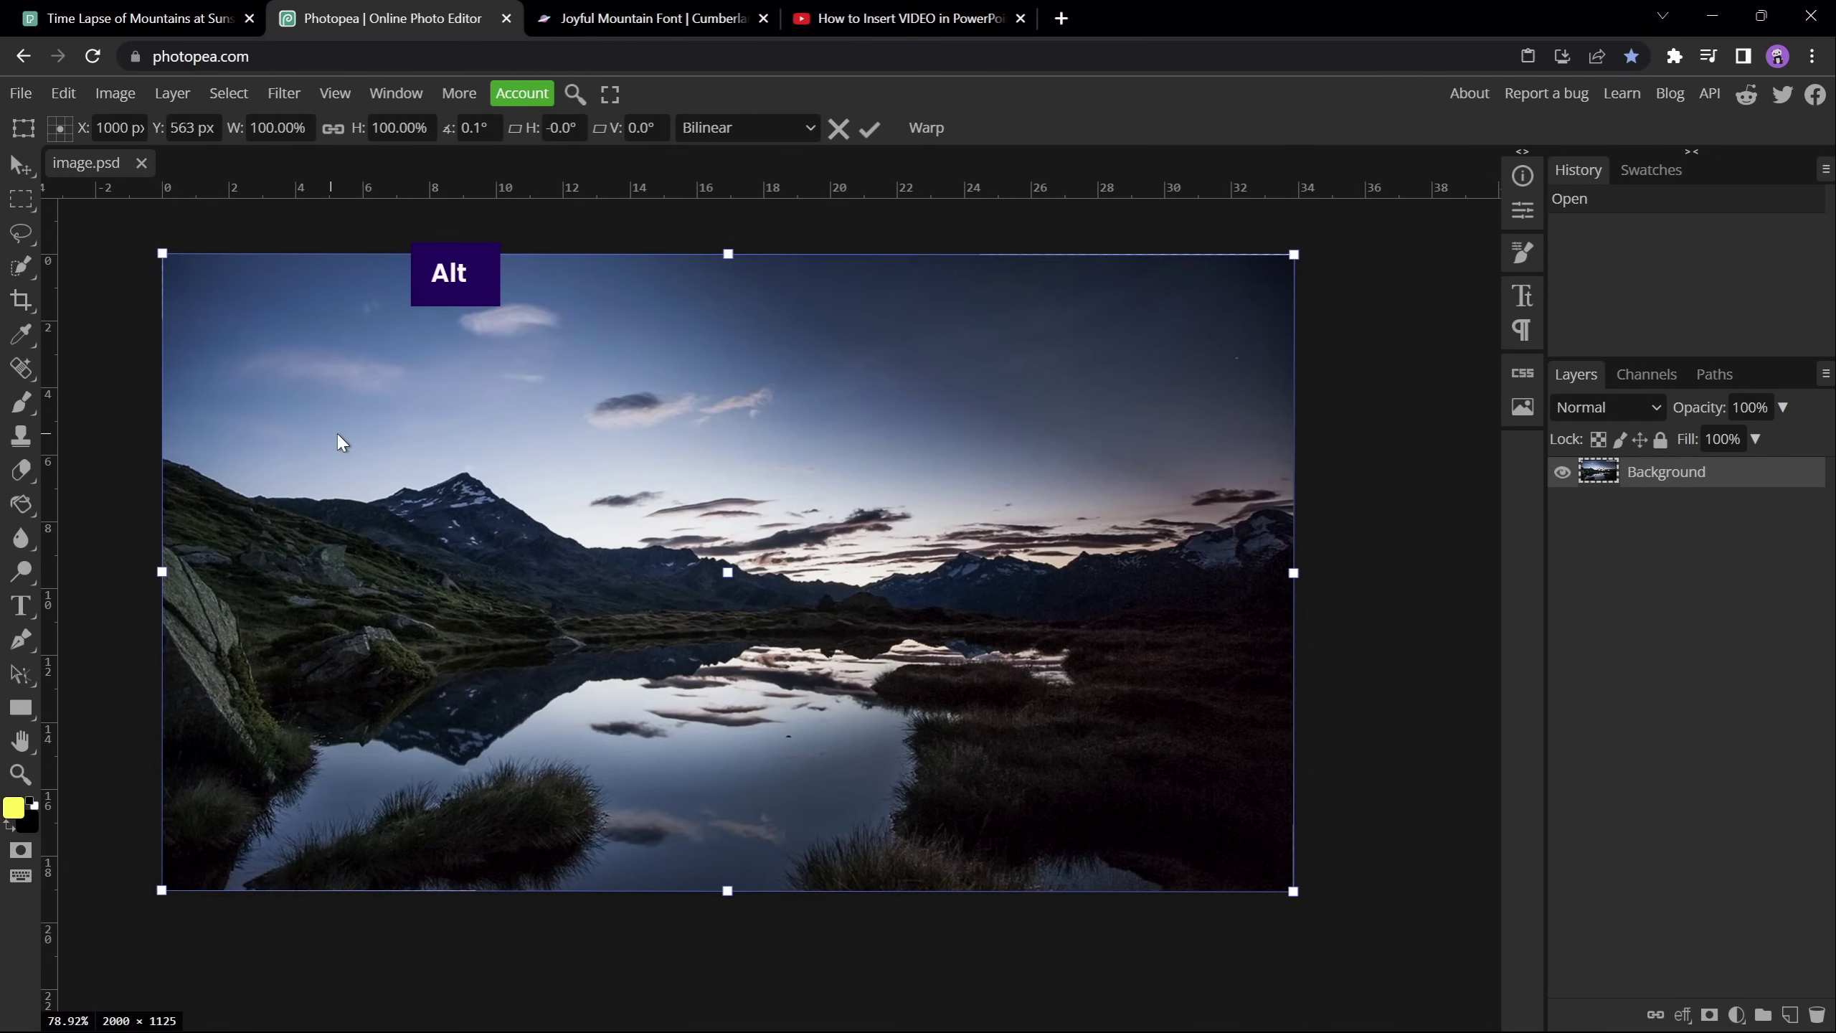
left_click_drag(349, 430, 442, 452)
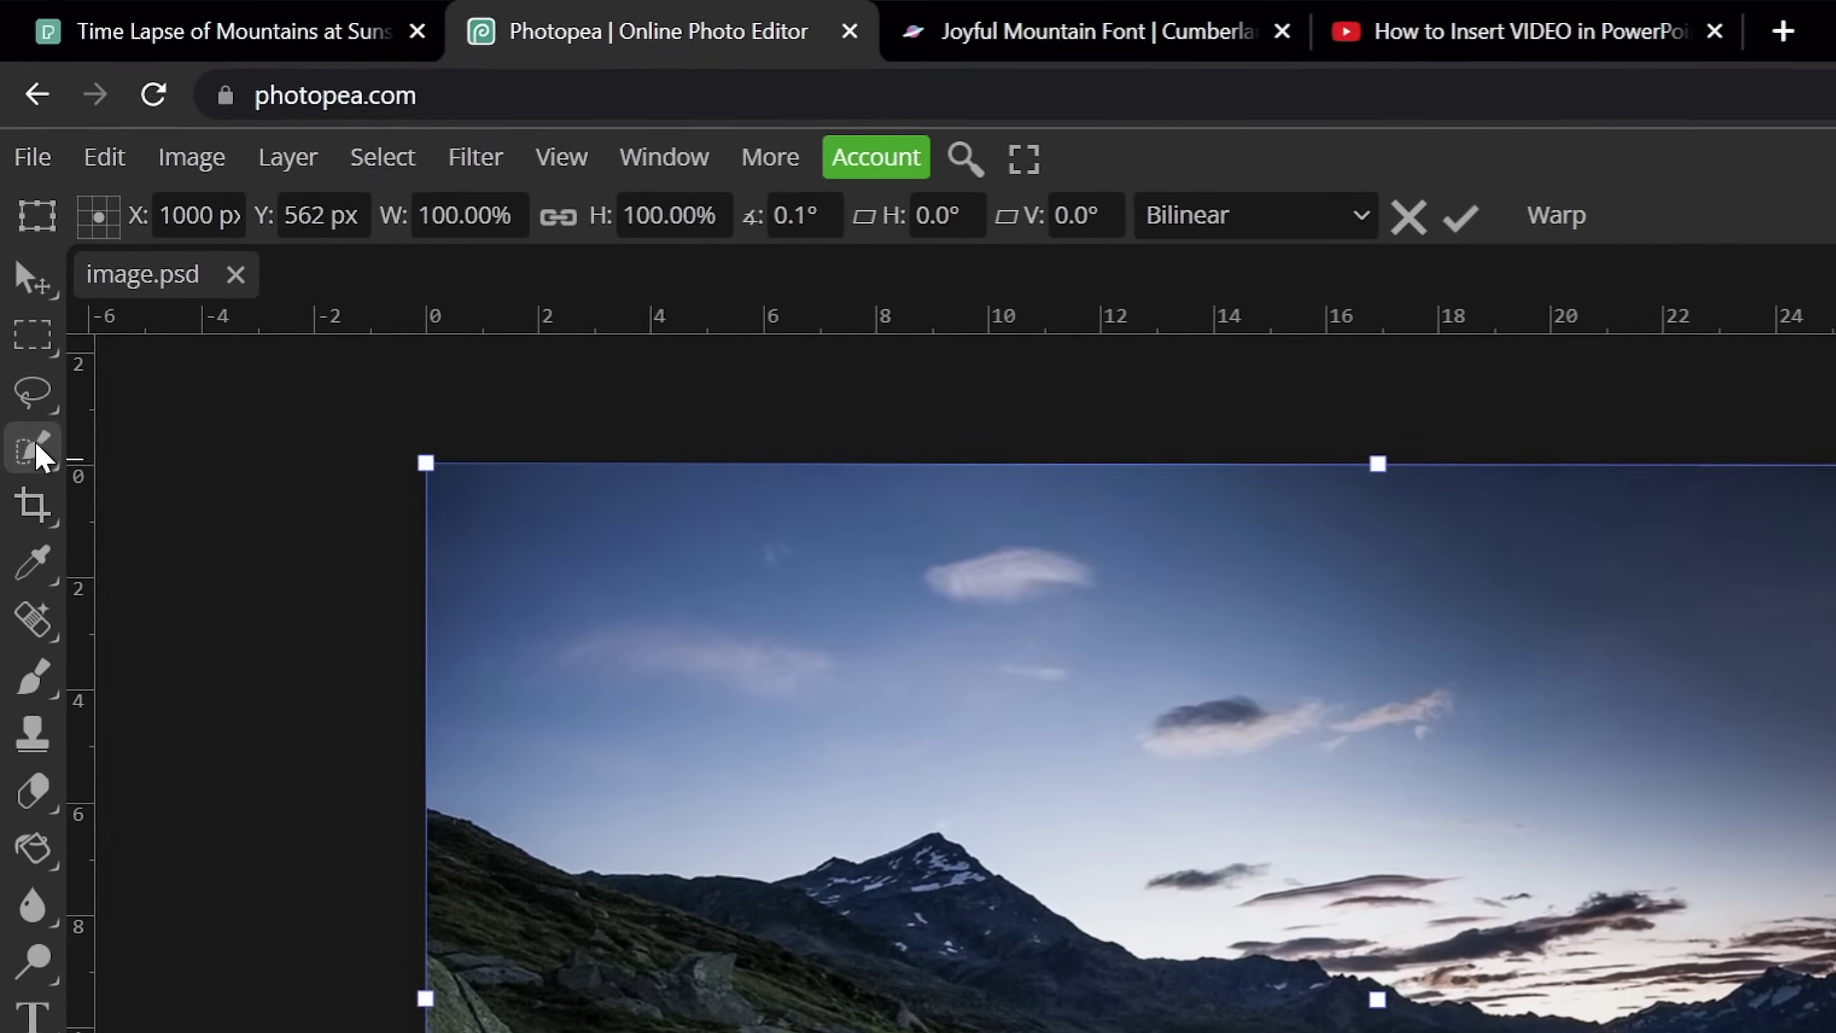
Quick-select the sky with a size 90 brush and check it in Quick Mask
left_click(20, 266)
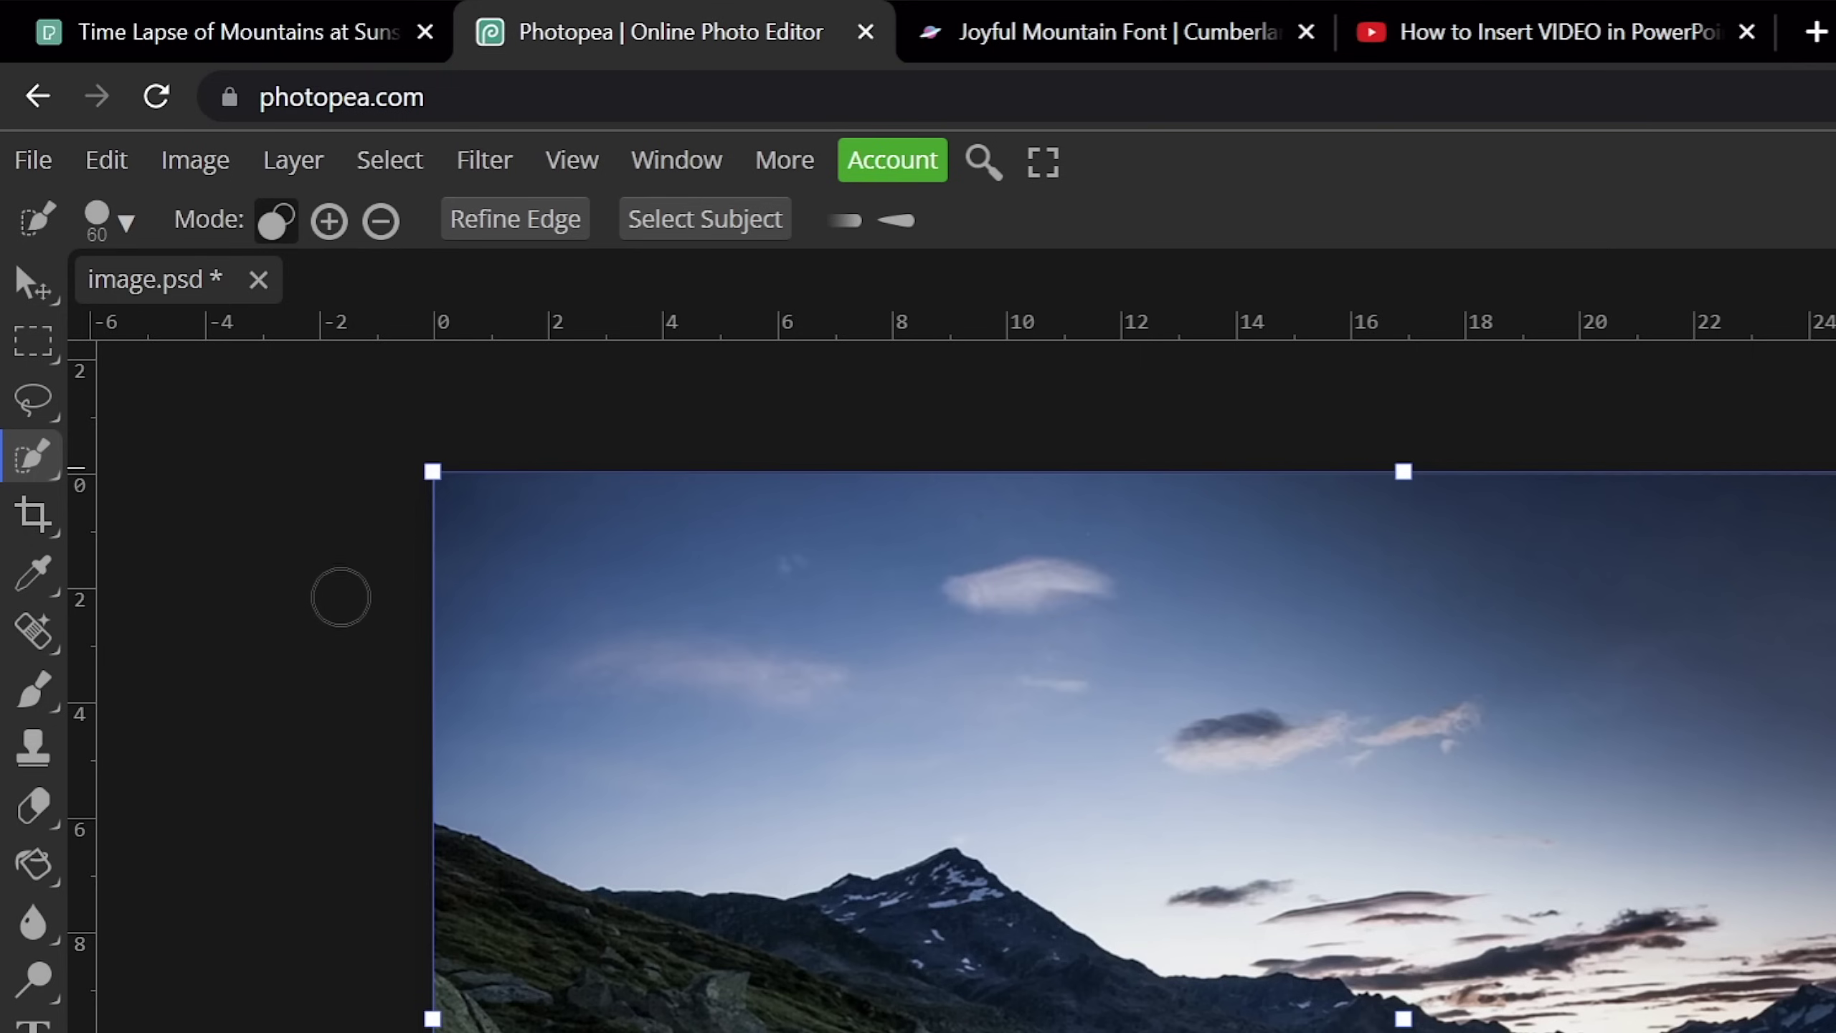
key("bracketright")
key("bracketright")
key("bracketright")
key("bracketright")
key("bracketright")
key("bracketright")
key("bracketright")
key("bracketright")
key("bracketright")
key("bracketleft")
key("bracketleft")
key("bracketleft")
key("bracketleft")
key("bracketleft")
key("bracketleft")
key("bracketleft")
key("bracketright")
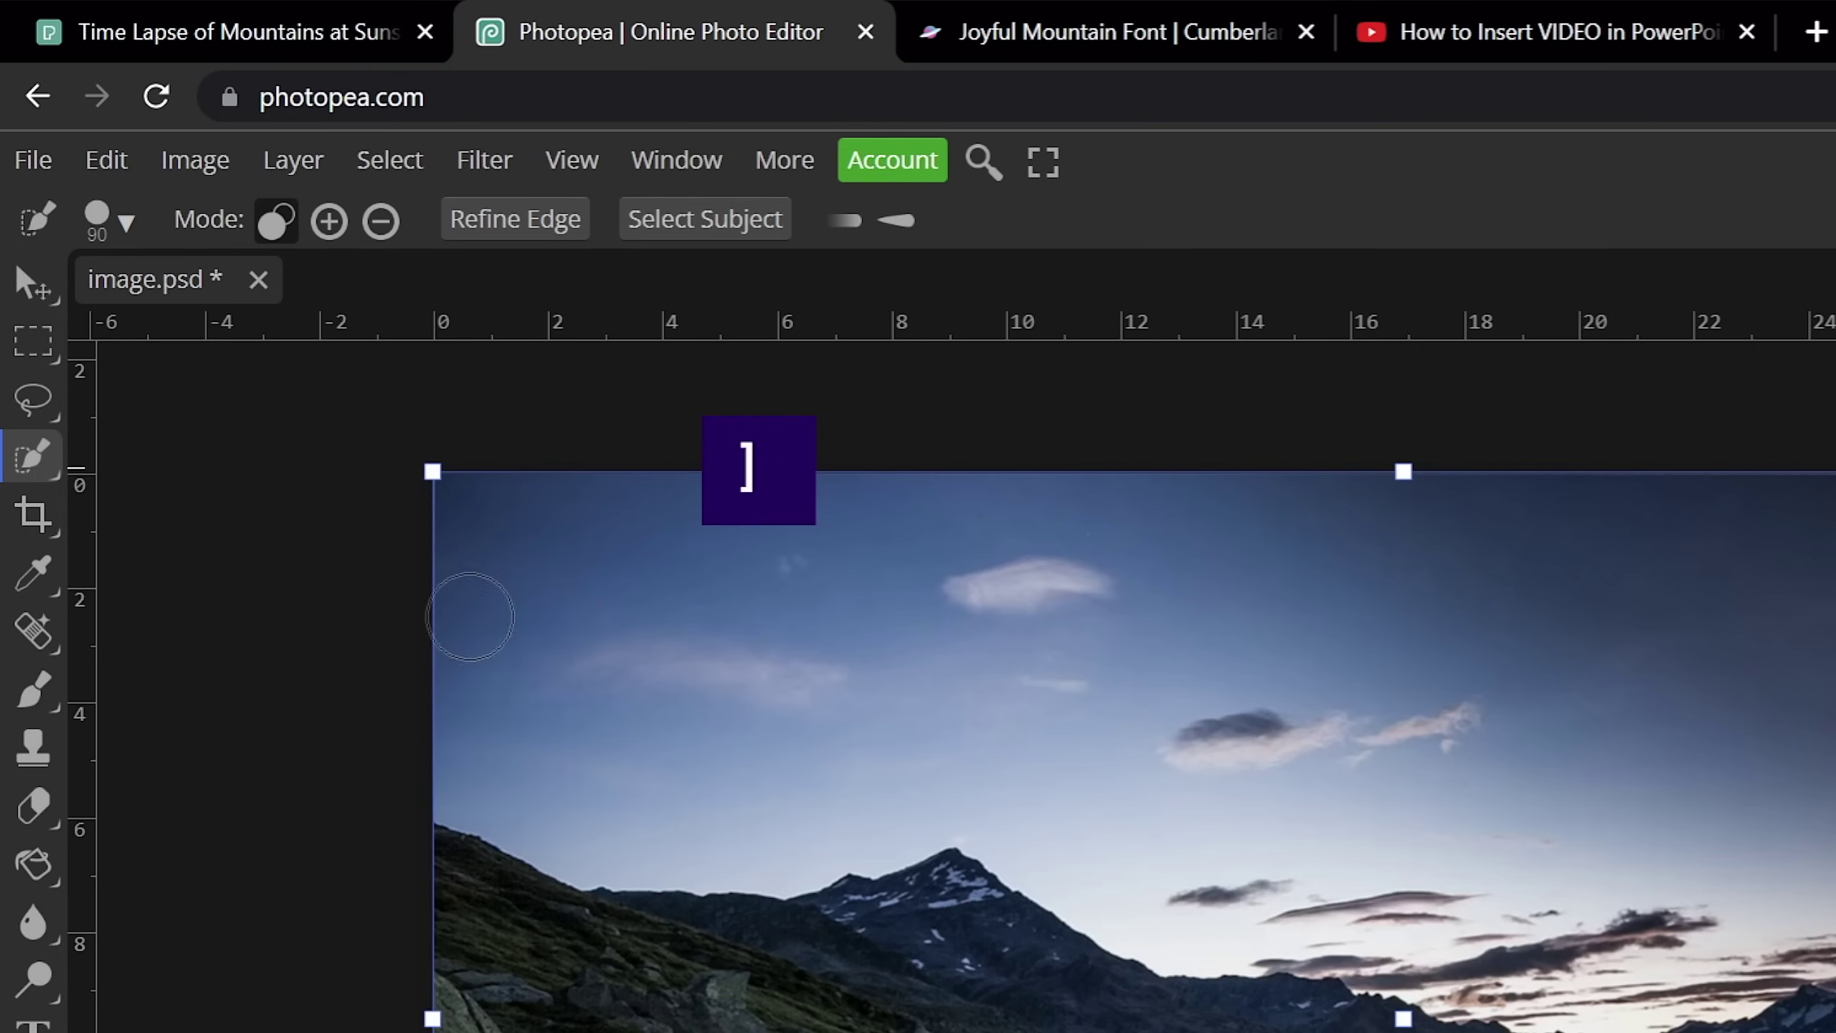
left_click(524, 579)
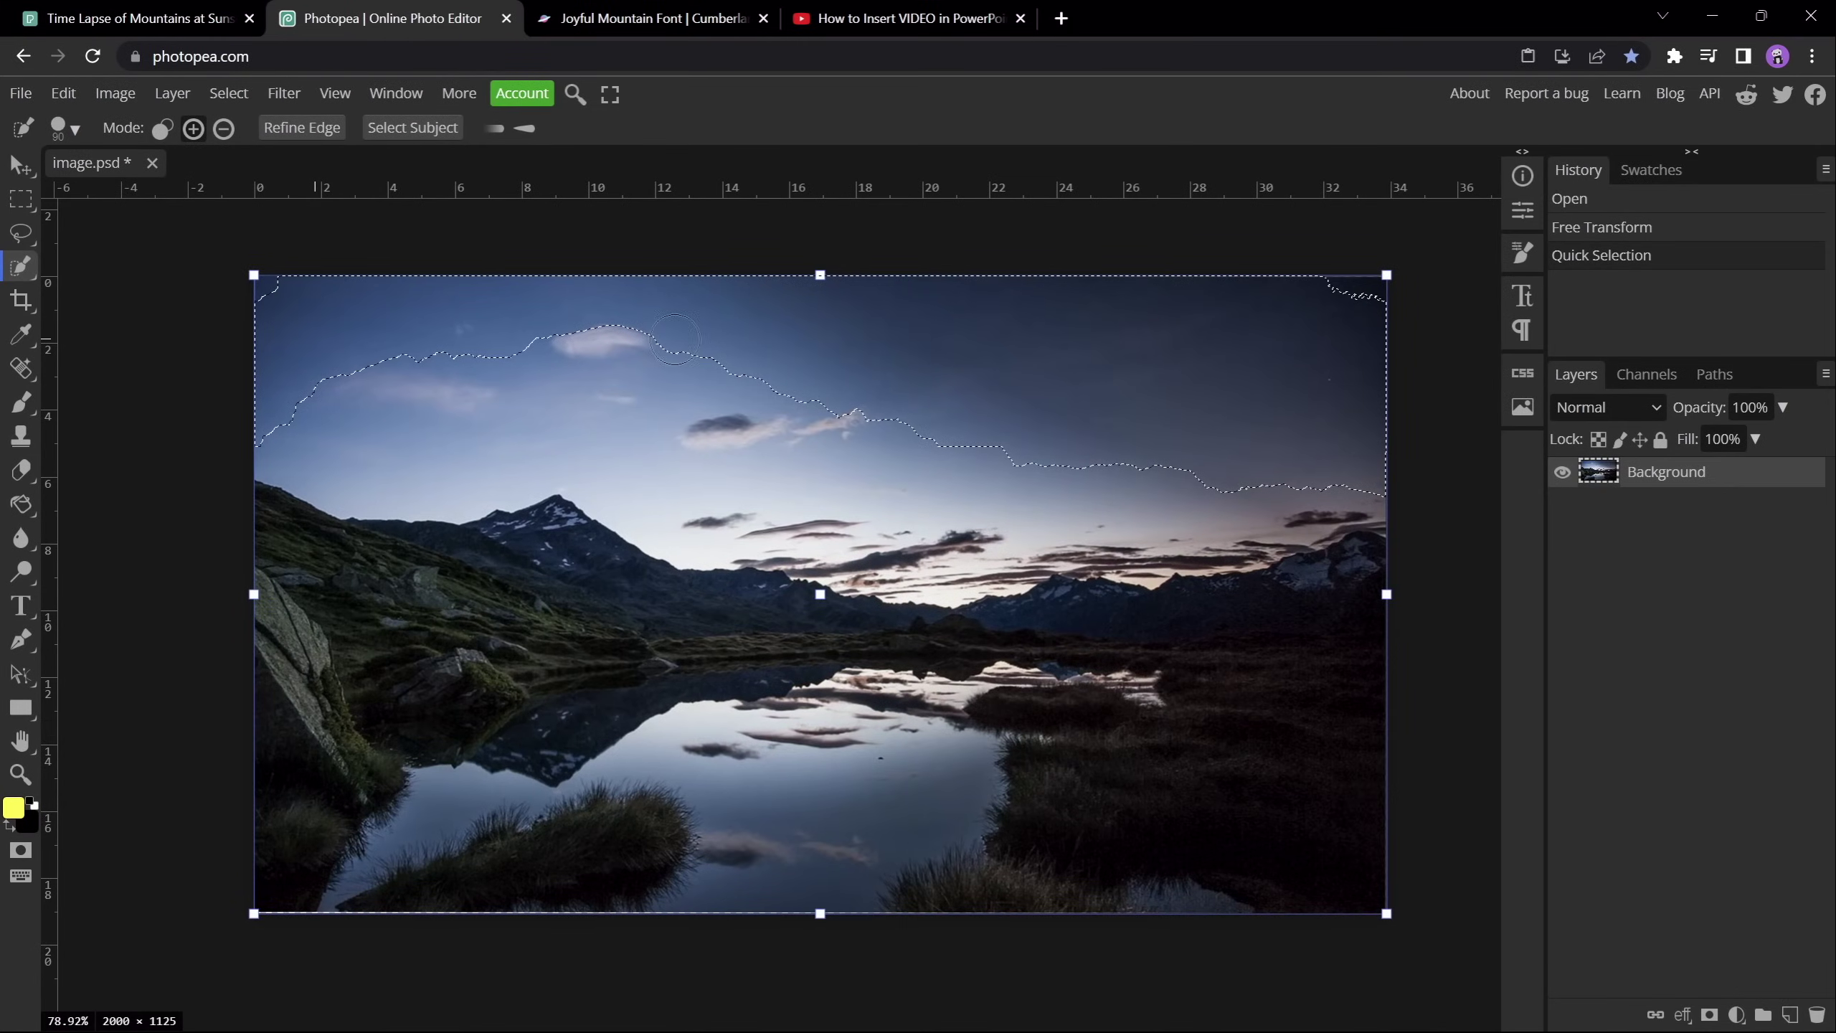
key("q")
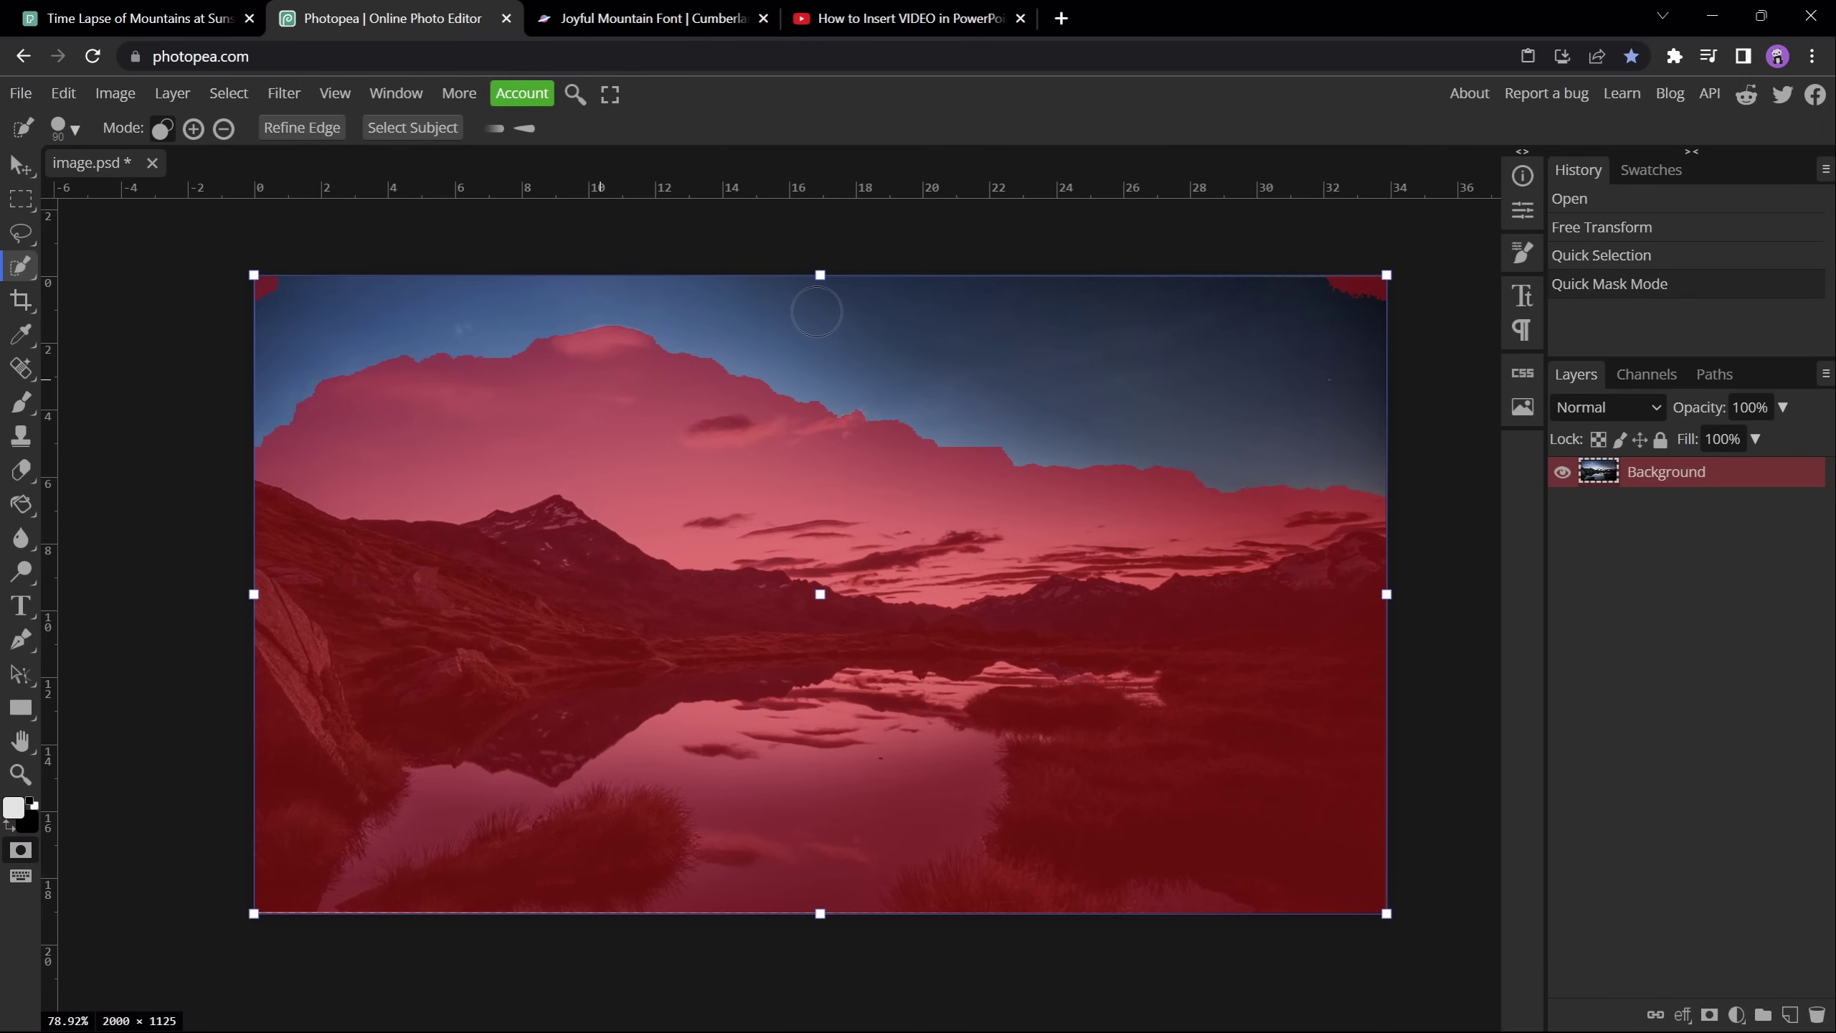
key("q")
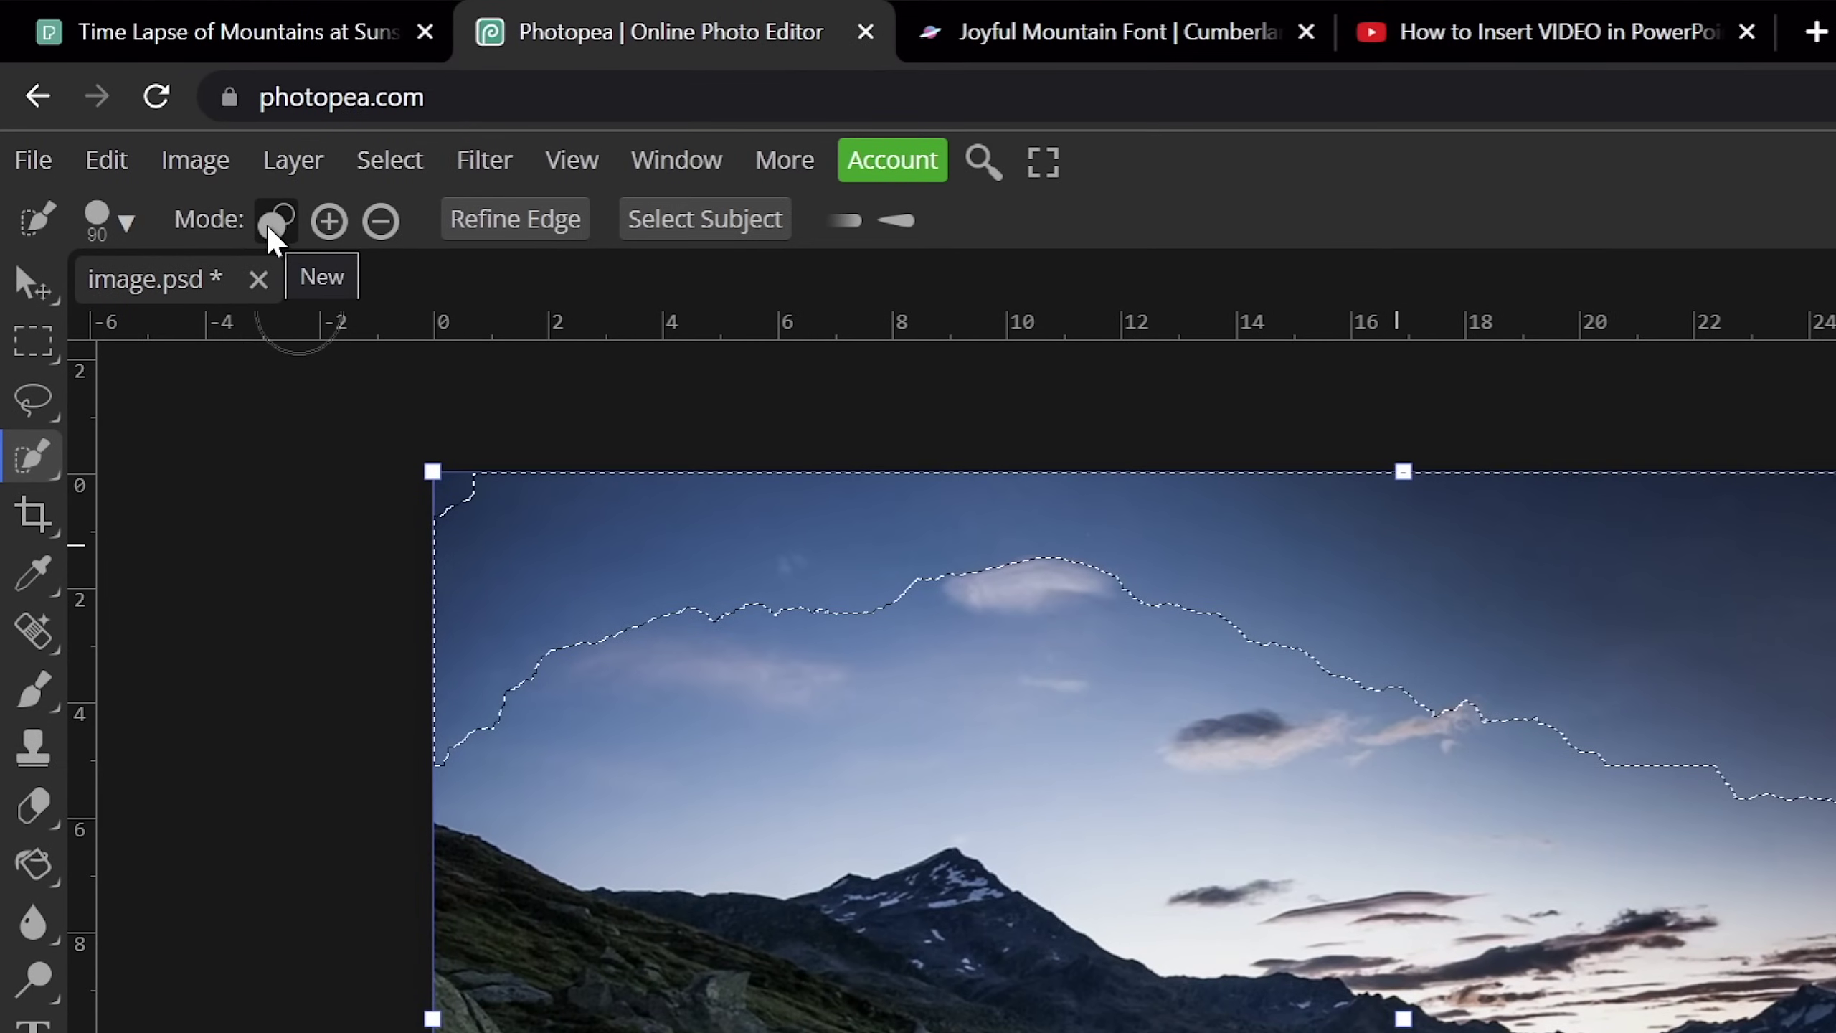
Add the remaining sky down to both ridges, recheck the mask, and zoom on the right ridge
left_click(330, 223)
left_click_drag(727, 662, 741, 641)
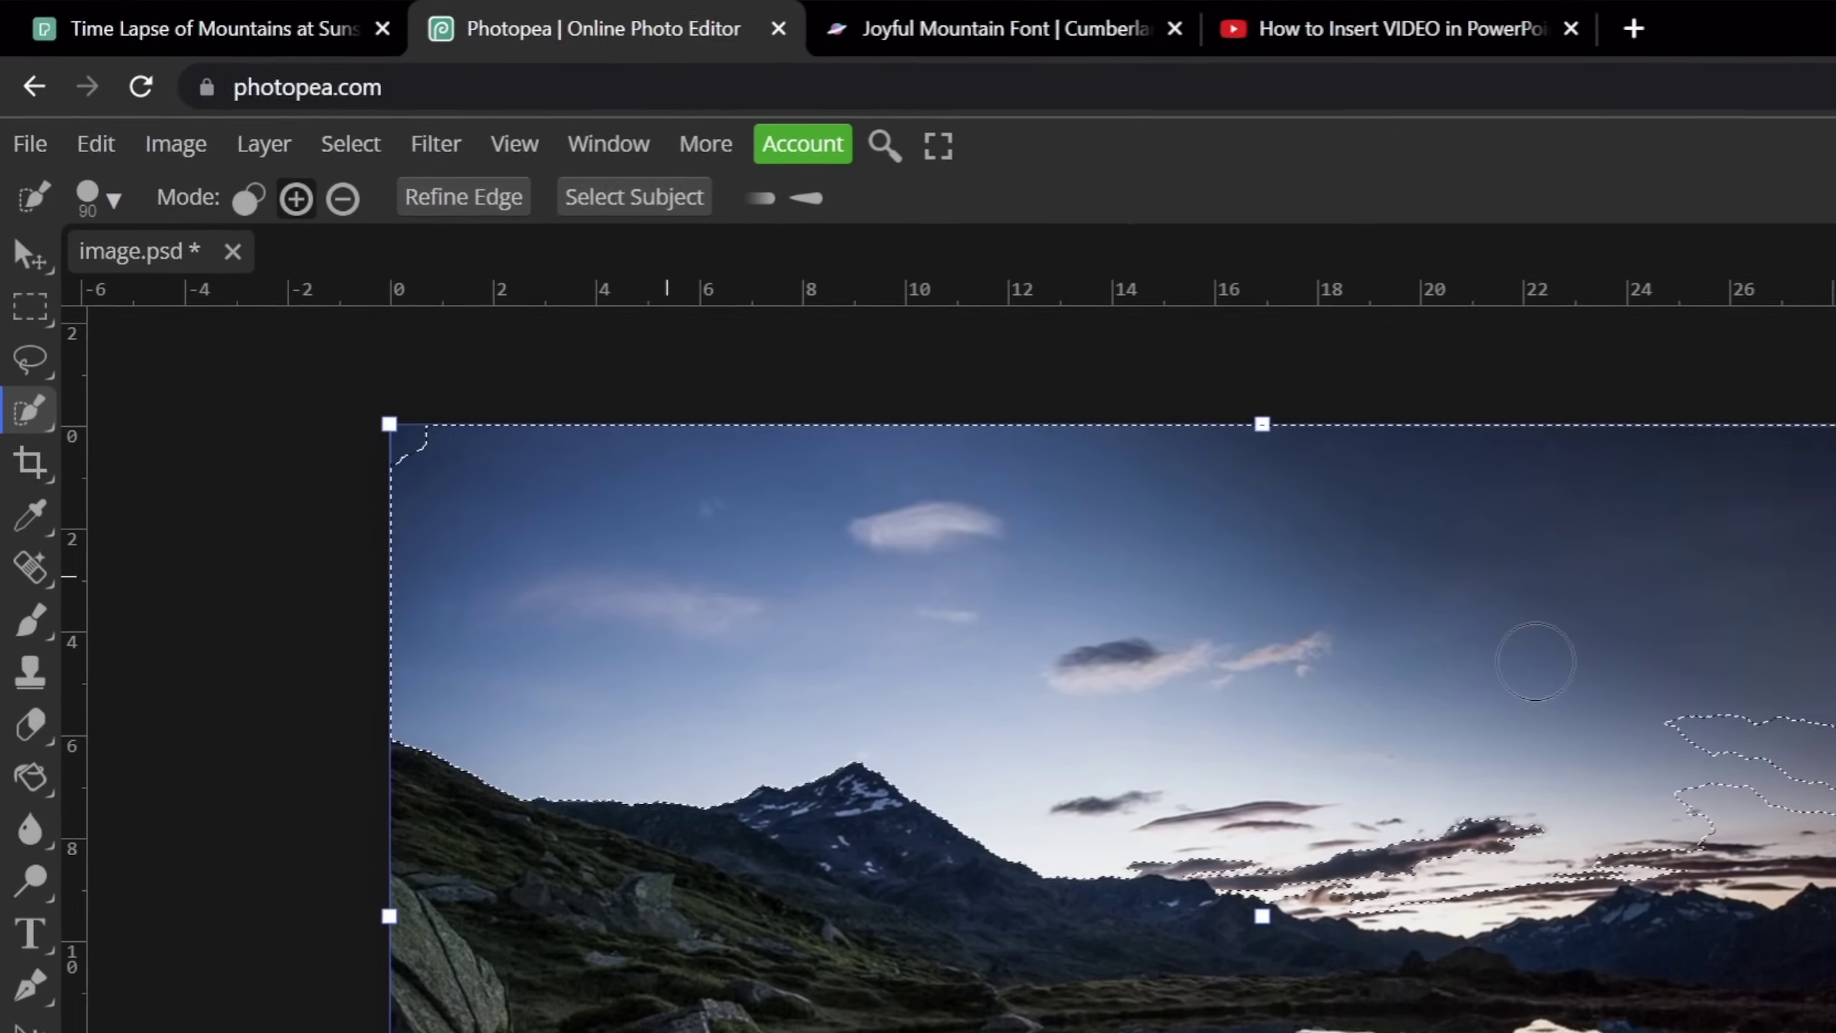
key("q")
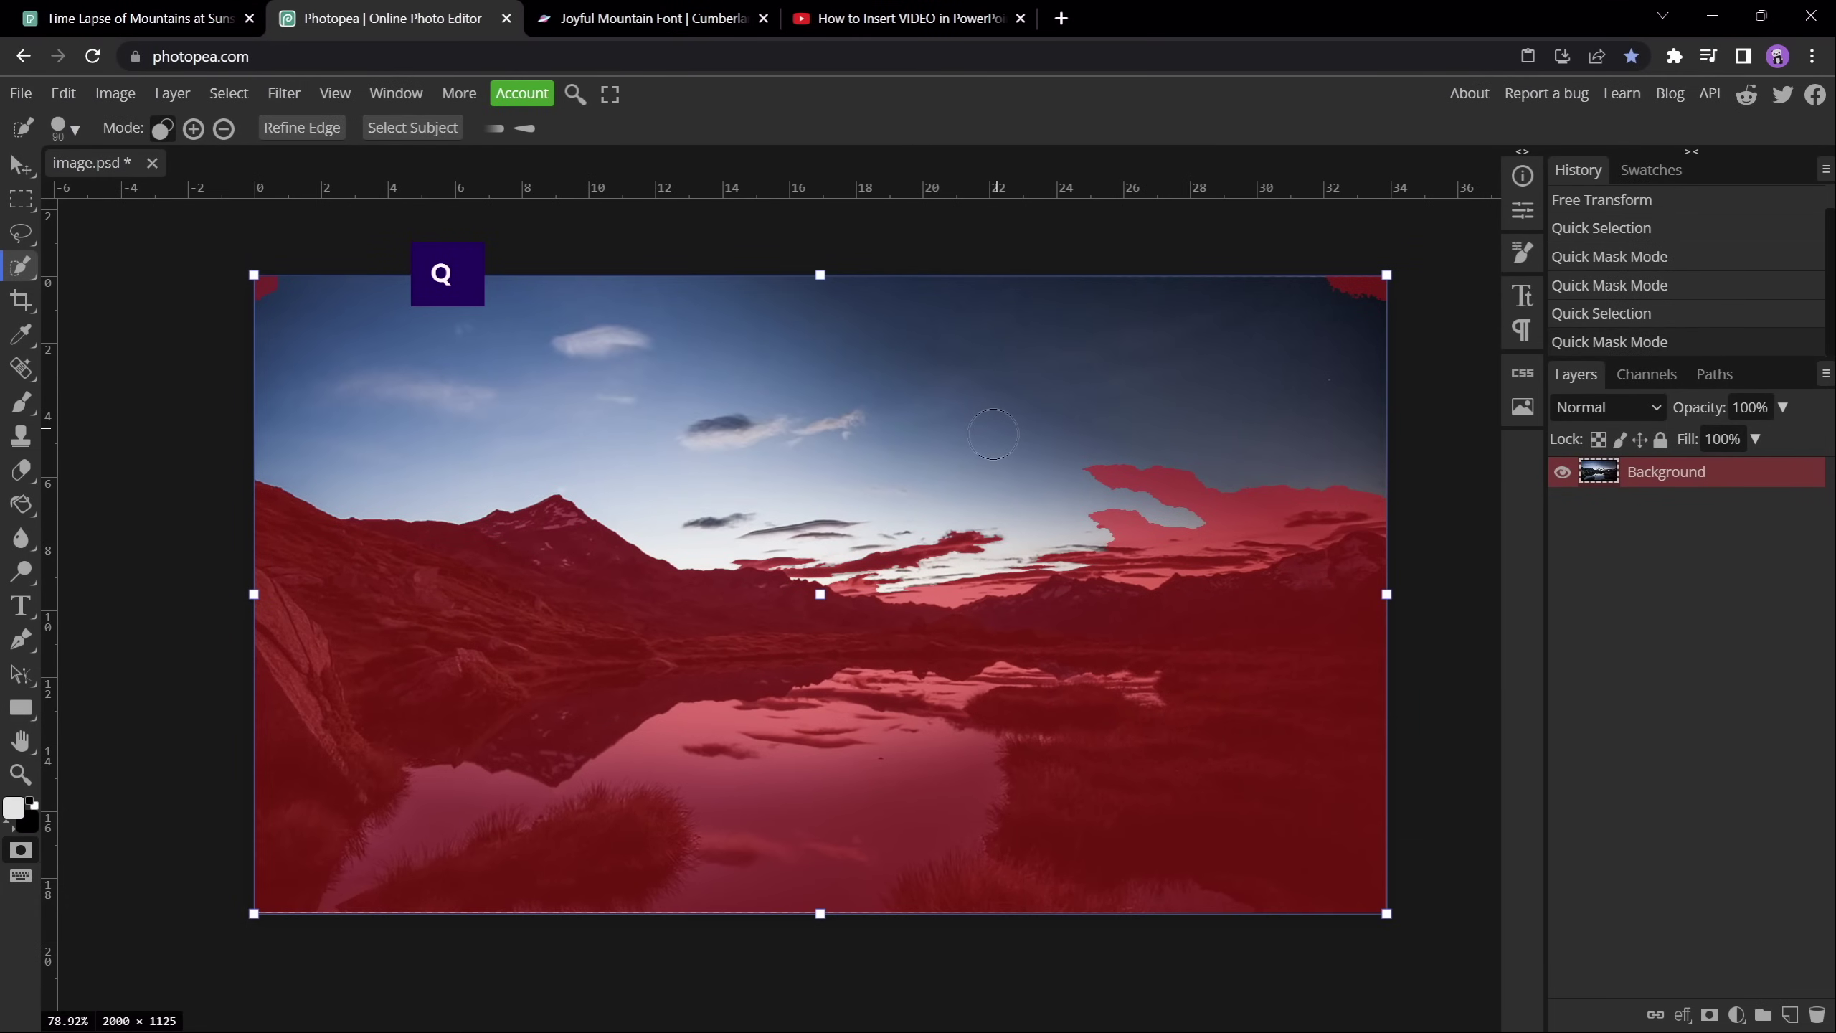
key("q")
left_click(278, 289)
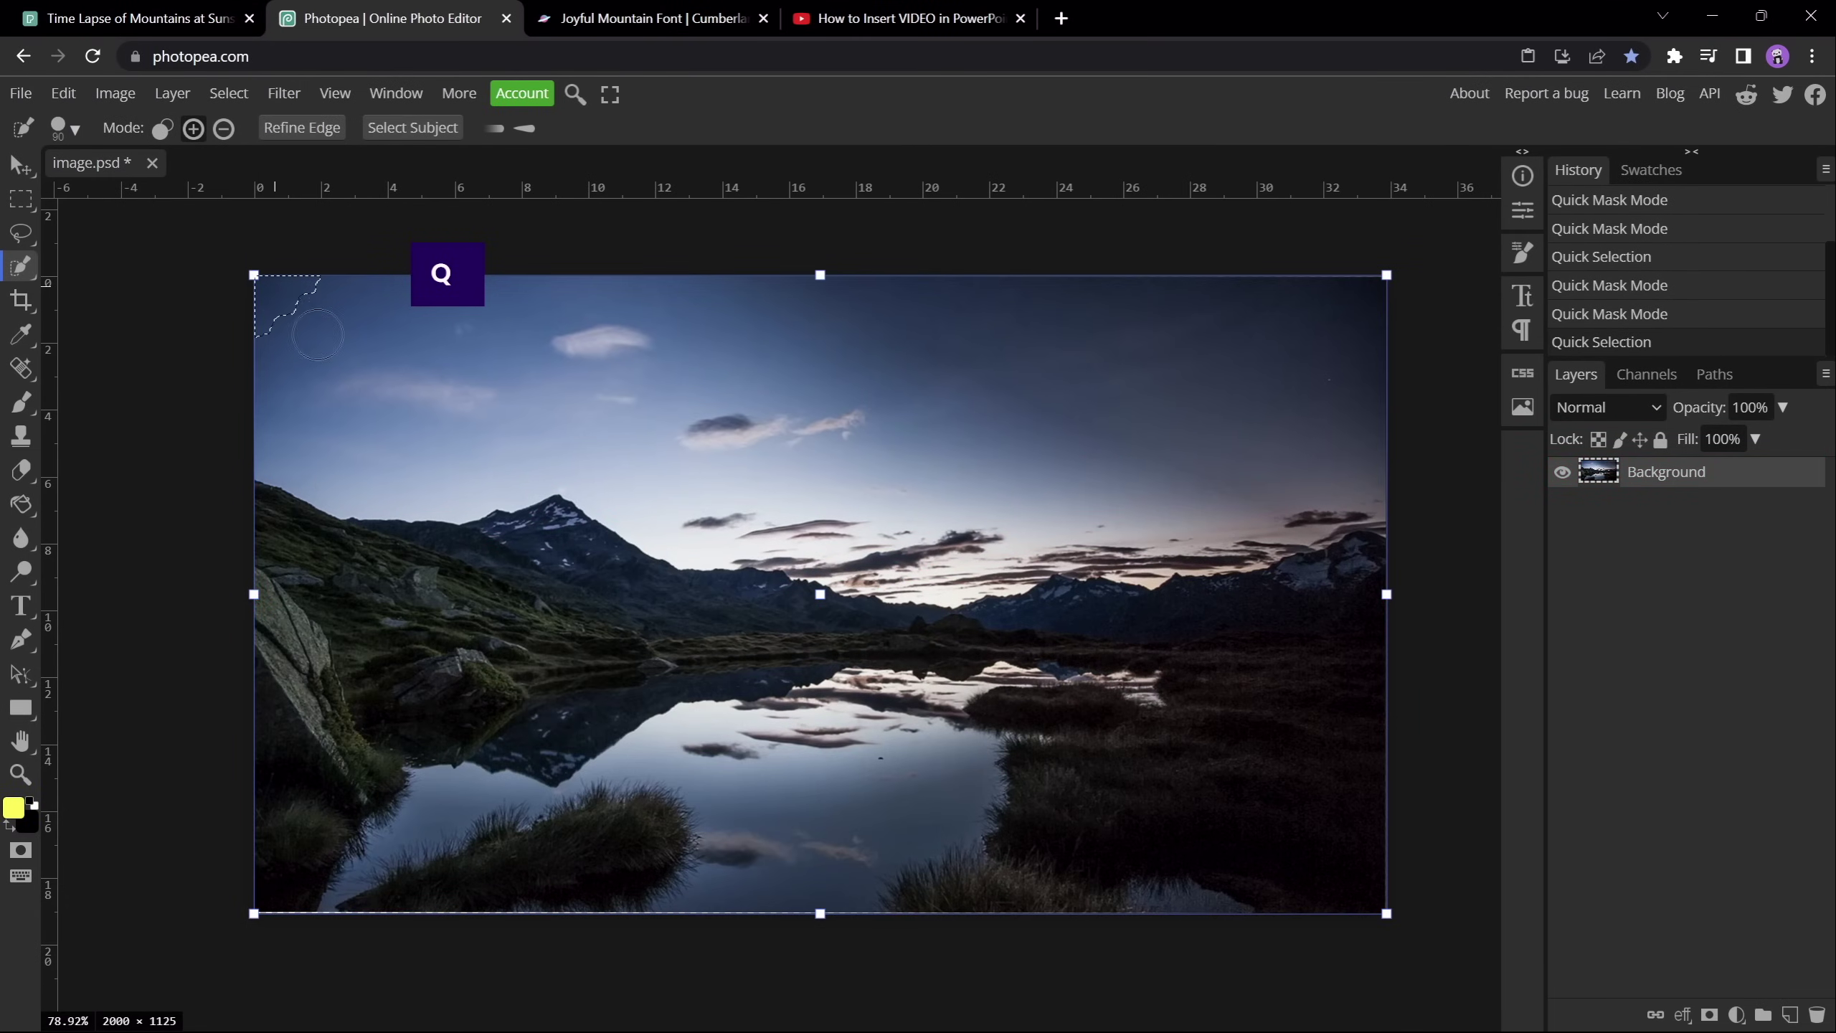
left_click_drag(317, 334, 308, 320)
left_click_drag(433, 383, 448, 392)
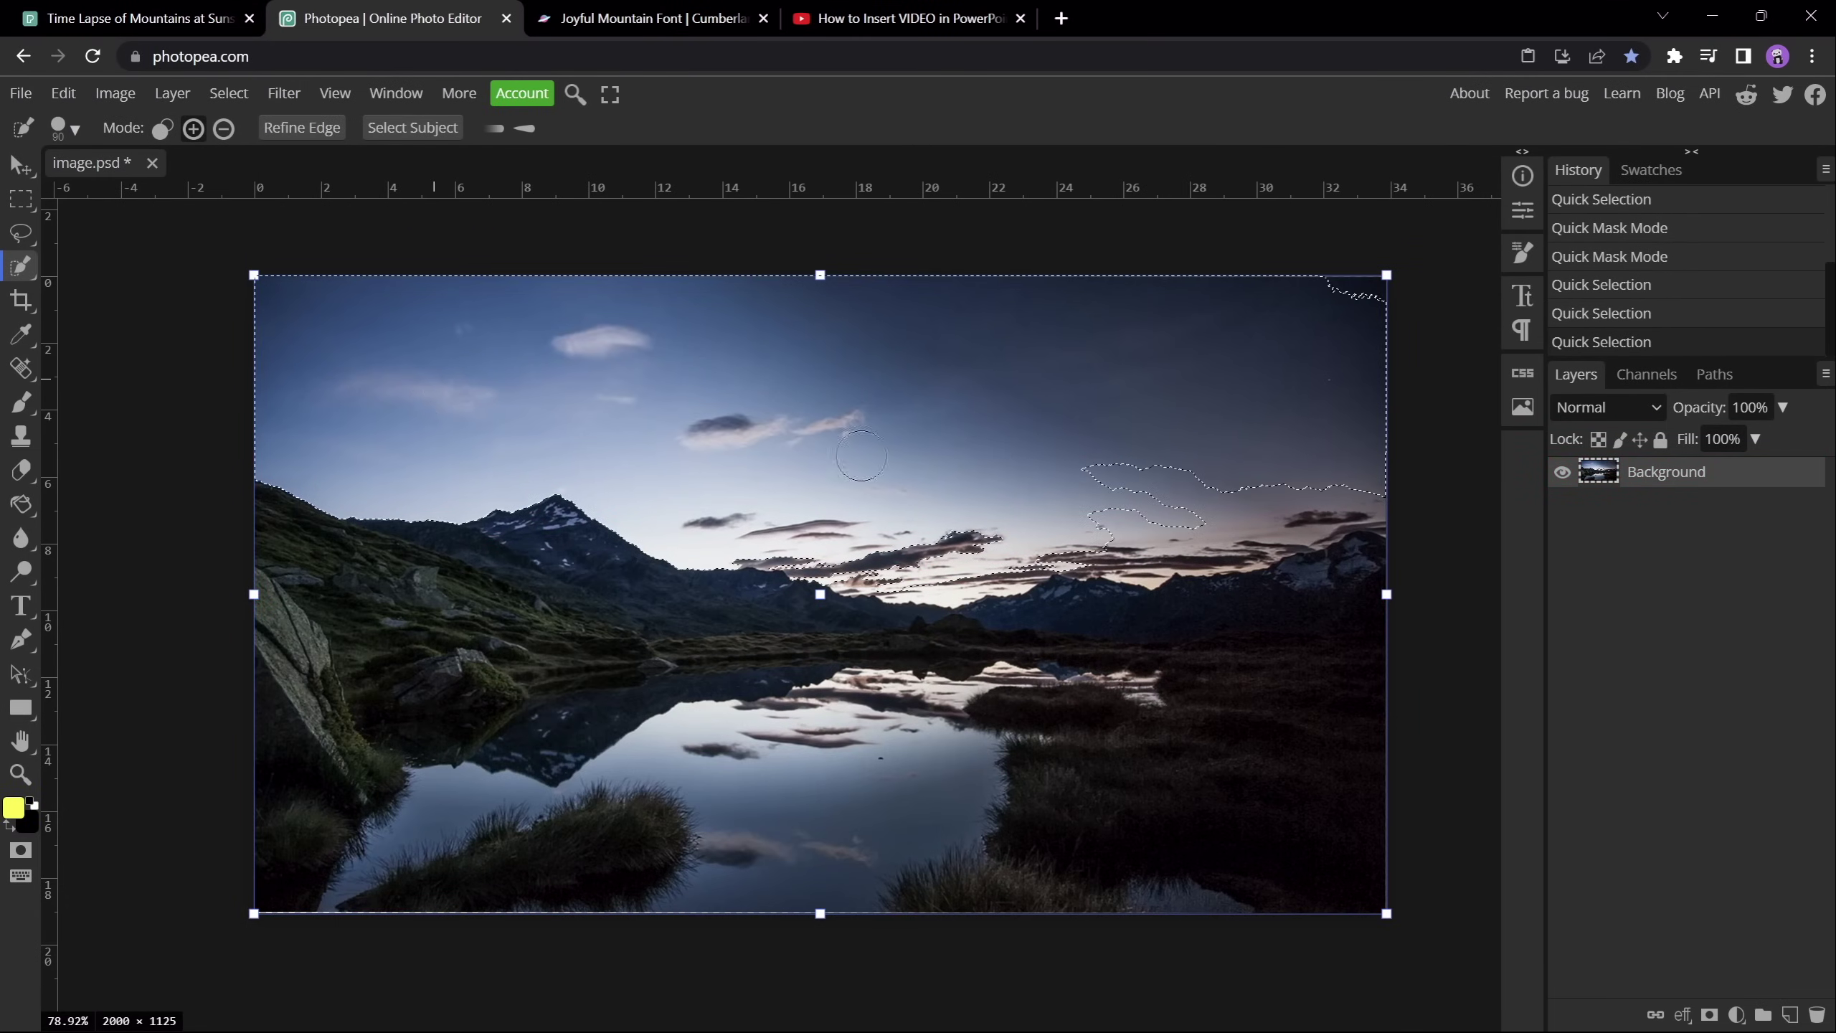
left_click(1171, 500)
left_click(1207, 517)
key("z")
left_click_drag(1285, 579, 1353, 567)
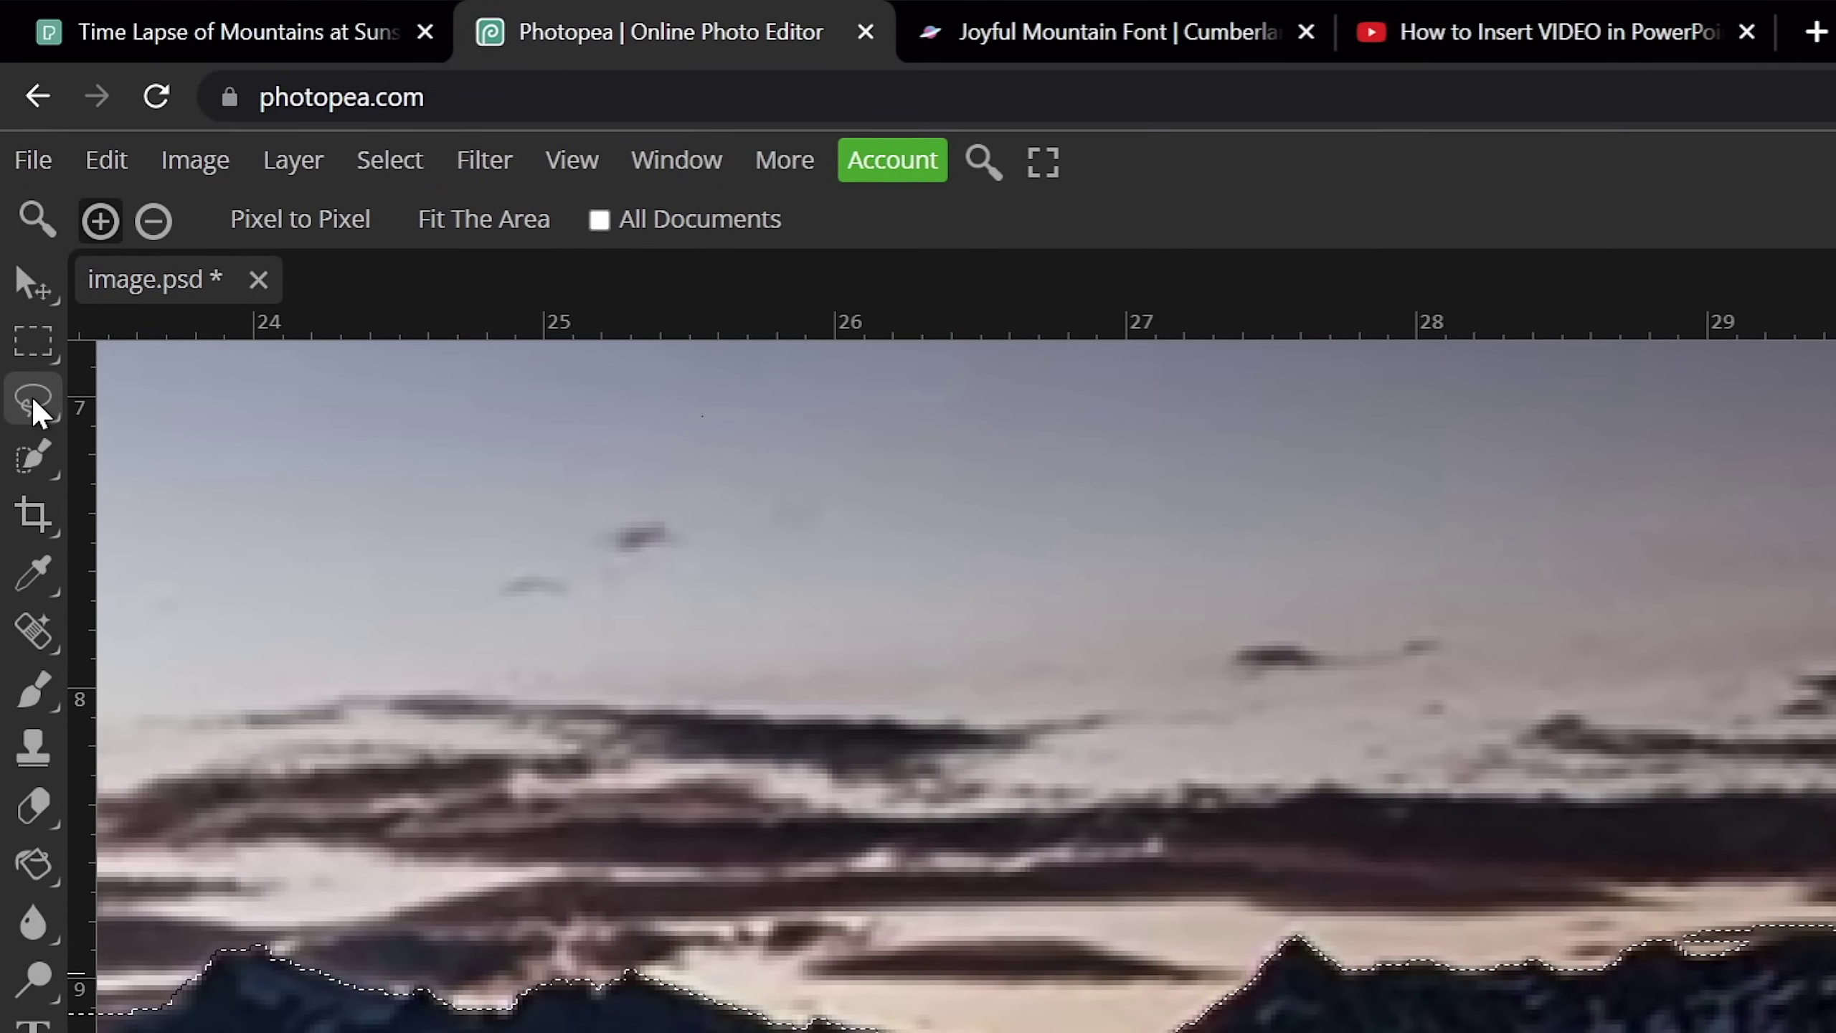
Lasso-subtract the mountain along the right ridge, fit the image, and verify with Quick Mask
left_click(34, 405)
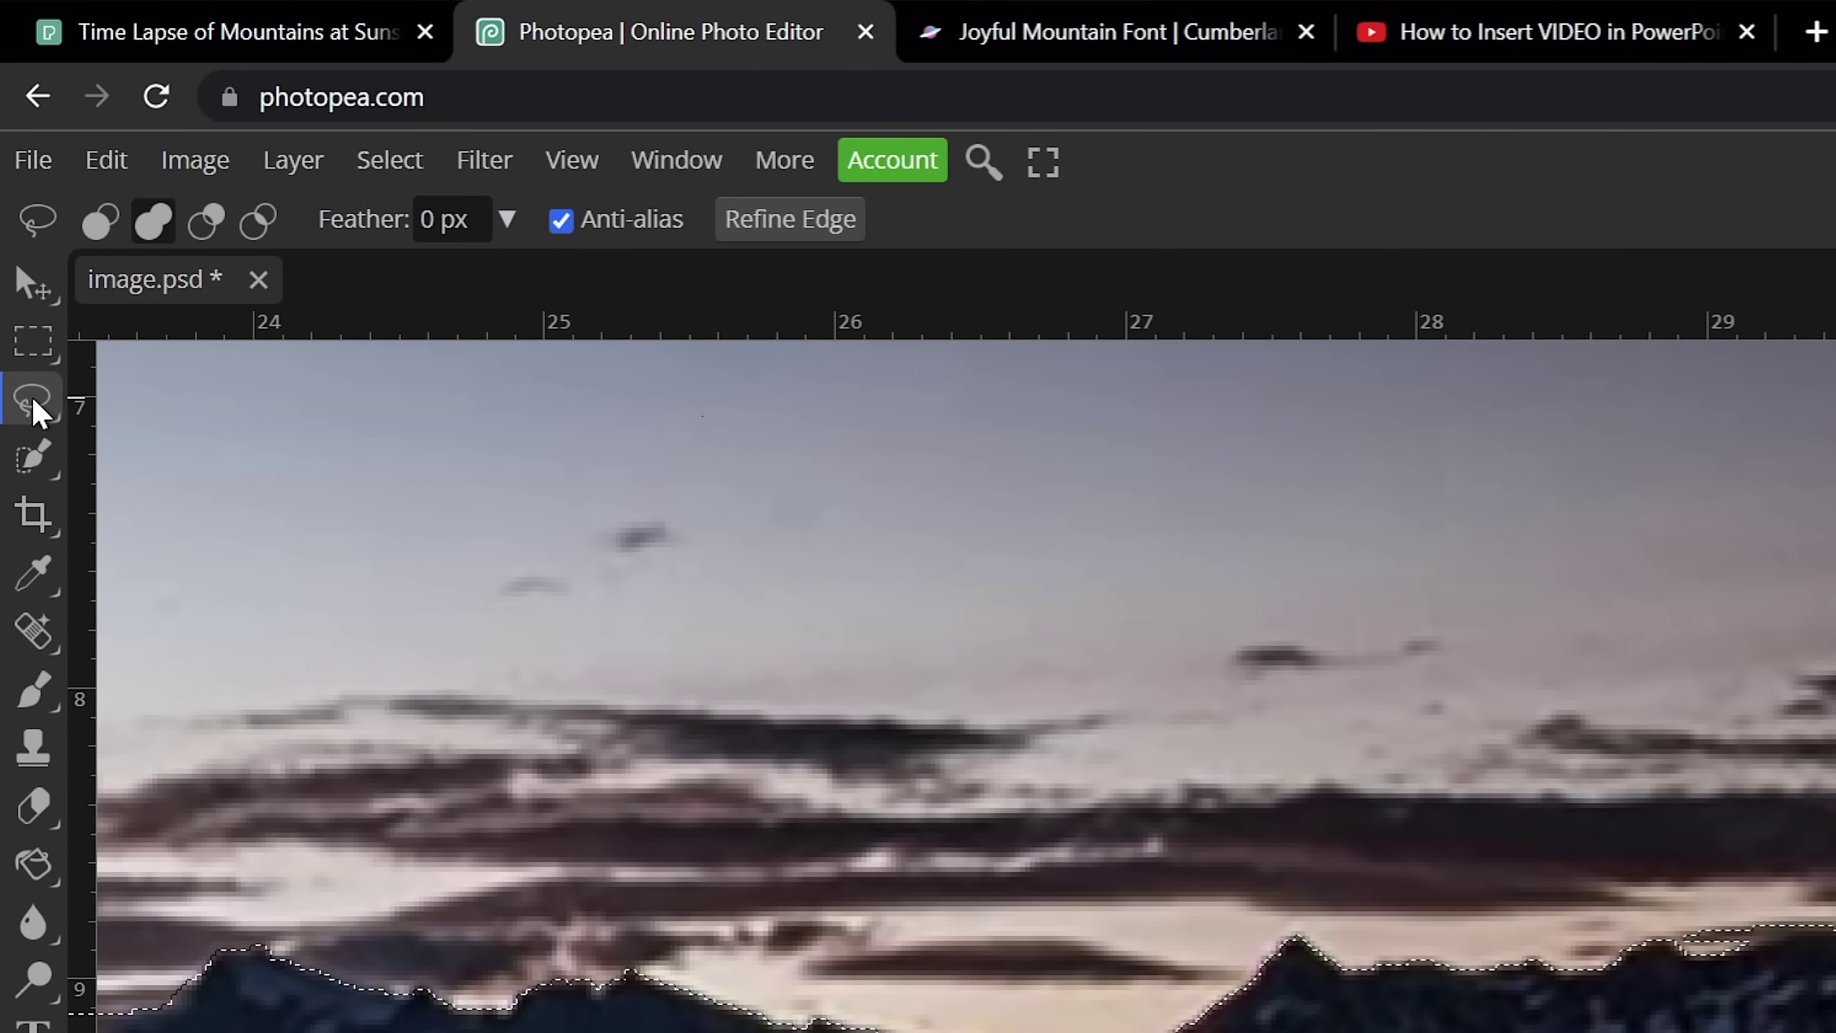
left_click(213, 219)
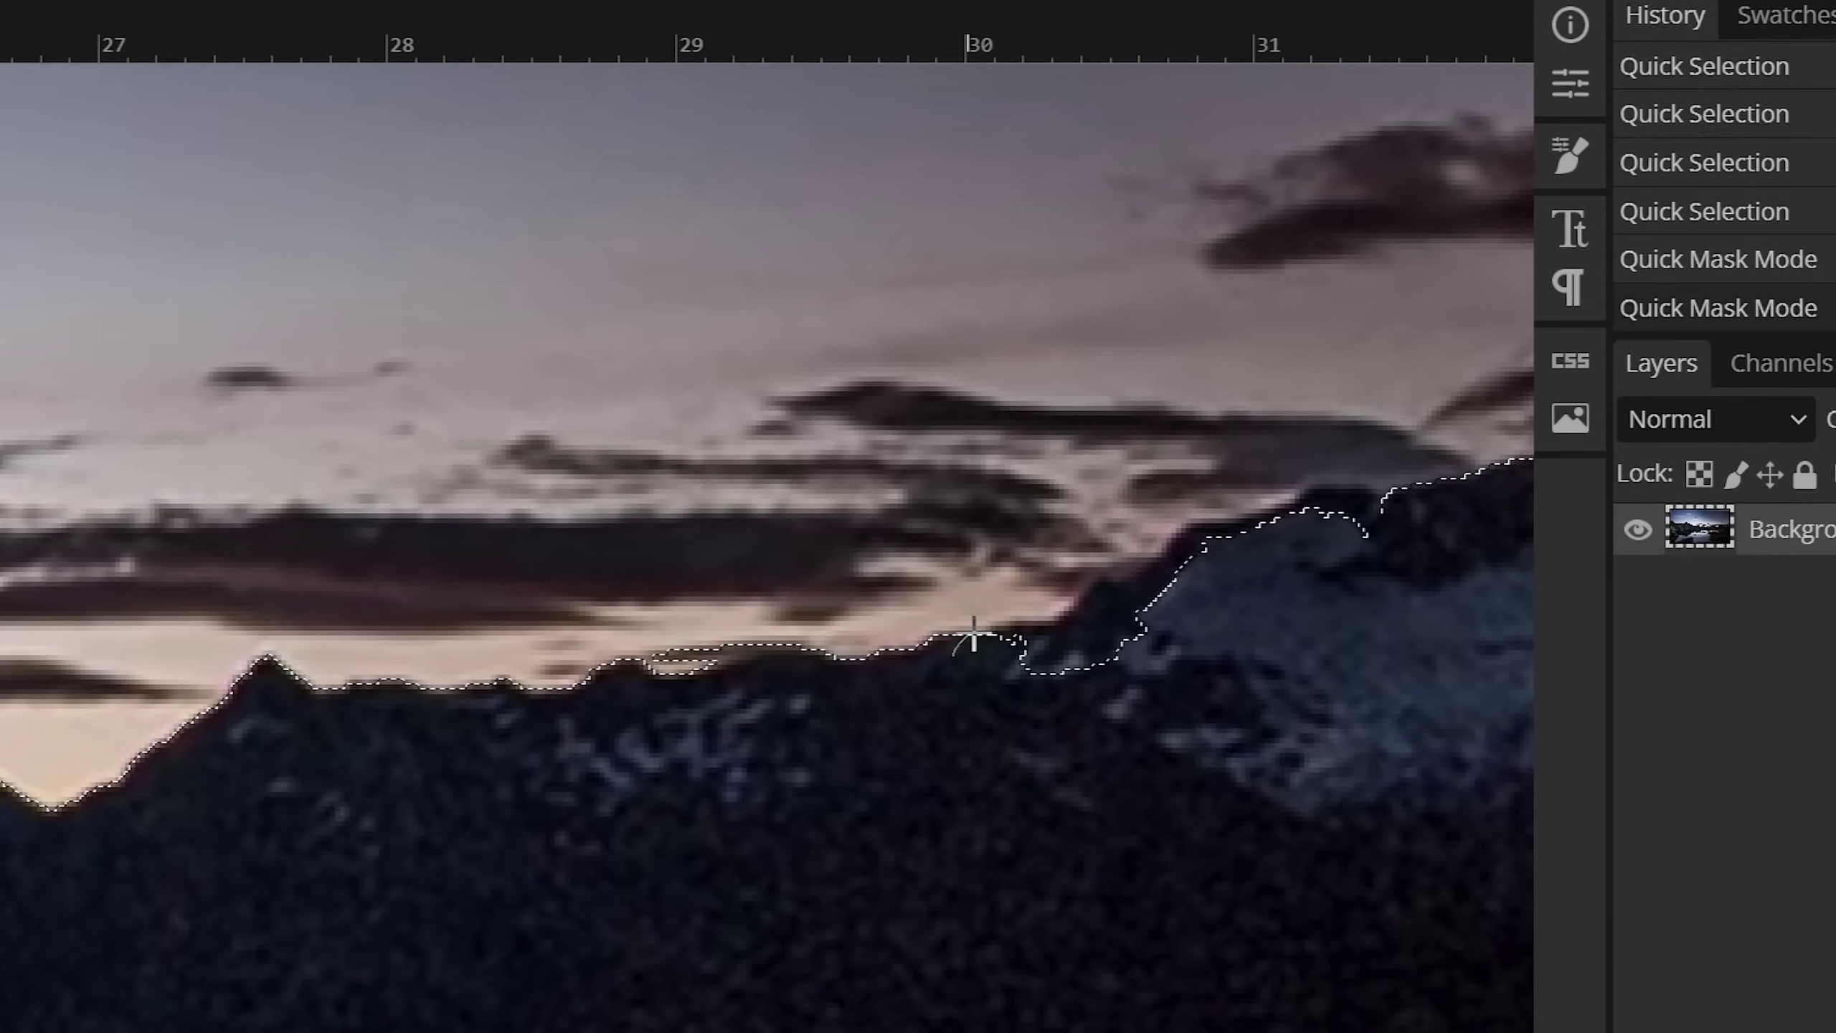
left_click_drag(1154, 548, 1244, 504)
mouse_move(1103, 581)
left_mouse_down()
mouse_move(1381, 492)
mouse_move(1216, 681)
mouse_move(984, 697)
mouse_move(972, 665)
left_mouse_up()
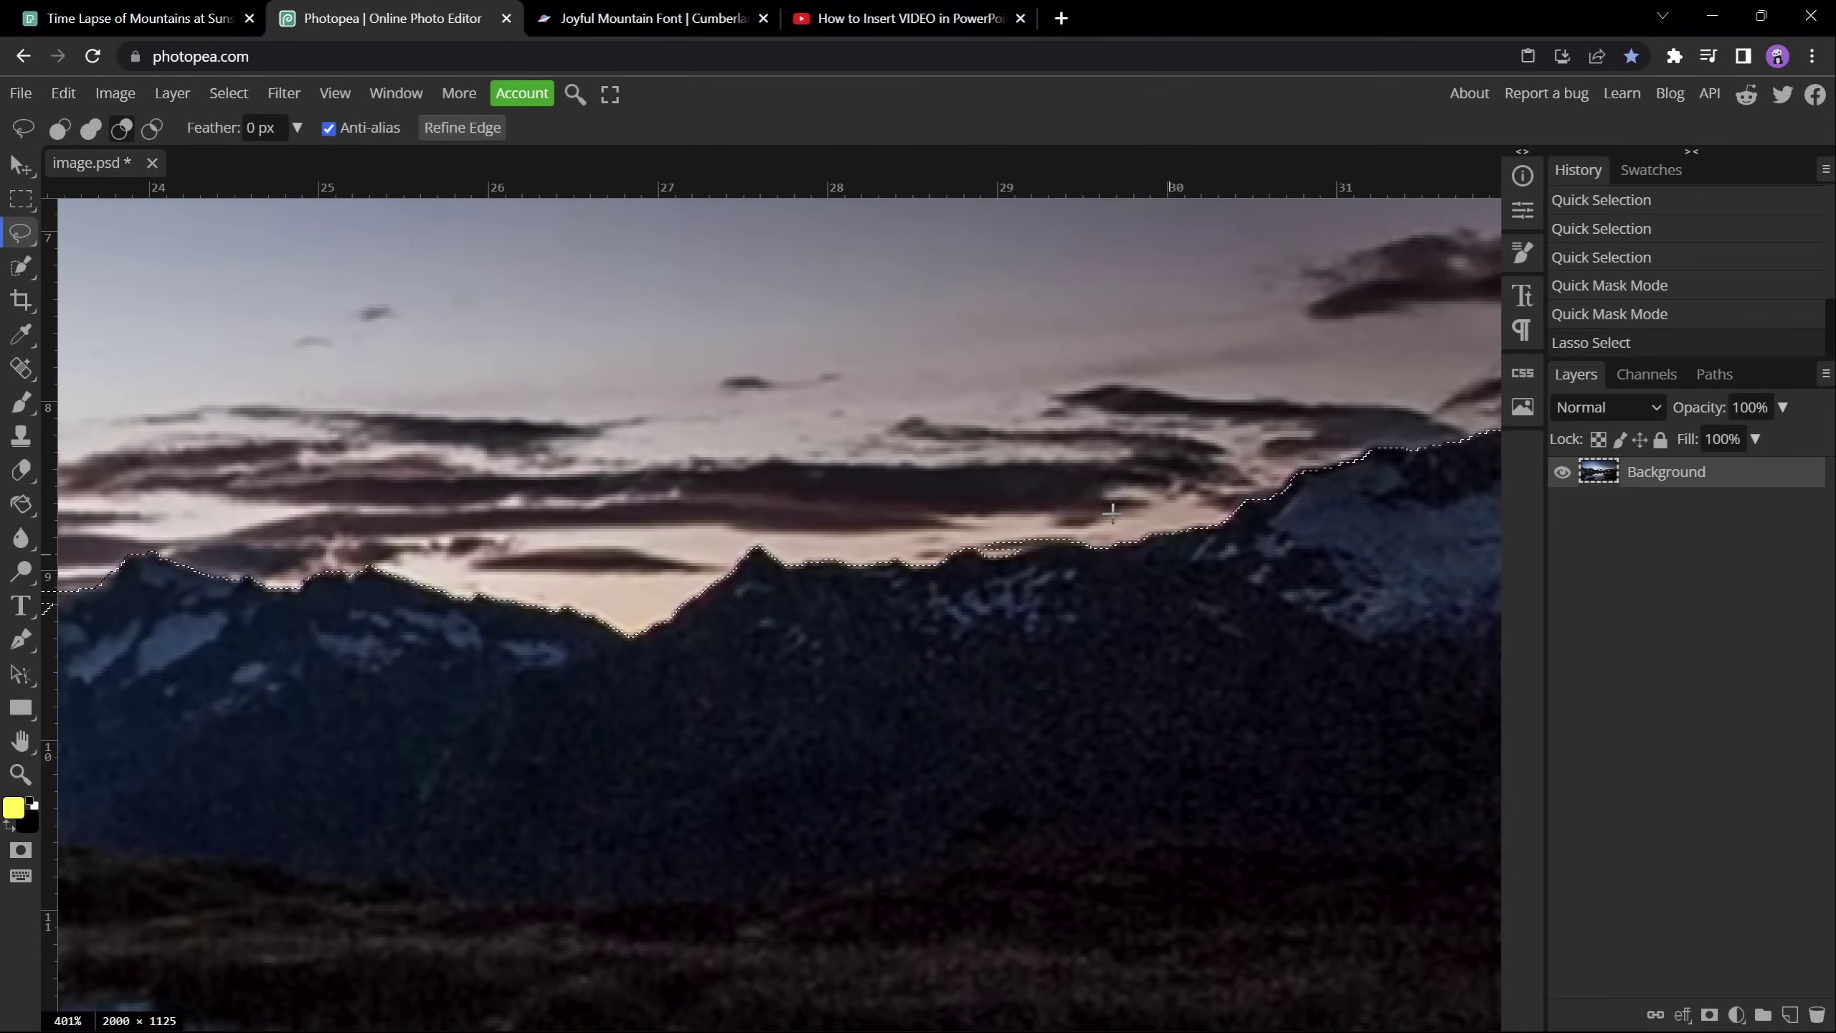
key("ctrl+0")
scroll(734, 444, "down", 1)
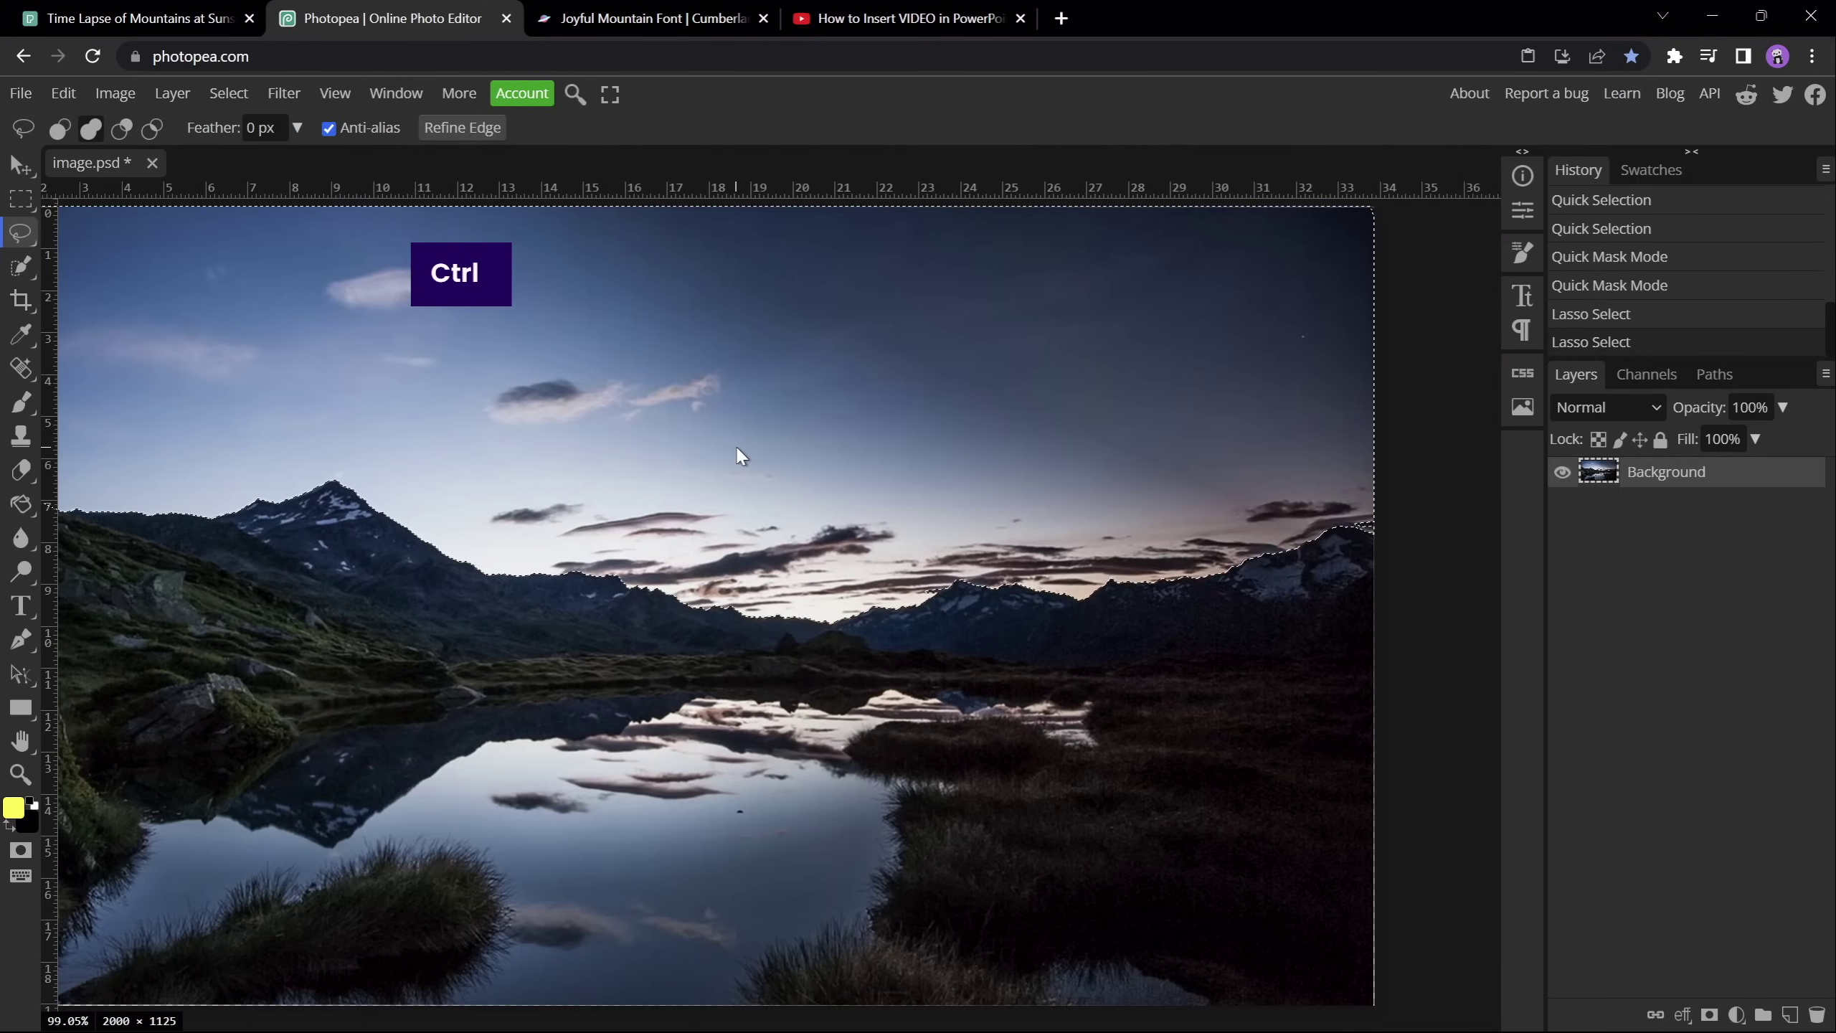
scroll(737, 448, "left", 2)
scroll(737, 448, "down", 3)
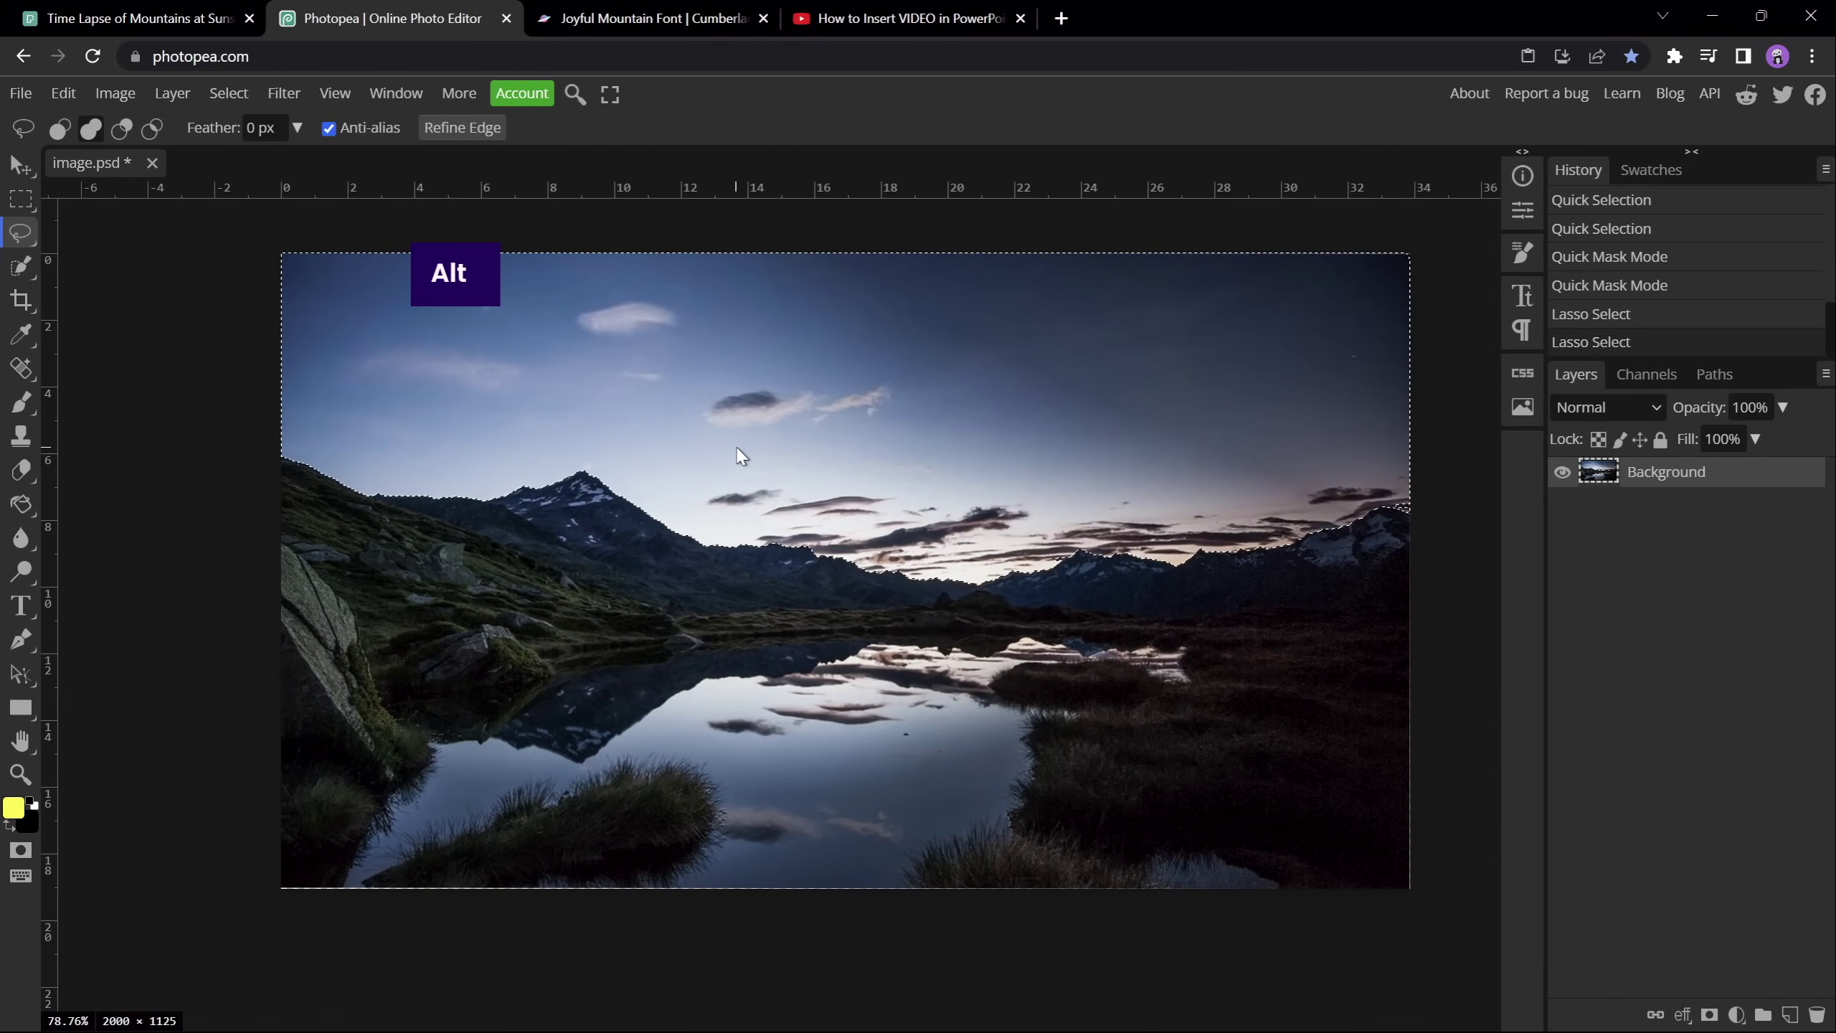
key("q")
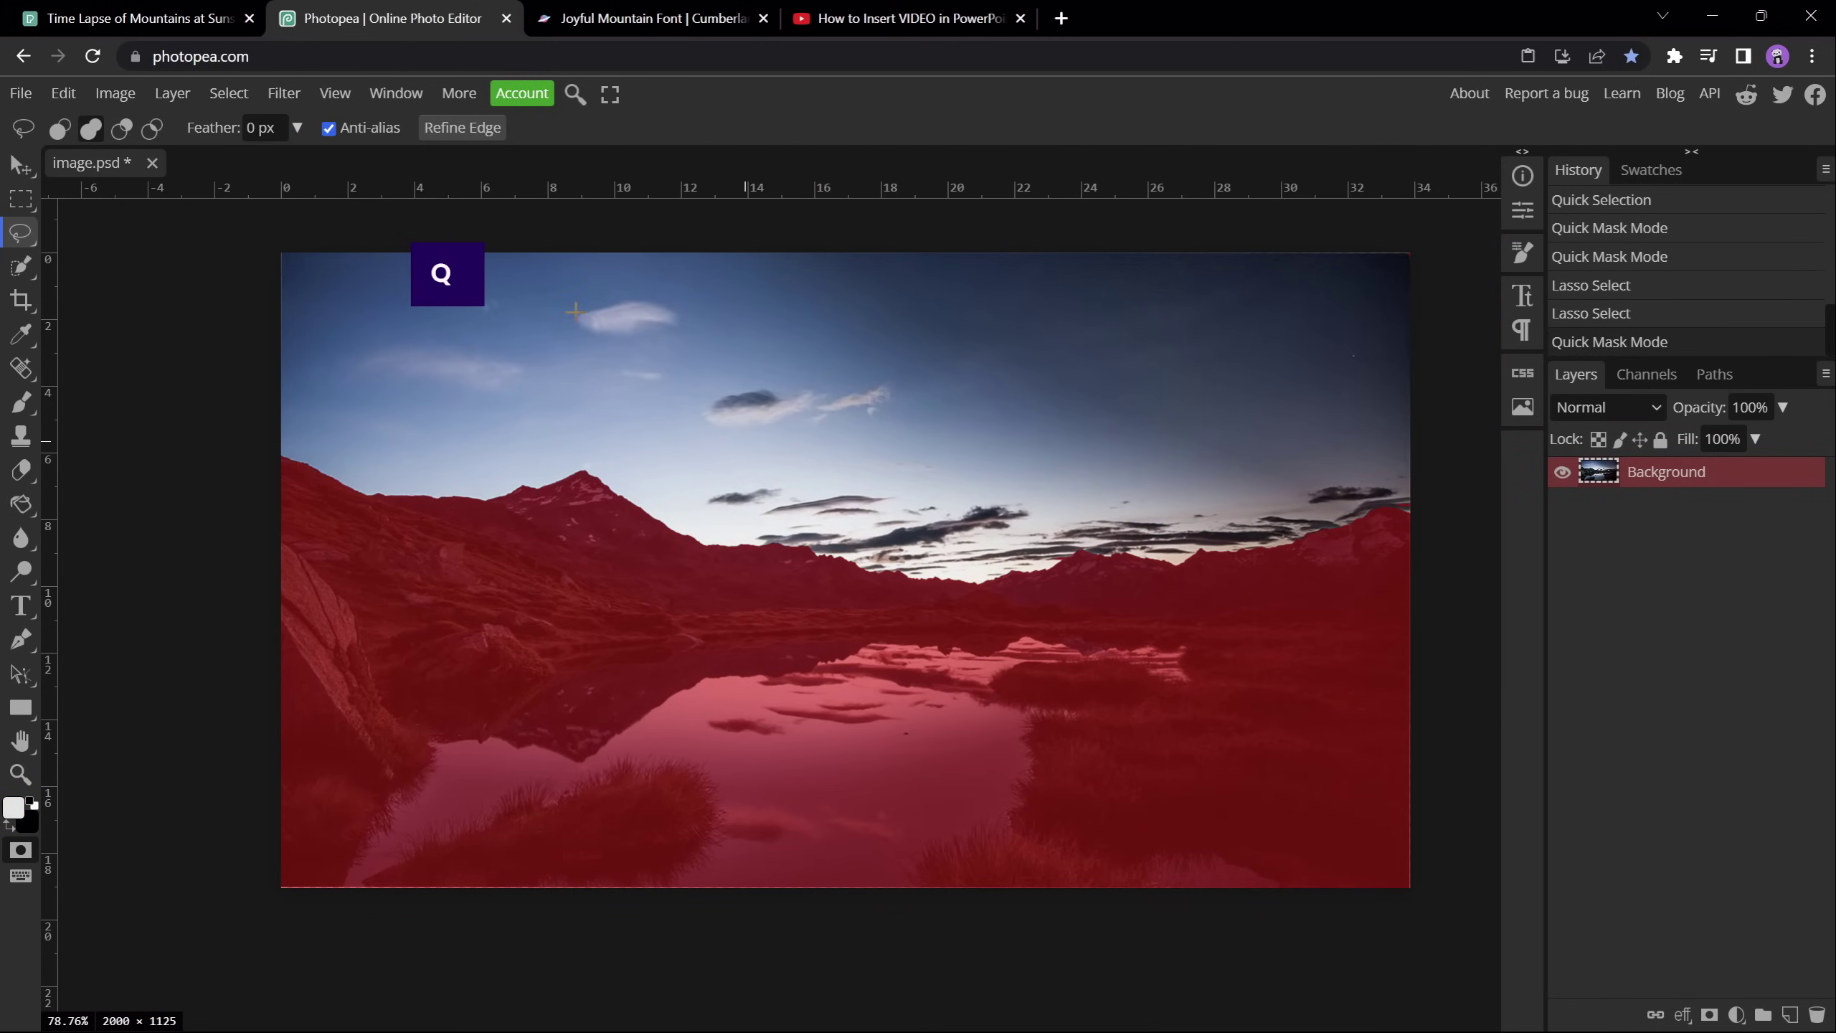
key("q")
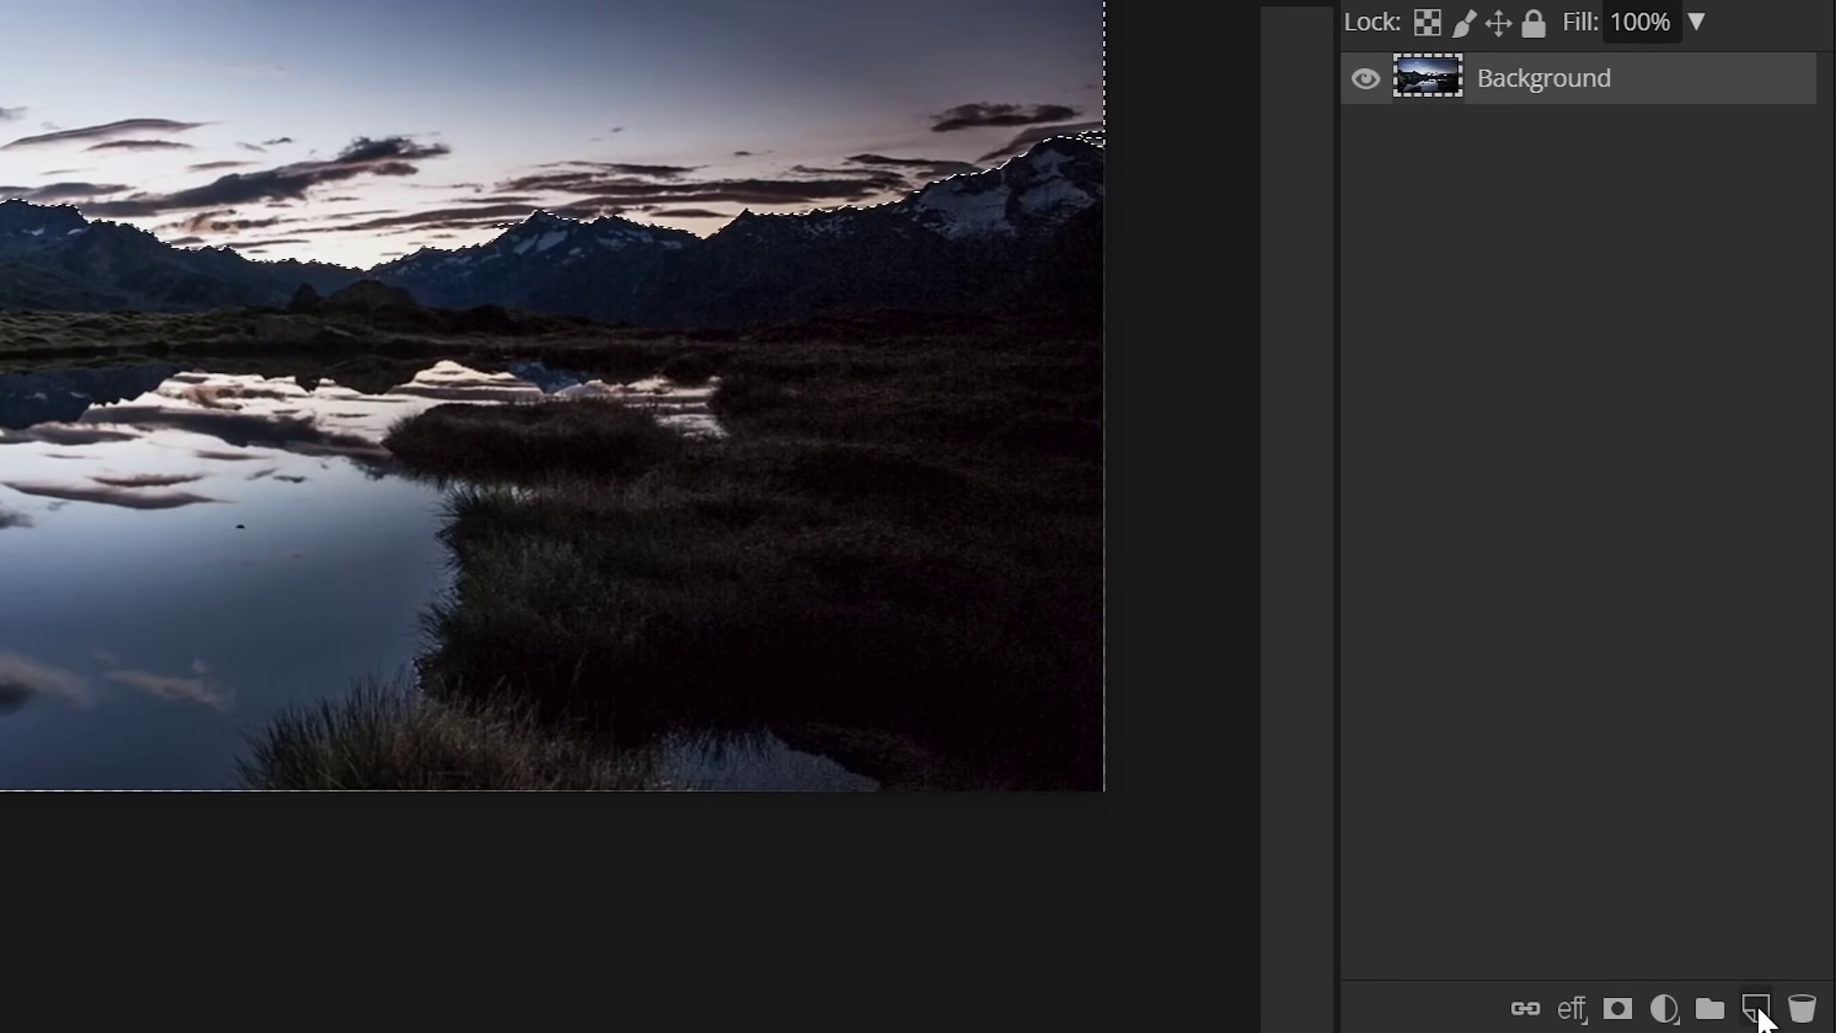
Fill the selected sky yellow on a new Layer 1, deselect, and hide the Background layer
left_click(1789, 1014)
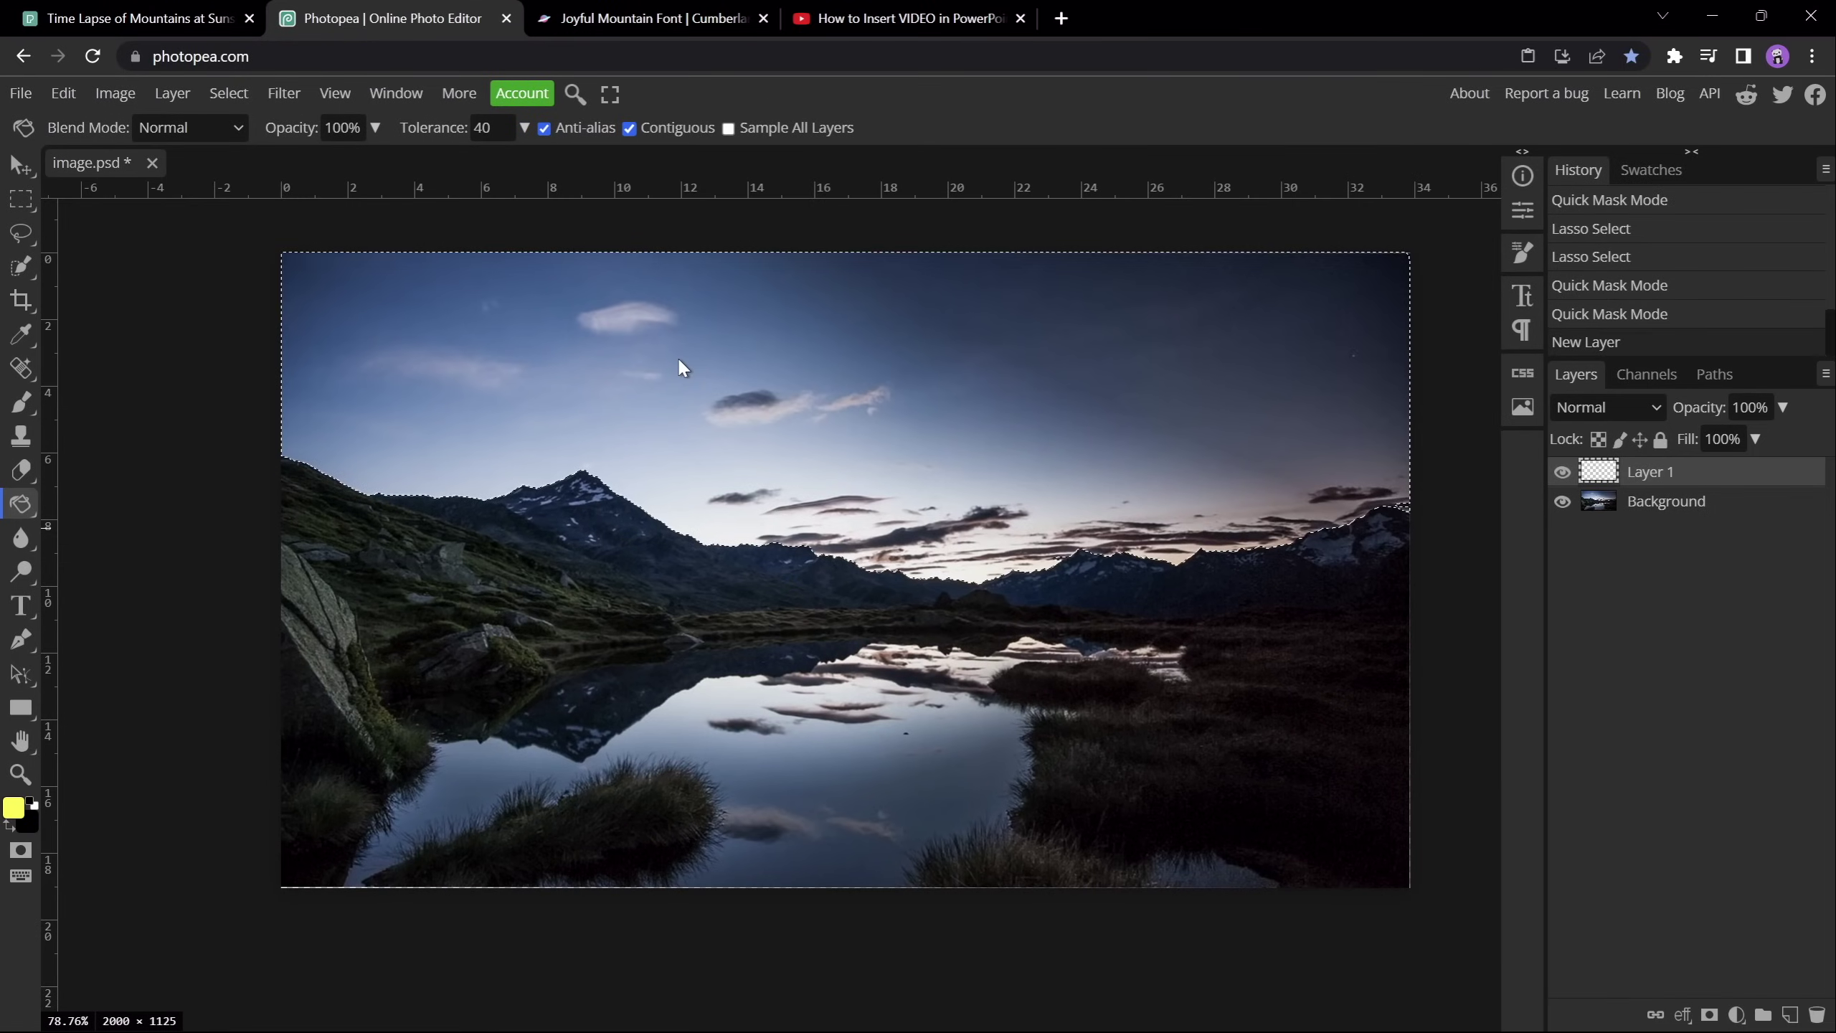
left_click(681, 367)
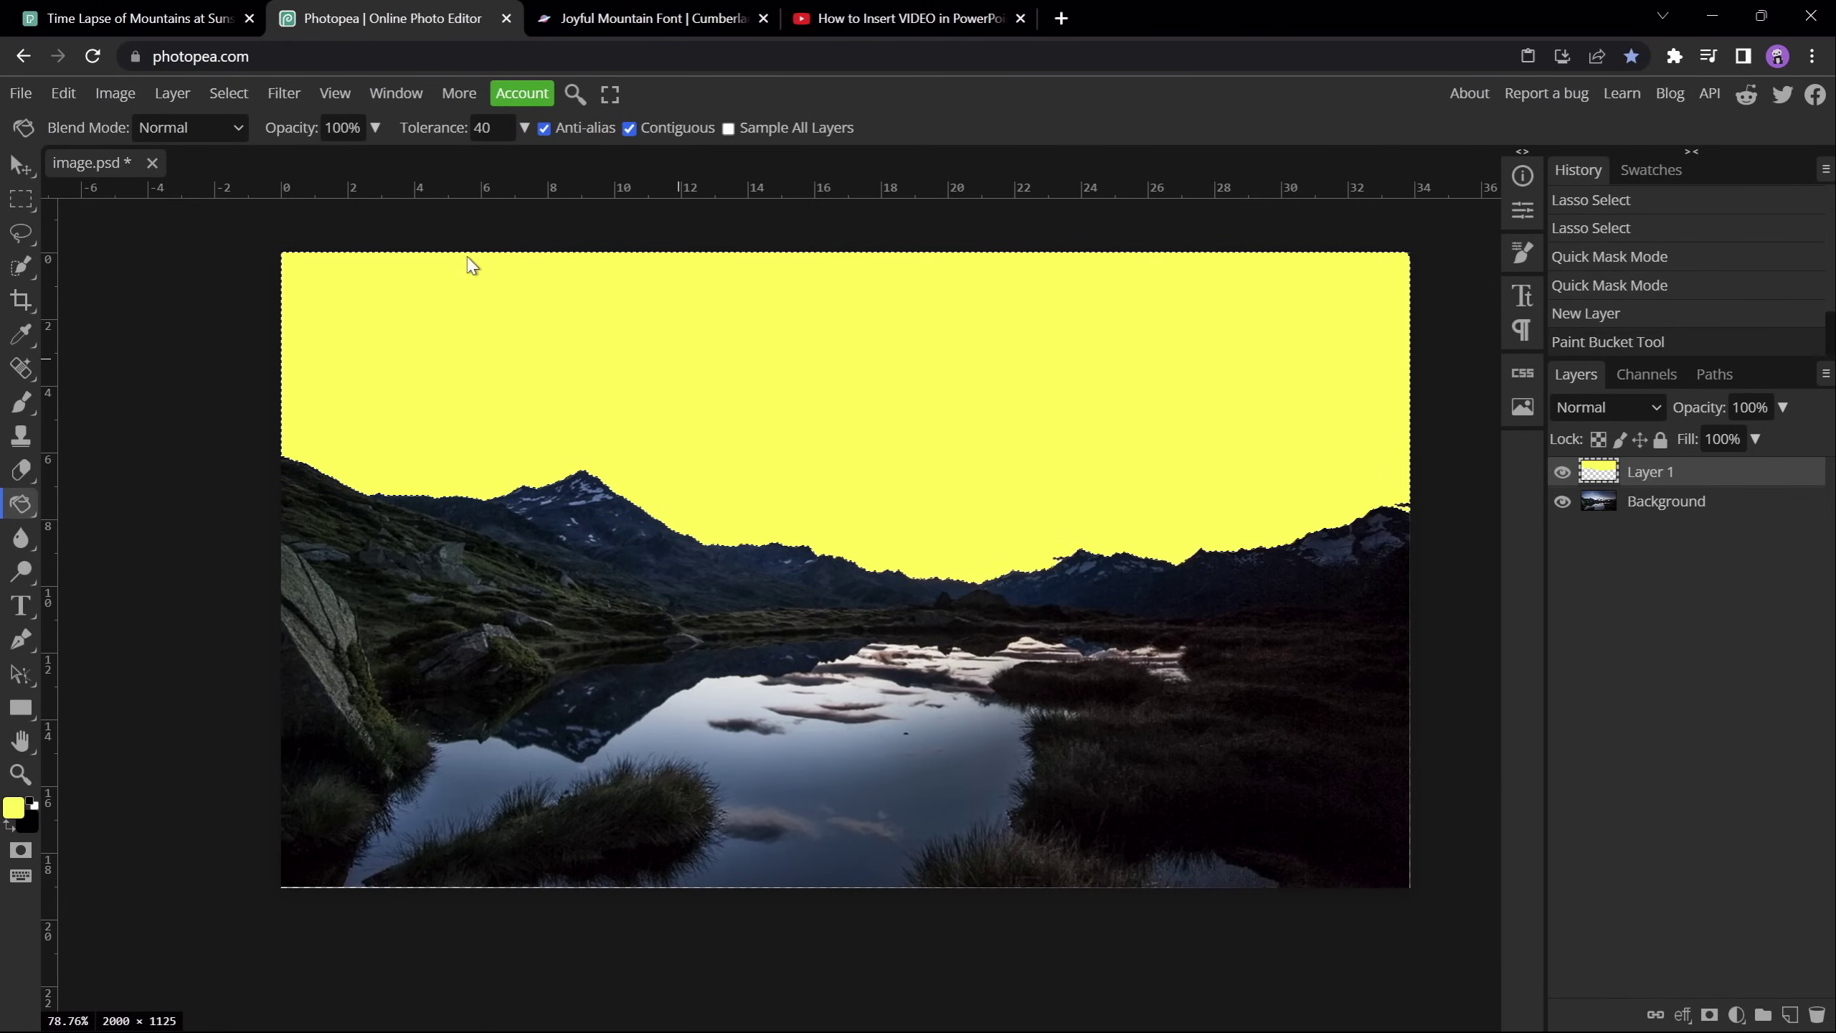
left_click(230, 93)
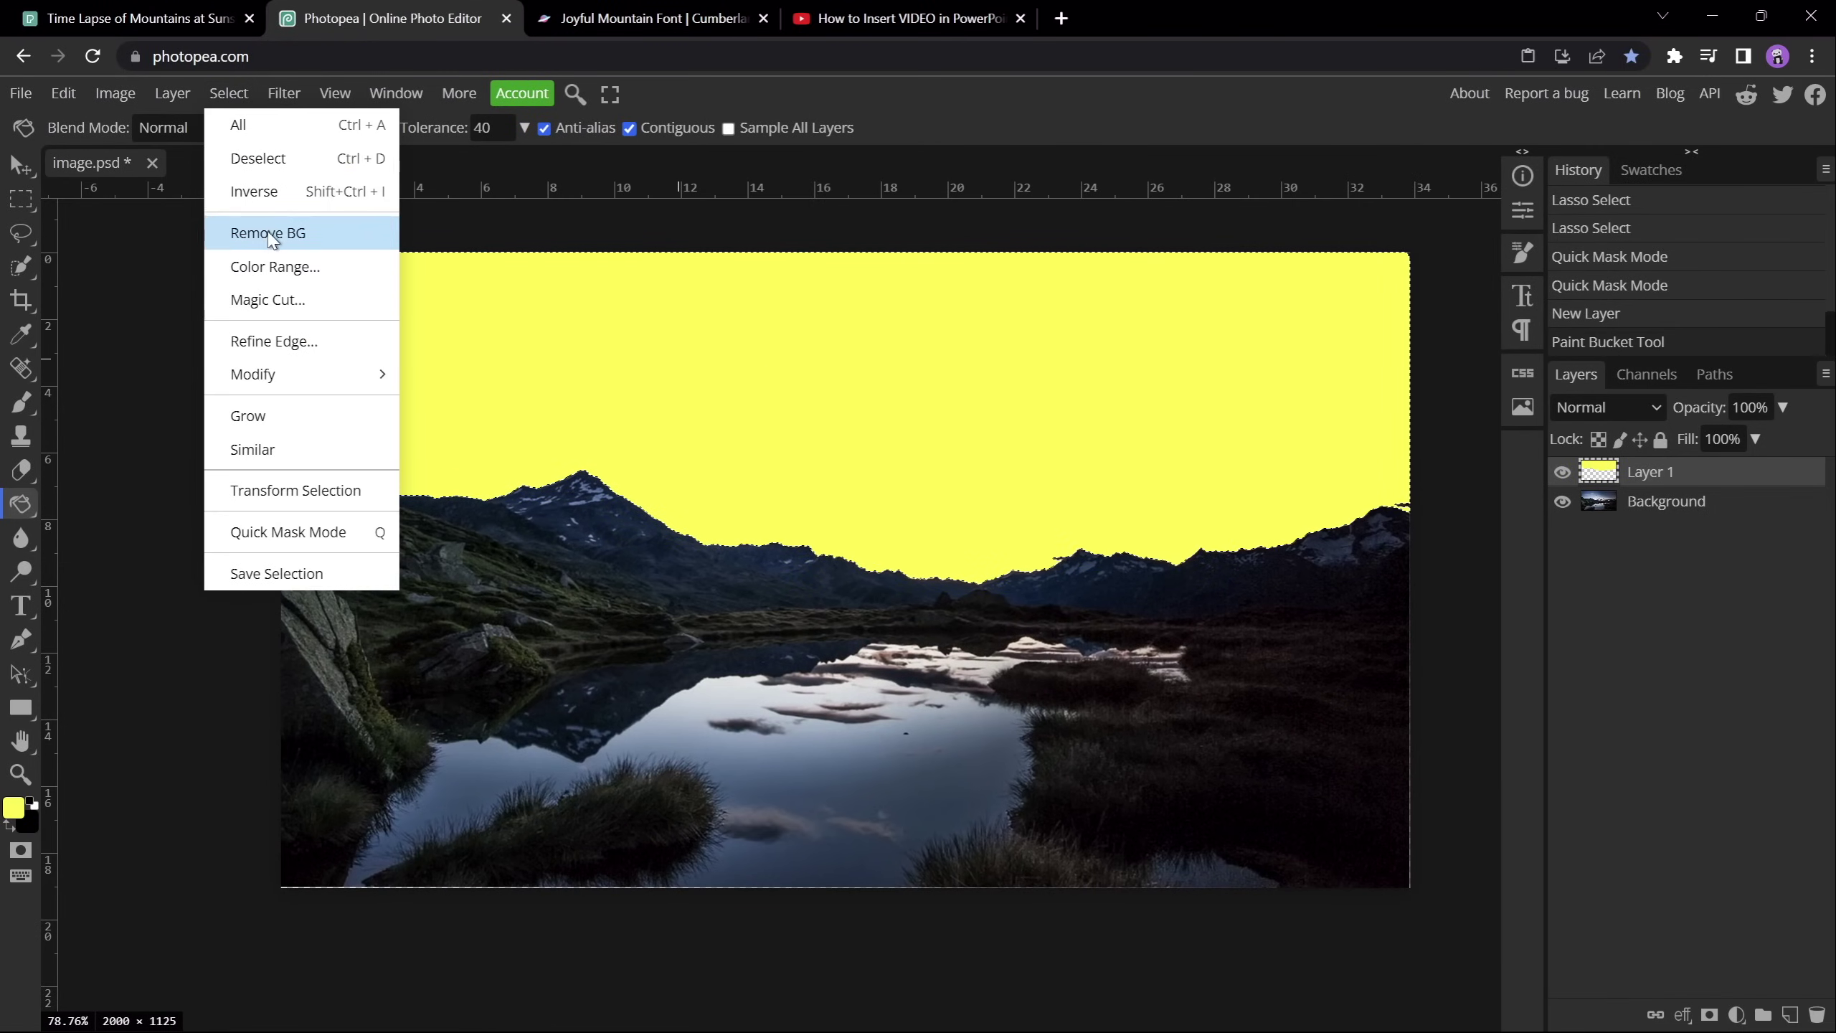
left_click(260, 158)
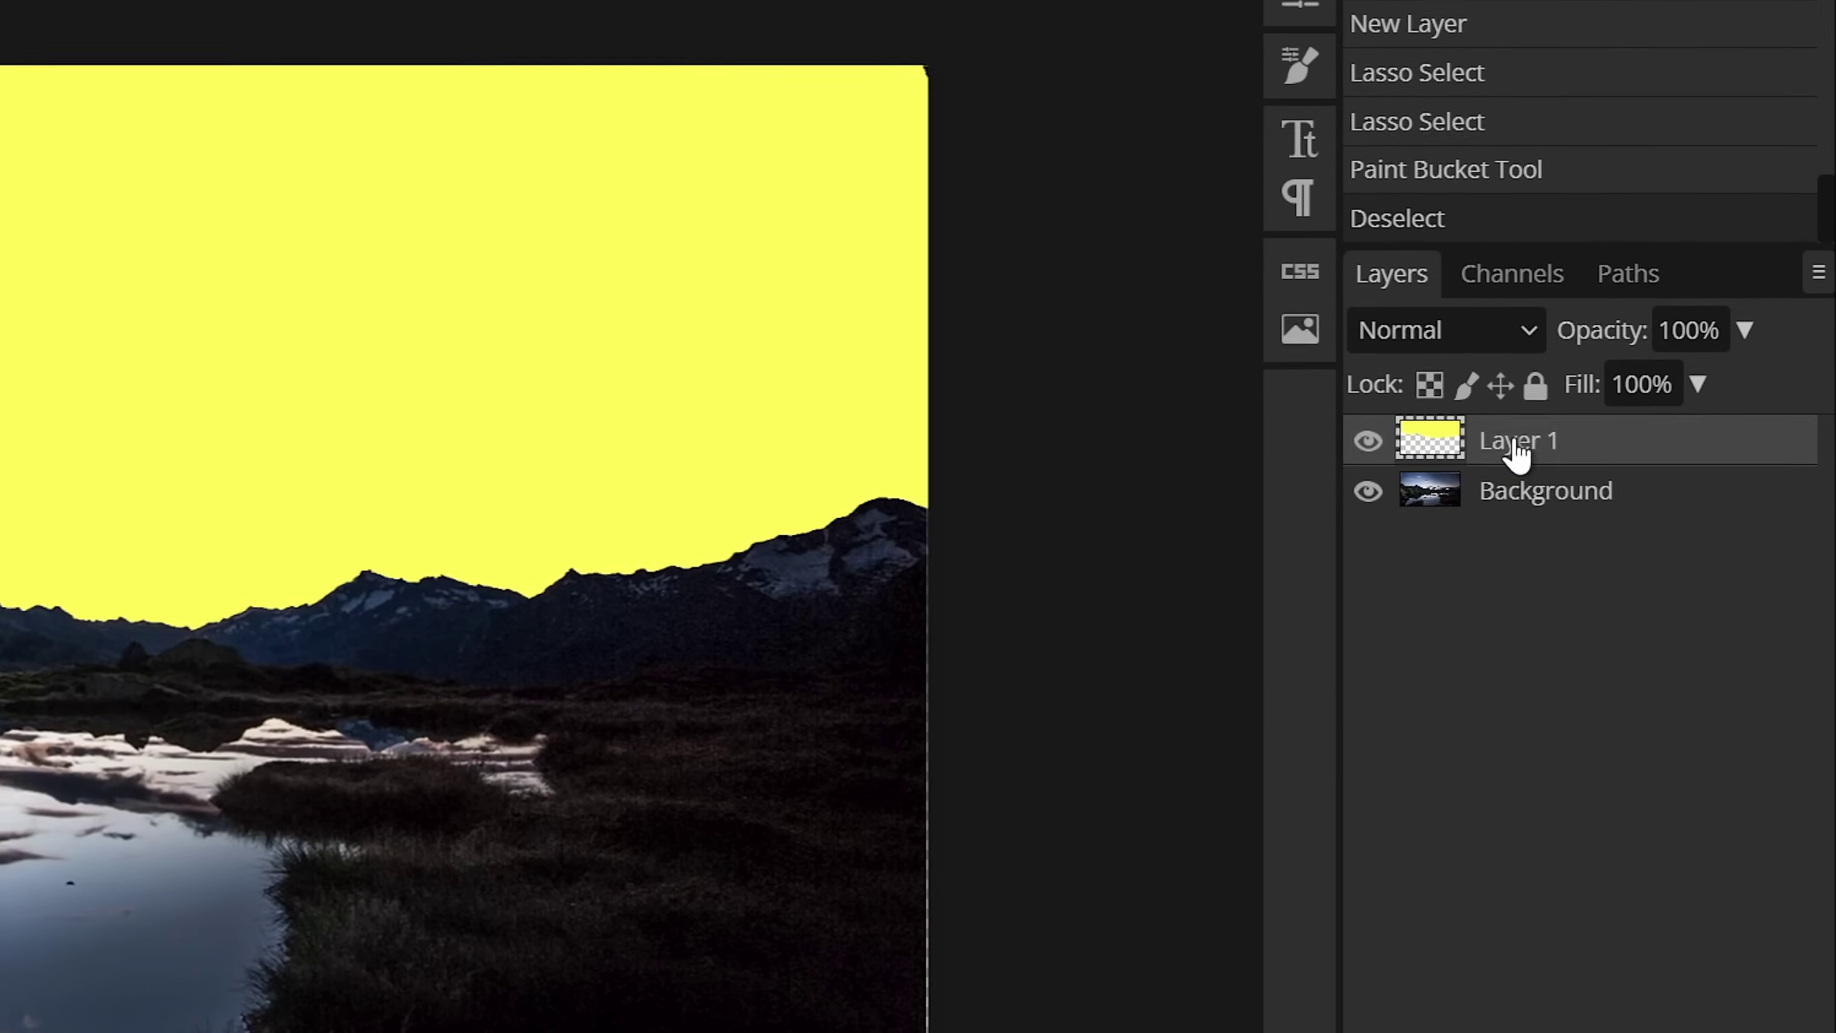
left_click(1367, 492)
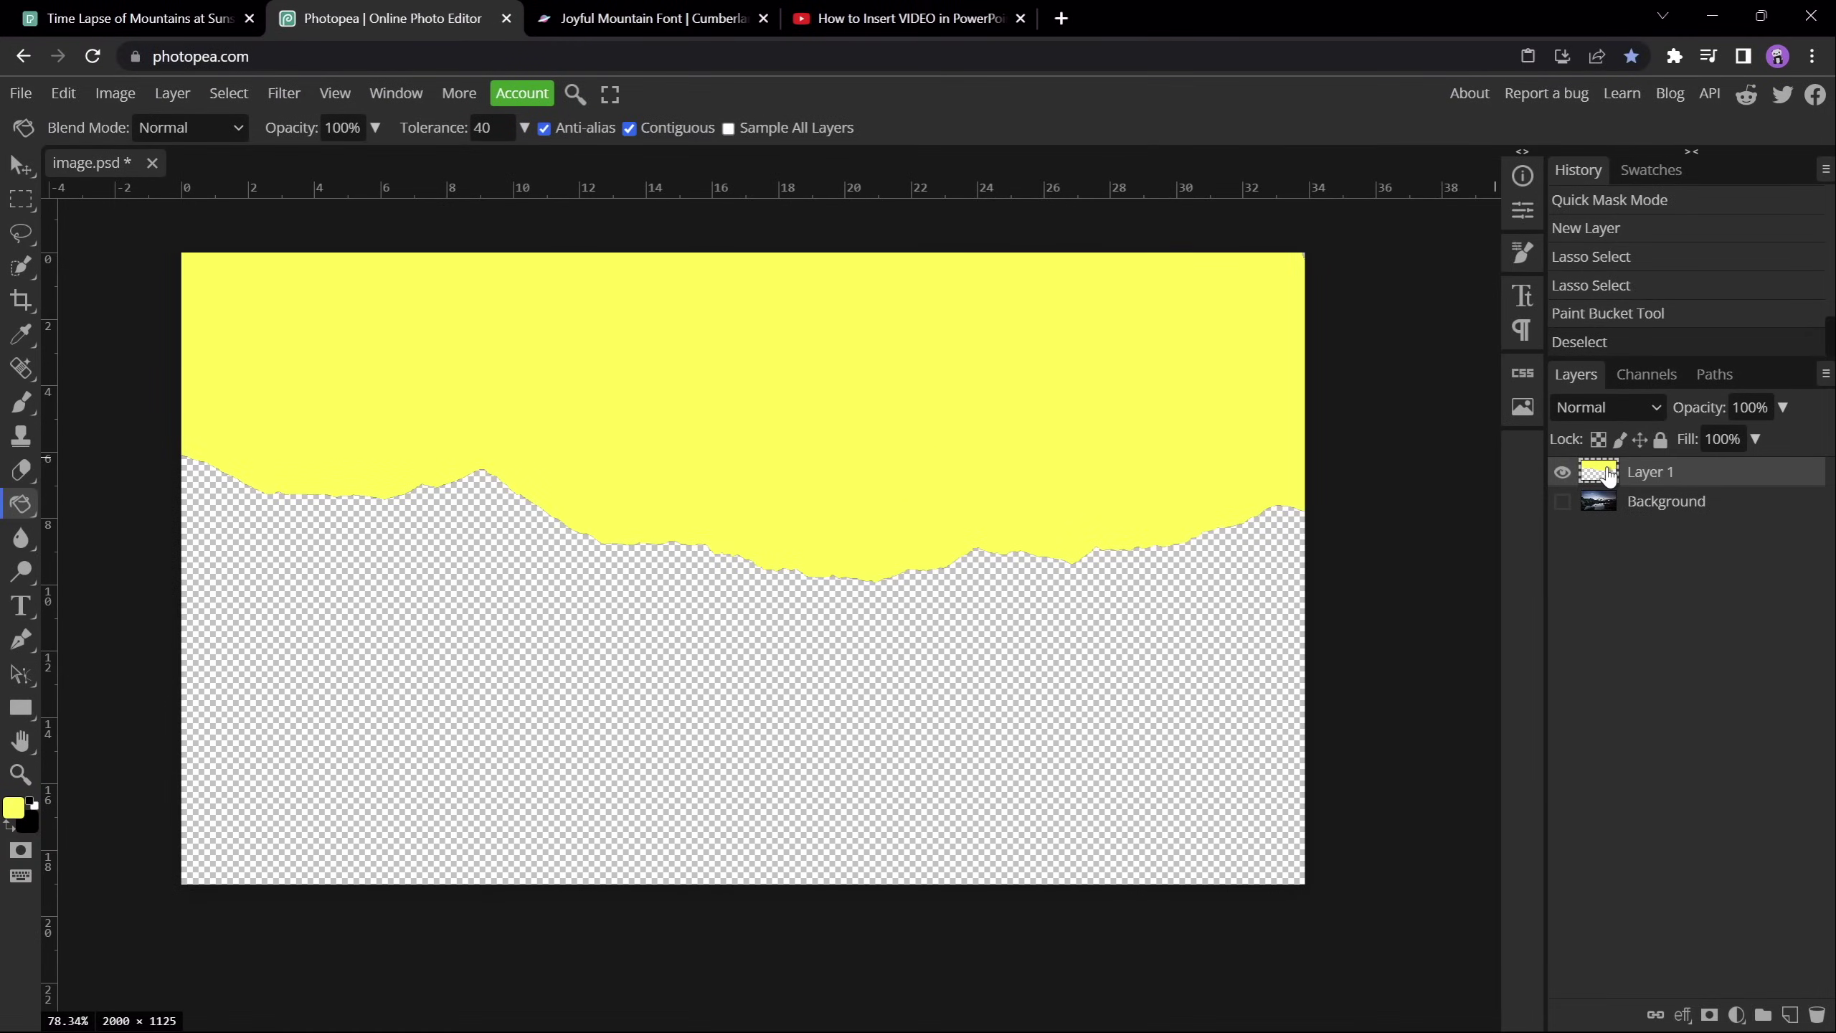
Vectorize the yellow layer with the Photo style and Polygon option into Path 0
left_click(119, 94)
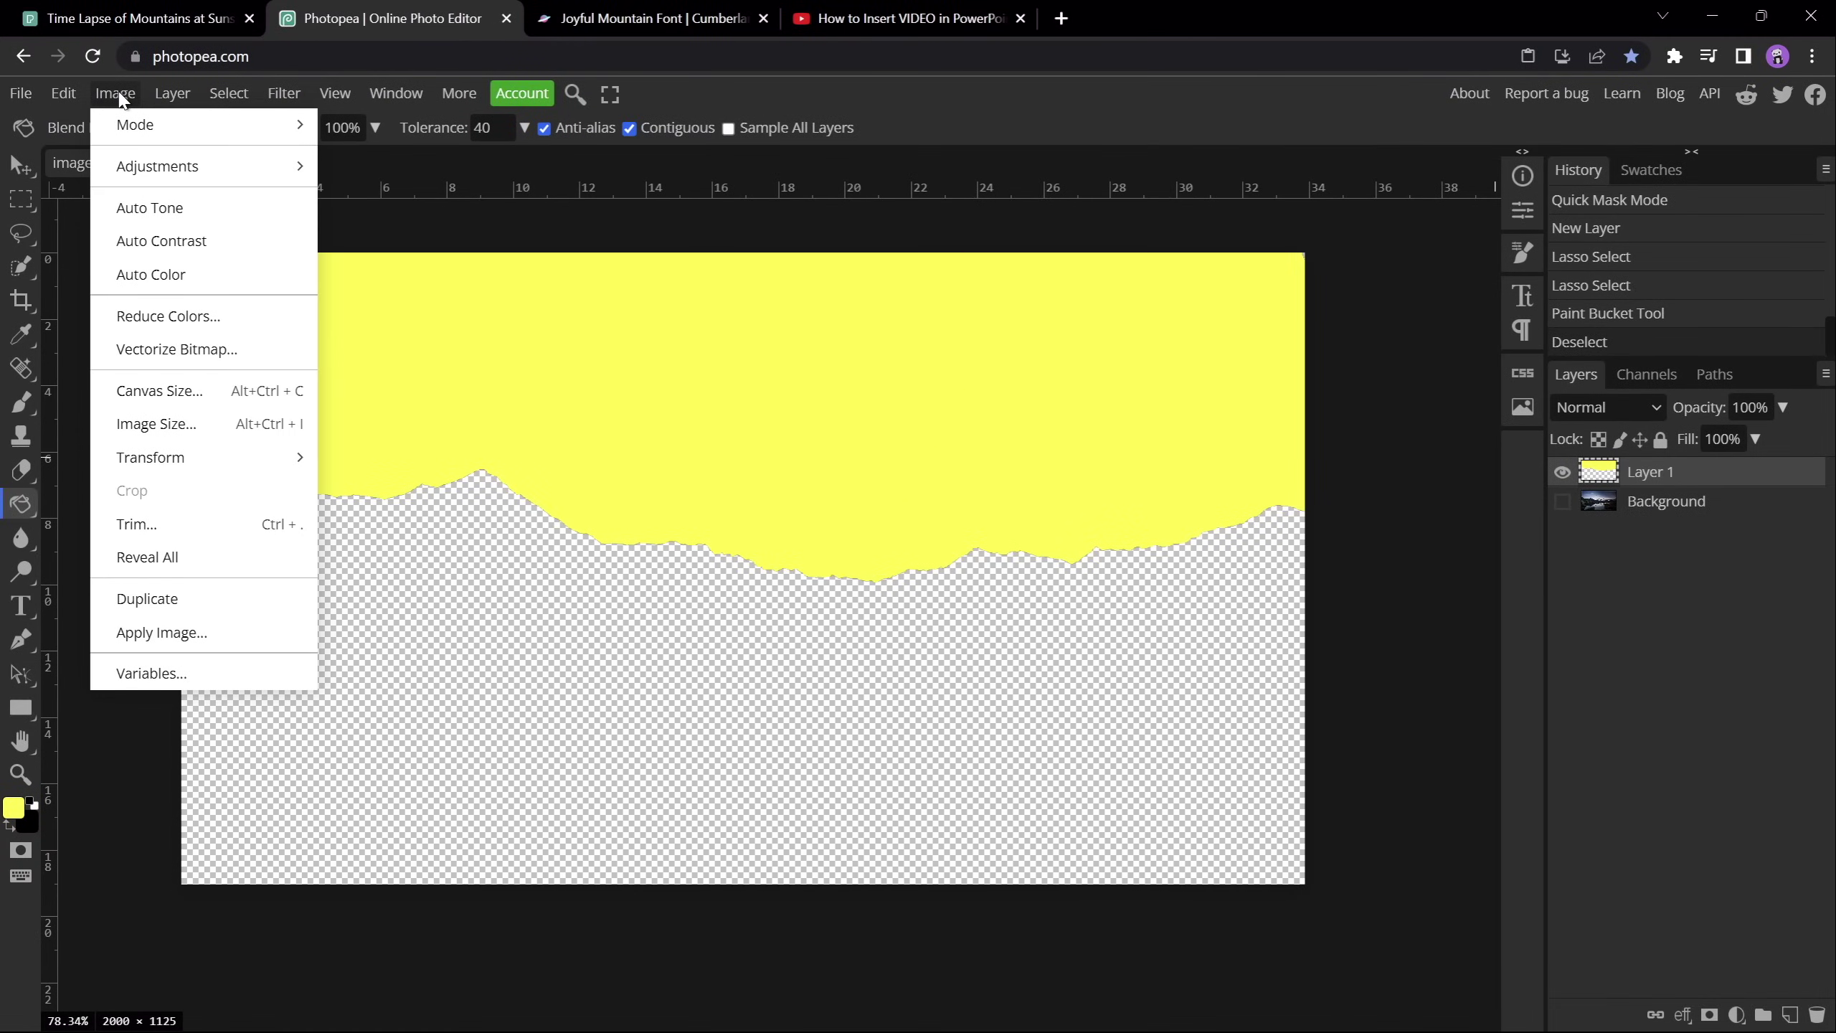
left_click(196, 350)
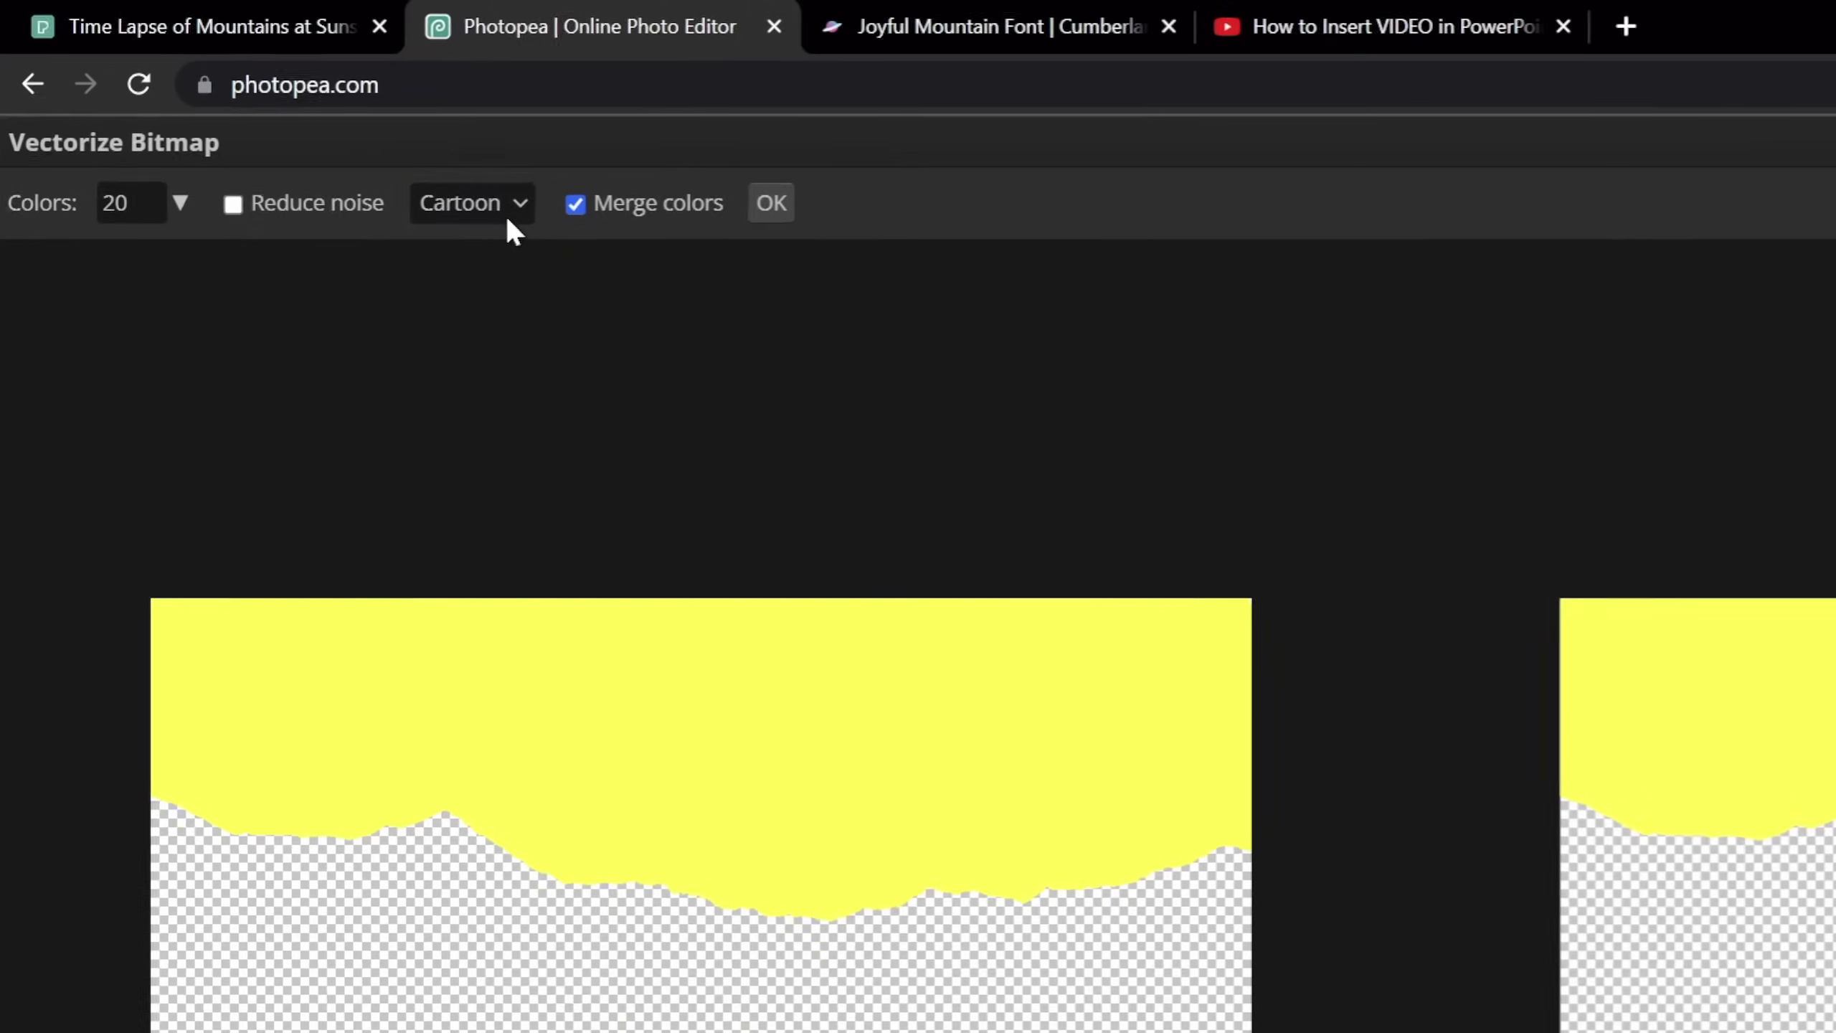
left_click(333, 134)
left_click(515, 306)
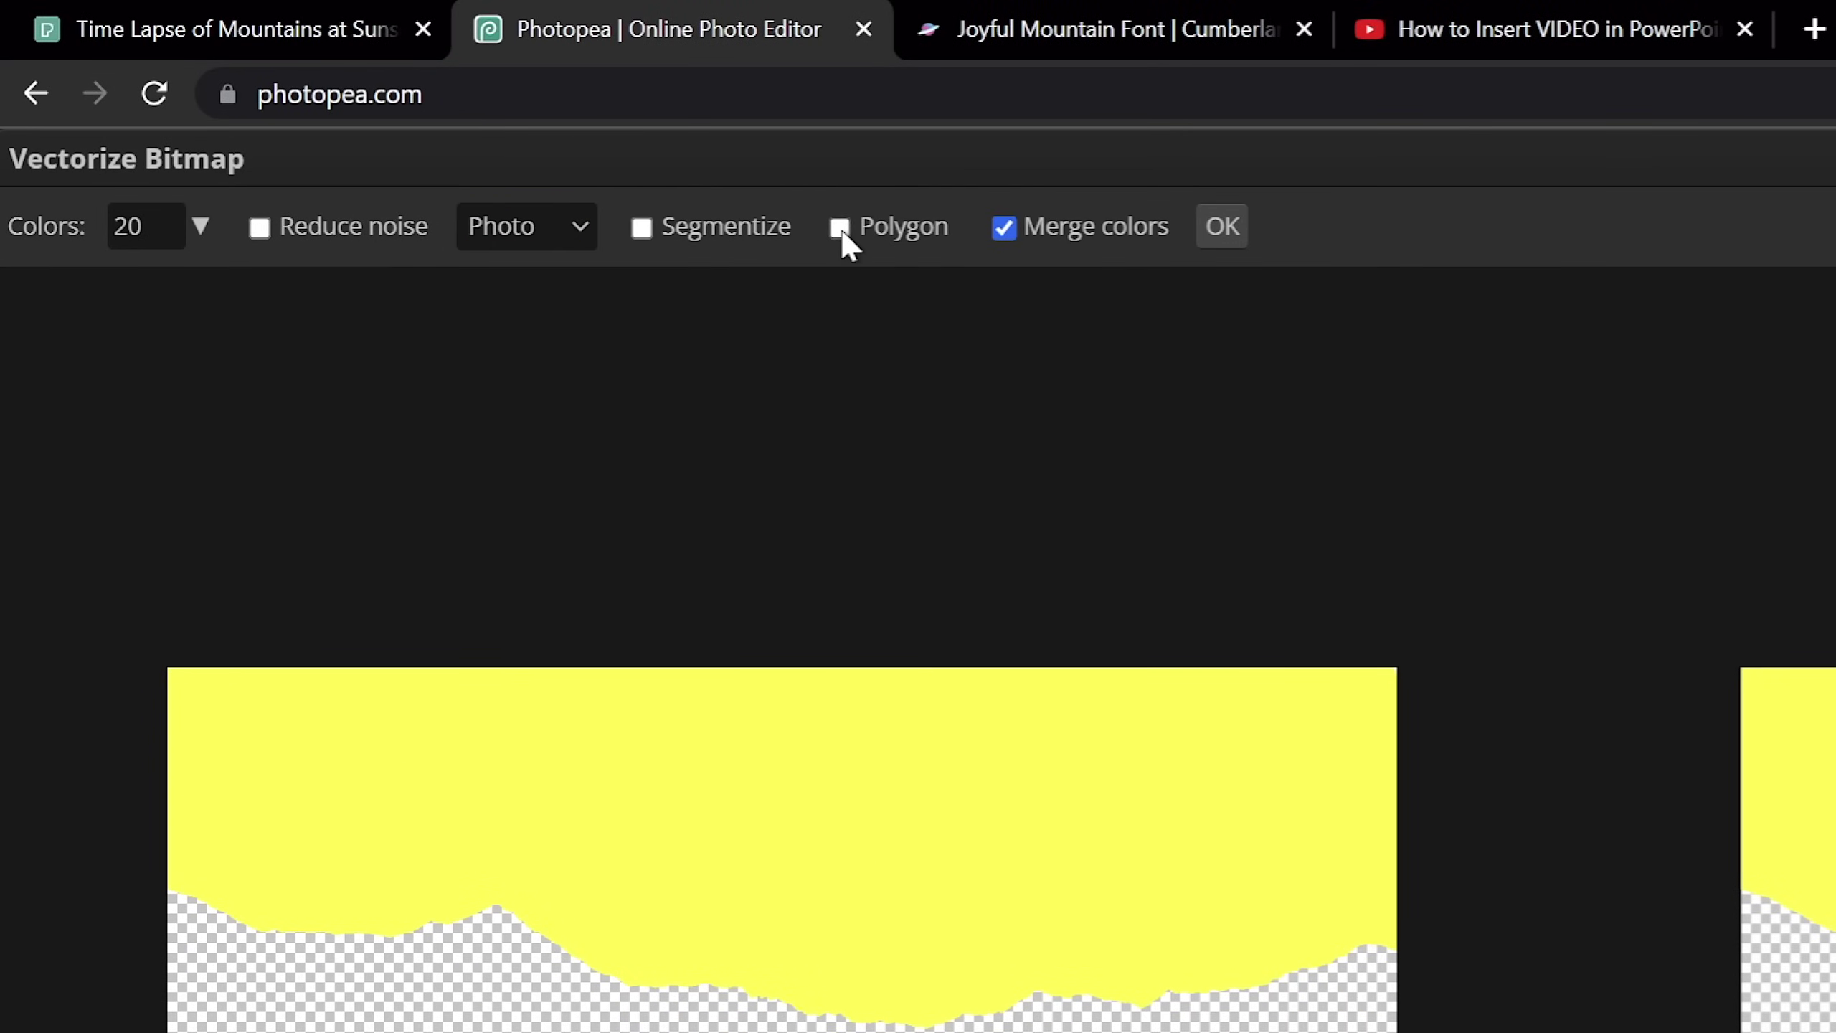
left_click(840, 228)
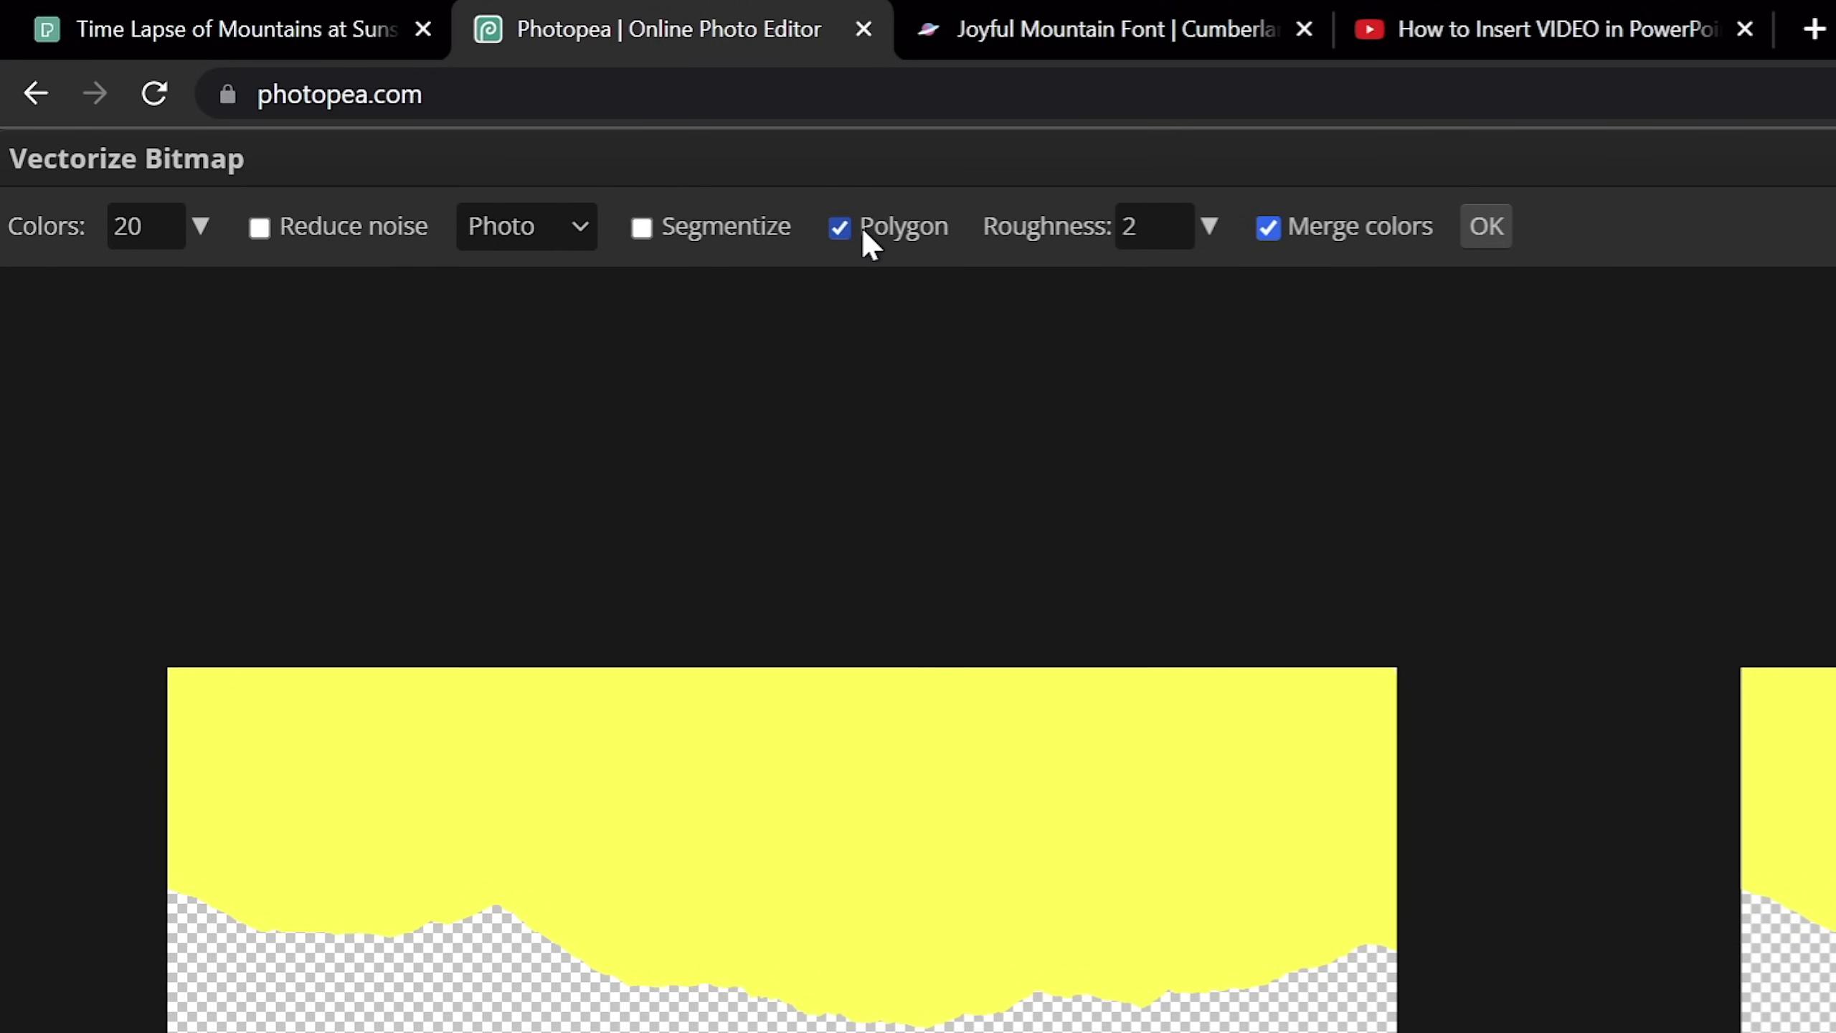
left_click(1485, 226)
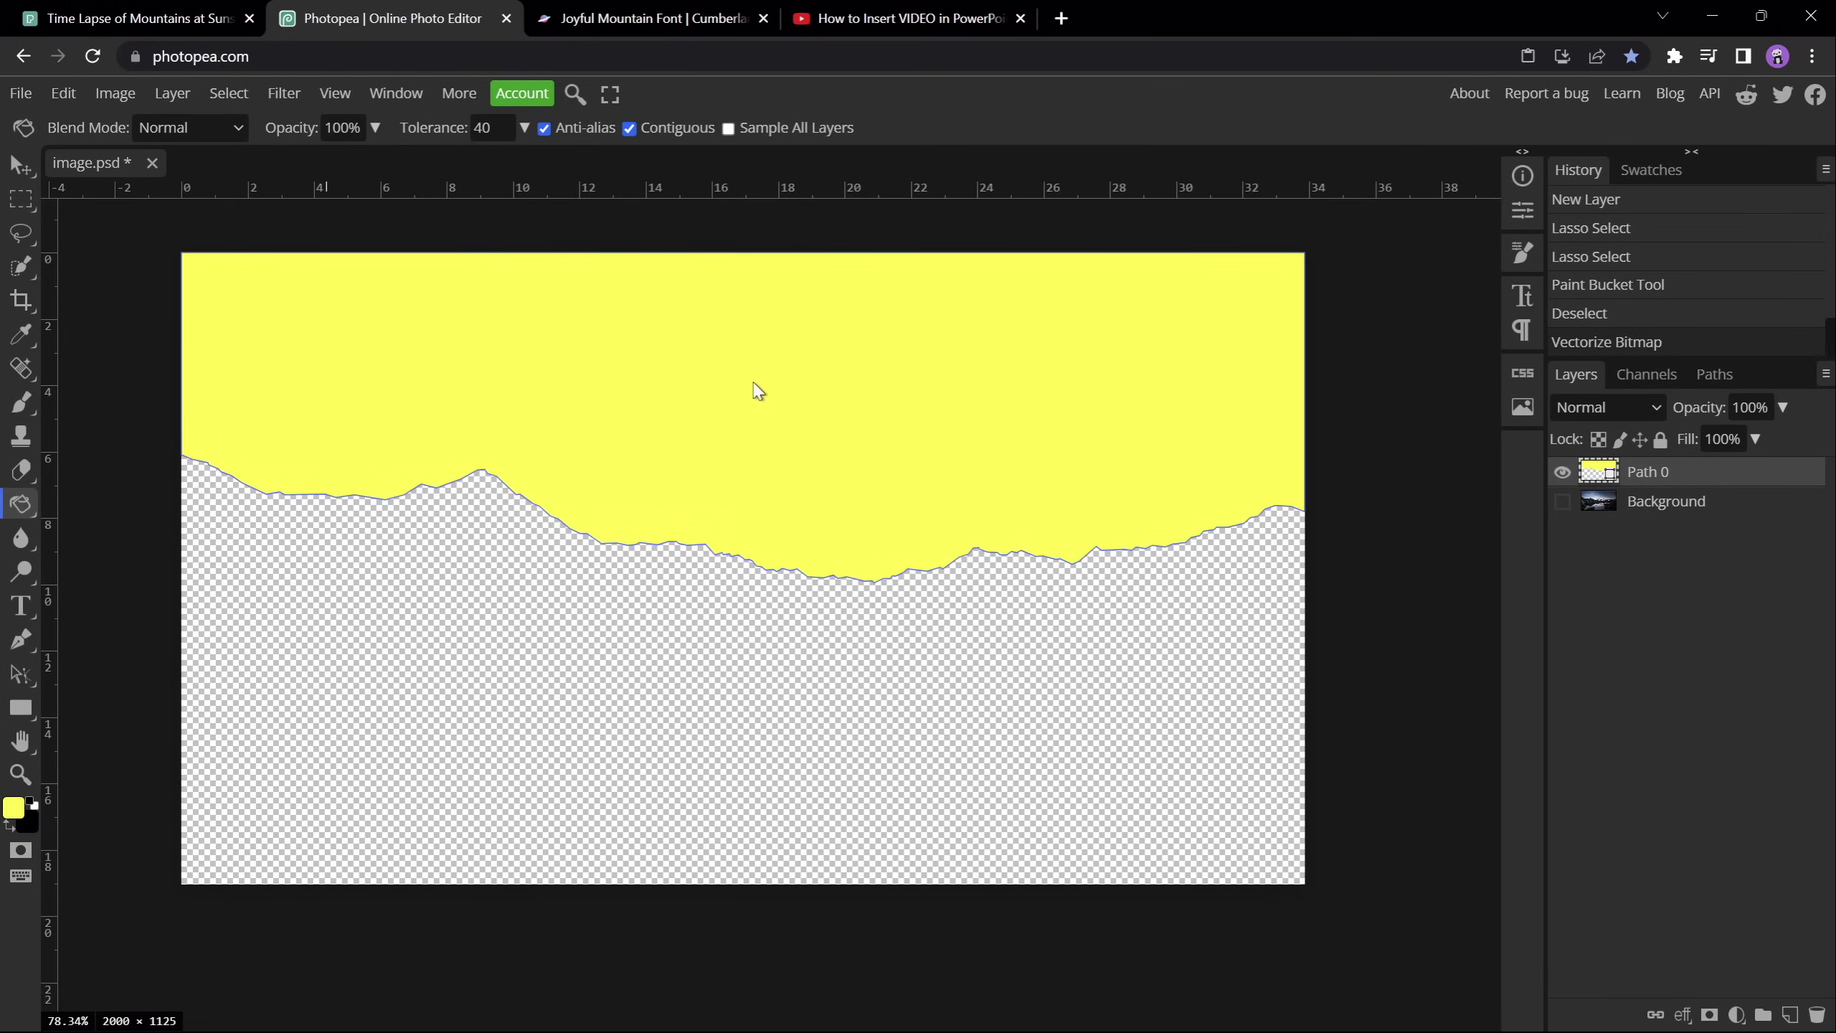
left_click(1189, 457)
left_click(20, 168)
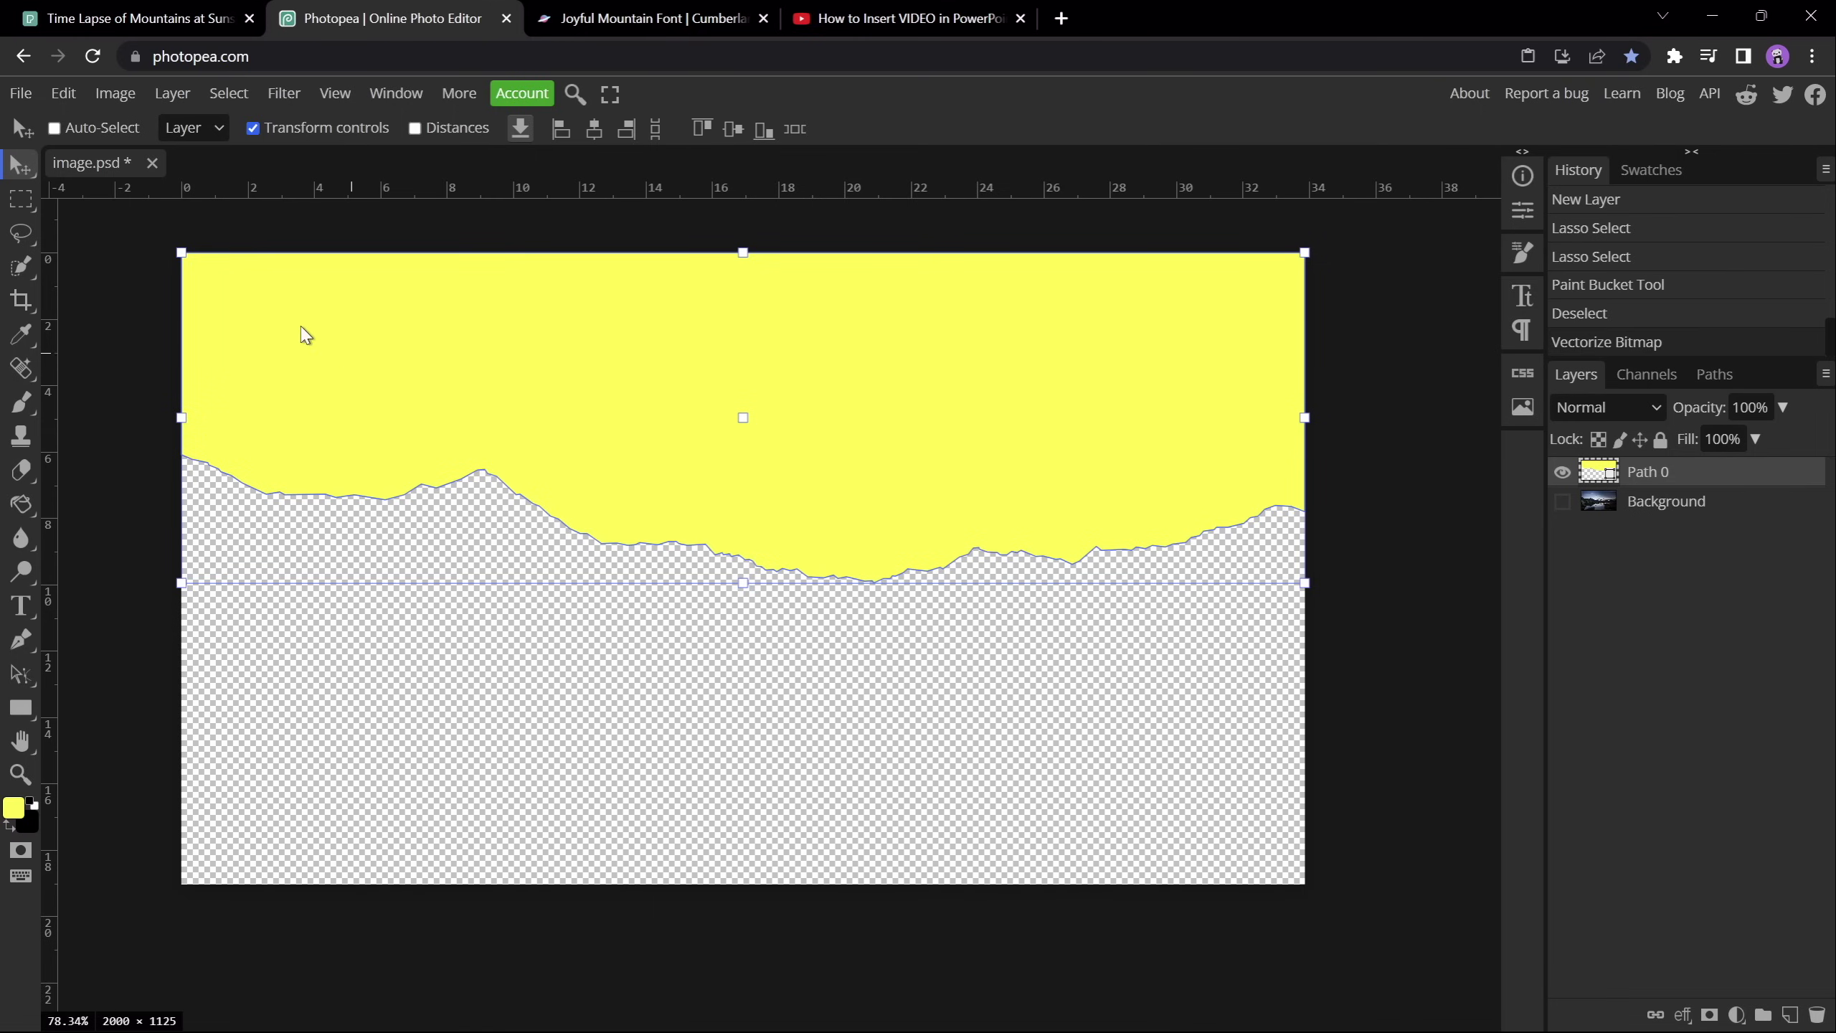
Export the image as an SVG file named 'sky' and return to PowerPoint
left_click(20, 94)
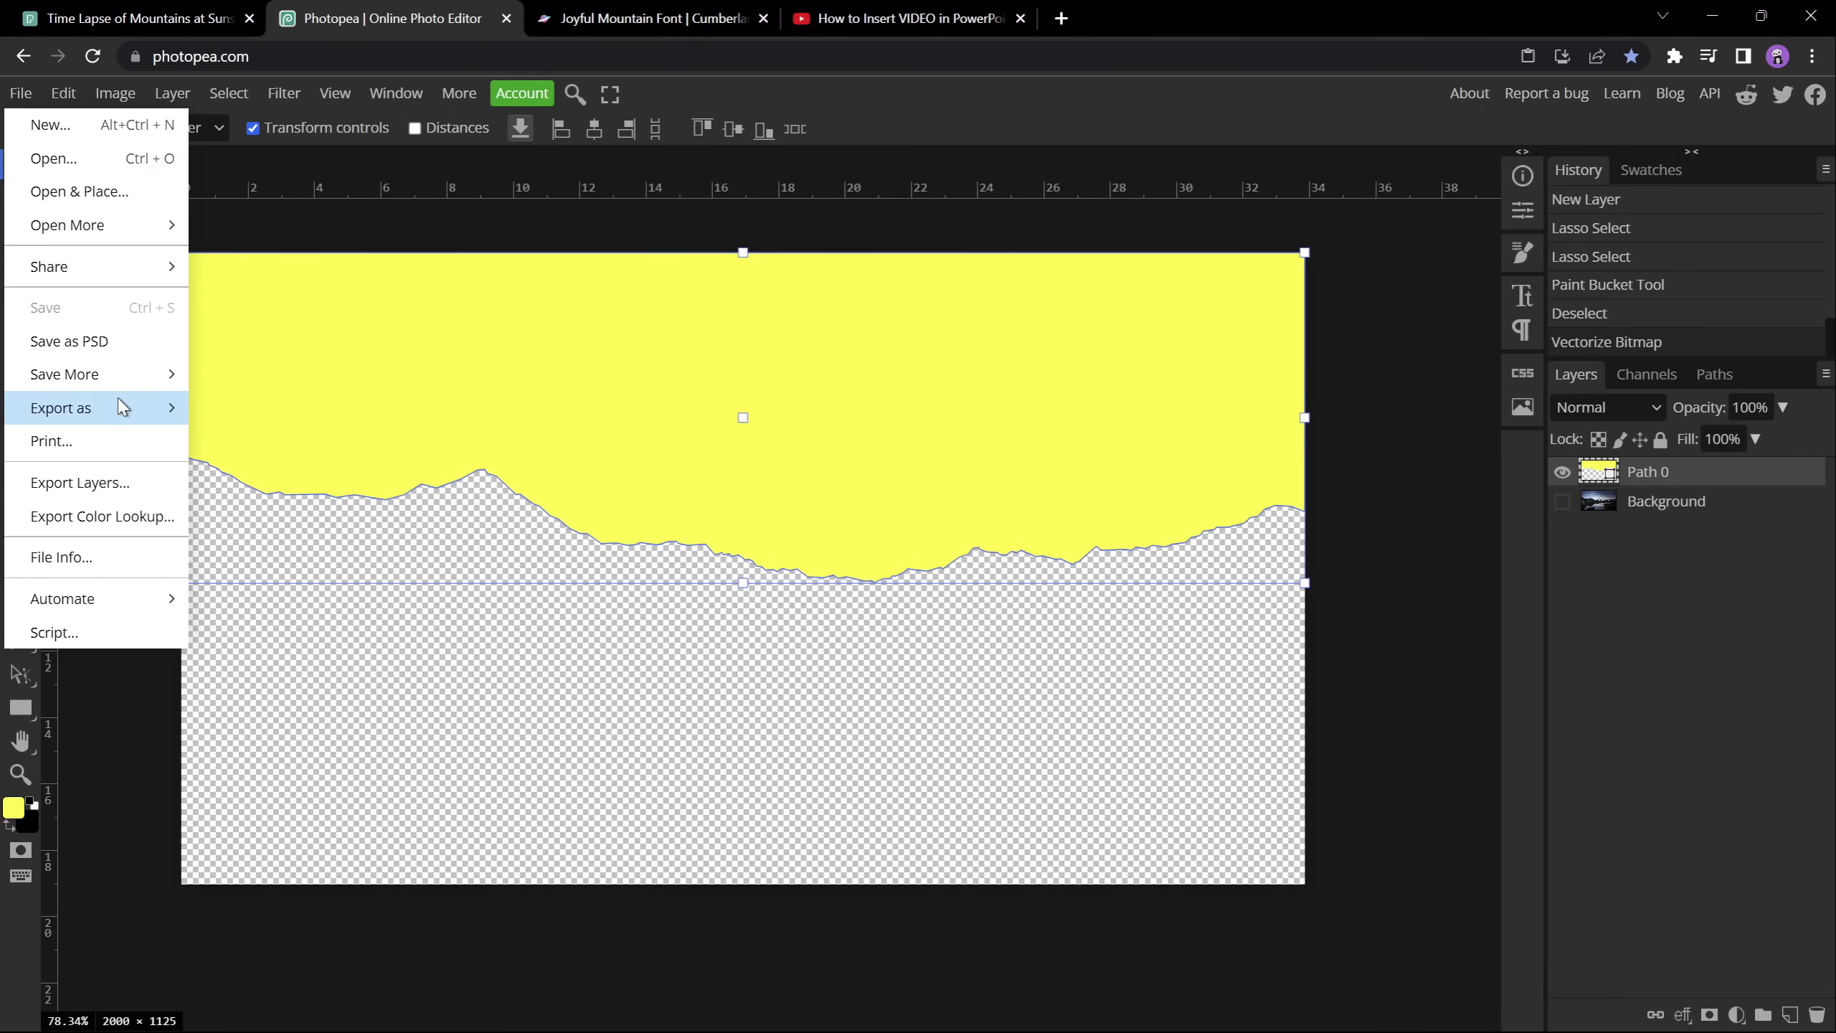
mouse_move(118, 400)
left_click(255, 474)
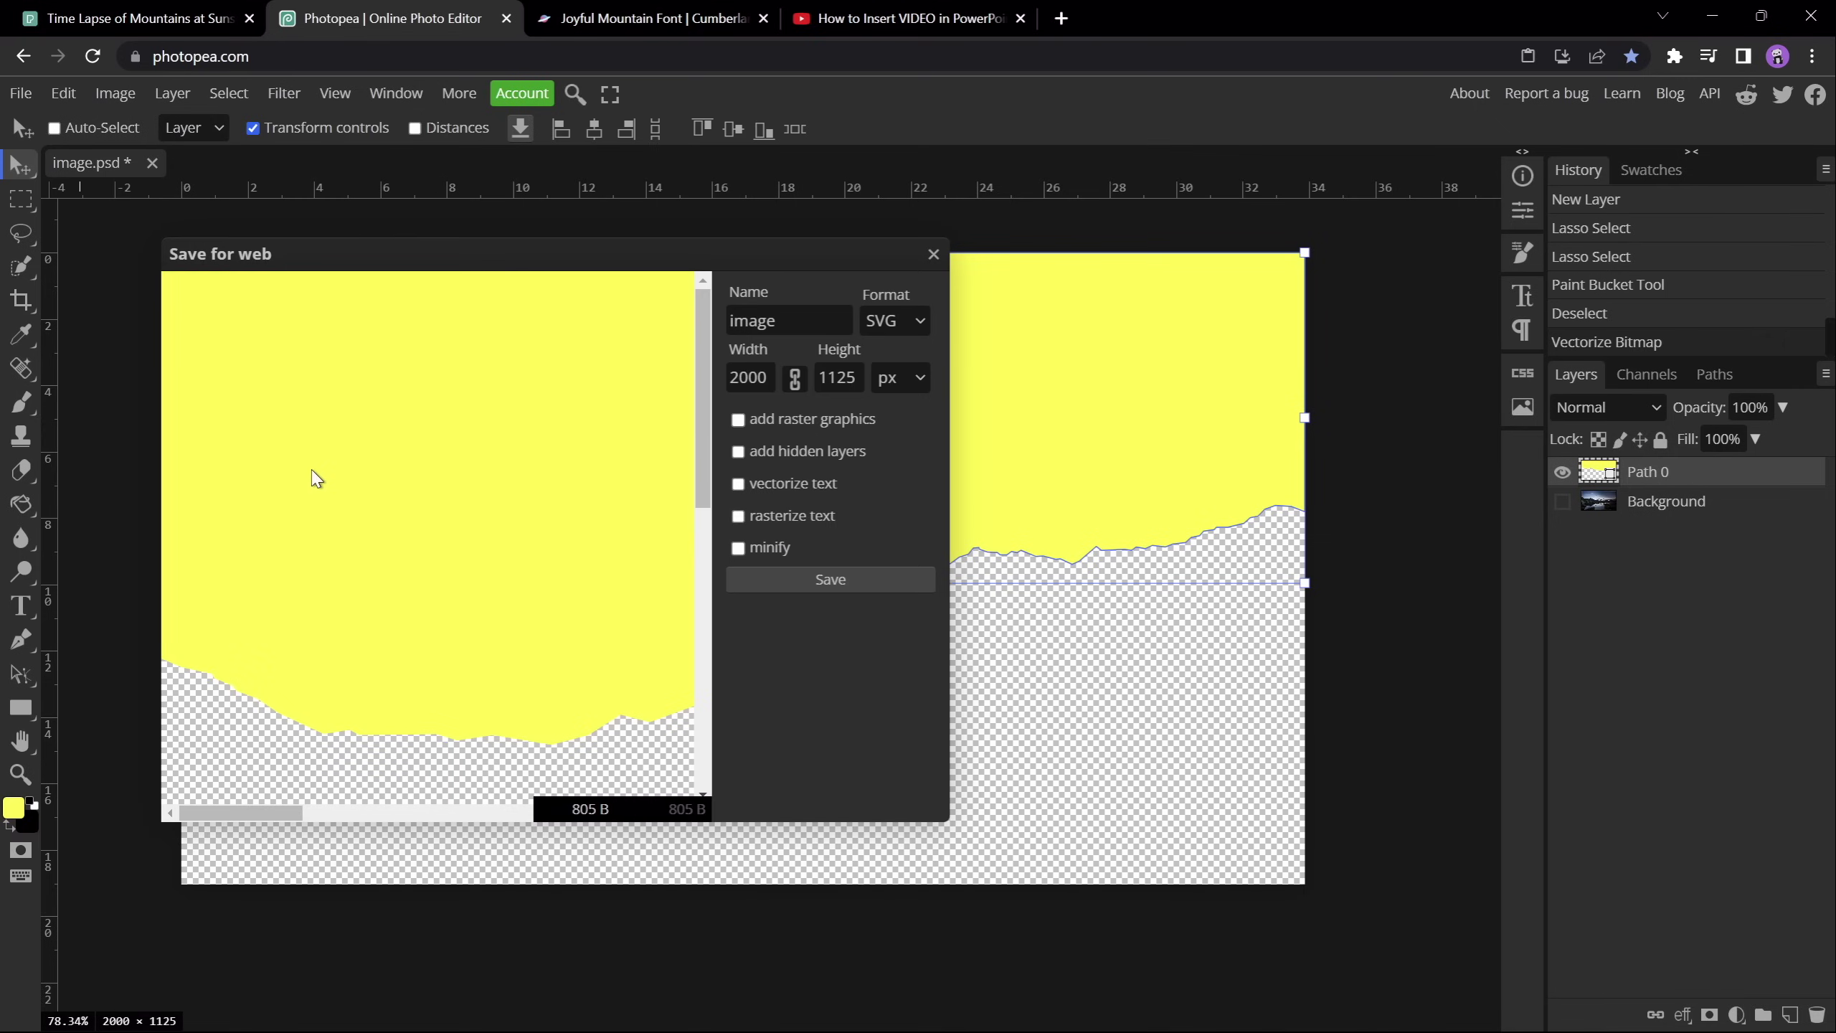
type("sky")
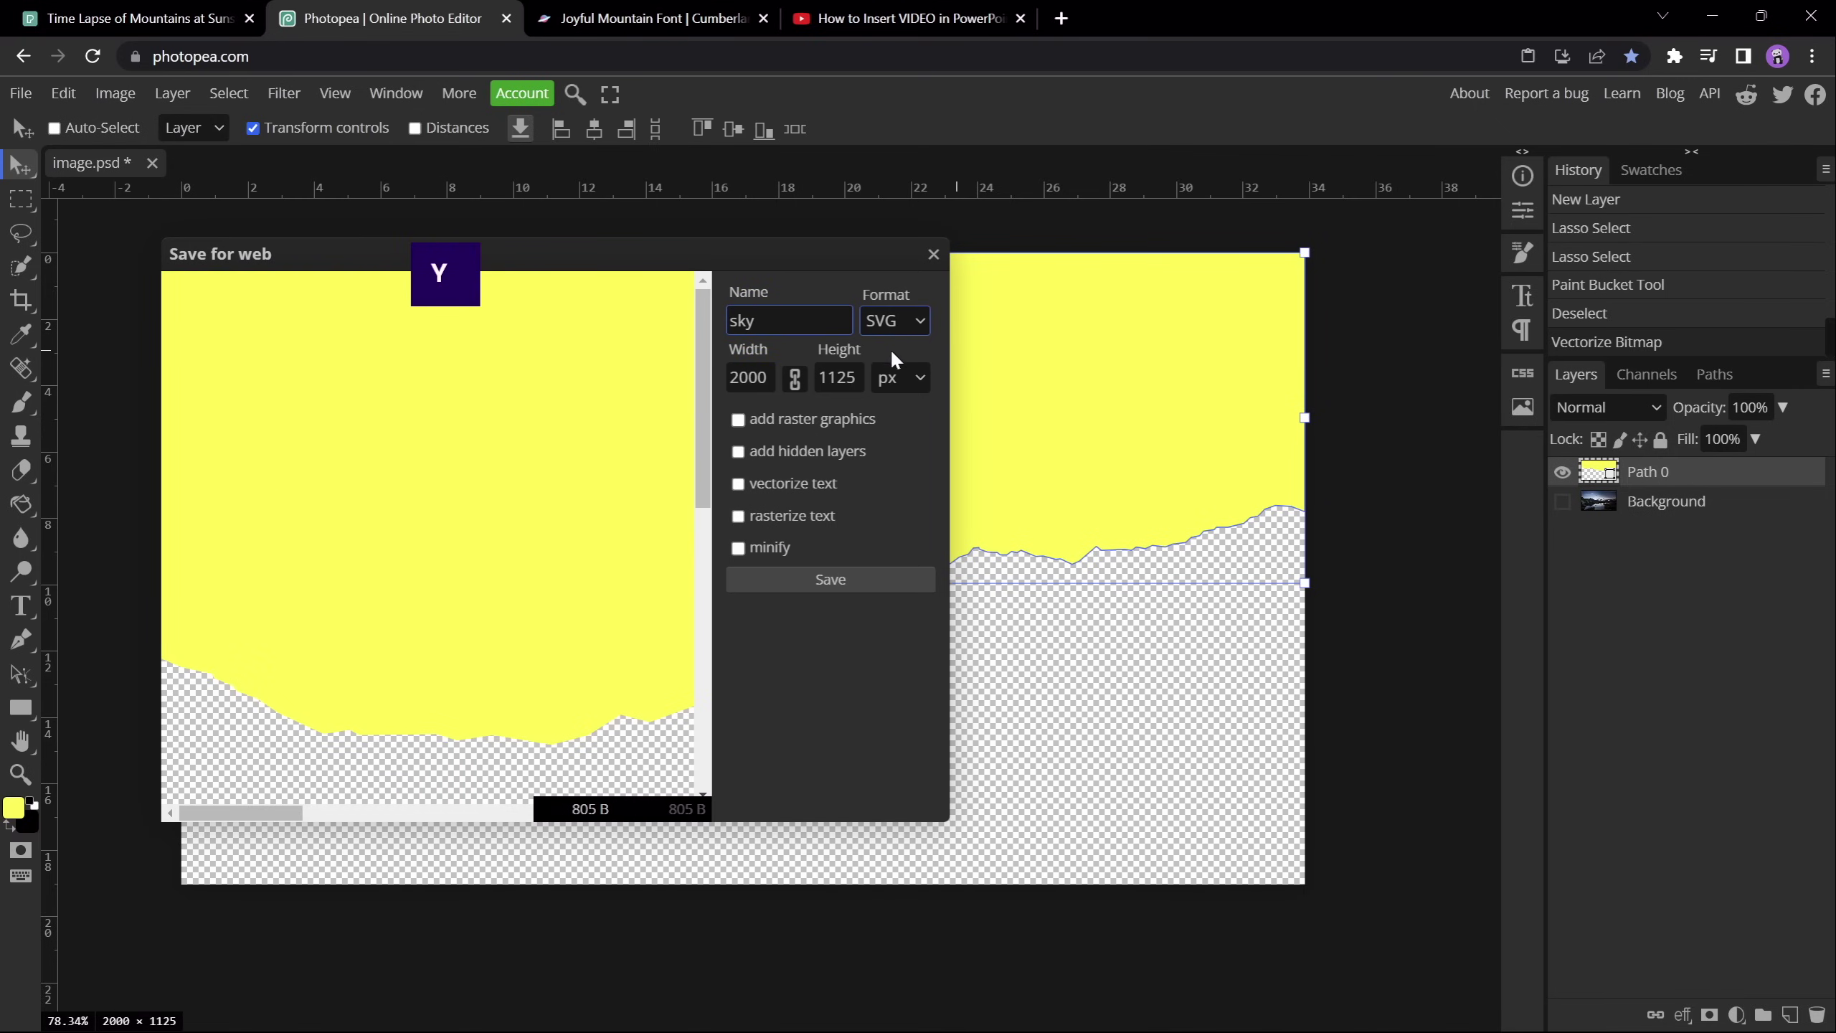
left_click(832, 578)
key("alt+Tab")
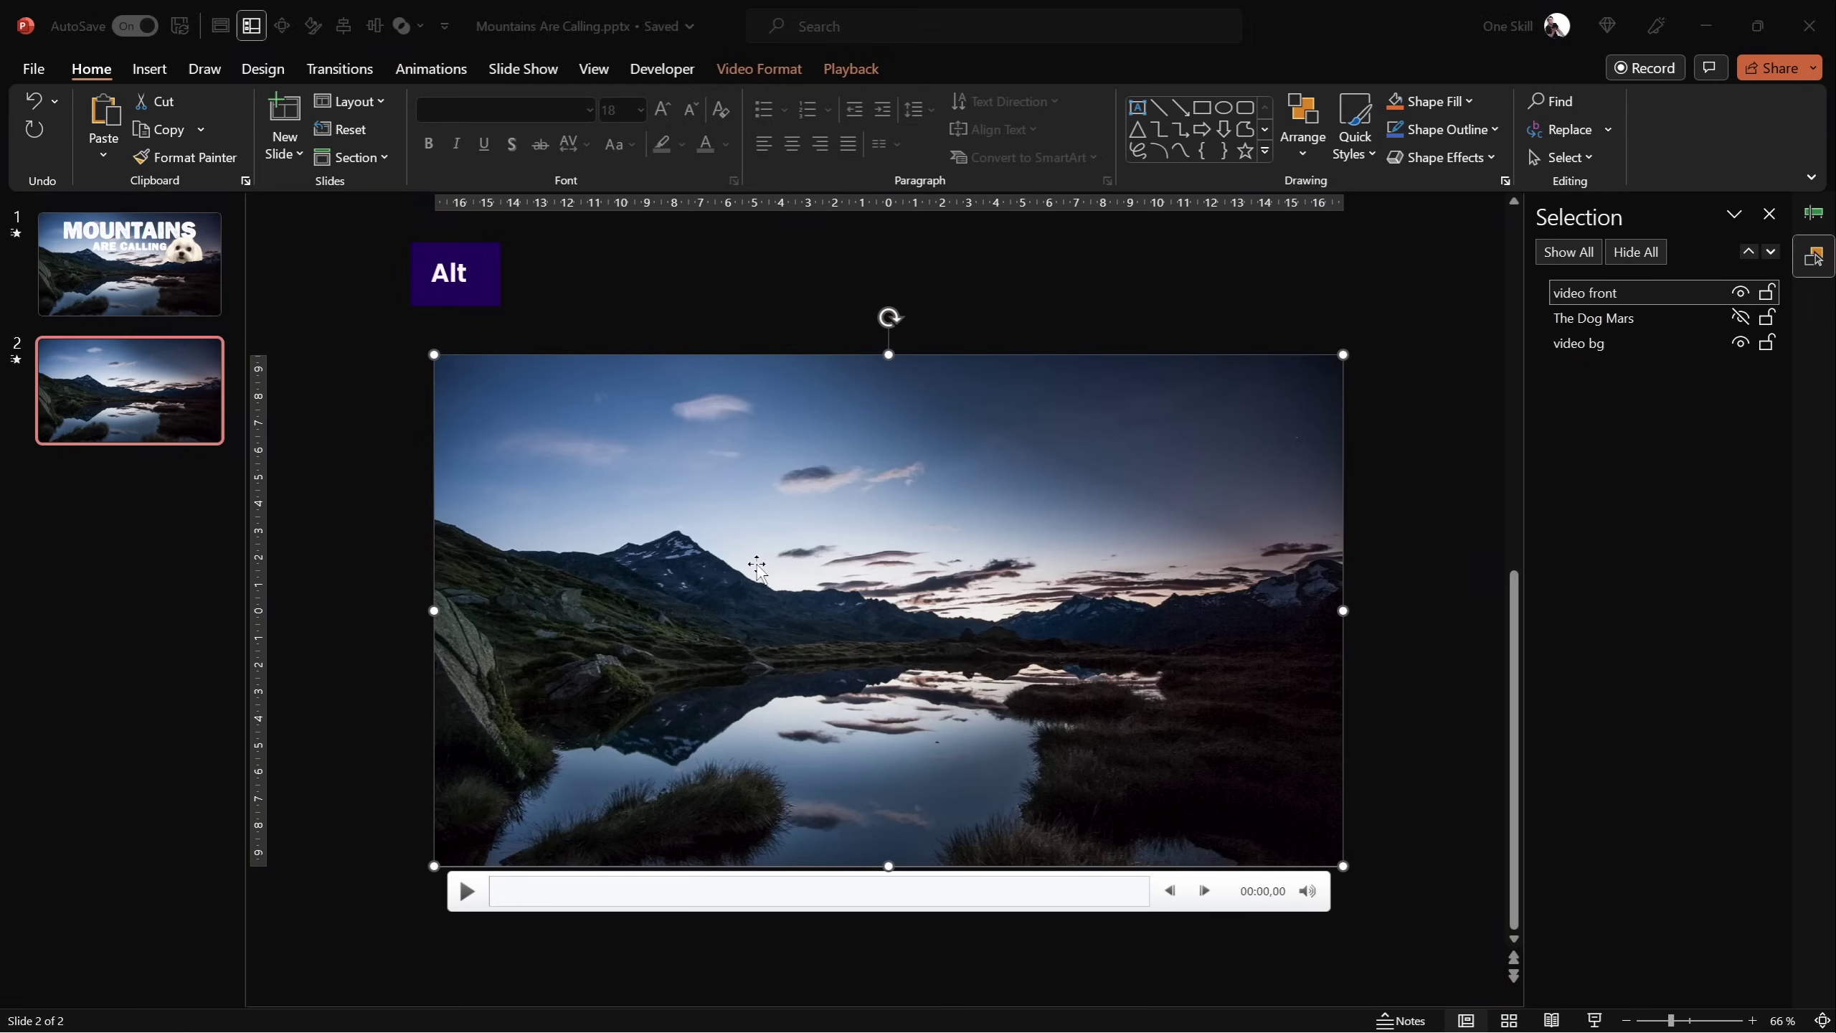
Drag sky.svg from the Downloads folder onto slide 2
left_click(387, 512)
mouse_move(703, 1027)
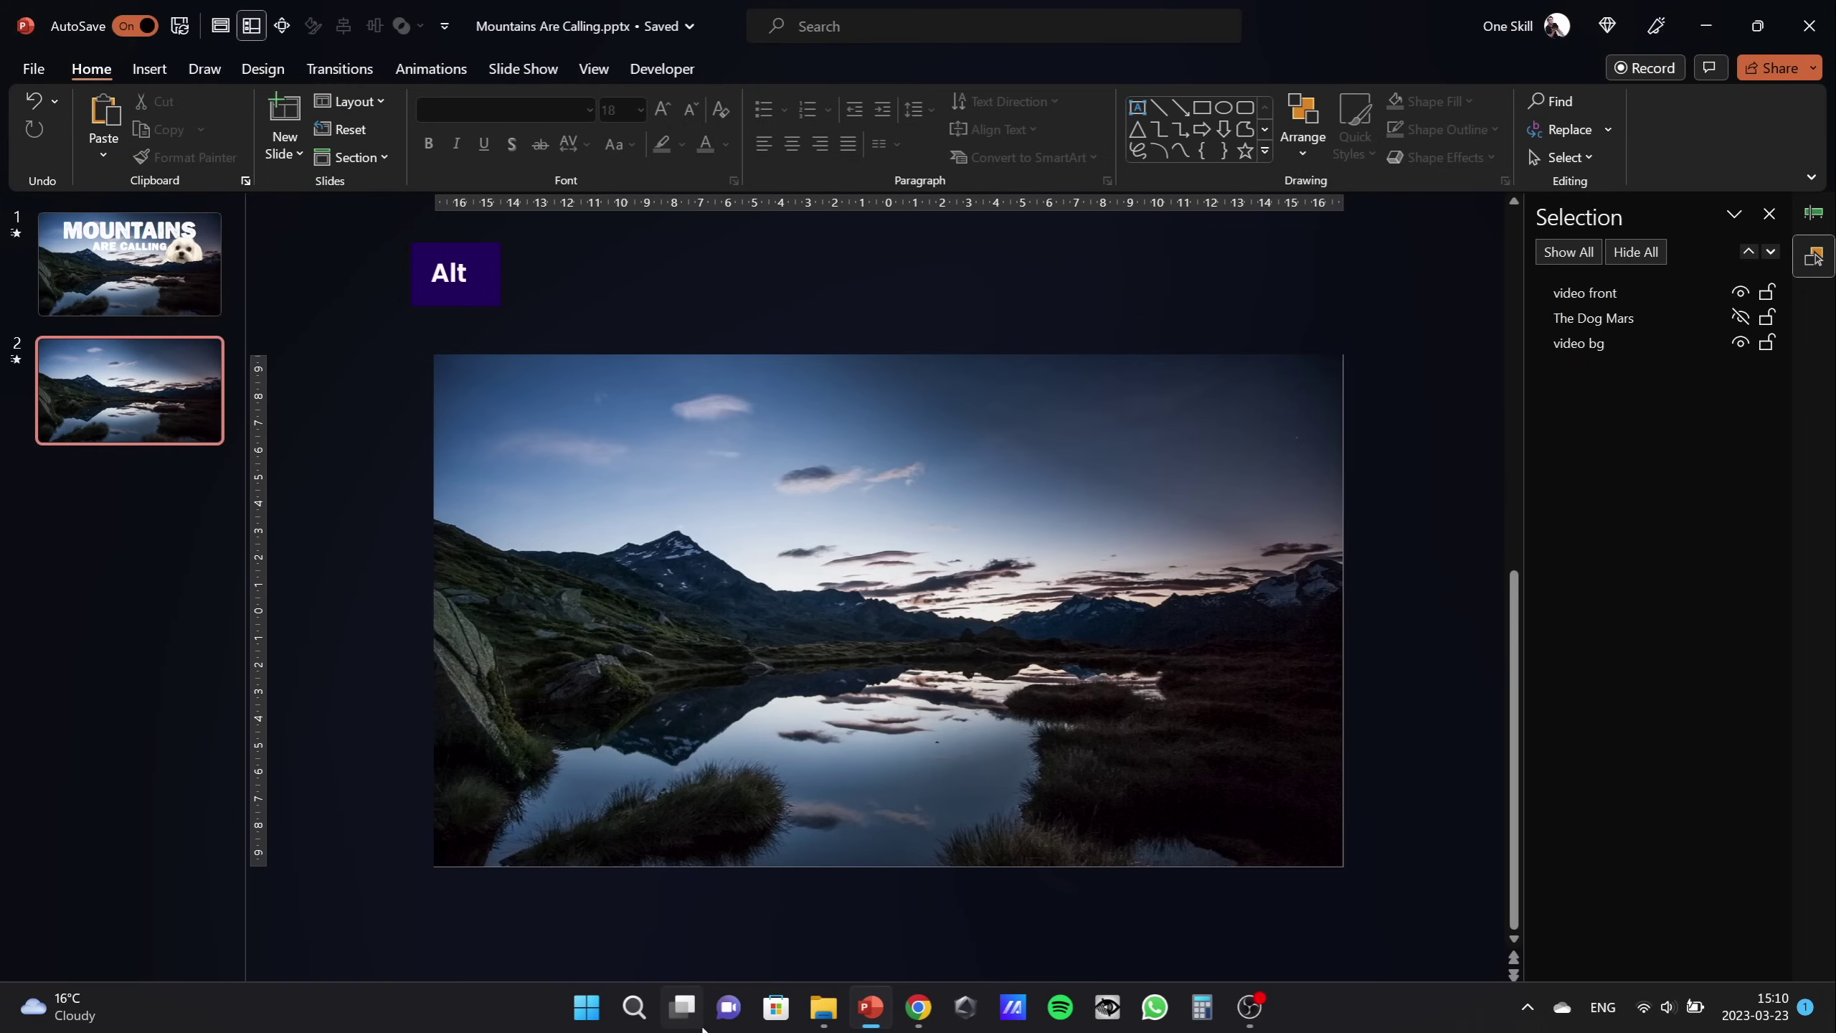
left_click(822, 1007)
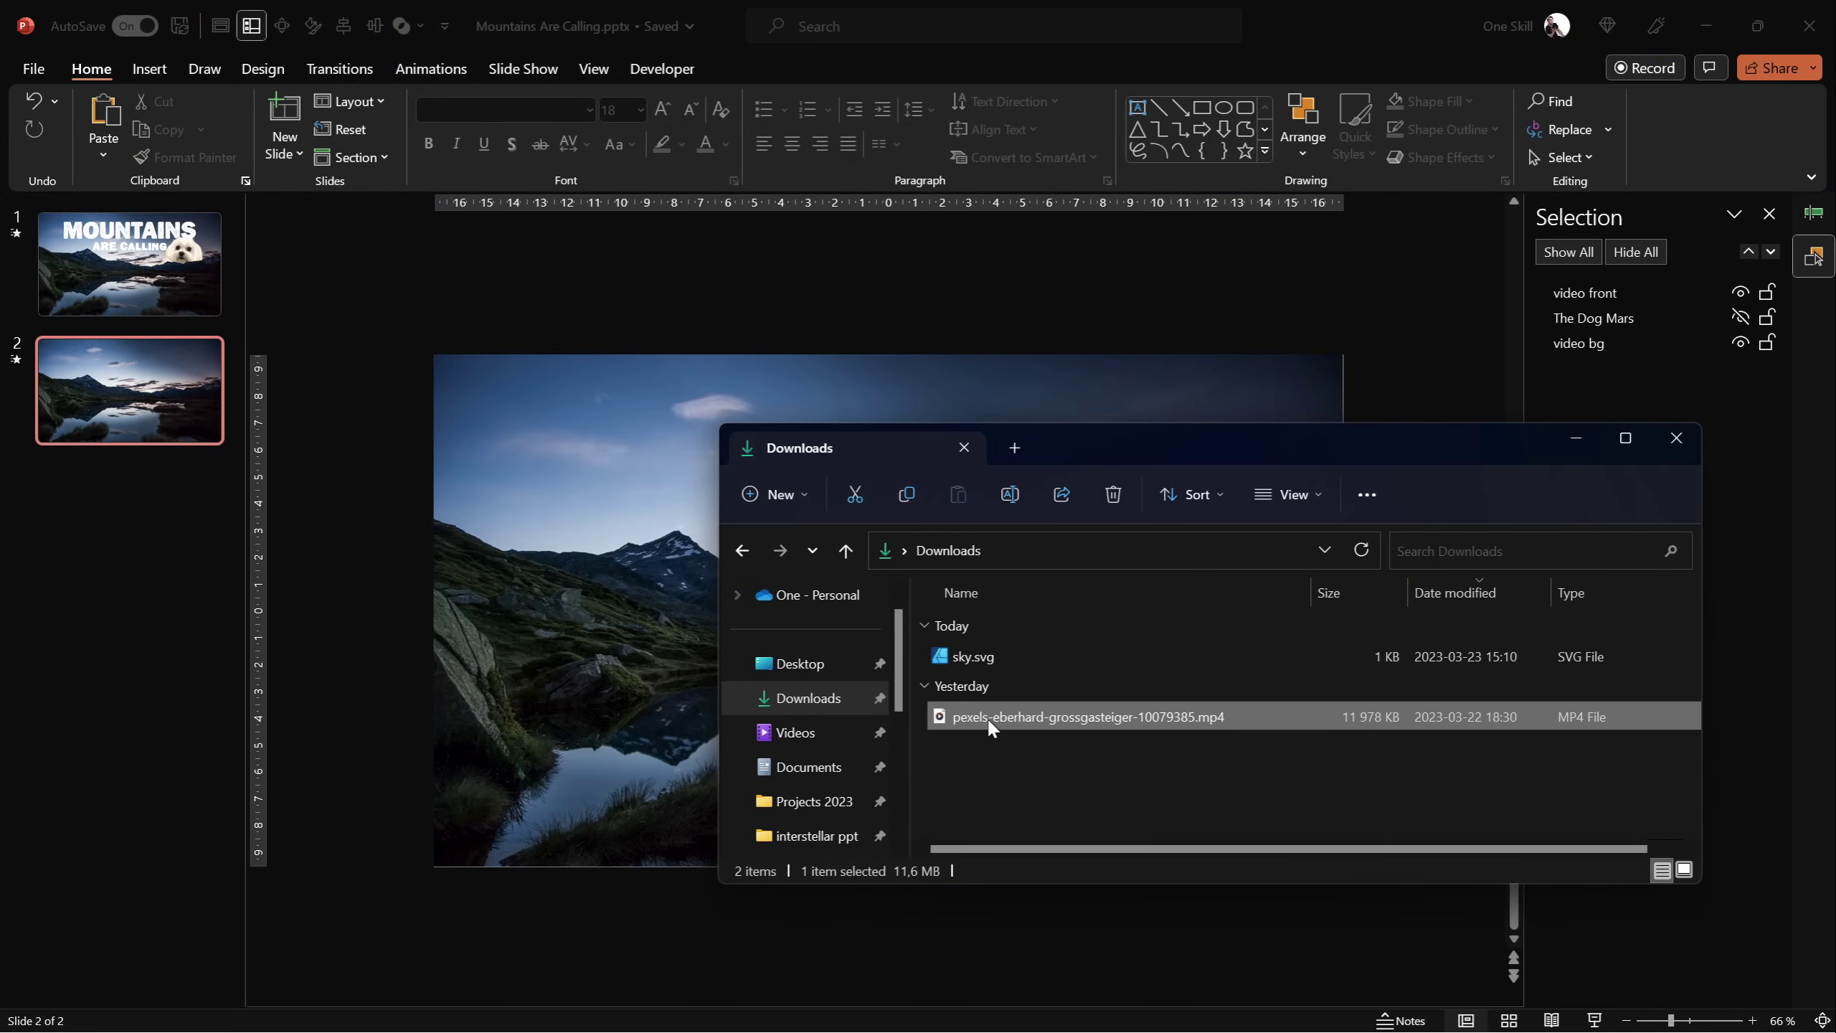
left_click_drag(974, 658, 621, 546)
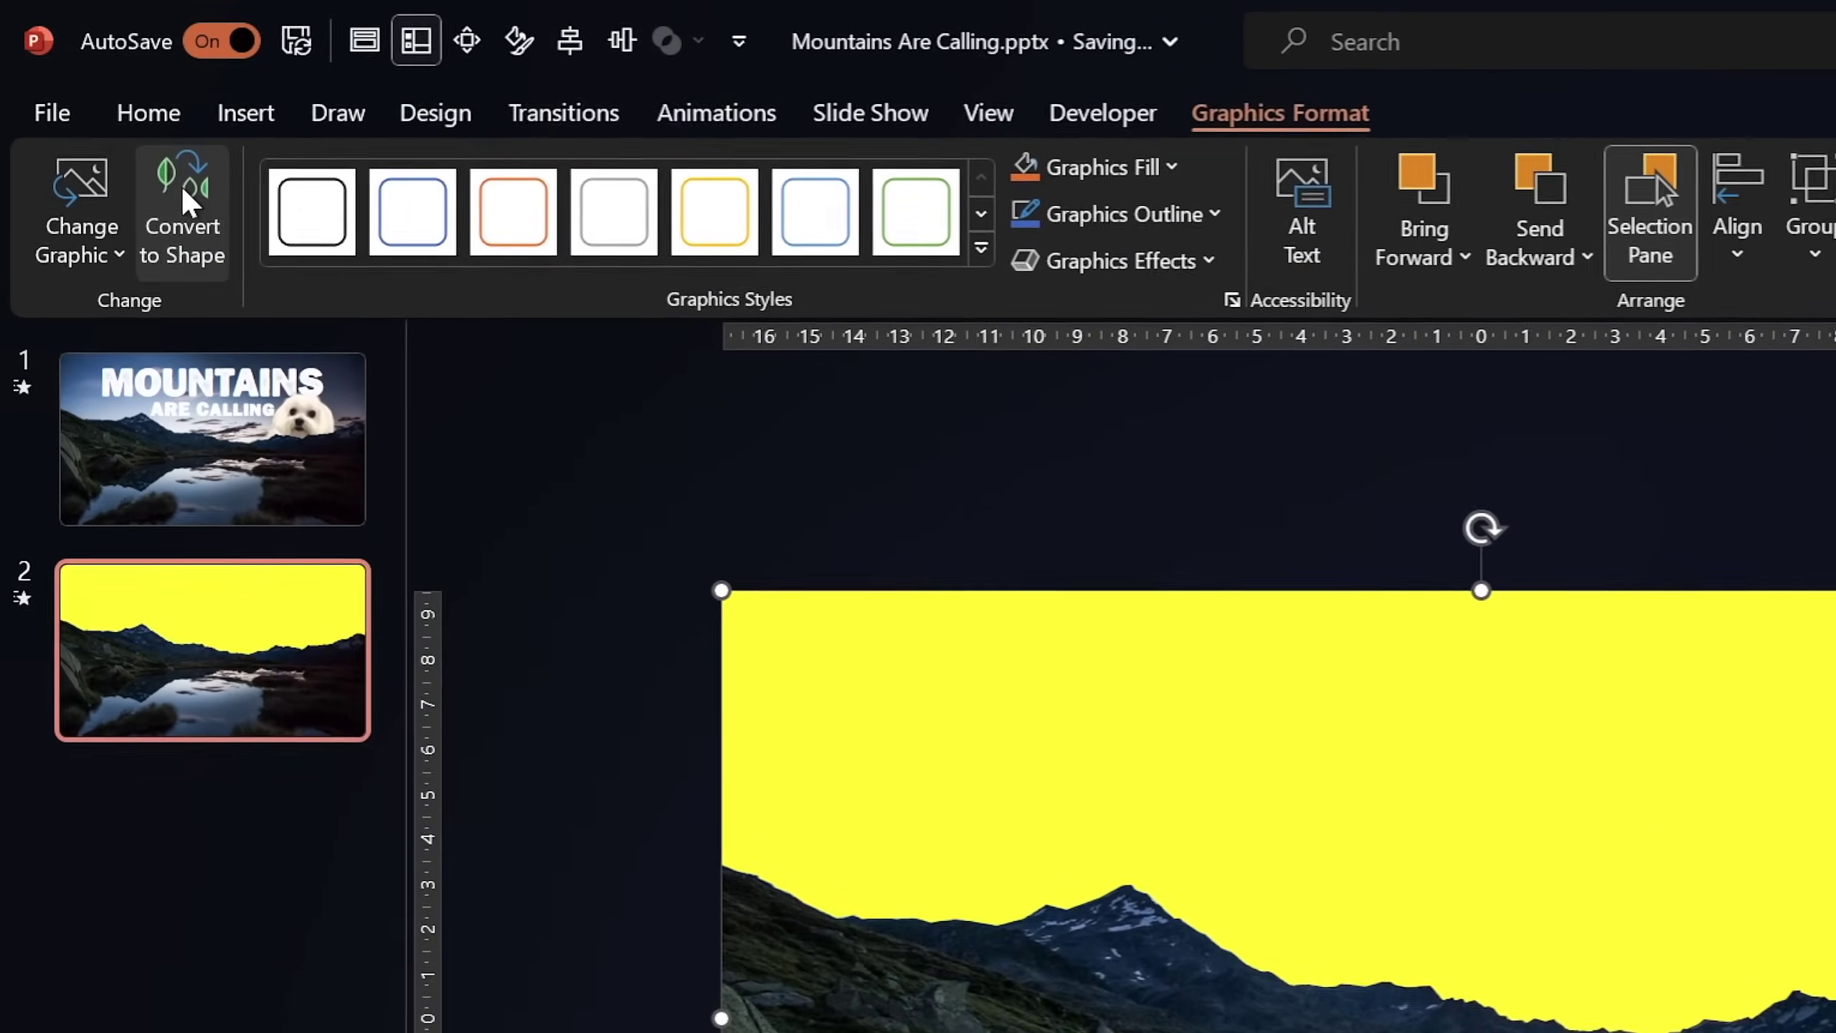
Convert the graphic to a shape and edit its points along the ridge
left_click(111, 124)
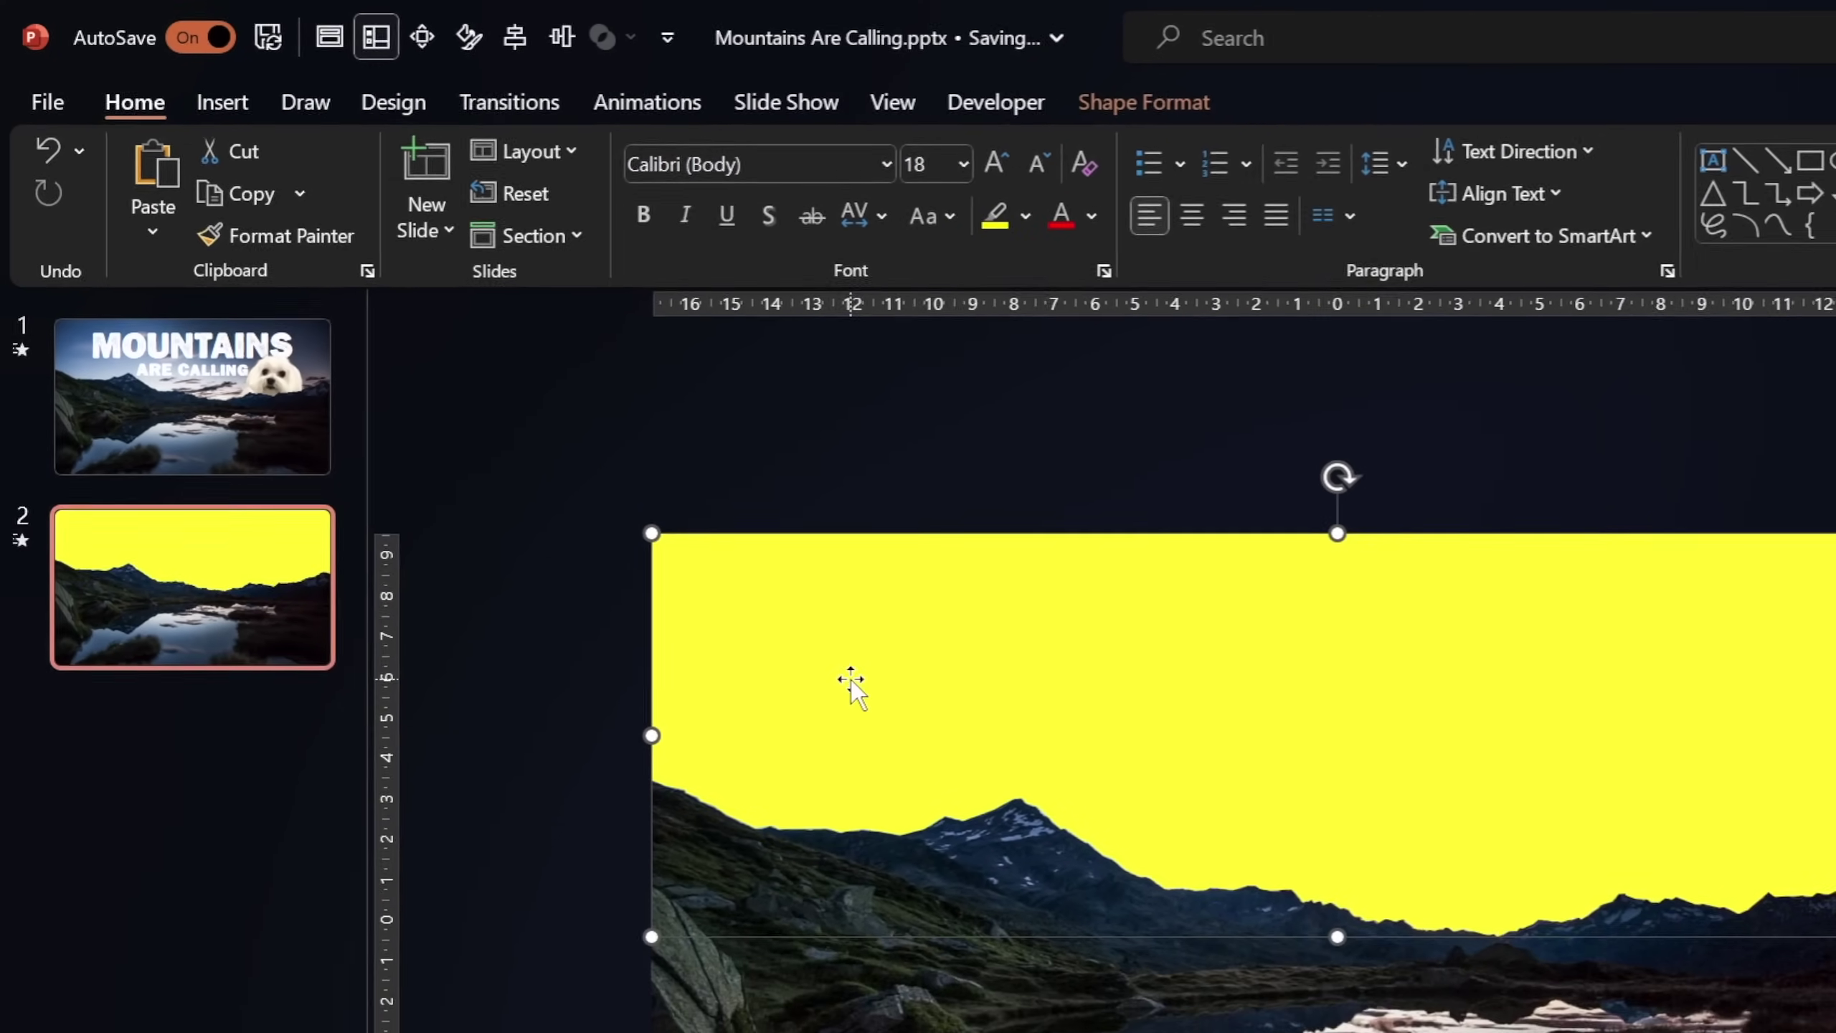
right_click(961, 757)
left_click(614, 656)
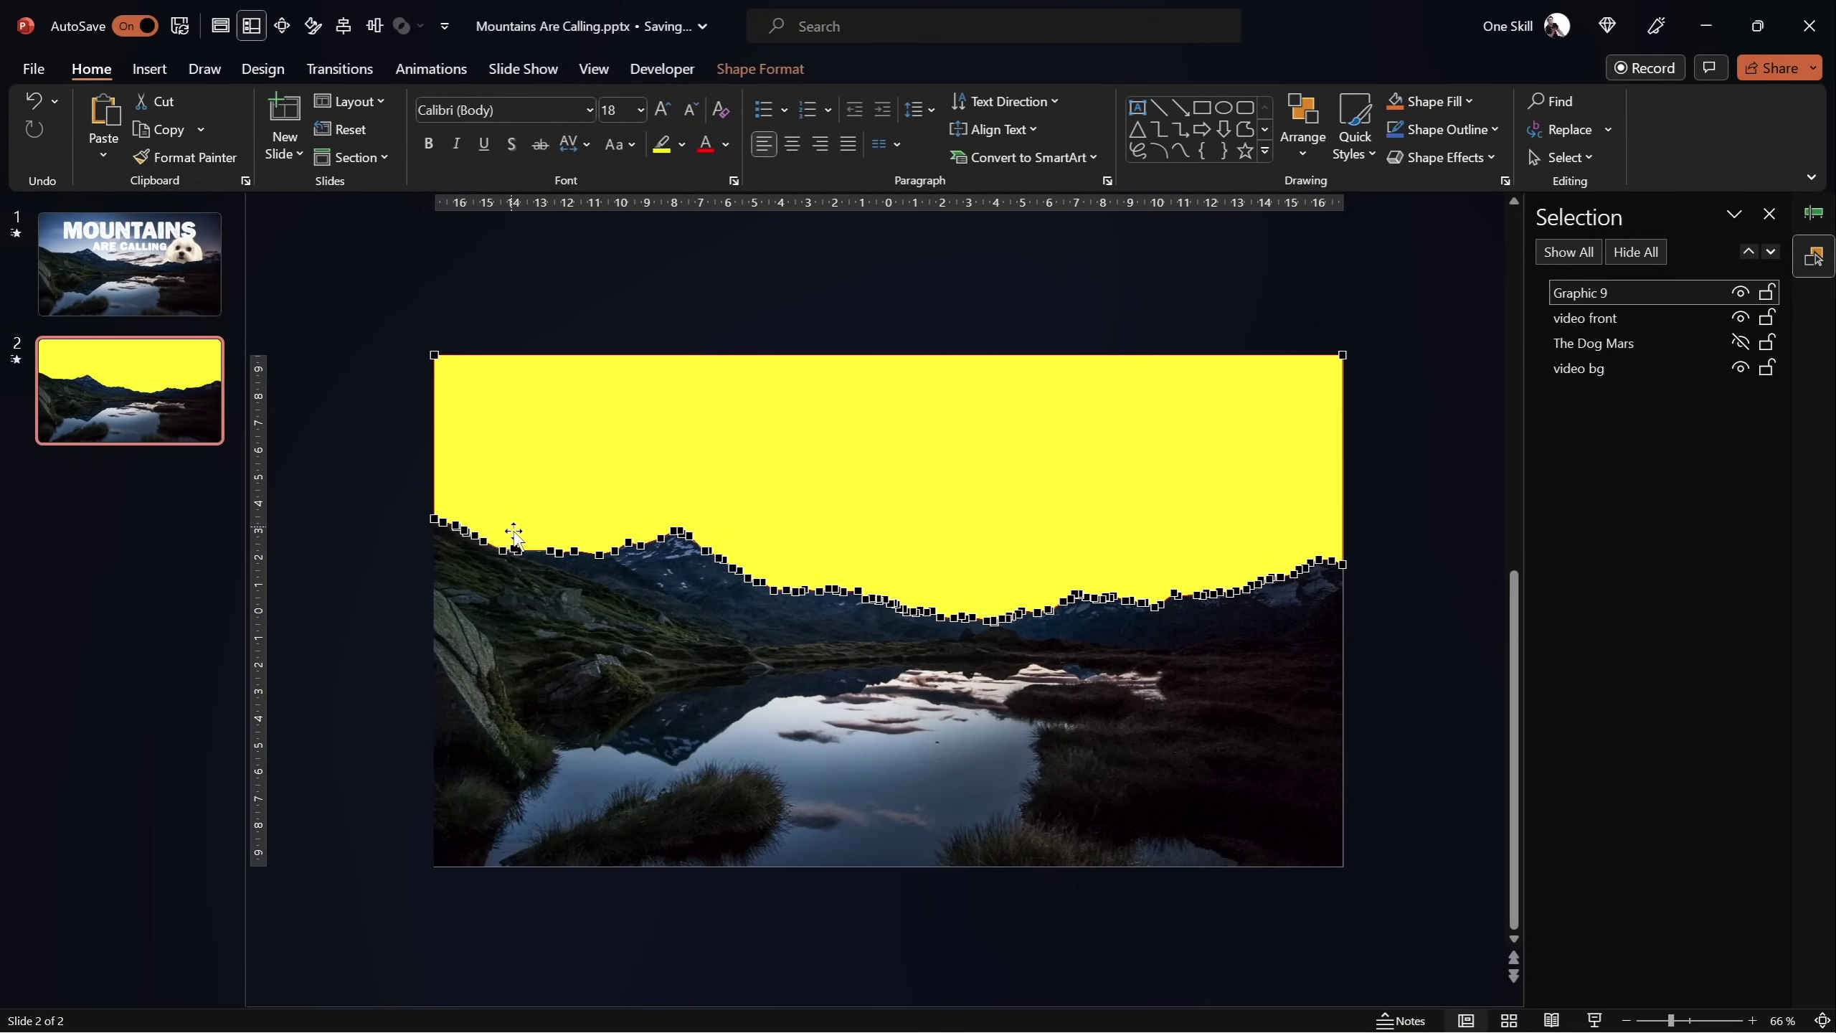
left_click(692, 431)
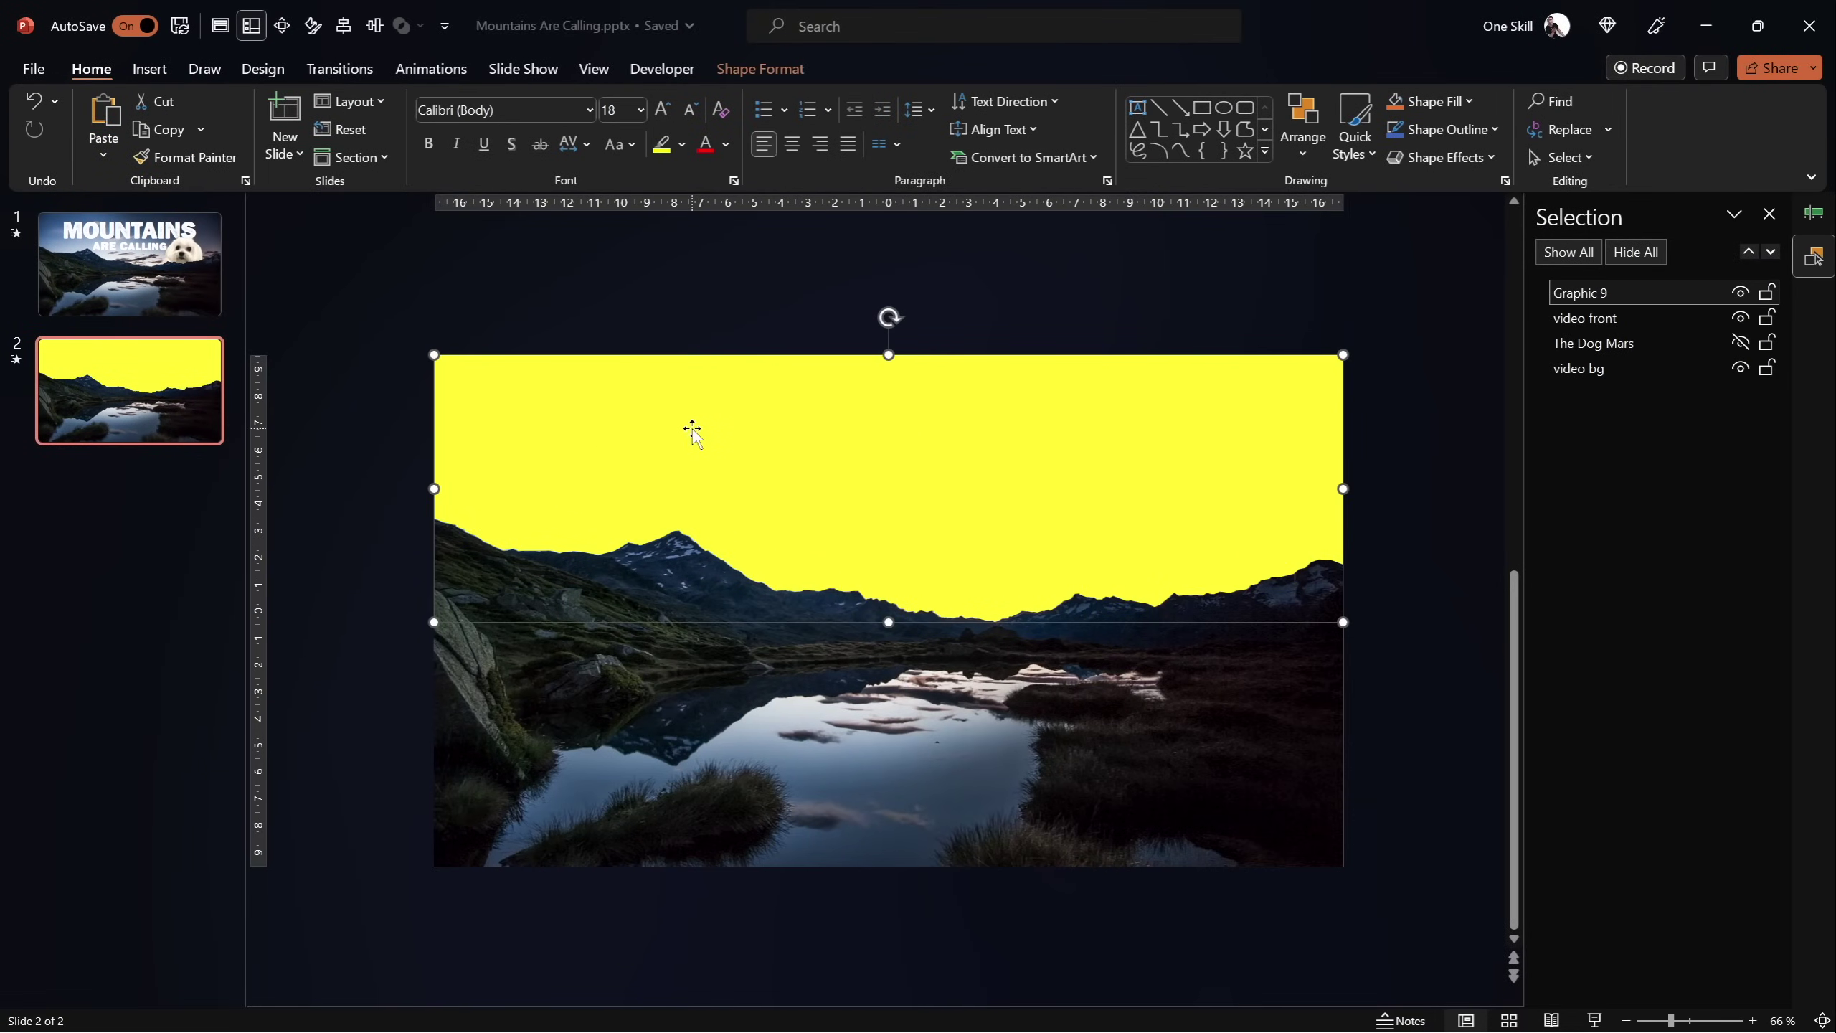
Subtract the yellow sky shape (Graphic 9) from the video front object
left_click(848, 705)
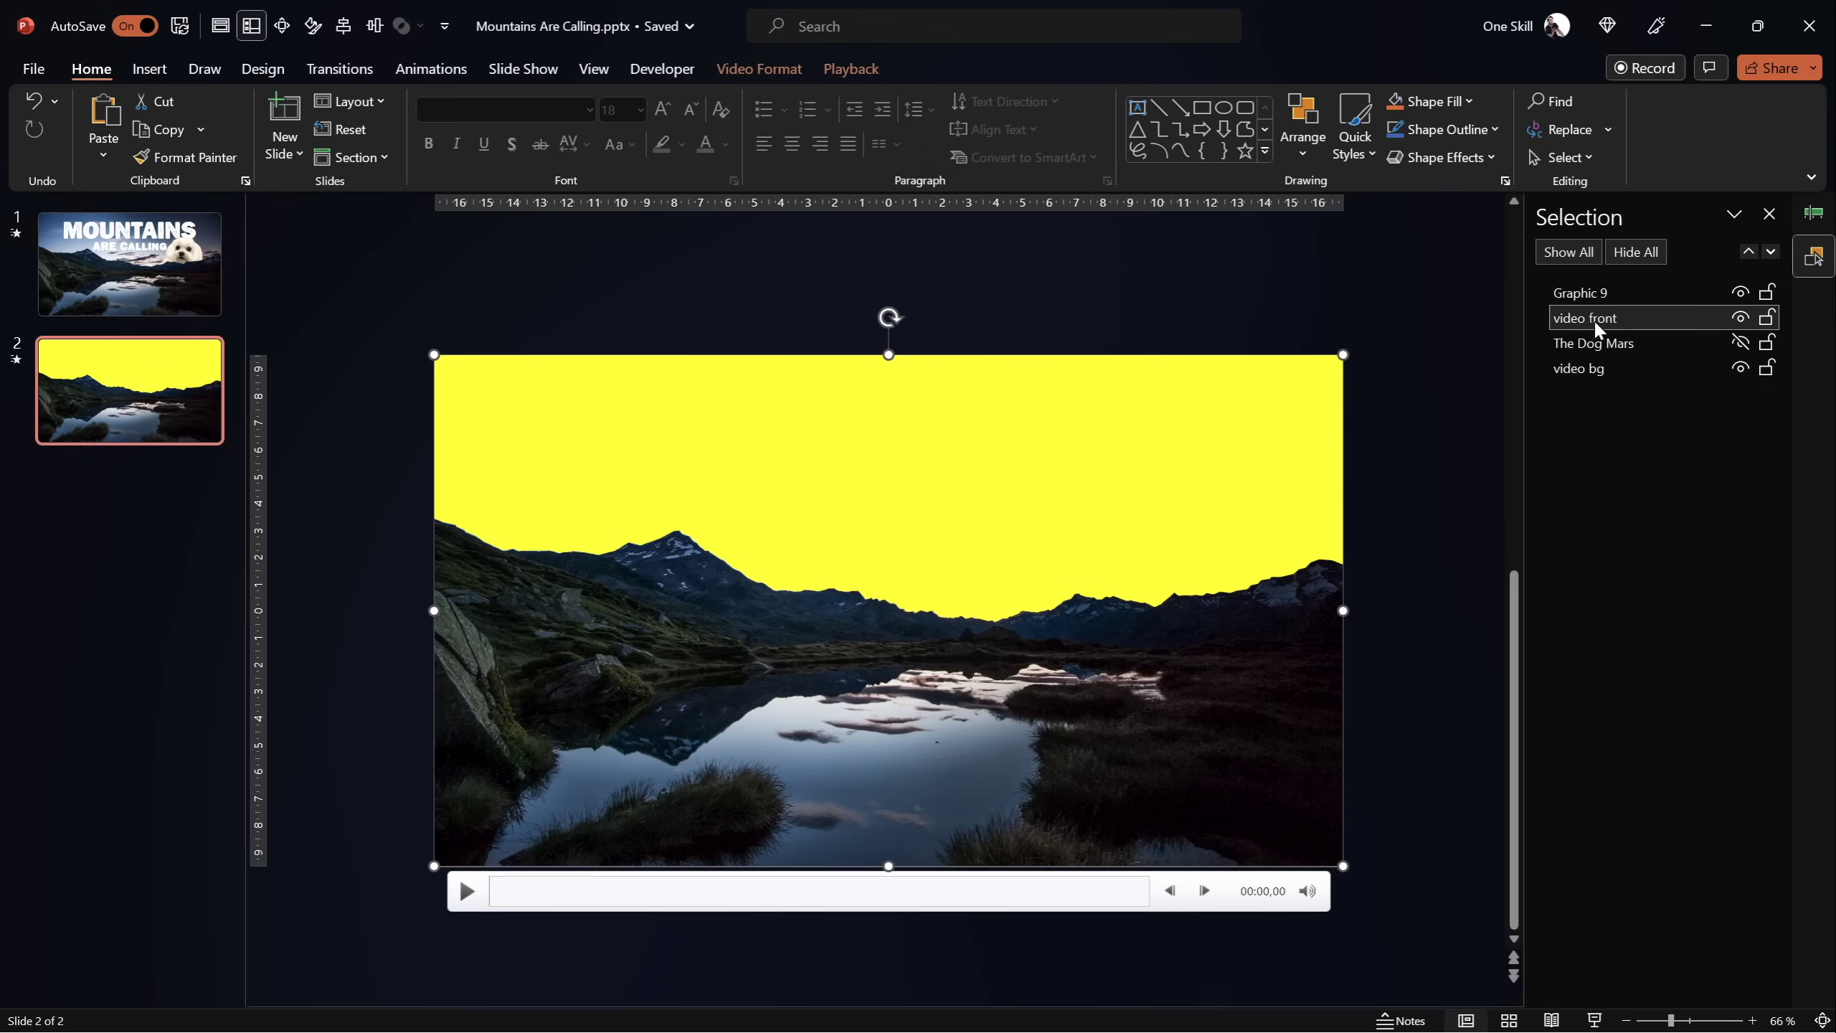
left_click(582, 442, "shift")
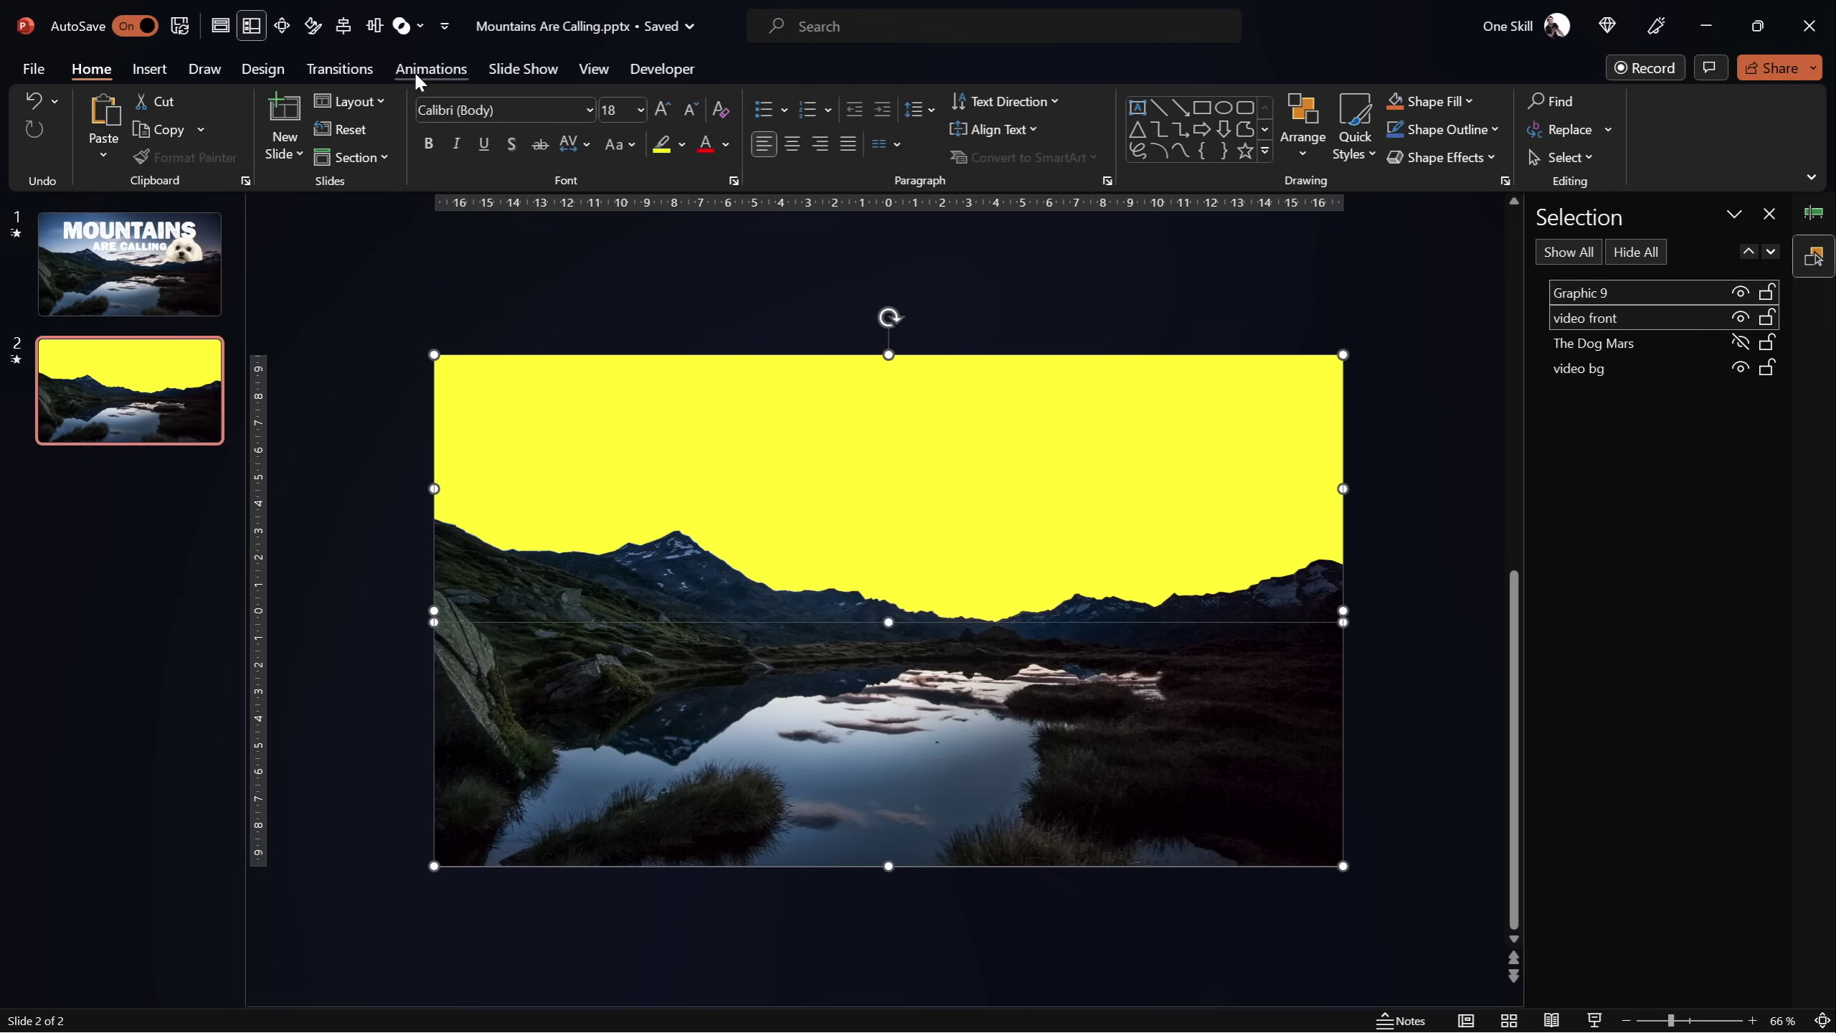
left_click(407, 27)
left_click(453, 174)
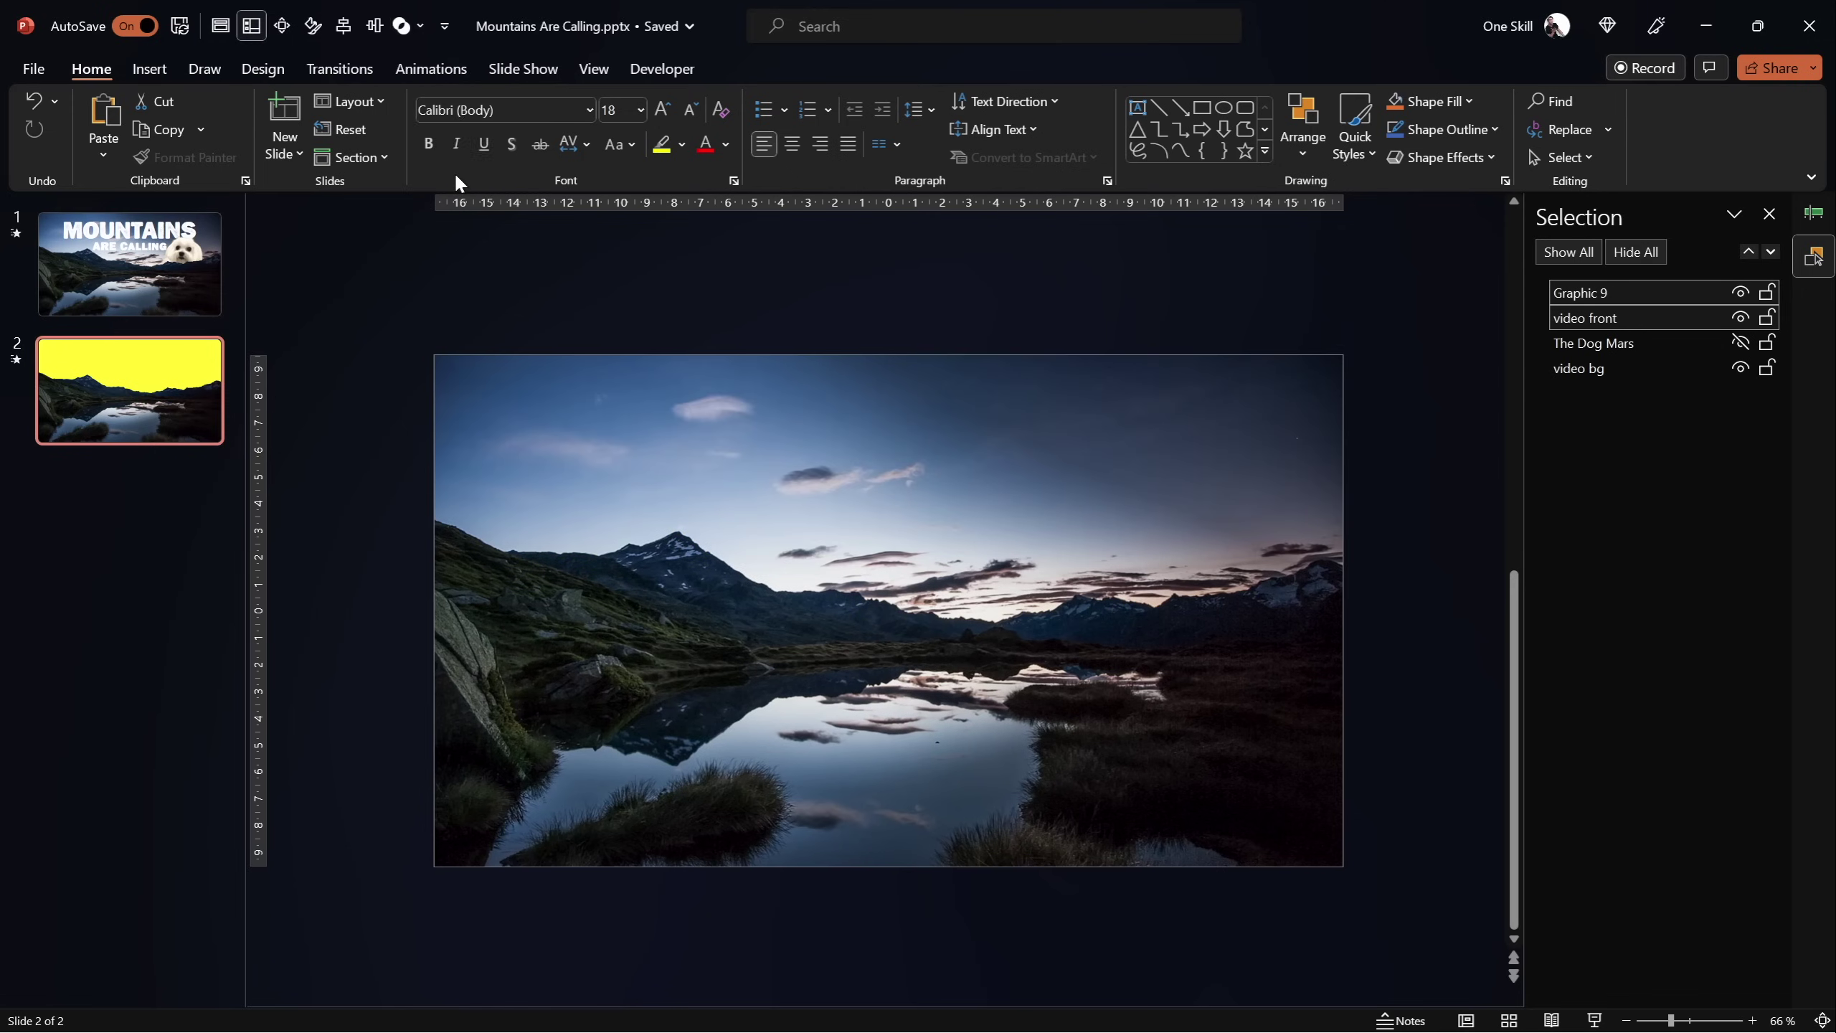
left_click(667, 279)
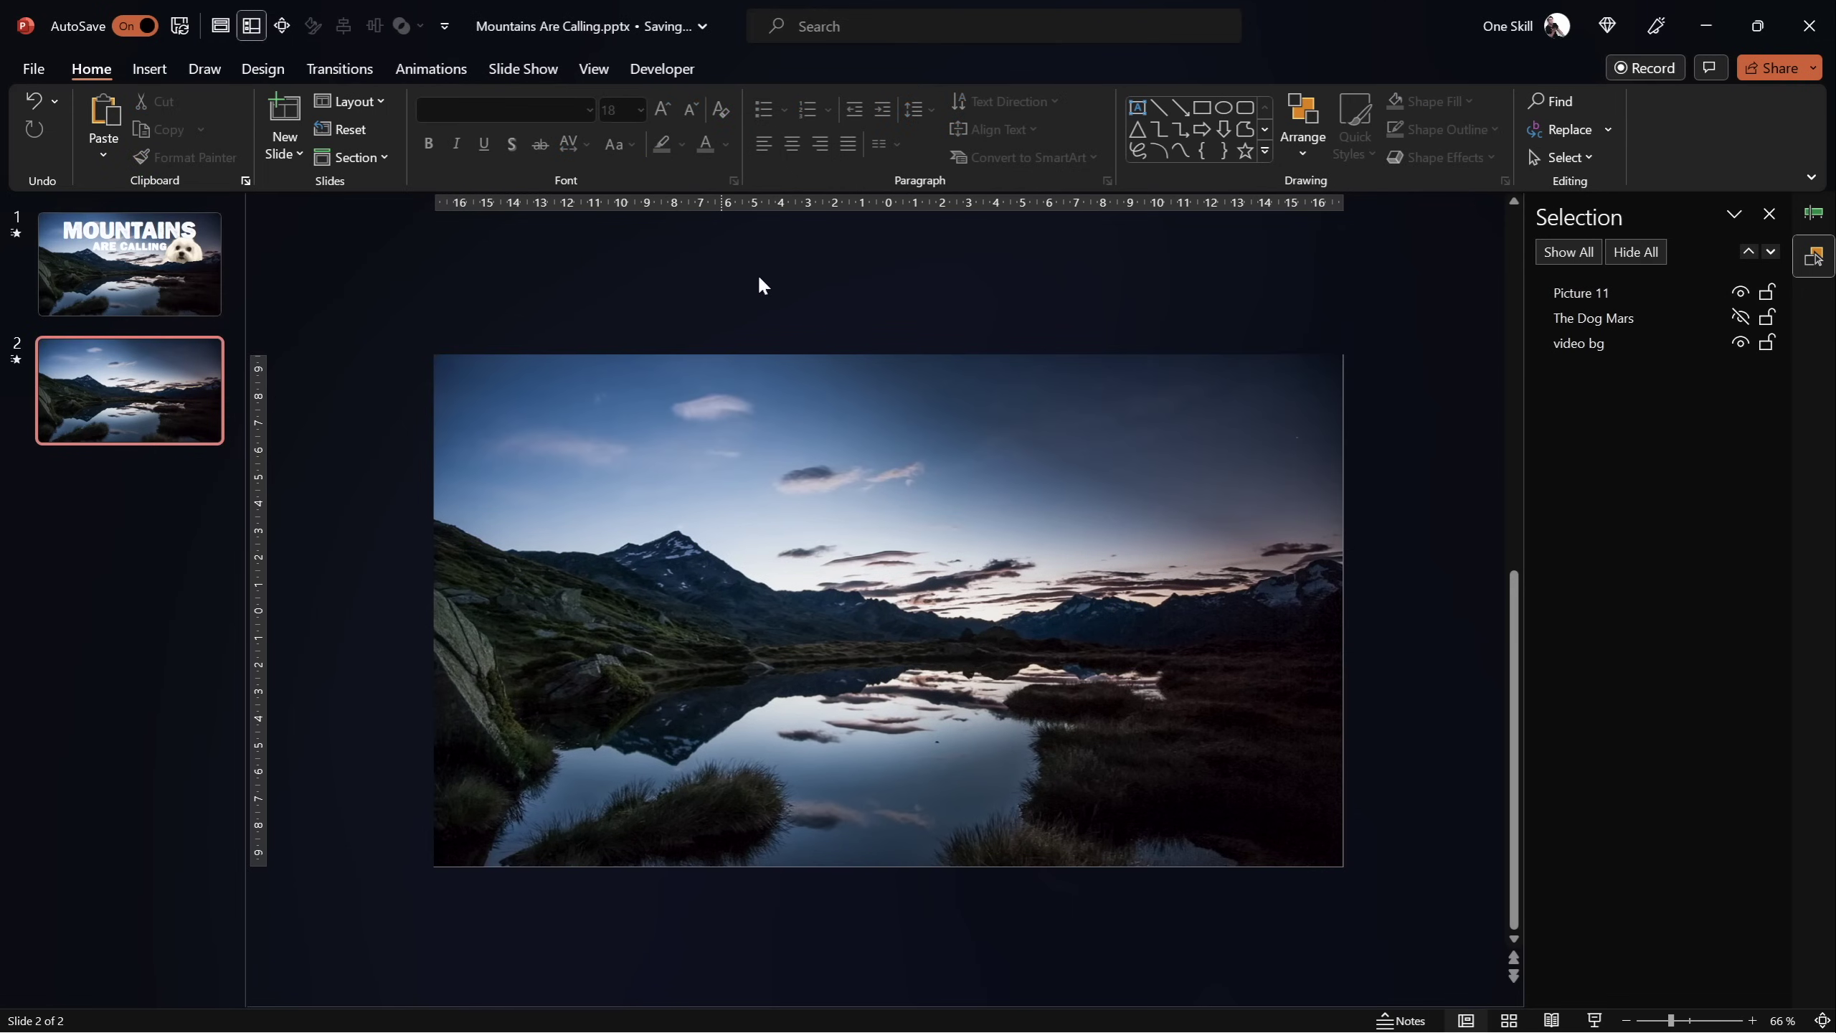
Unhide The Dog Mars and move it up beside the mountain peak
left_click(1740, 318)
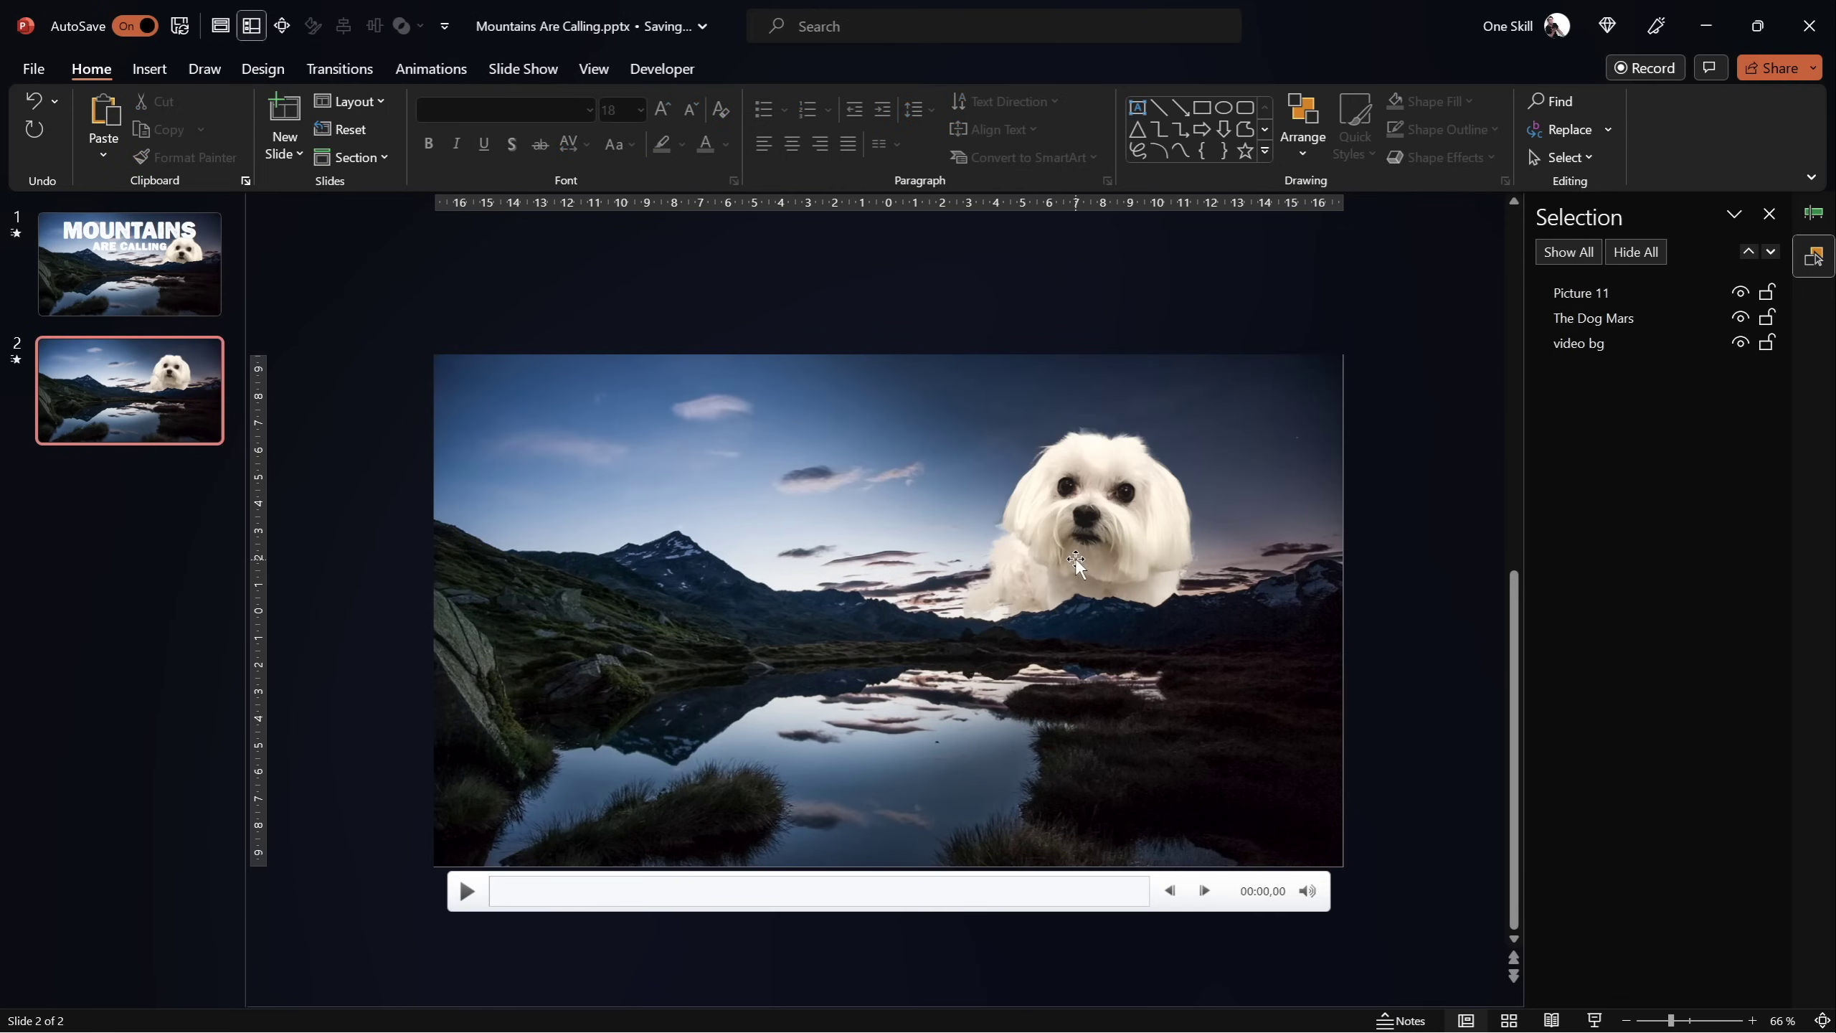
left_click(1123, 561)
left_click_drag(1122, 561, 720, 504)
Move the dog right across the sky, then hide The Dog Mars again
left_click(560, 583)
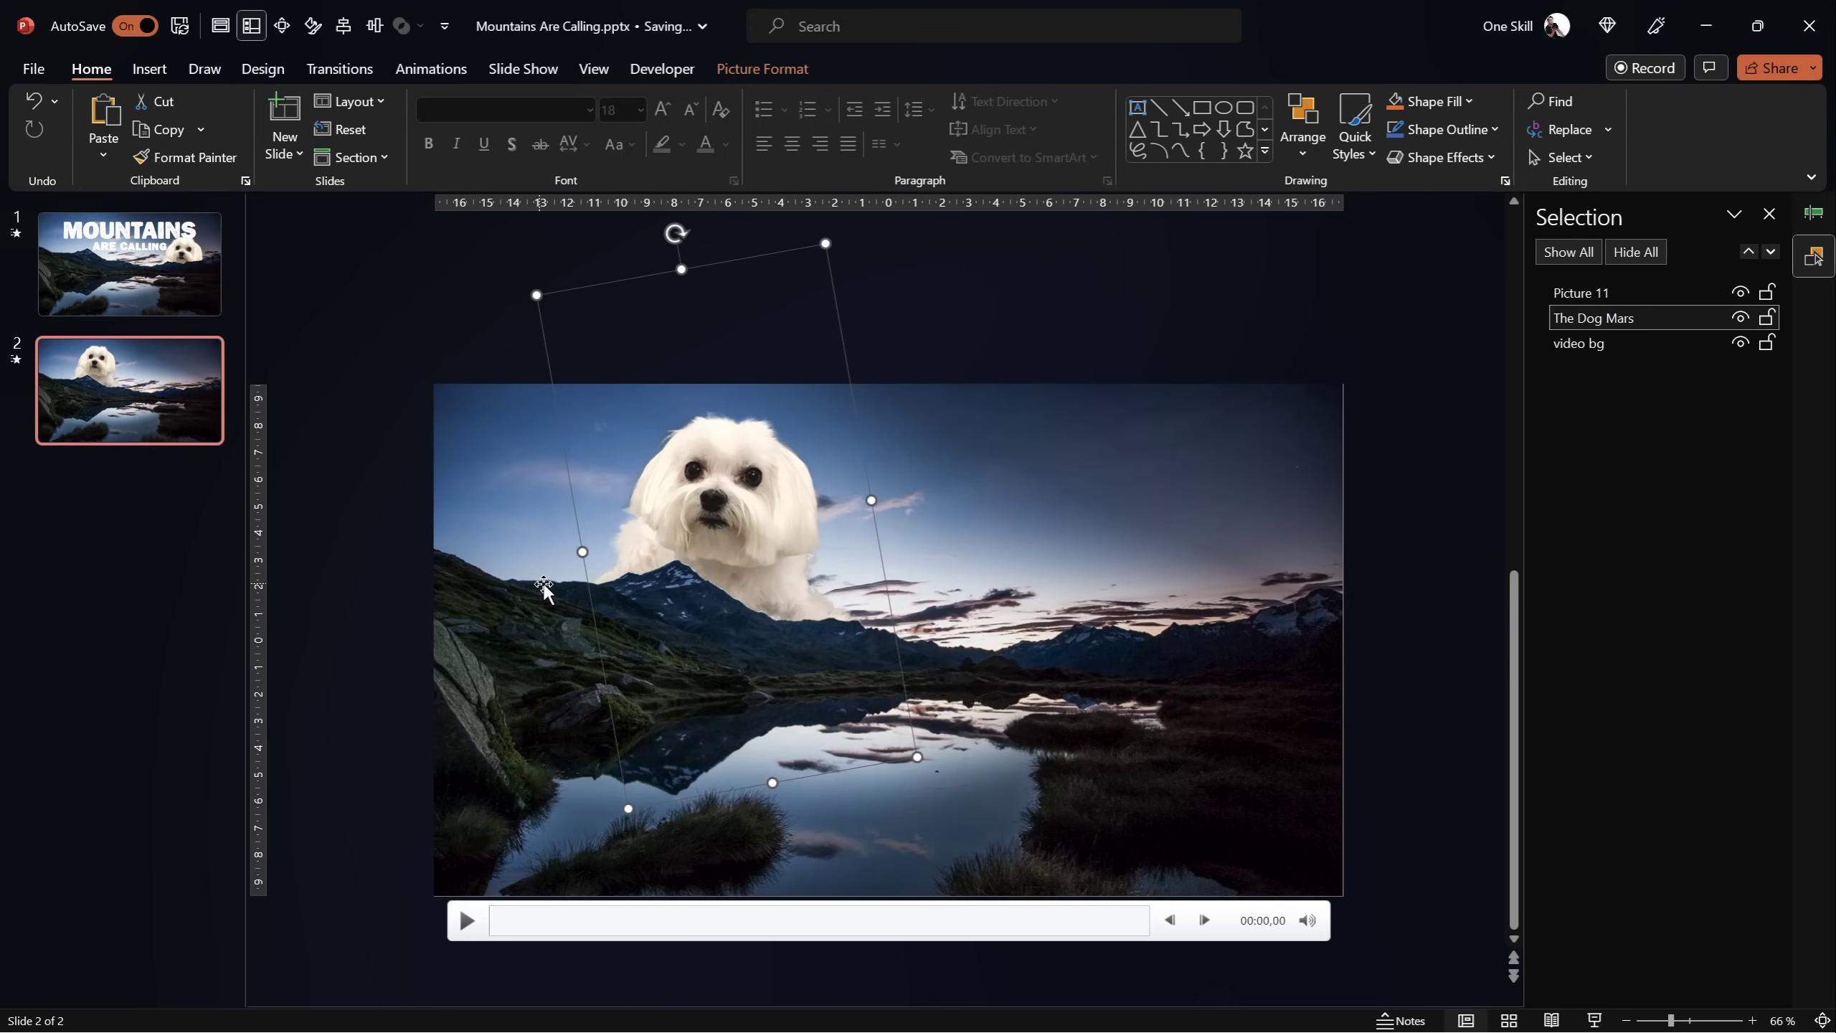
left_click_drag(688, 584, 1156, 496)
left_click(1127, 556)
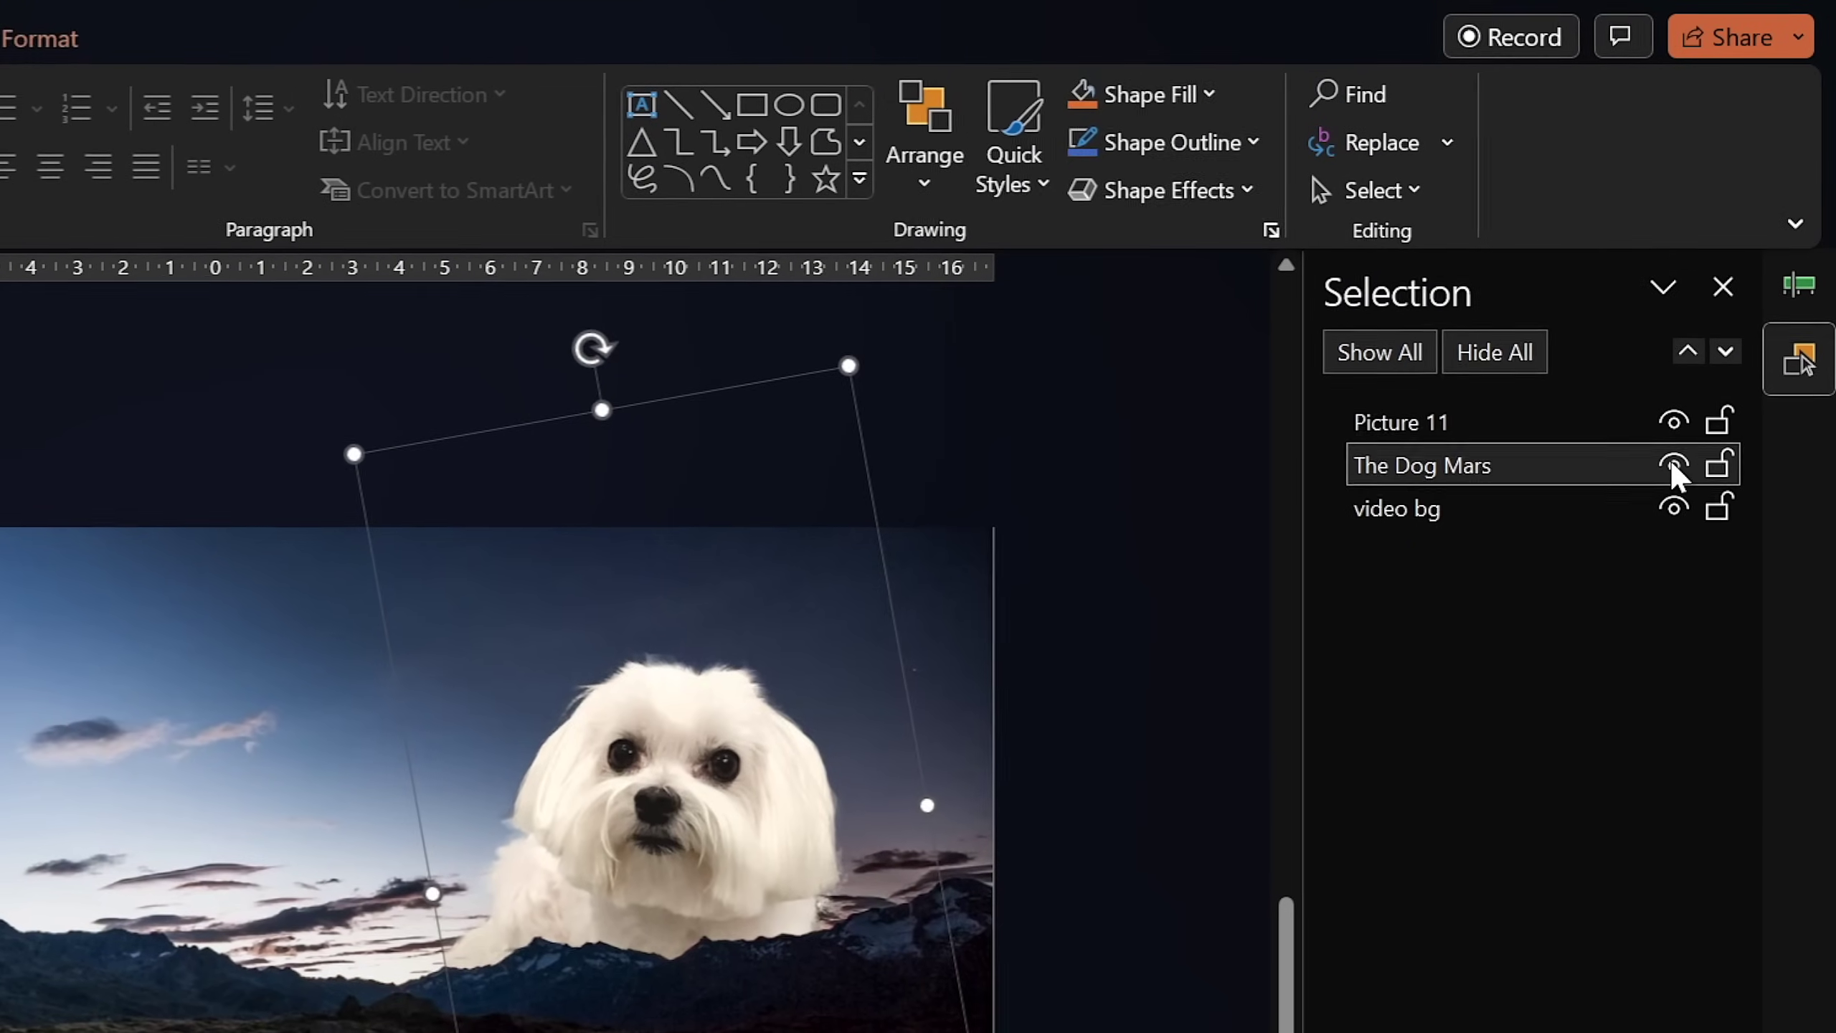
left_click(1740, 318)
Rename Picture 11 in the Selection Pane to 'video front'
left_click(1467, 428)
left_click(1481, 424)
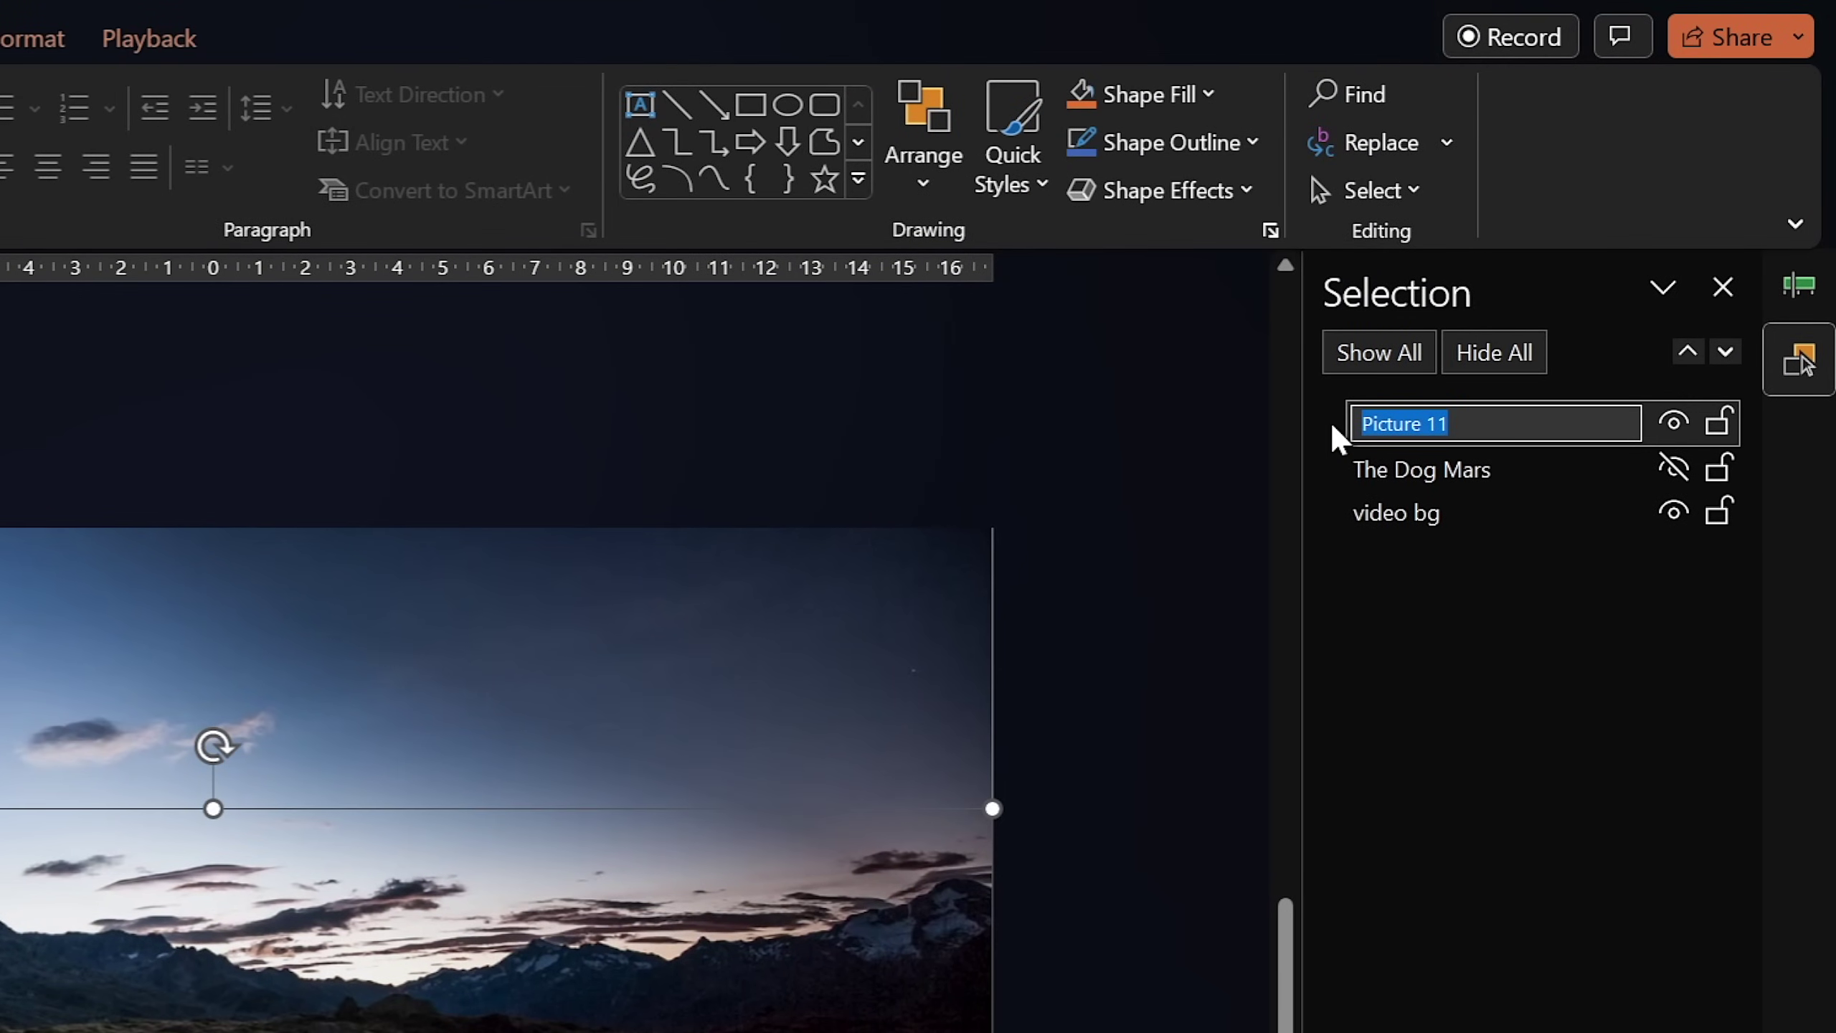
type("video front")
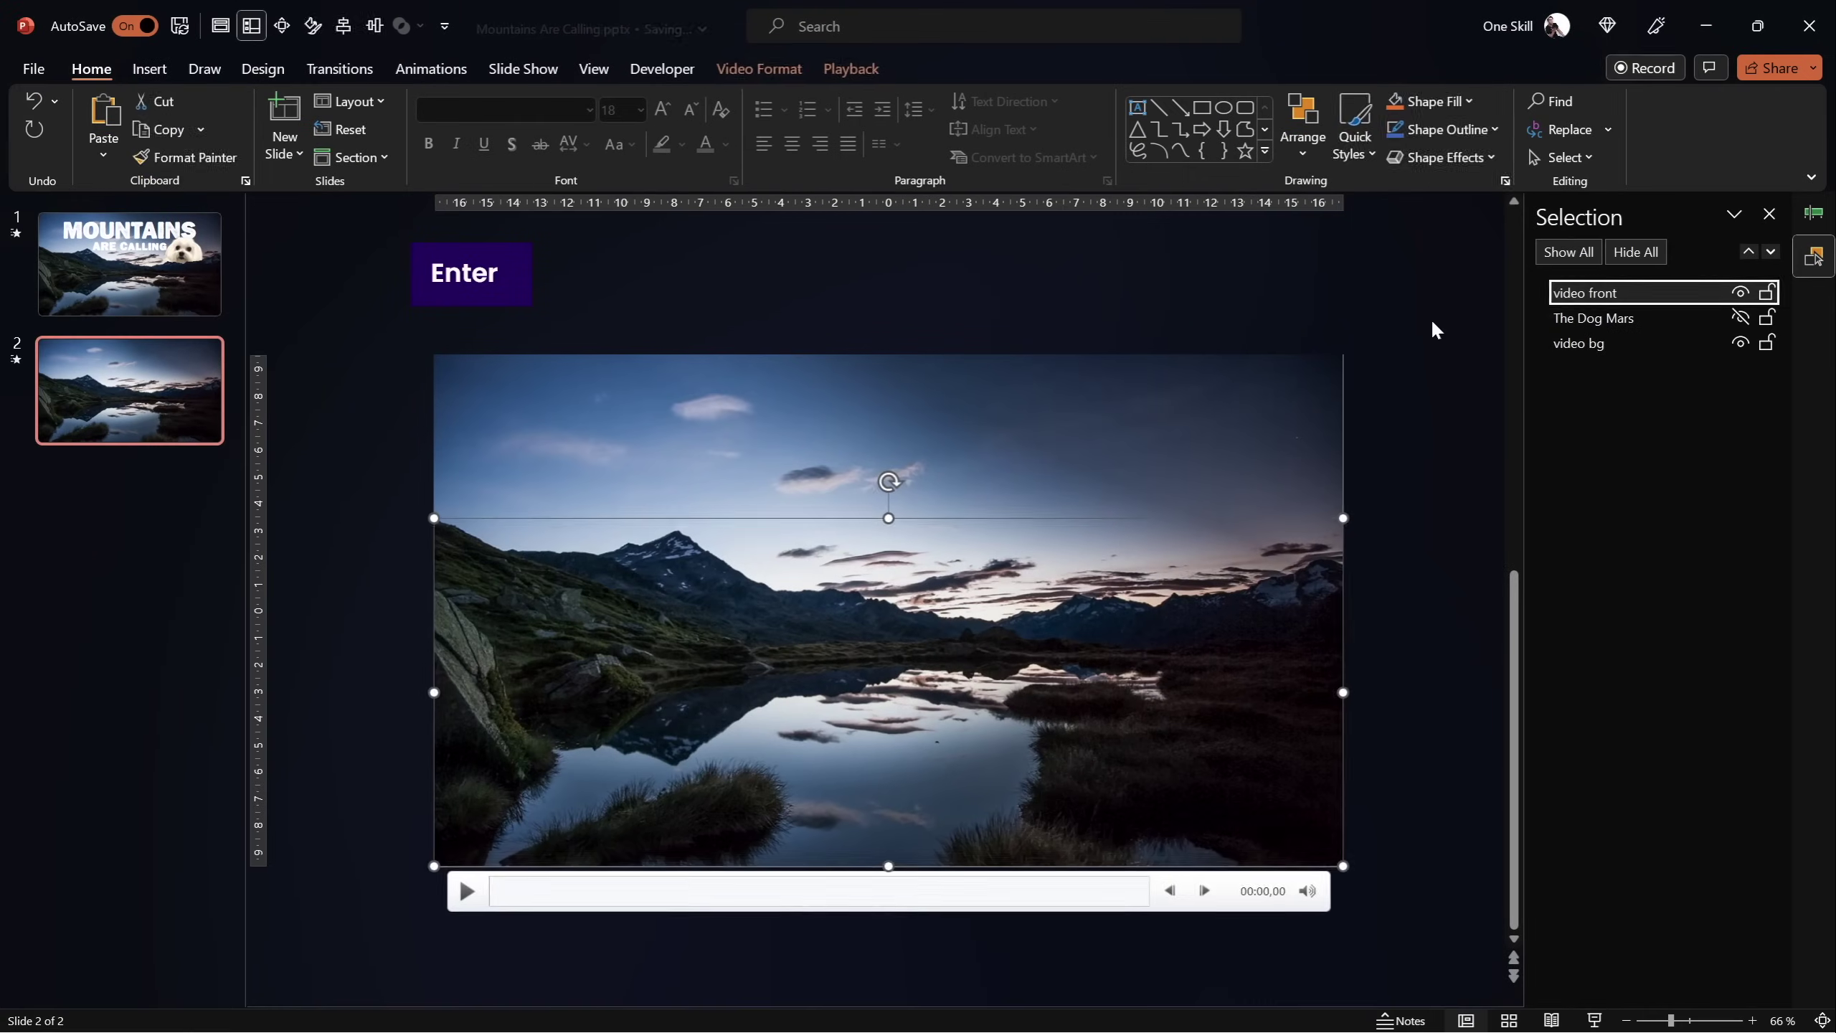
left_click(1737, 857)
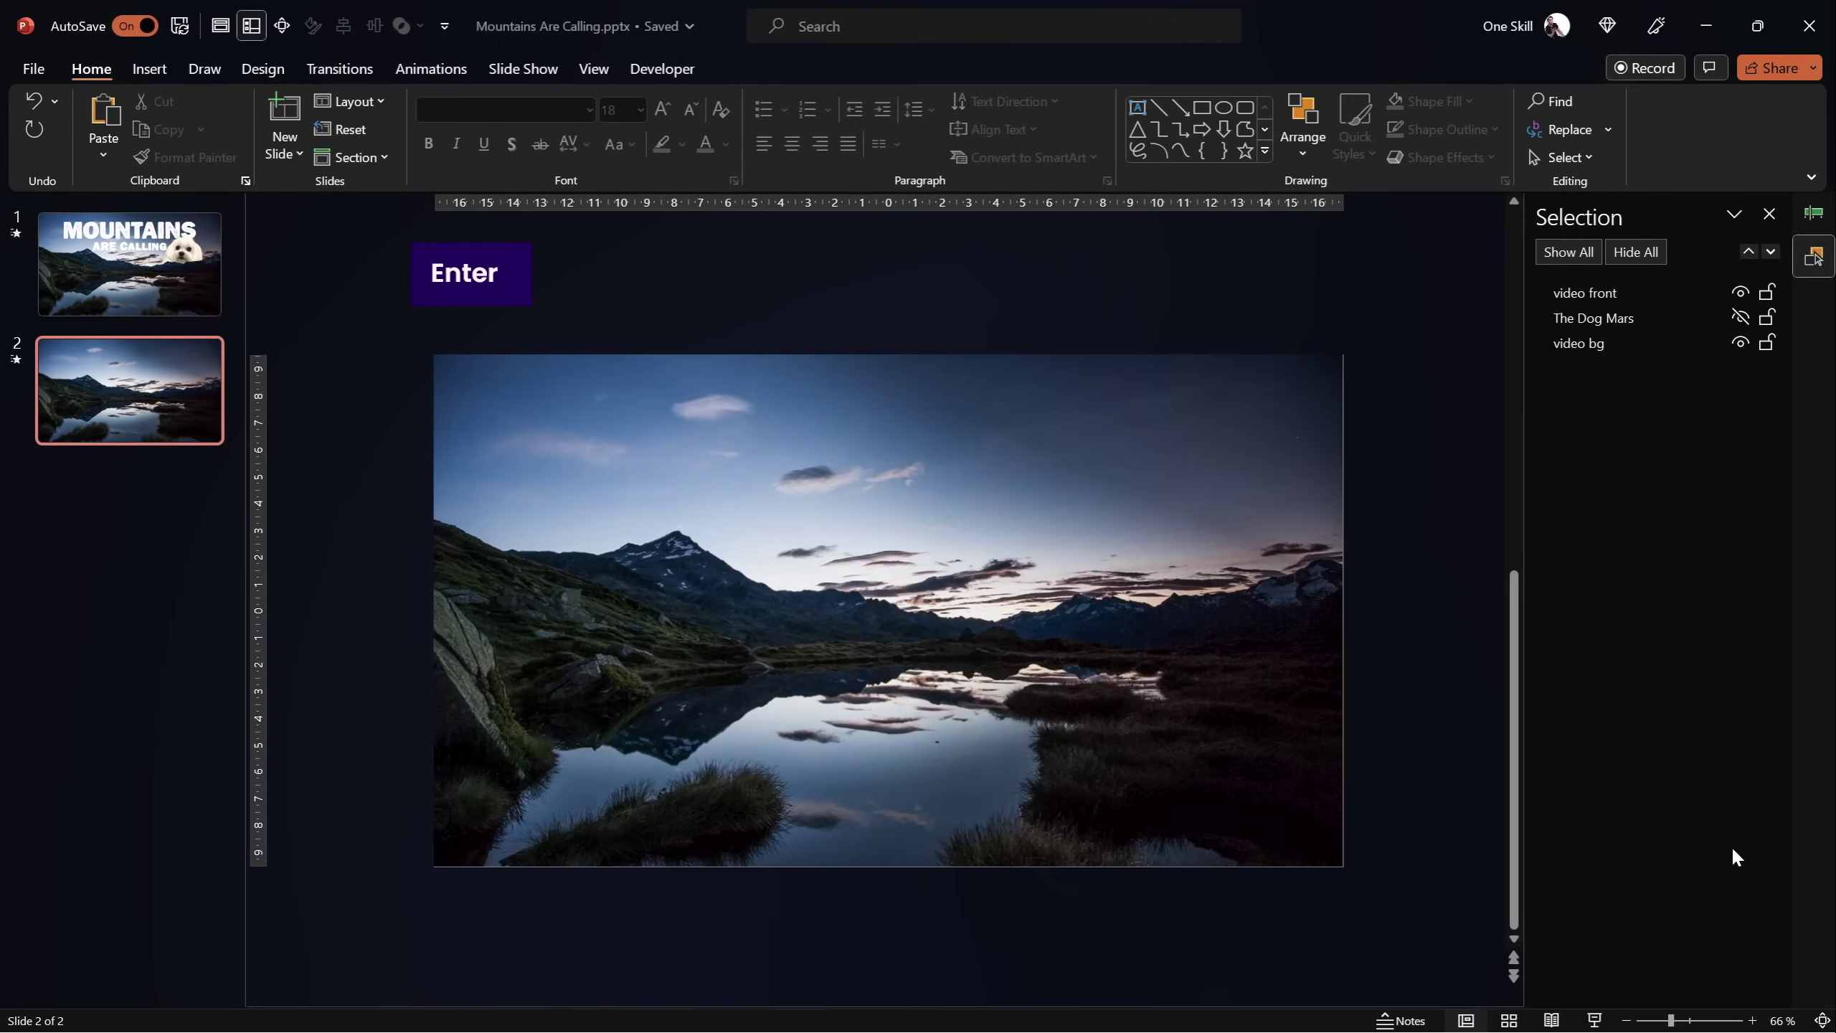
left_click(1822, 1020)
Give the front video a Play media animation starting With Previous
left_click(1813, 212)
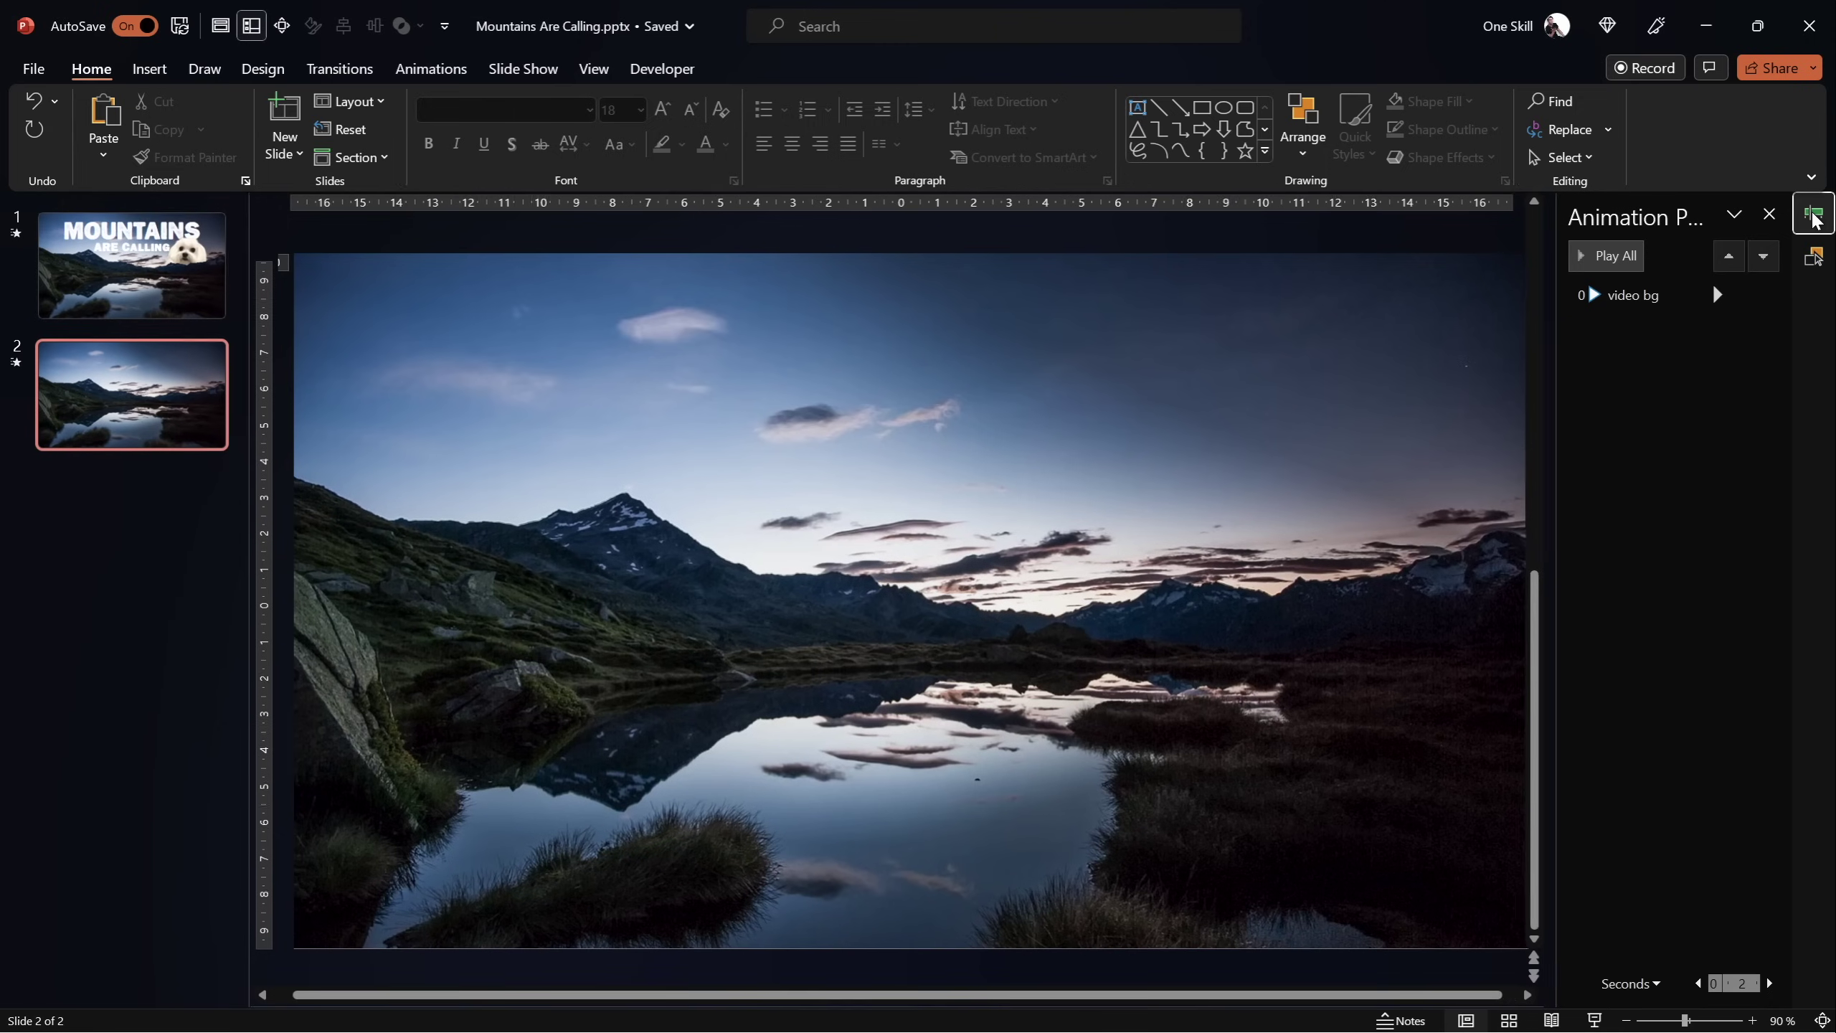
left_click(1401, 638)
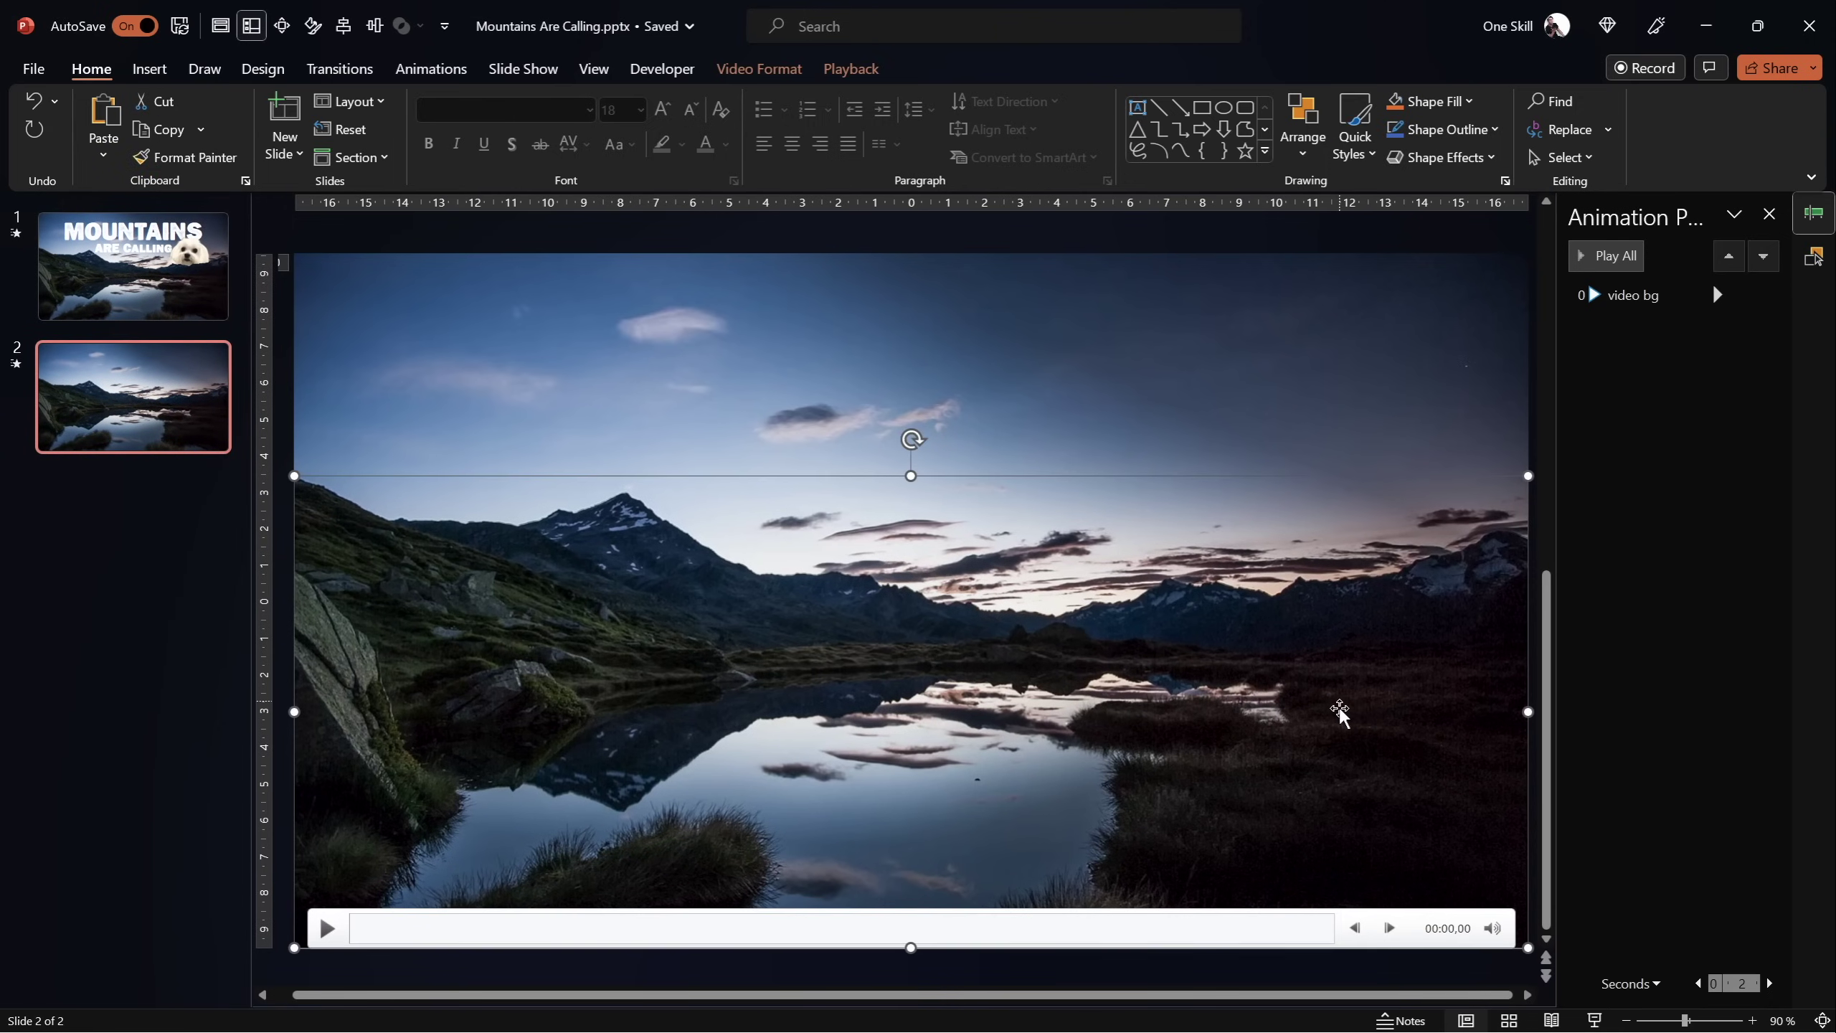
left_click(431, 68)
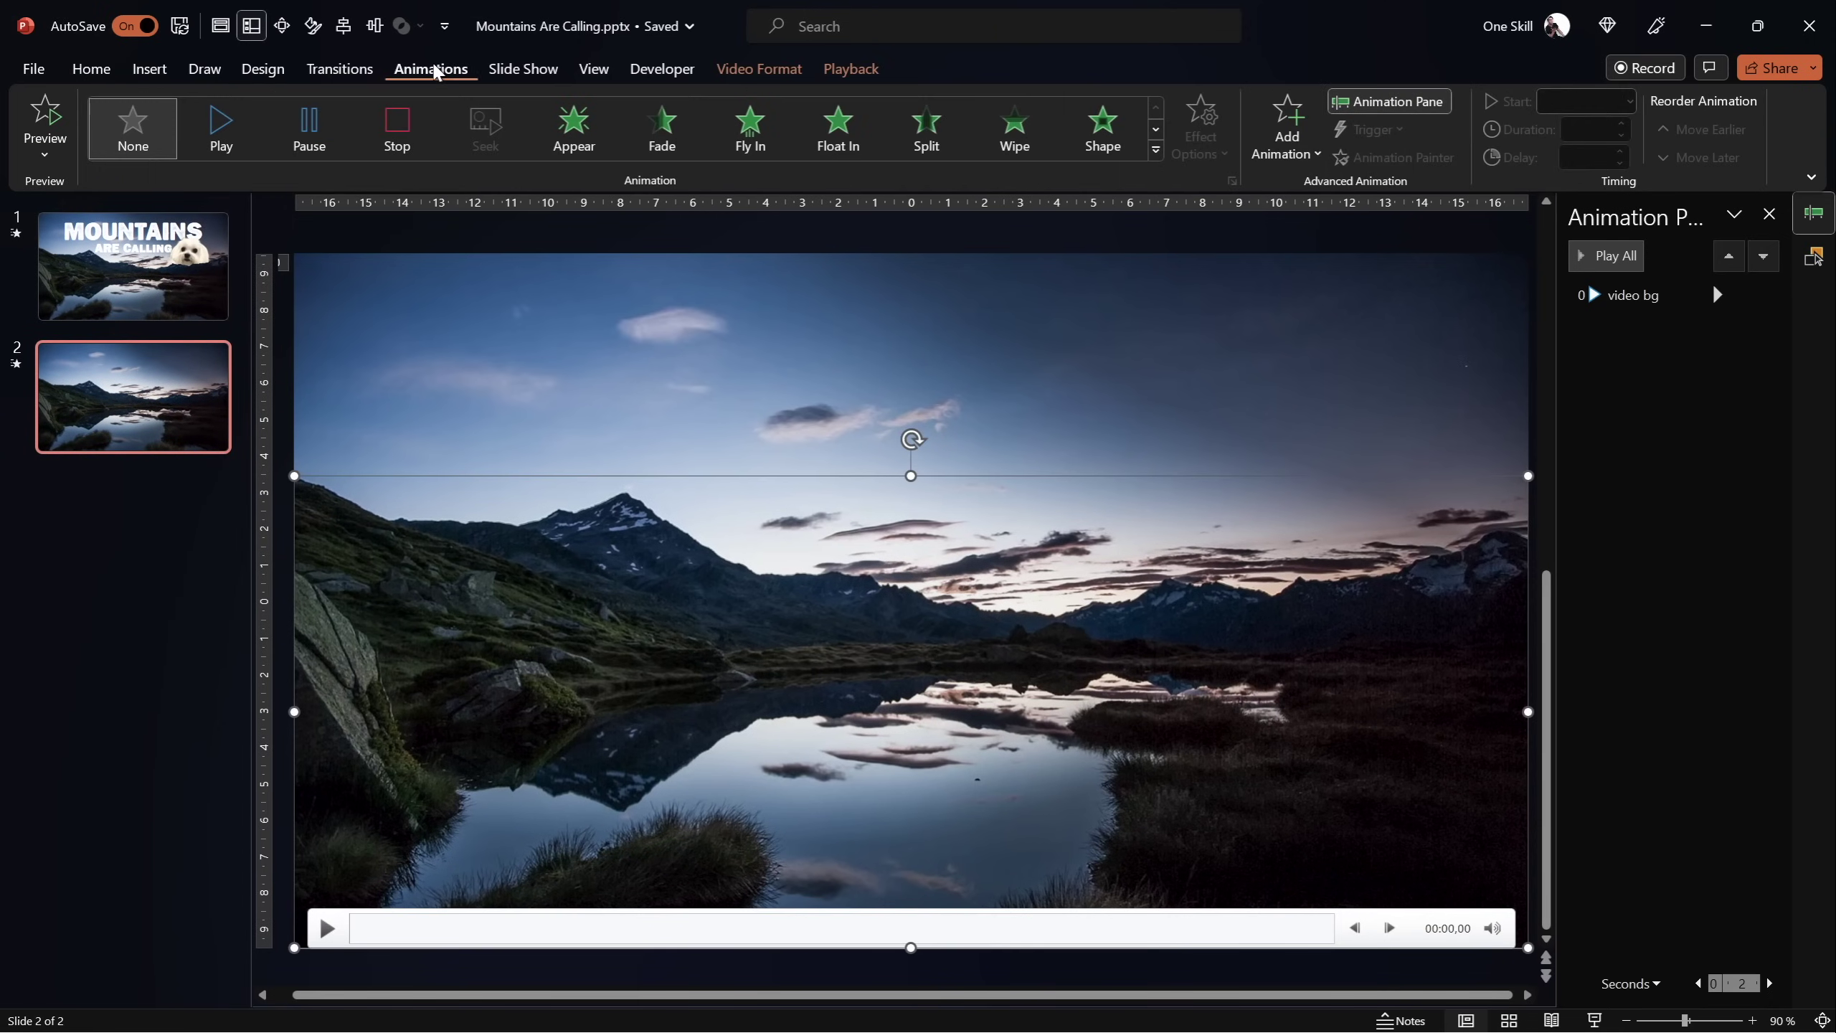
left_click(221, 128)
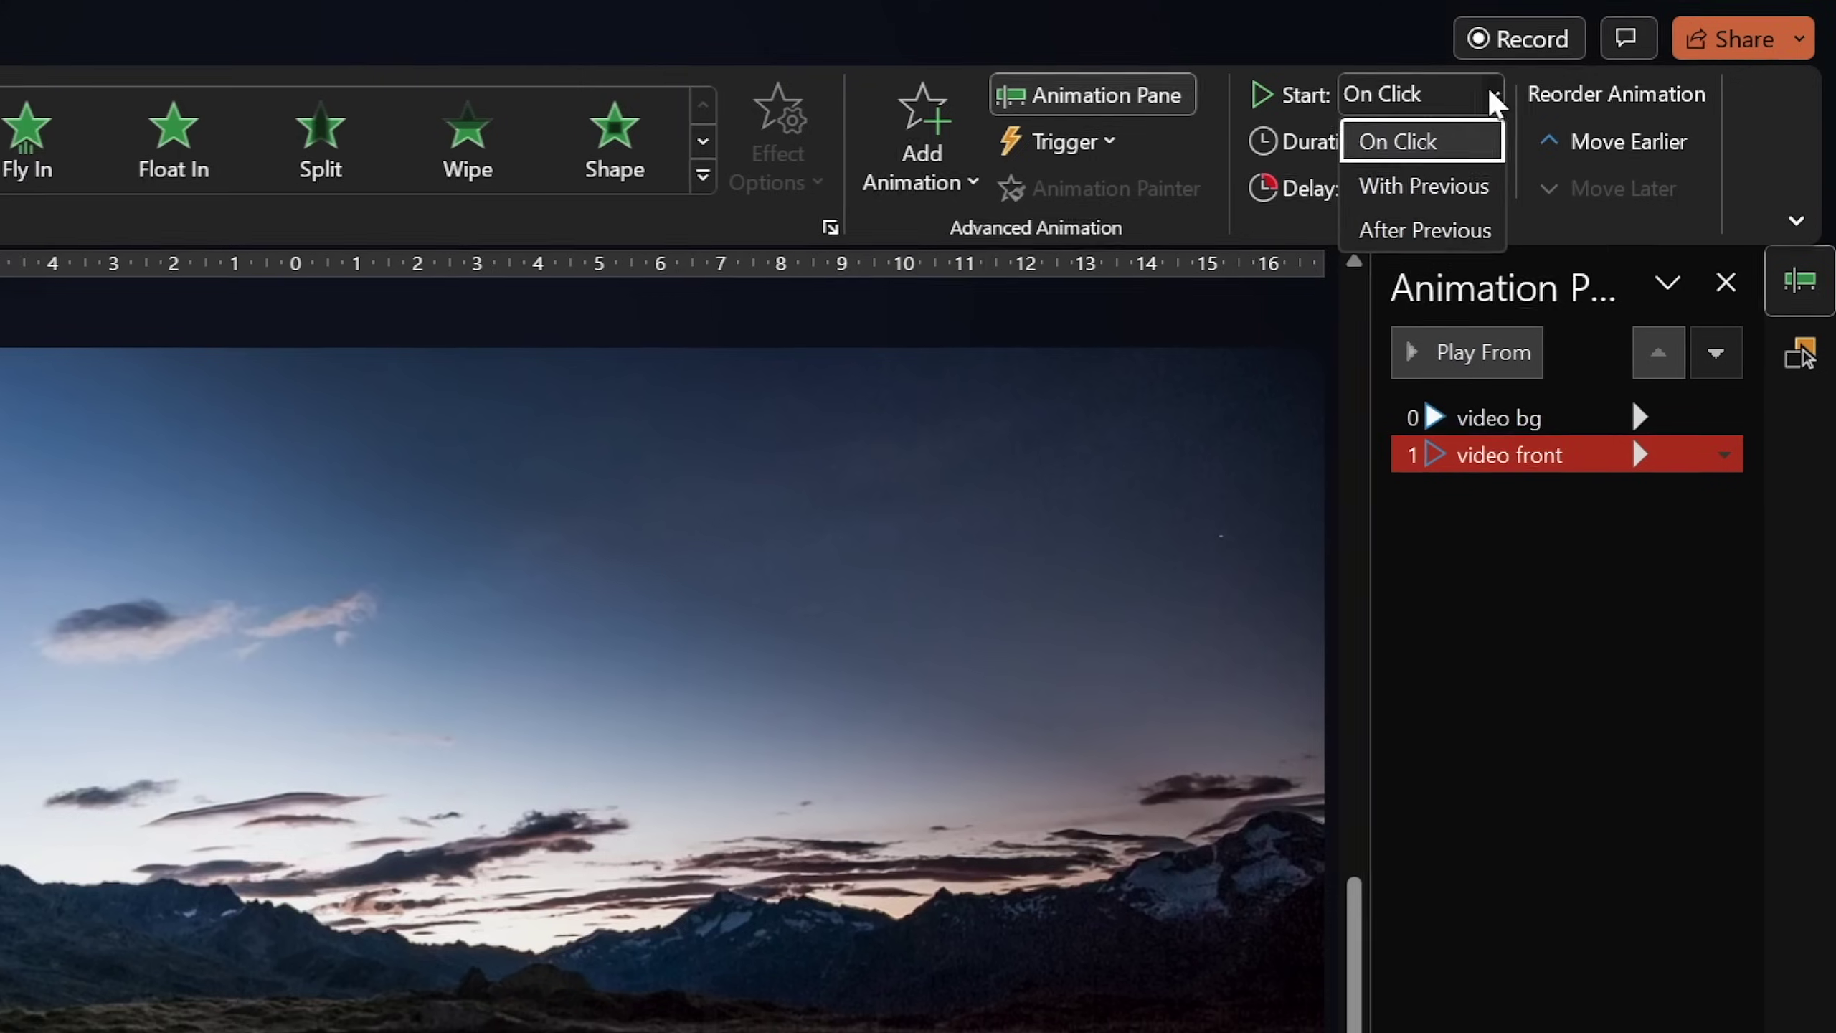
left_click(1628, 101)
left_click(1430, 207)
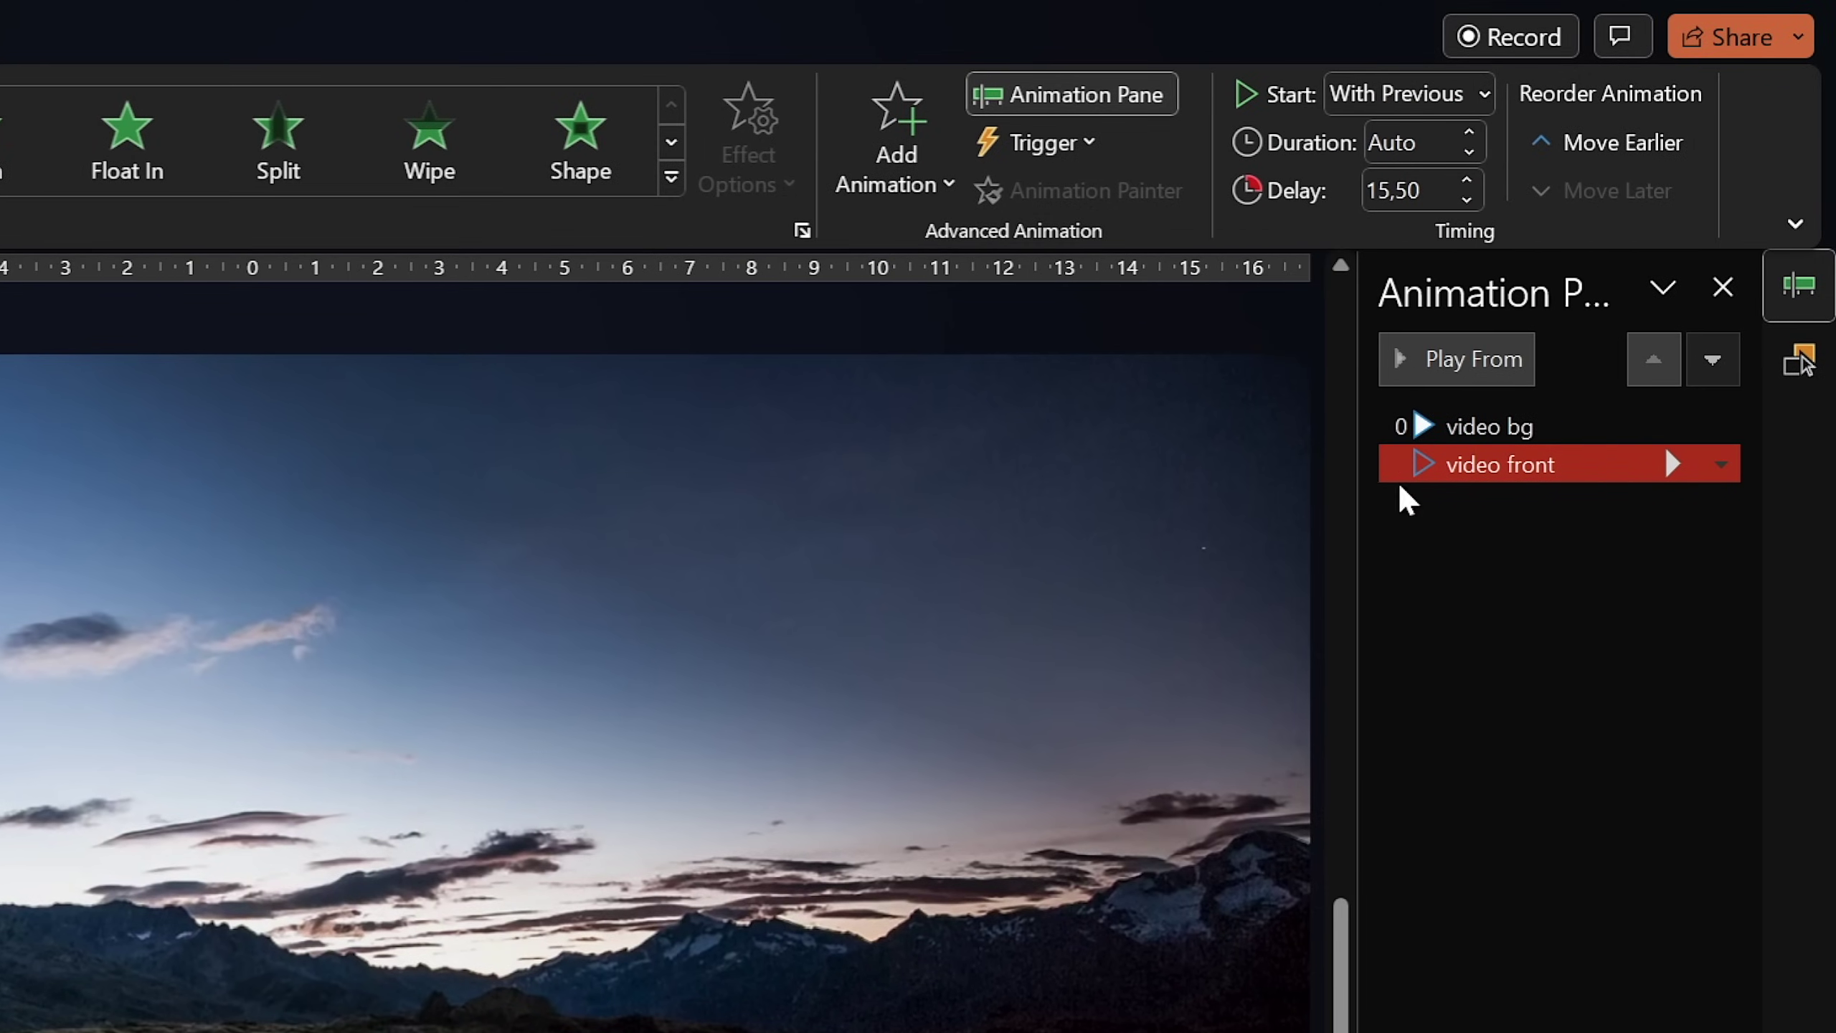
Set the video front animation's delay to 0, matching video bg, and start the slide show
left_click_drag(1353, 501, 1254, 504)
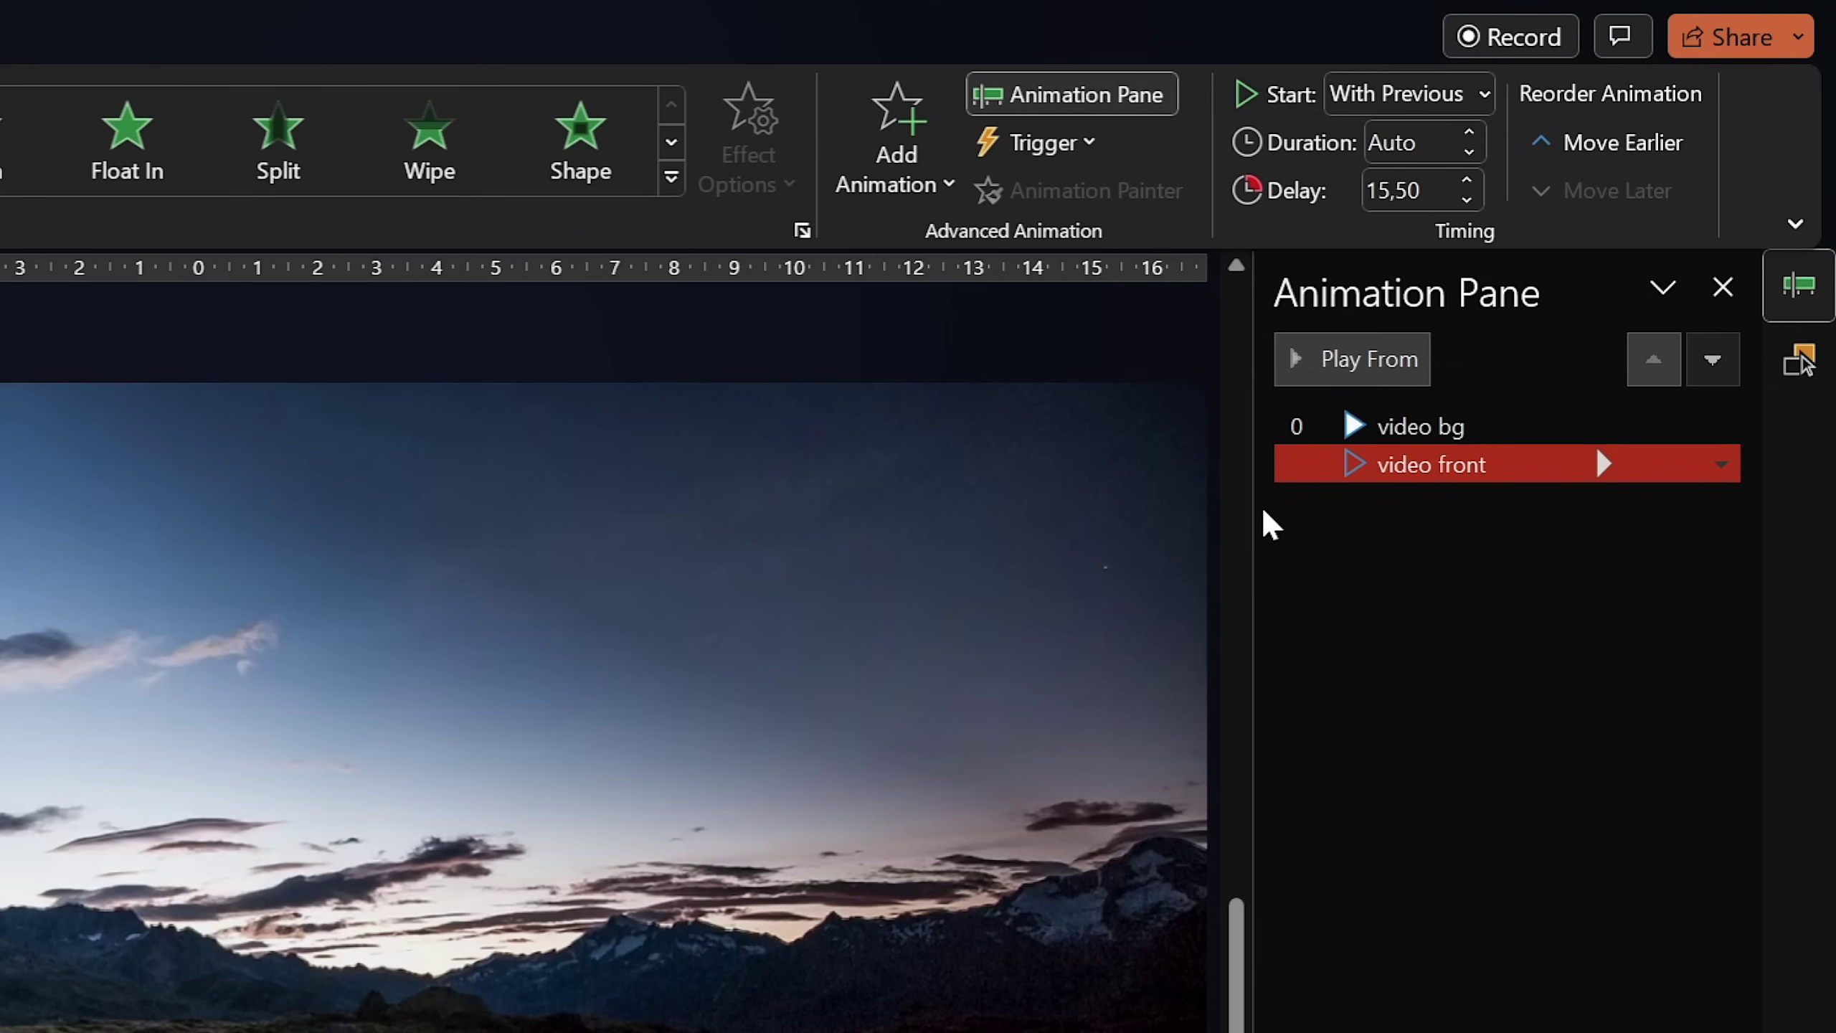
left_click(1397, 427)
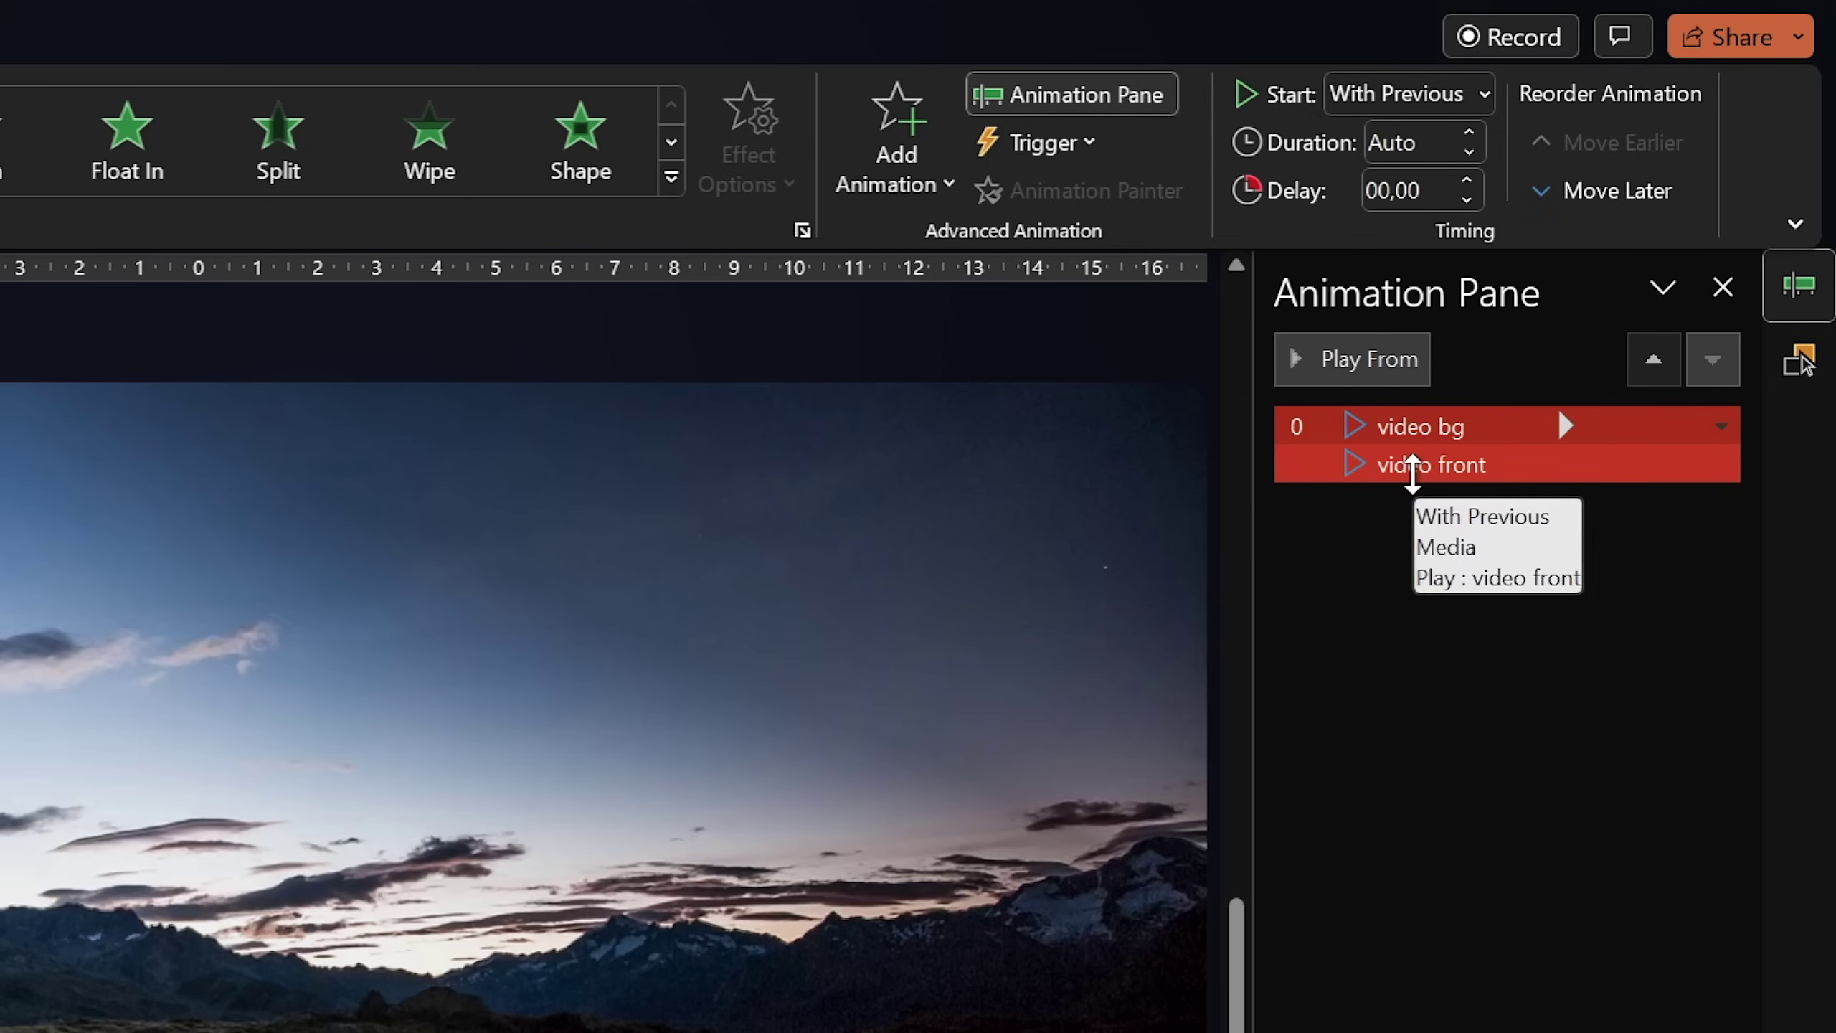
left_click(1411, 470)
left_click(1435, 190)
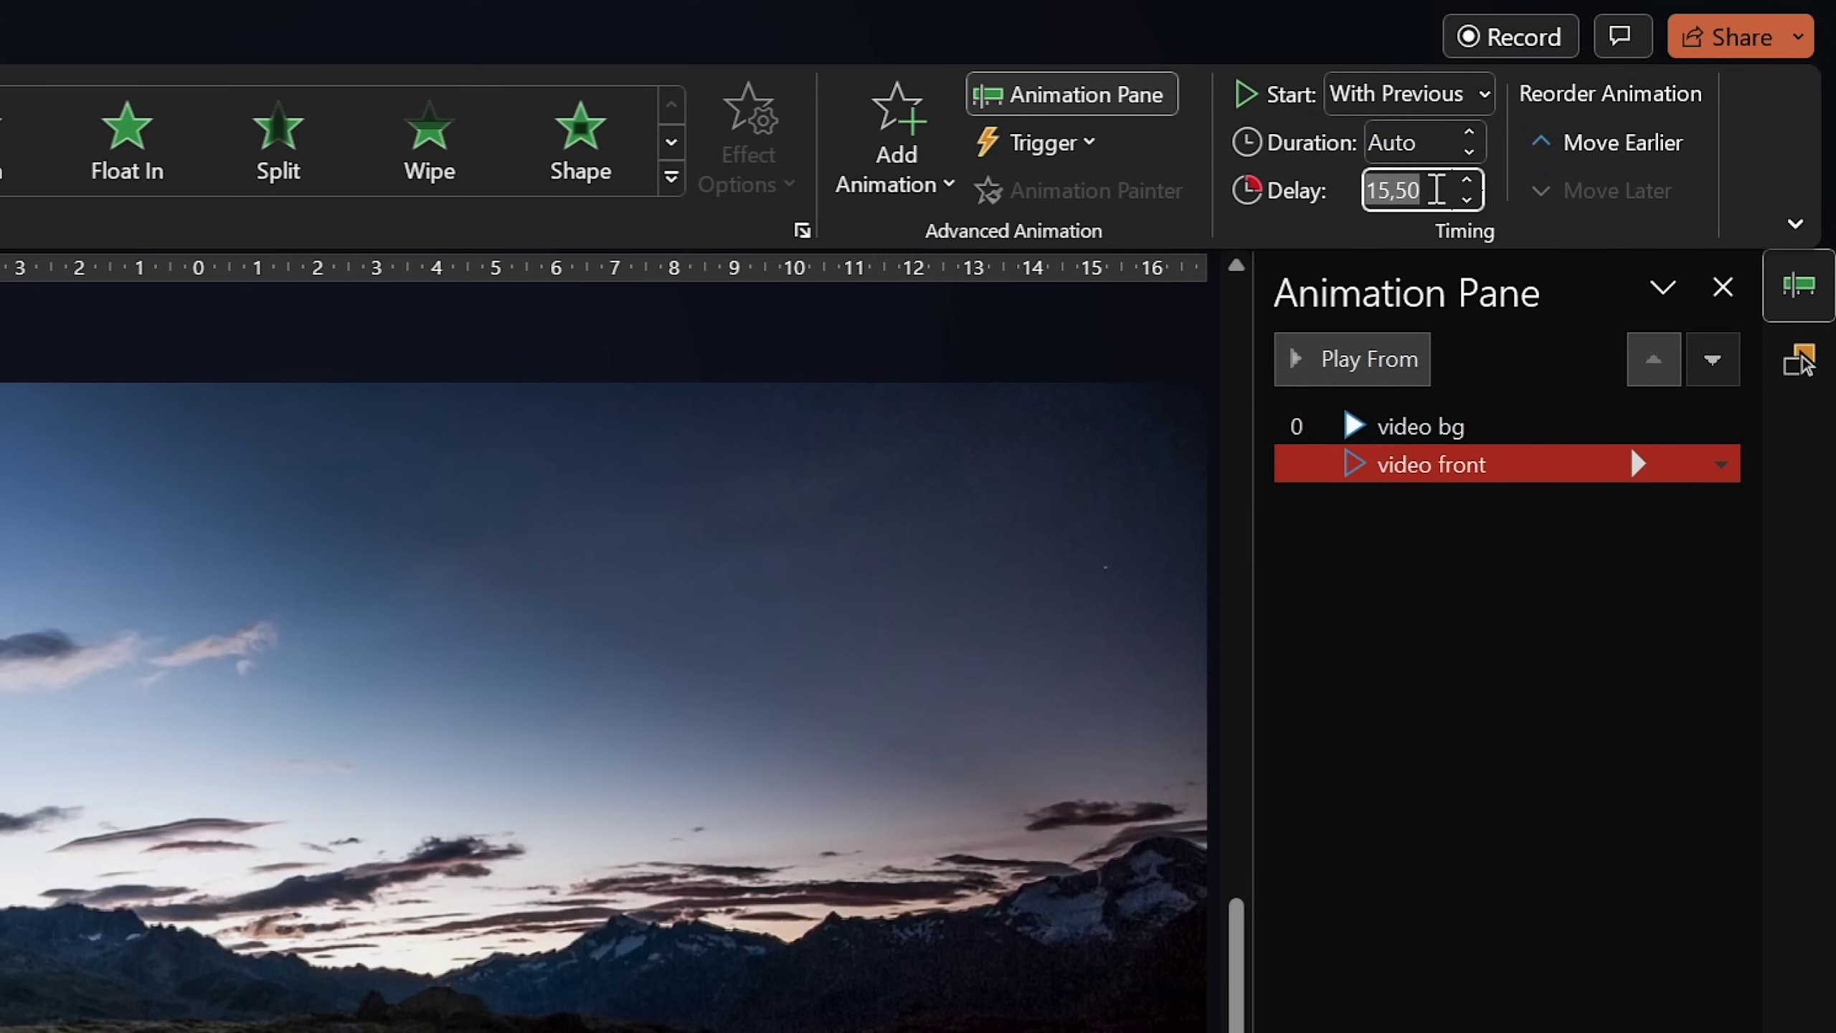
type("0")
key("Return")
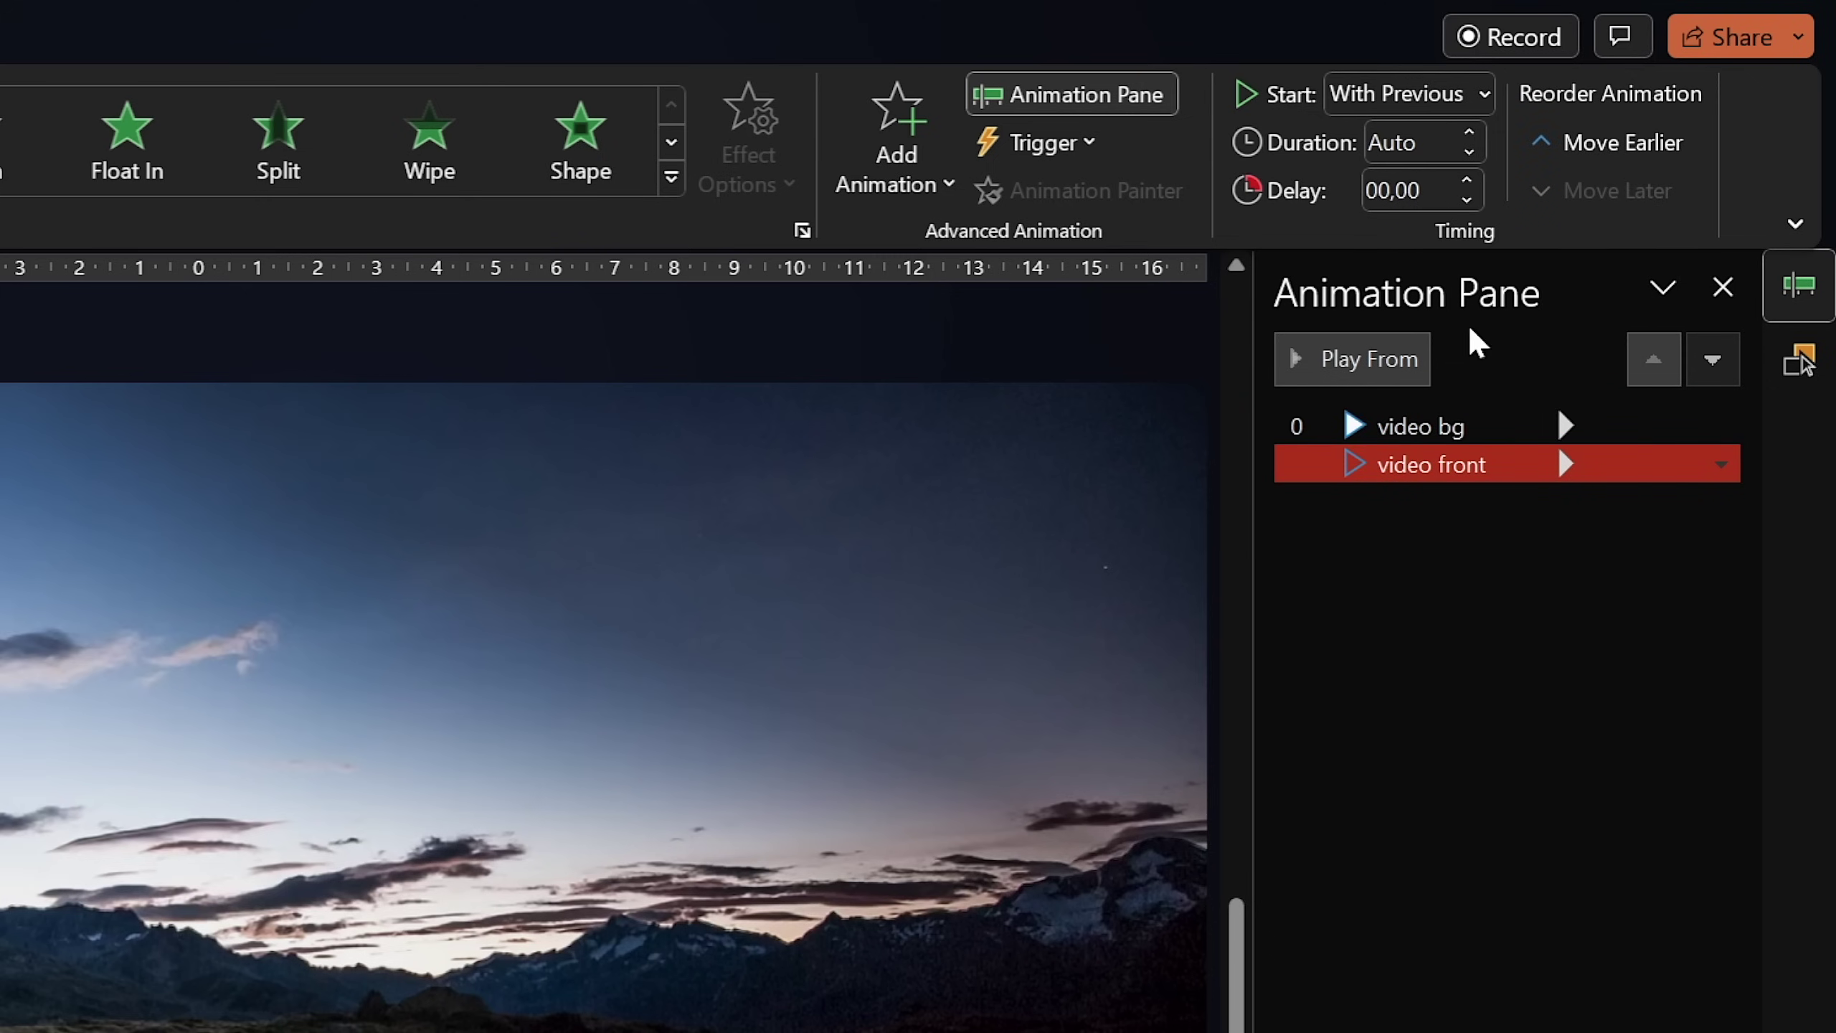
left_click(1434, 426)
left_click(1439, 464, "shift")
left_click(1421, 426)
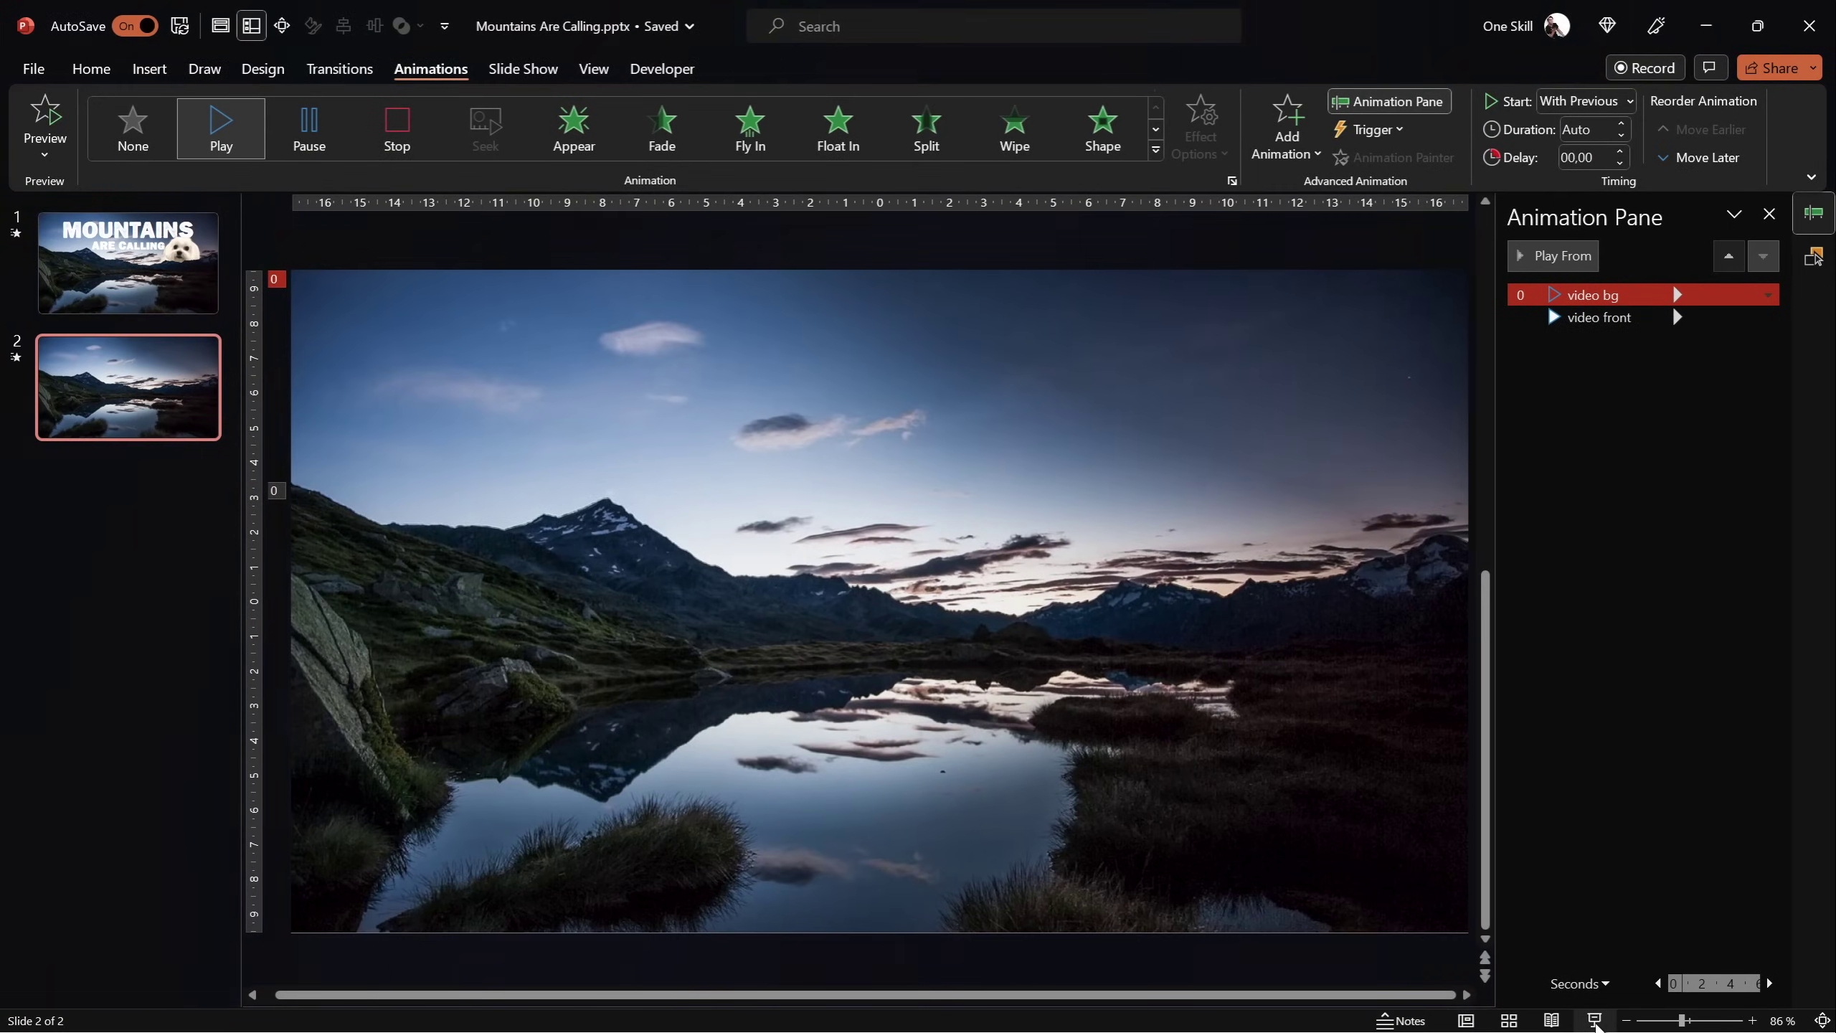
left_click(1595, 1020)
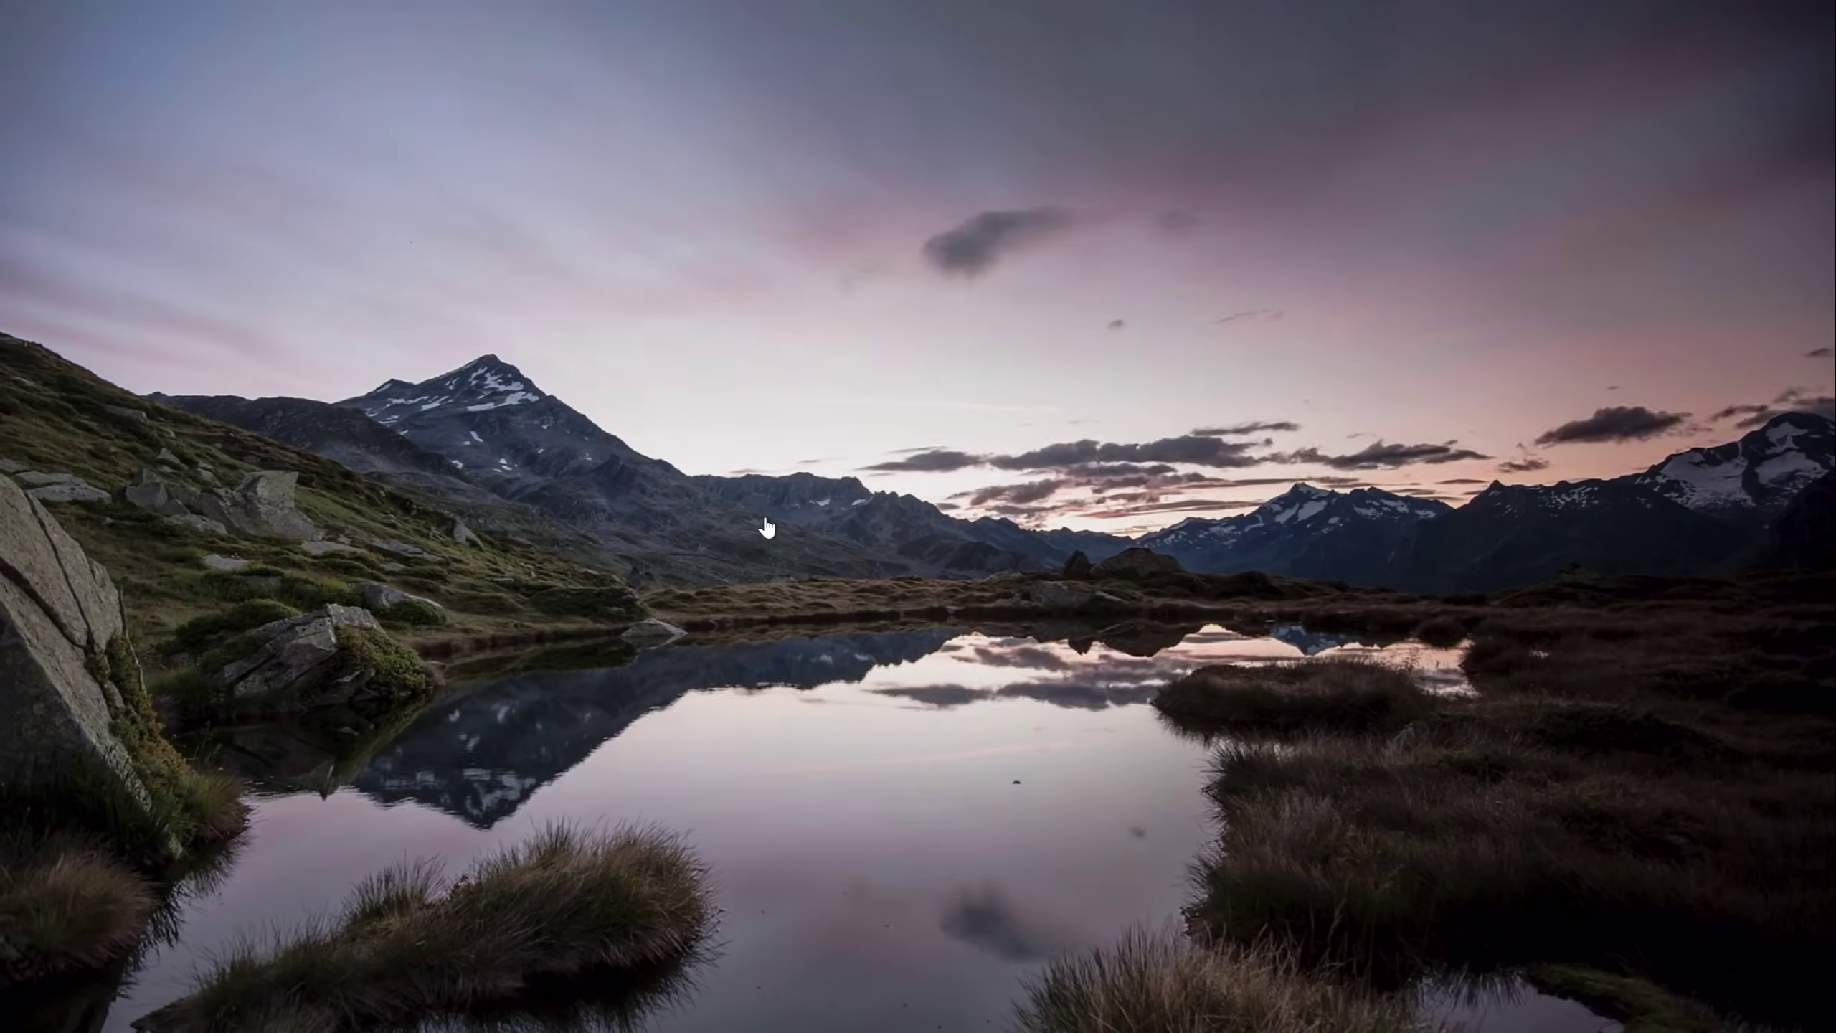
End the slide show preview and switch to the Insert tab
key("Escape")
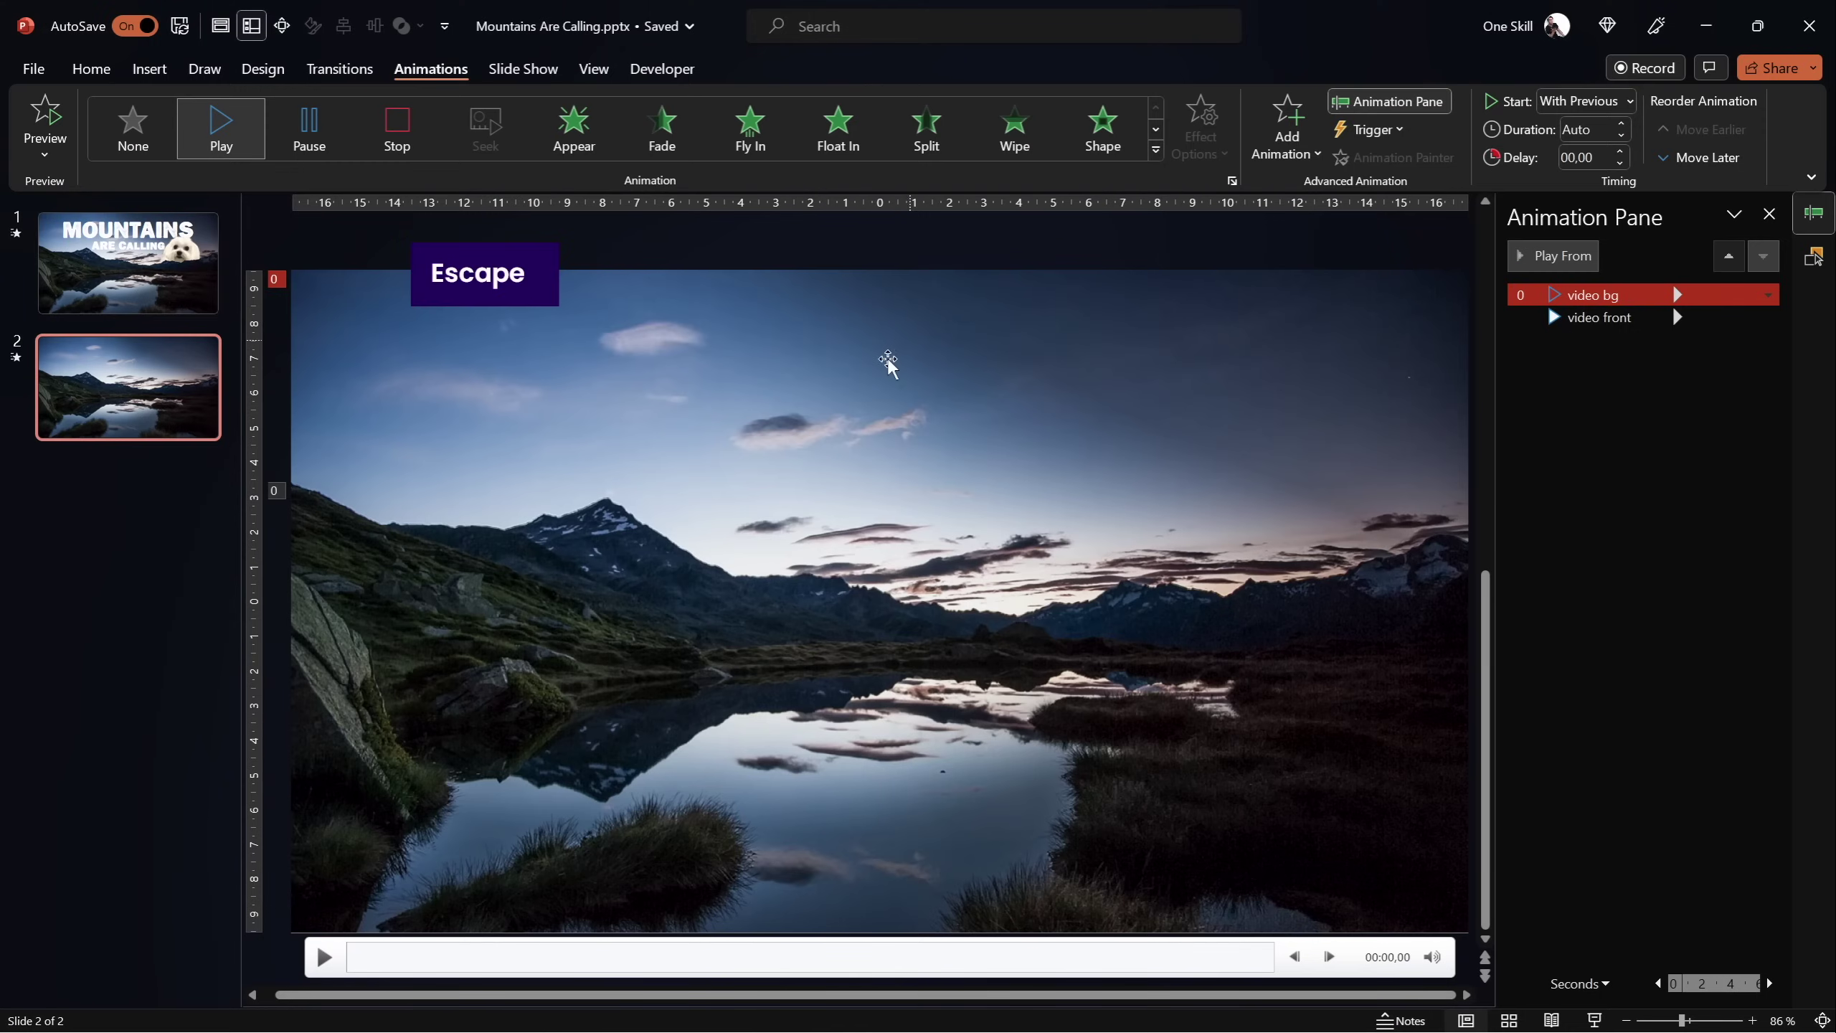
left_click(148, 69)
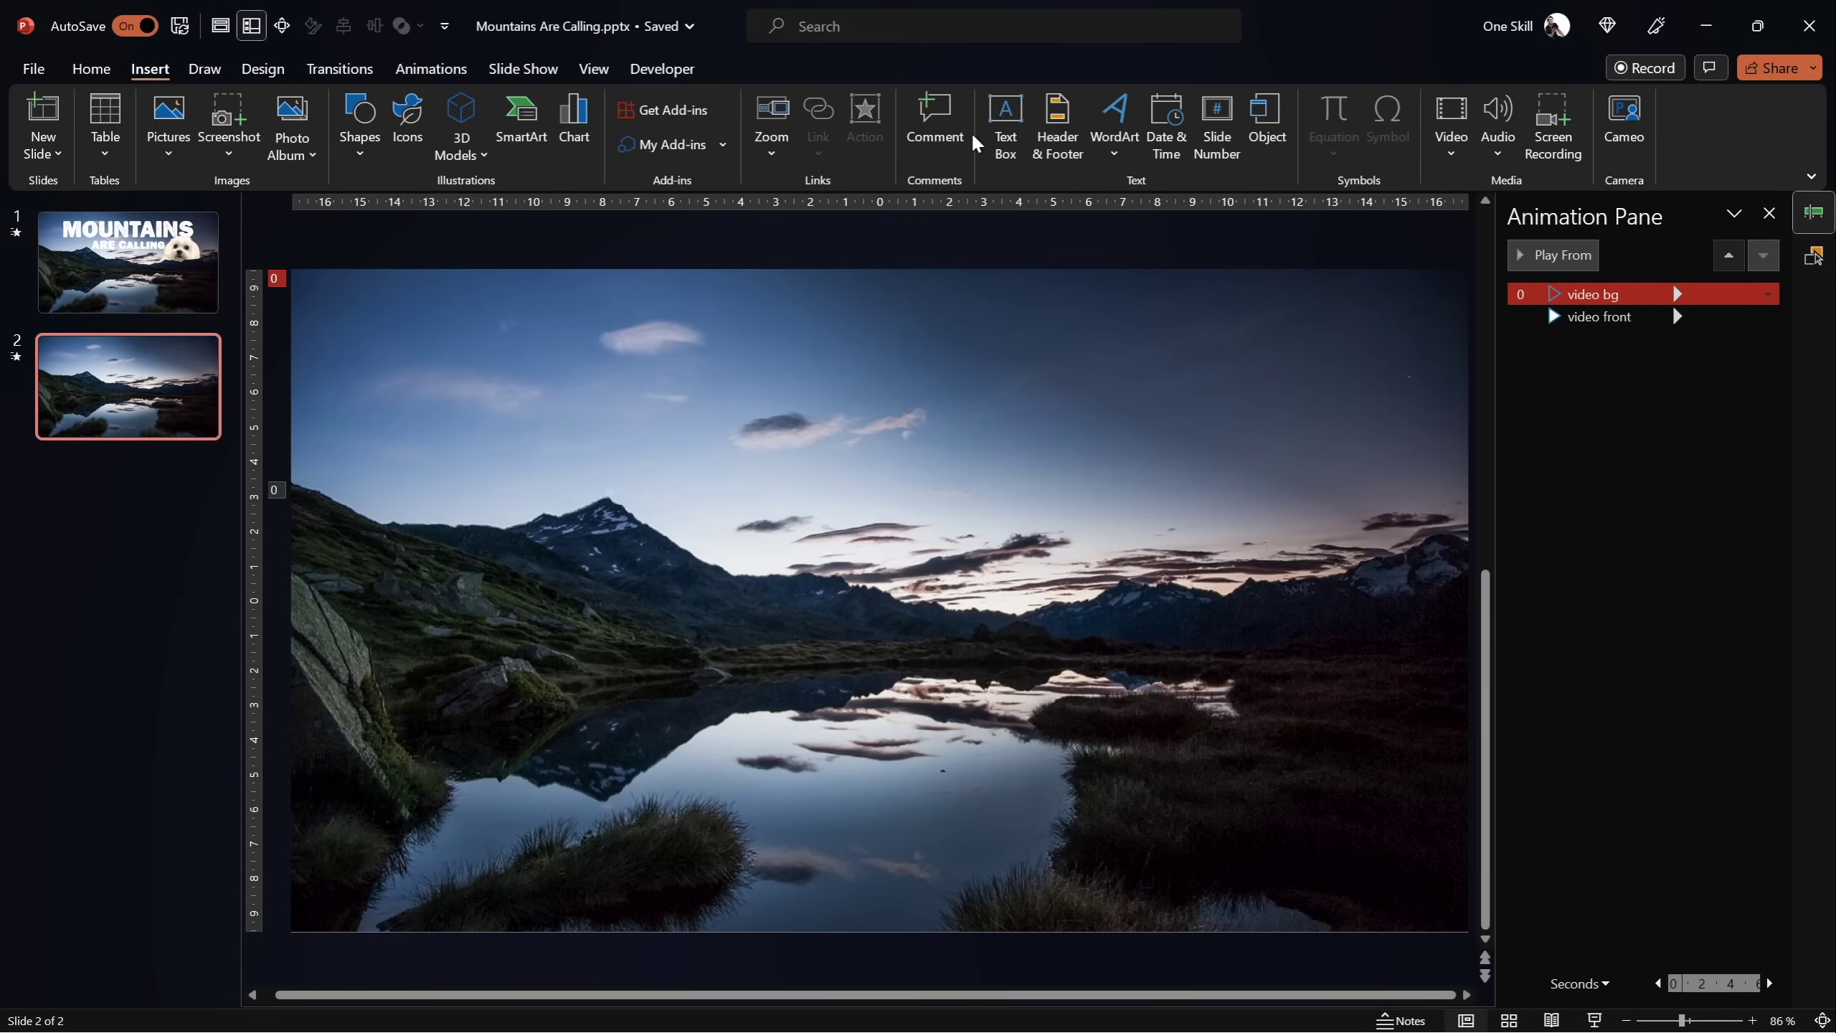
Add a centered, enlarged 'MOUNTAINS' text box in the sky area
left_click(824, 398)
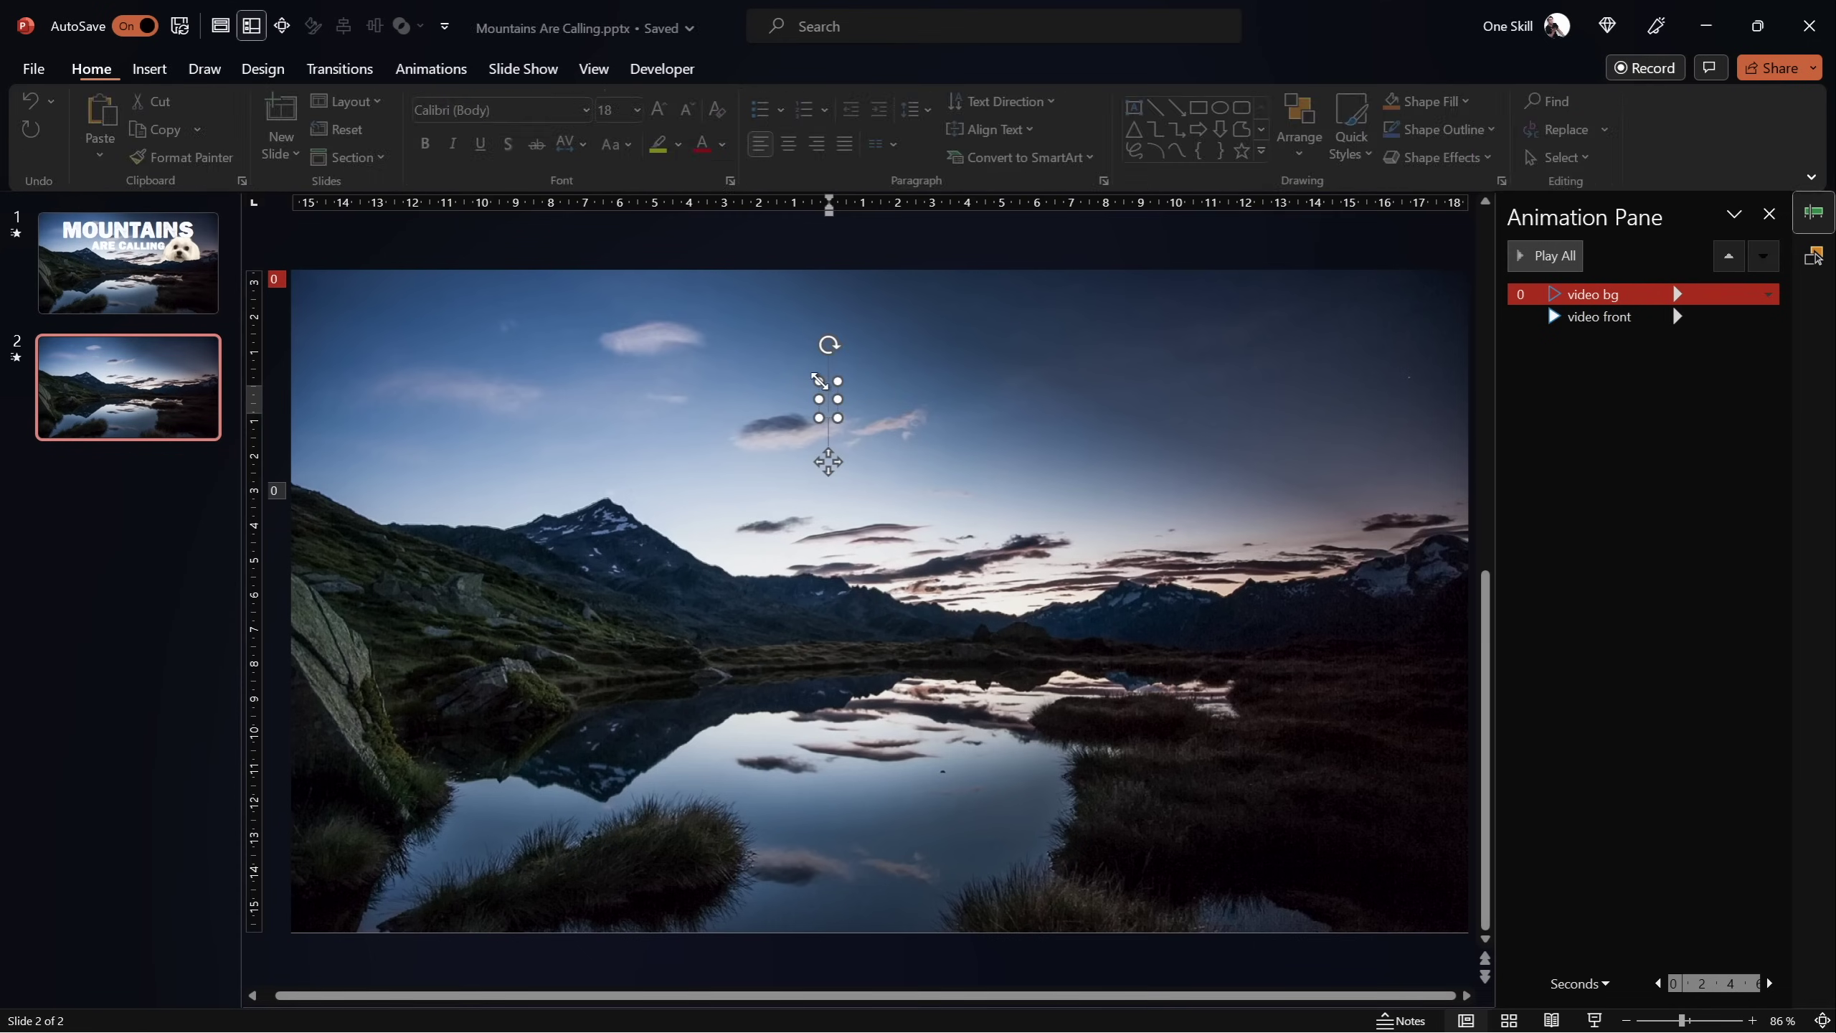
key("Caps_Lock")
type("MOUNTAINS")
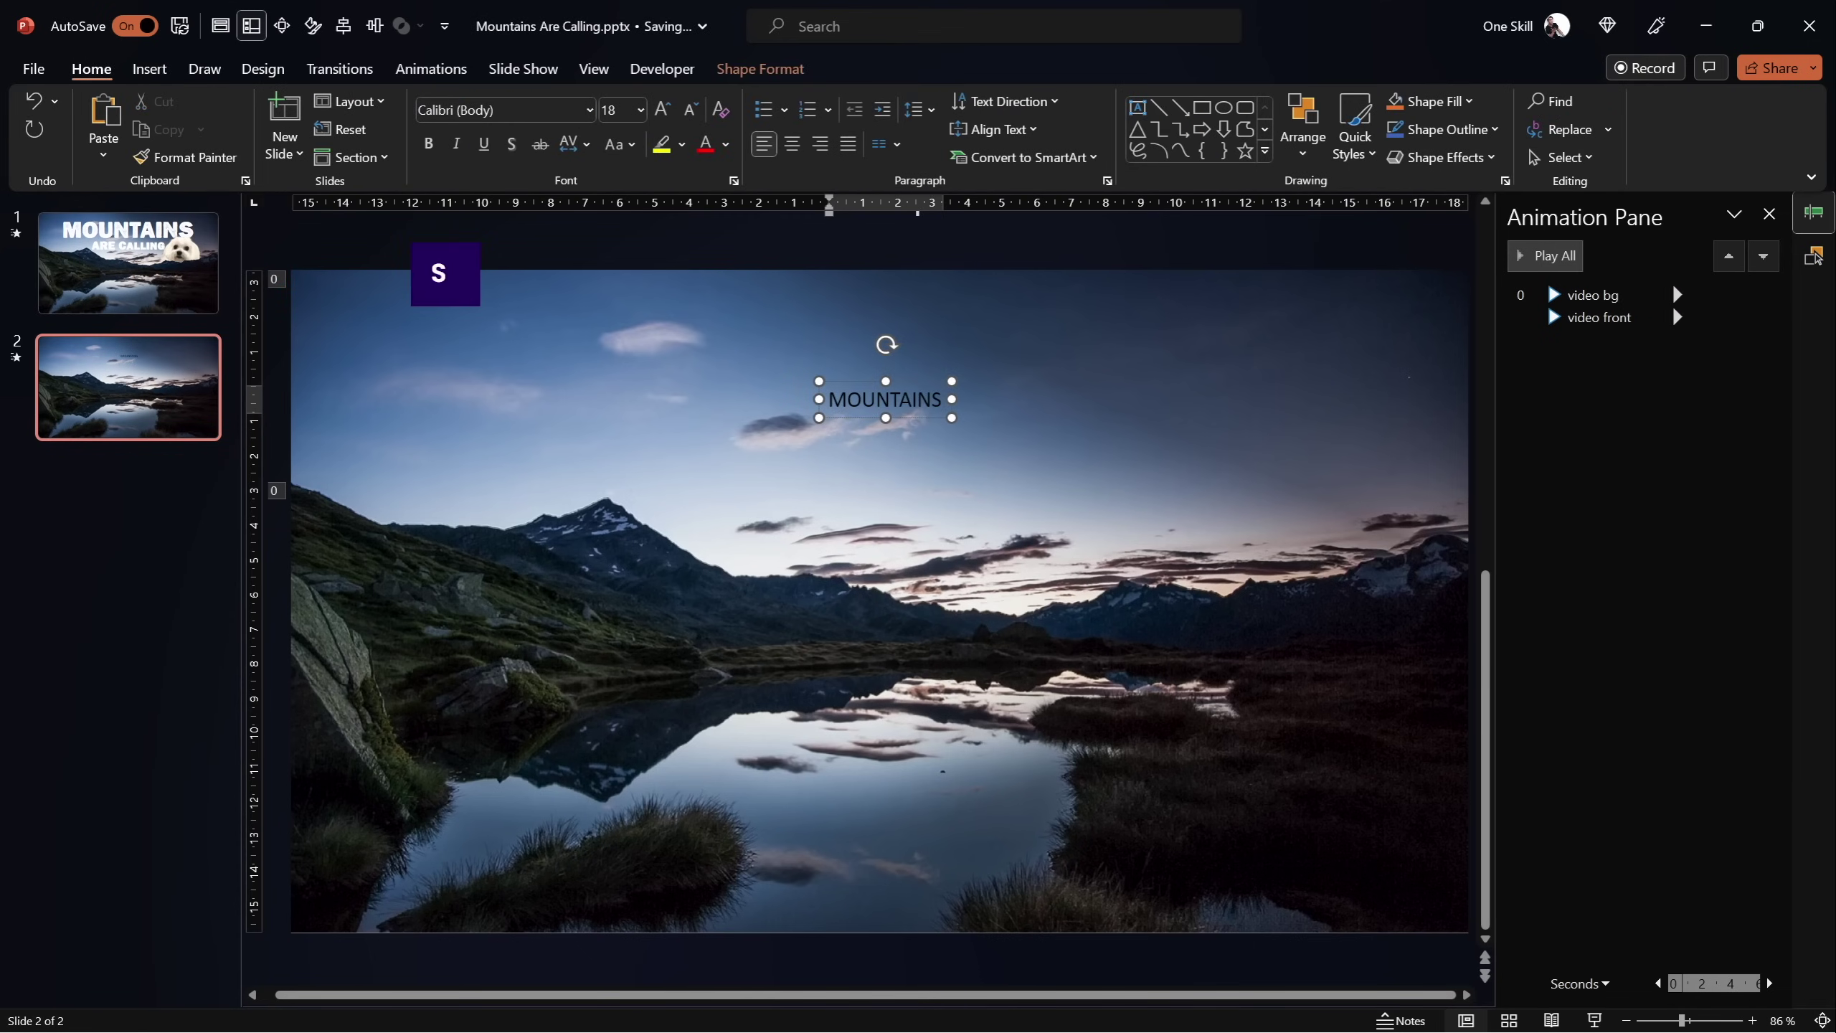
left_click(343, 26)
key("ctrl+shift+period")
key("ctrl+shift+period")
key("ctrl+shift+period")
key("ctrl+shift+period")
key("ctrl+shift+period")
key("ctrl+shift+period")
key("ctrl+shift+period")
key("ctrl+shift+period")
key("ctrl+shift+period")
key("ctrl+shift+period")
key("ctrl+shift+period")
key("ctrl+shift+period")
key("ctrl+shift+period")
key("ctrl+shift+period")
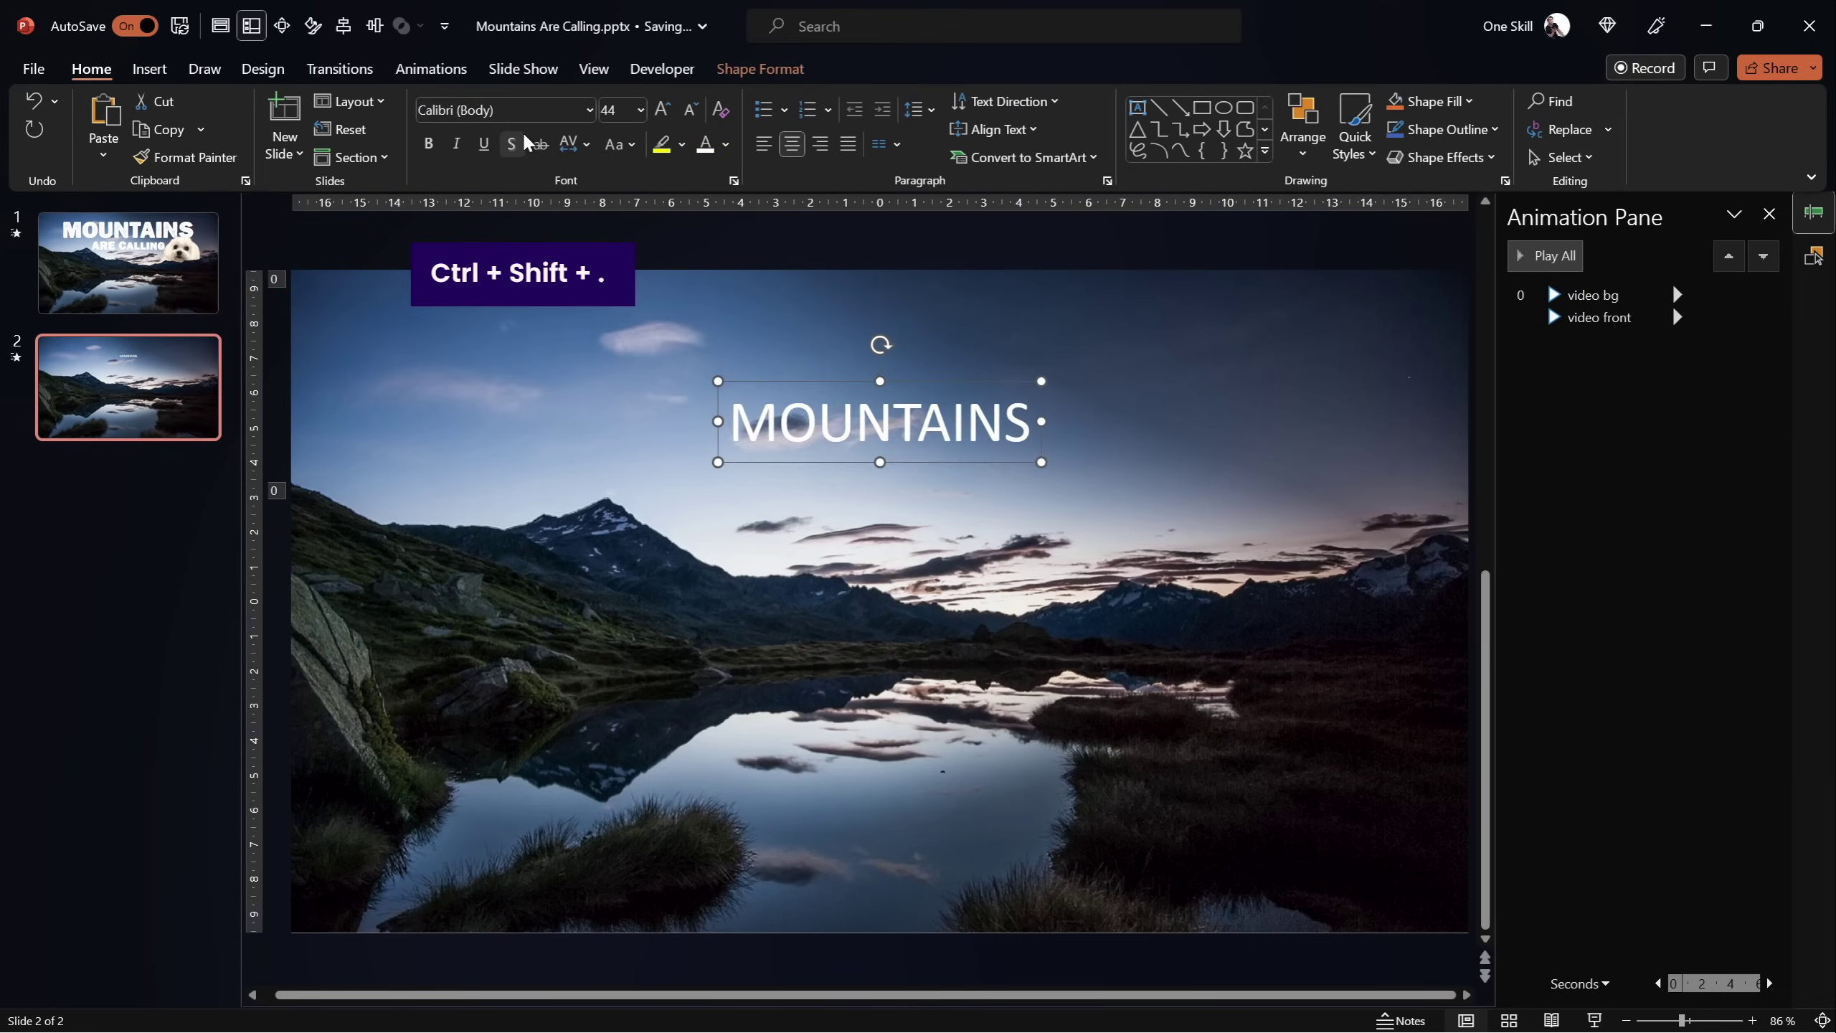
key("Page_Up")
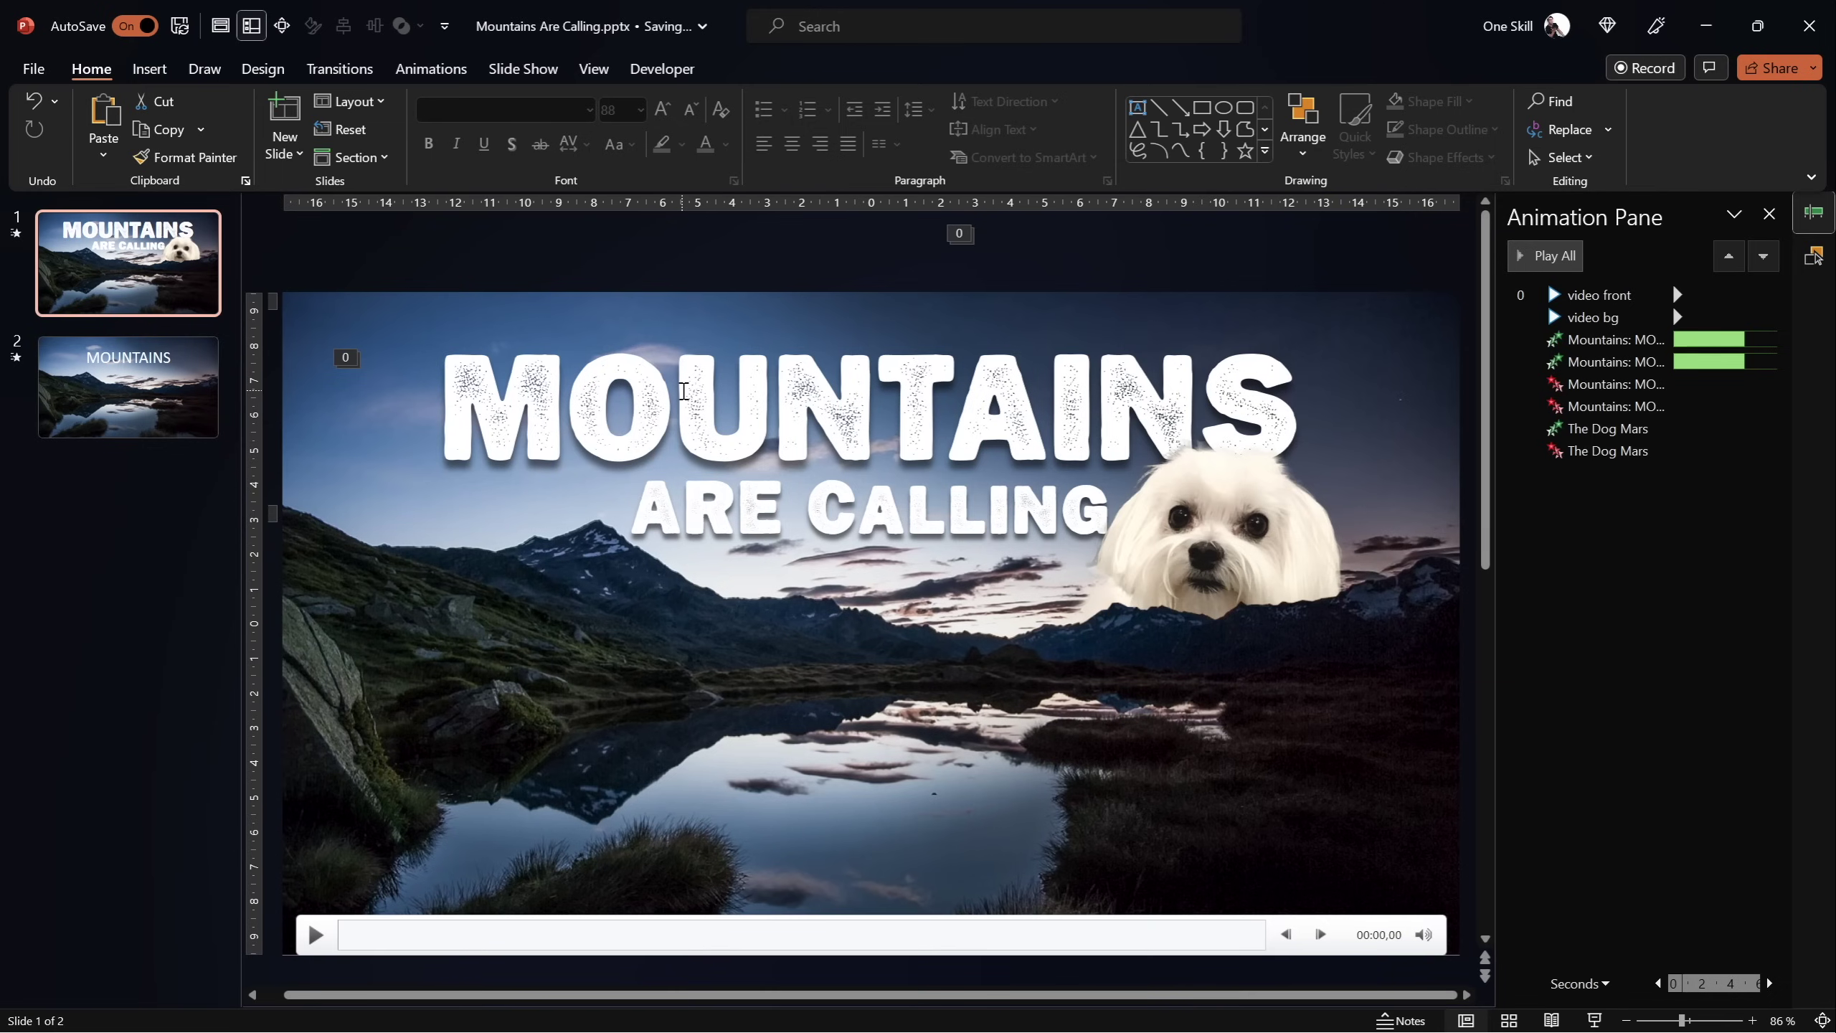
Check slide 1's headline and the Joyful Mountain Font page in the other window
left_click(684, 392)
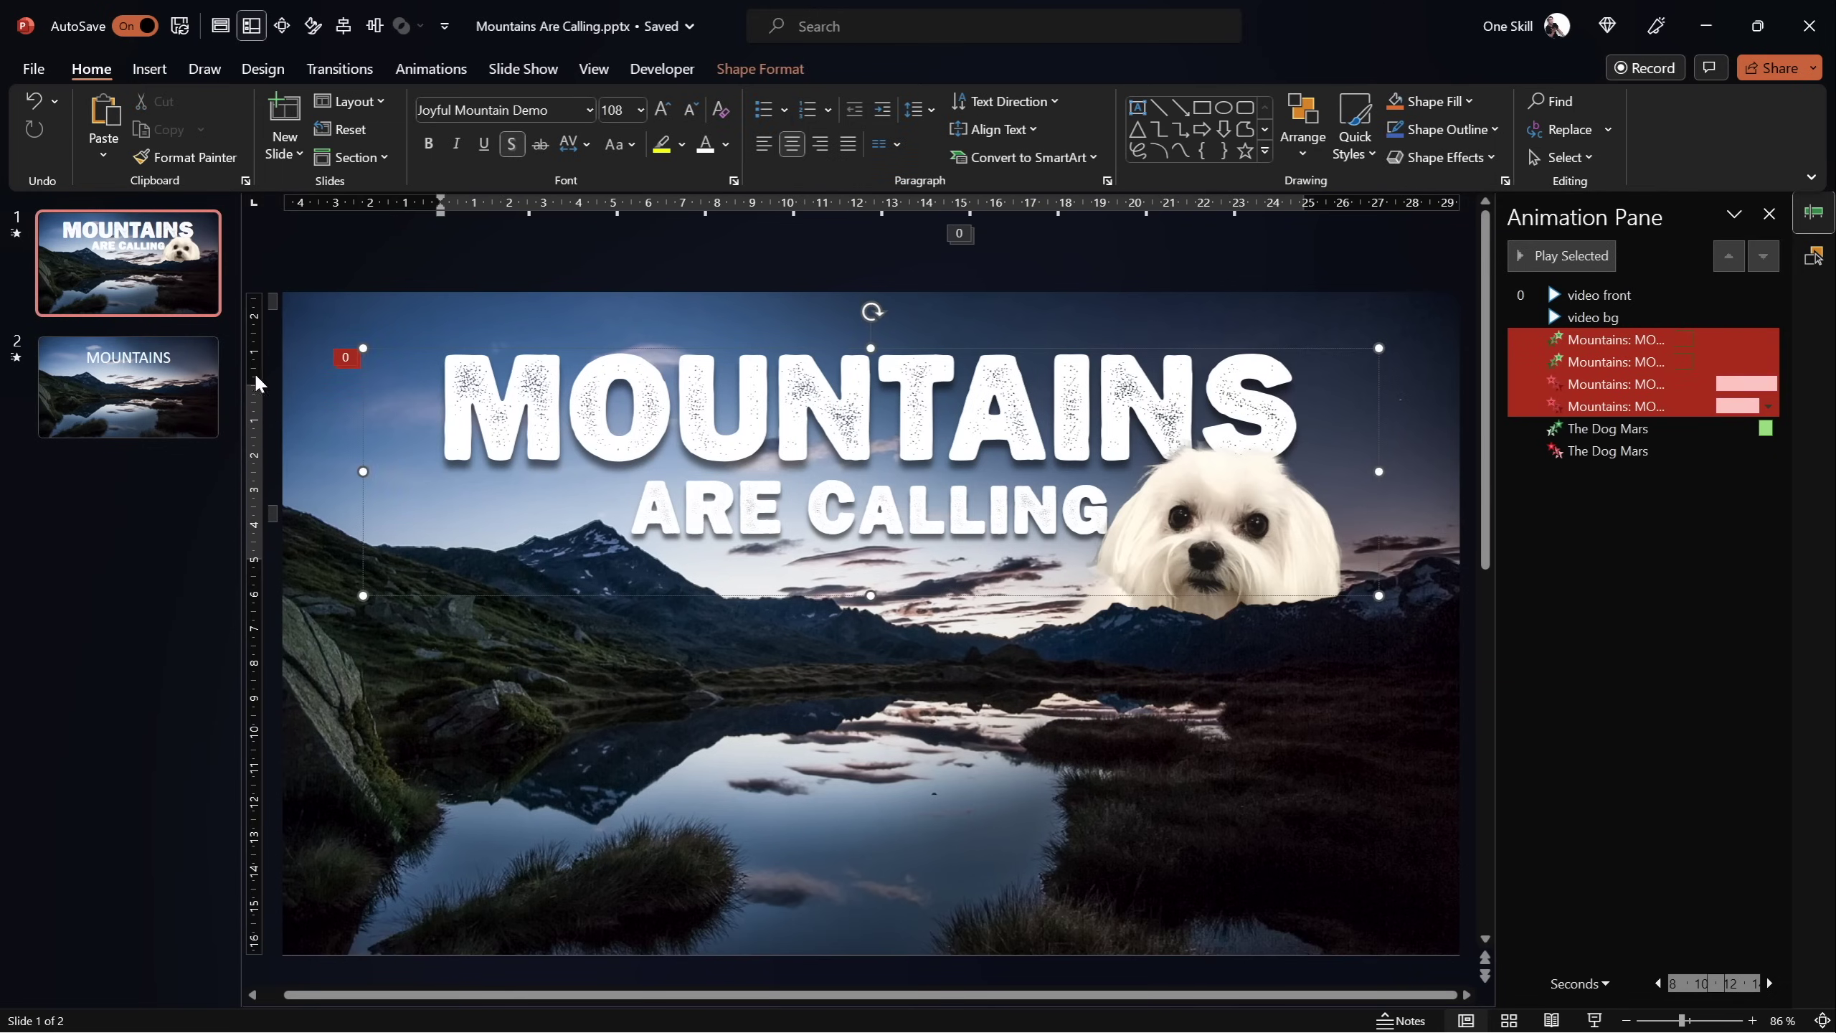
left_click(178, 384)
key("alt+Tab")
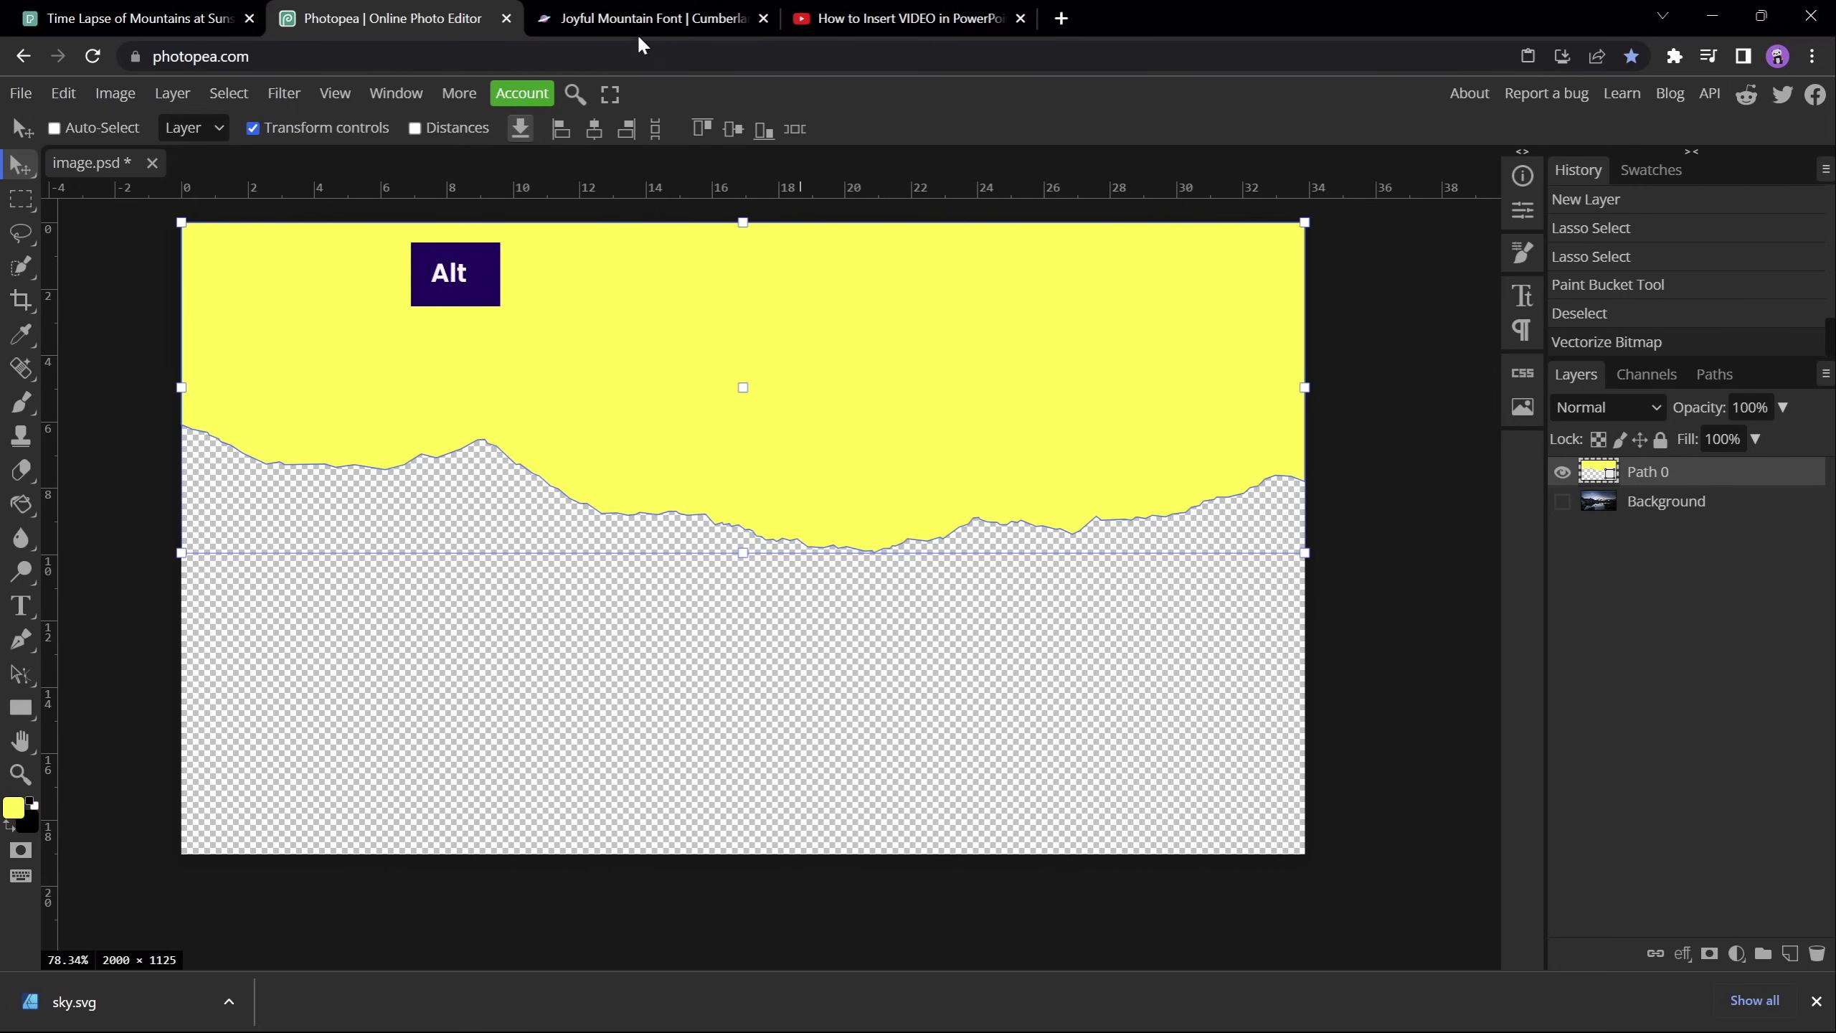
left_click(637, 18)
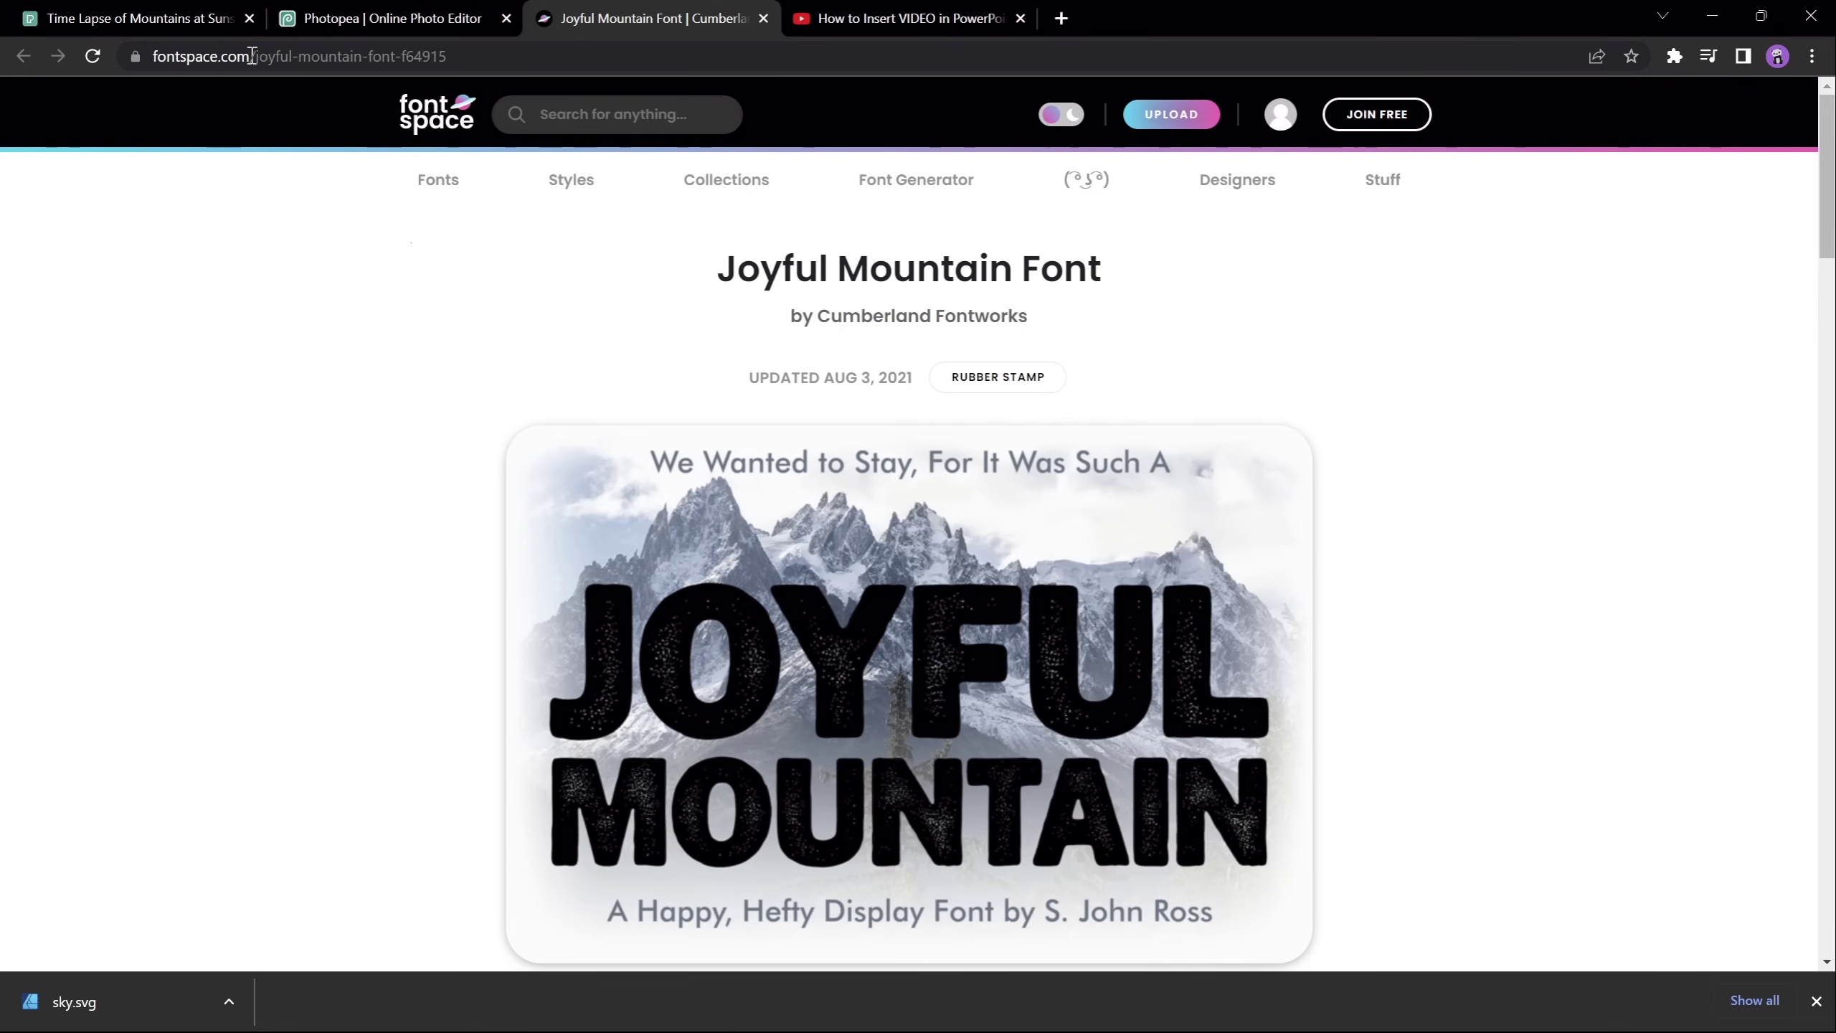
key("alt+Tab")
Copy slide 1's headline formatting and paste it onto slide 2's MOUNTAINS box
left_click(158, 269)
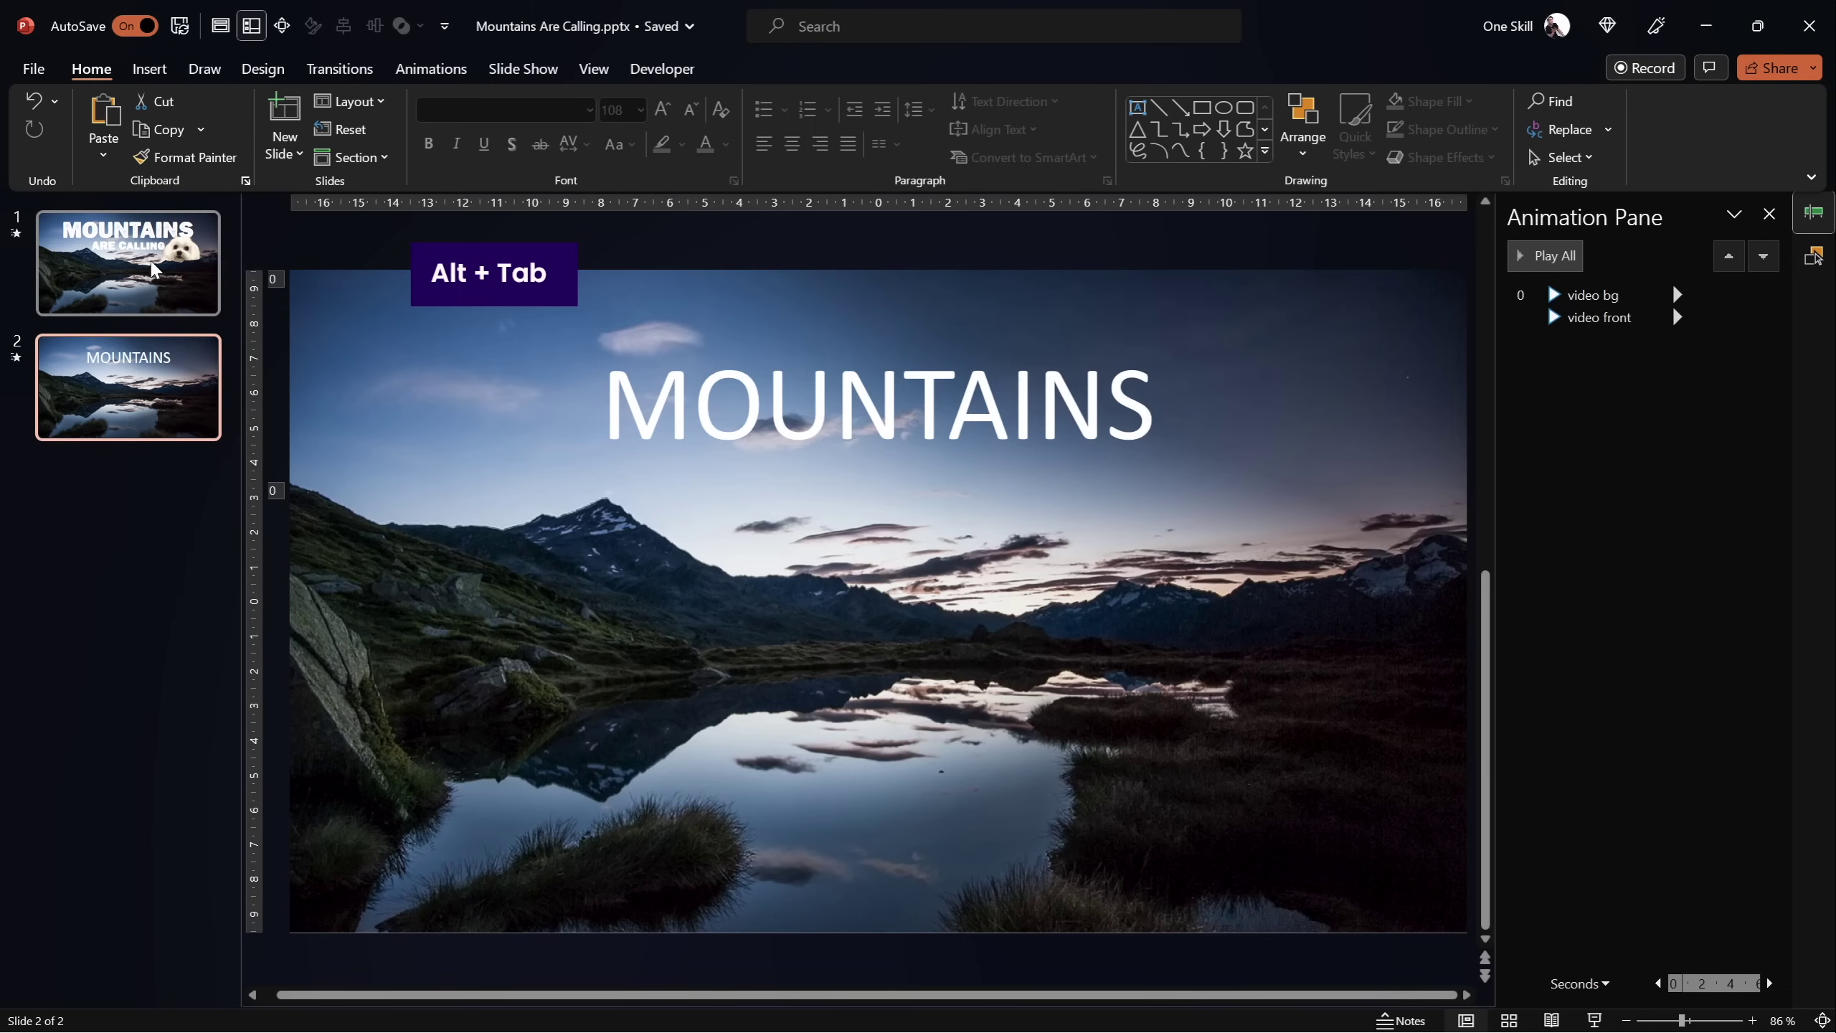
left_click(526, 359)
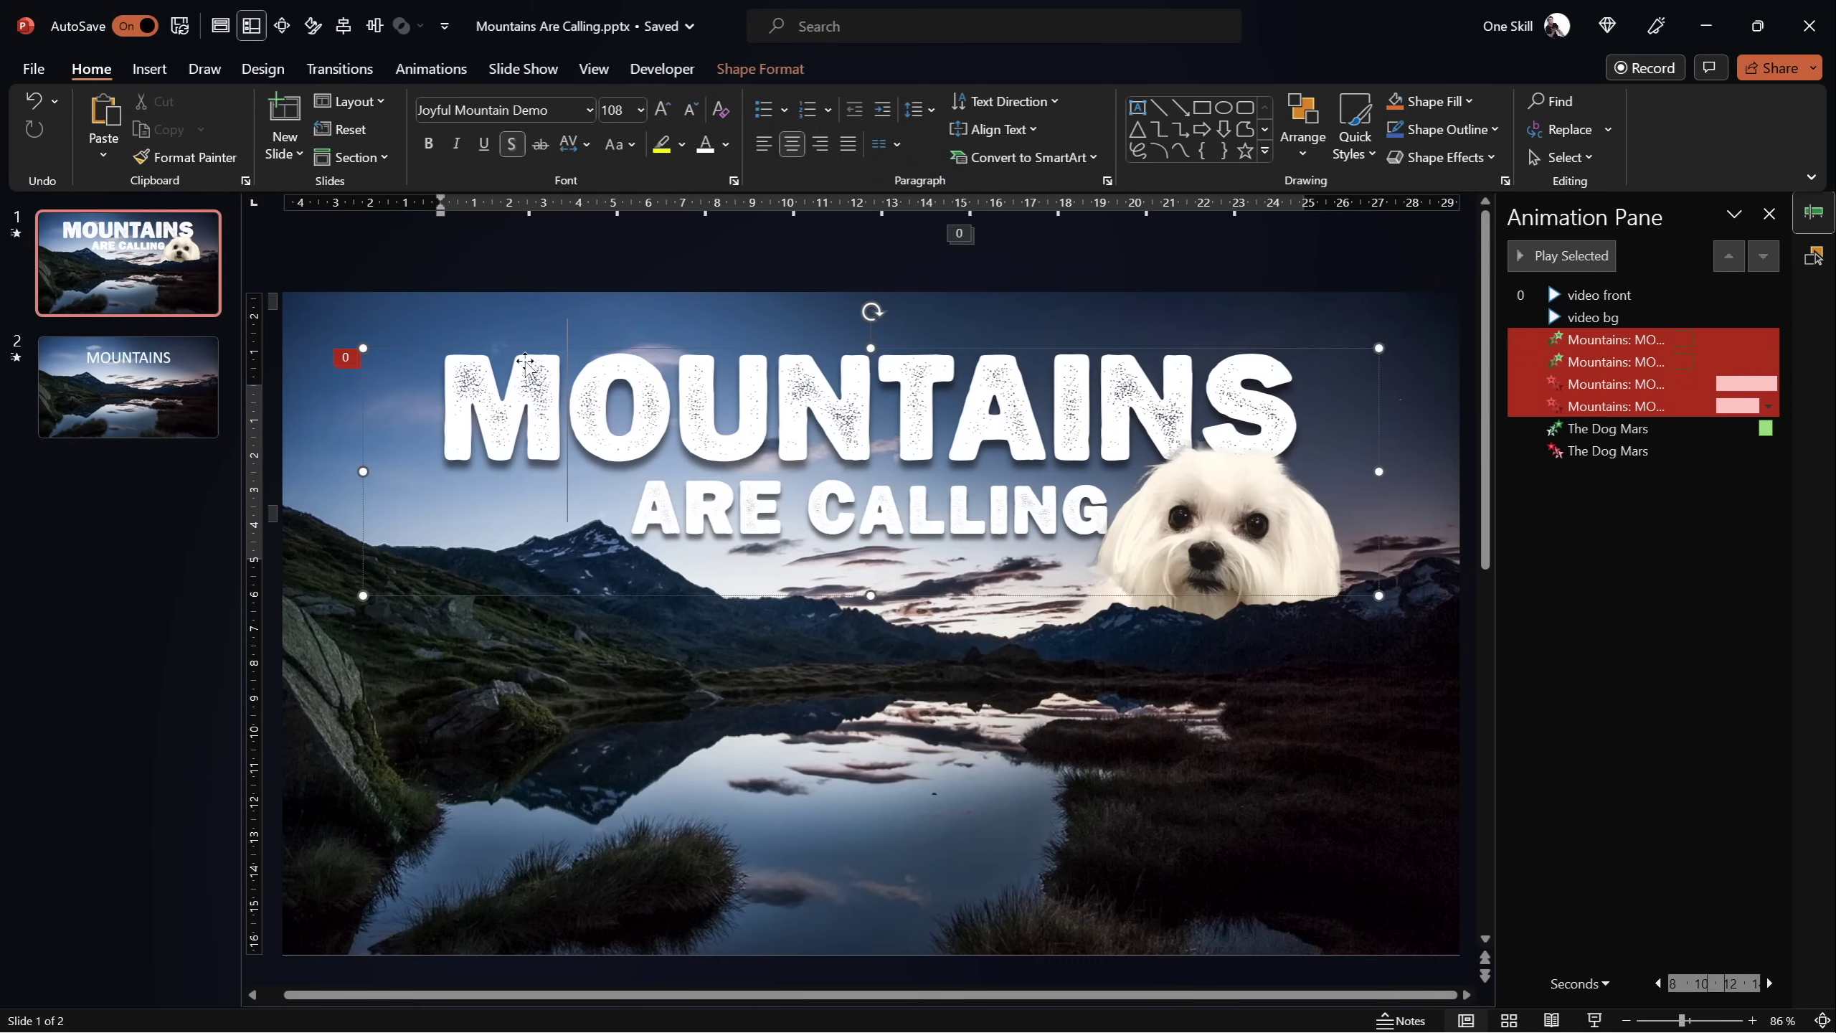
left_click(365, 396)
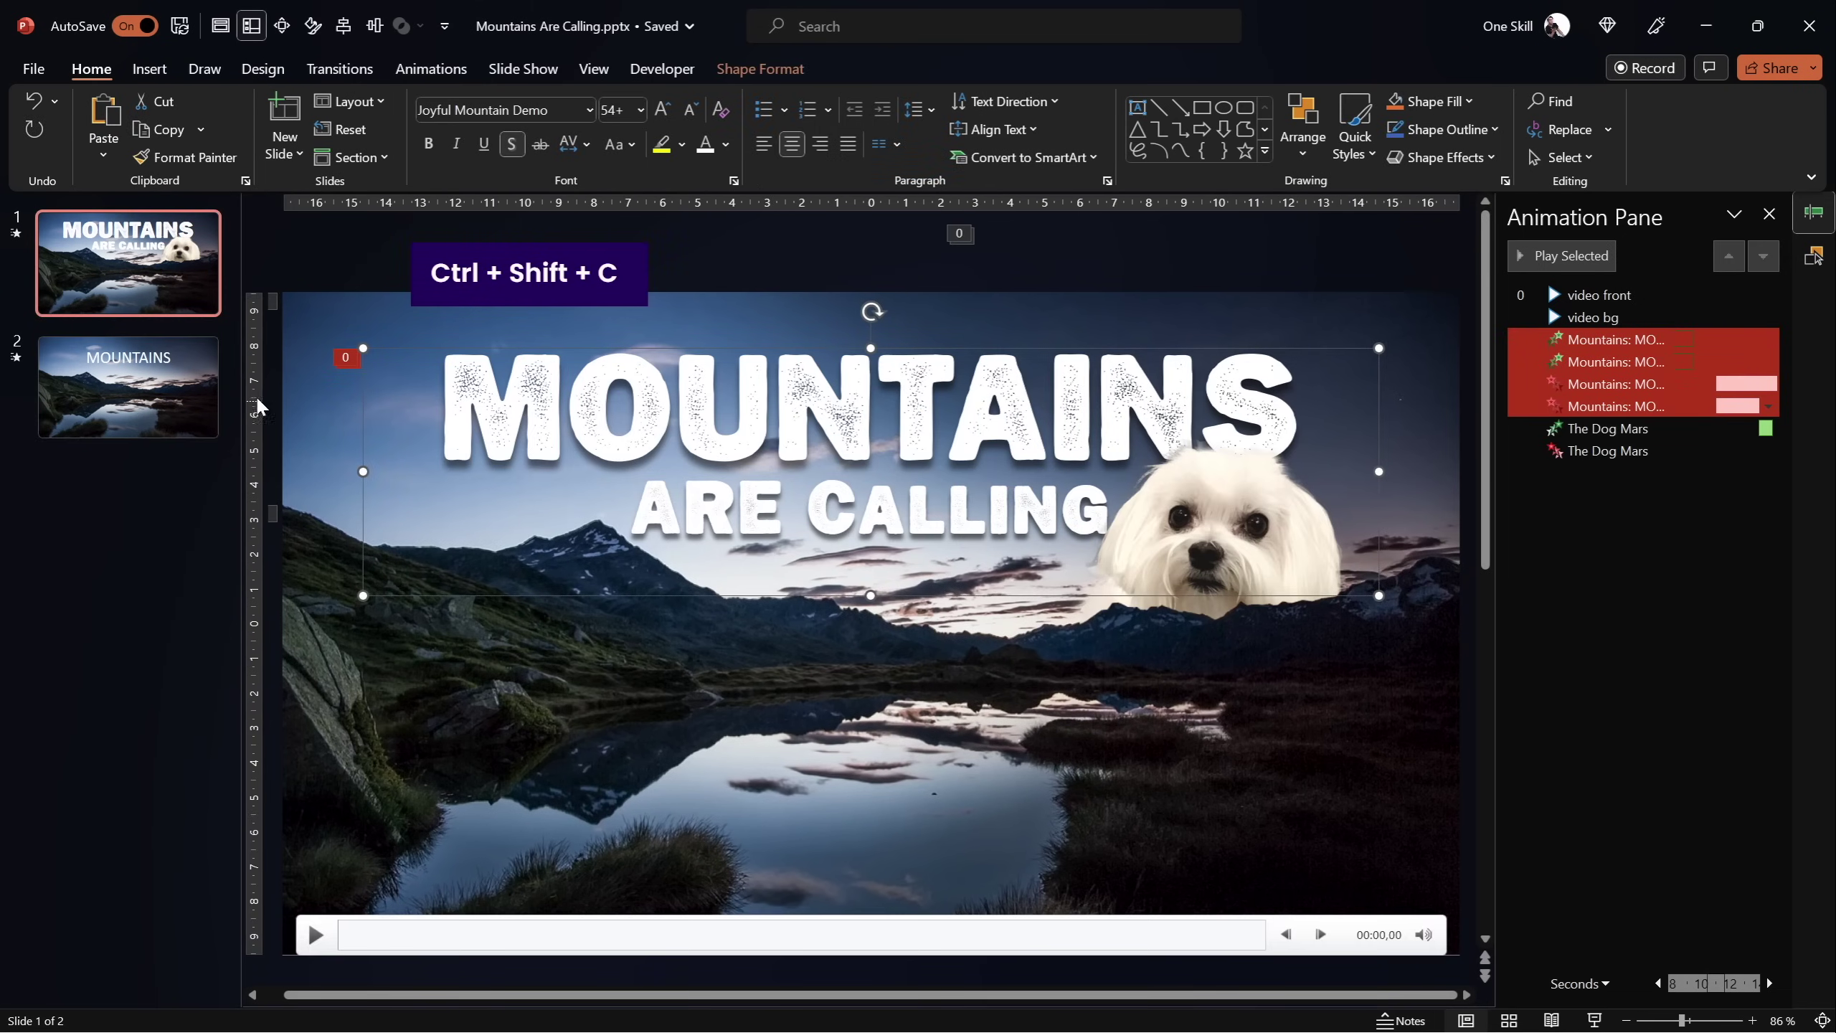
left_click(128, 386)
left_click(751, 405)
left_click(578, 402)
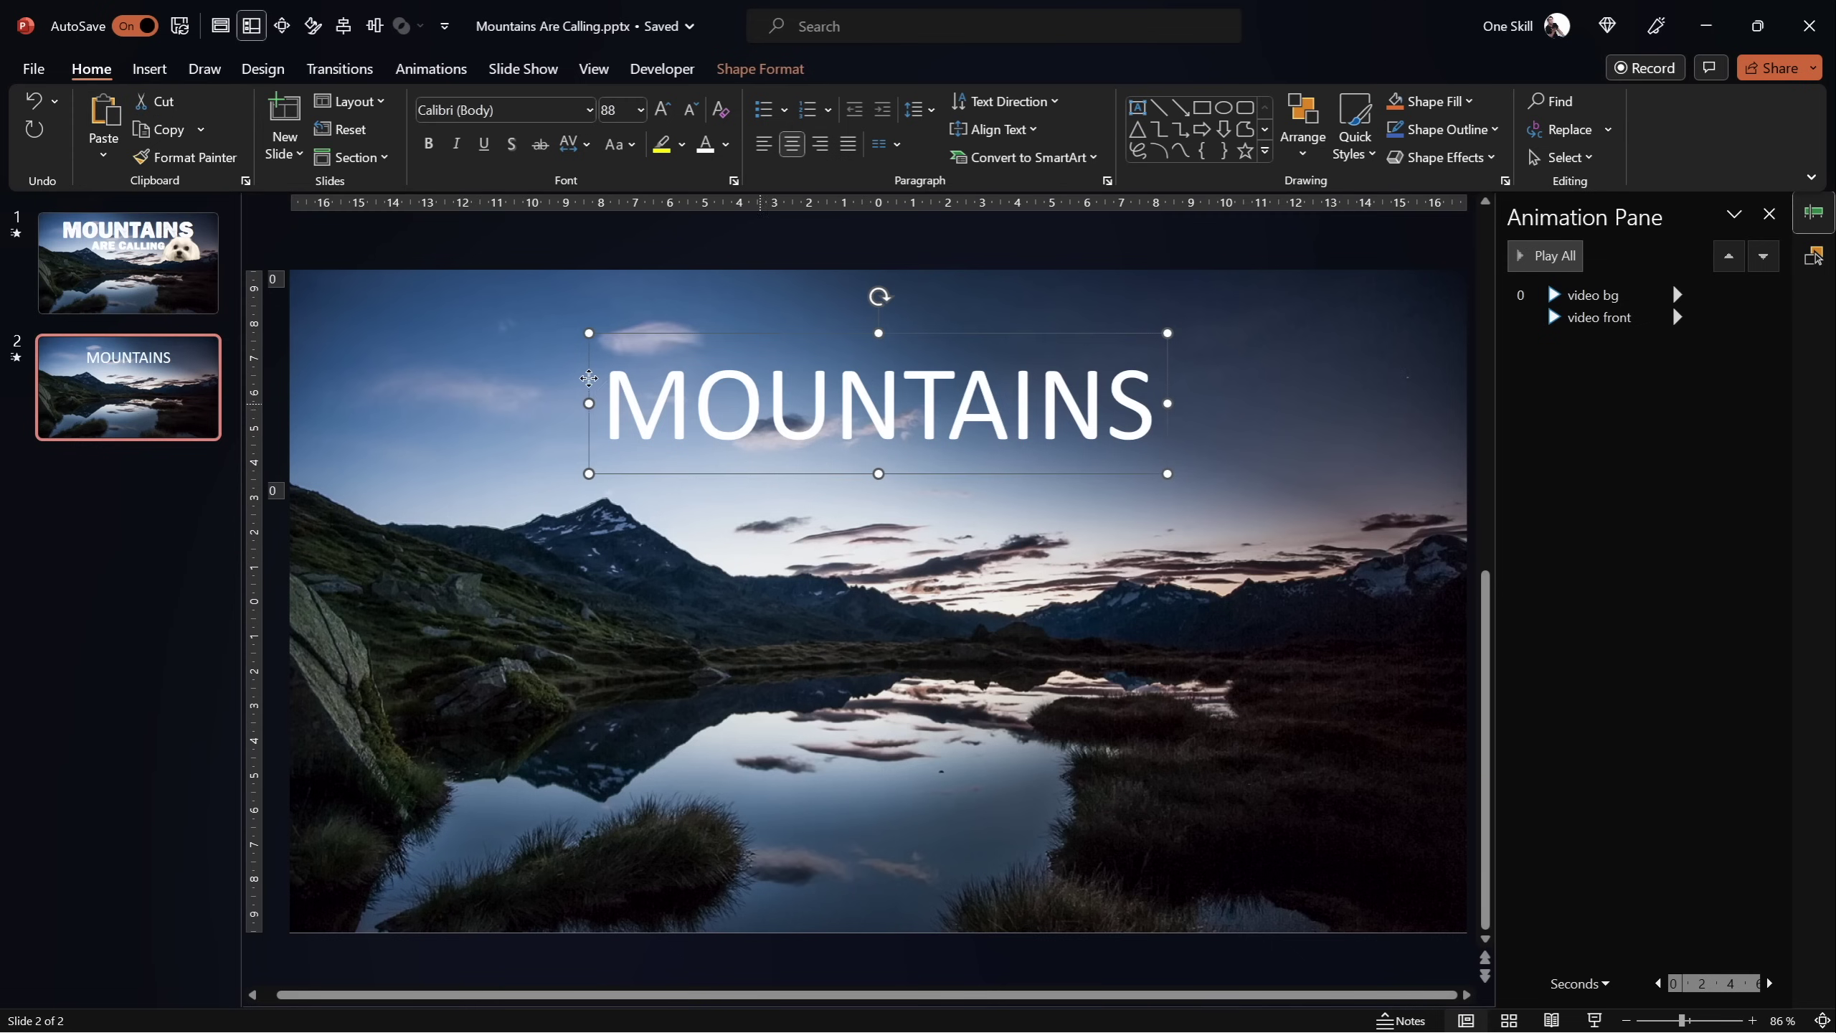
key("ctrl+shift+v")
Add a second line 'ARE CALLING' below MOUNTAINS
left_click(1298, 377)
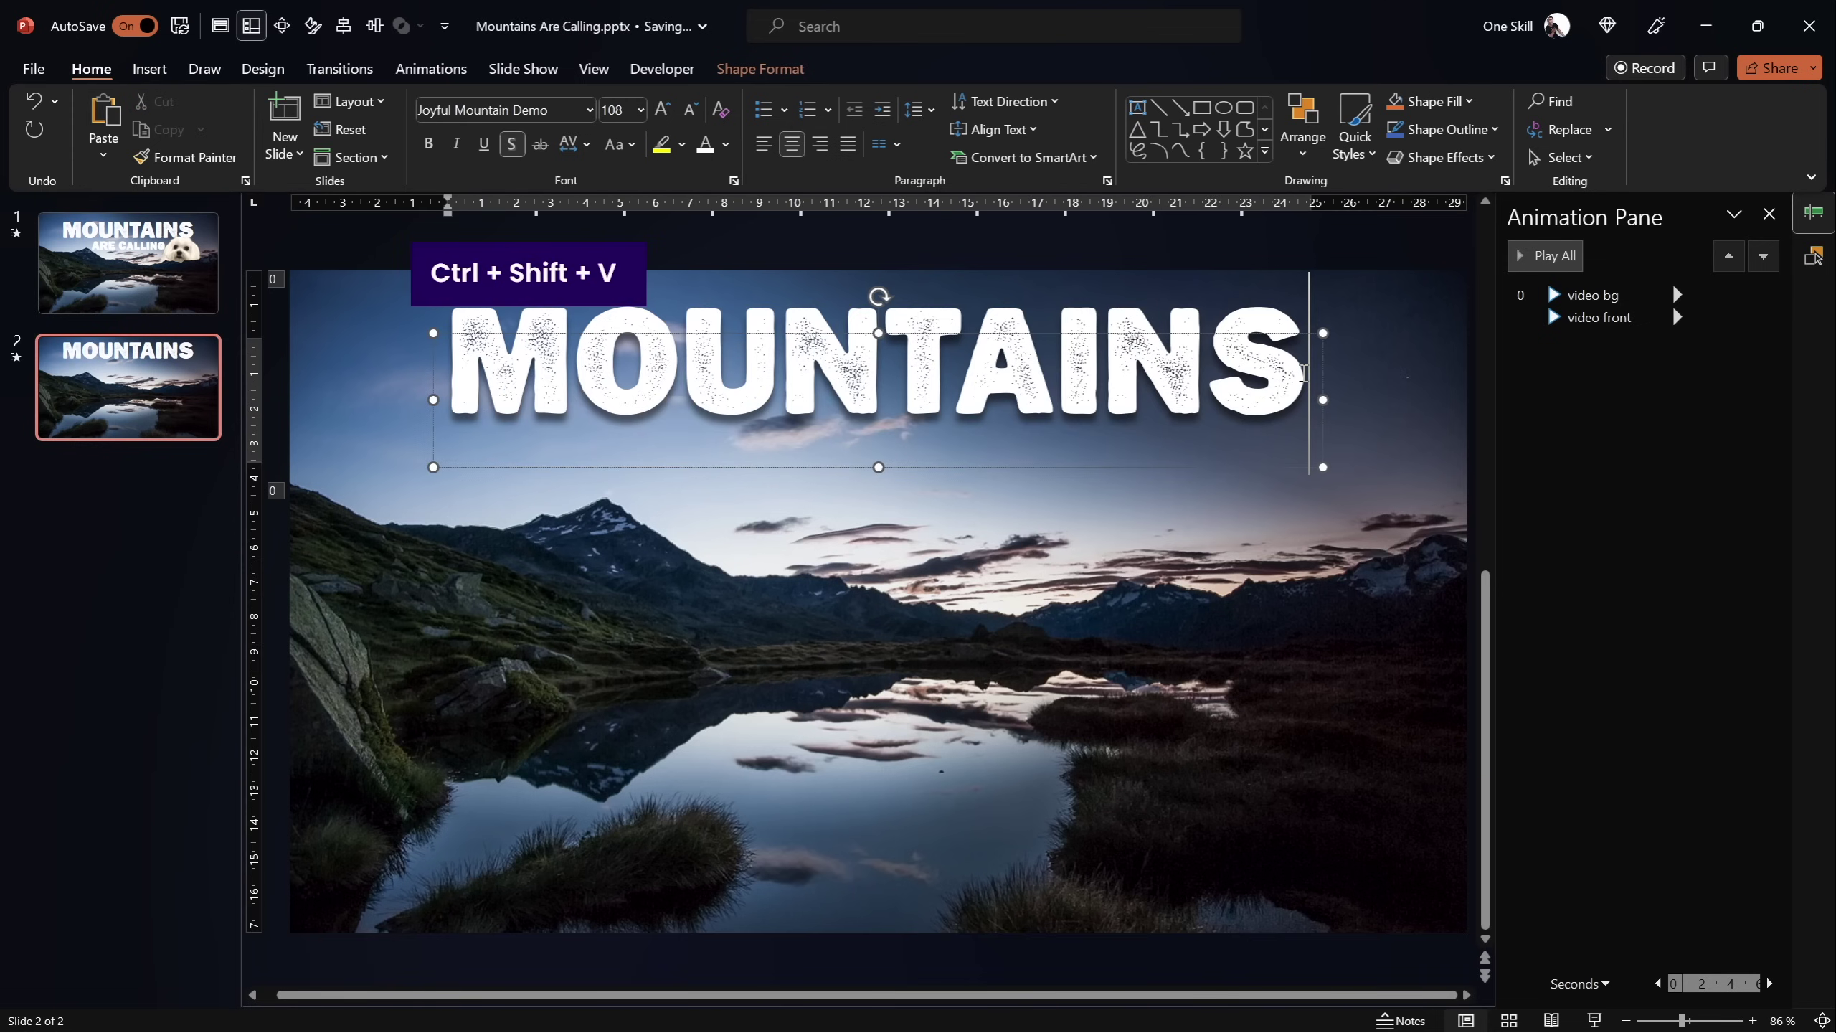
key("Return")
type("ARE CALLING")
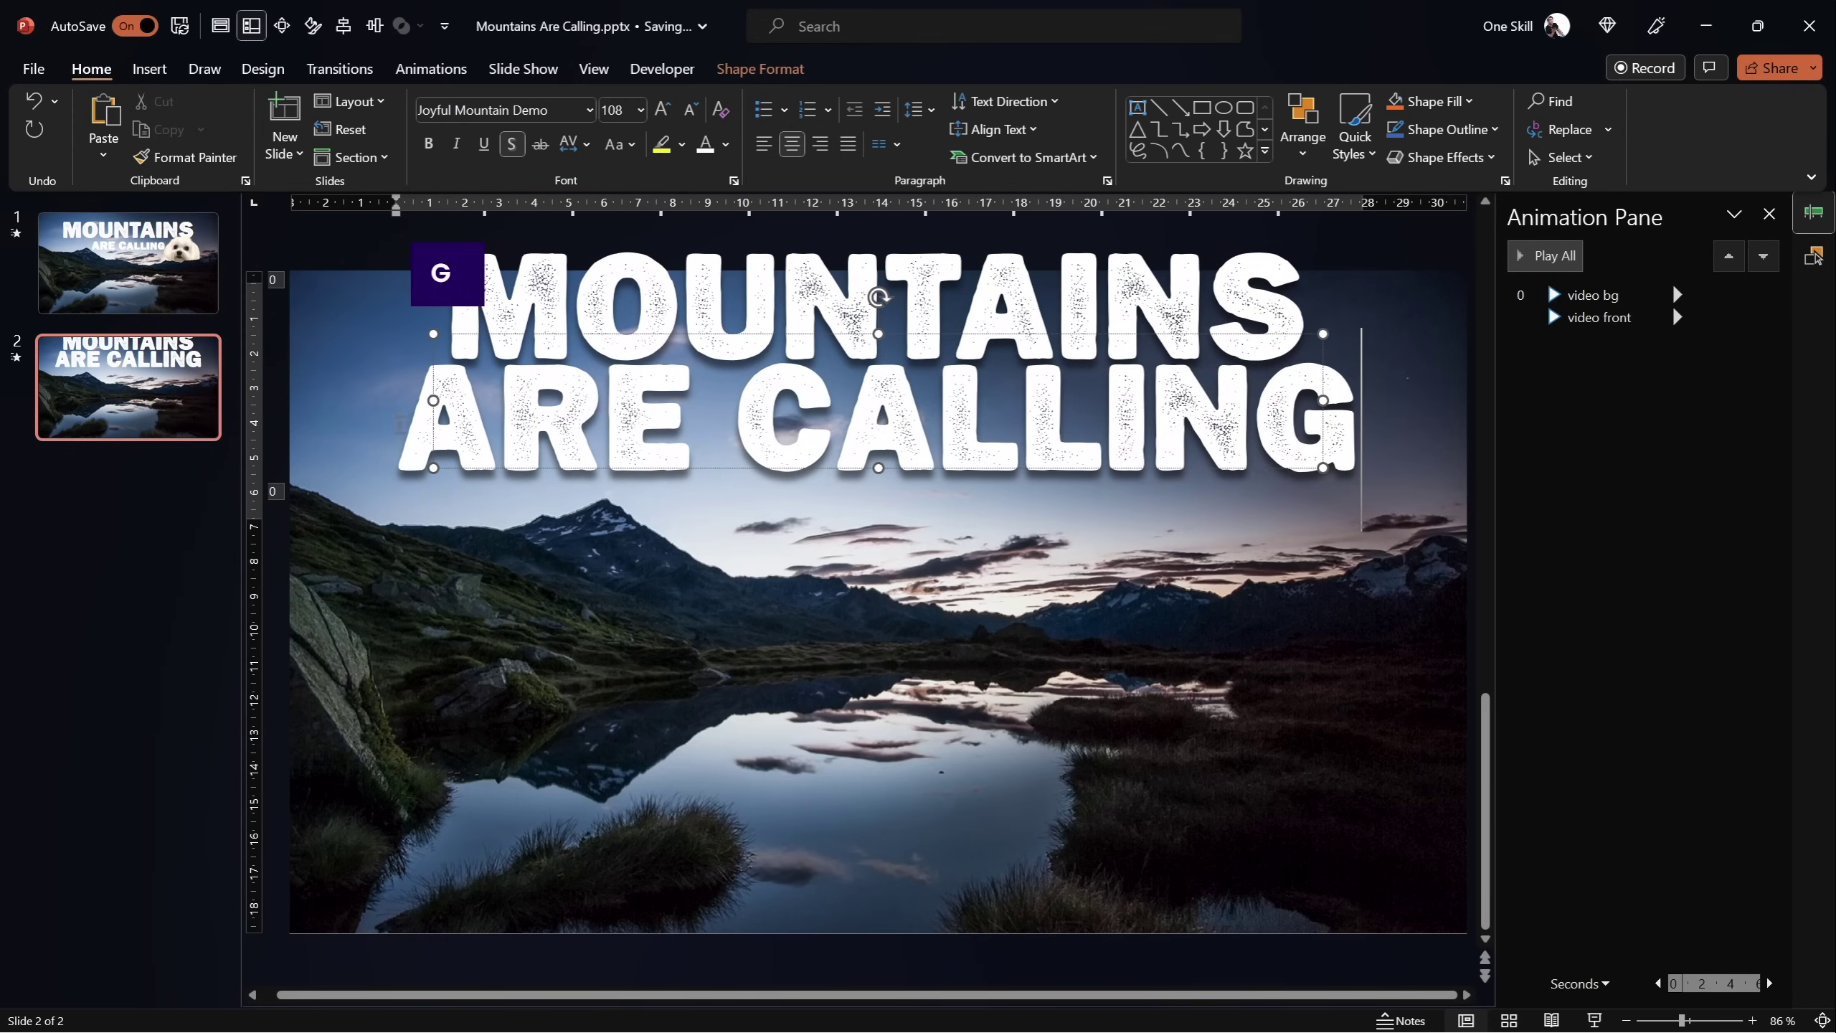
scroll(738, 504, "up", 3)
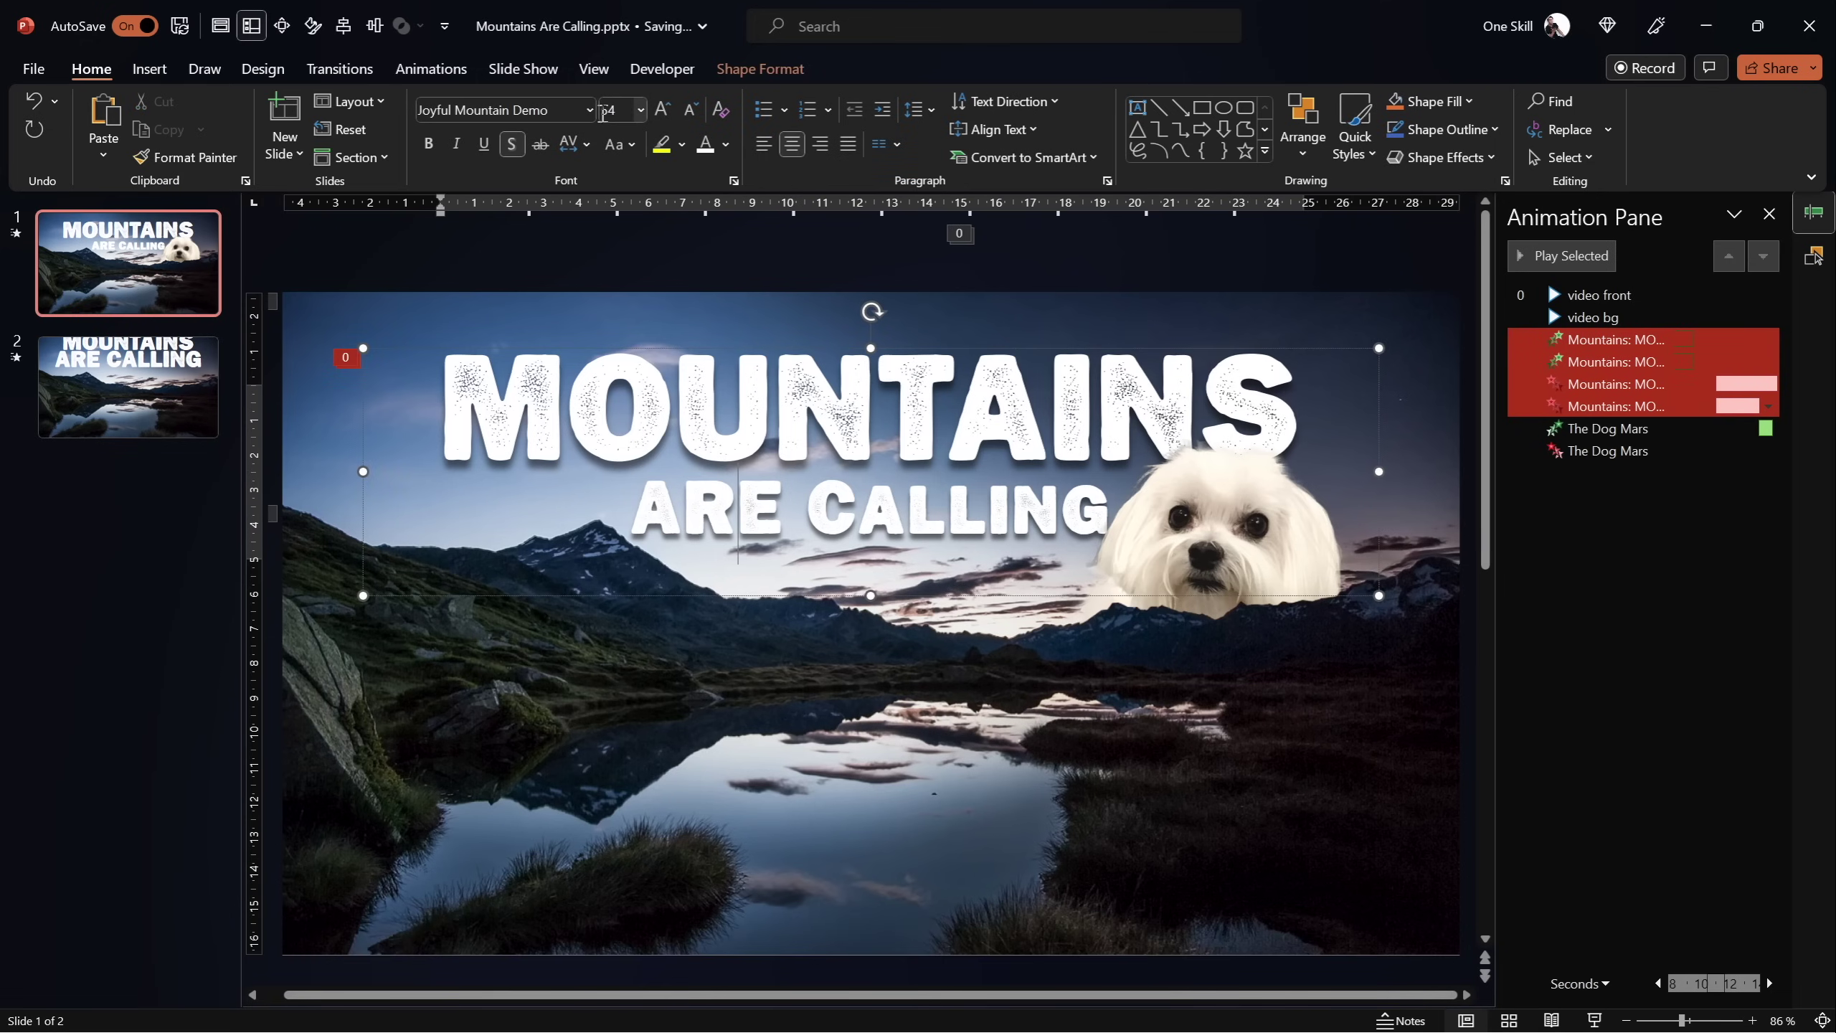
Set the ARE CALLING line to font size 108 and reposition the headline box
left_click(165, 398)
left_click(443, 420)
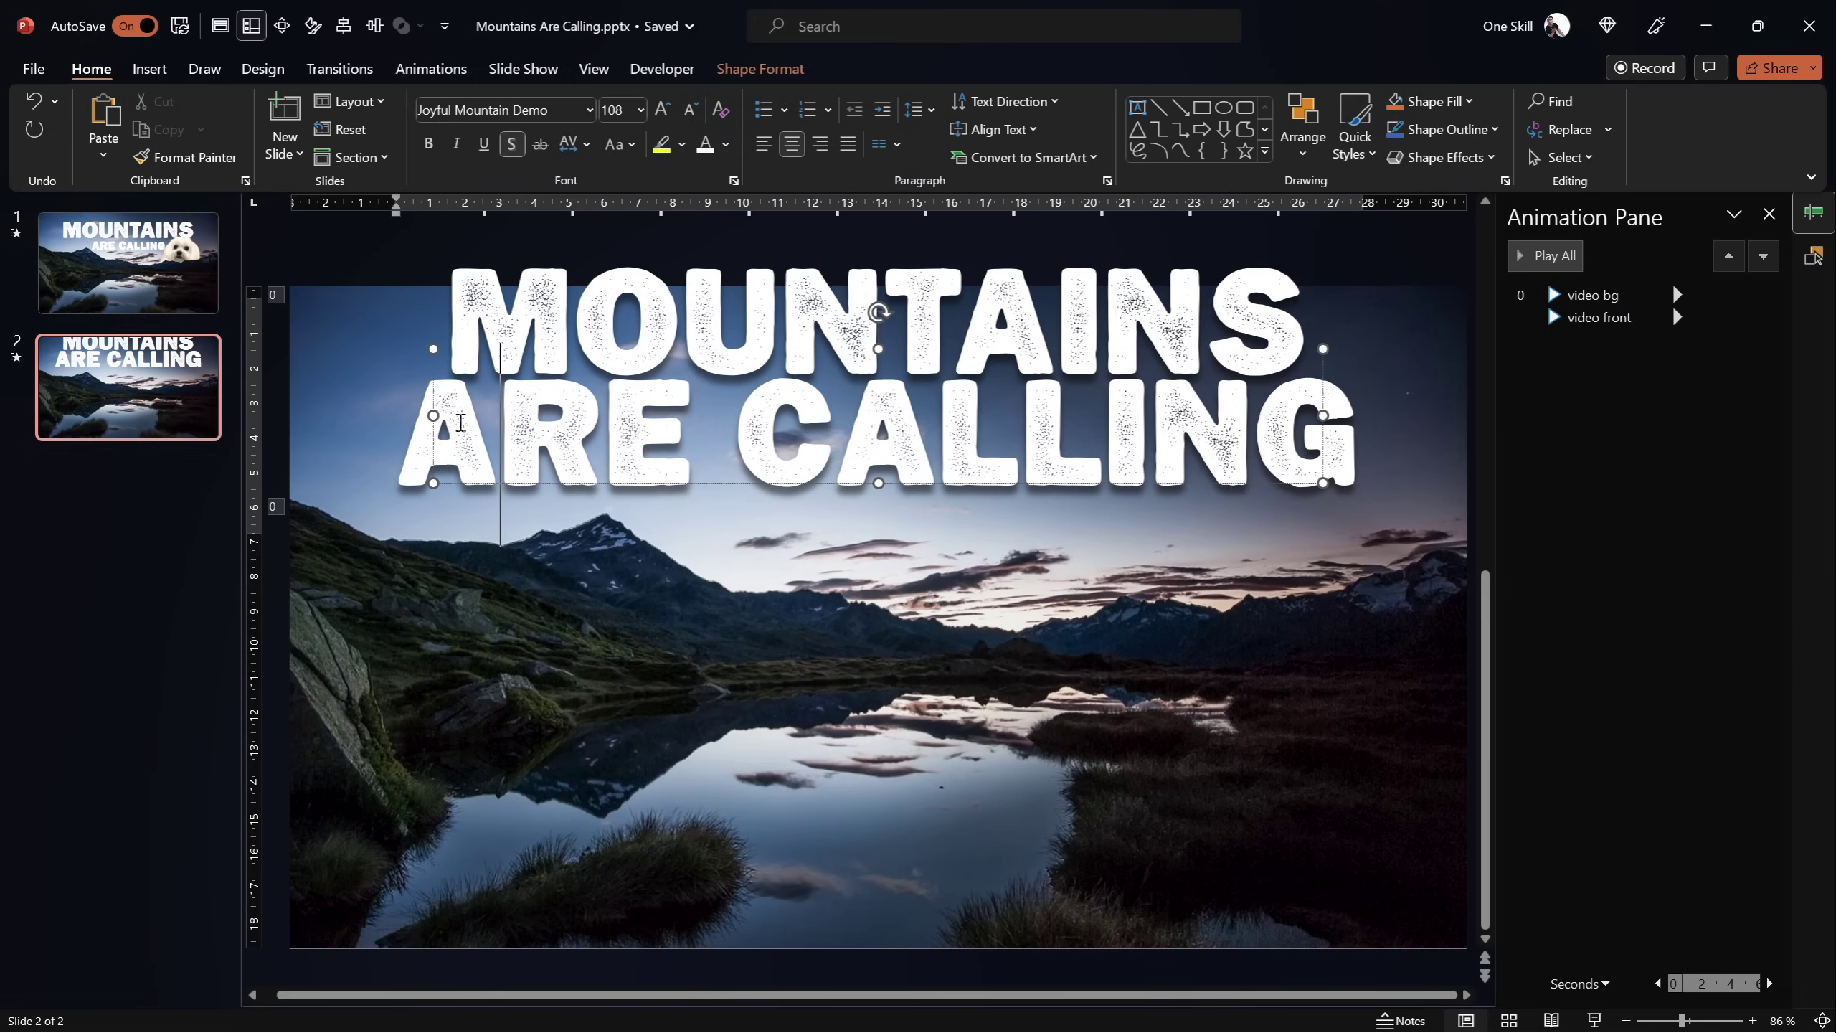
key("shift+End")
left_click(615, 109)
type("108")
key("Return")
key("Return")
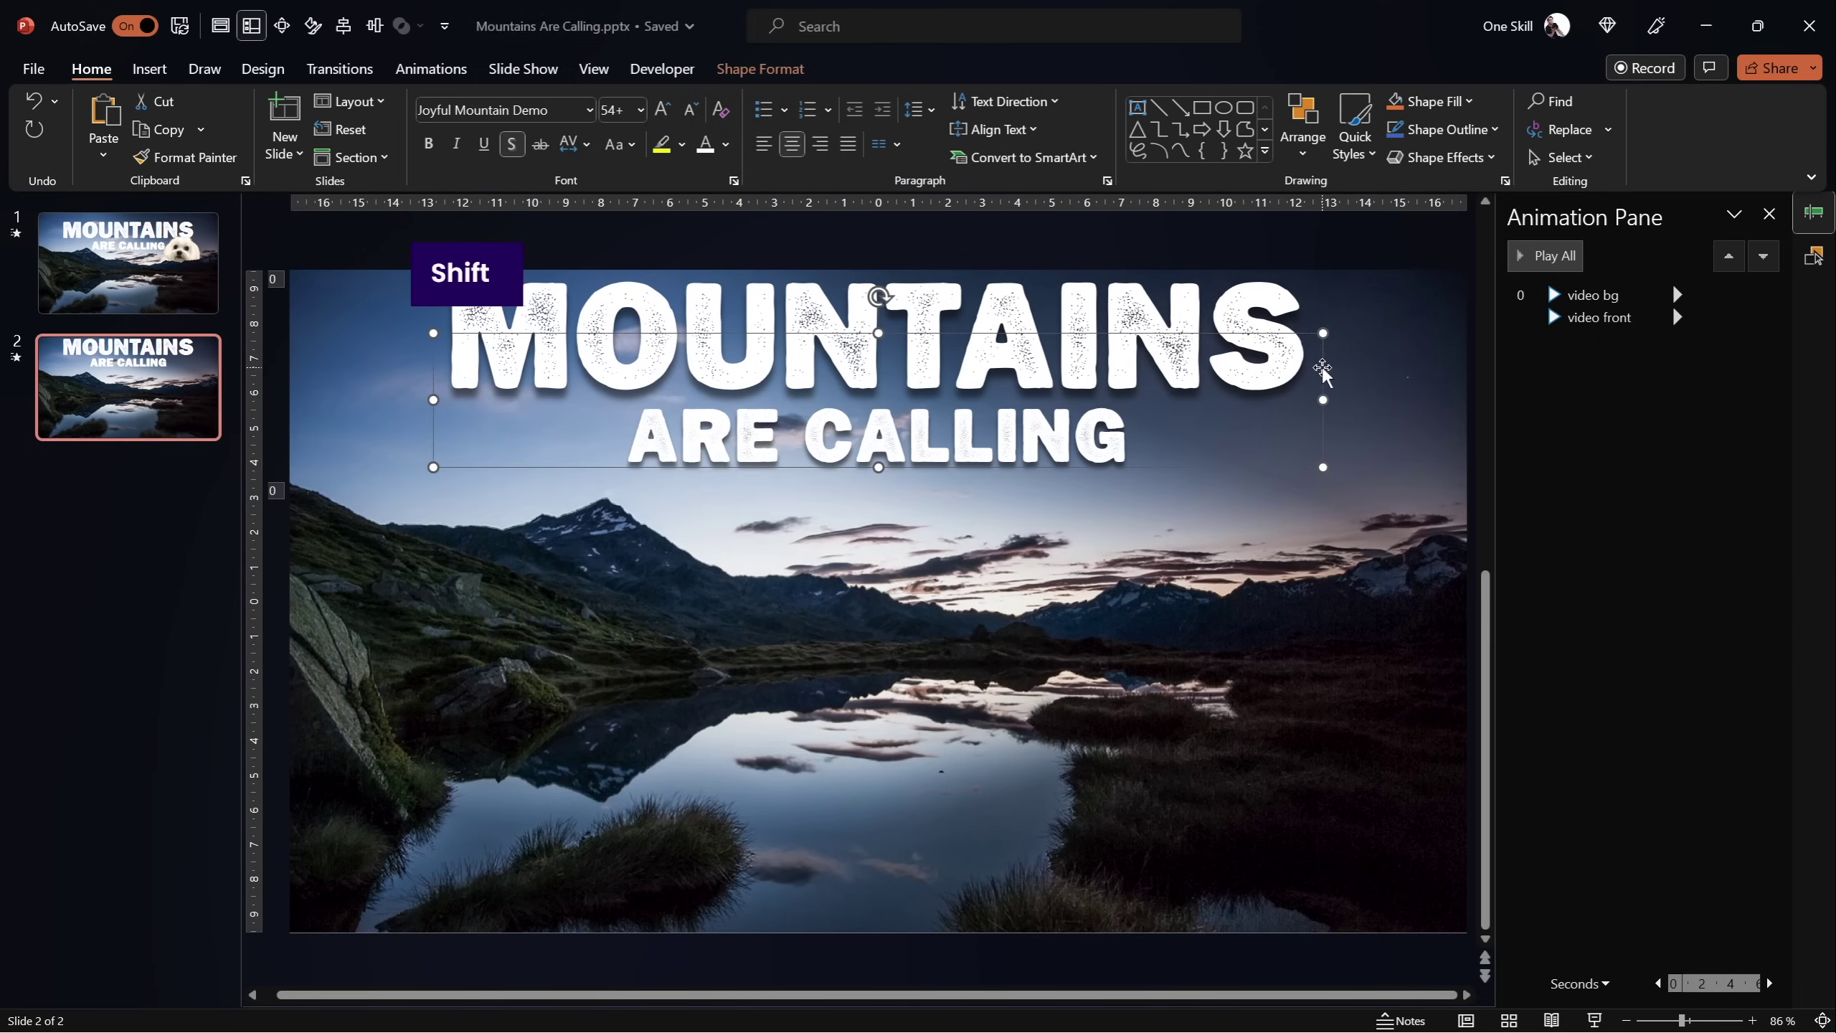
left_click_drag(1338, 367, 1337, 409)
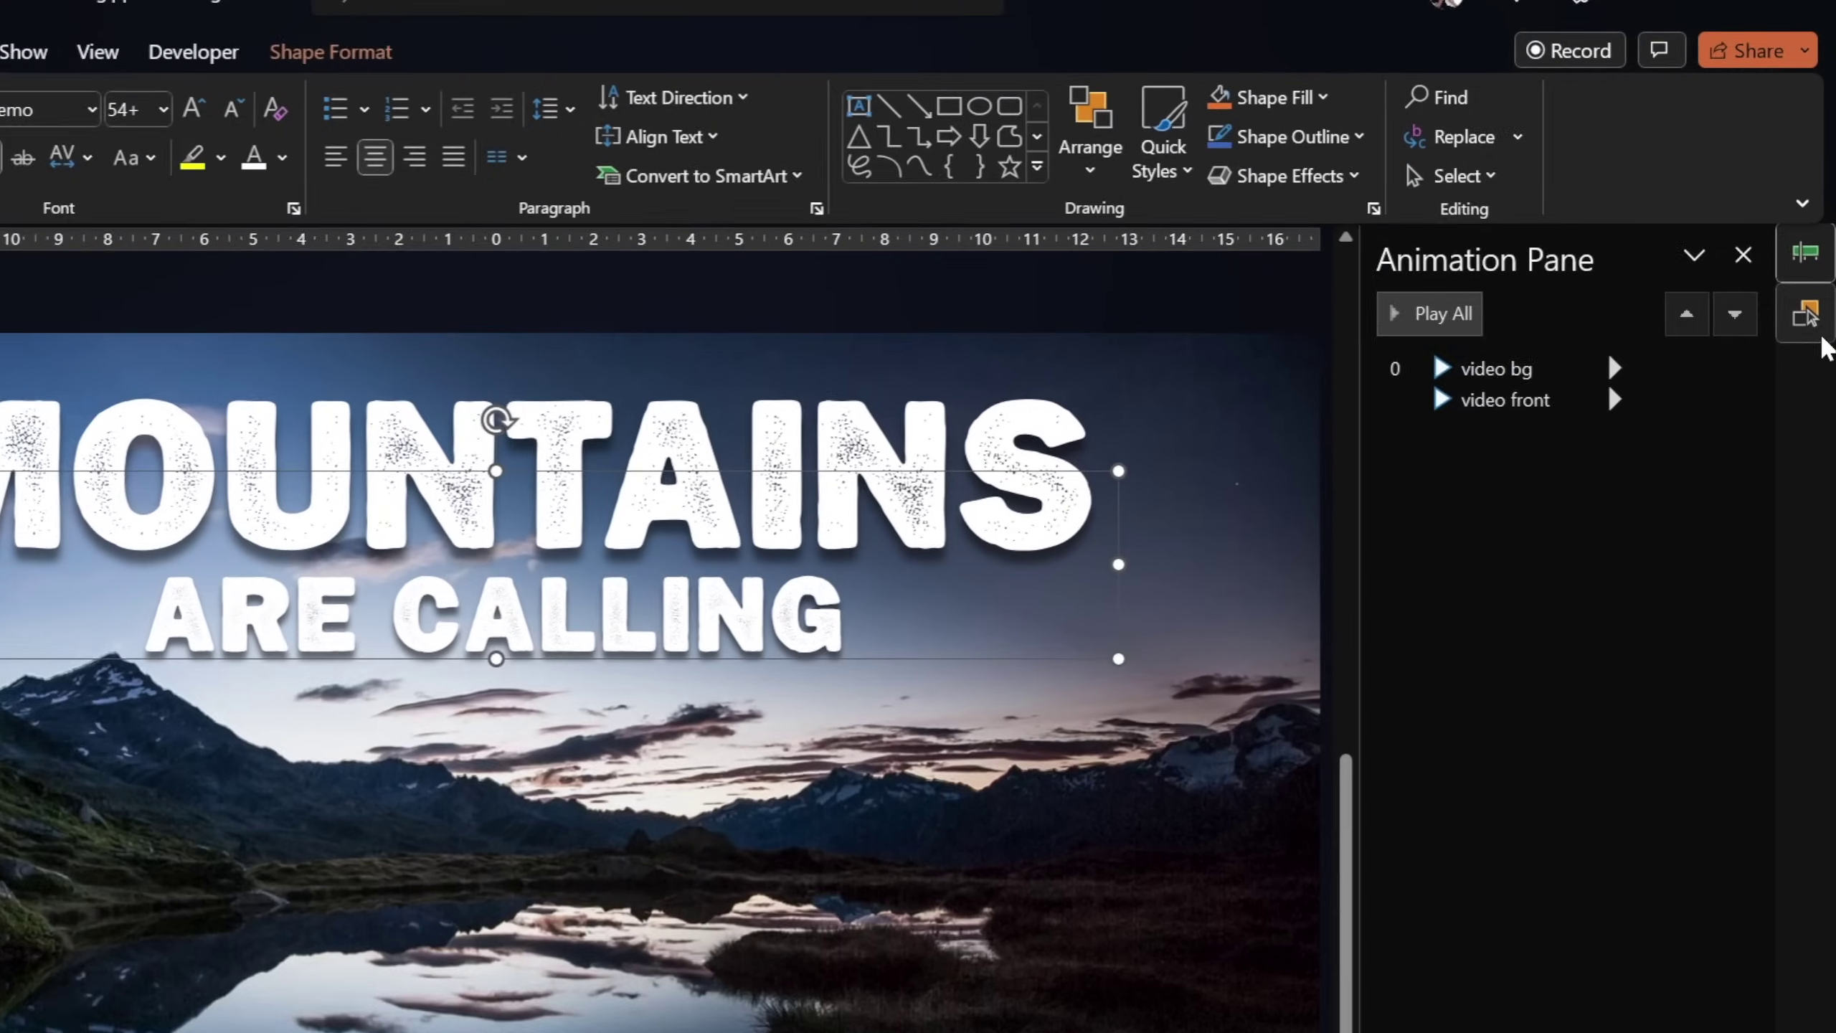
Rename TextBox 12 to 'TEXT' and layer it just beneath video front, undoing an accidental move
left_click(1813, 254)
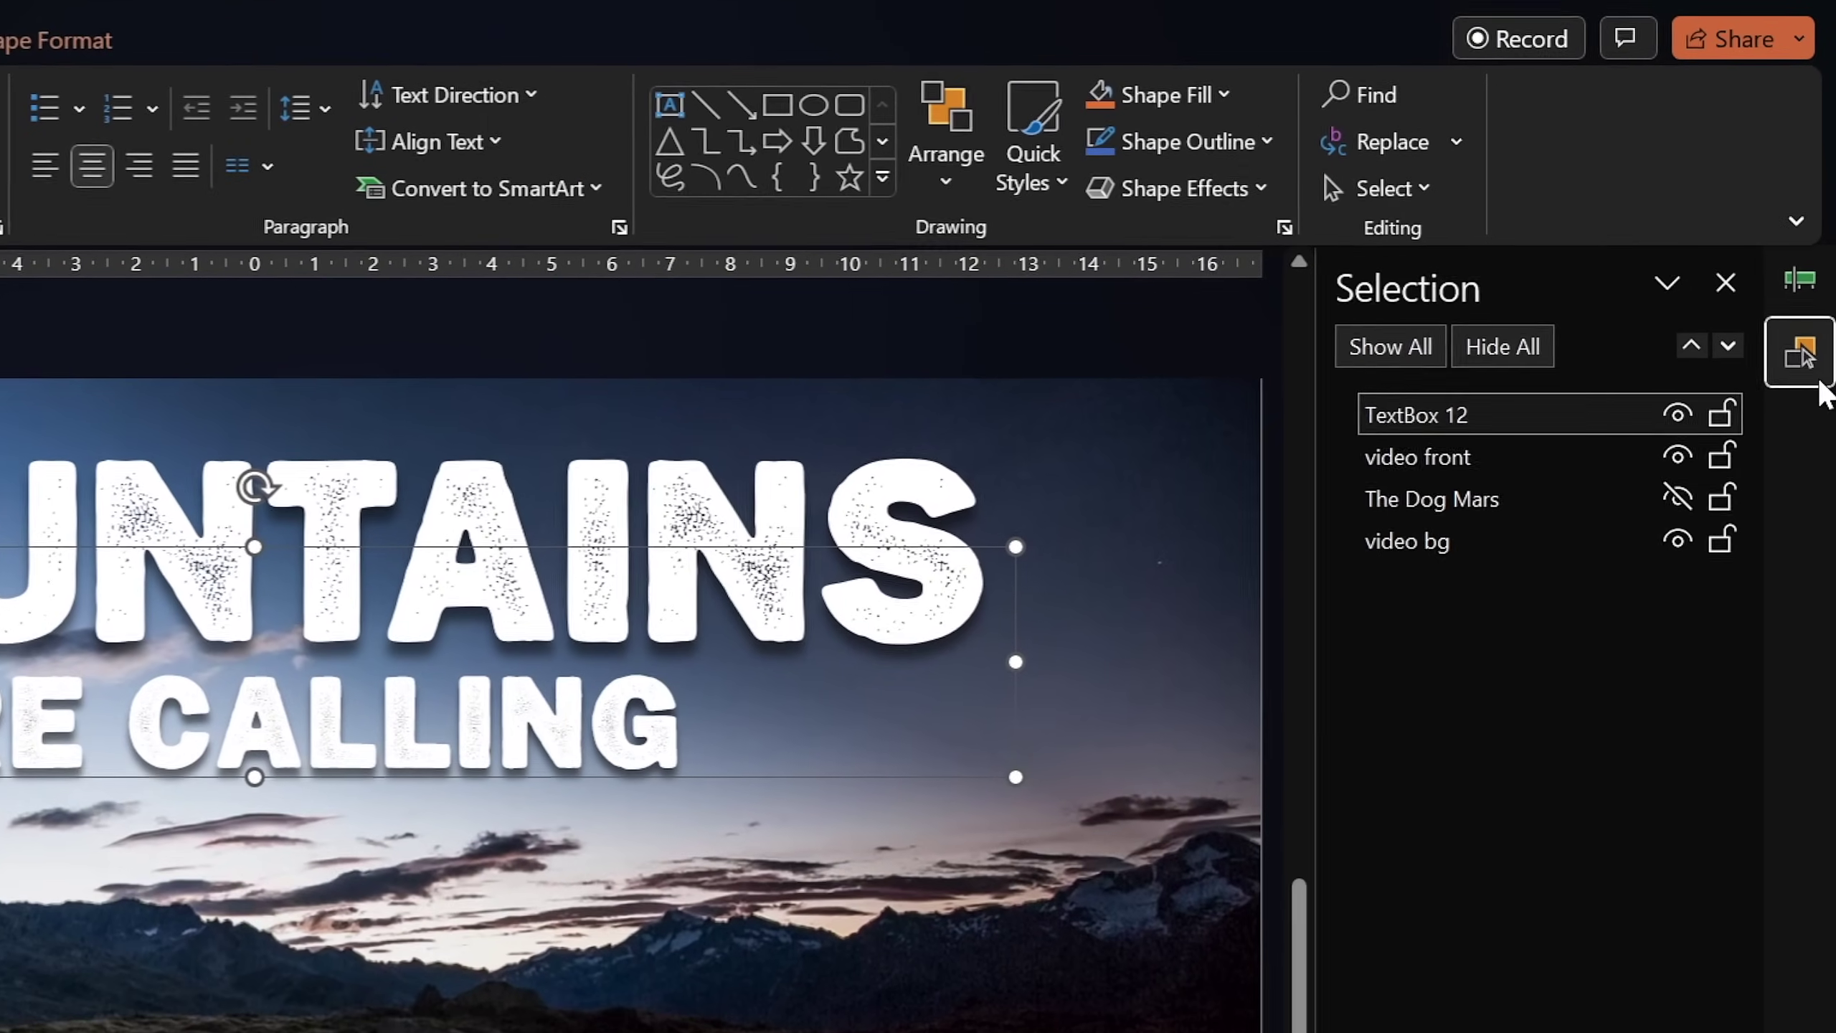
left_click(1600, 292)
key("ctrl+a")
type("TEXT")
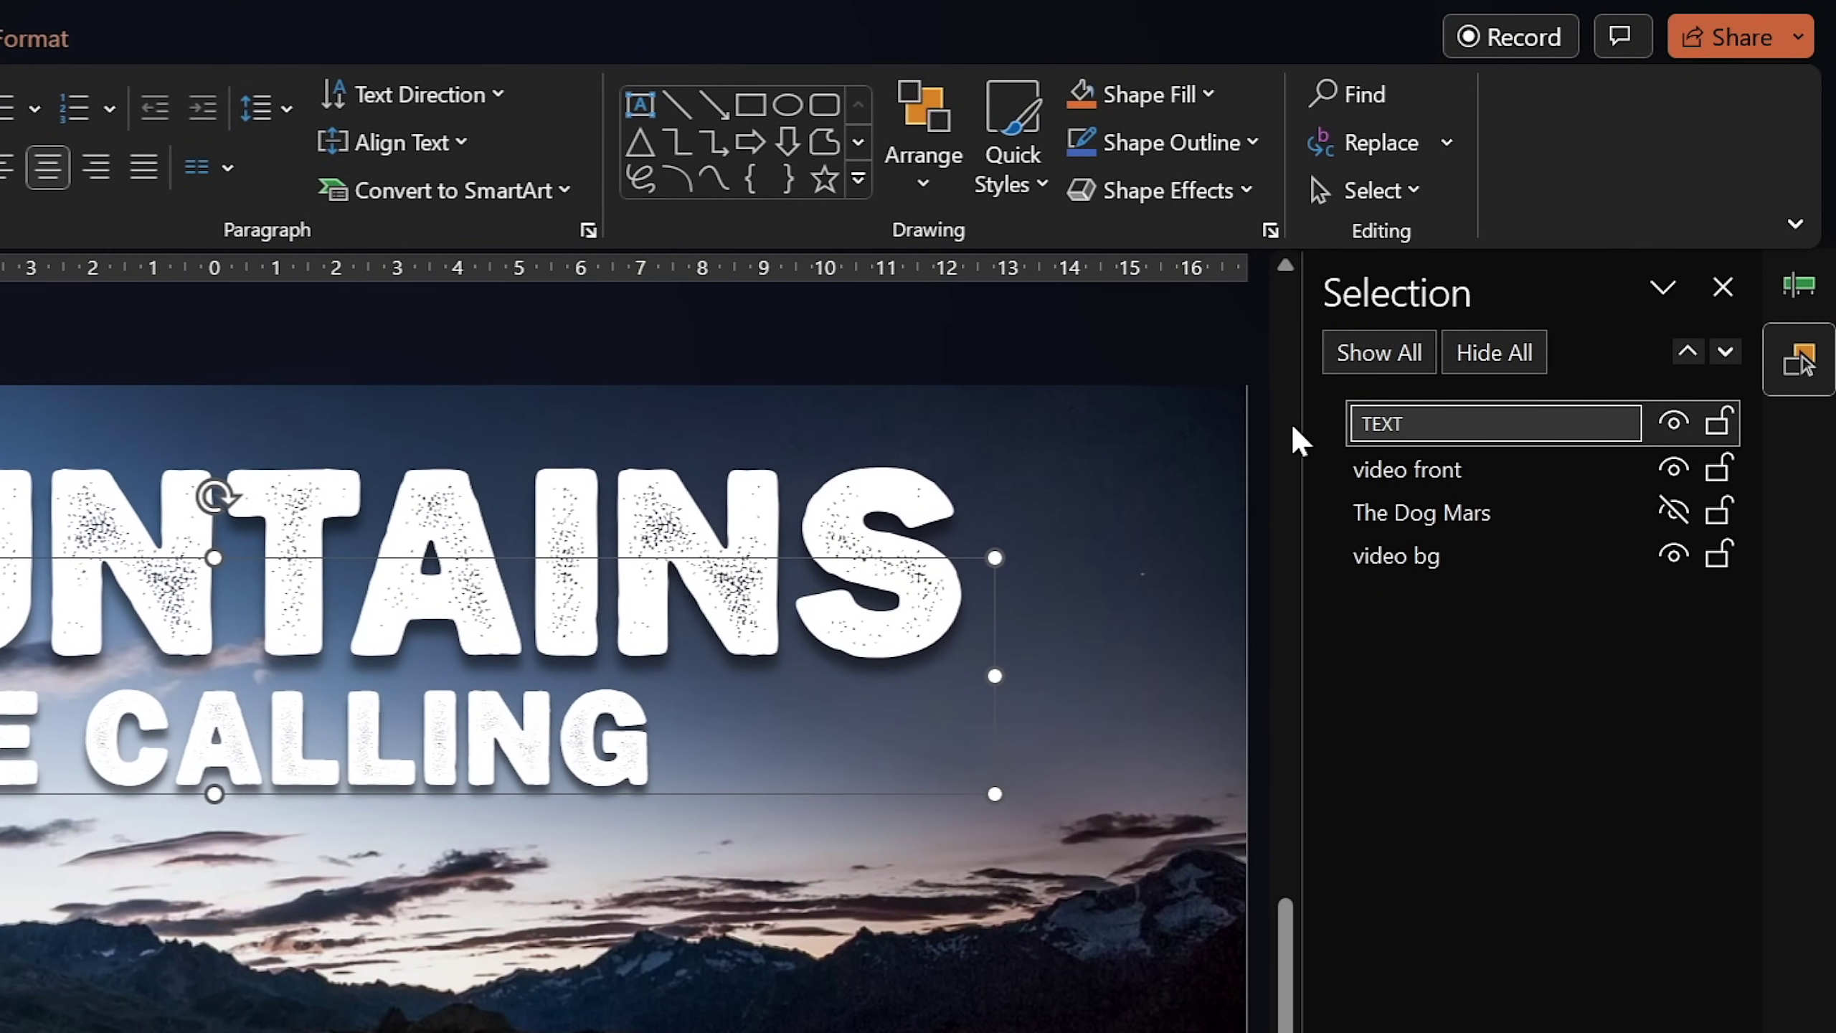
key("Return")
left_click_drag(1382, 434, 1383, 488)
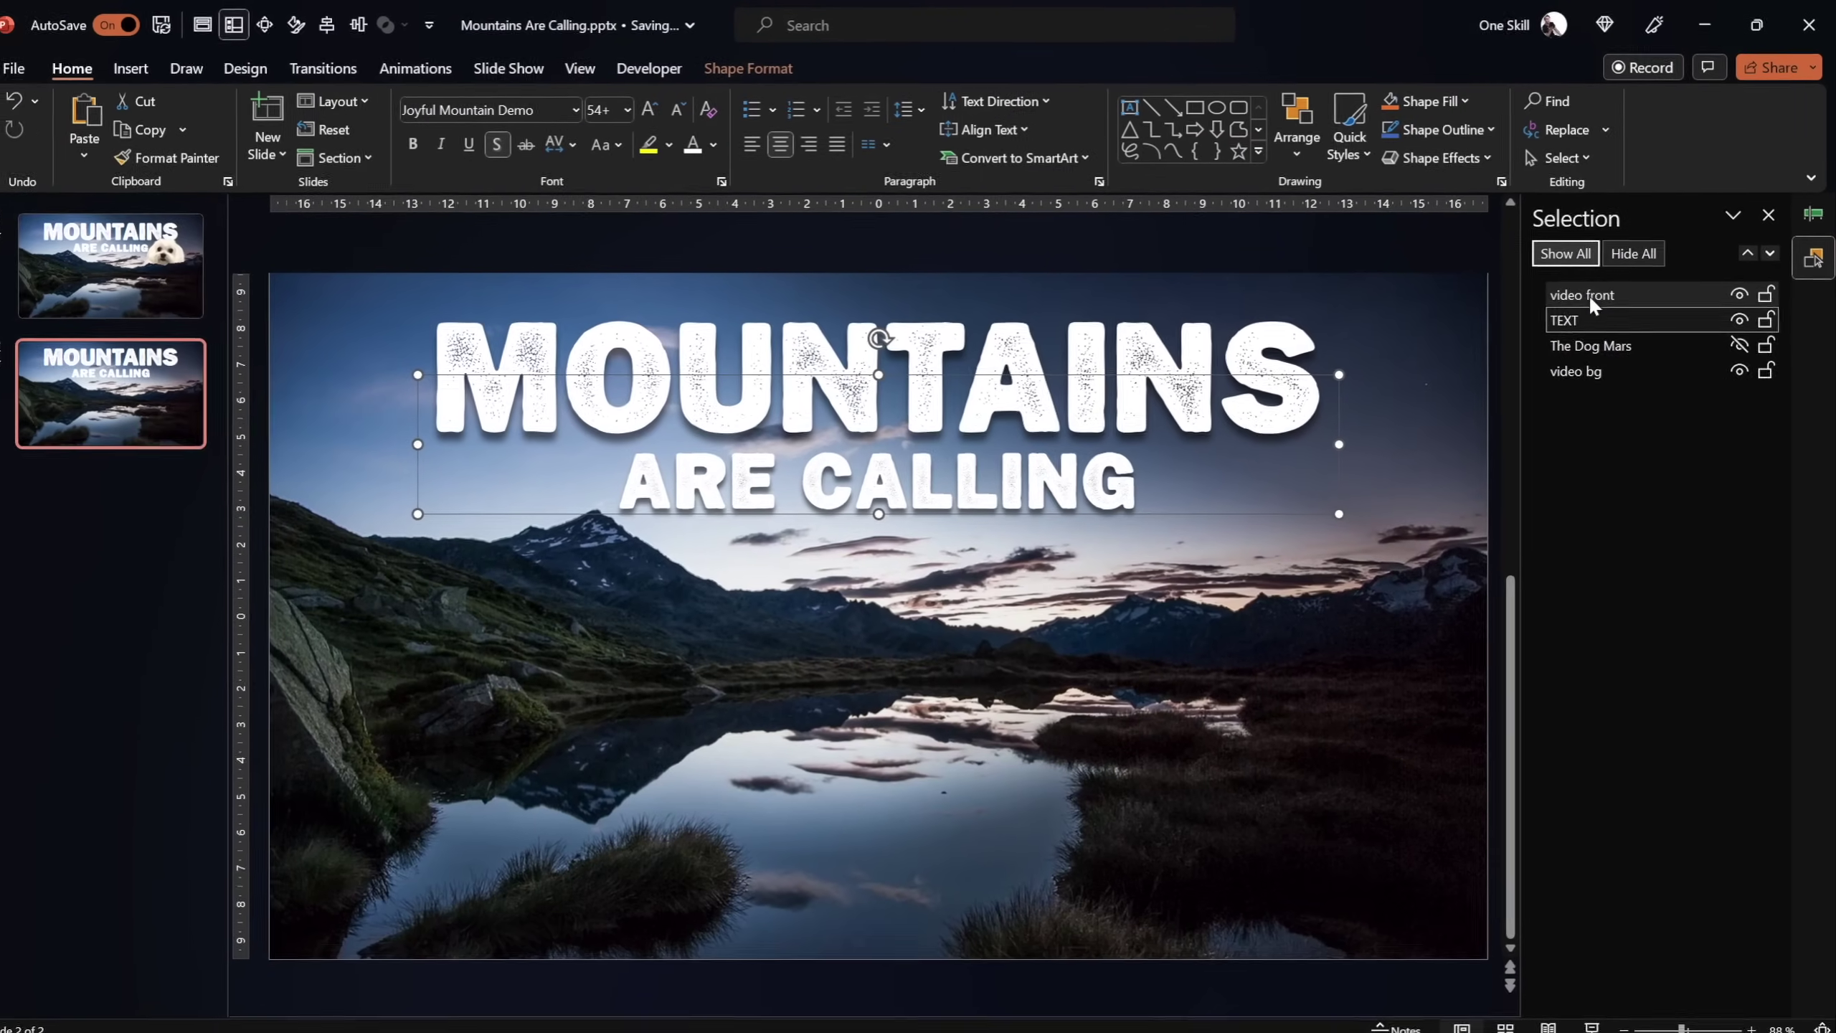
left_click_drag(1338, 411, 1301, 604)
key("ctrl+z")
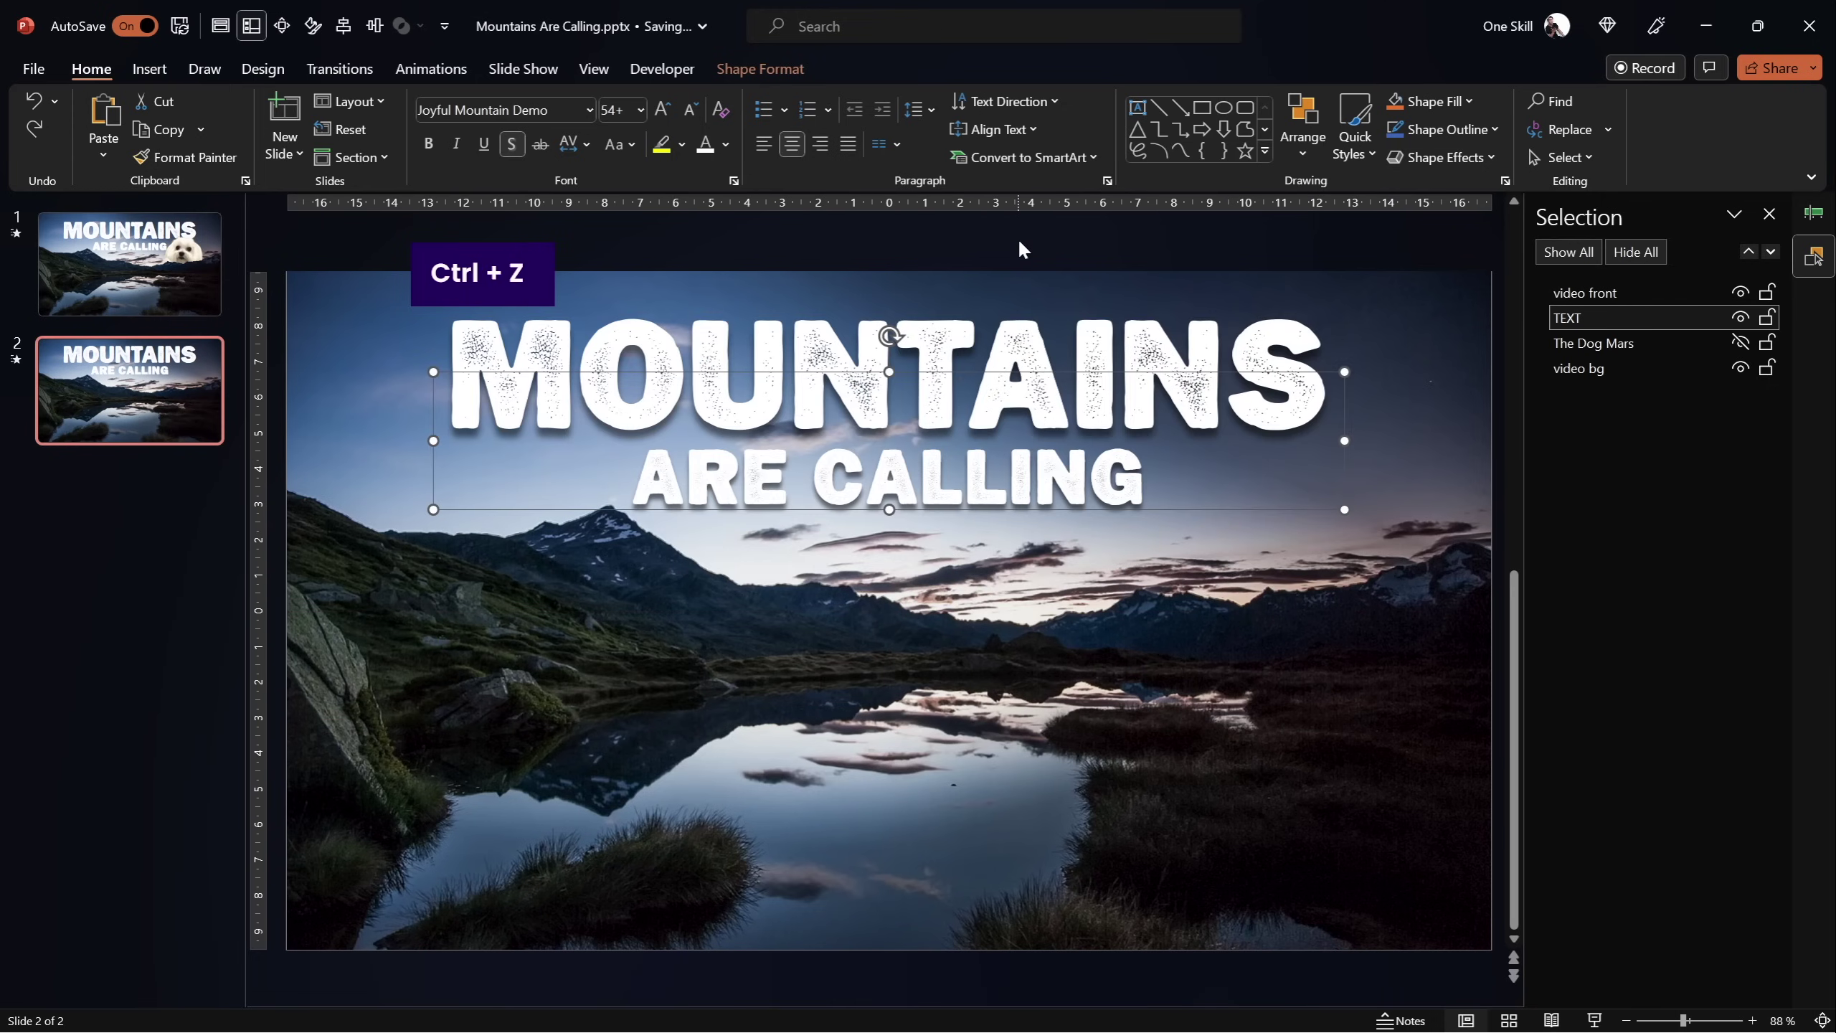
Give the headline a Fly In entrance, With Previous, lasting 5 seconds
left_click(1814, 214)
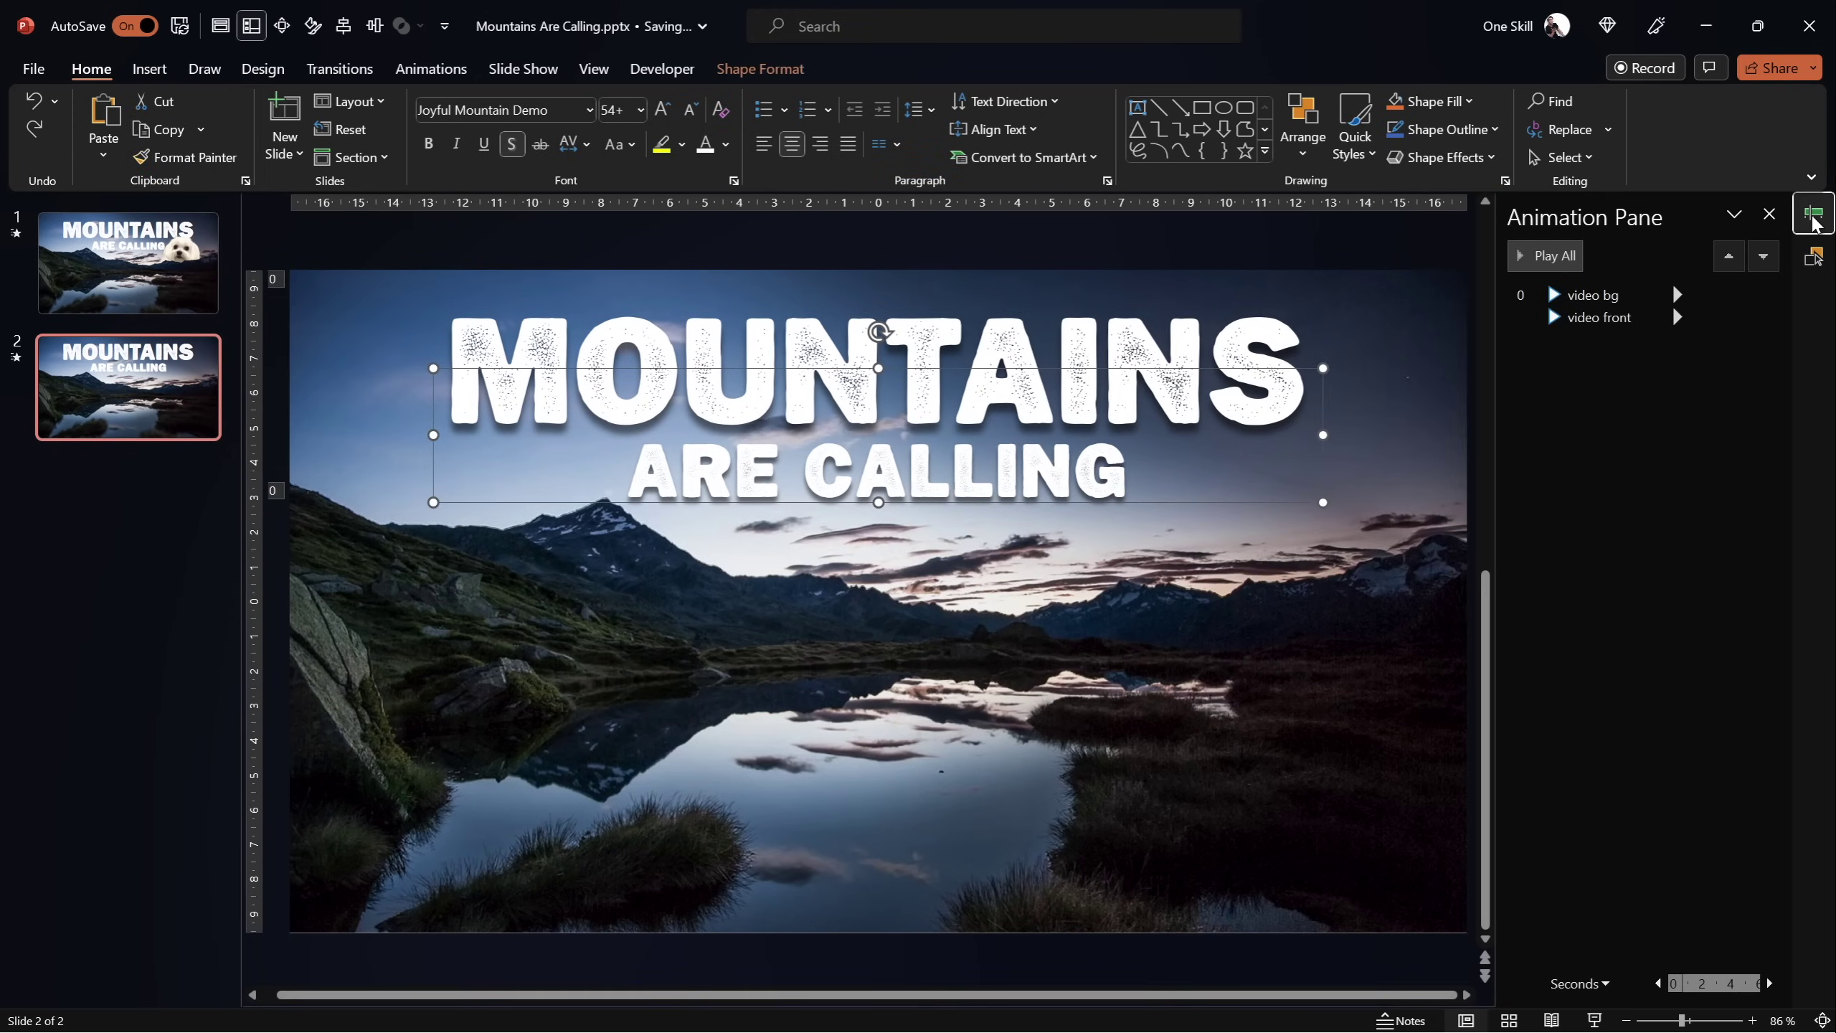
left_click(416, 70)
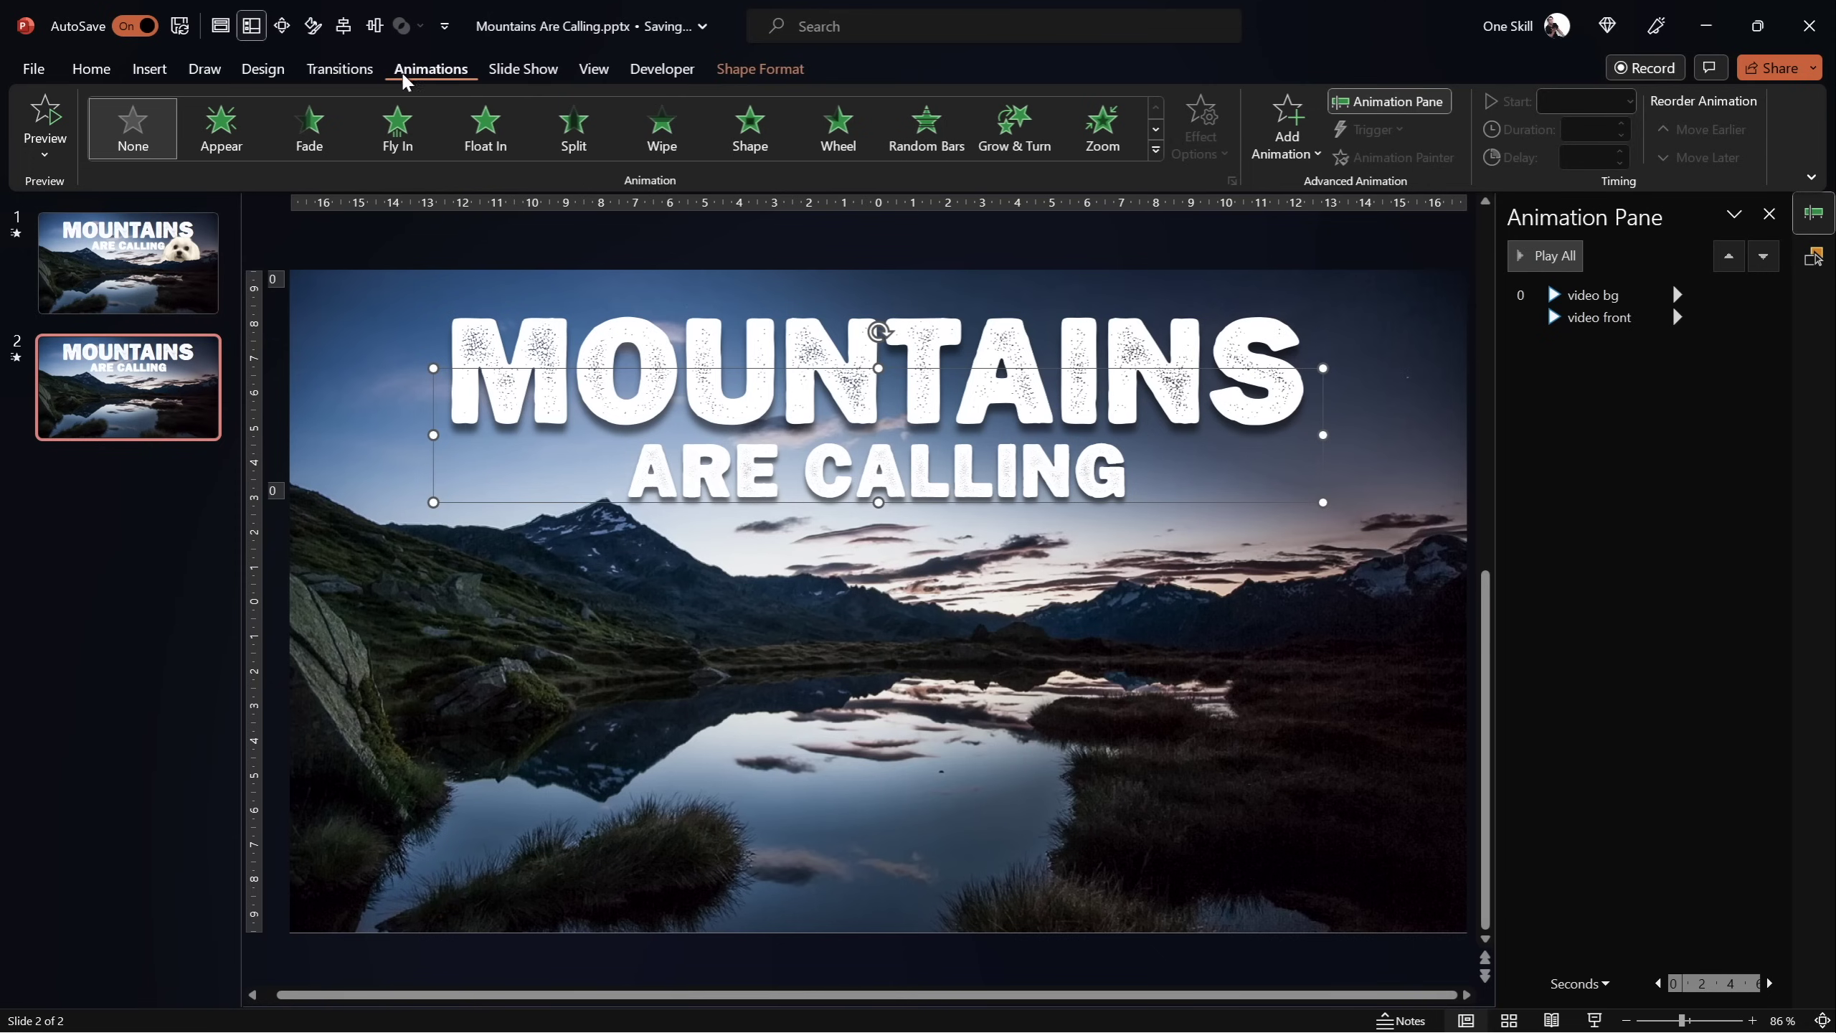
left_click(397, 129)
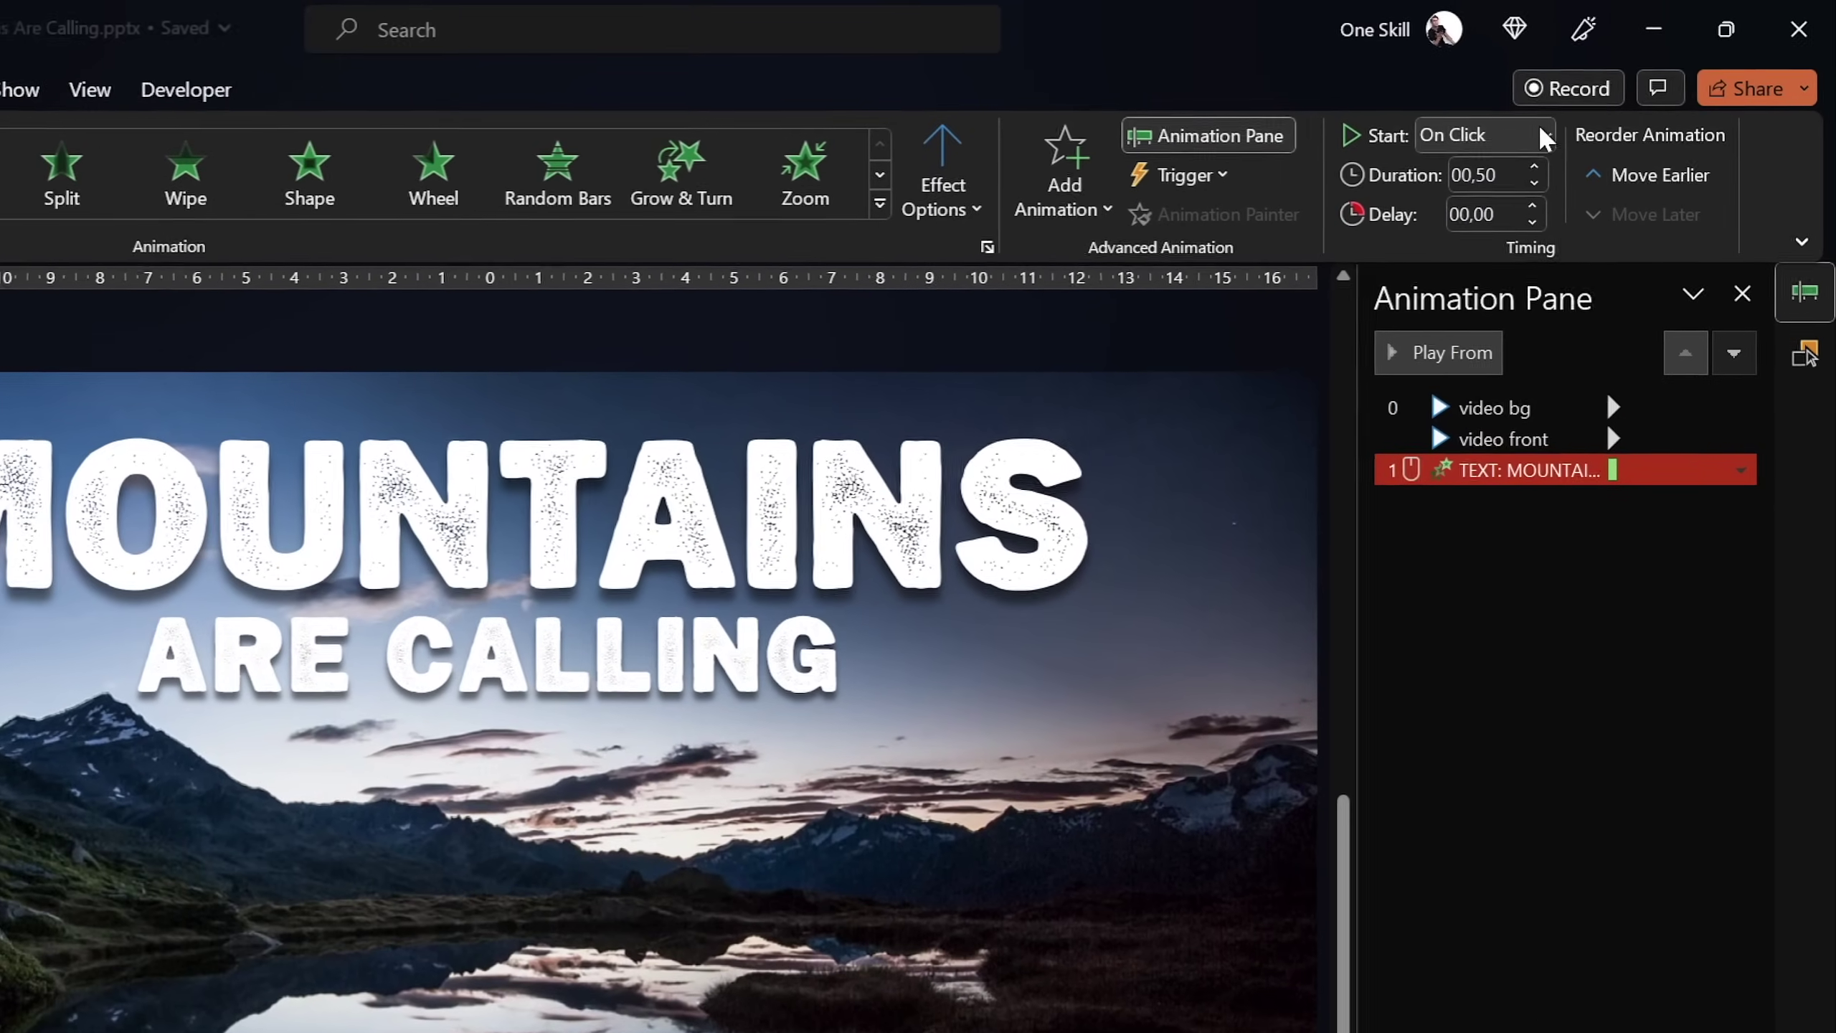
left_click(1628, 102)
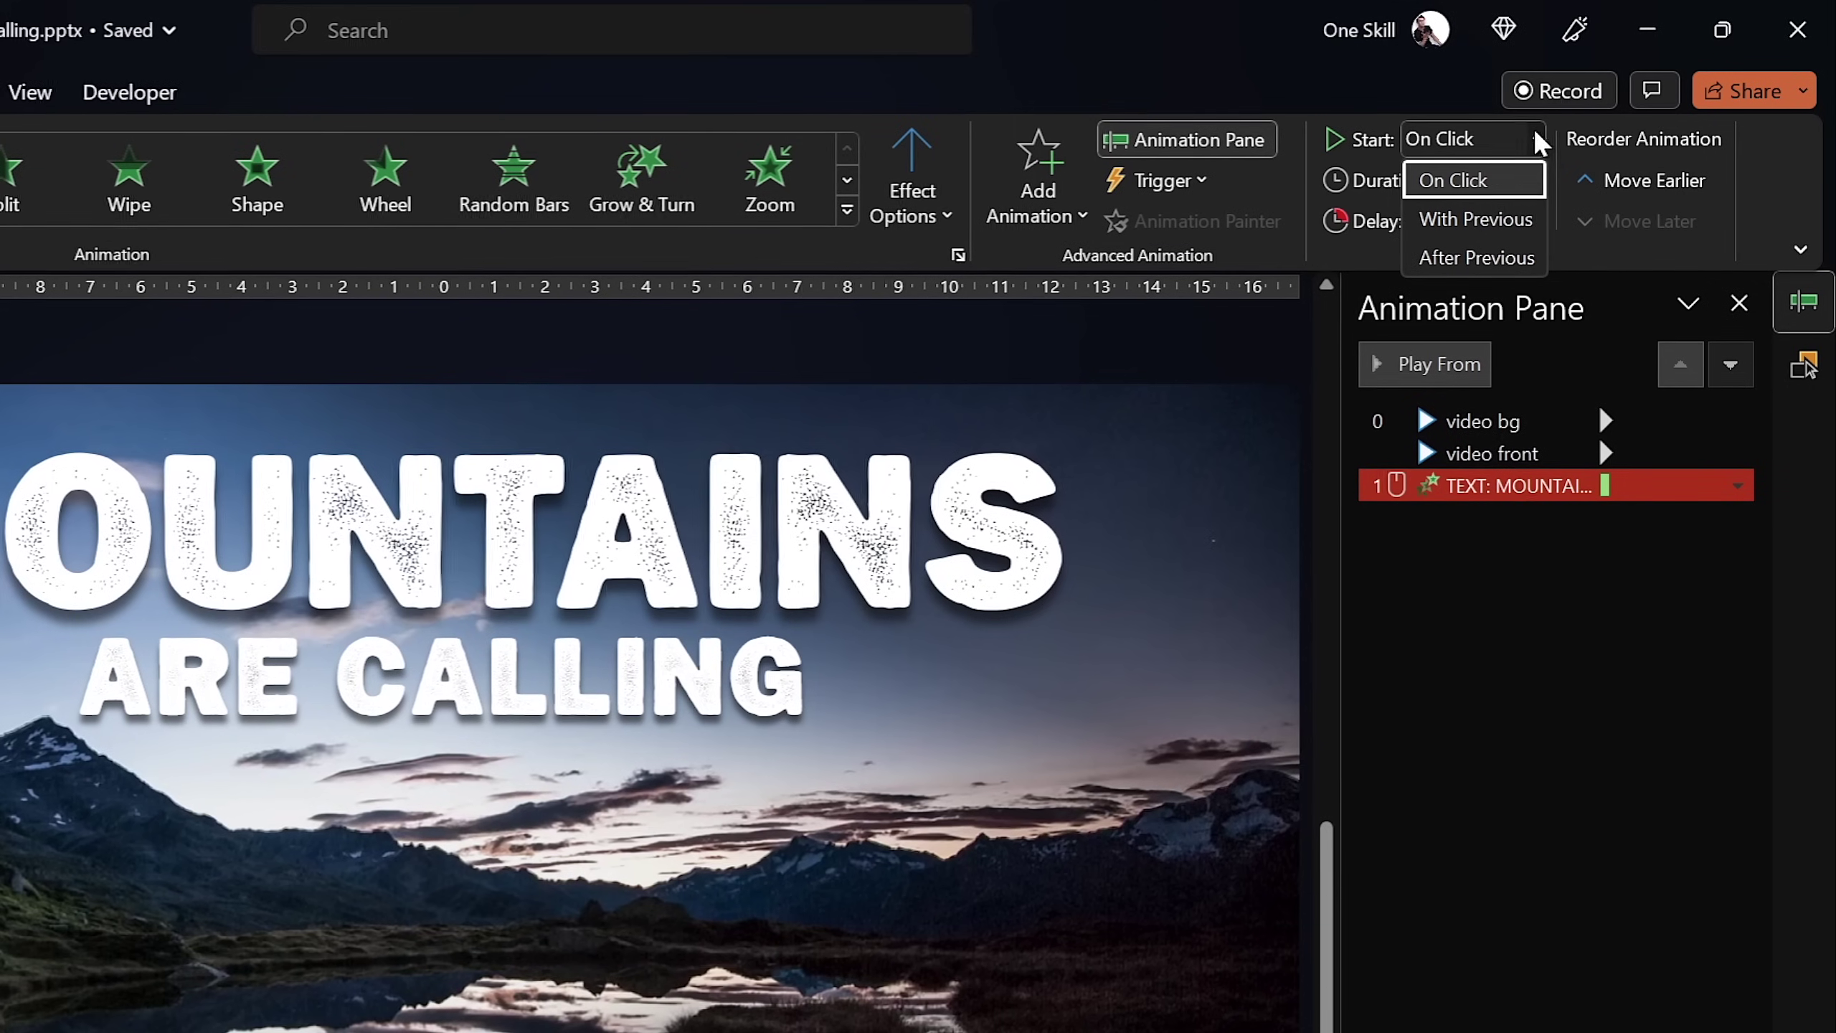
left_click(1506, 220)
left_click(1503, 181)
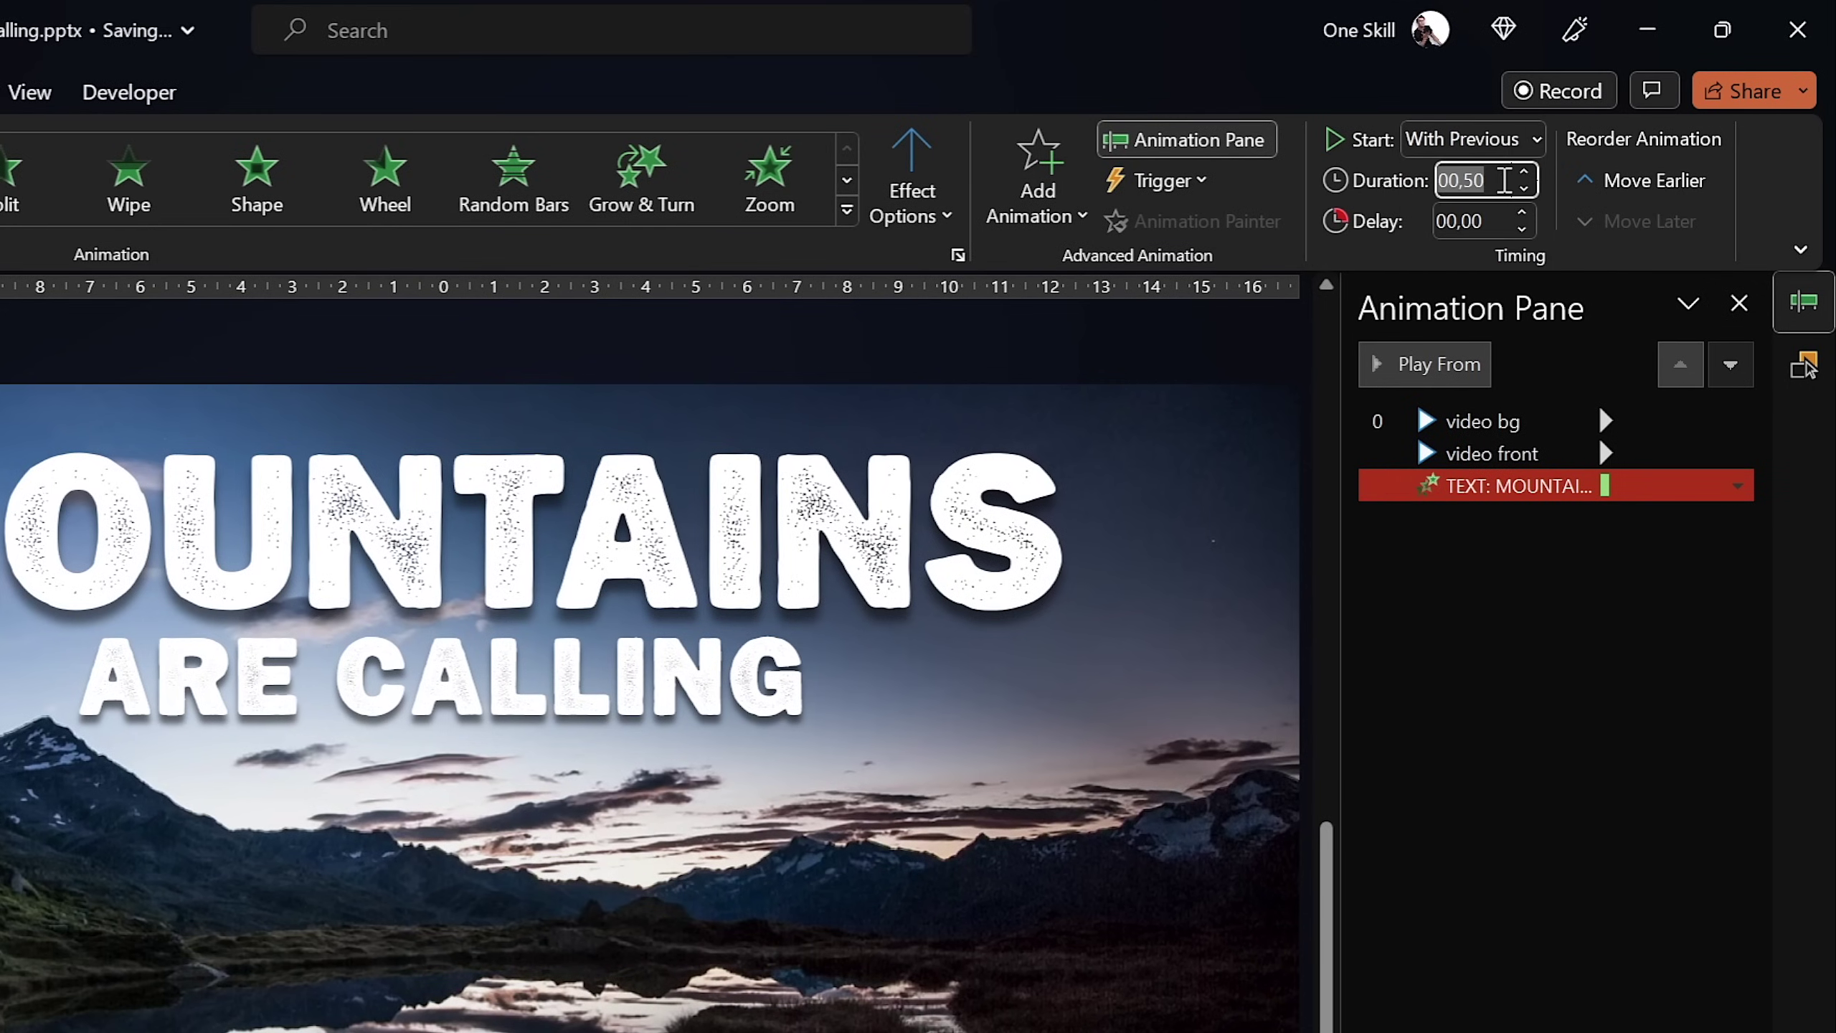
key("Return")
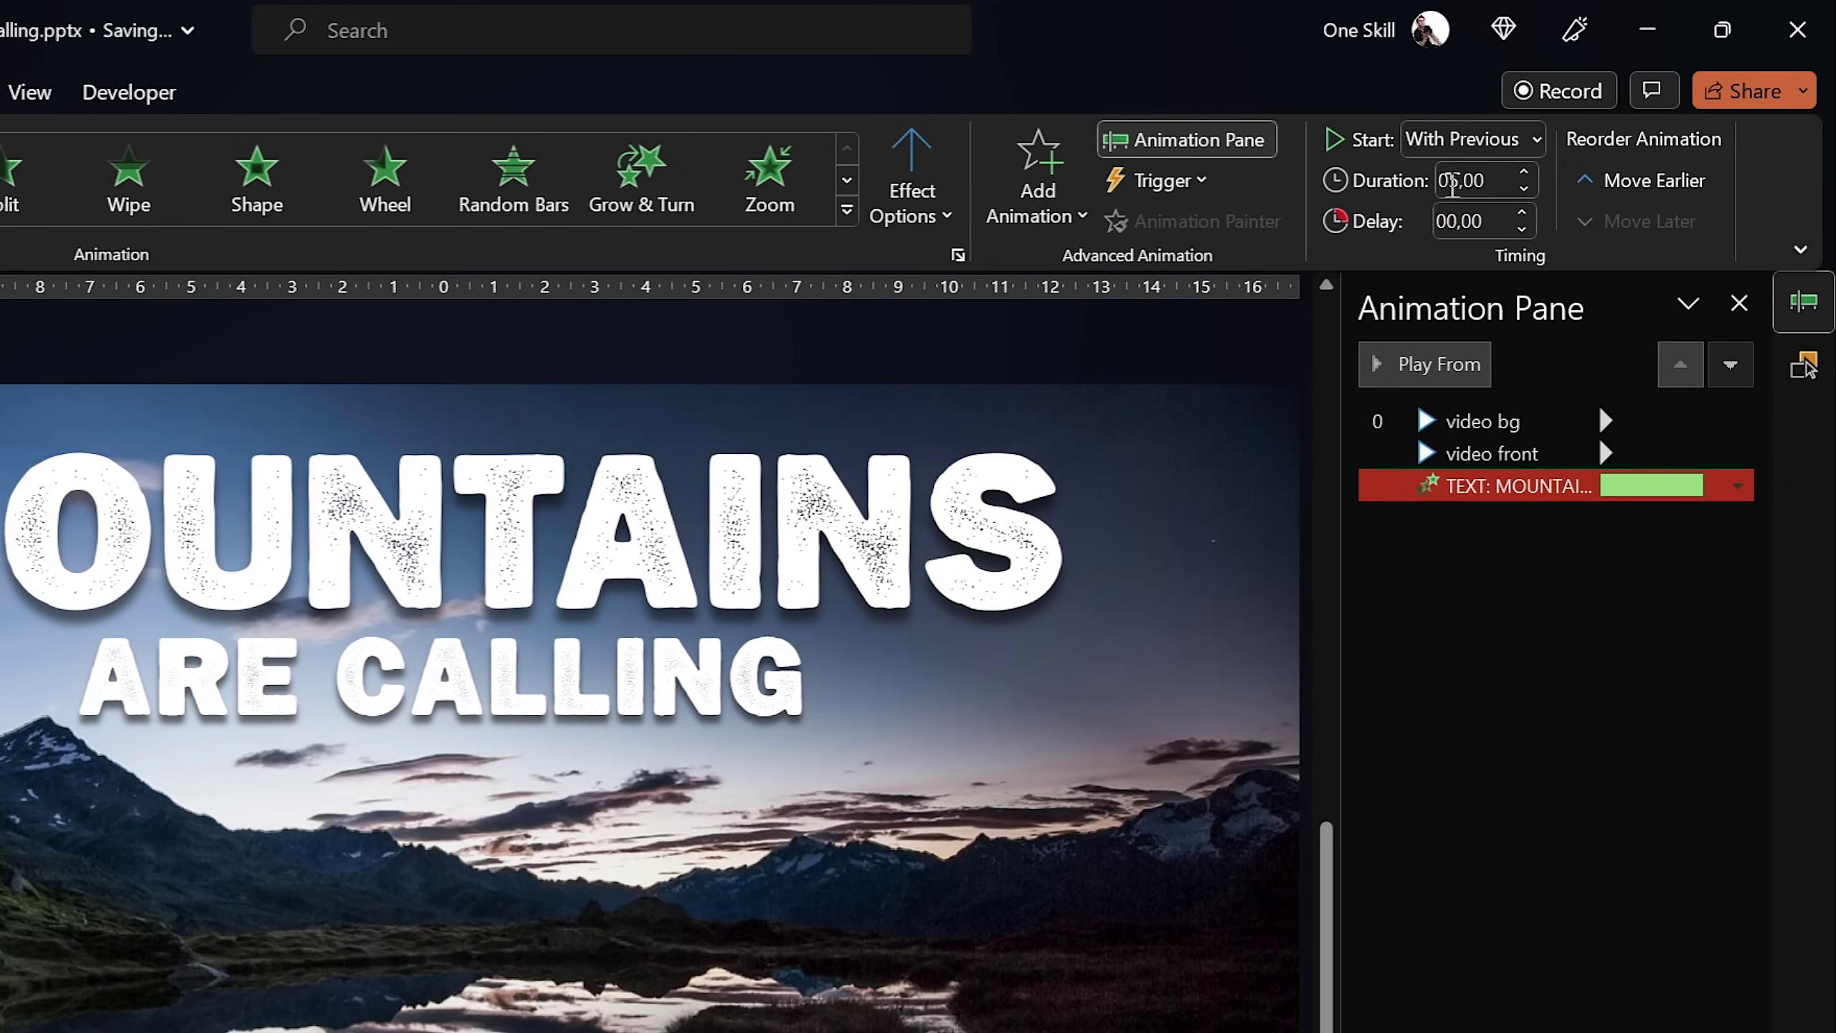
Set Fly In options: smooth end 5 sec, animate text by letter, 5% delay
double_click(1509, 491)
left_click_drag(403, 670, 558, 664)
left_click(685, 919)
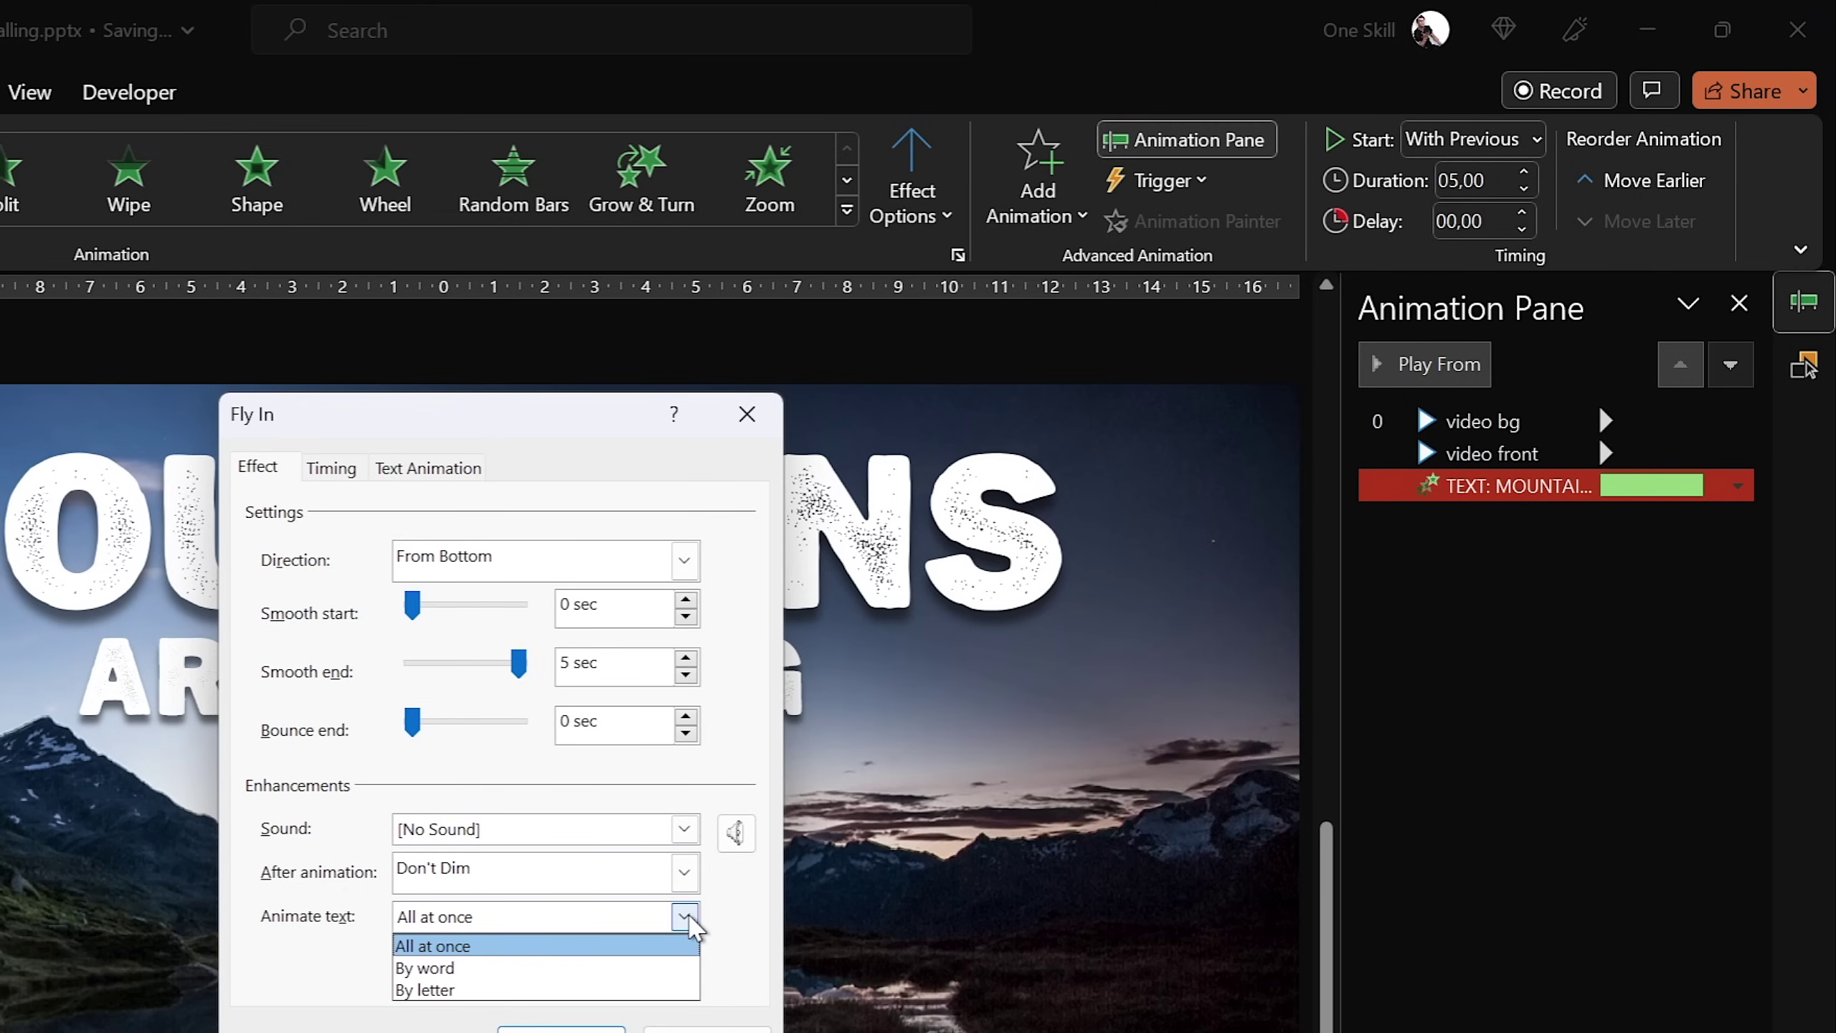
left_click(454, 990)
key("Tab")
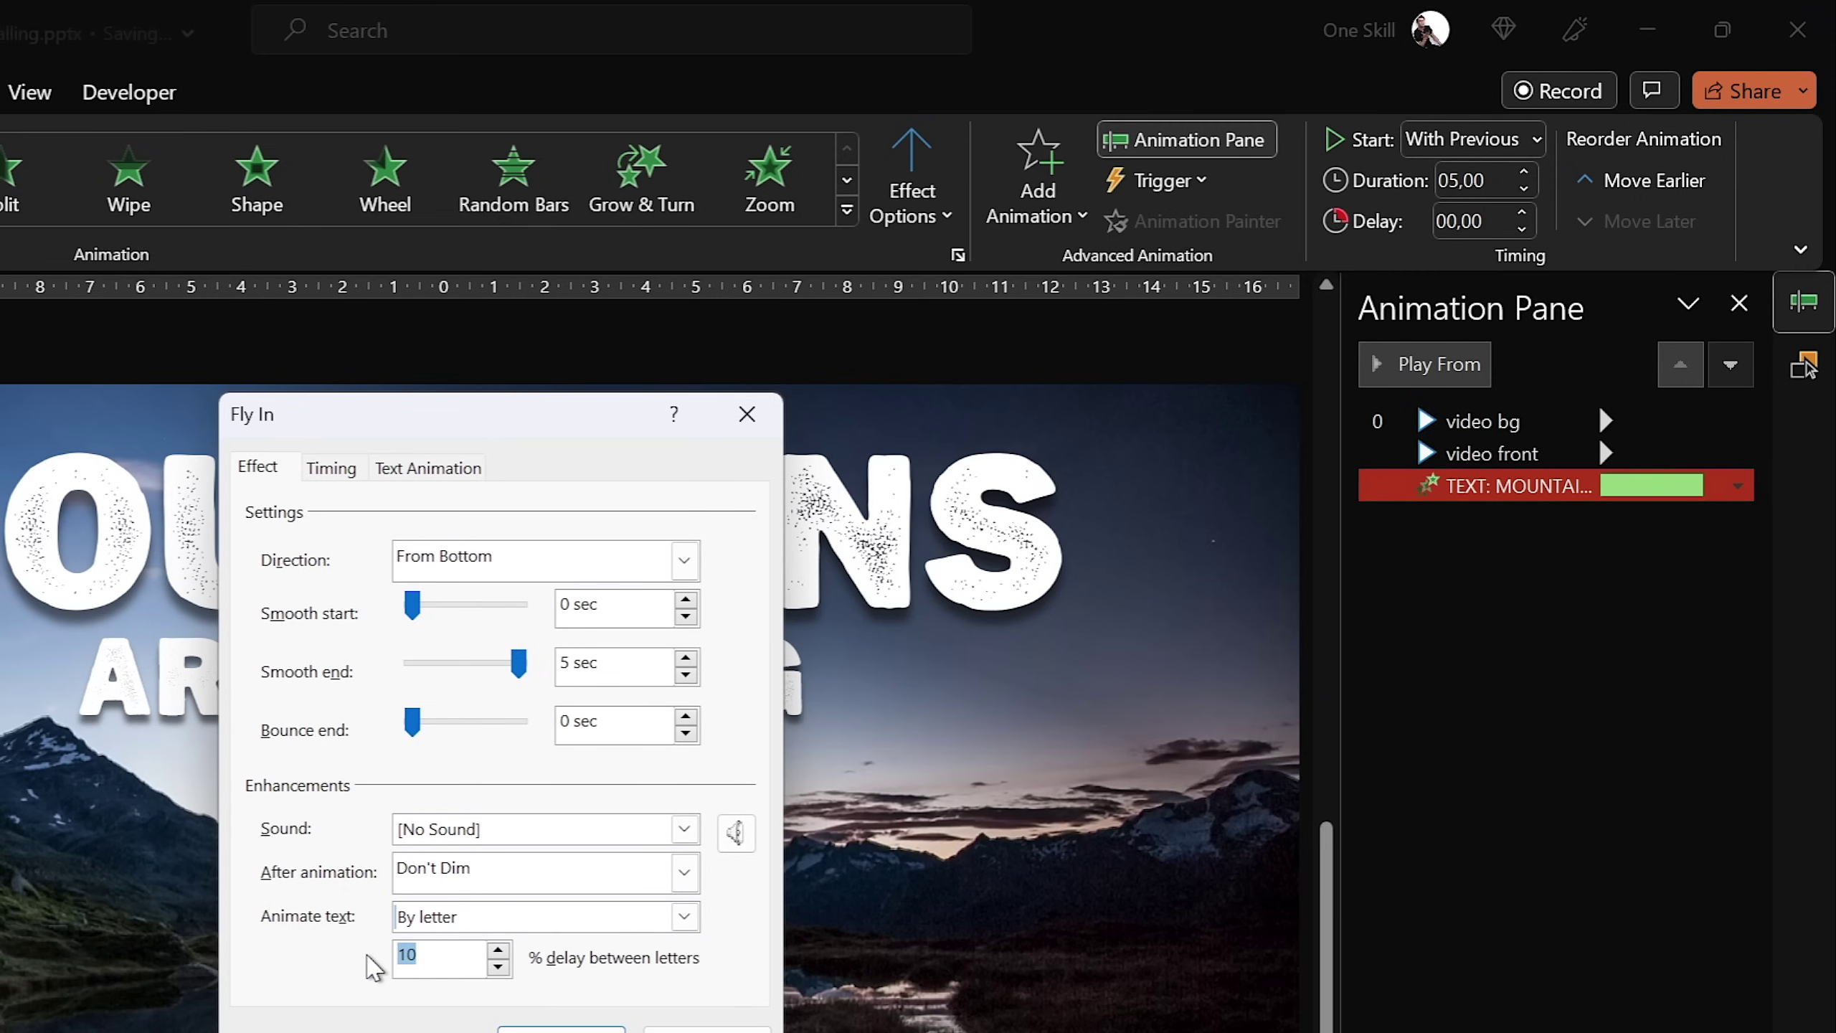
type("5")
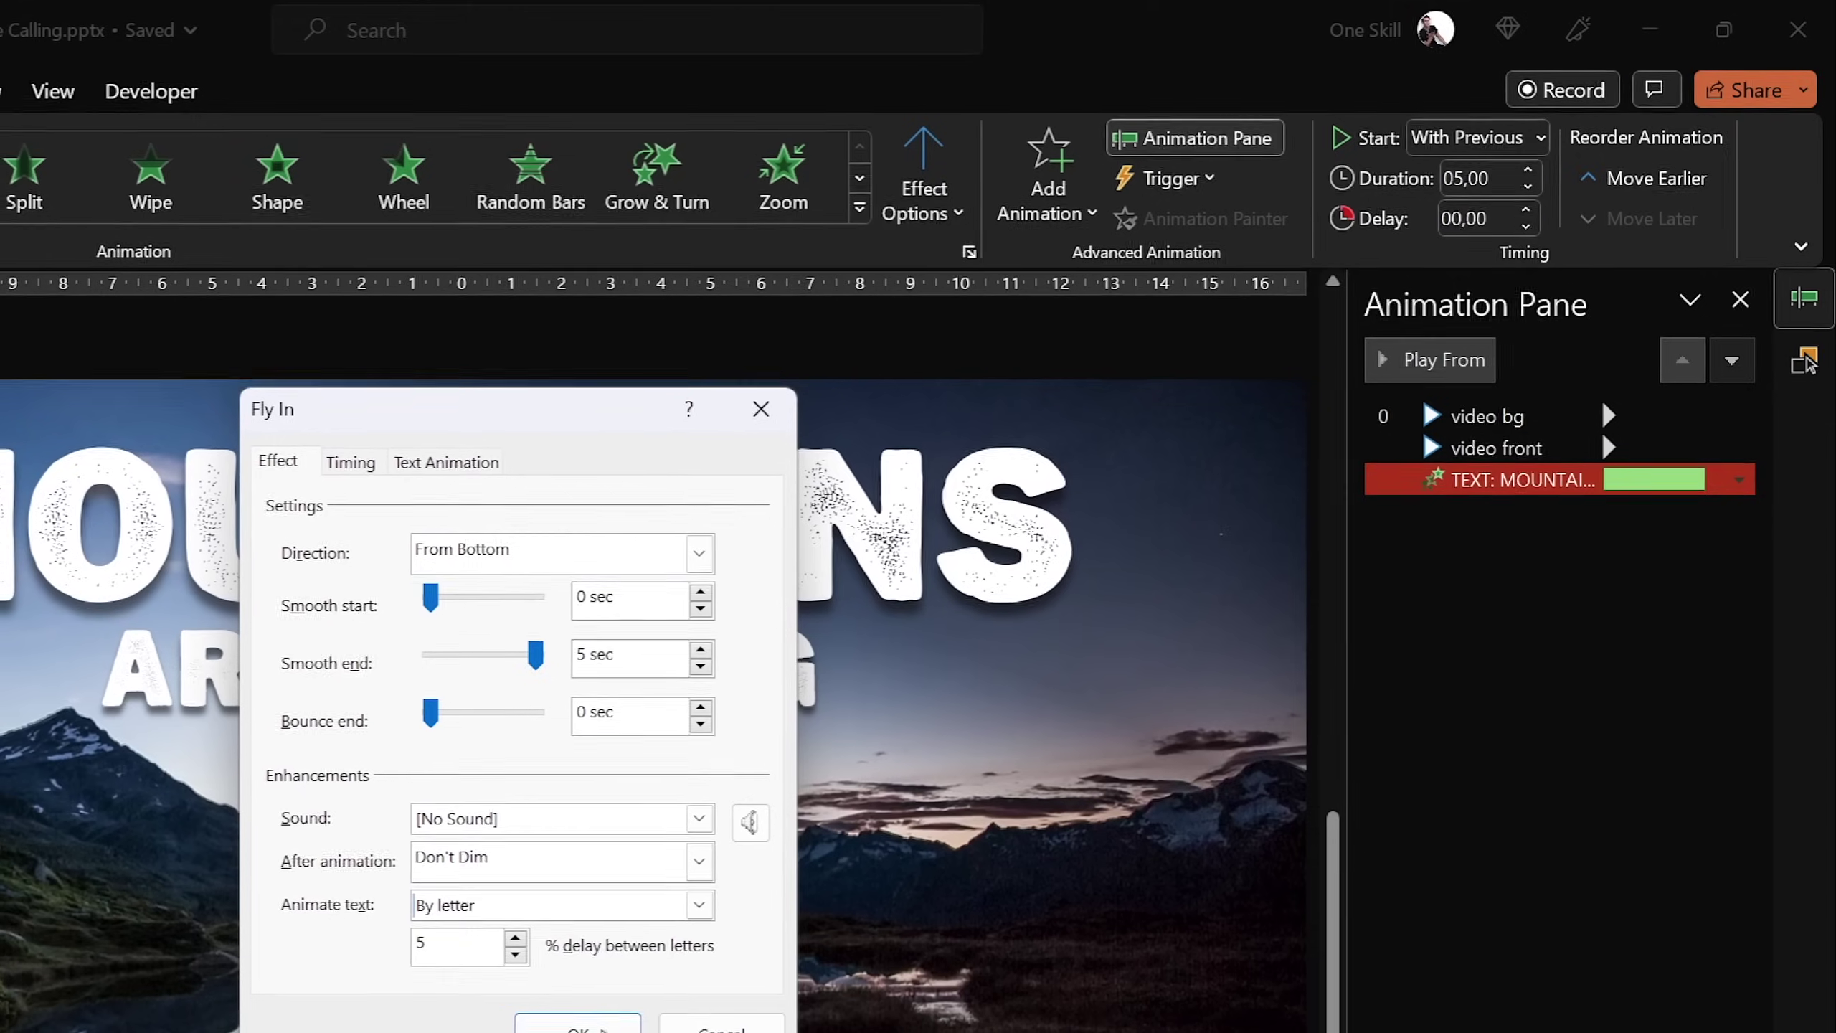
left_click(561, 1028)
Preview the slide's animations, then stop and reselect the headline
left_click(1437, 454, "shift")
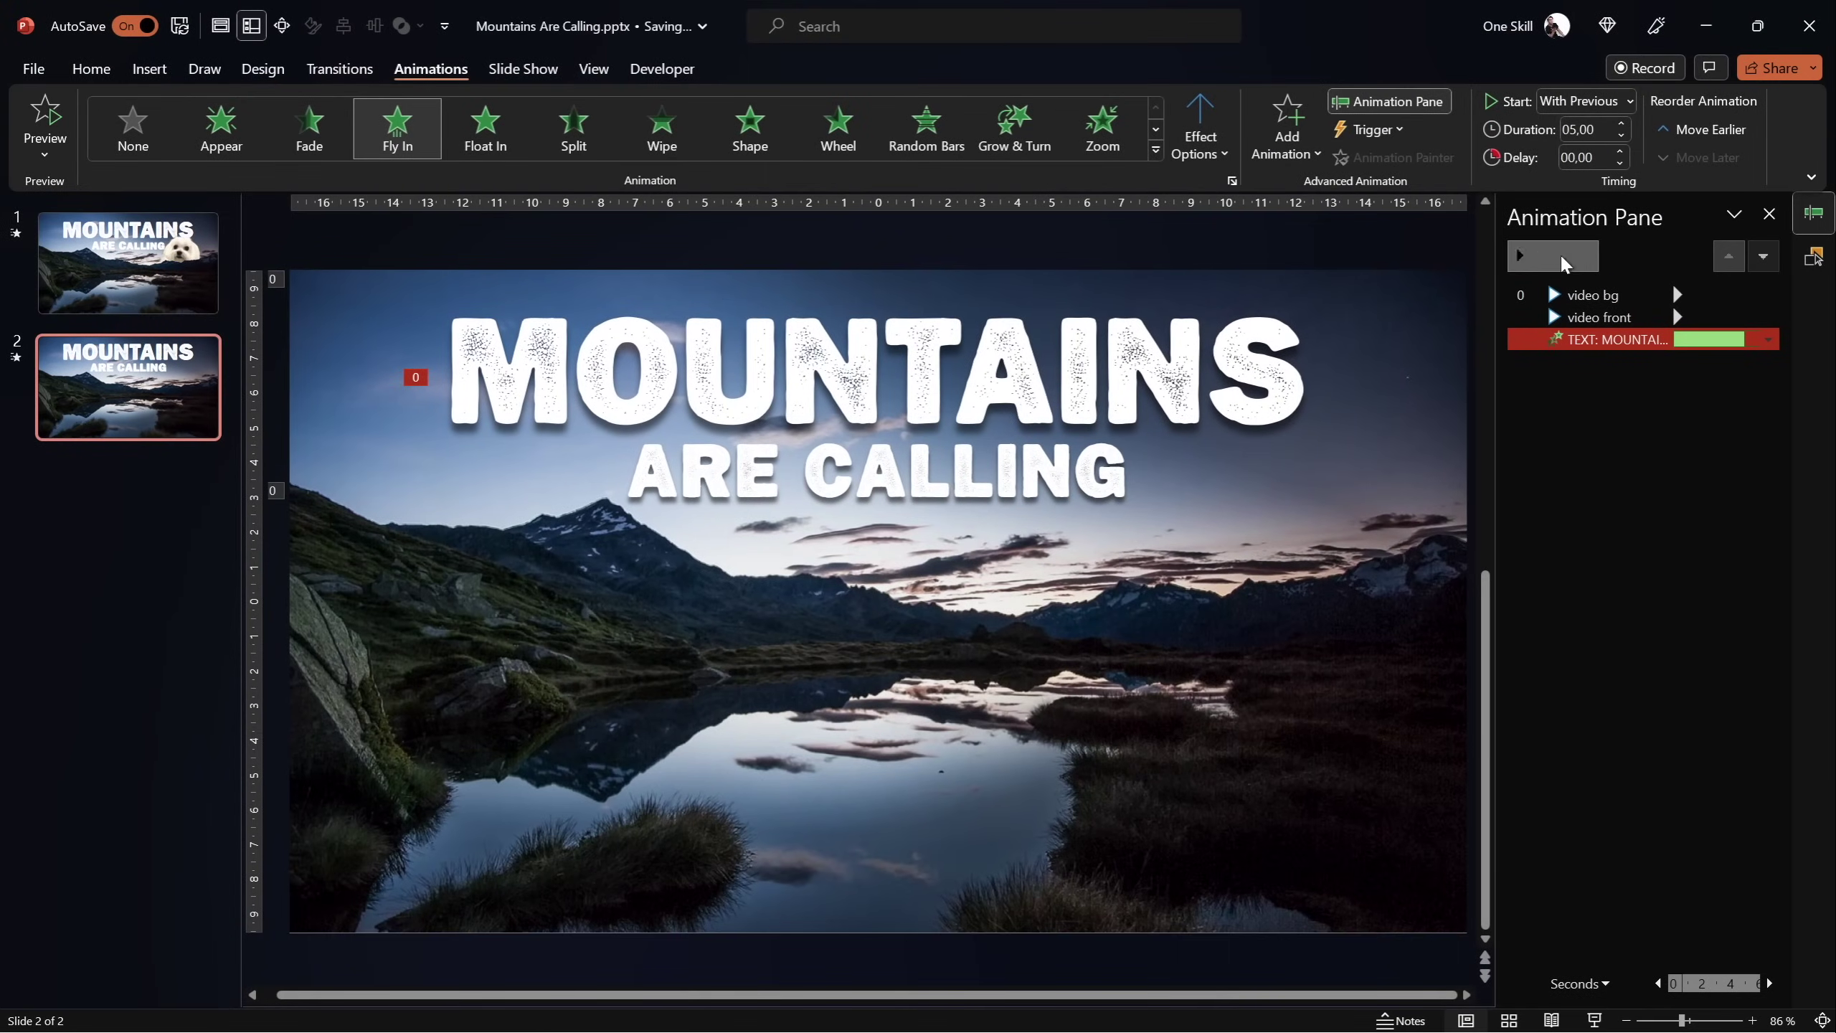
left_click(1561, 254)
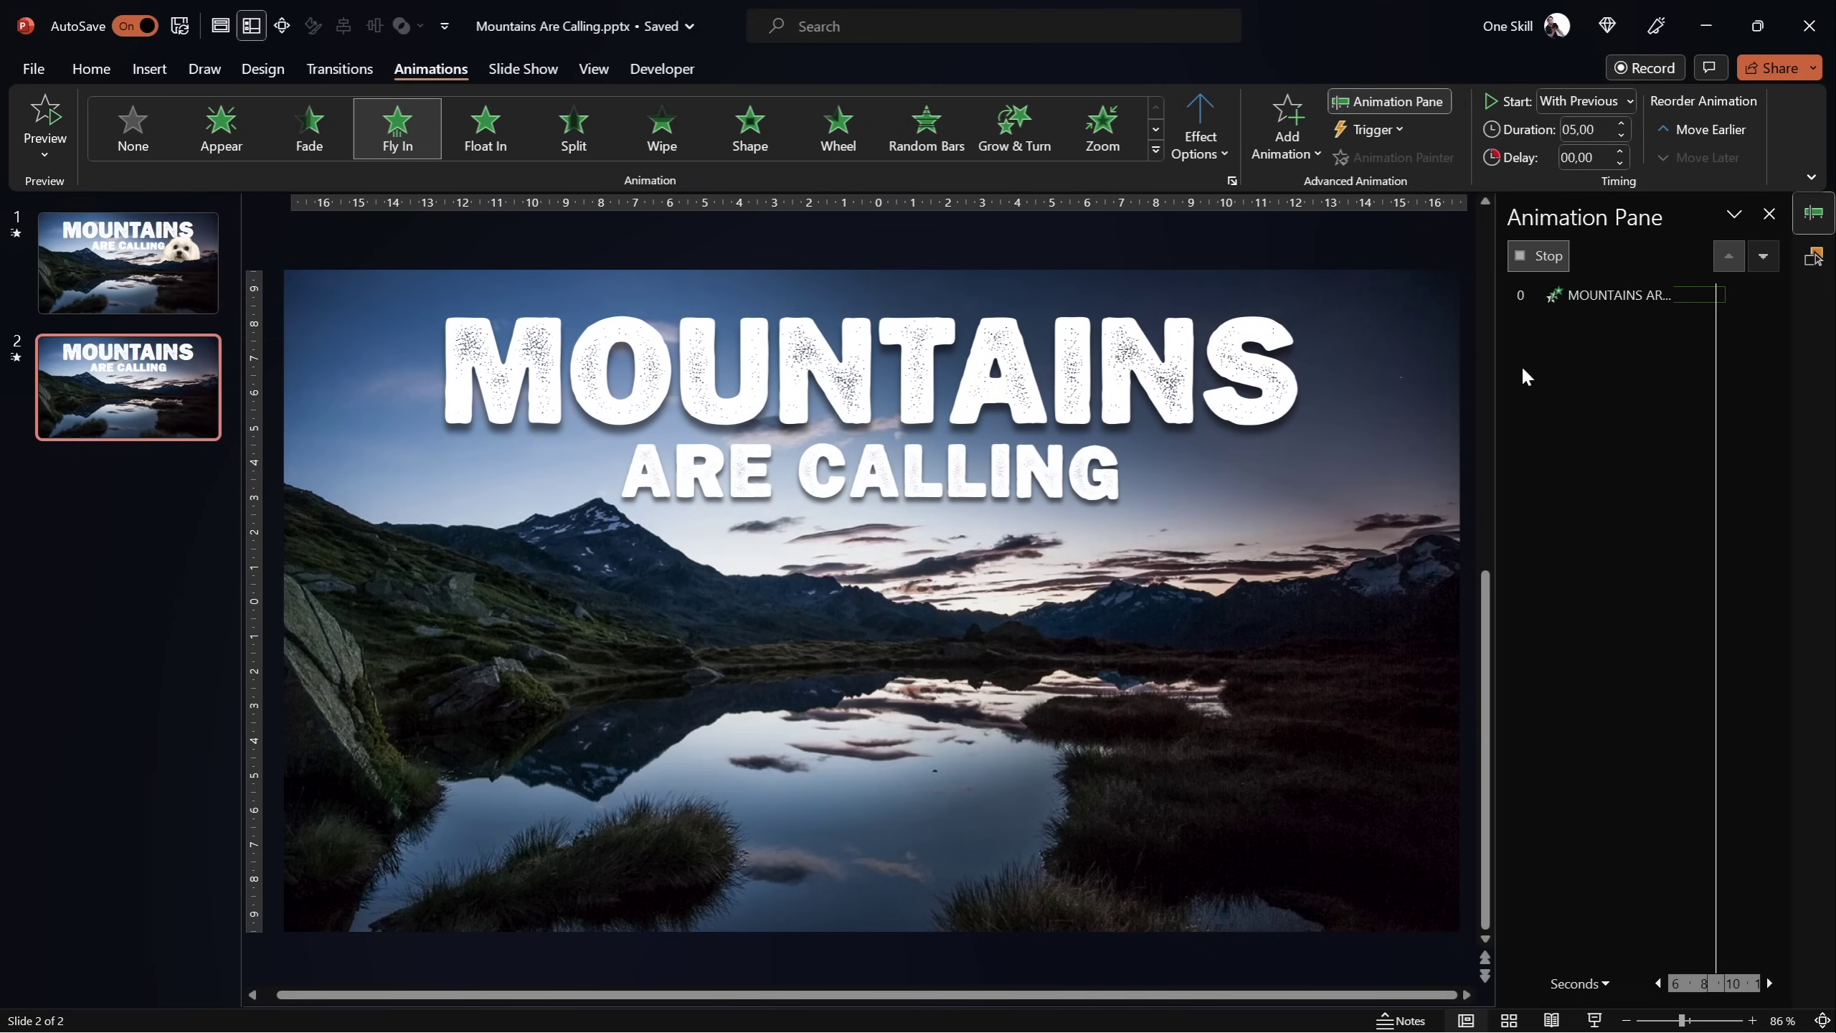
left_click(1325, 403)
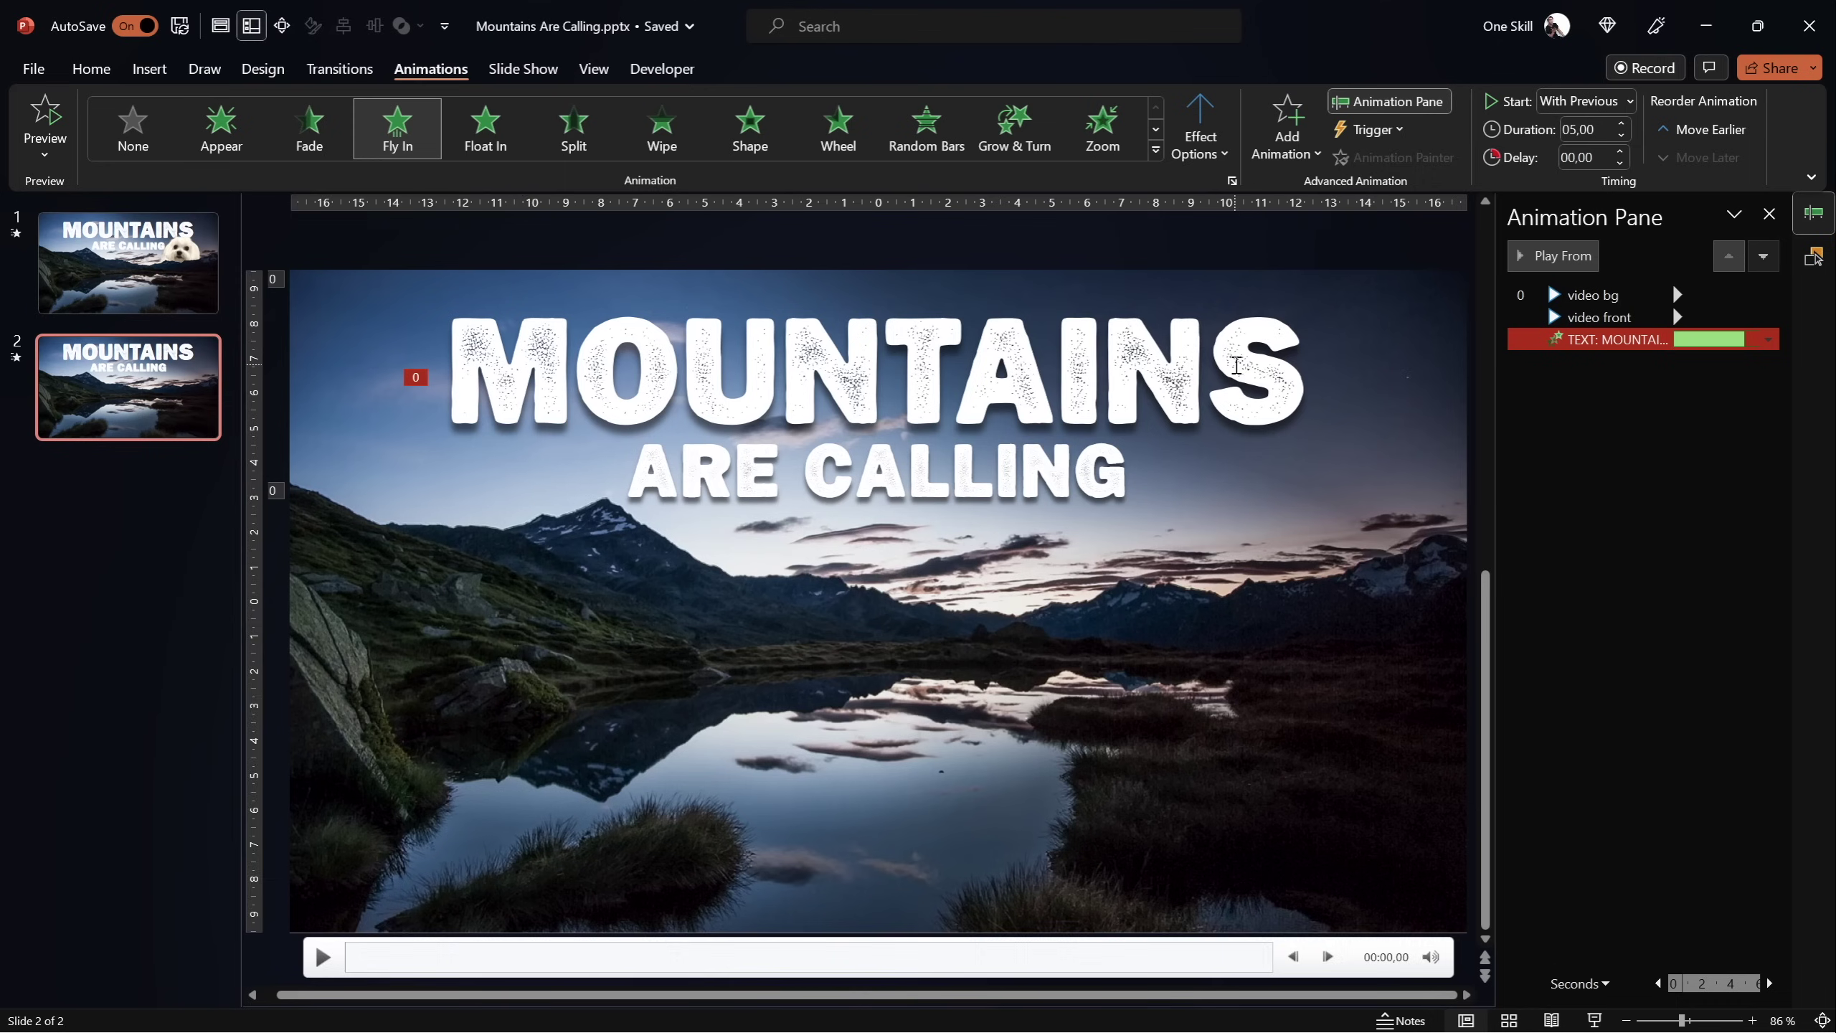
left_click(1321, 405)
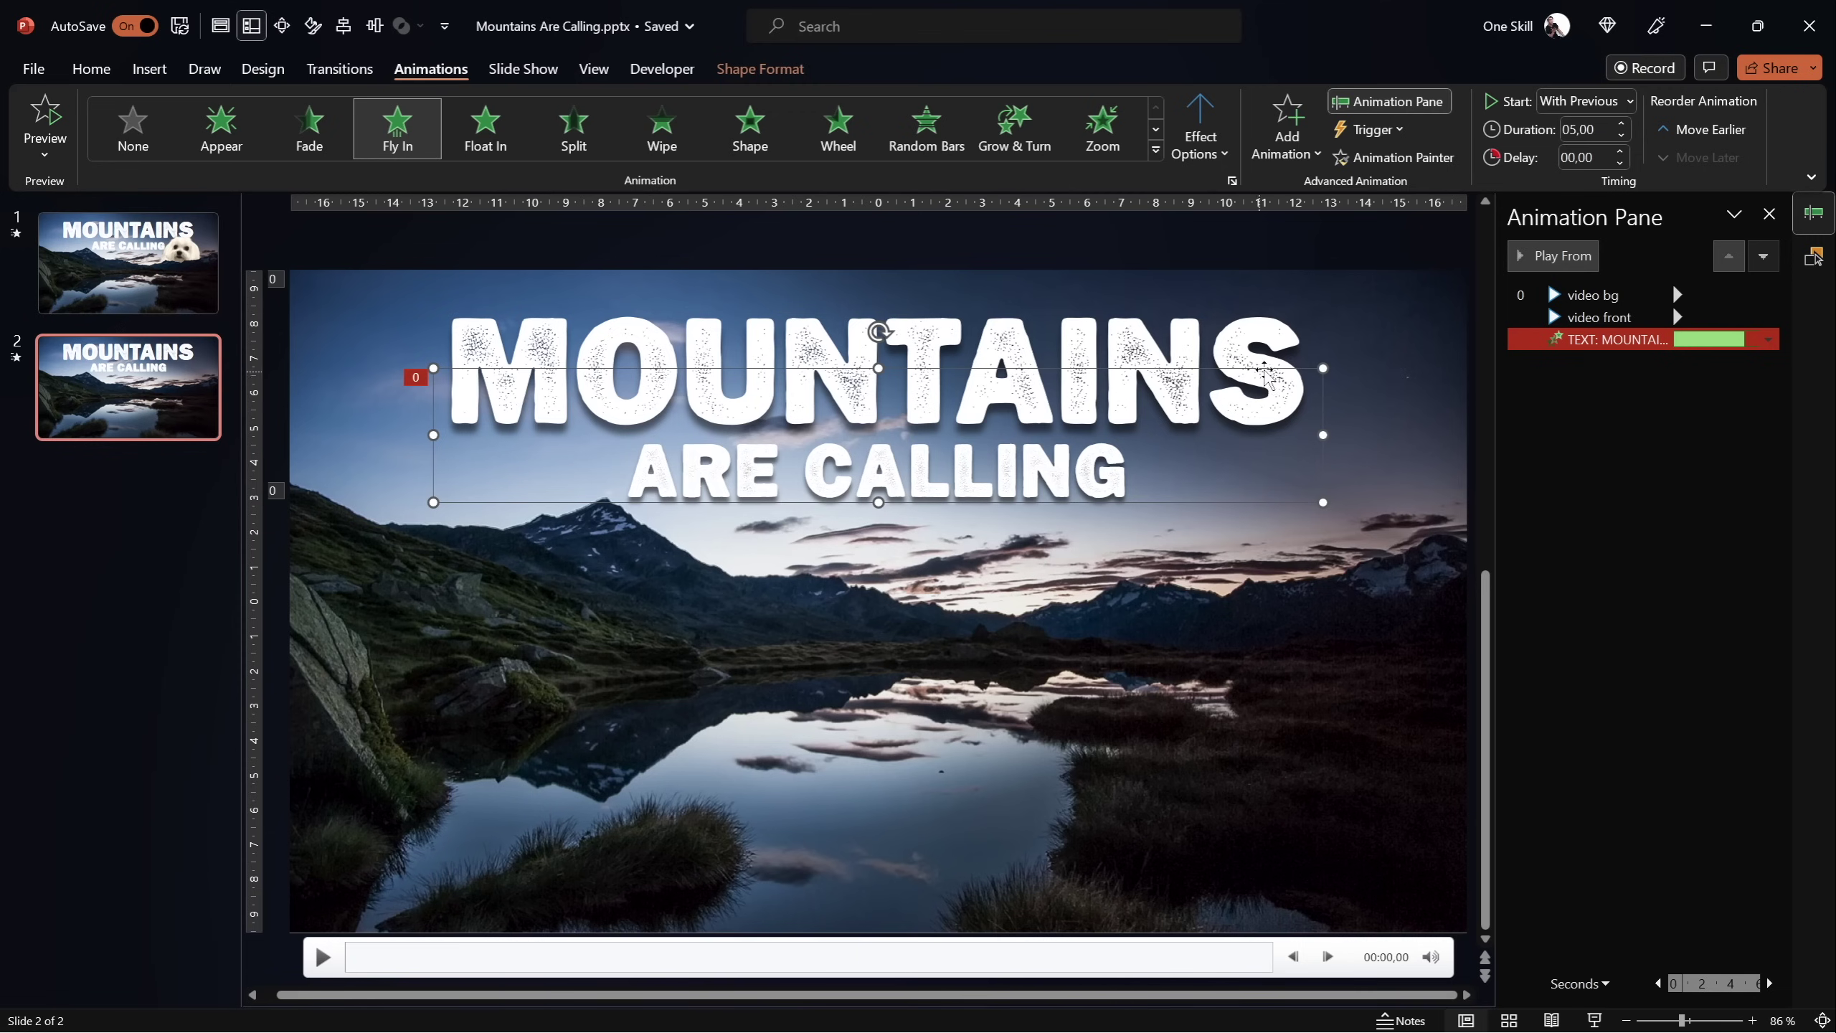
Add a Basic Zoom entrance from More Entrance Effects to the headline
left_click(1286, 130)
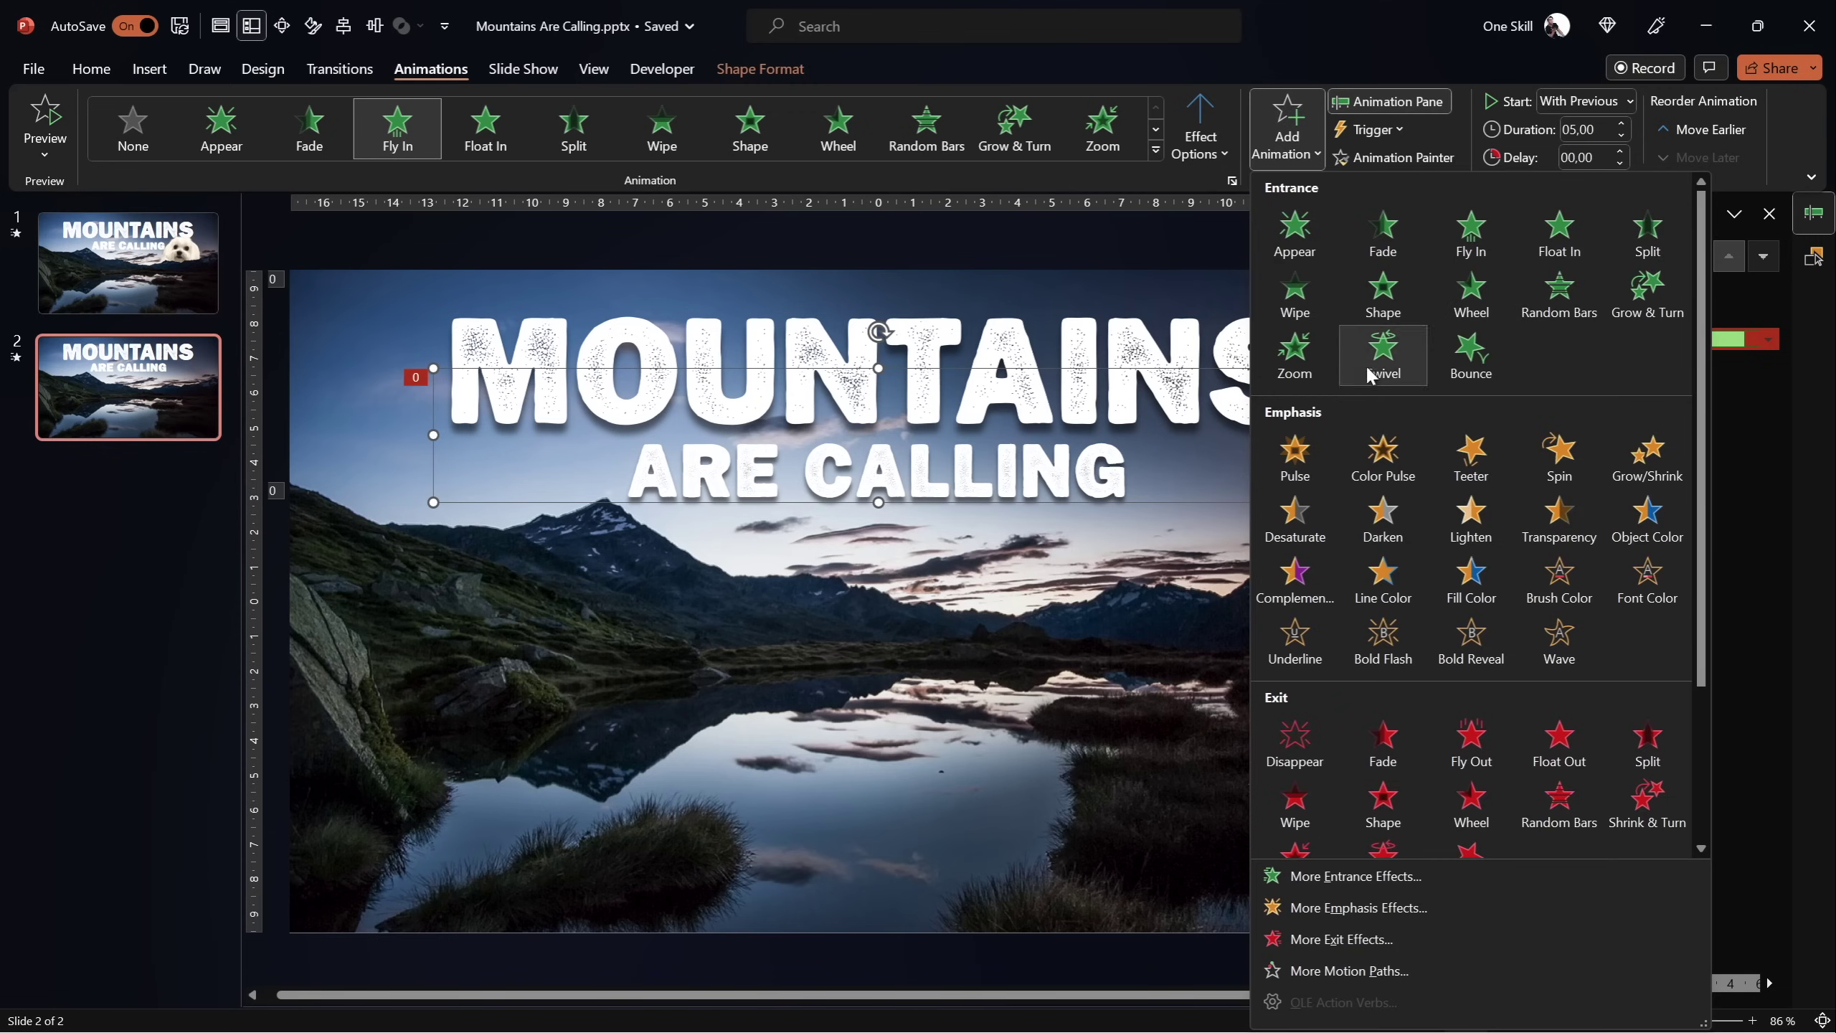
left_click(1379, 876)
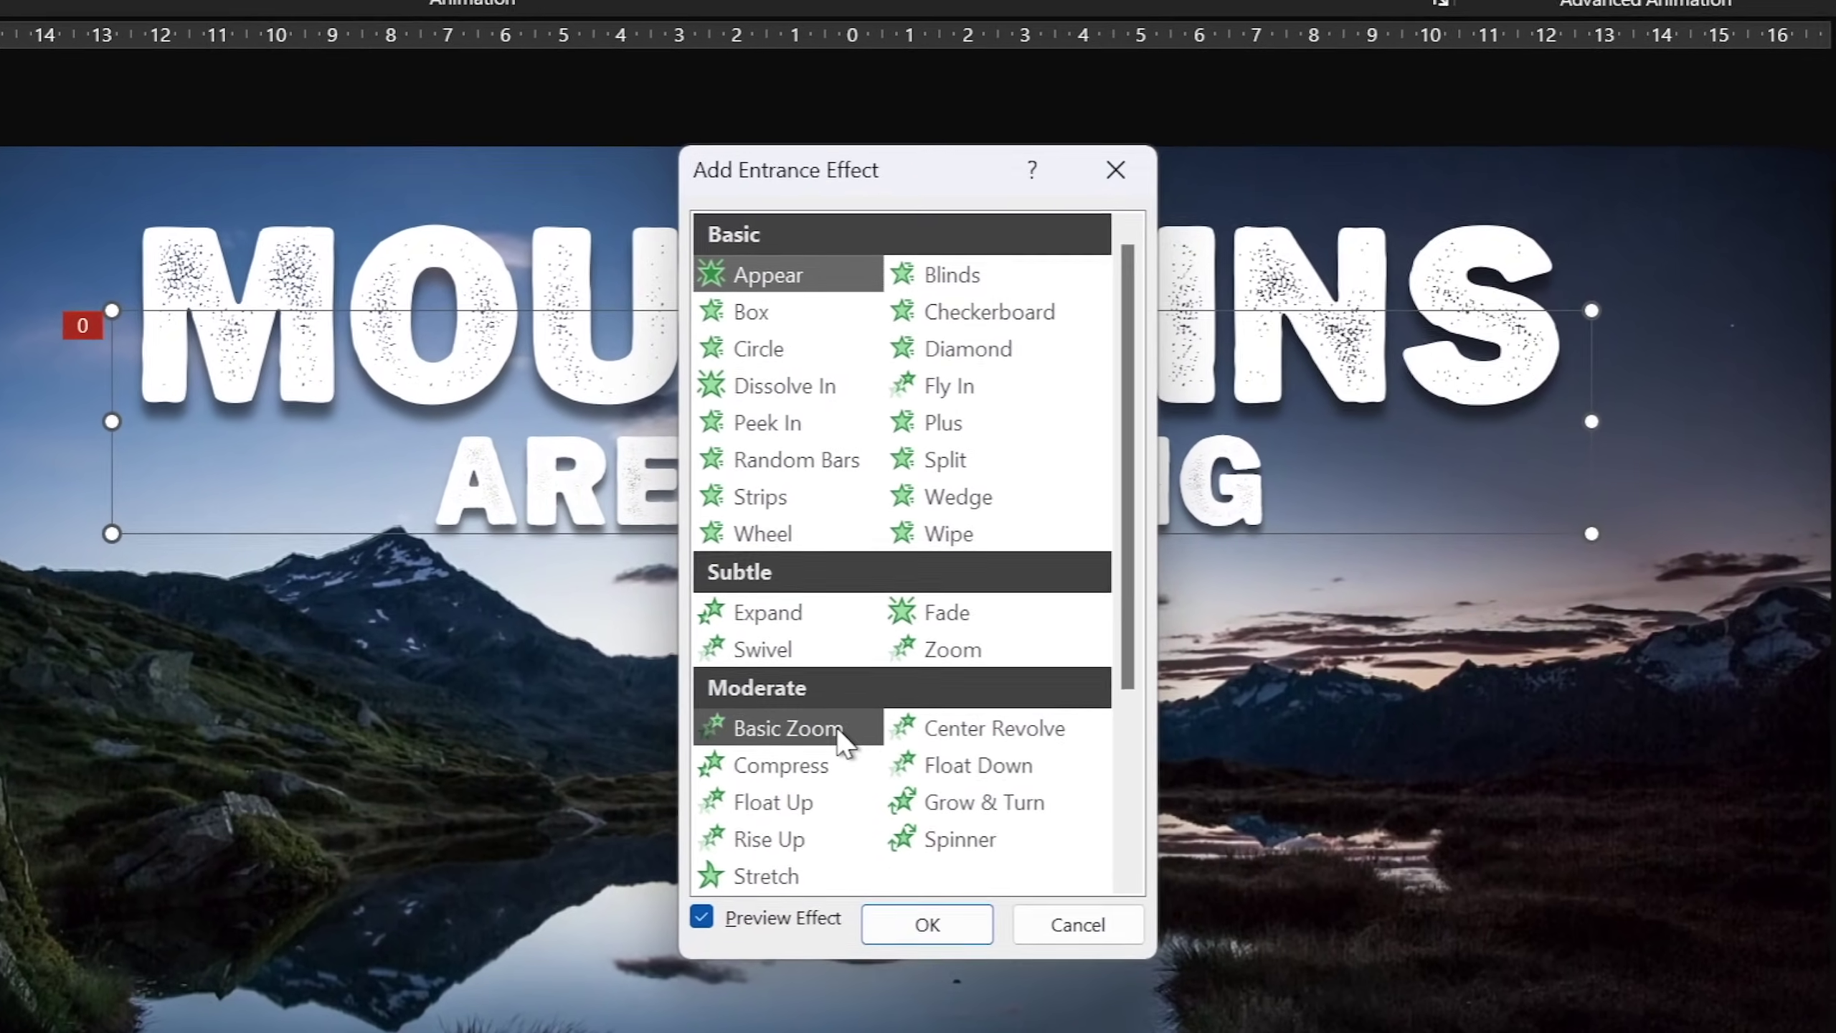
left_click(863, 620)
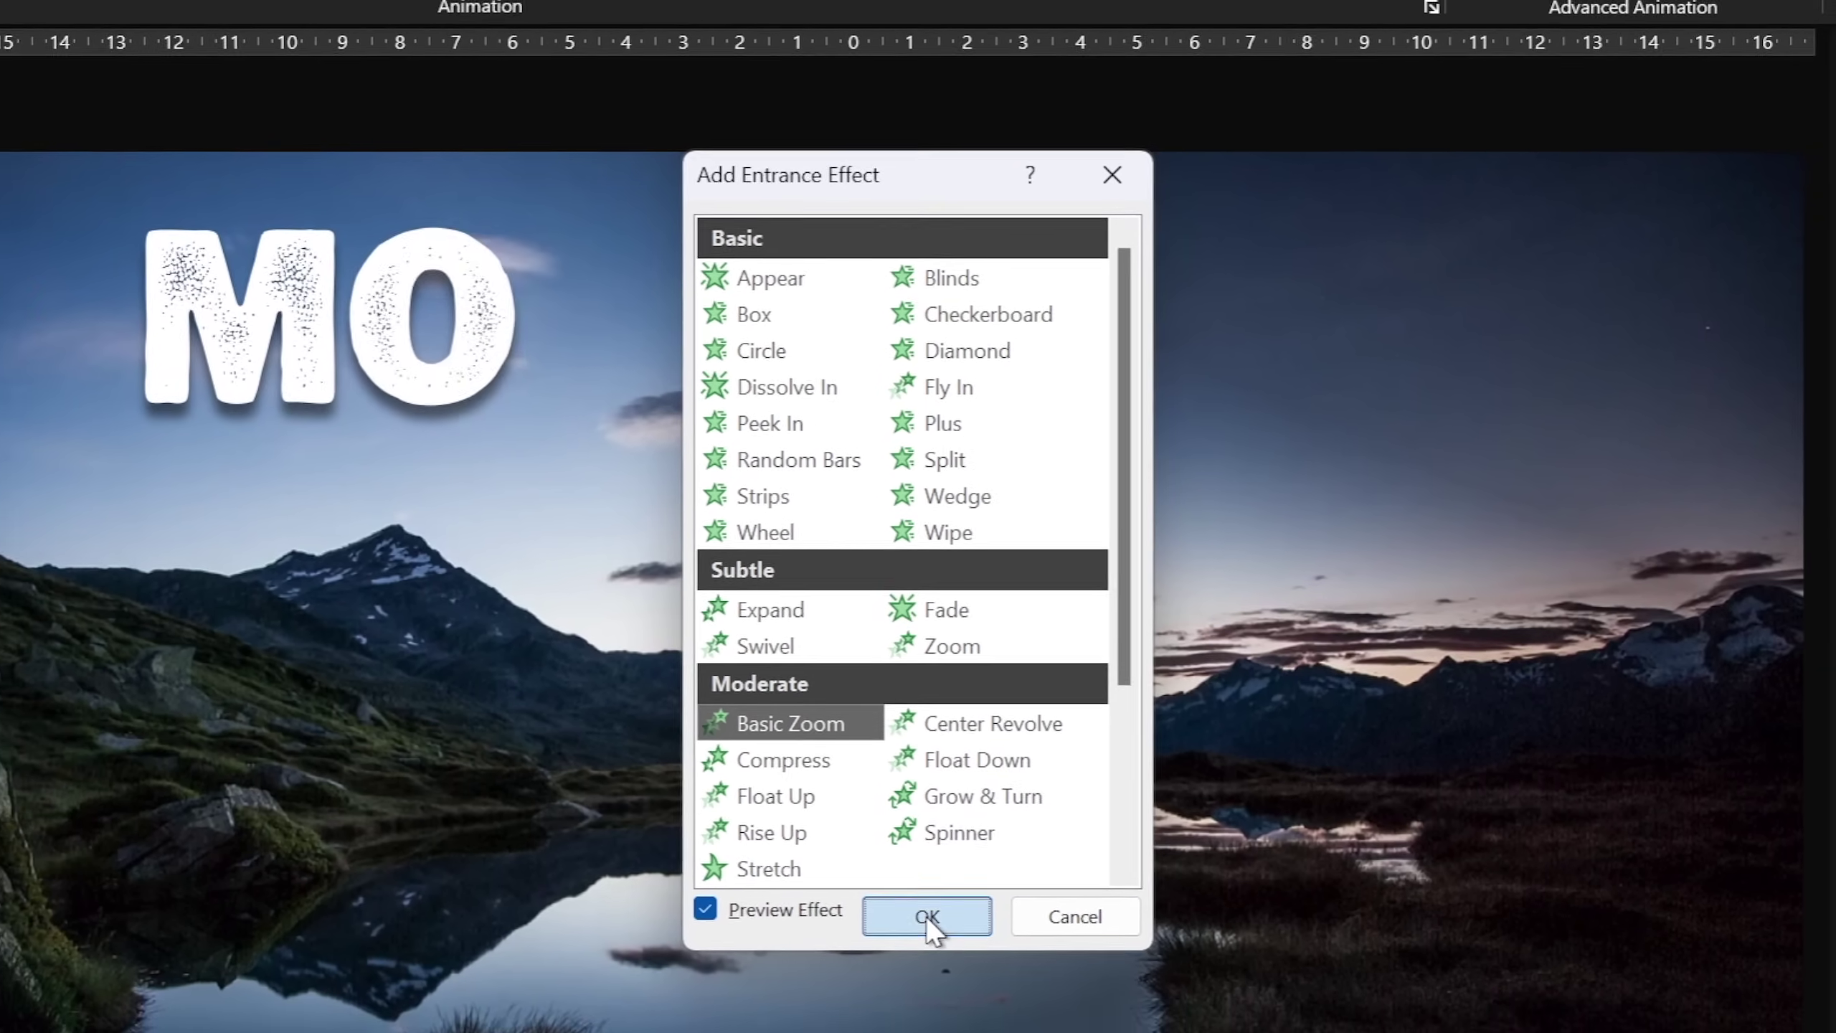
left_click(926, 937)
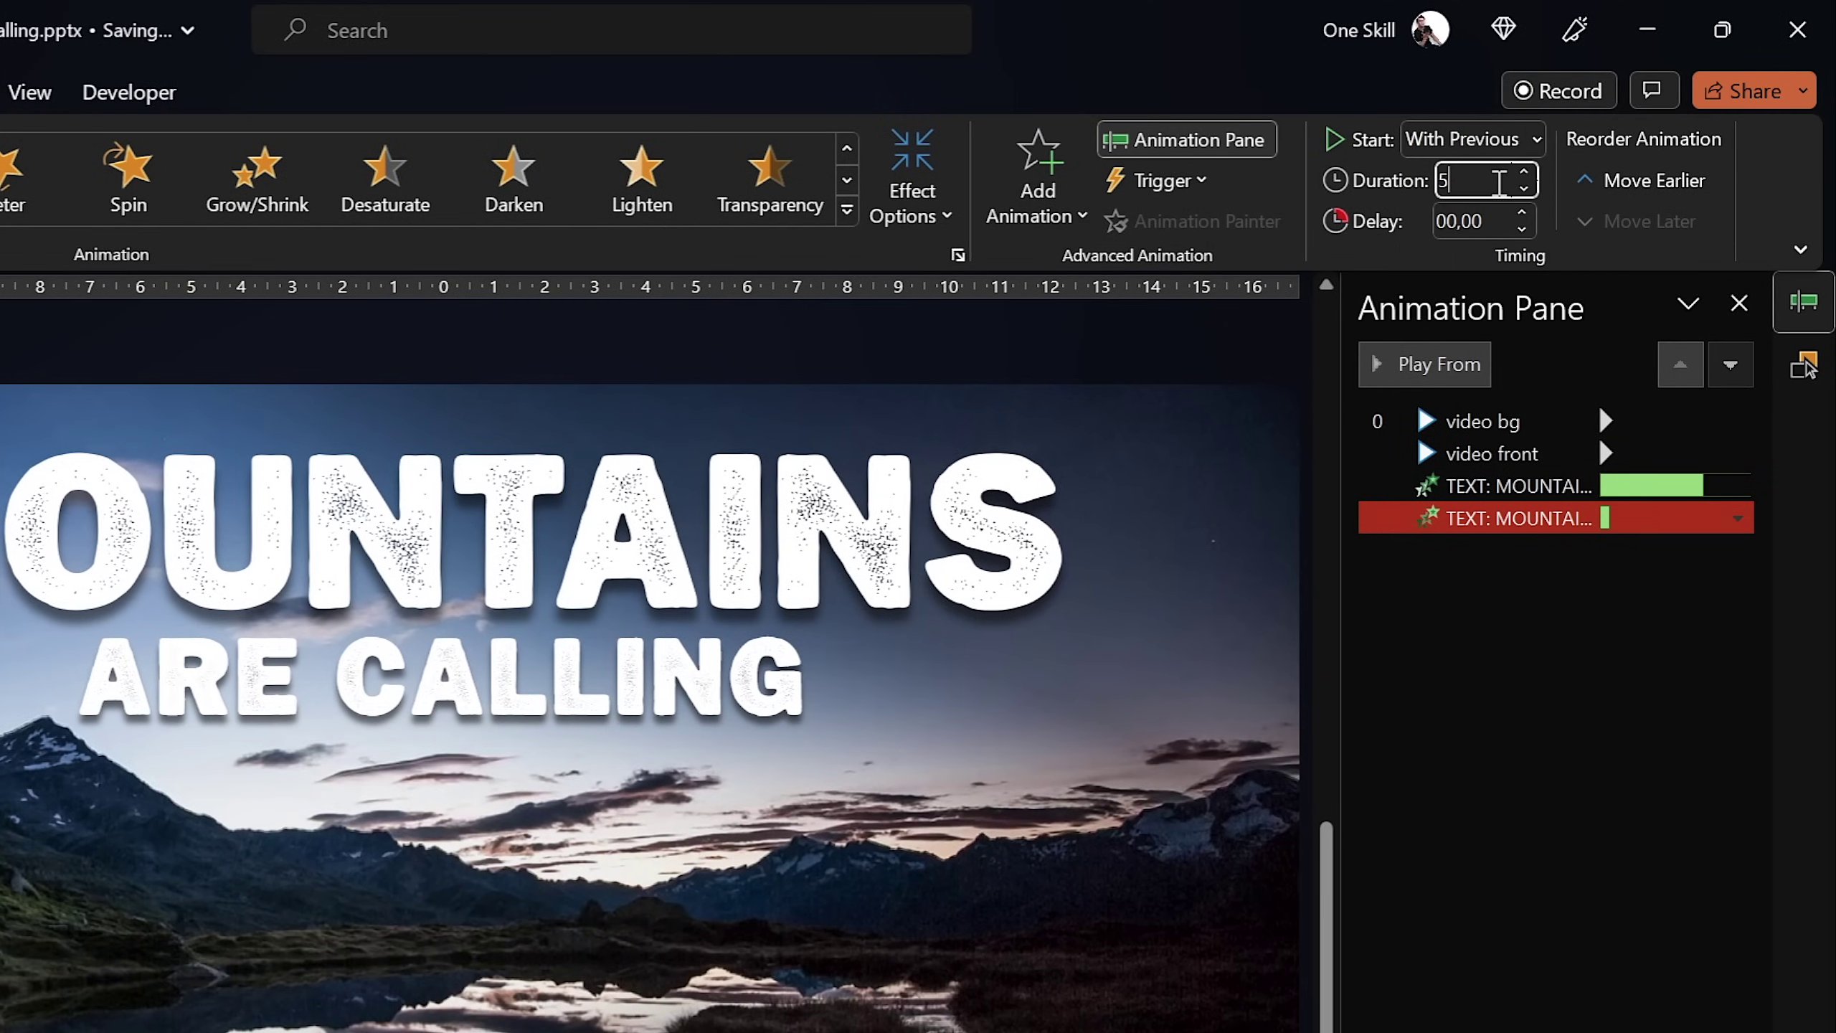
Confirm Basic Zoom options (Zoom In, by letter, 5%) and preview both animations
double_click(1495, 528)
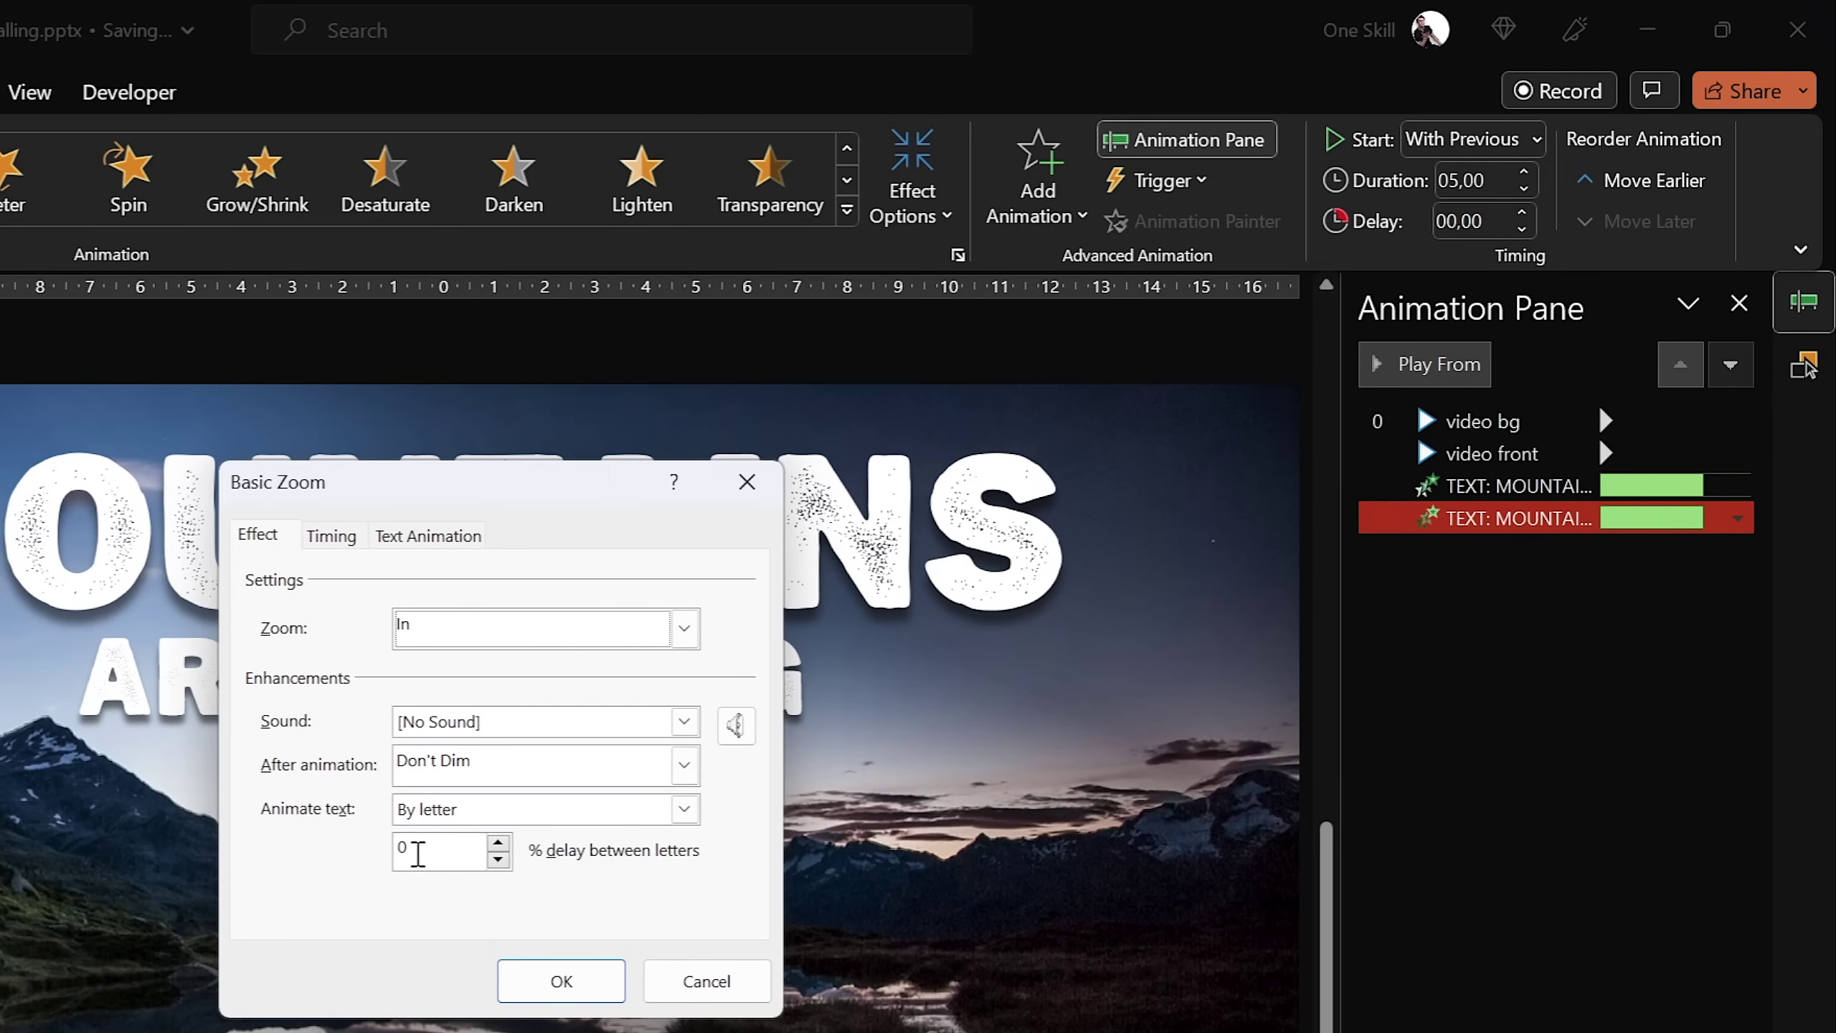
left_click(548, 981)
left_click(1536, 602)
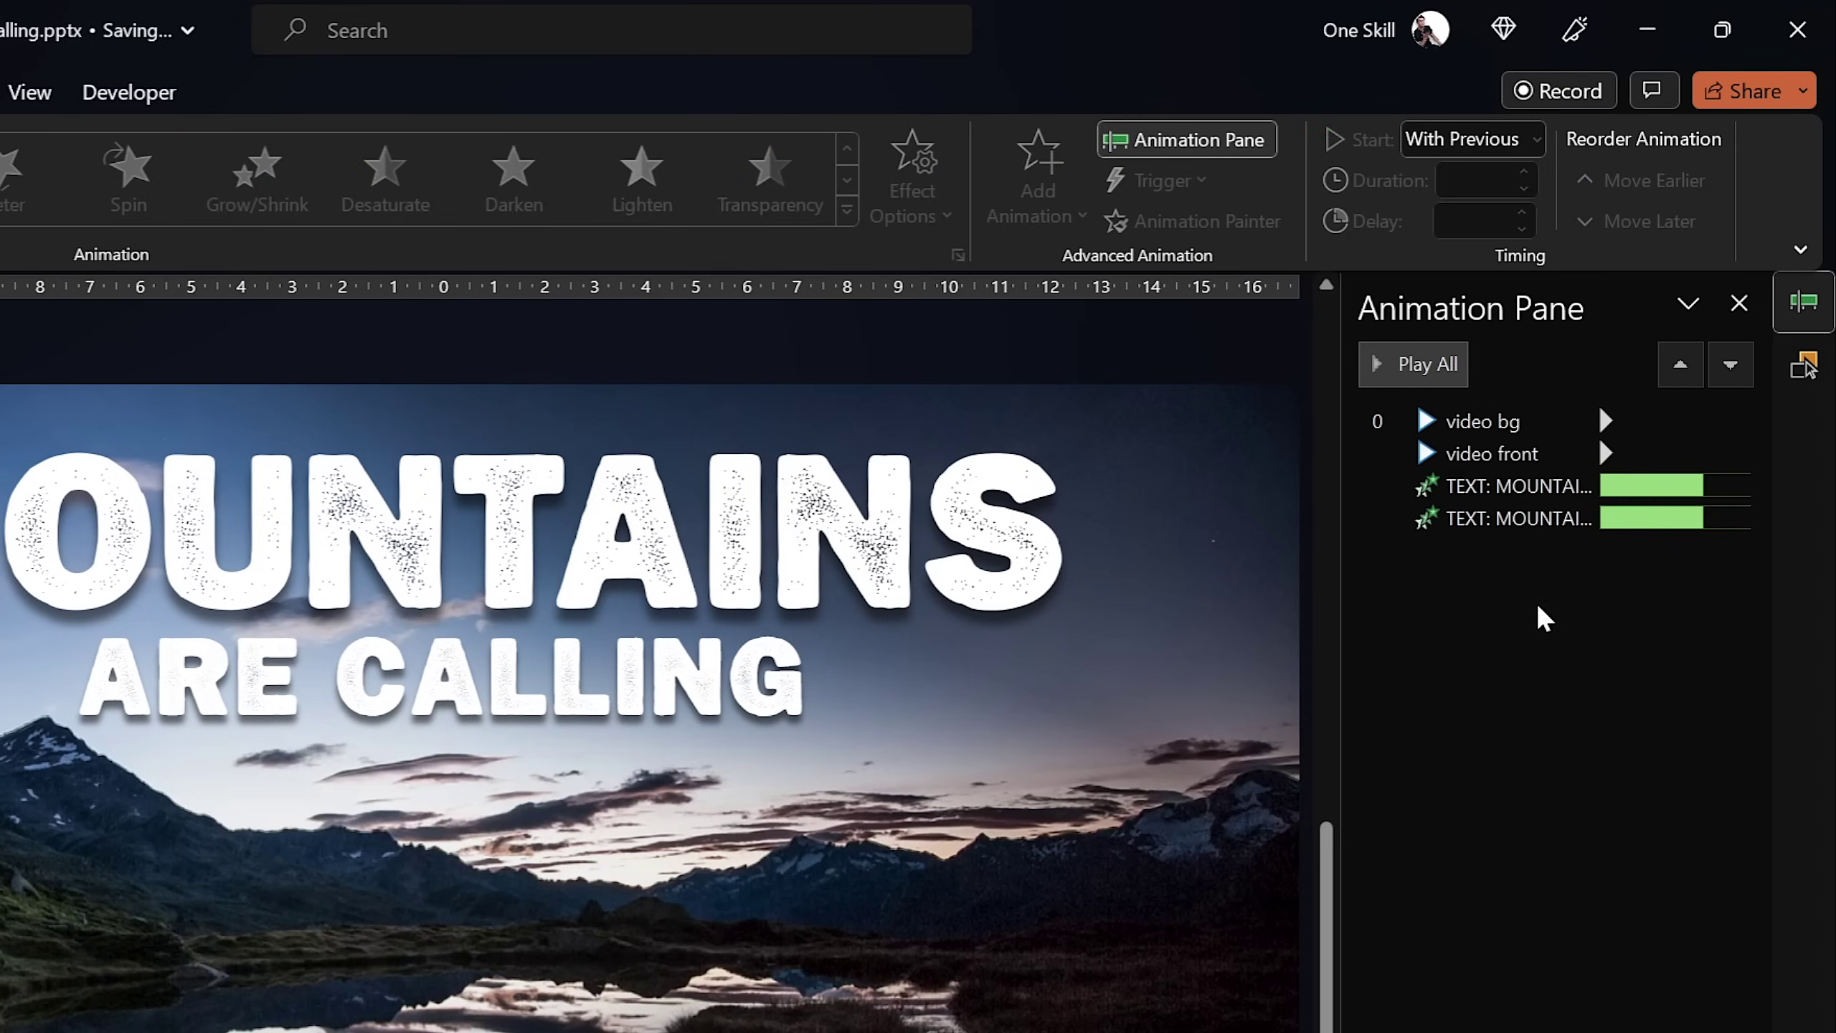
left_click(1503, 485)
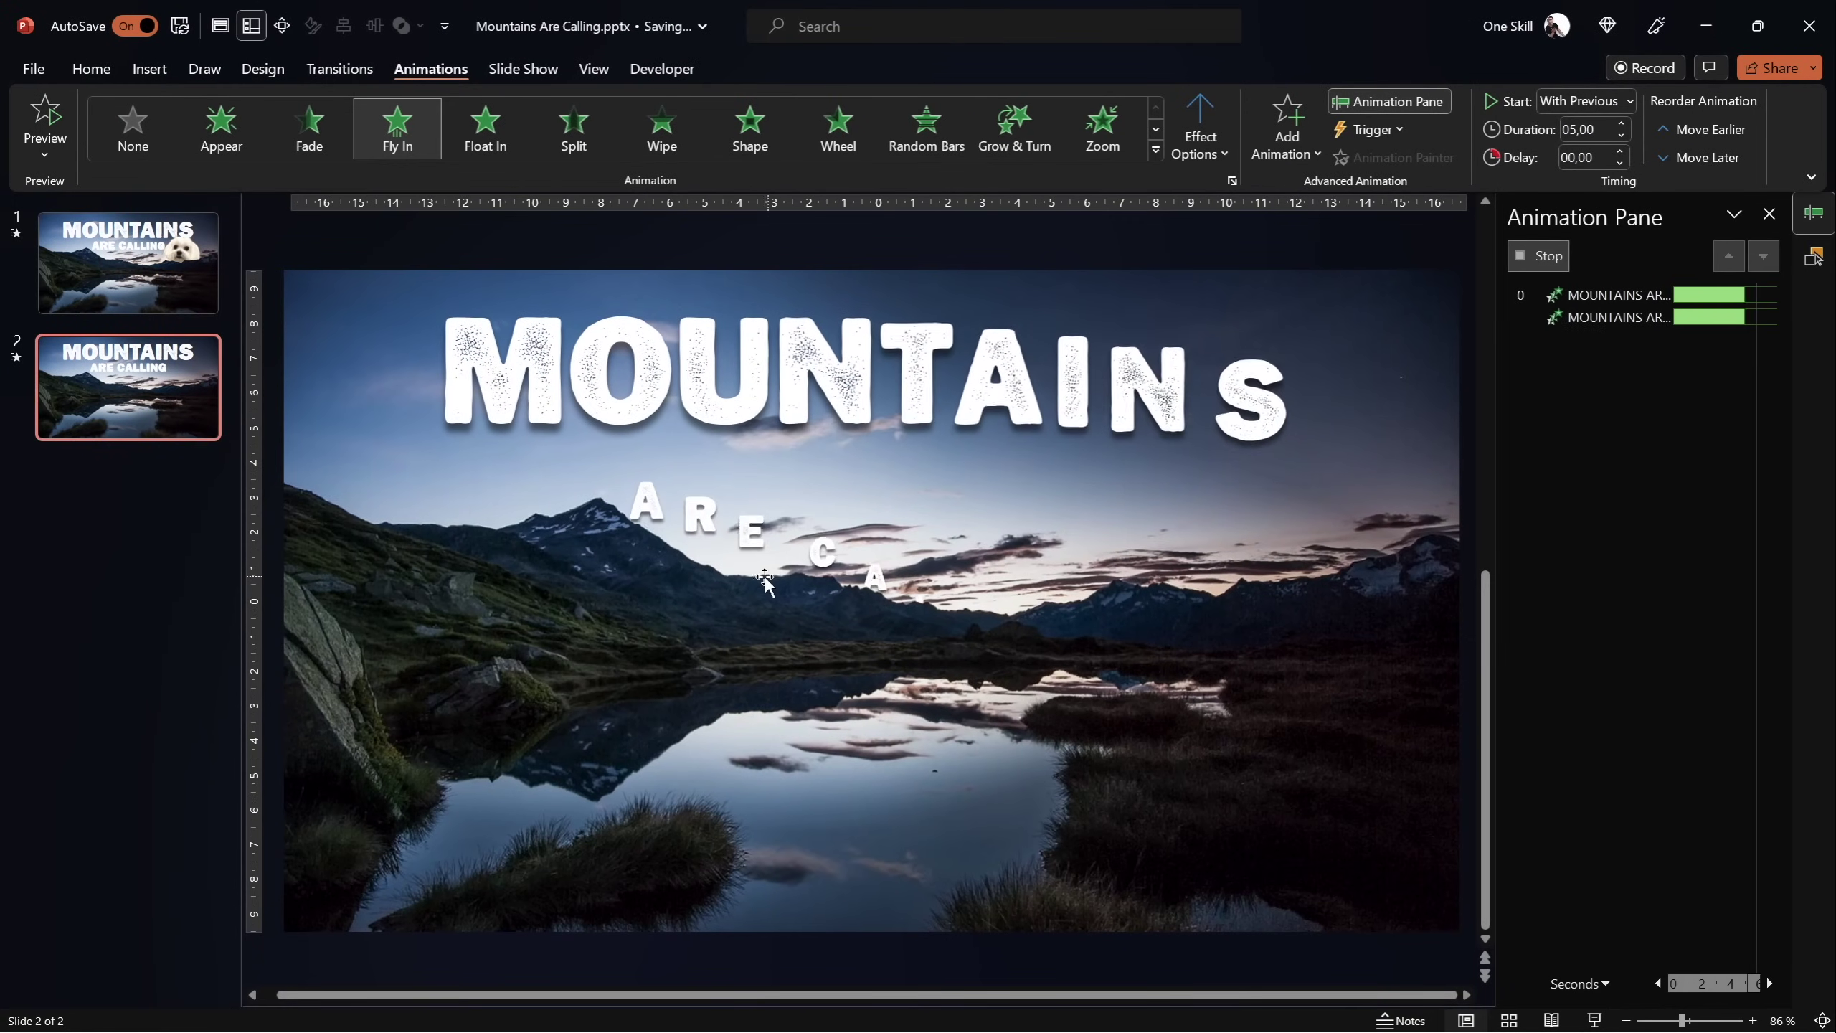
Add a Fly Out exit to the headline, With Previous, lasting 5 seconds
left_click(1320, 410)
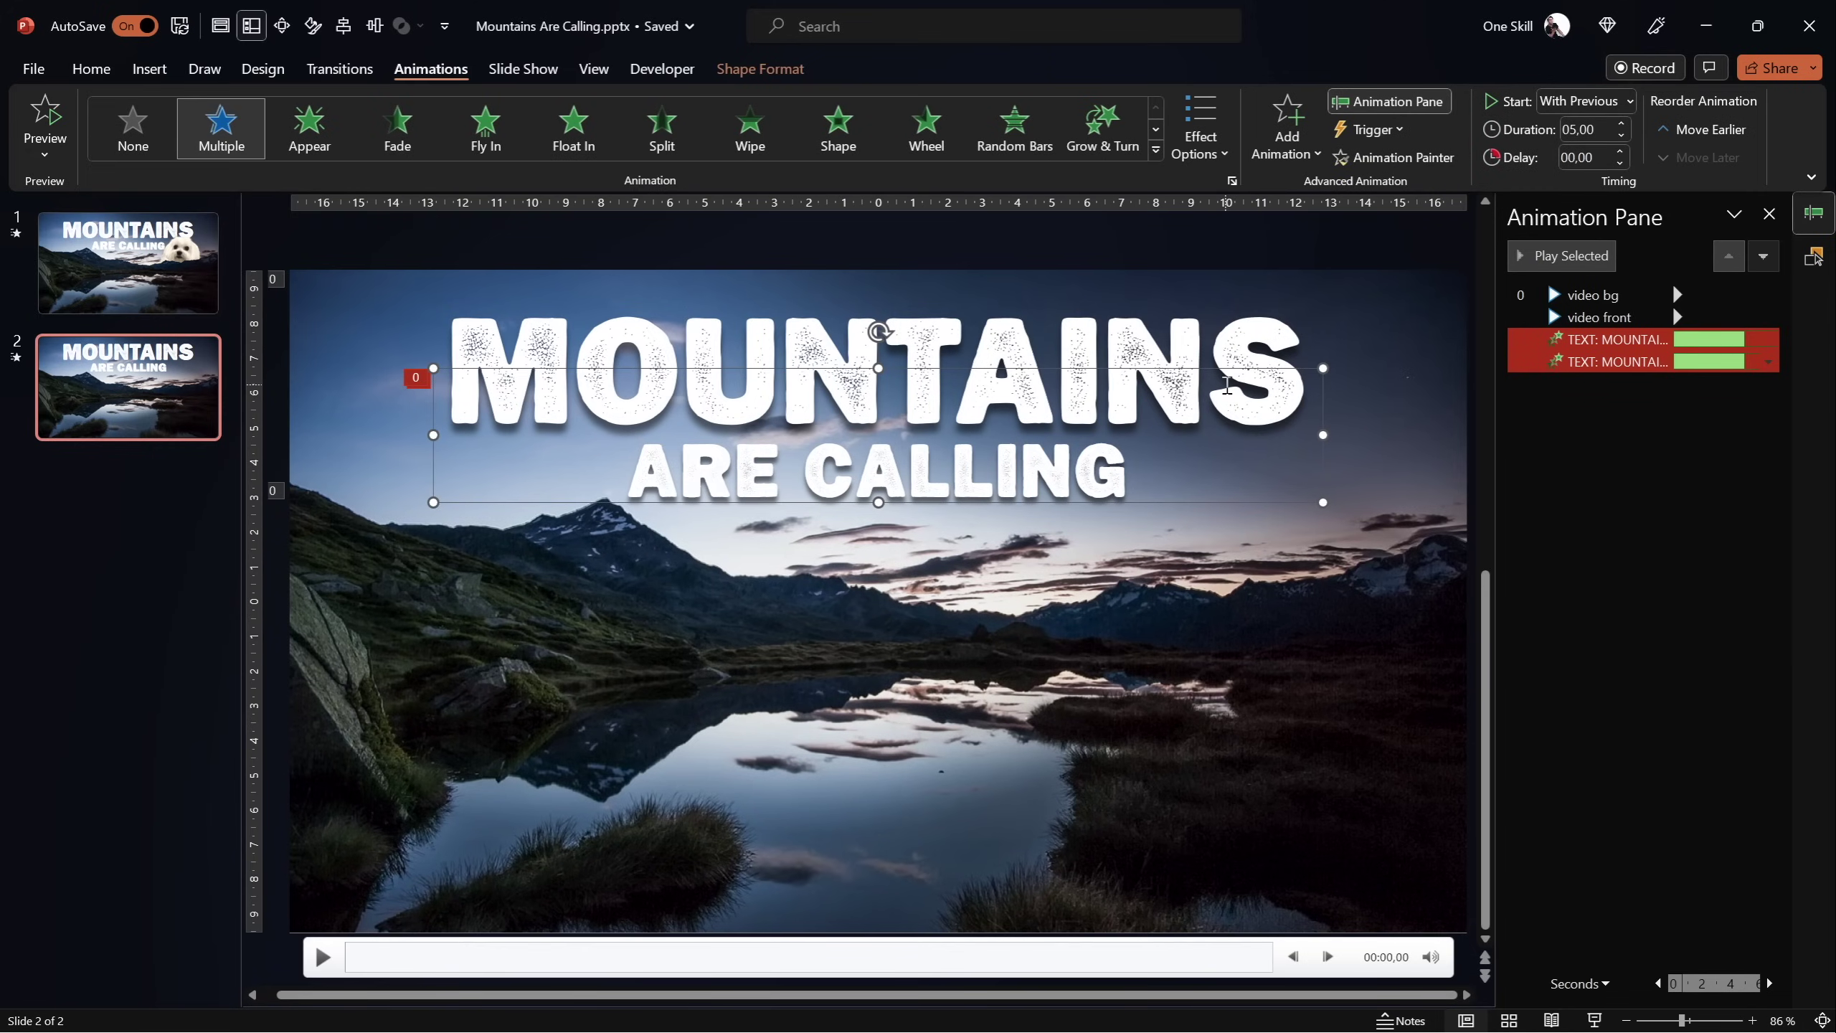
left_click(1288, 138)
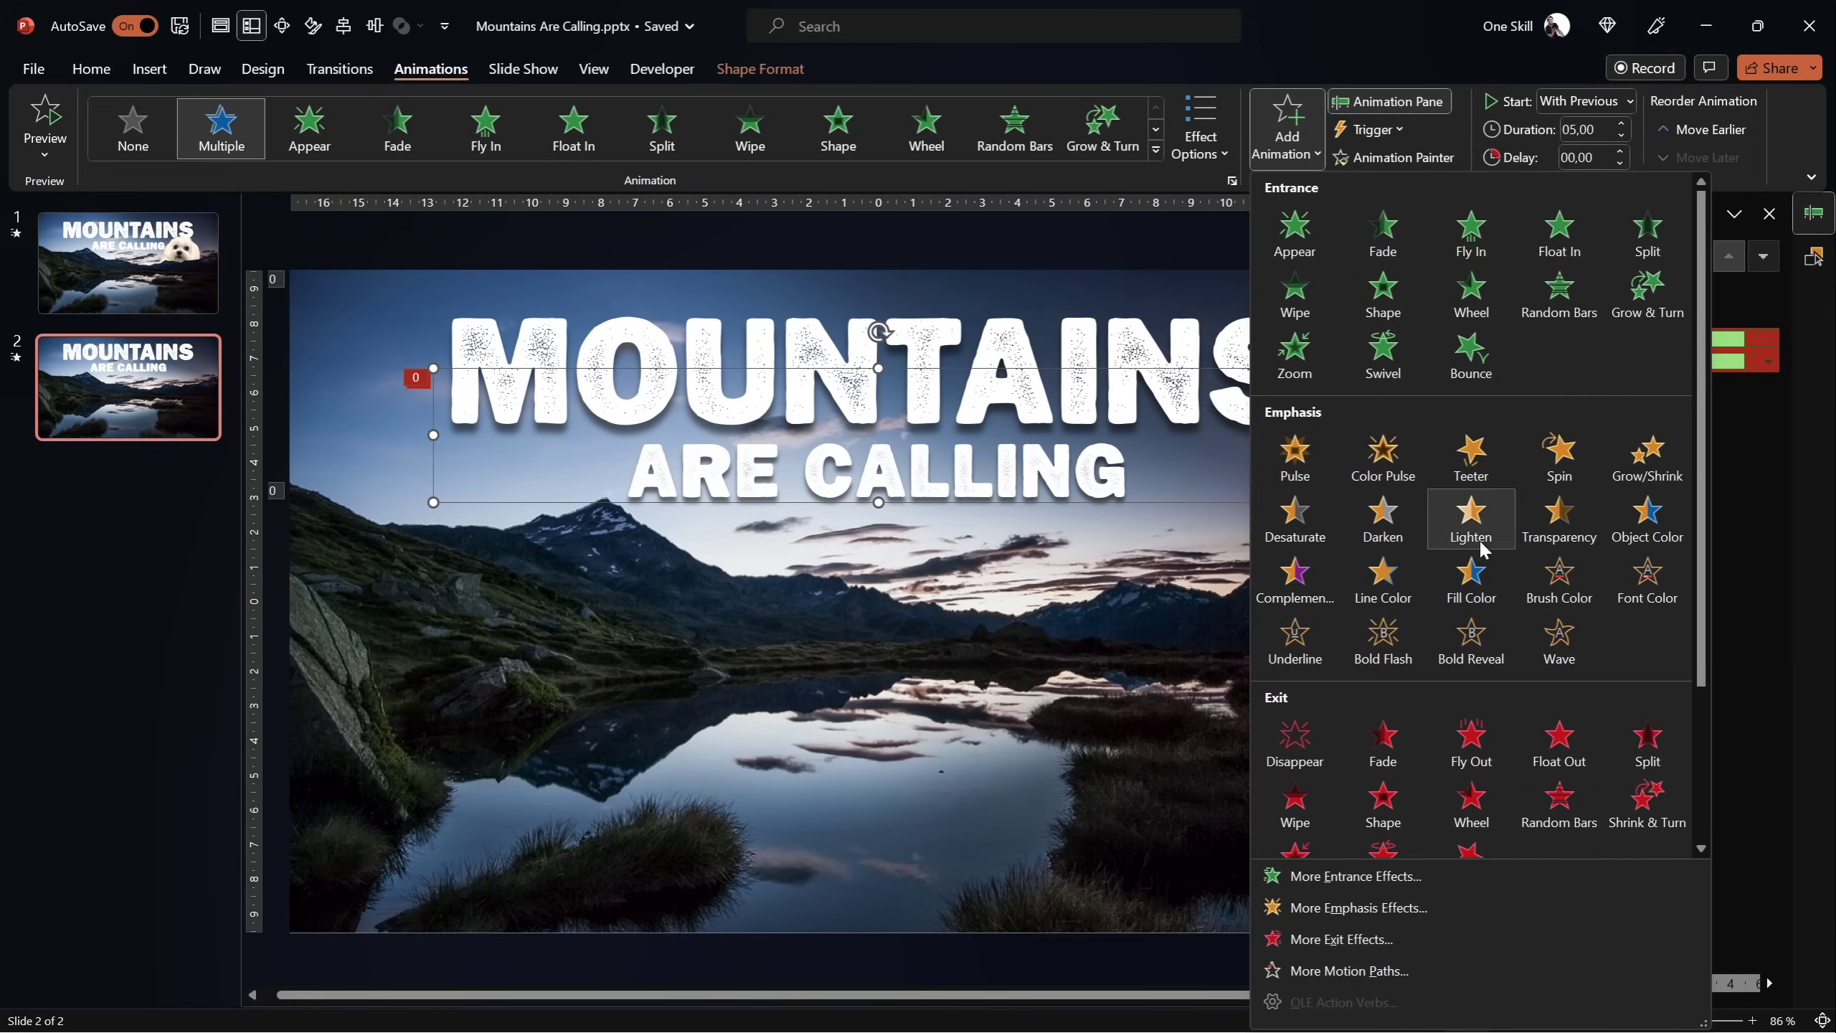
left_click_drag(1700, 577, 1700, 678)
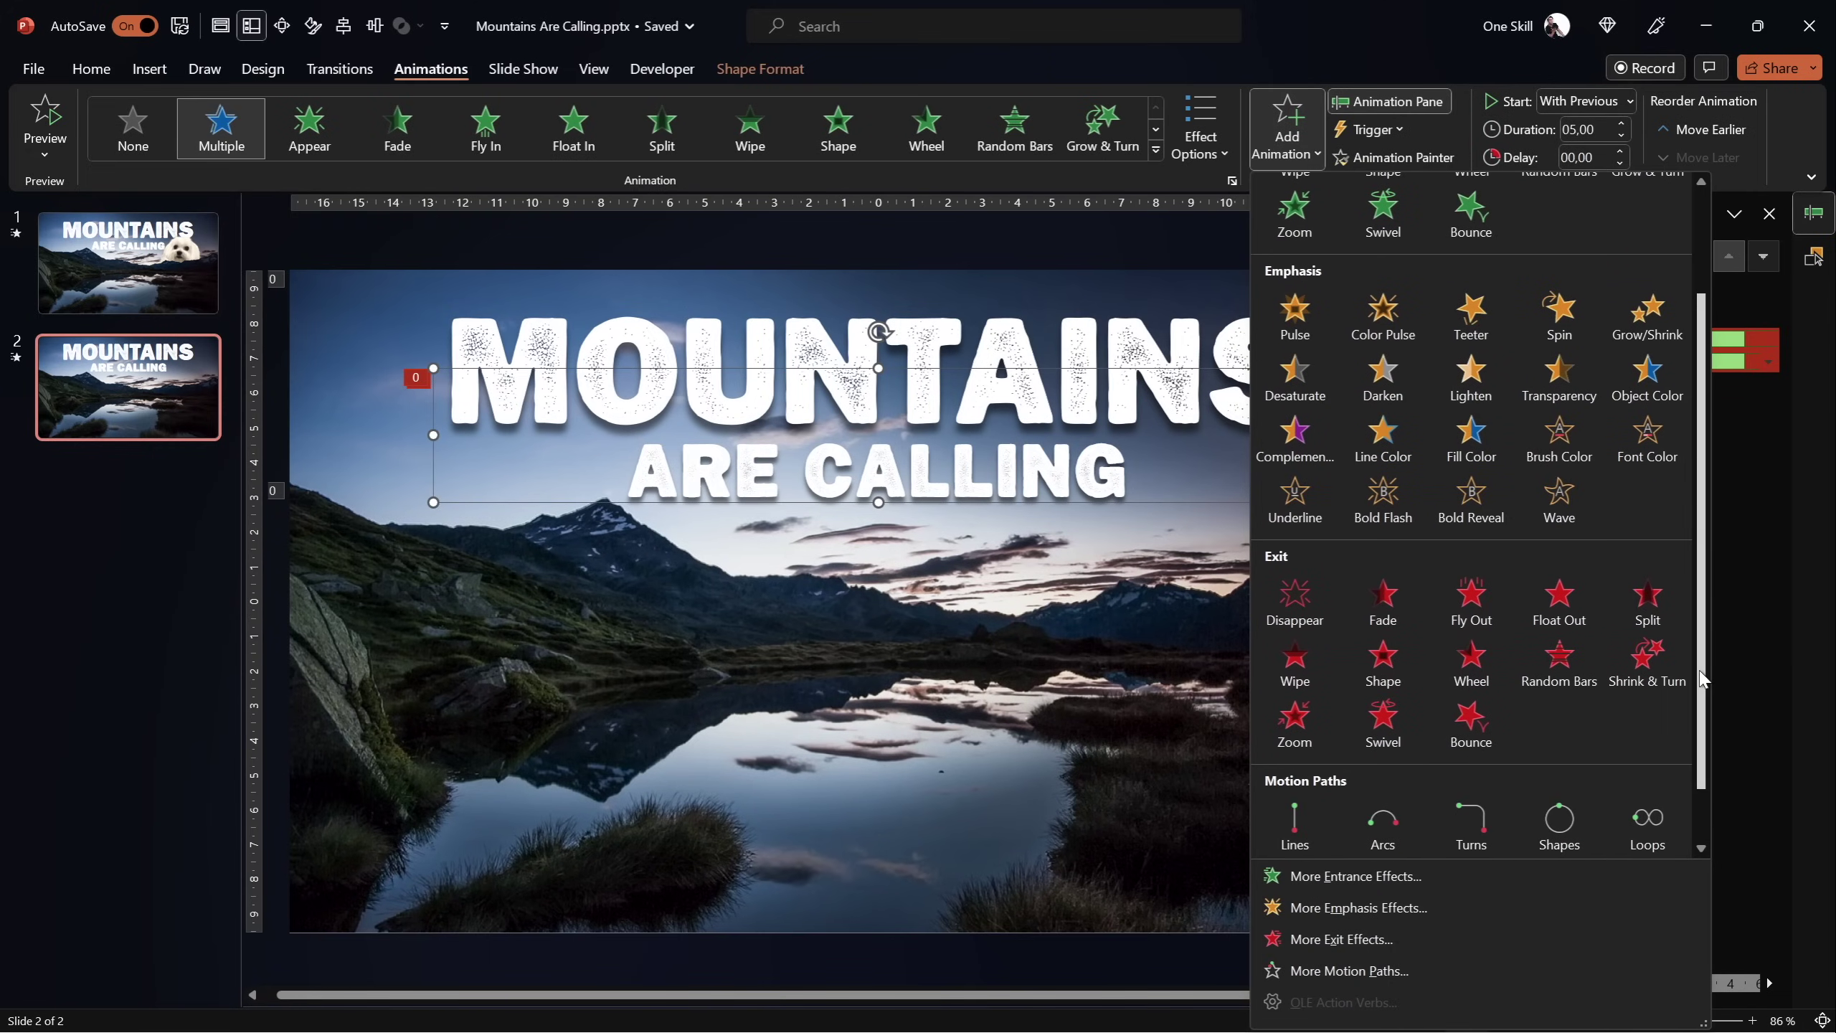
left_click(1471, 604)
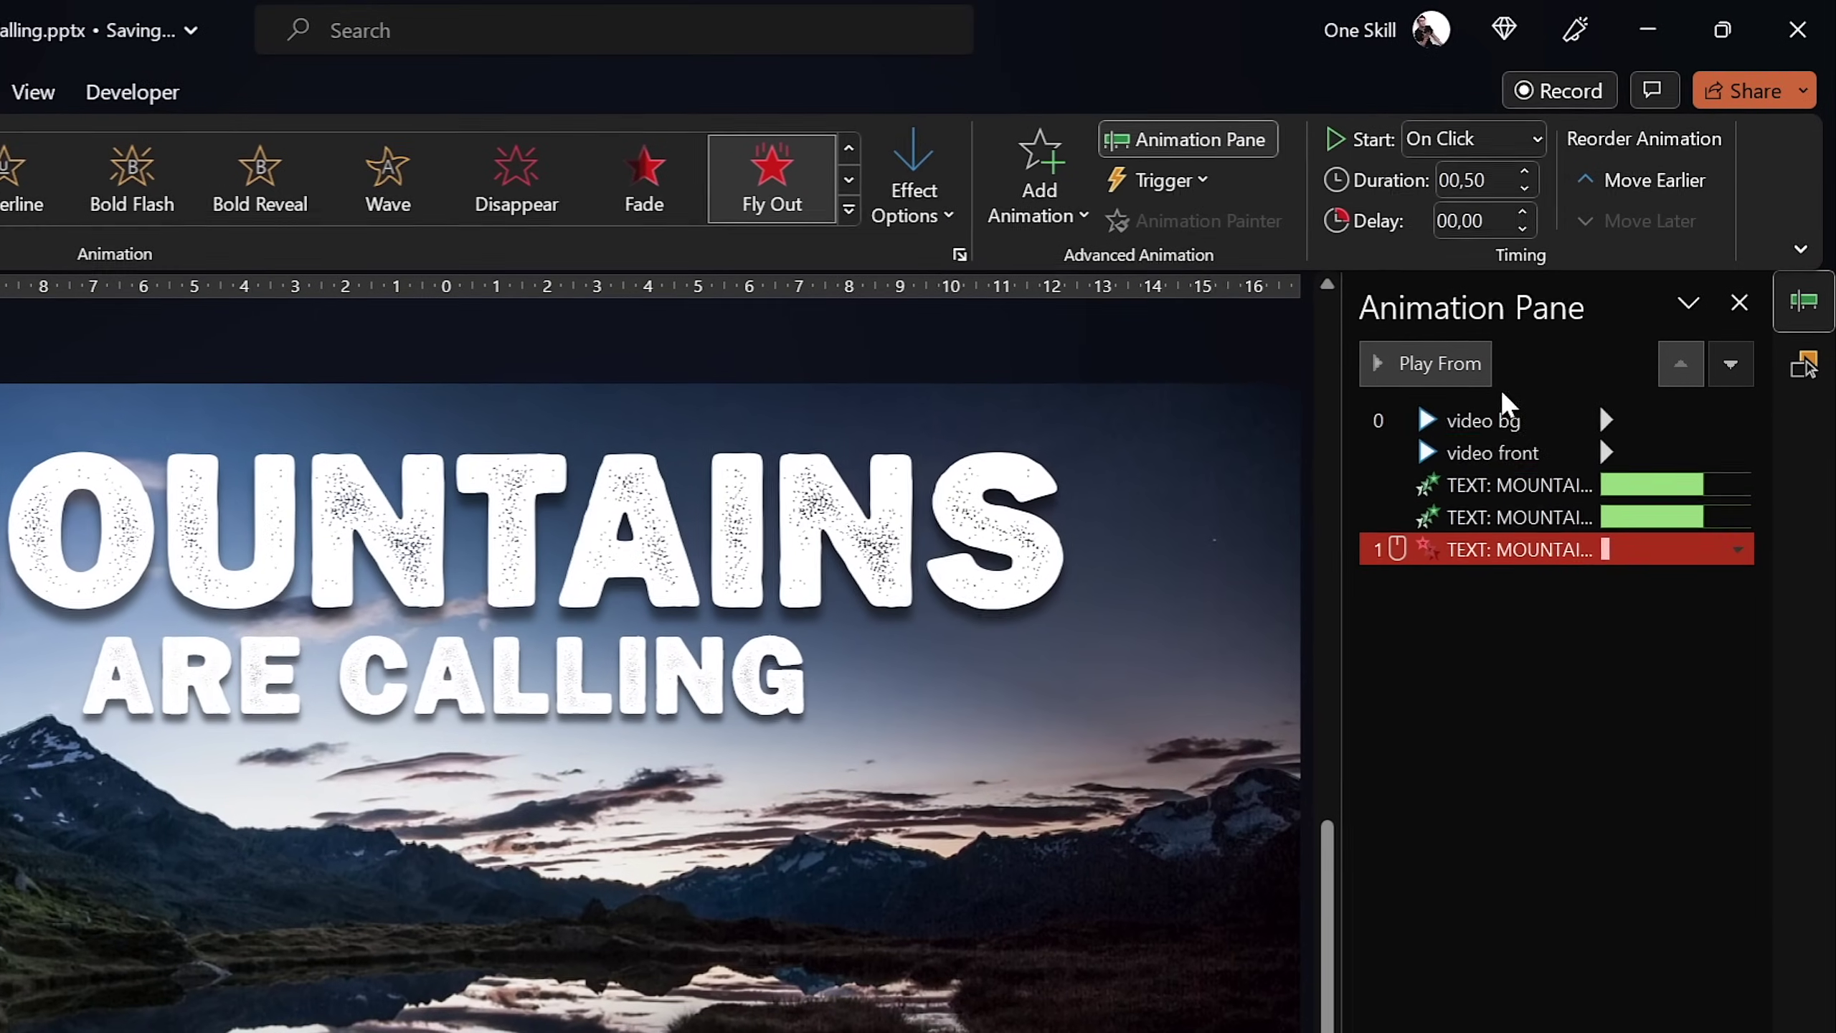
left_click(1600, 294)
left_click(1534, 140)
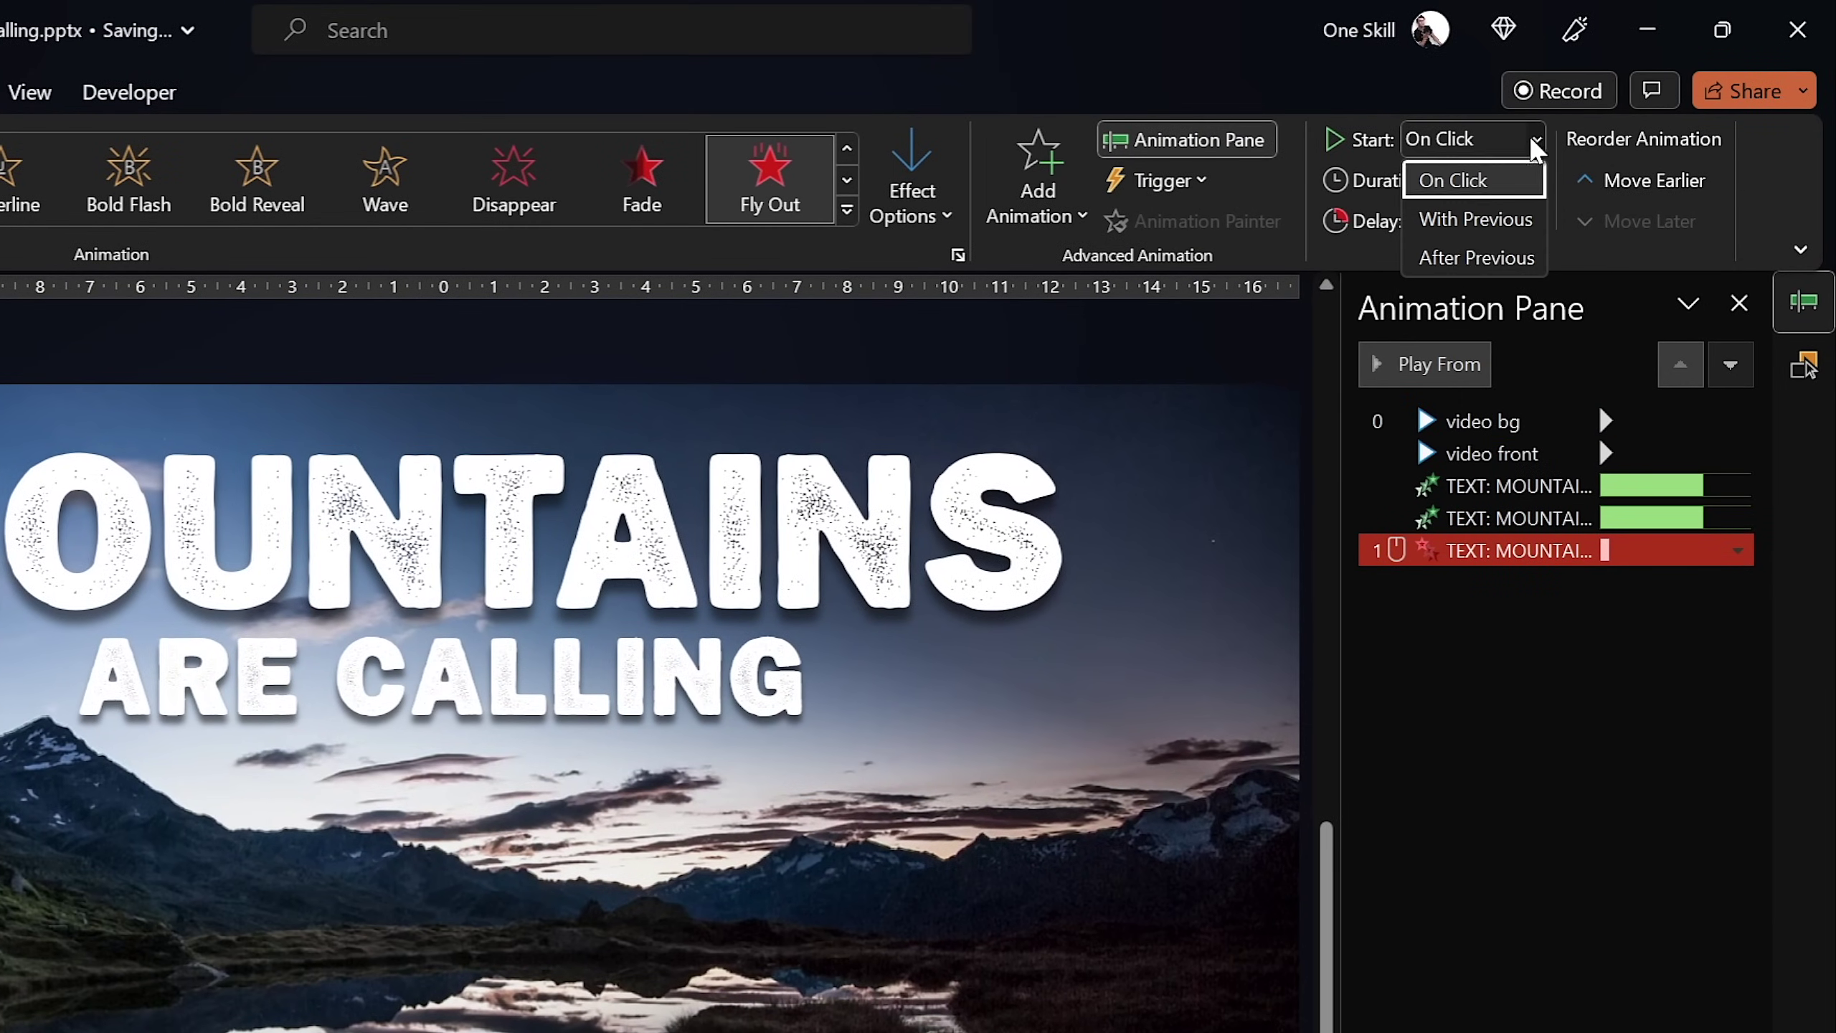
type("5")
key("Return")
Set the Fly Out exit to animate text by letter
left_click(1503, 551)
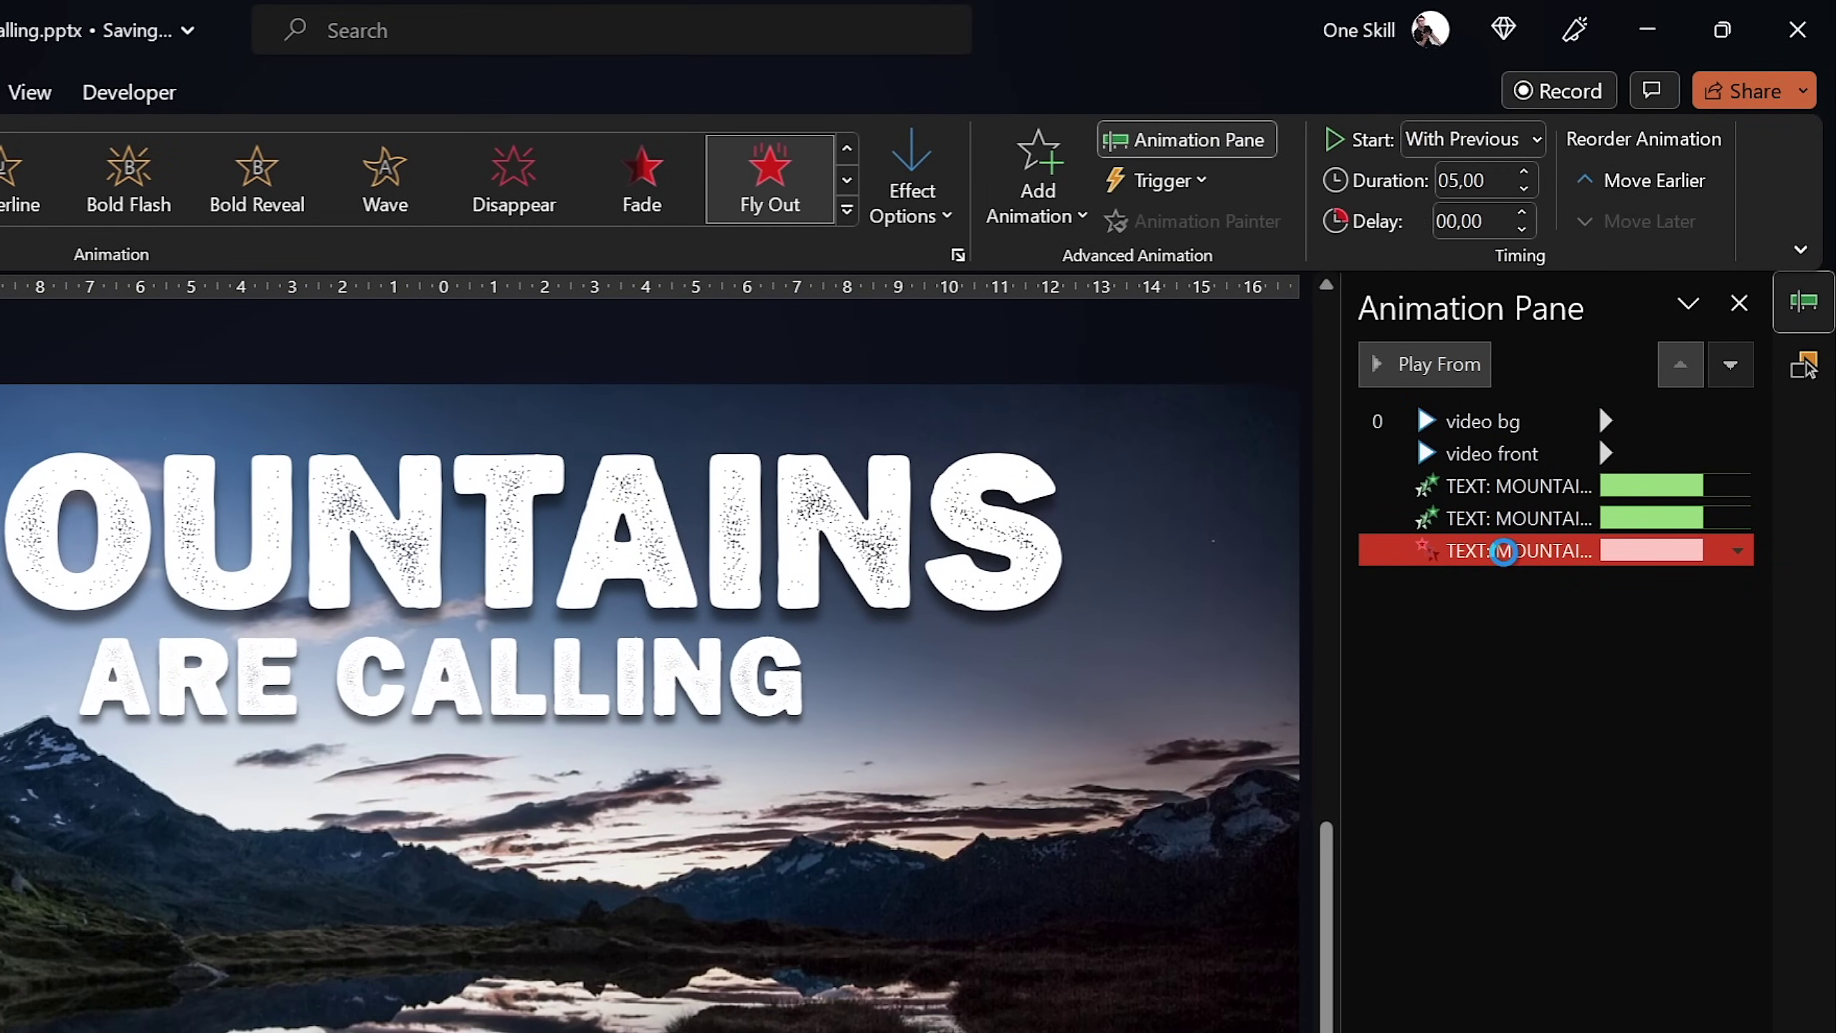
double_click(1503, 551)
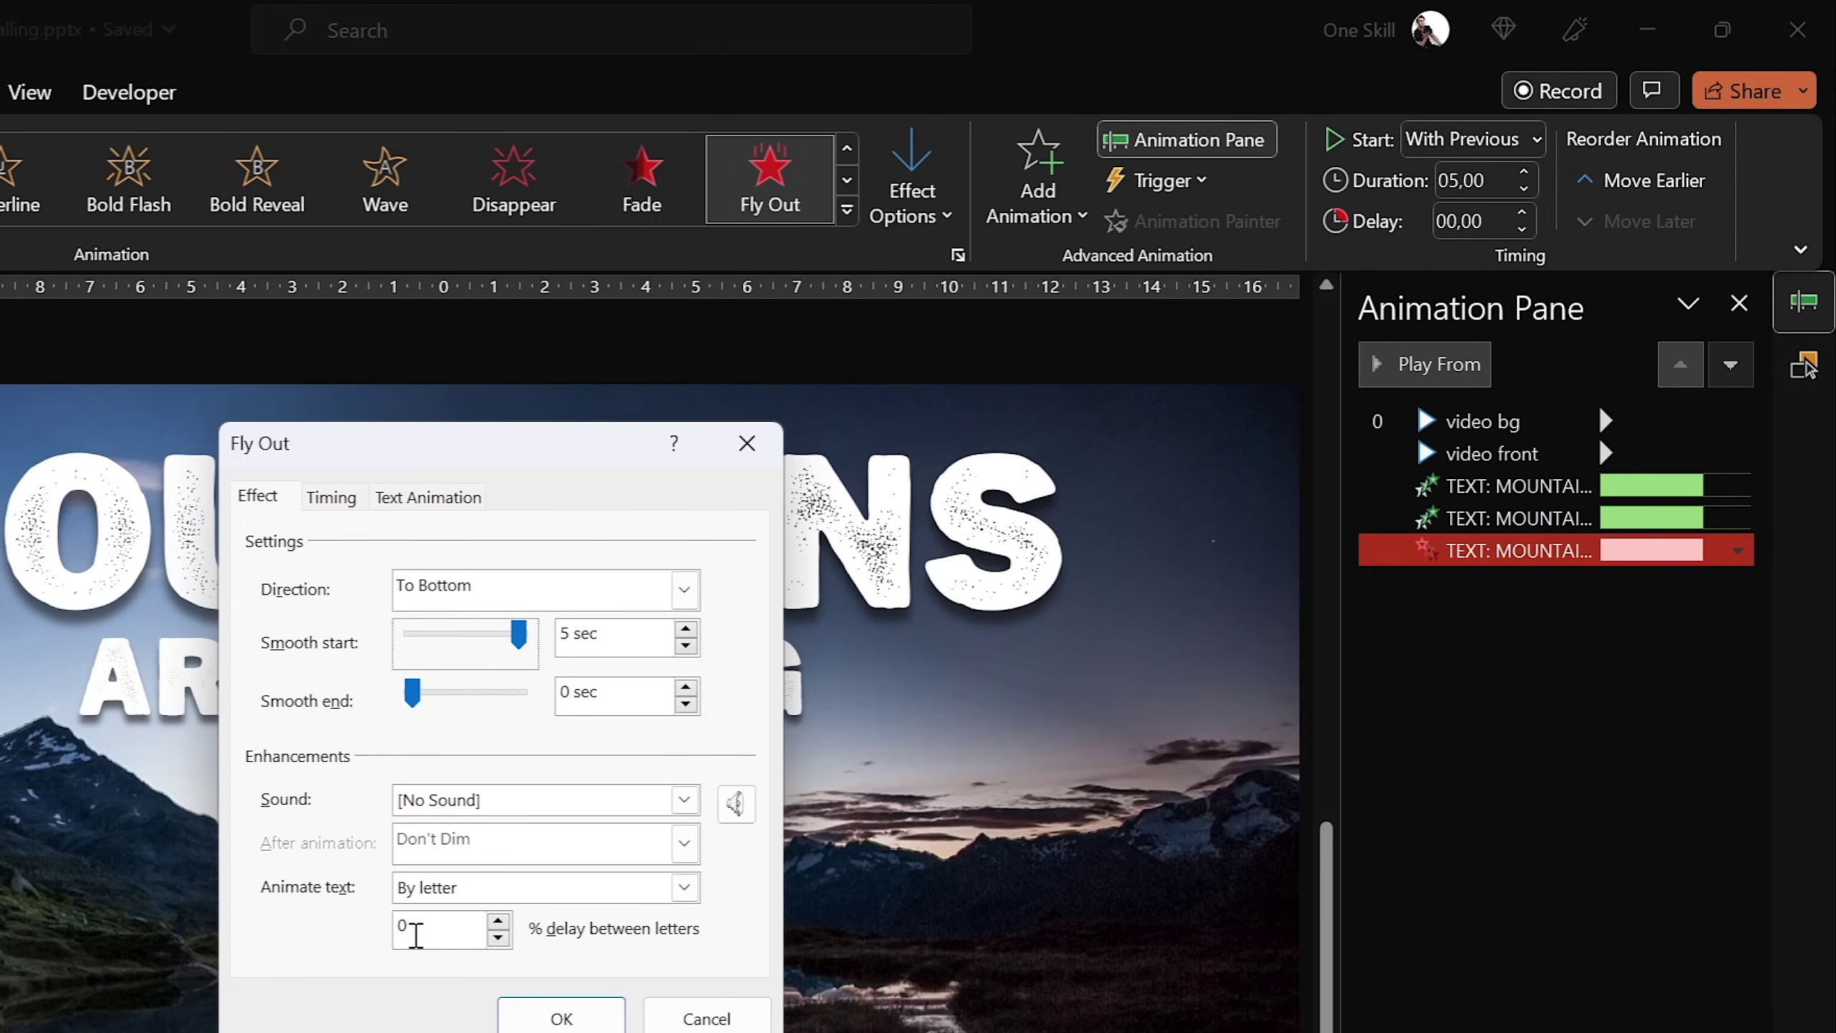
left_click(562, 1016)
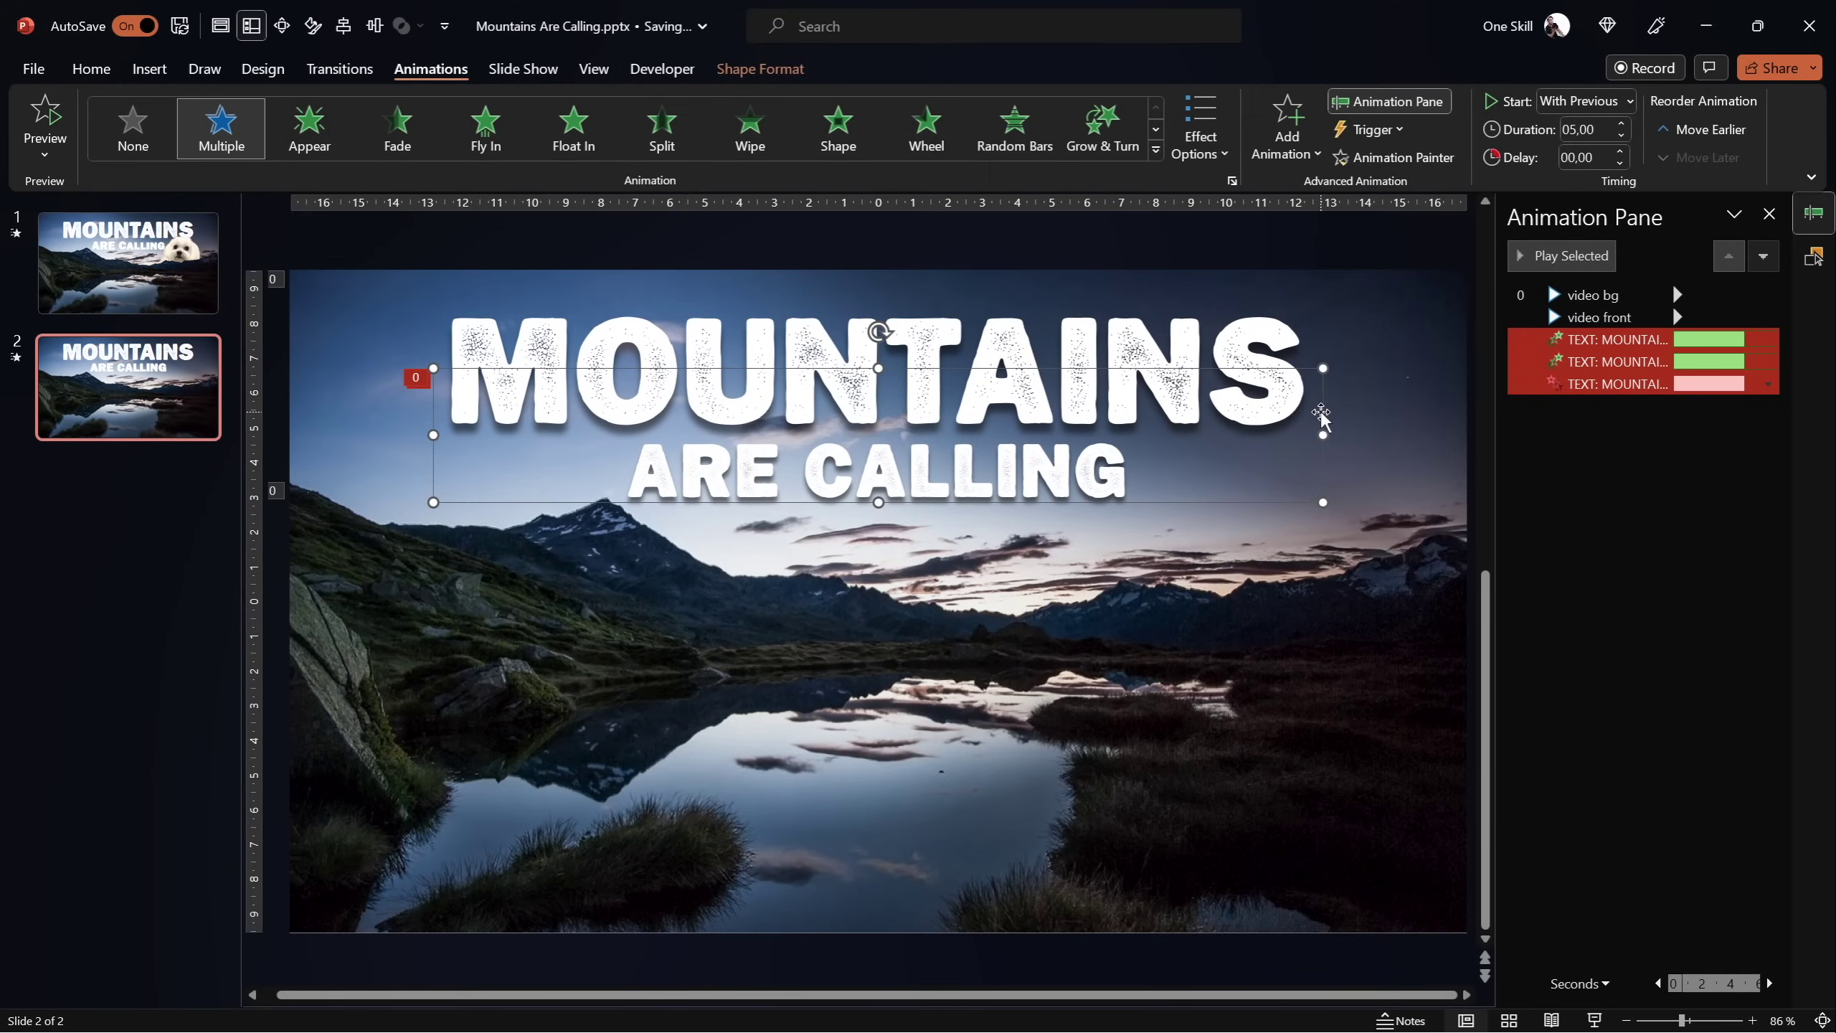
Add a Basic Zoom exit from More Exit Effects to the headline
left_click(1294, 145)
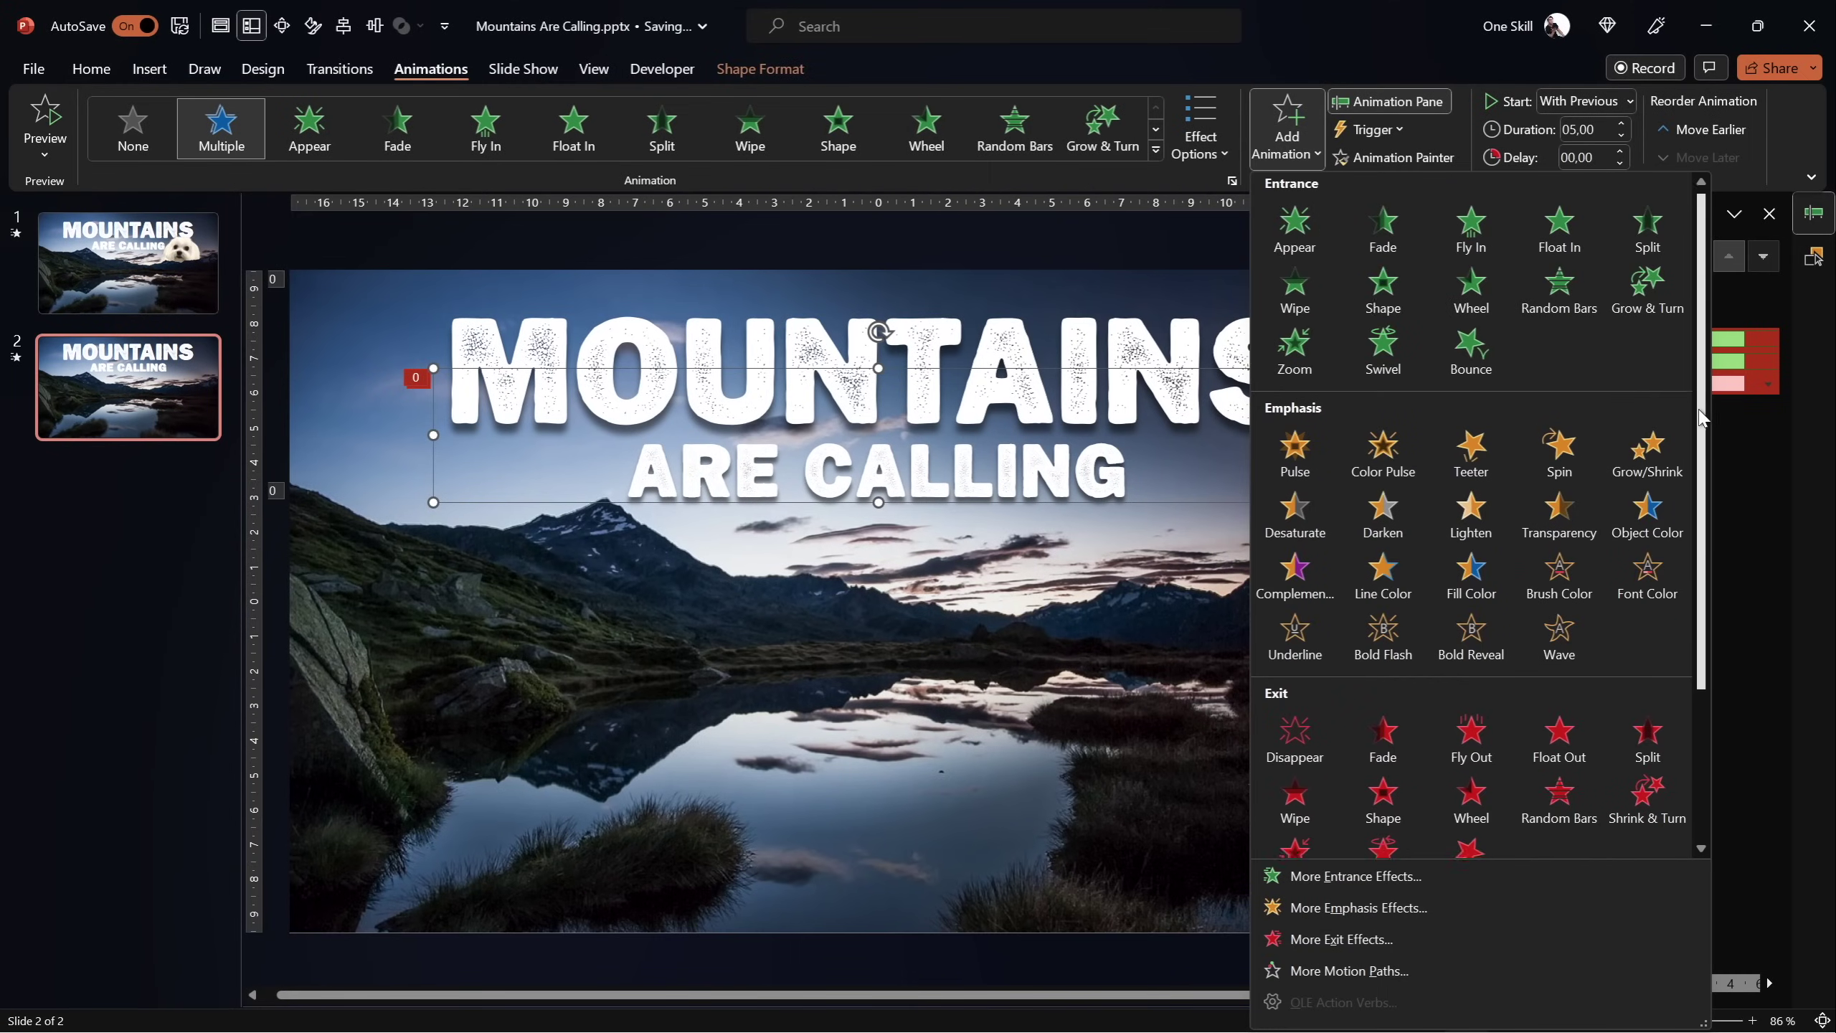
scroll(1664, 623, "down", 3)
left_click(1357, 939)
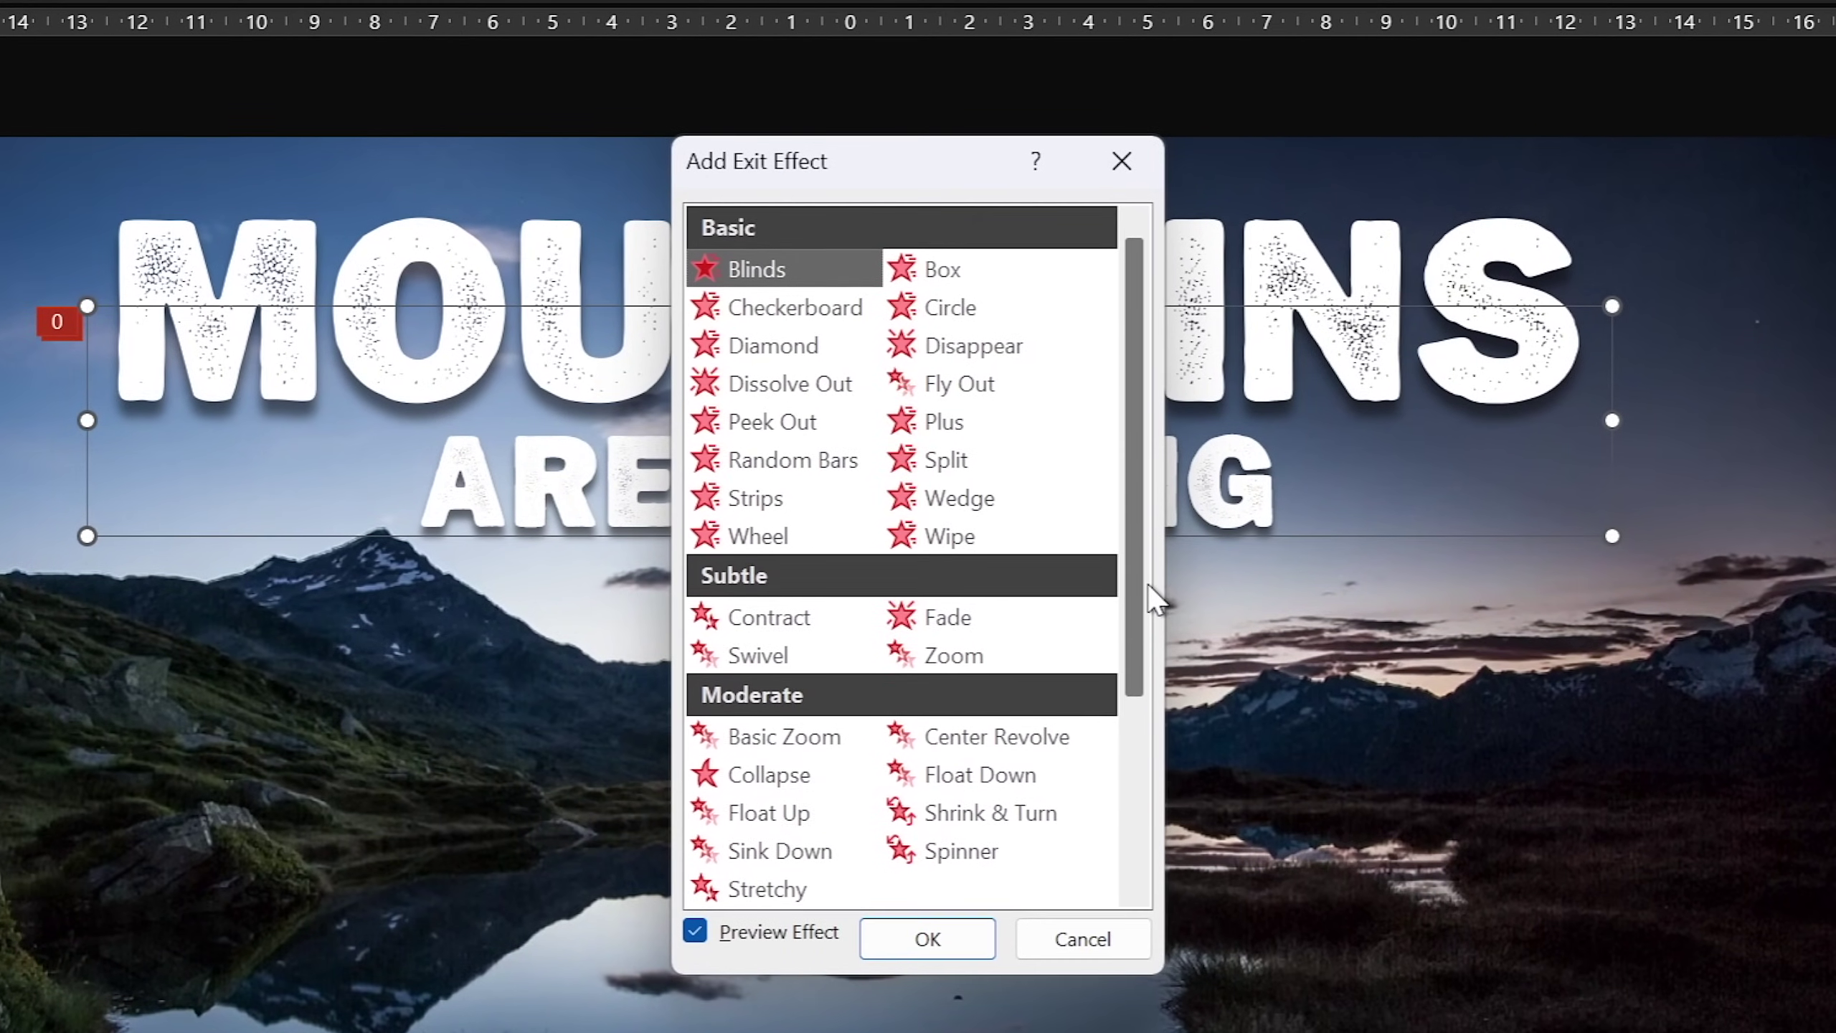
scroll(1031, 534, "down", 1)
left_click(795, 703)
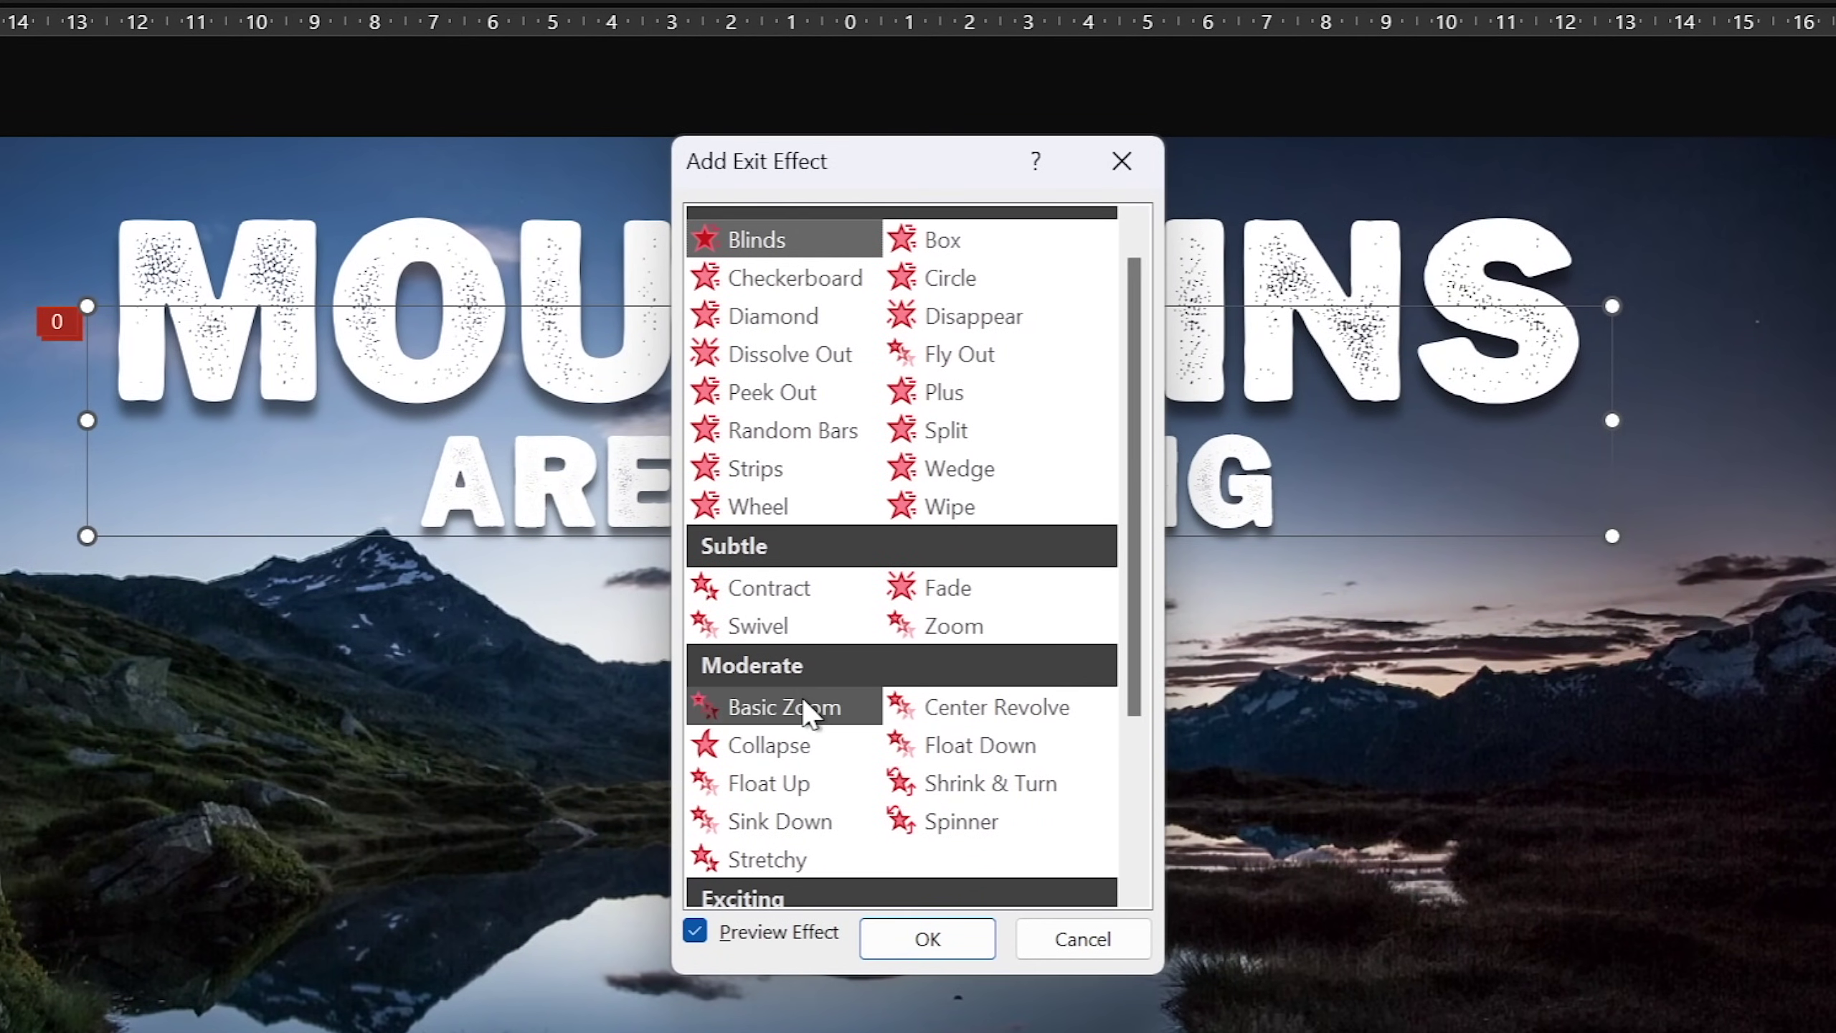
left_click(929, 934)
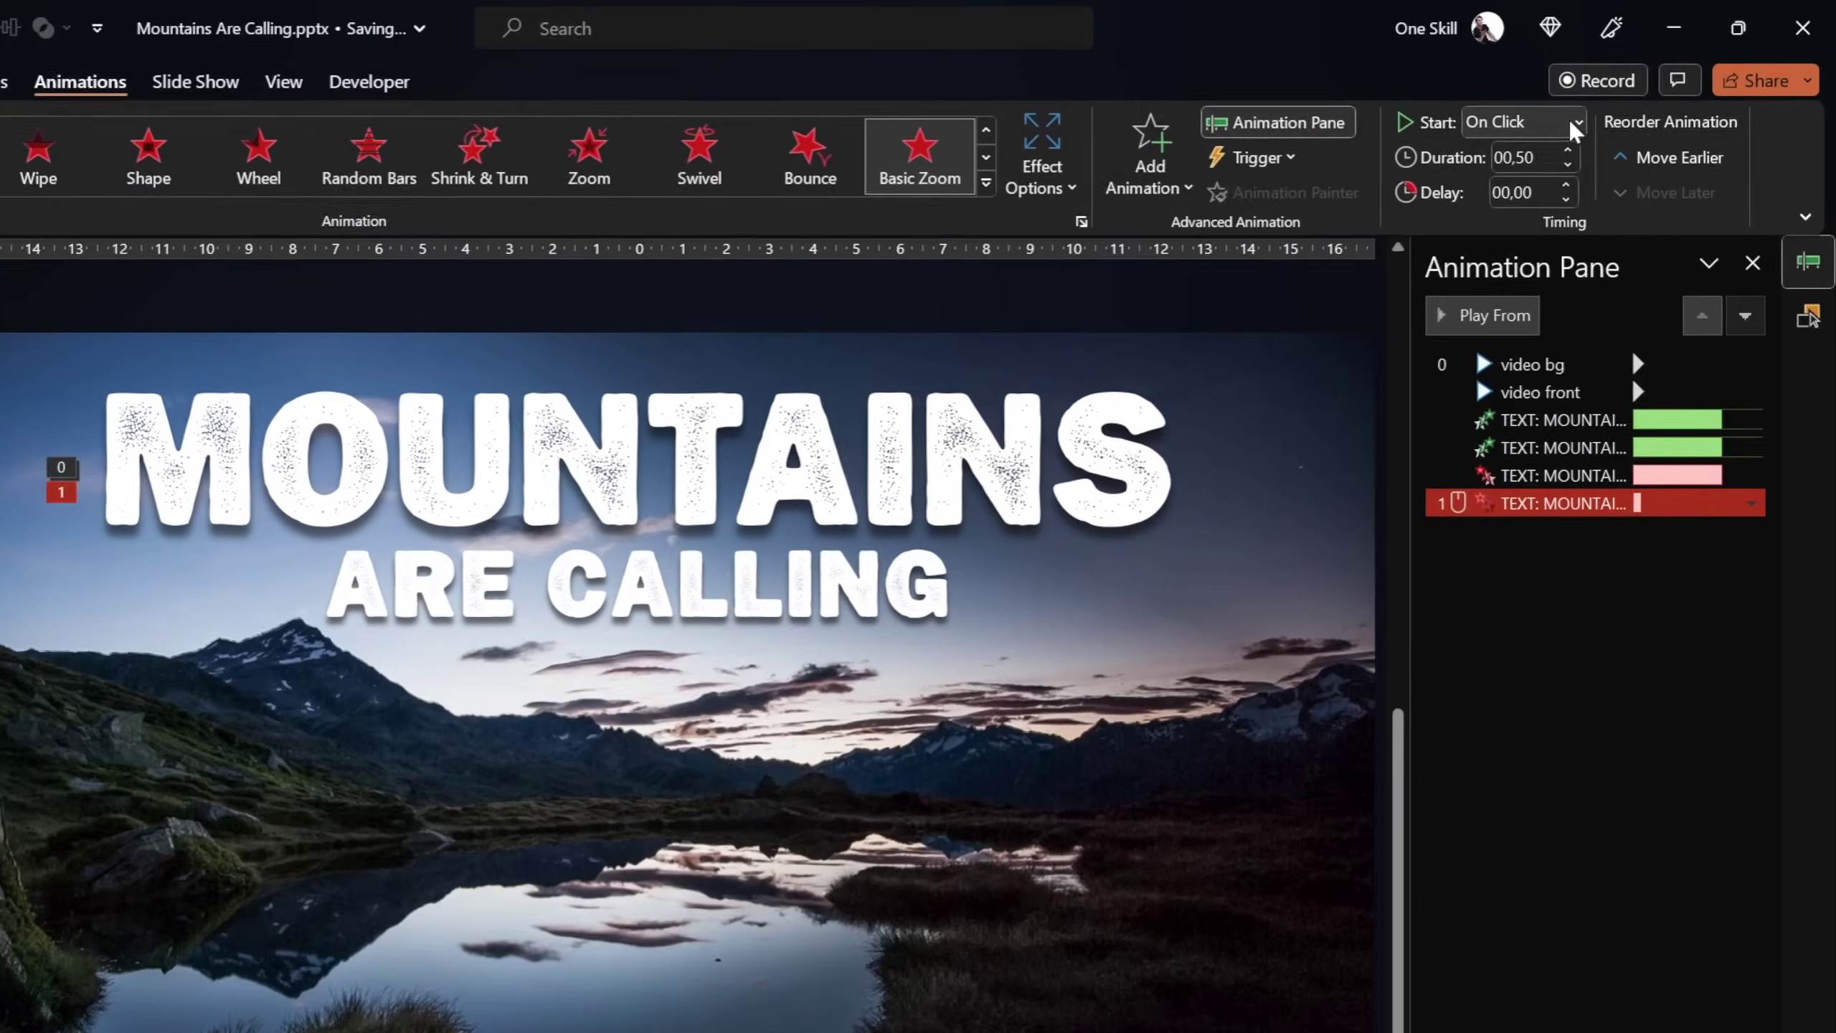
Set the Basic Zoom exit to With Previous, 05,00 seconds, Zoom Out by letter
left_click(1569, 117)
left_click(1485, 213)
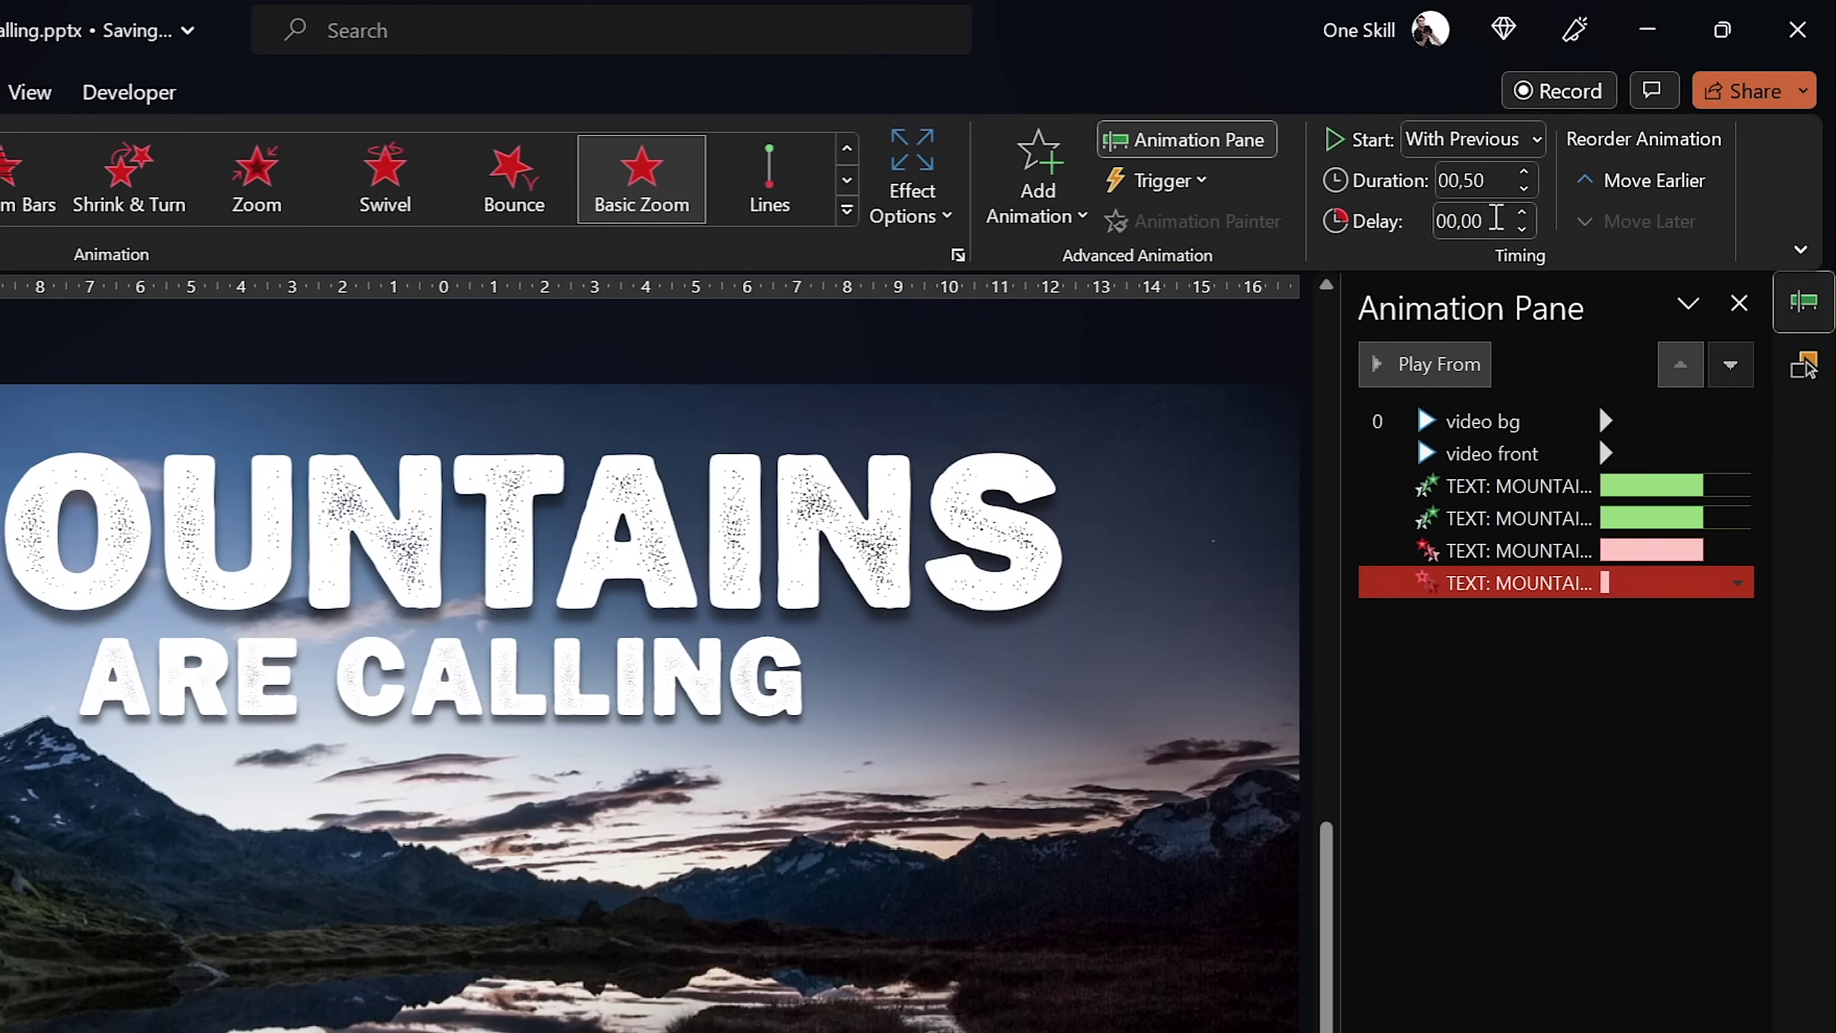
left_click(1499, 179)
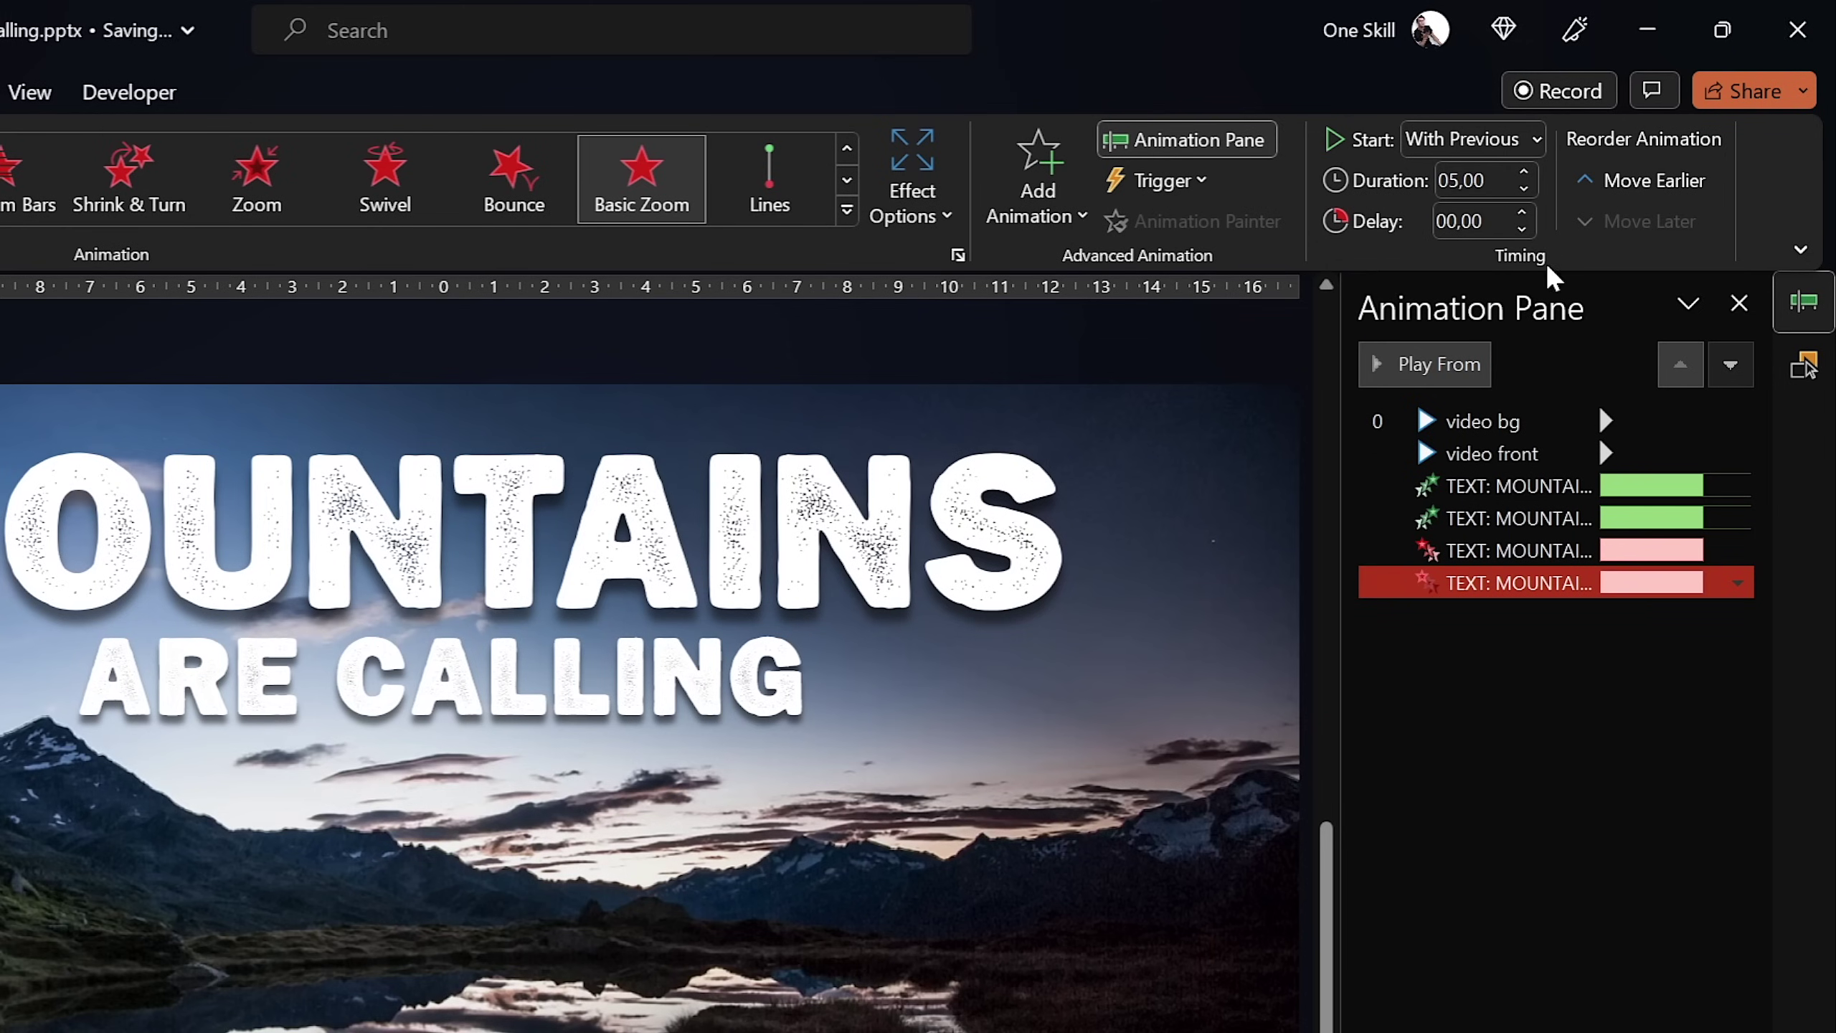
double_click(1493, 584)
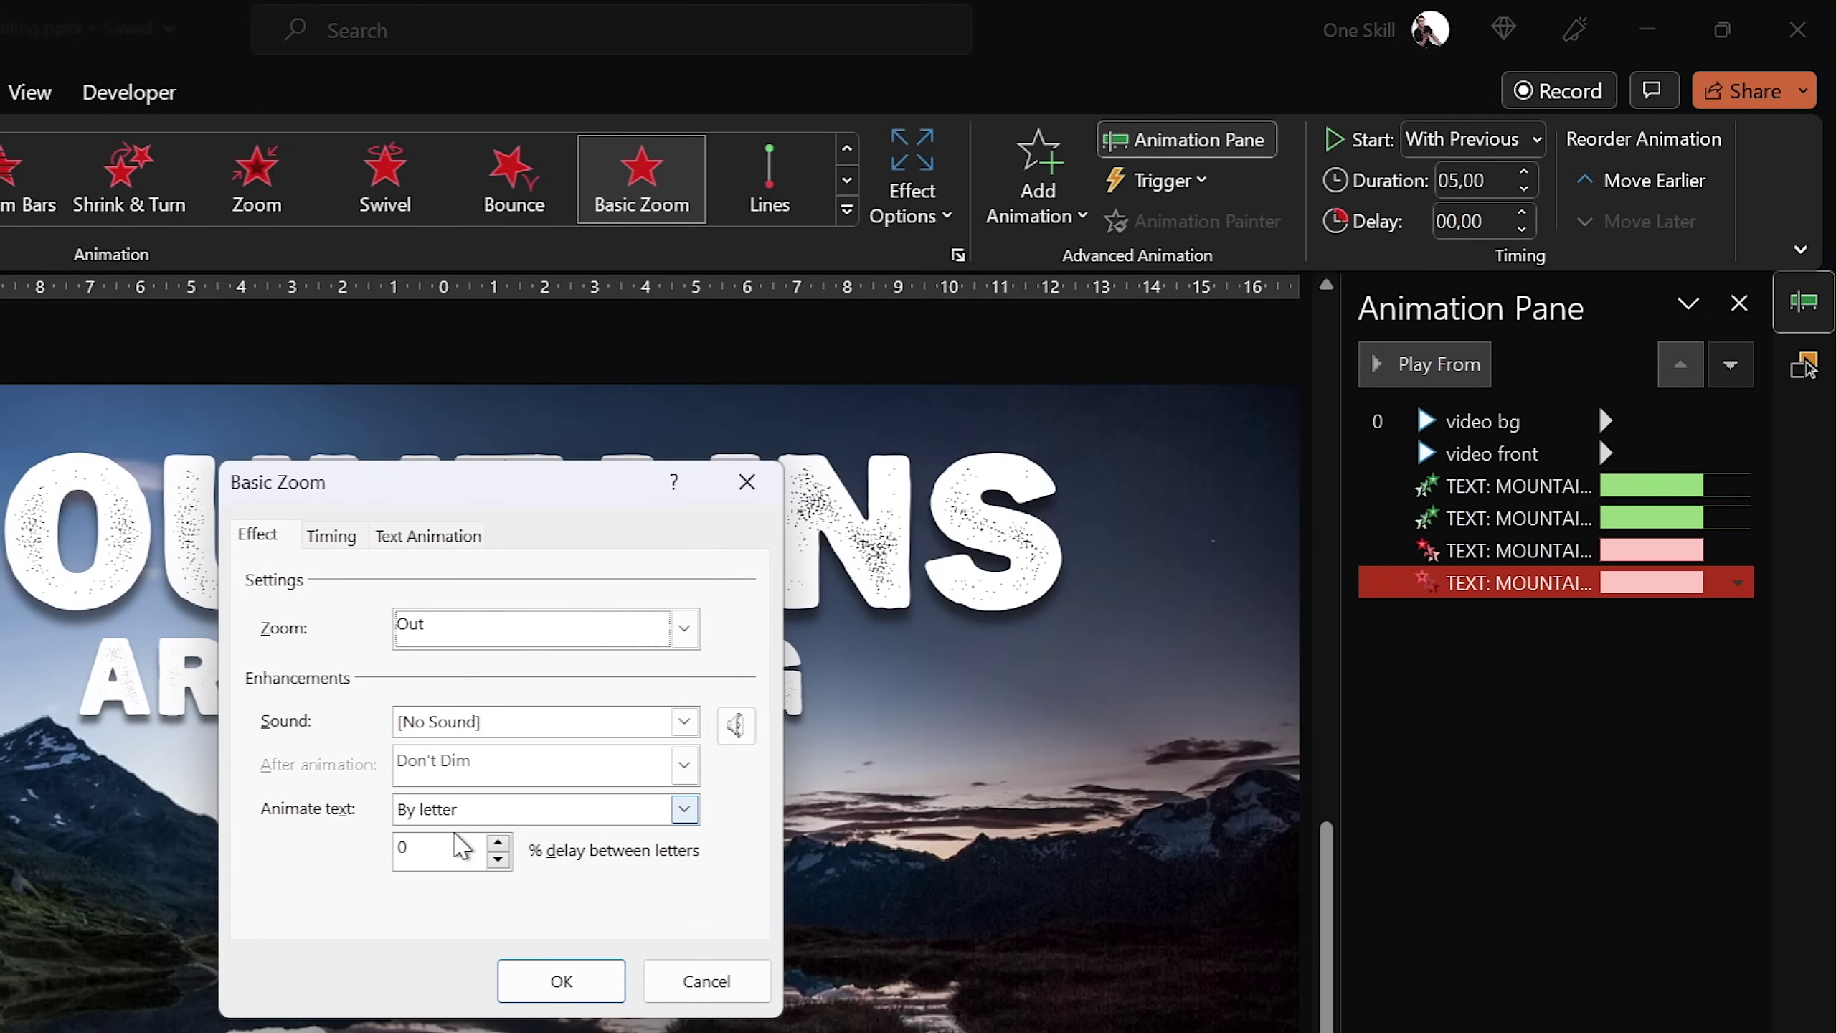
left_click(561, 977)
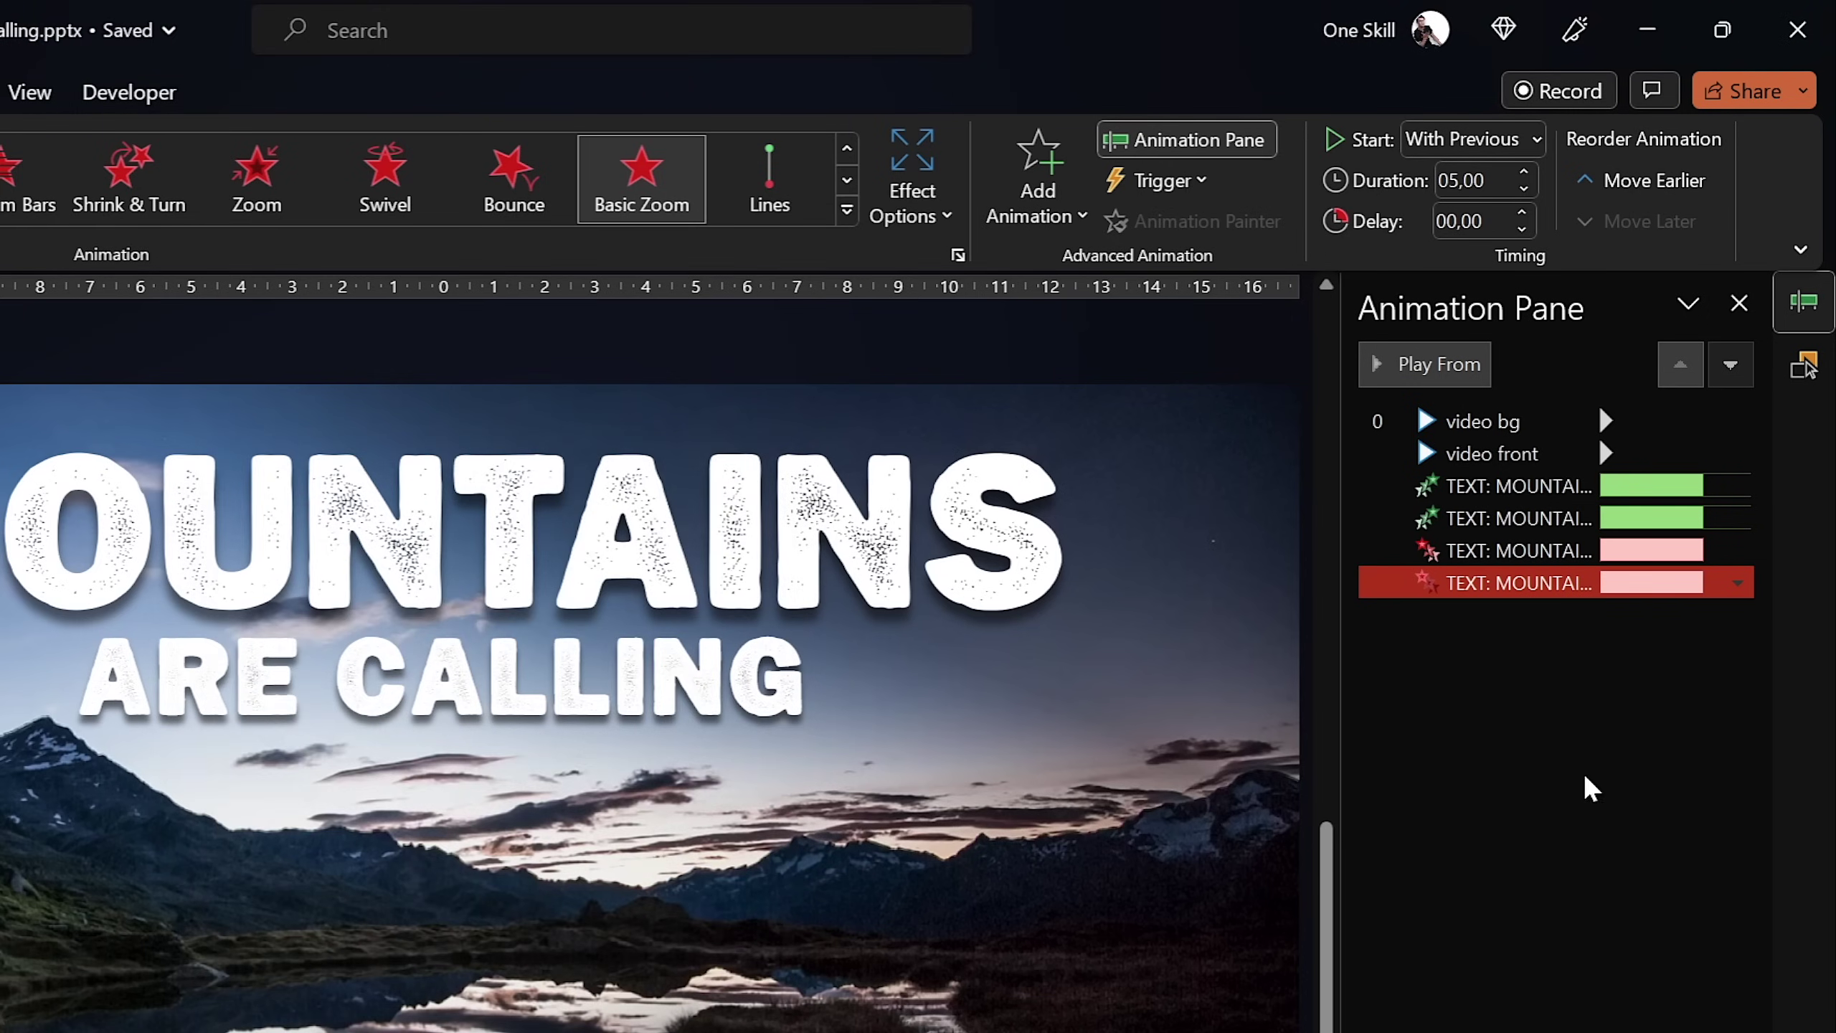
Give both headline exit animations an 11-second delay so they run from about 11 to 16 seconds
left_click_drag(1343, 610, 1058, 631)
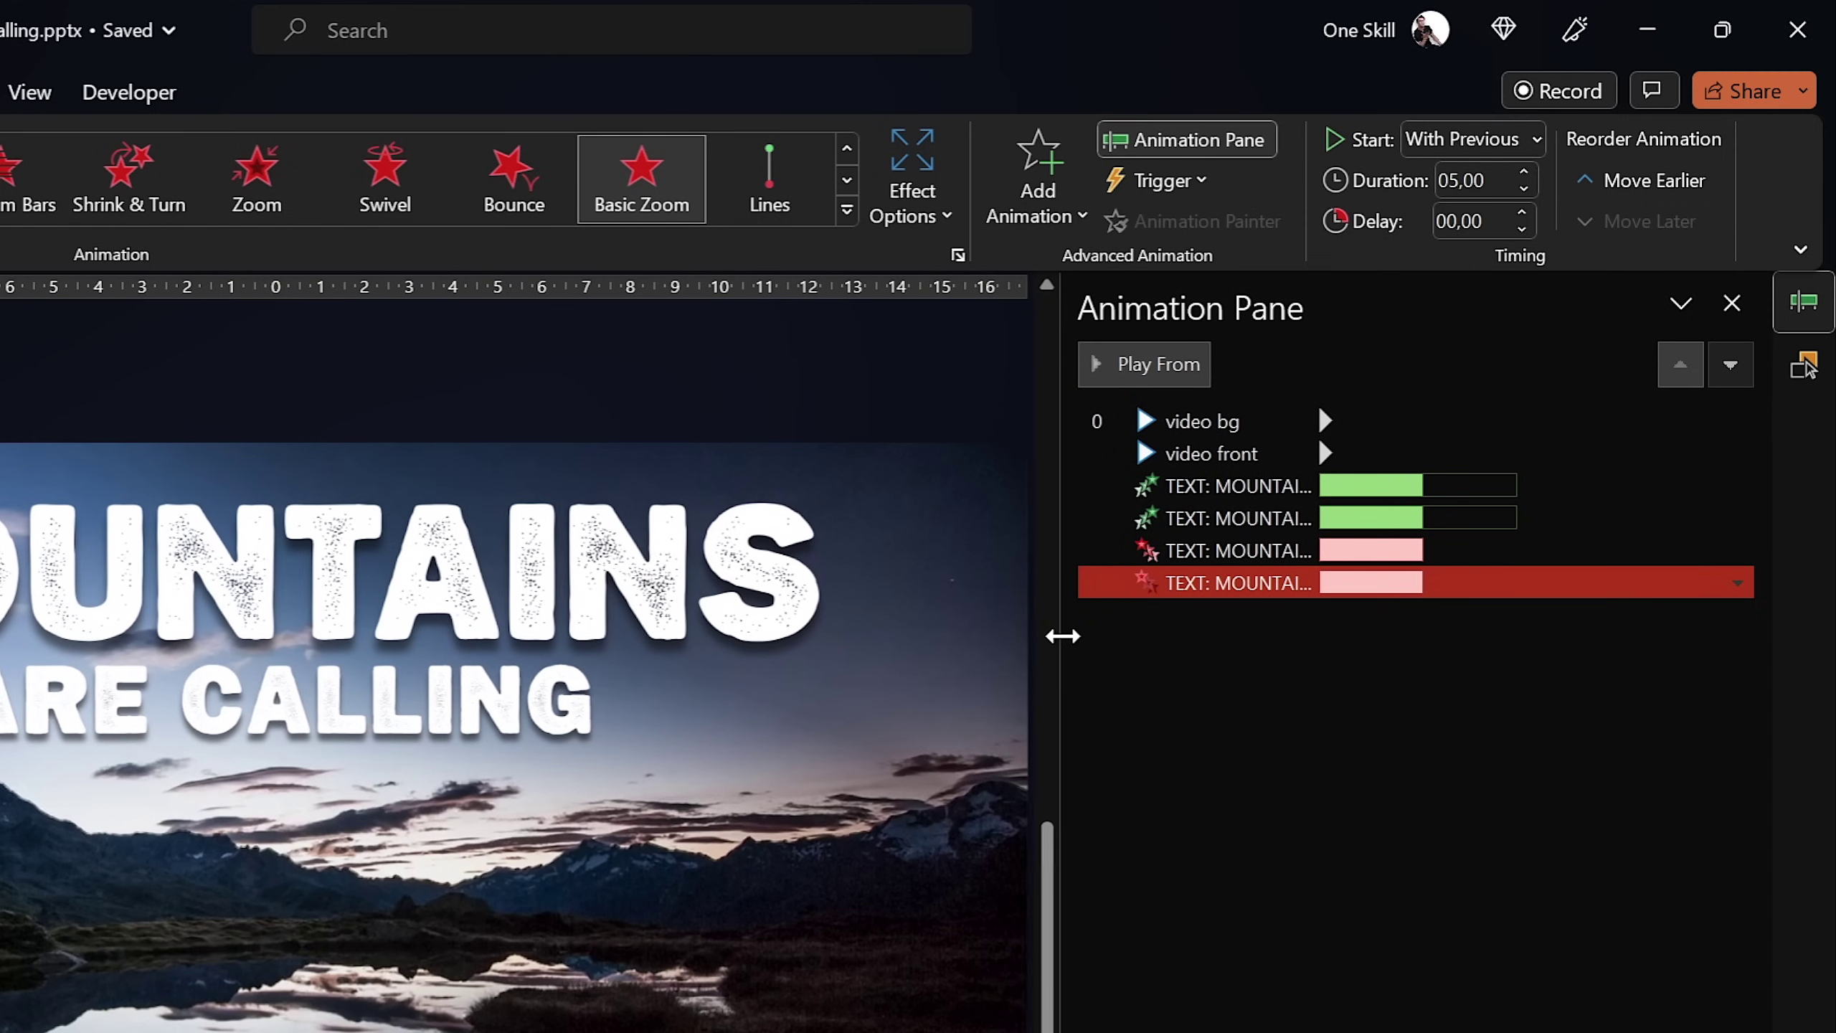
left_click(1269, 556, "shift")
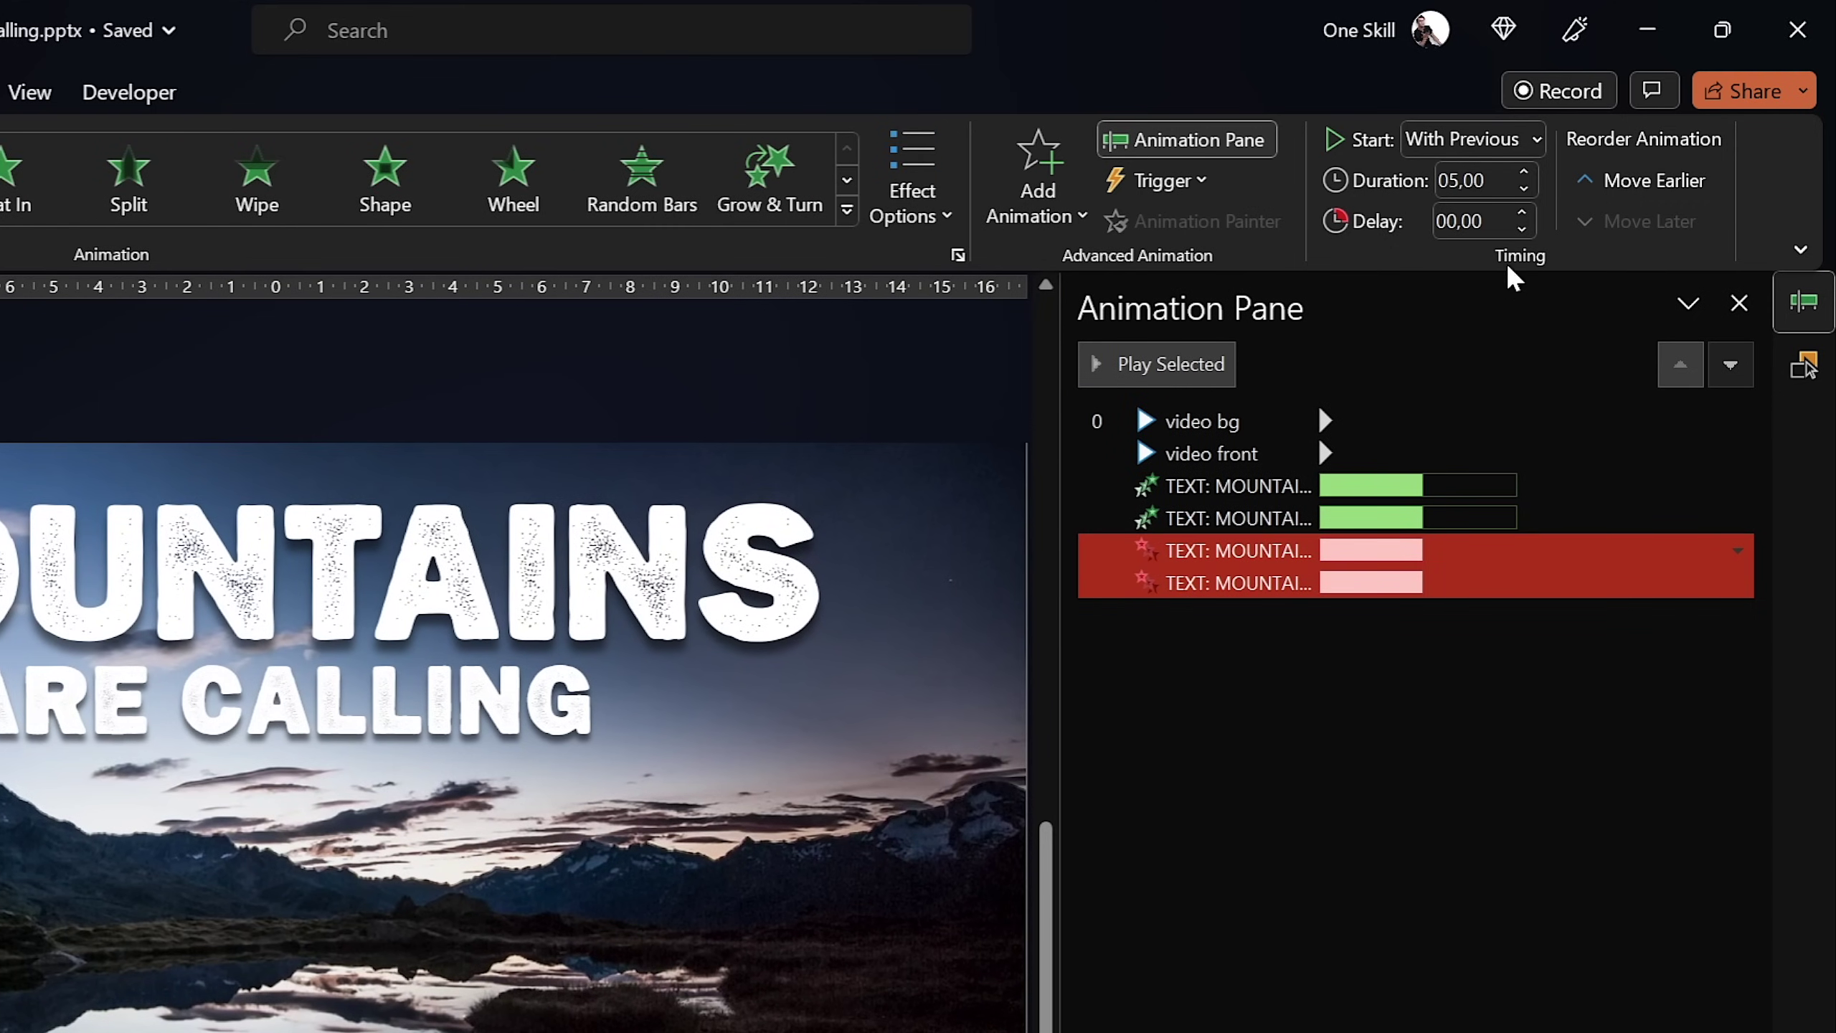
left_click(1503, 222)
type("16")
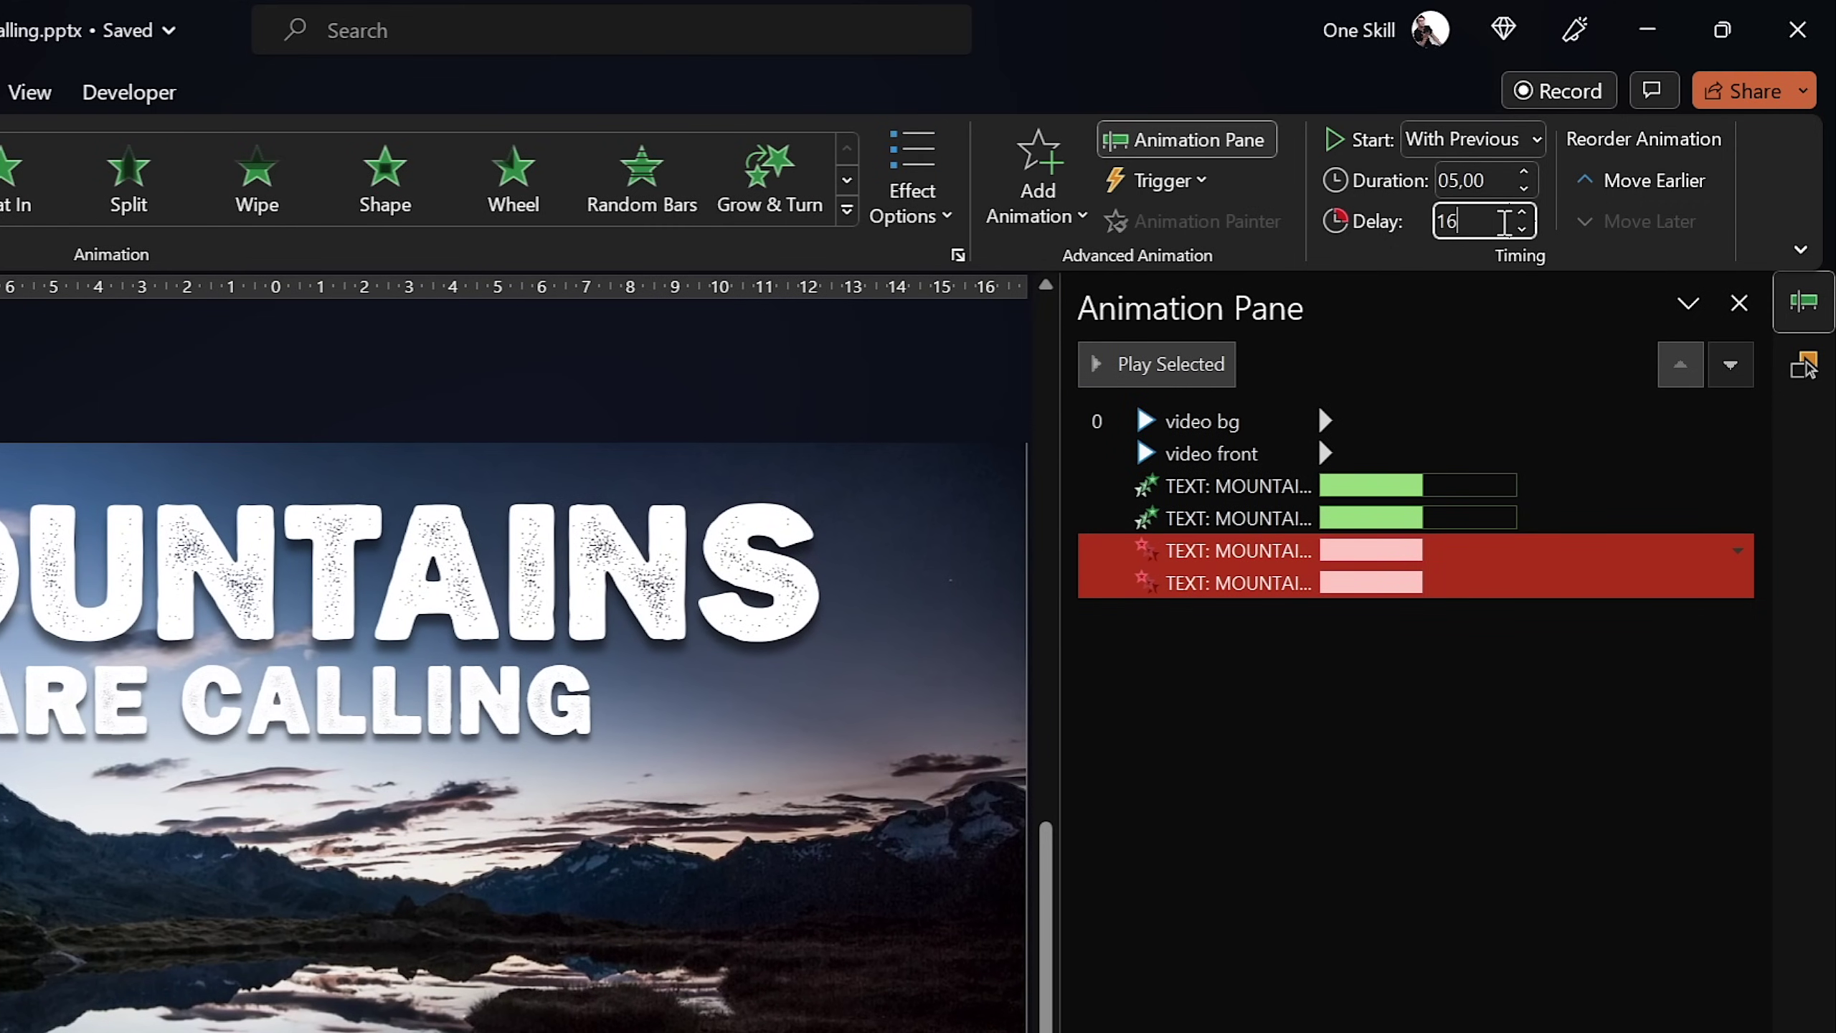
key("Return")
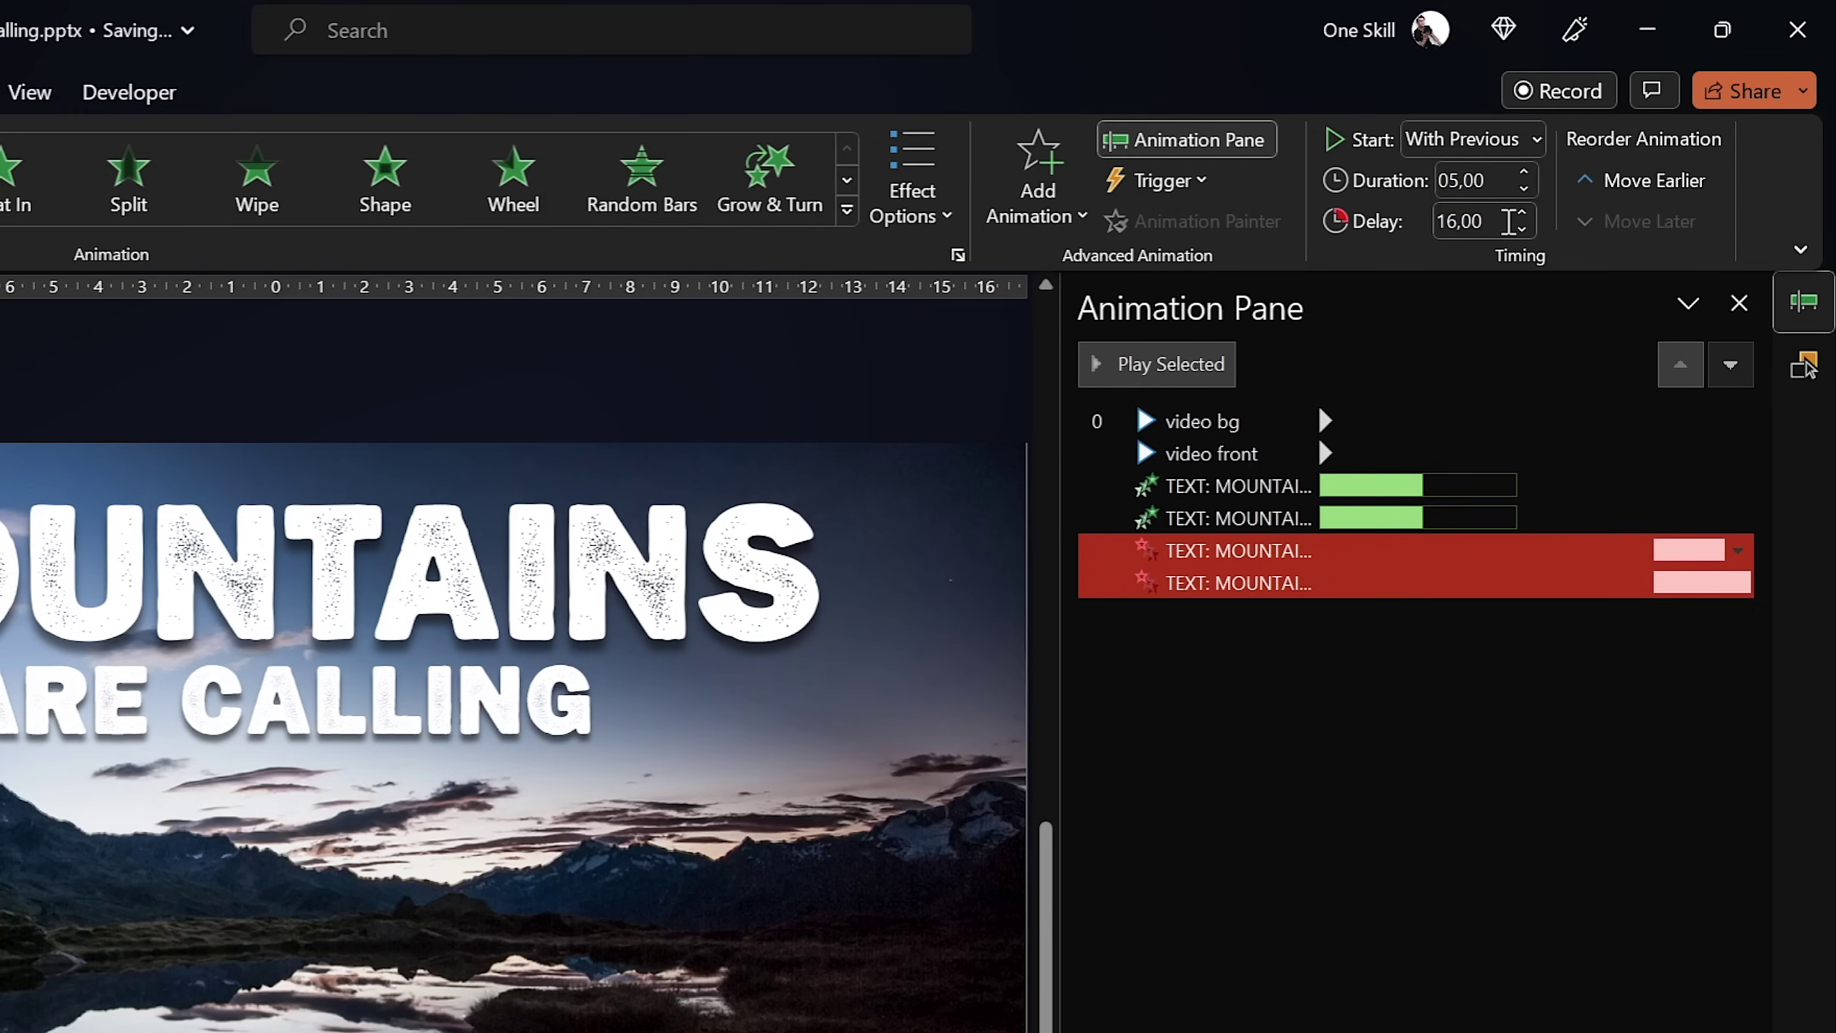
left_click(1500, 220)
type("11")
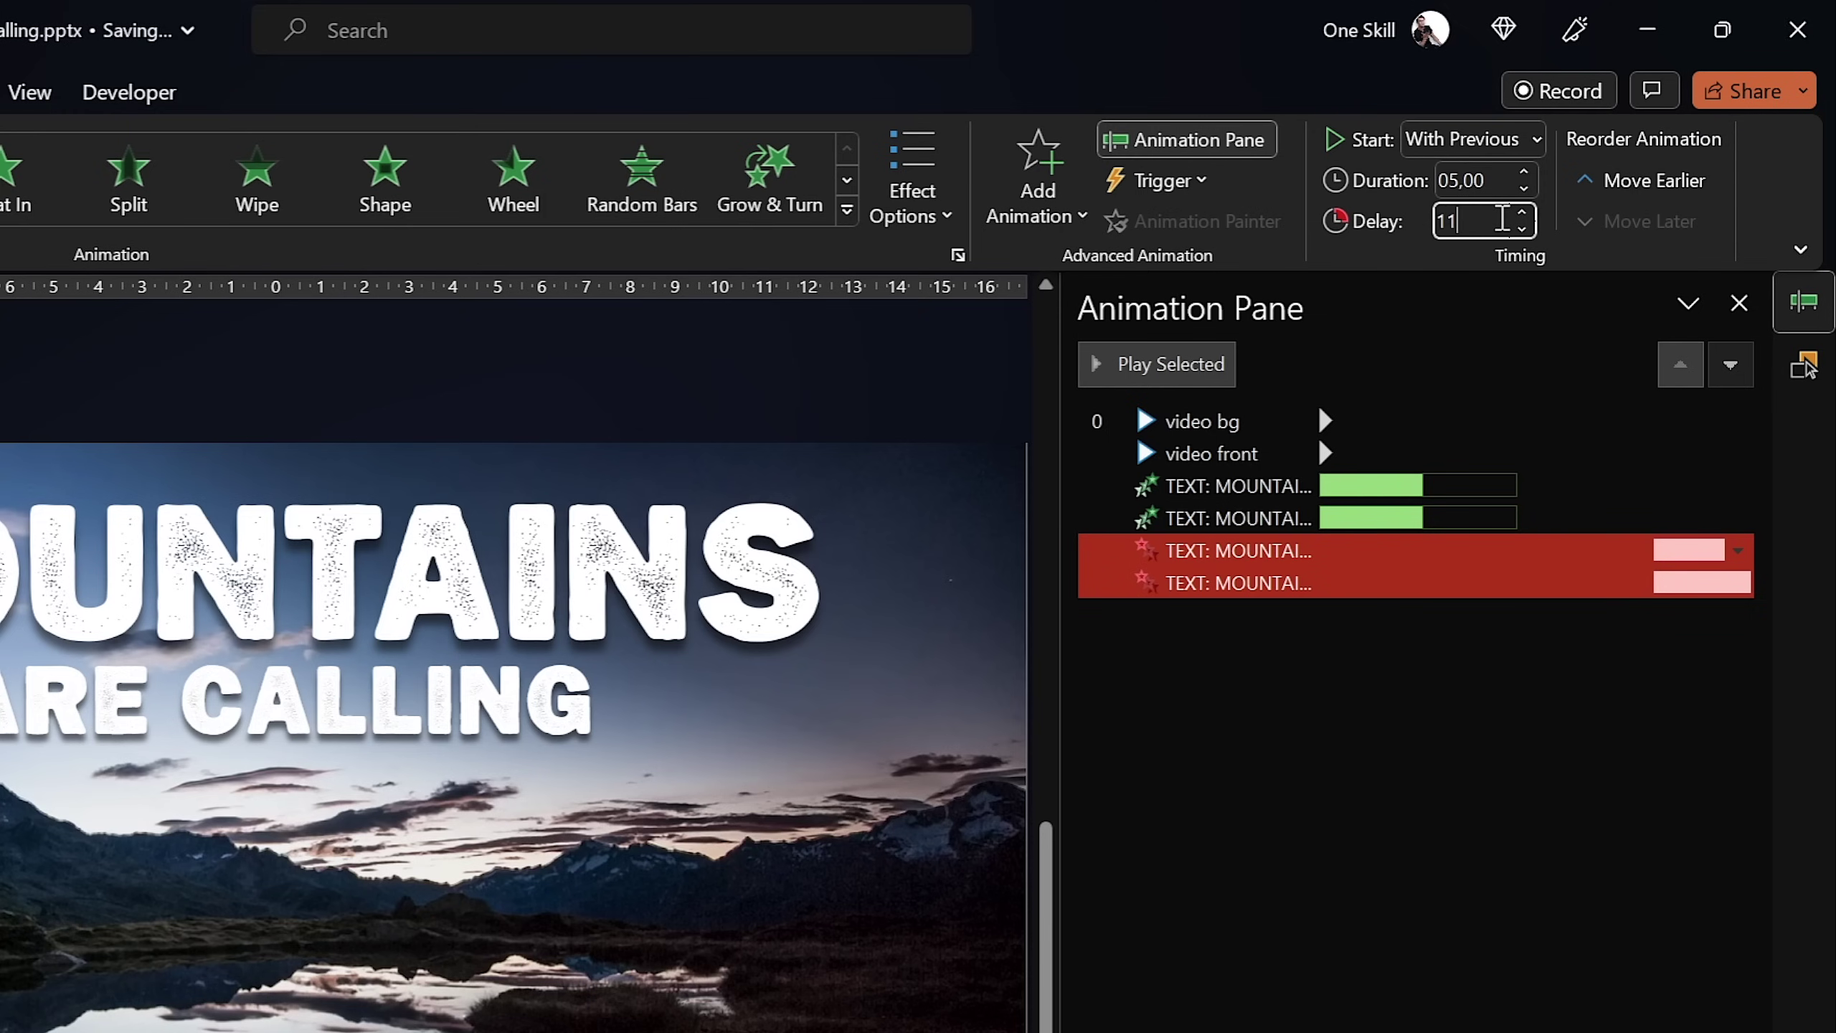
key("Return")
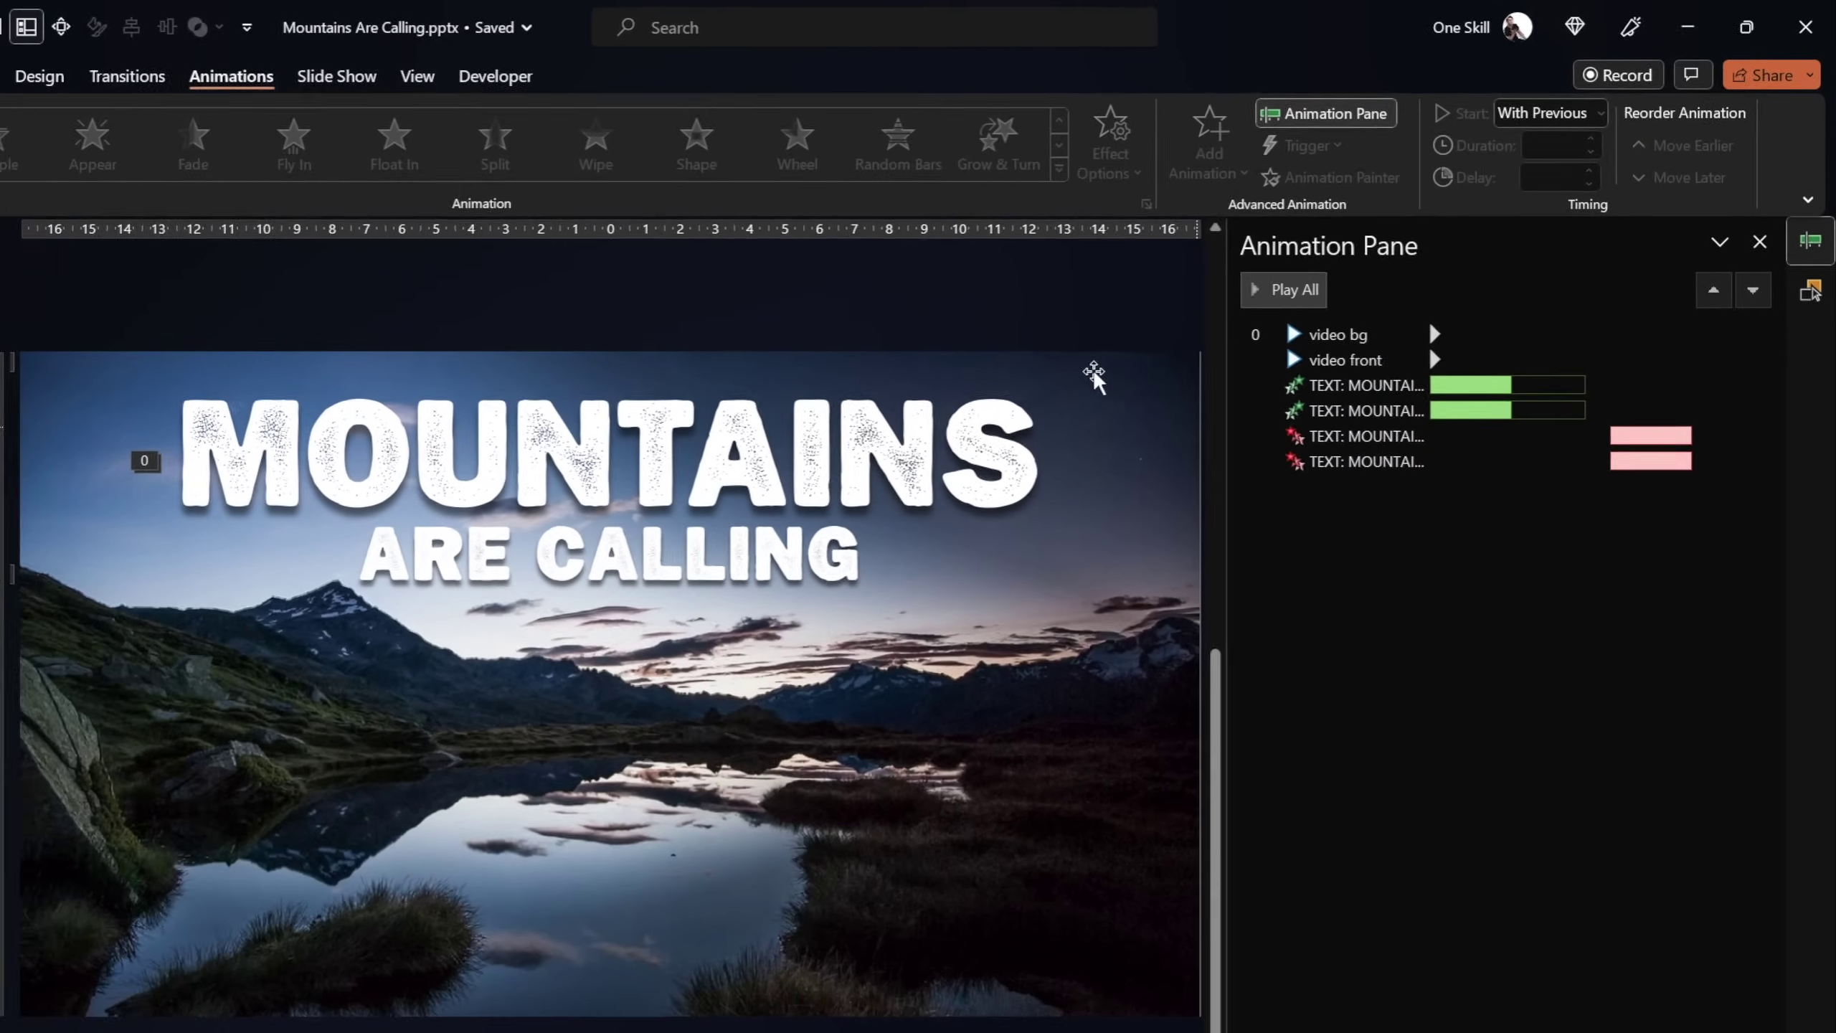
left_click(723, 379)
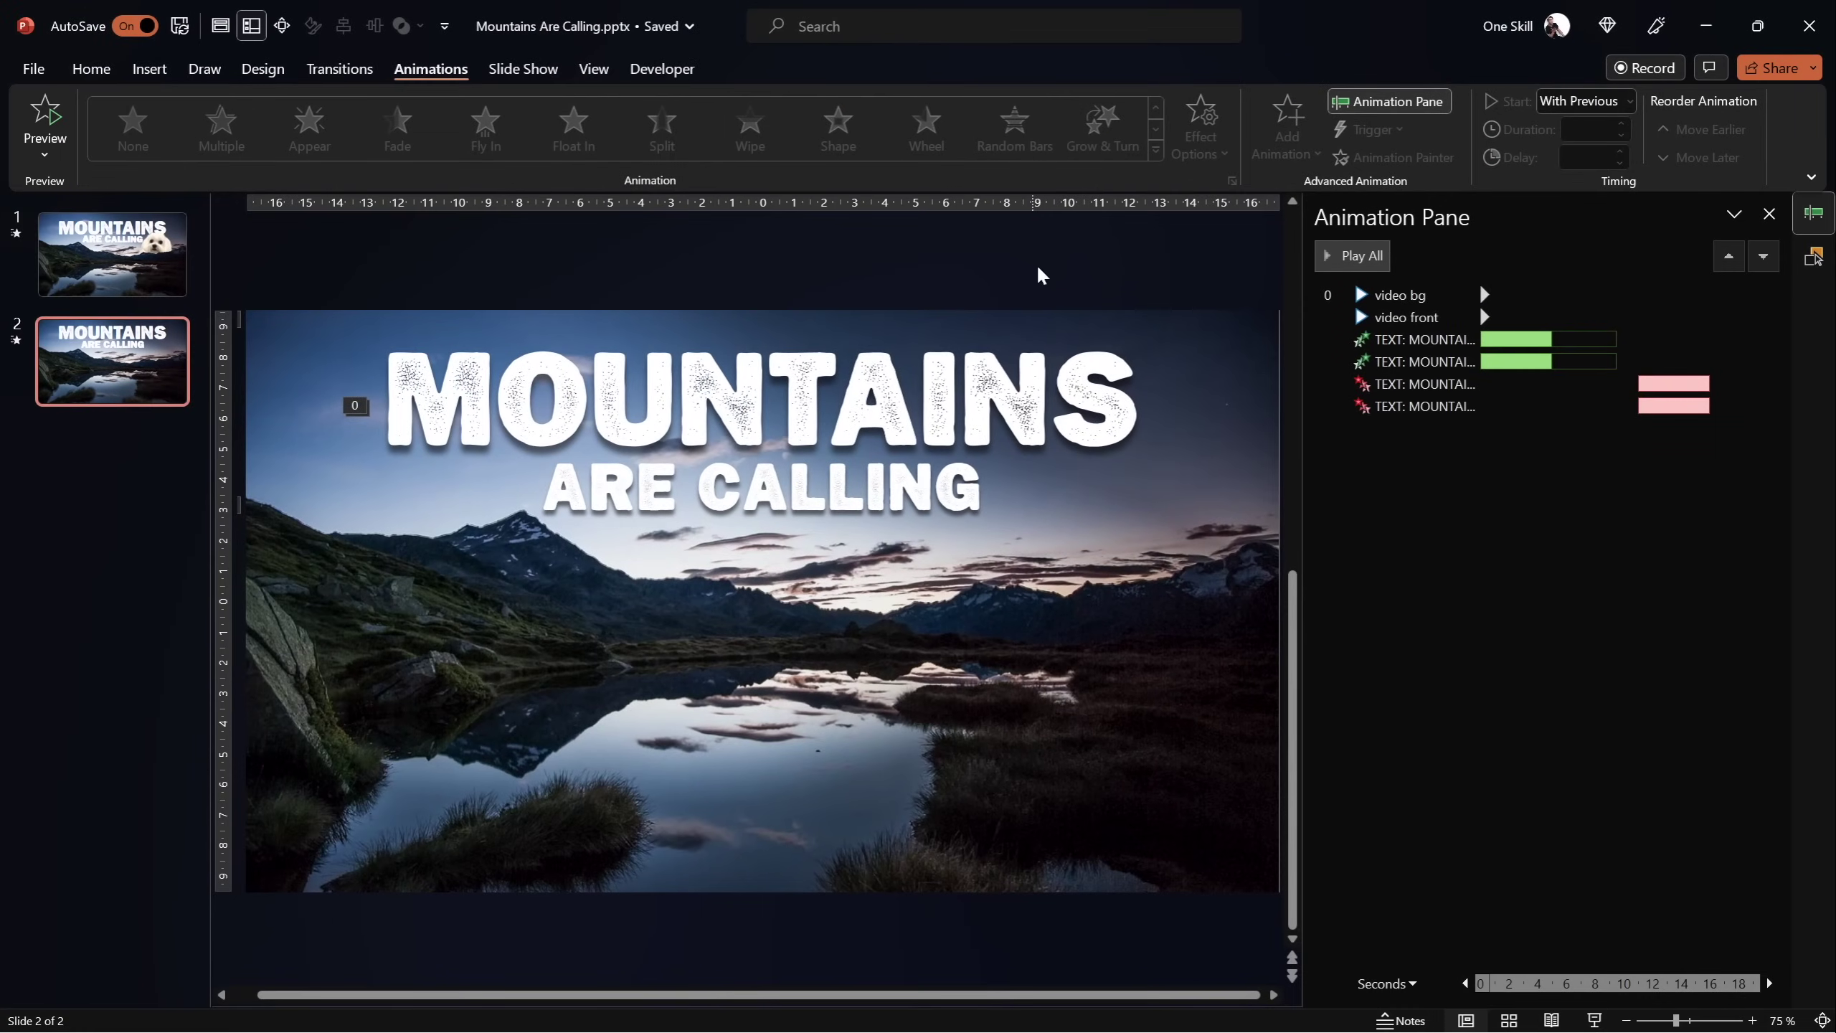
Preview the slide as a slide show, then bring up the Selection Pane
left_click(1594, 1021)
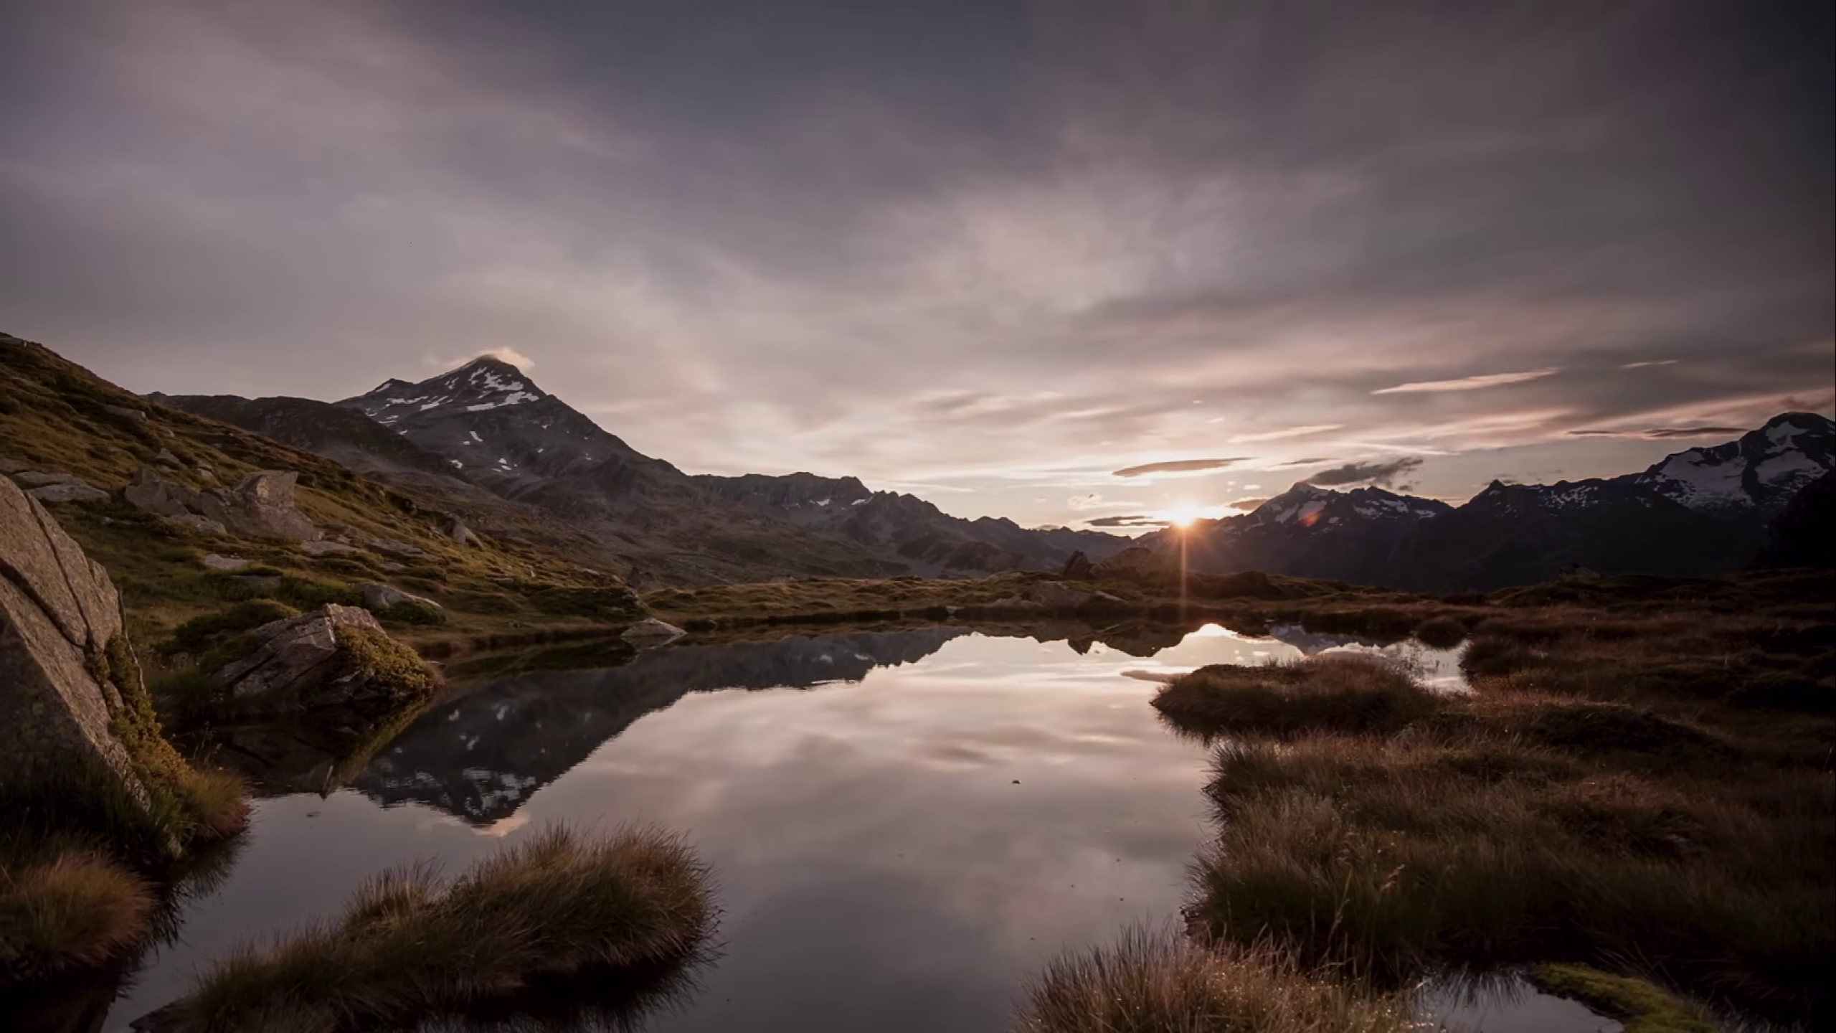
key("Escape")
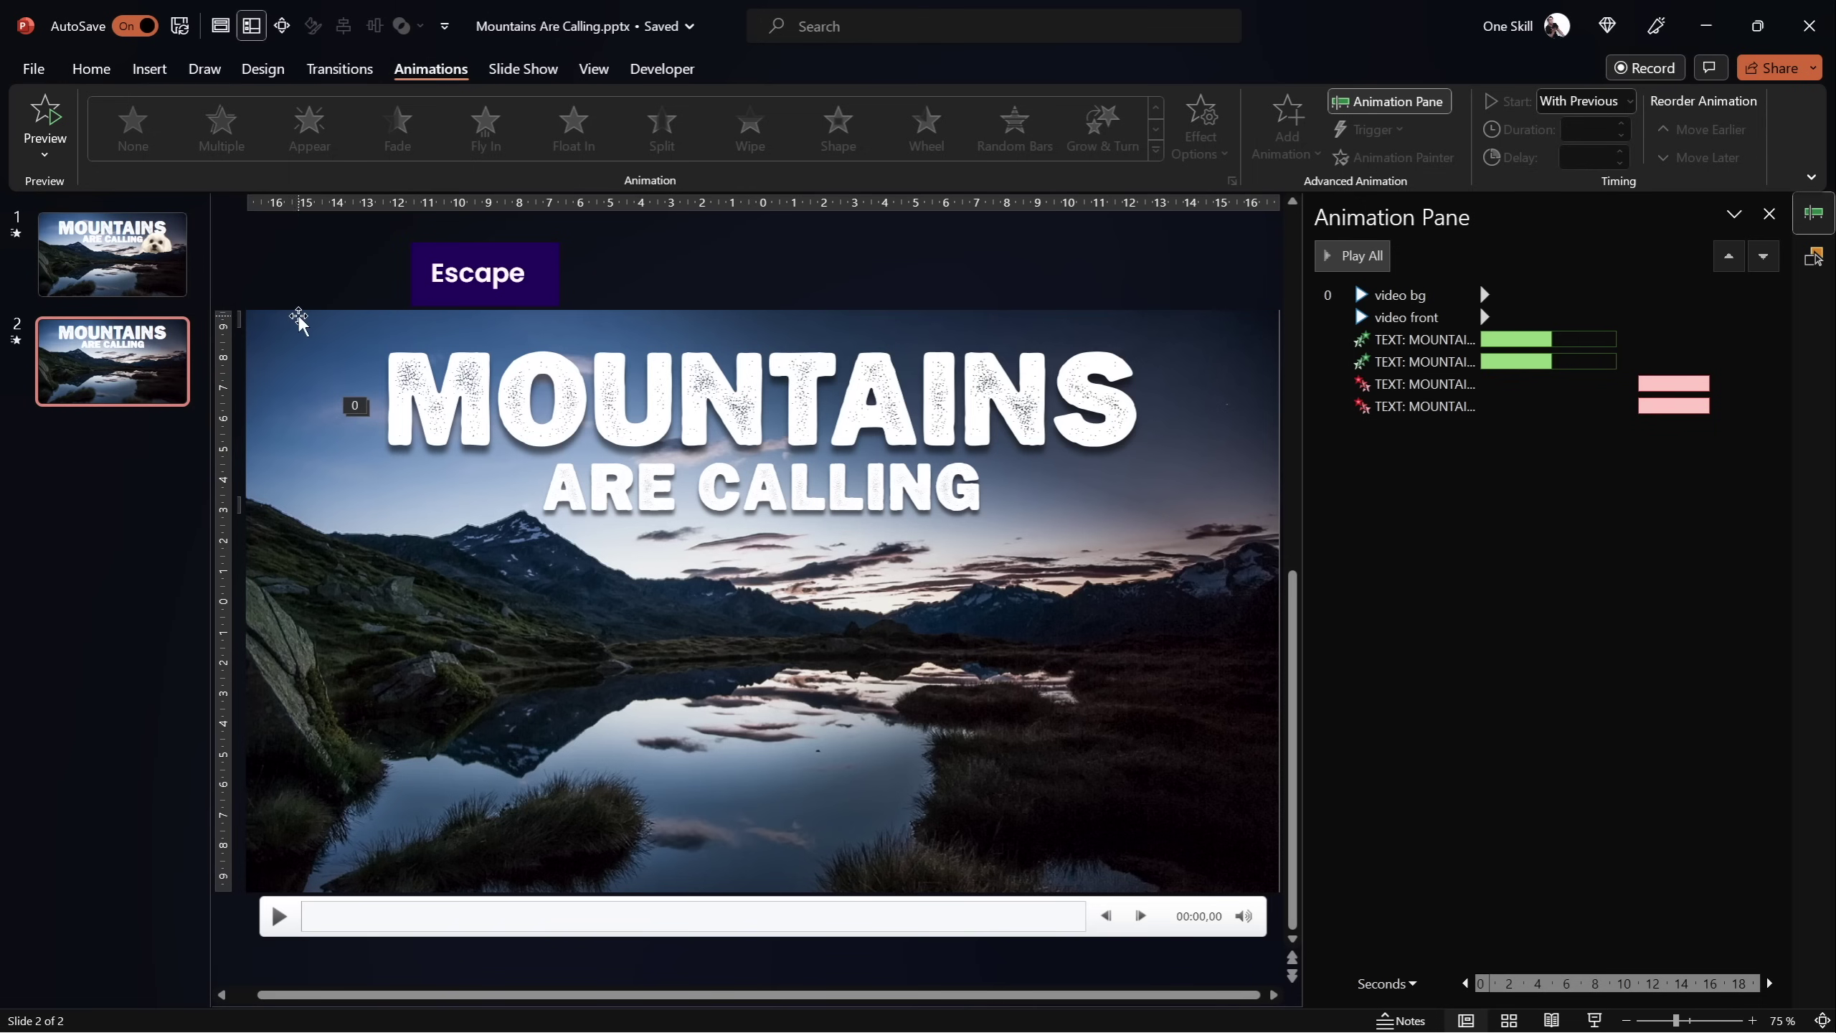
left_click(1813, 256)
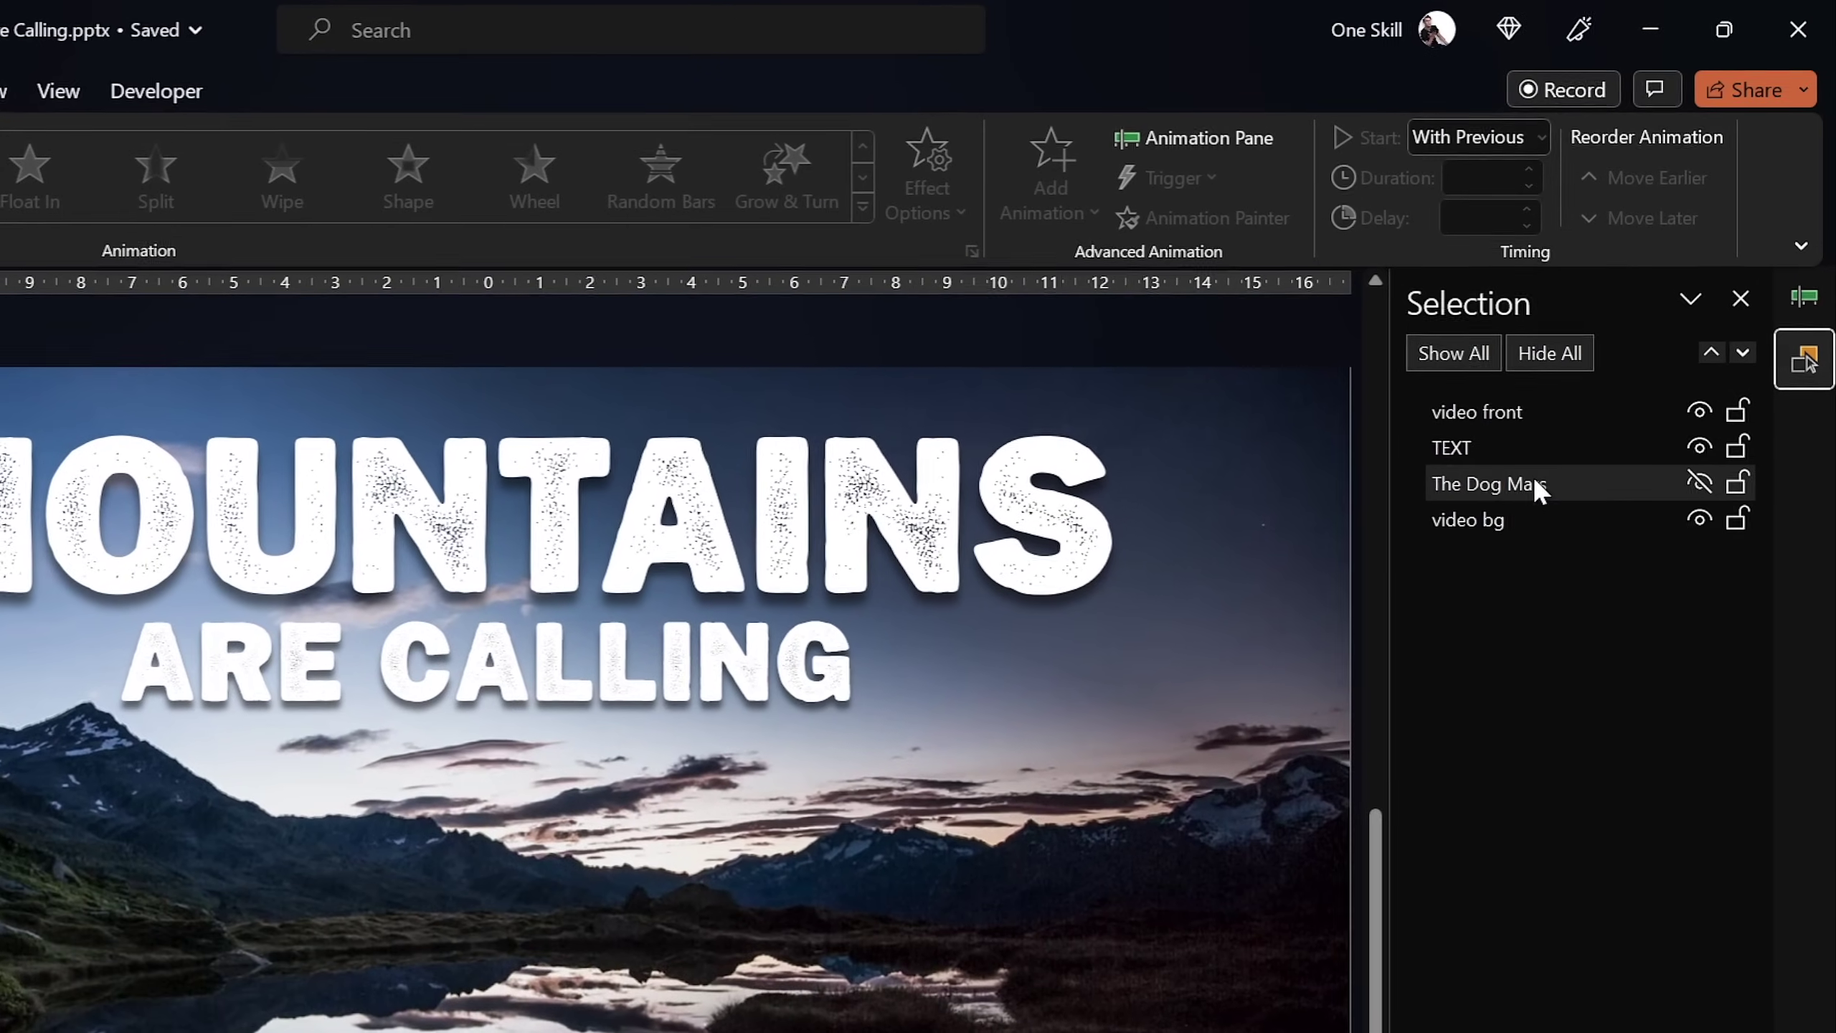
Unhide The Dog Mars picture and select it on the slide
left_click(1570, 434)
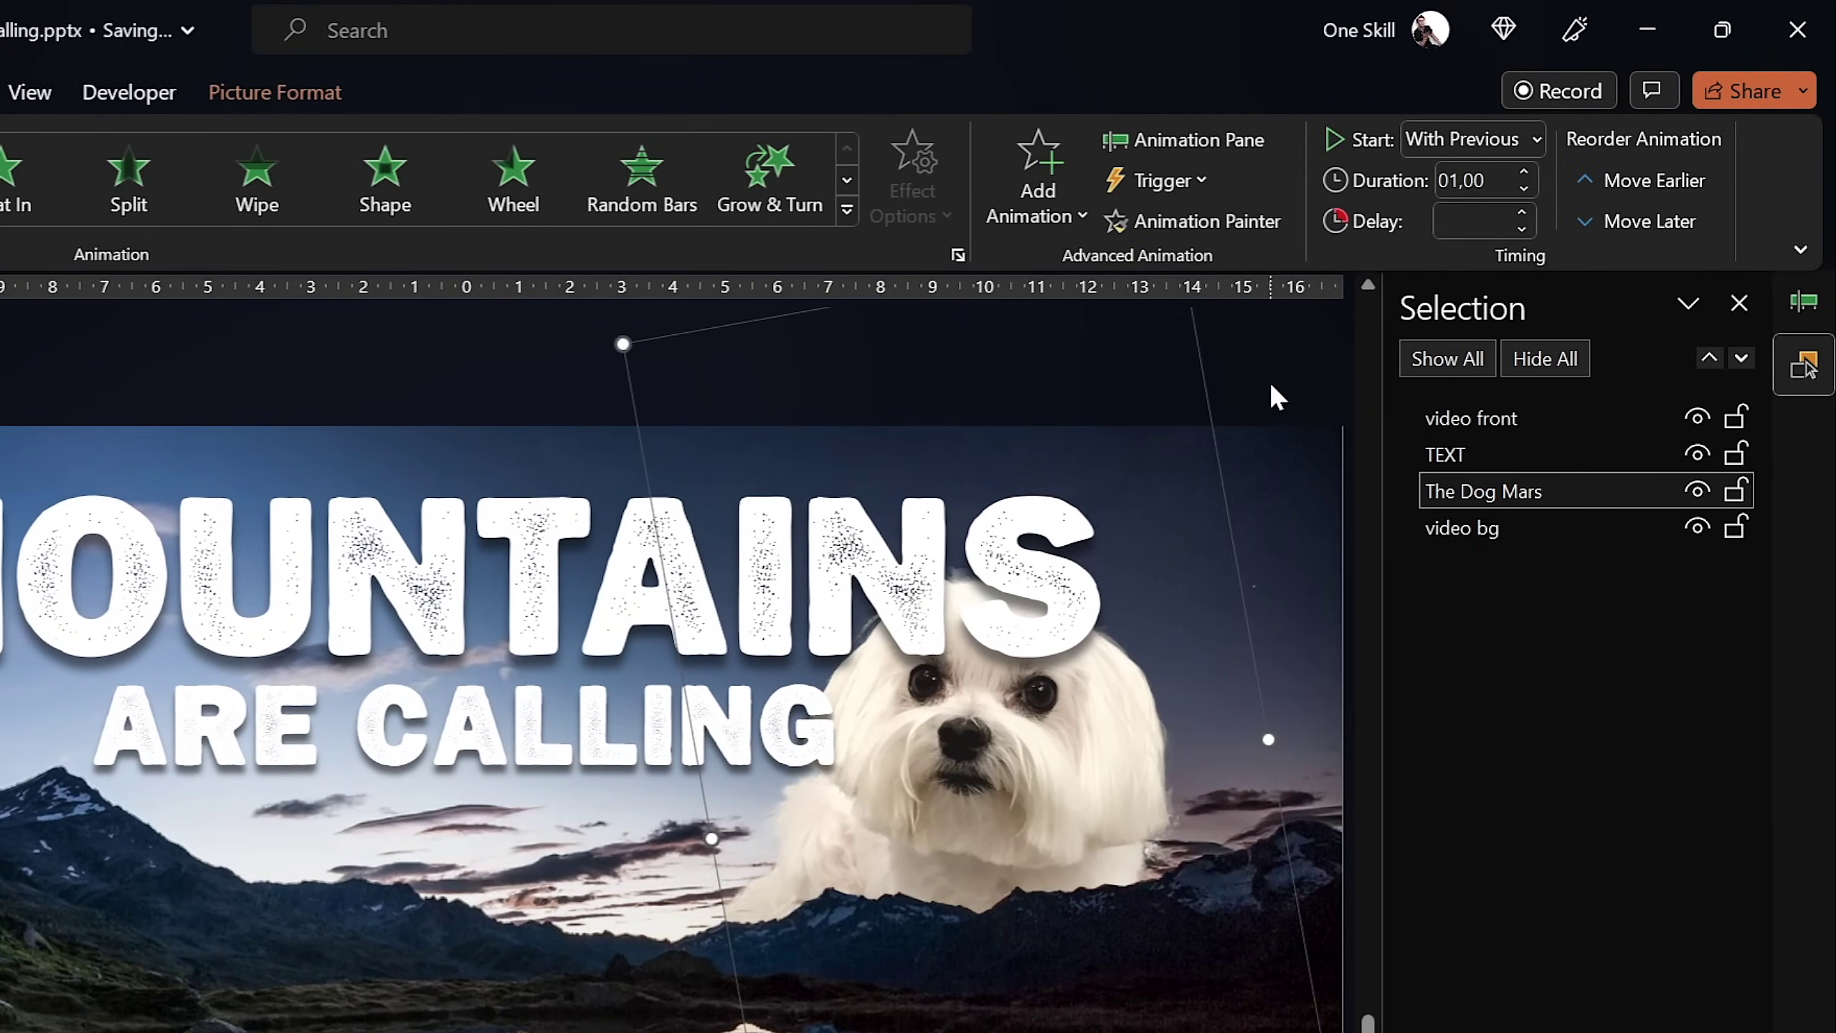
left_click(1029, 750)
left_click(1122, 813)
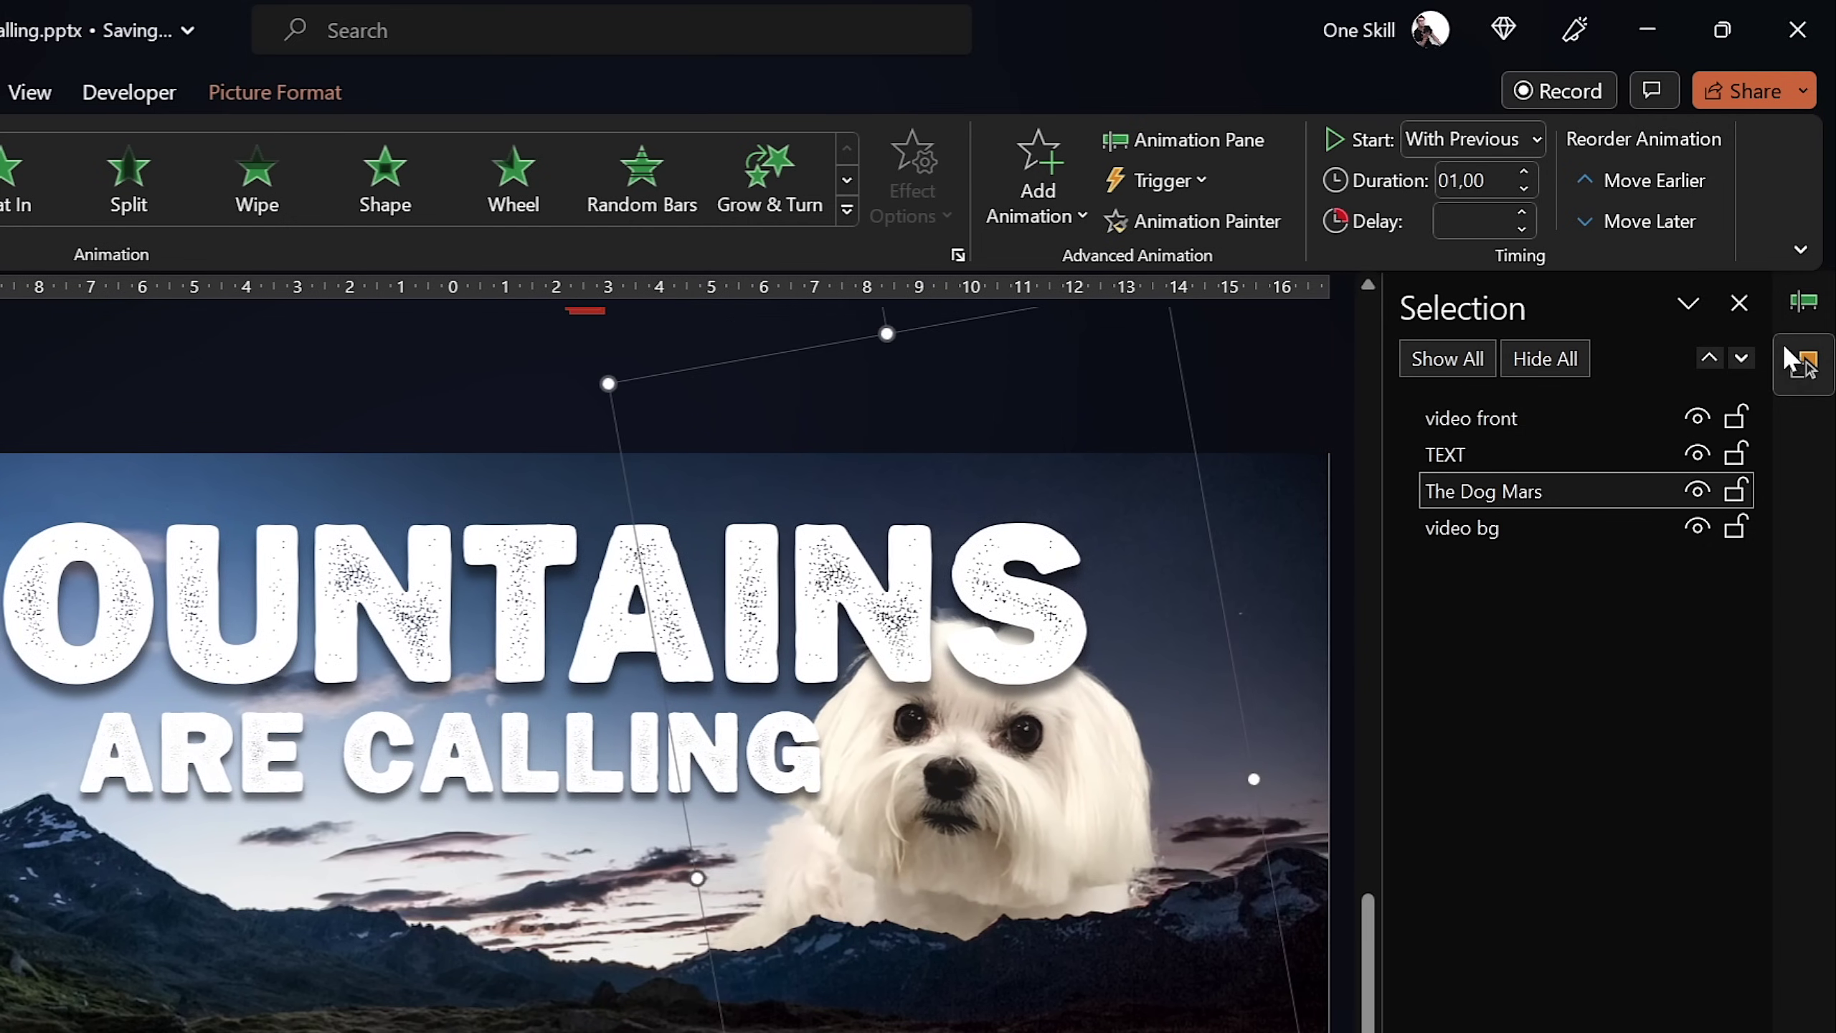
Move the dog's two animations below the headline exit animations
left_click(1802, 303)
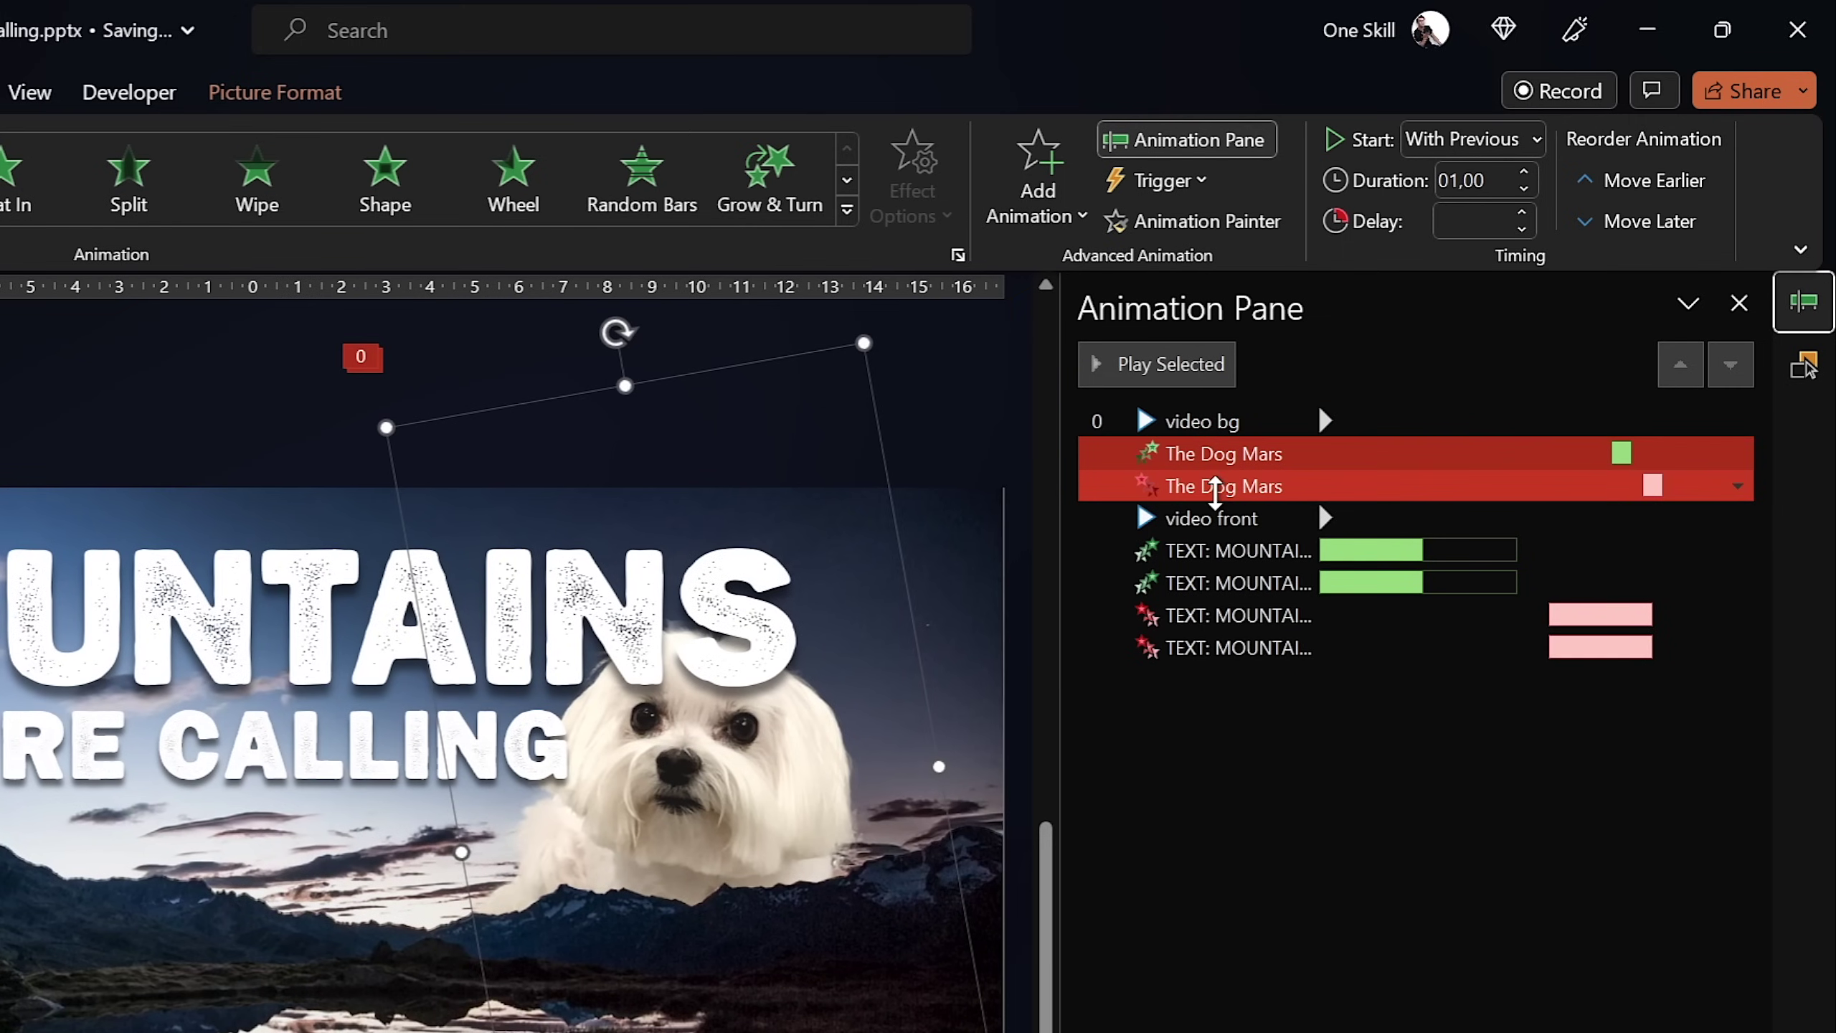
left_click(1215, 455)
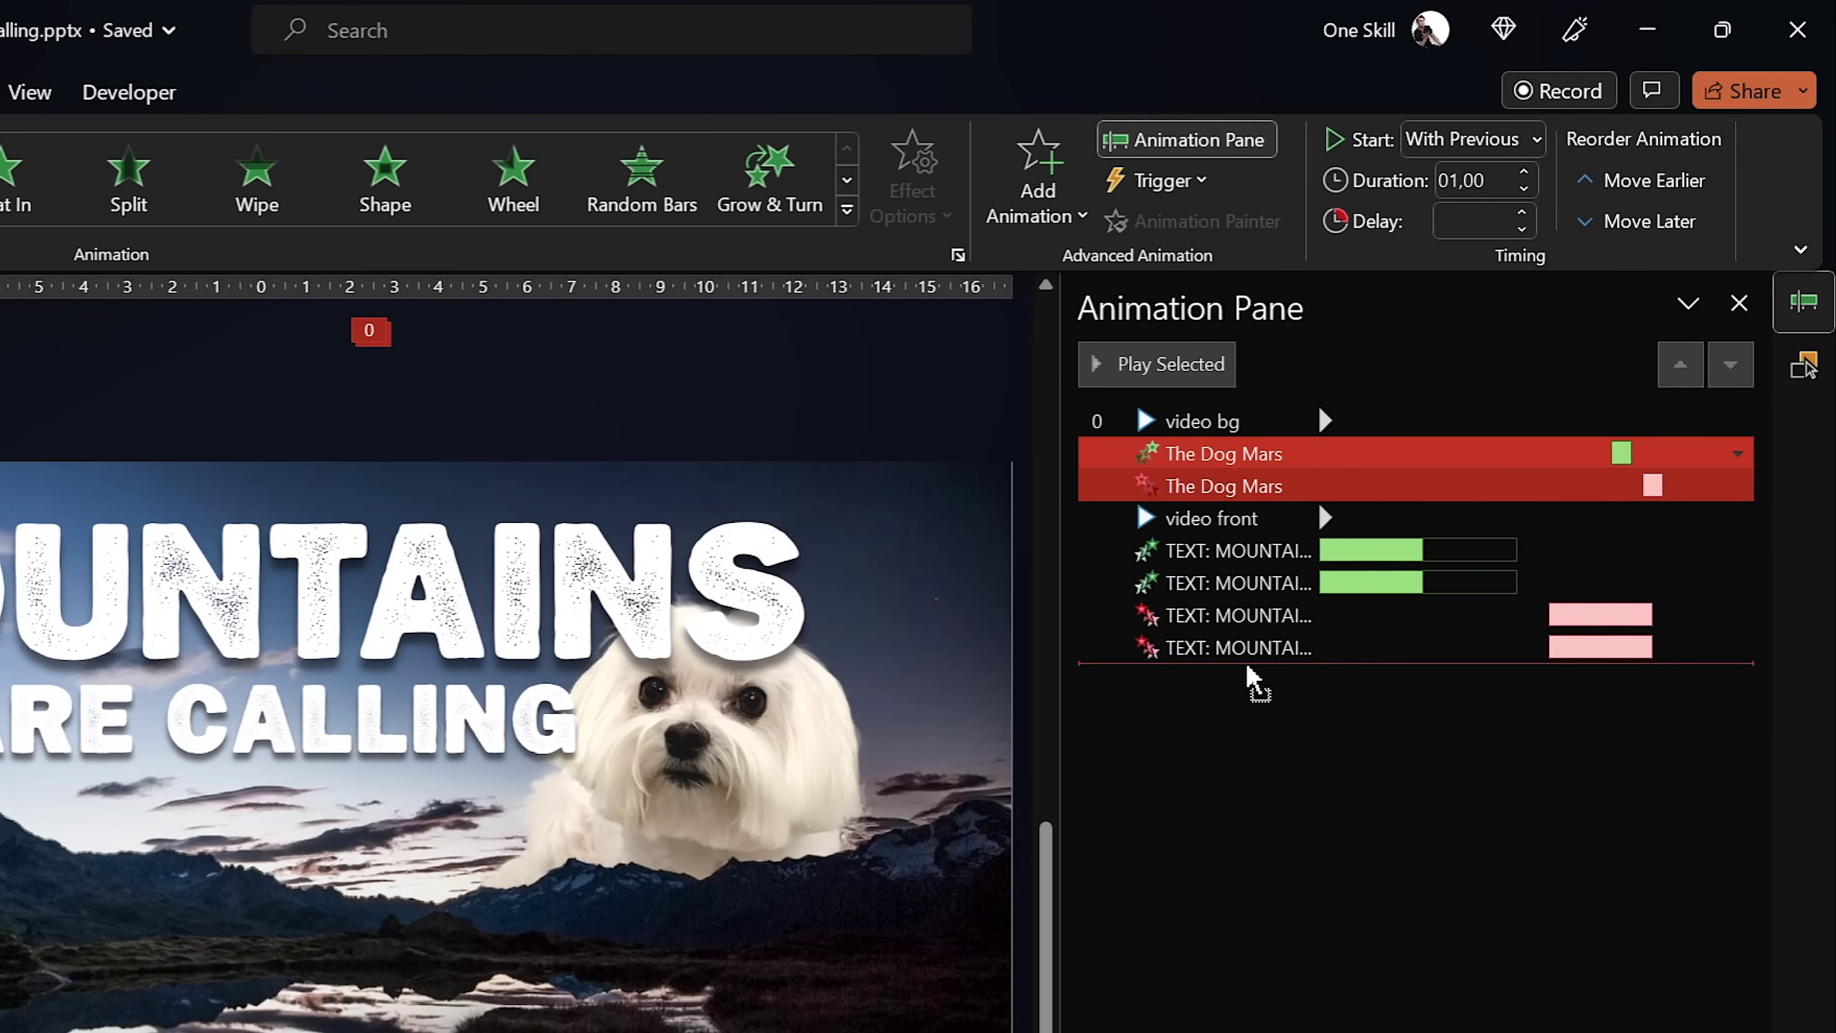
left_click_drag(1248, 671, 1250, 671)
left_click(1519, 745)
Delay the dog's entrance to about 13.9 seconds and play the slide show
left_click(1559, 614)
left_click_drag(1560, 615, 1638, 648)
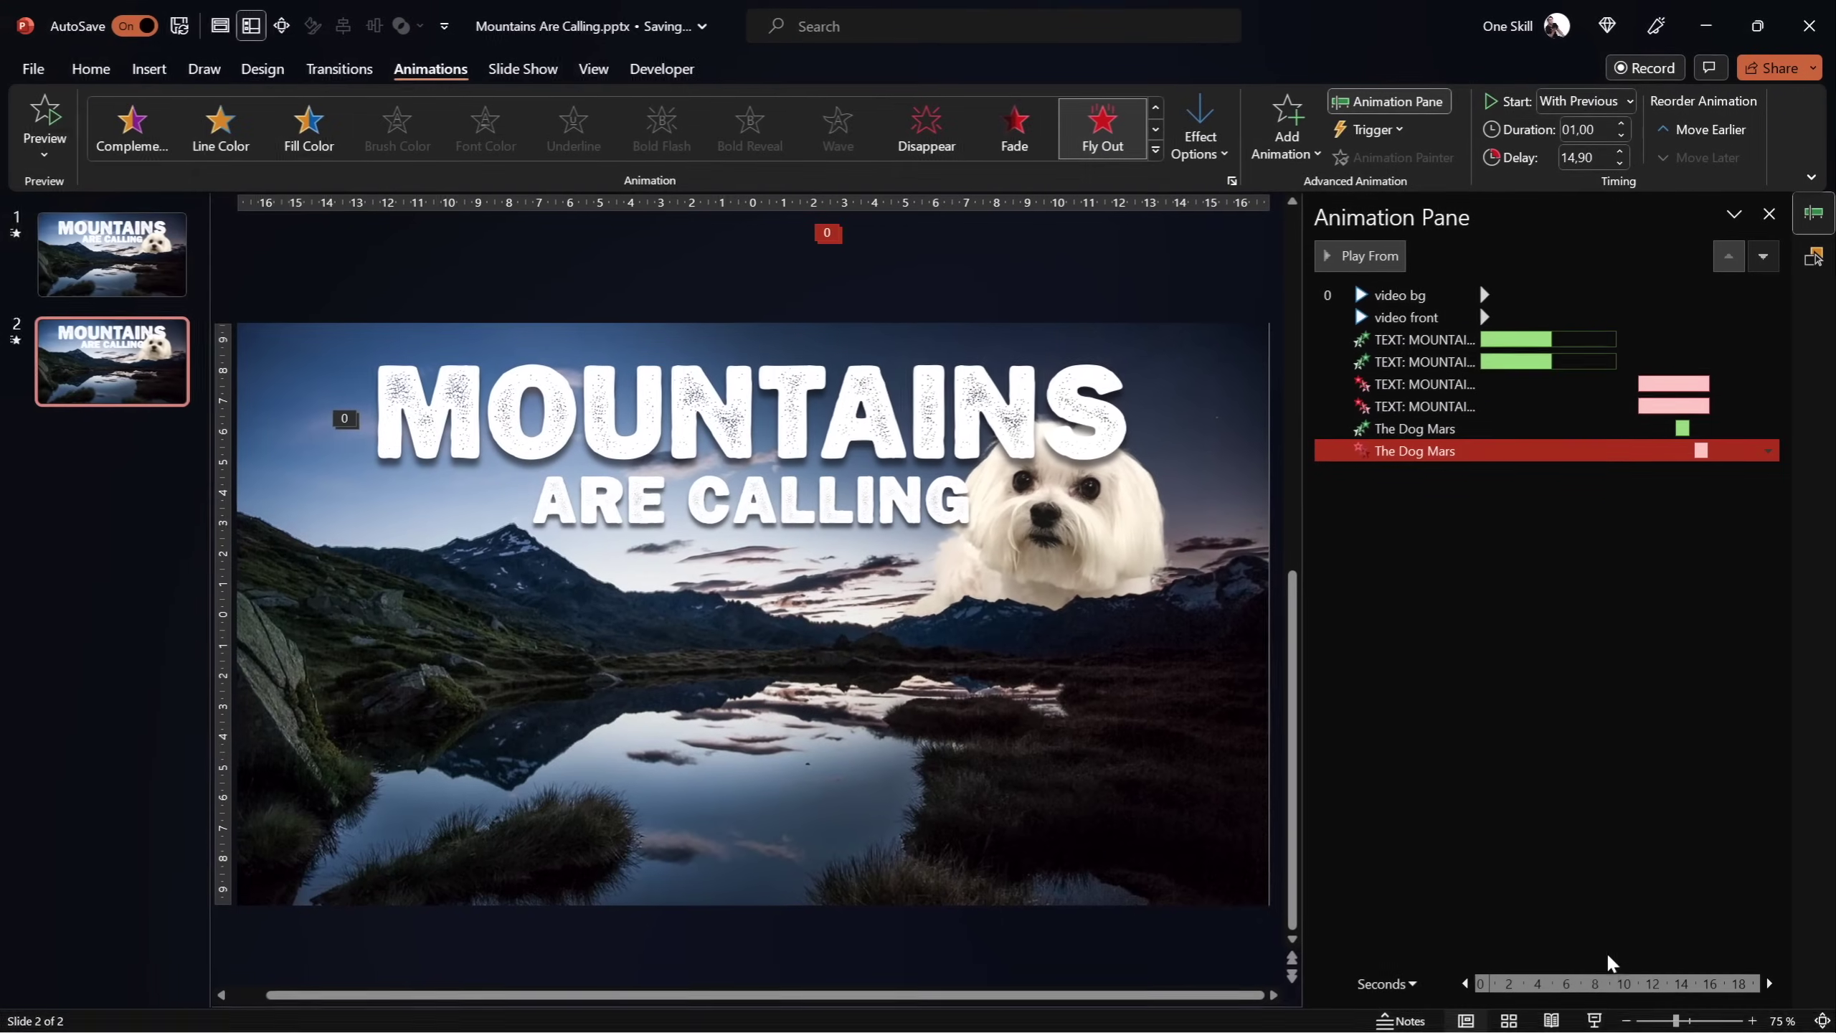
left_click(1595, 1021)
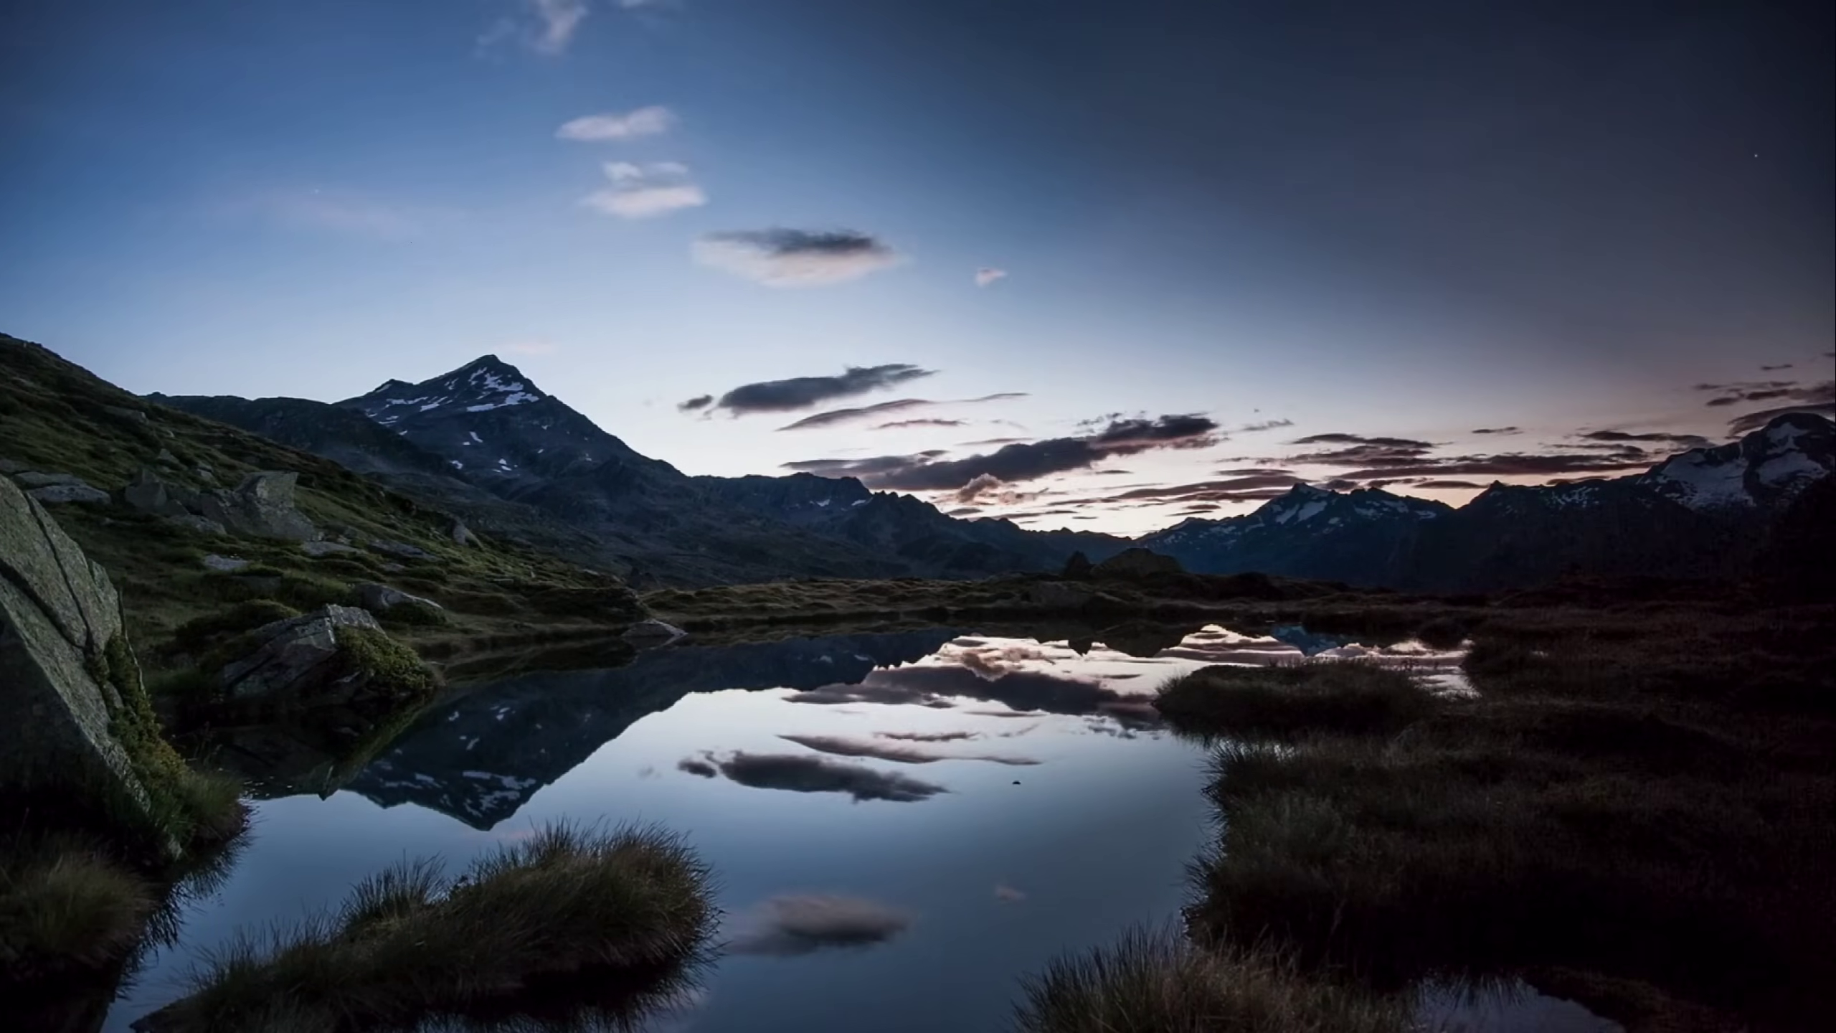